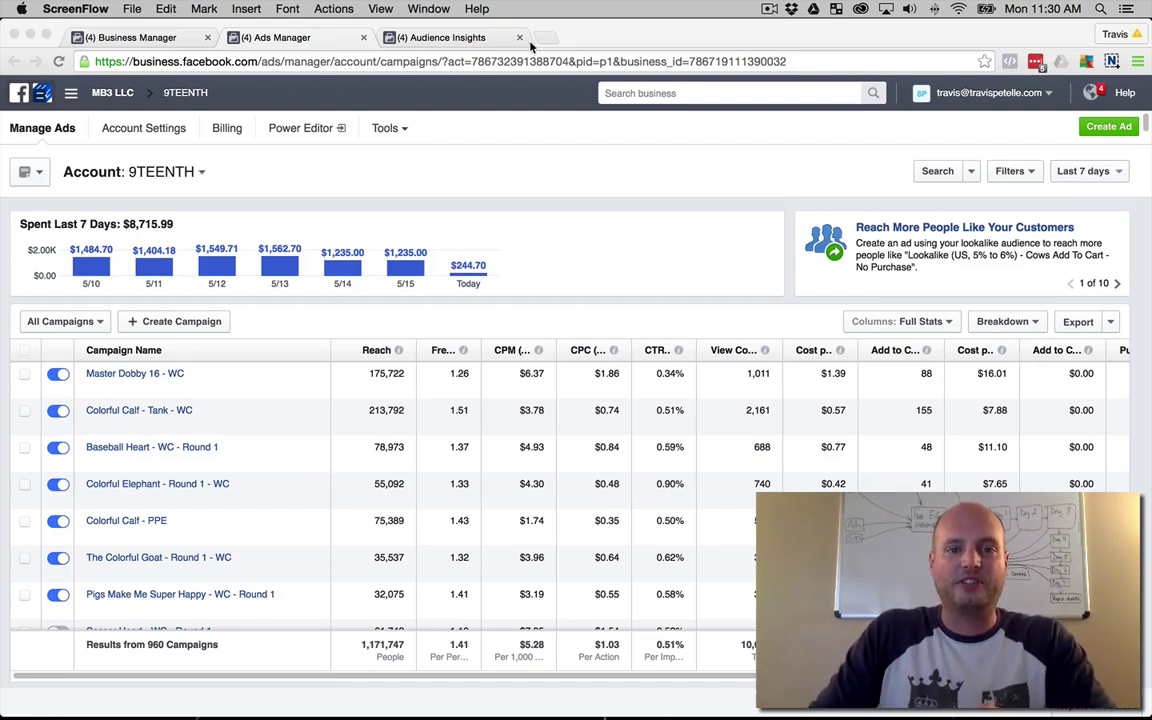
Step: Close the old Audience Insights tab and reopen Audience Insights from Ads Manager's tools list
middle_click(472, 33)
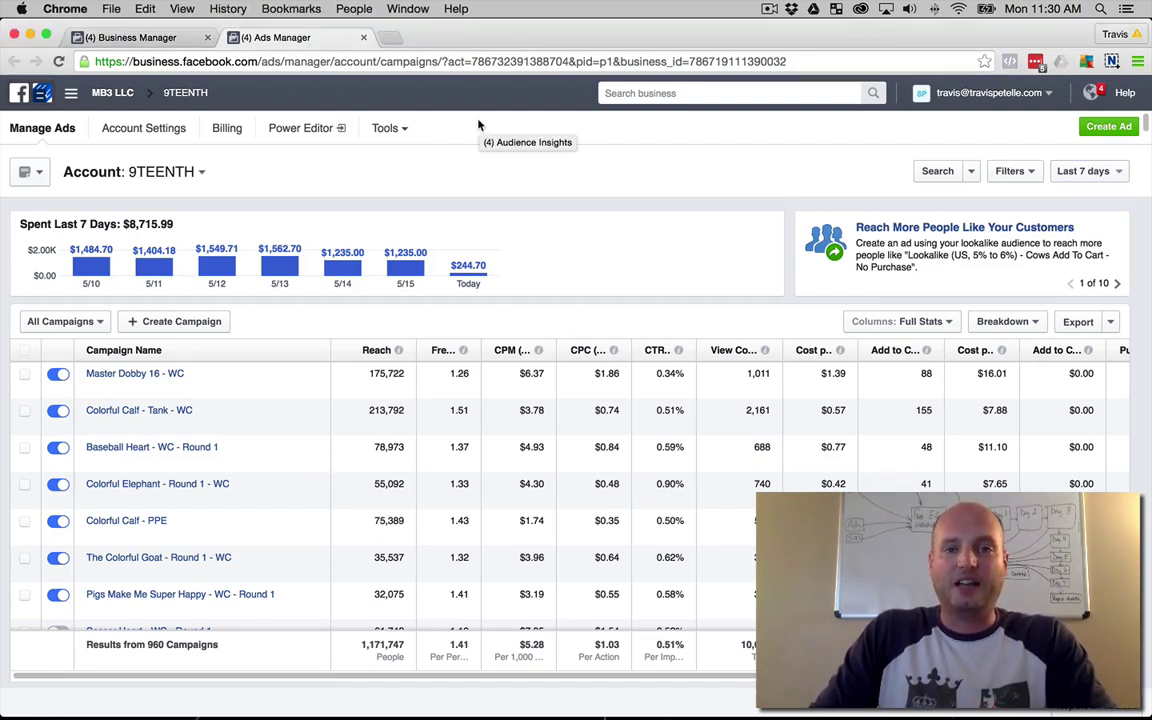
click(391, 131)
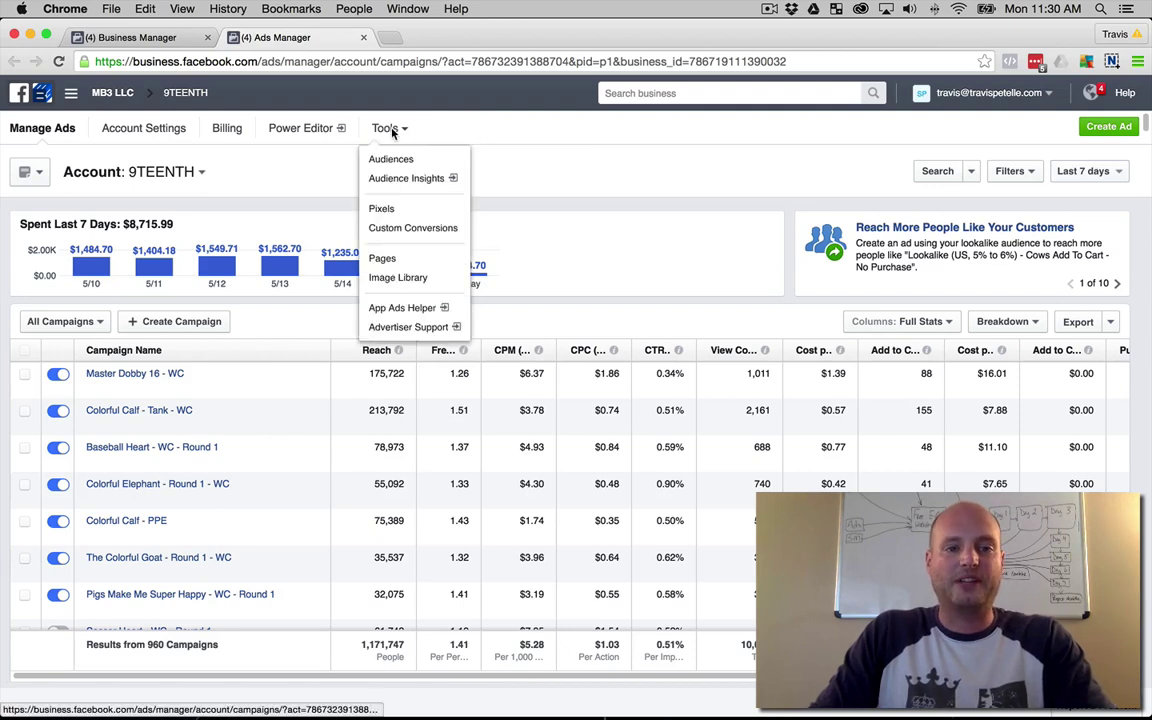
click(421, 182)
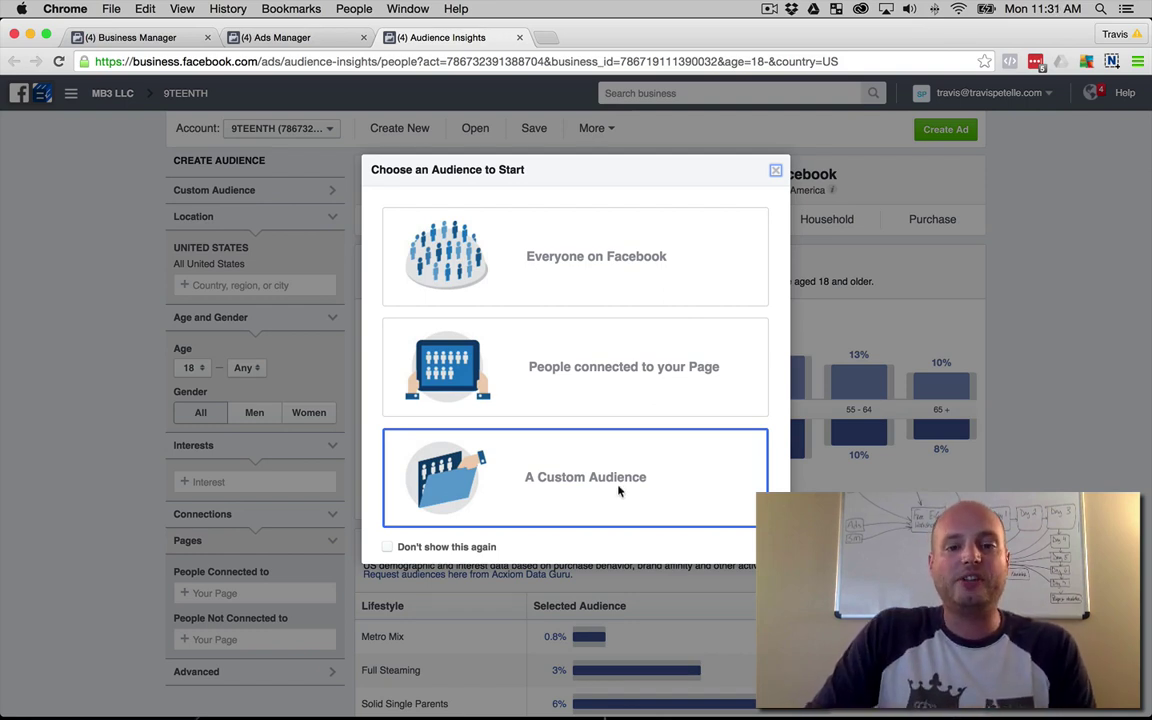
Step: Start a new audience from Everyone on Facebook and dismiss the location tip
click(607, 242)
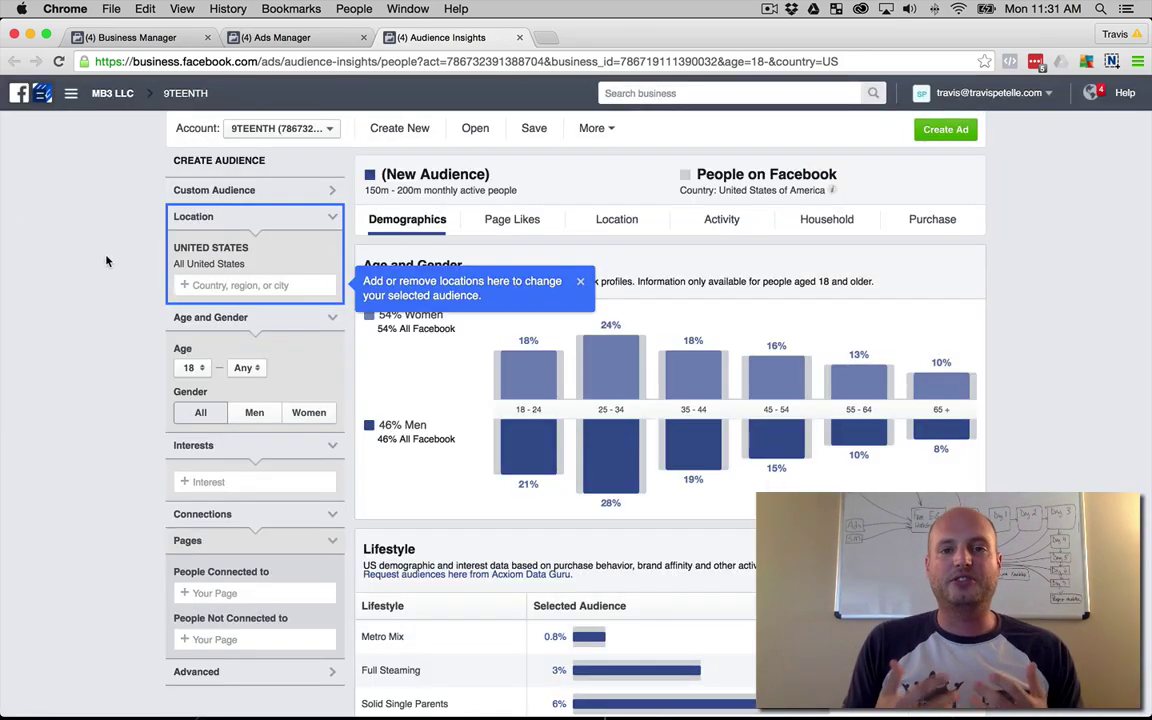
click(580, 283)
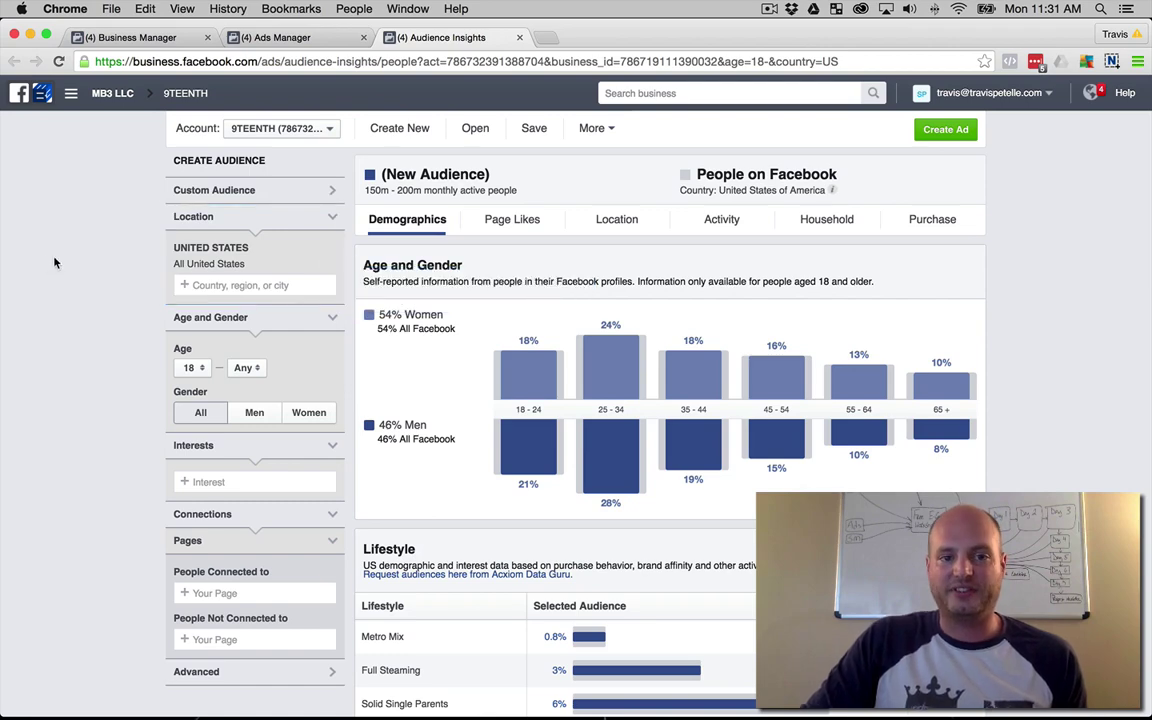
scroll(30, 248, up, 2)
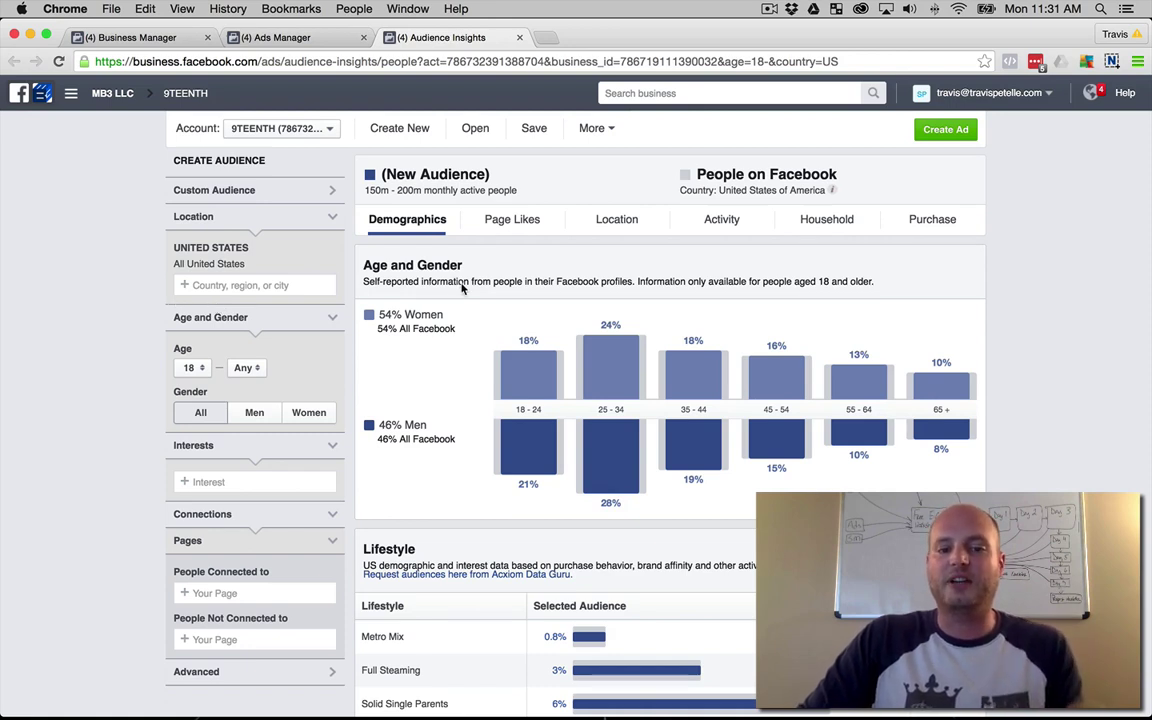
mouse_move(540, 370)
mouse_move(609, 358)
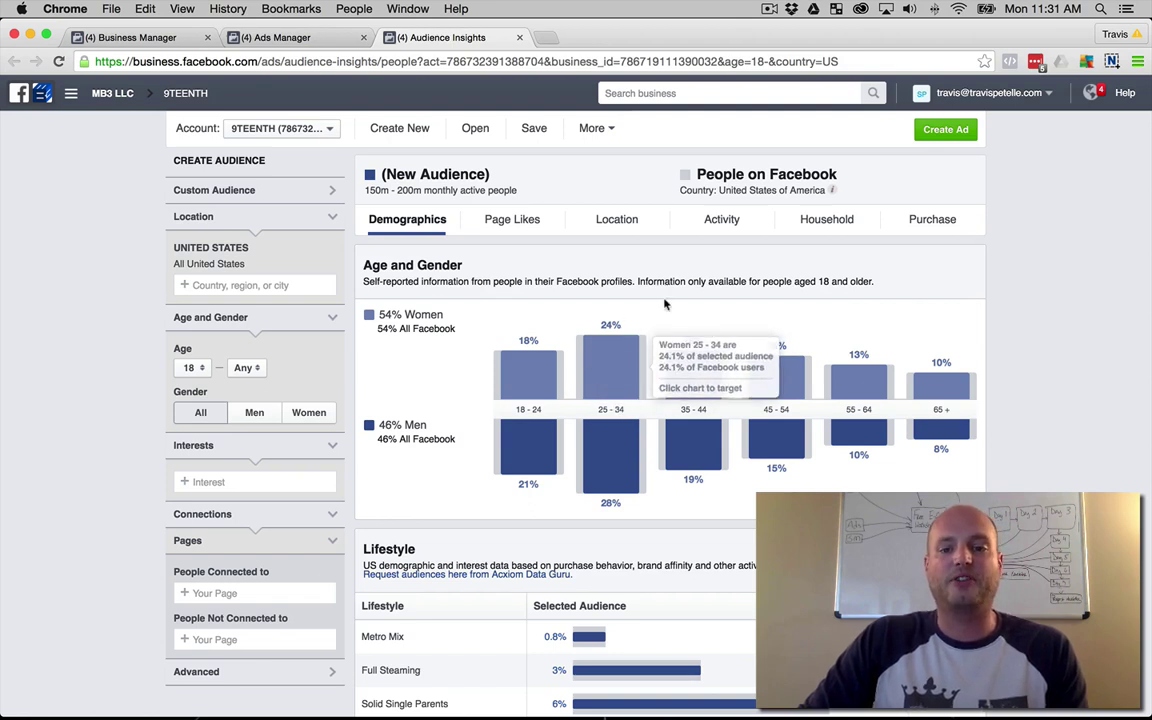
Step: Review the 18+ US audience's age and gender charts and the interest category suggestions
scroll(640, 415, down, 5)
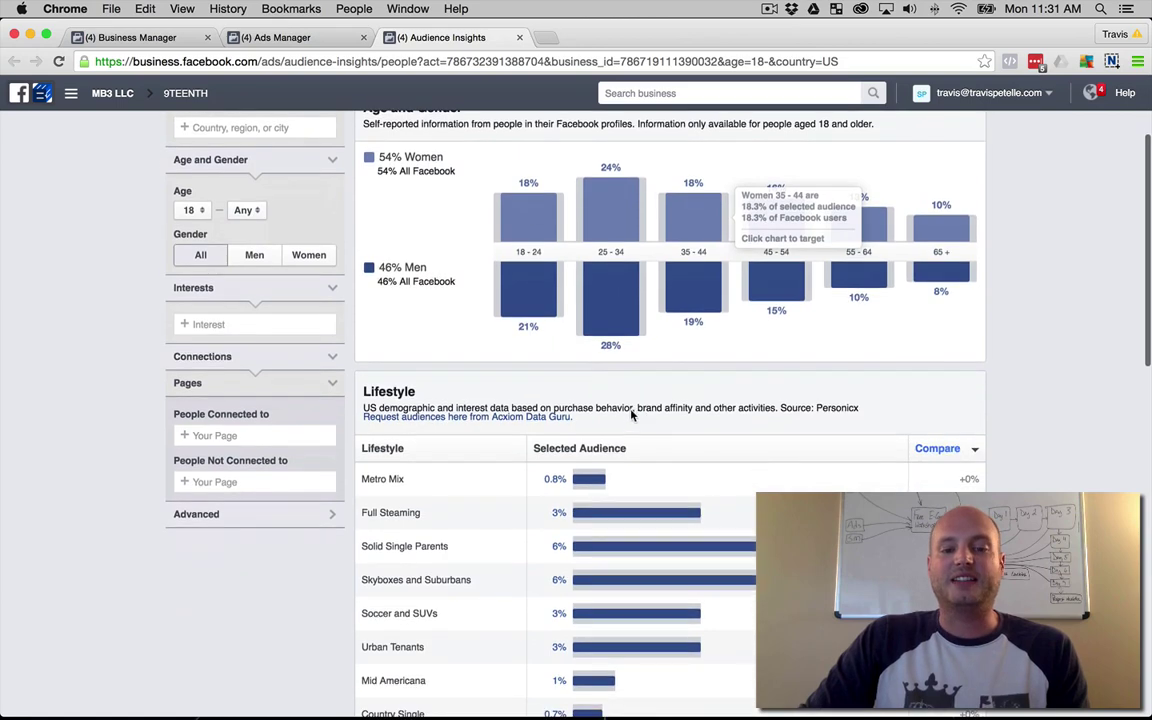
scroll(631, 415, down, 1)
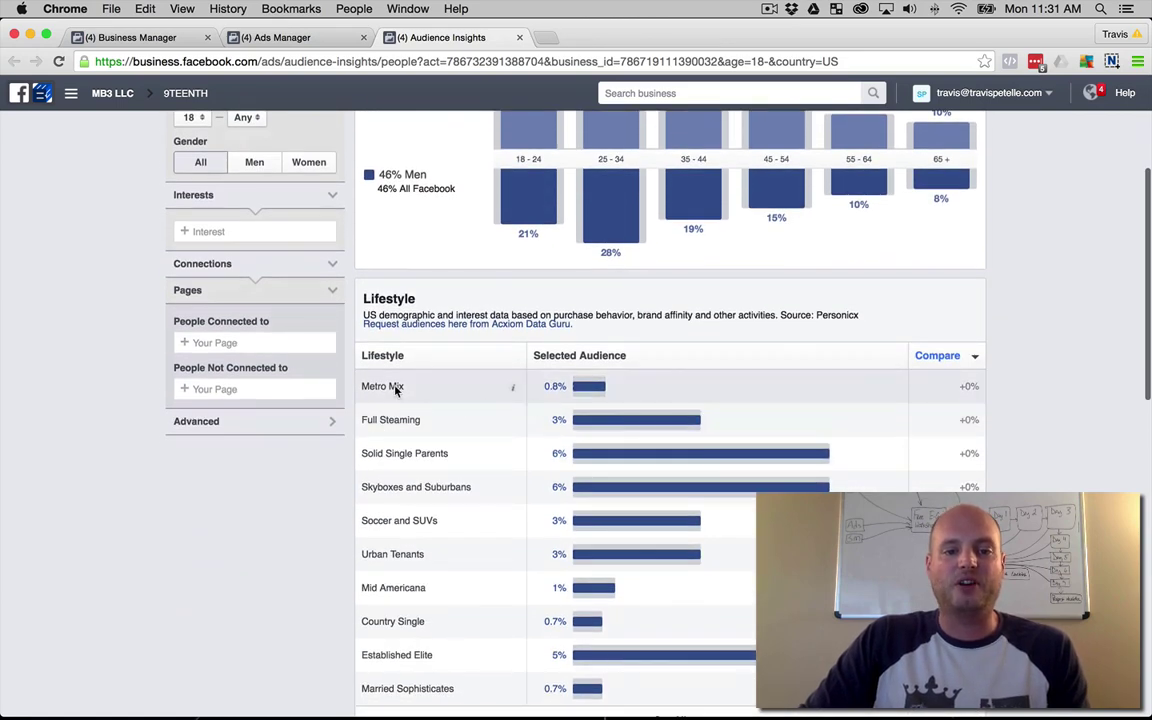
mouse_move(514, 421)
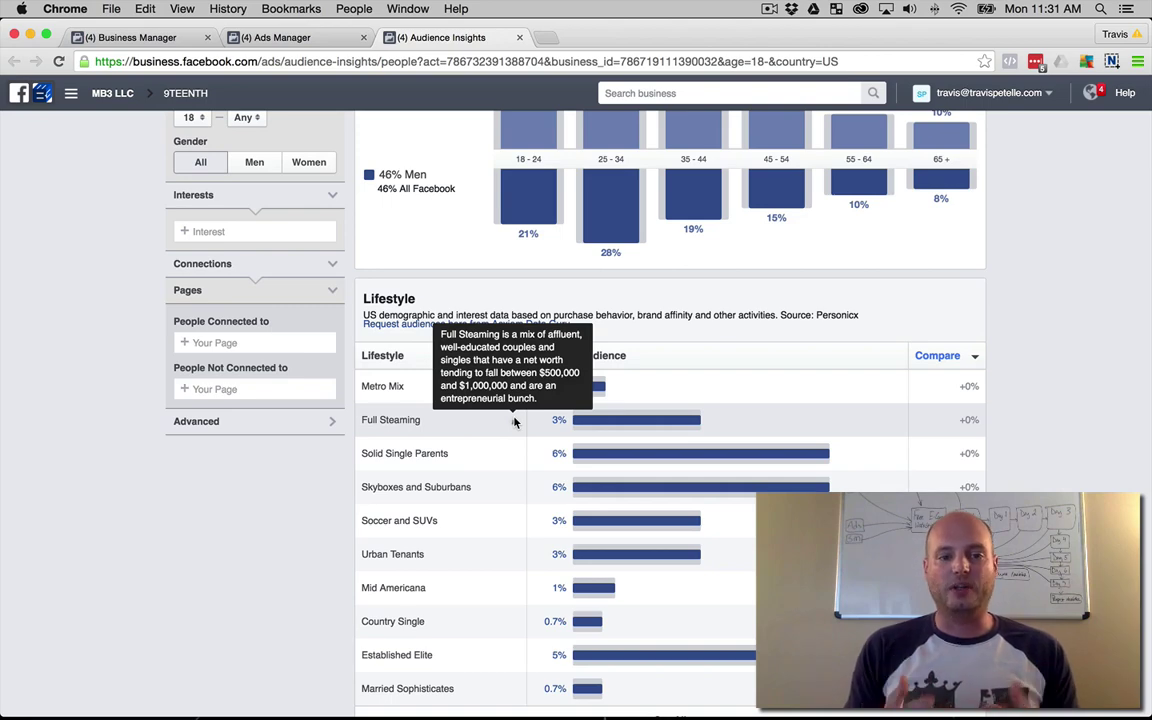
scroll(131, 323, up, 3)
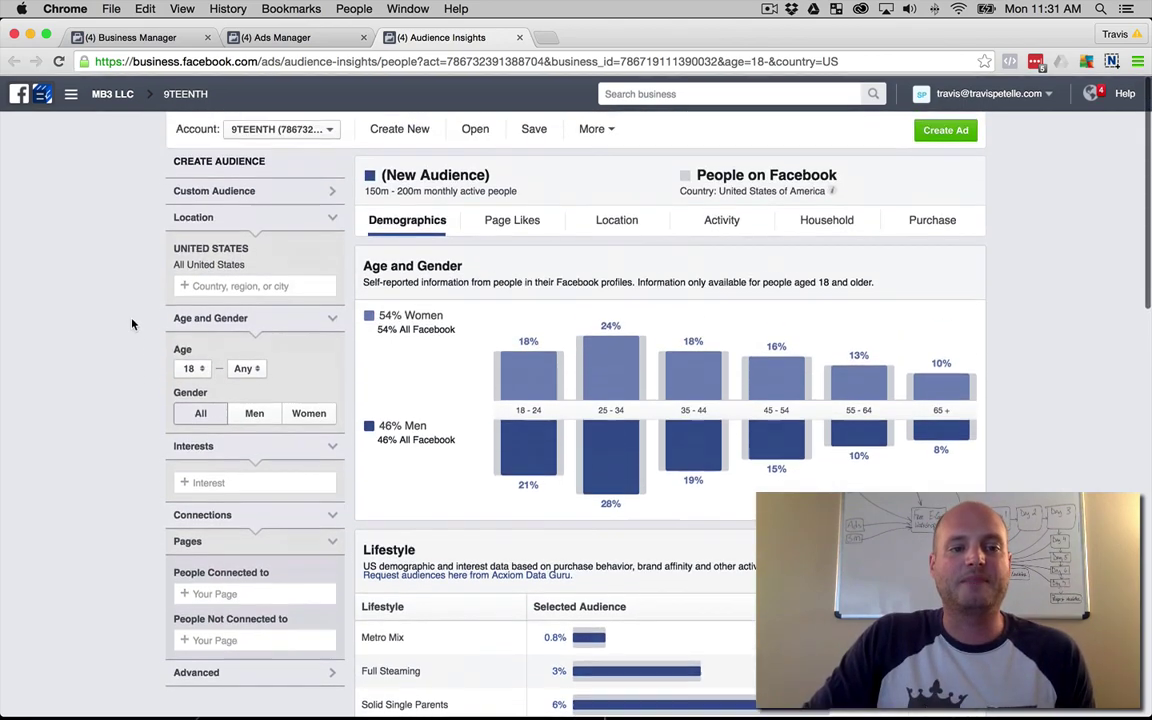
scroll(129, 321, down, 3)
click(226, 360)
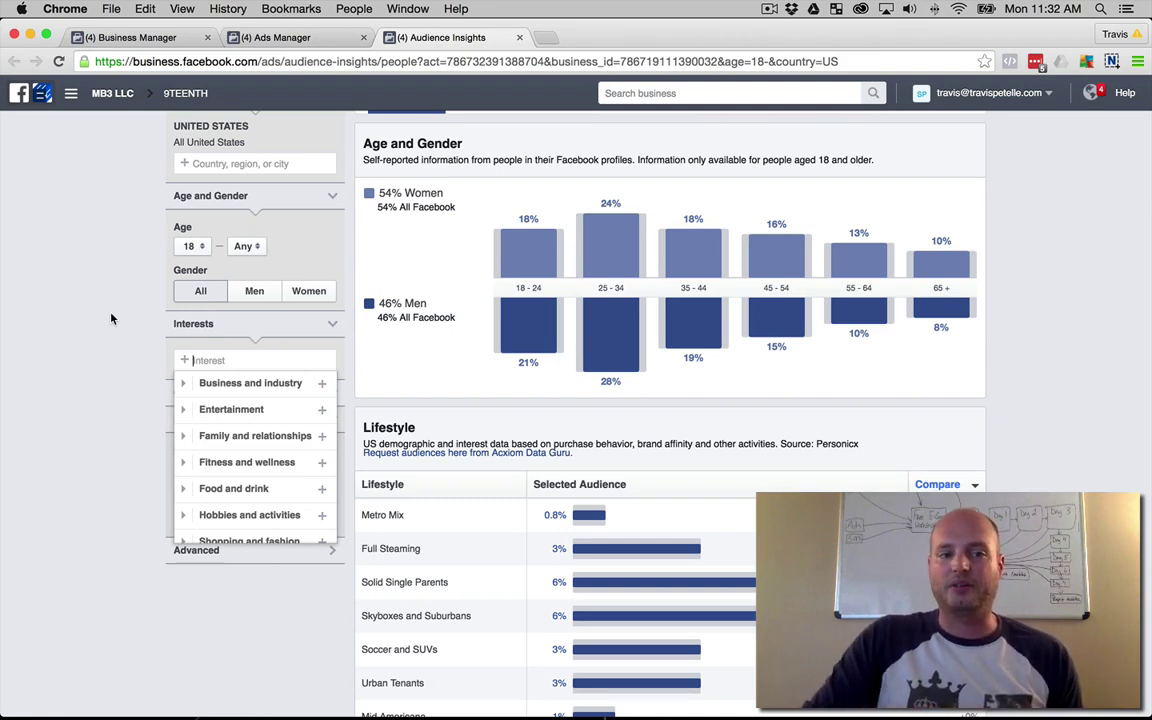
click(111, 318)
scroll(477, 208, up, 3)
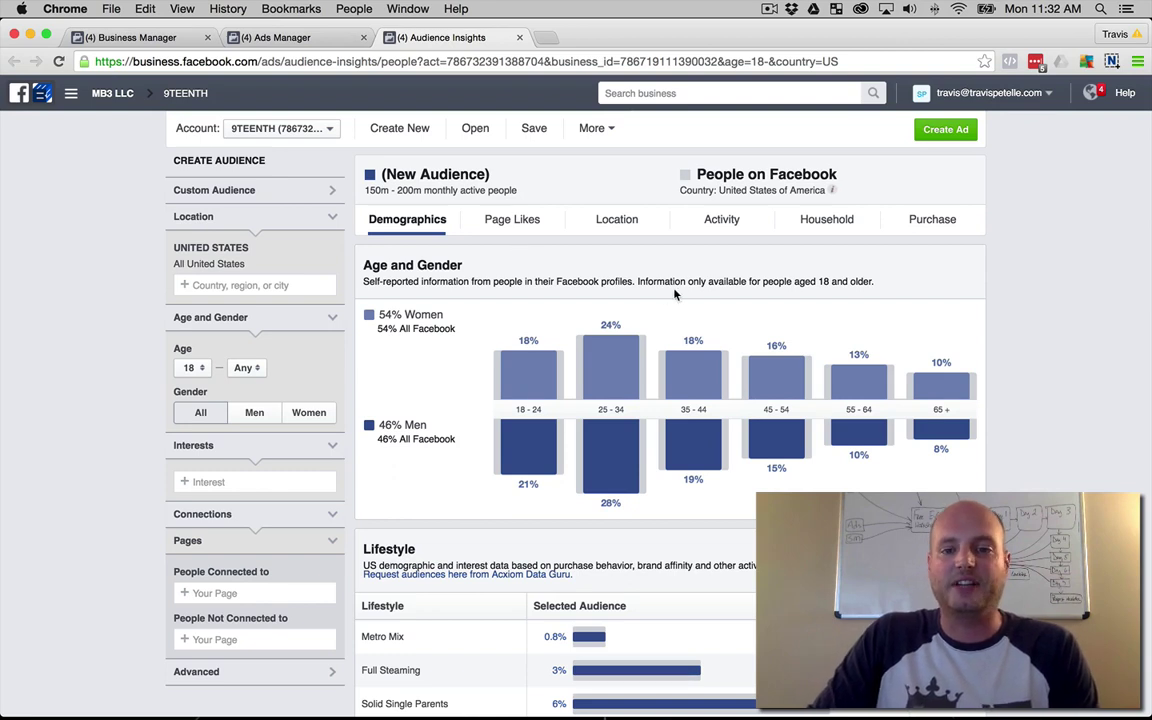
Step: Browse the audience's Page Likes top categories, led by Walmart and Amazon.com
click(508, 219)
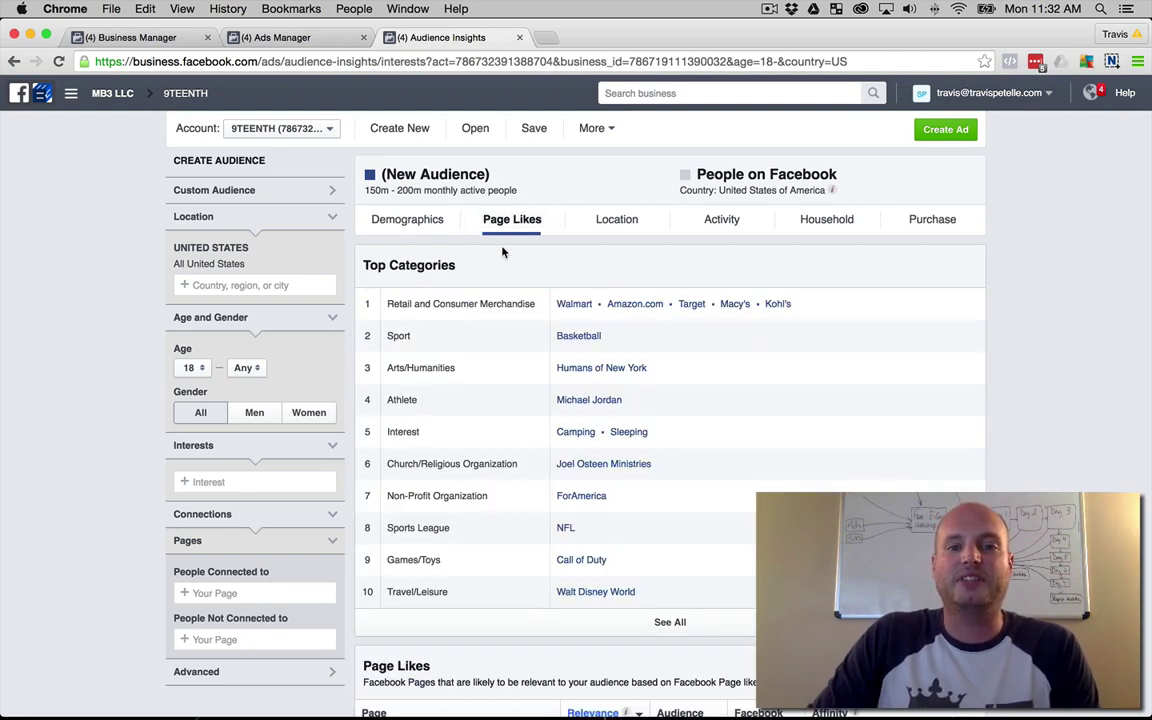
scroll(1054, 401, down, 3)
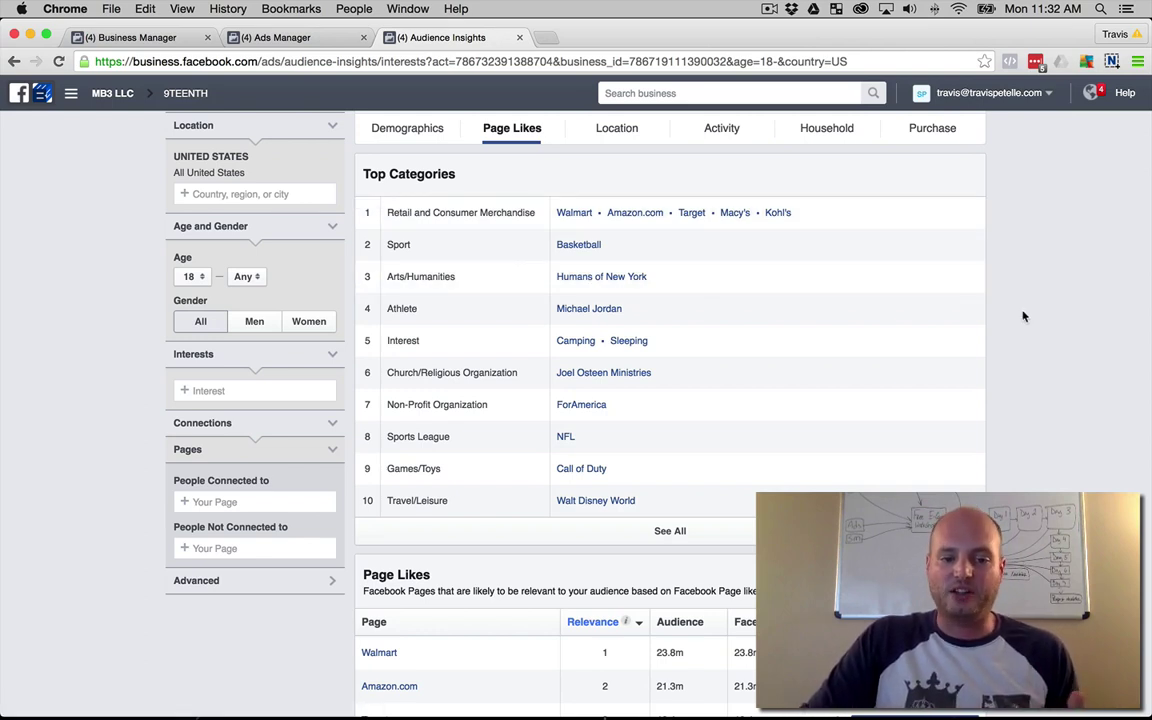
scroll(1033, 335, down, 1)
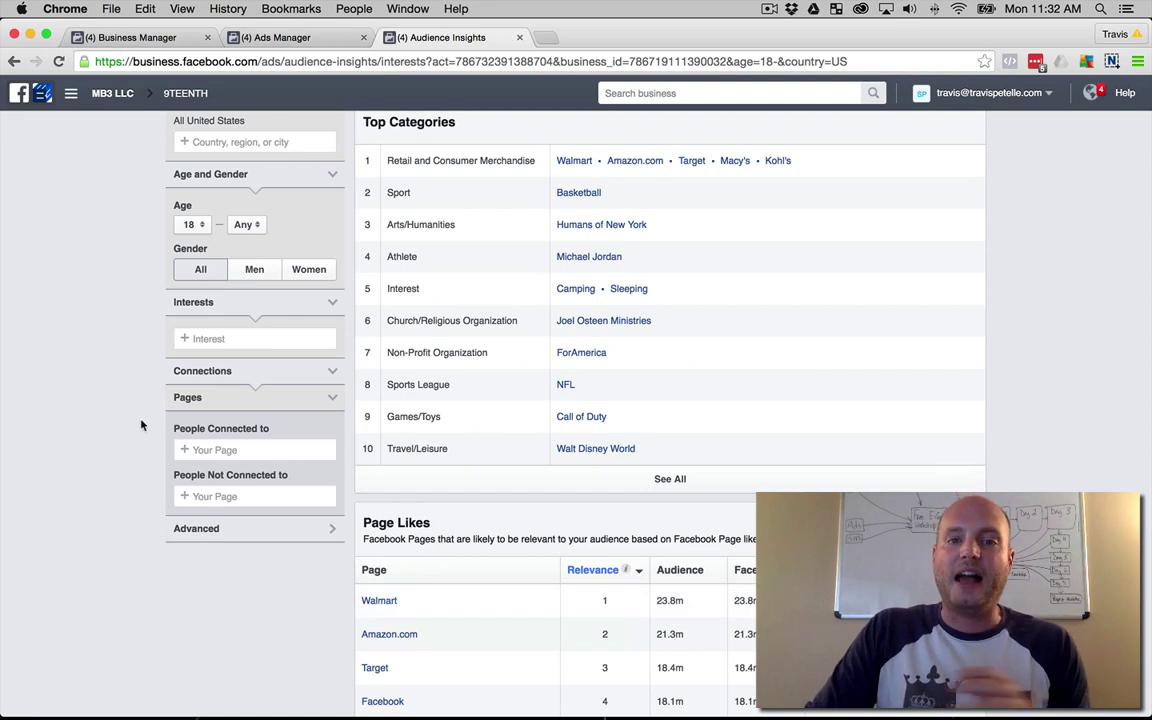
scroll(134, 424, up, 3)
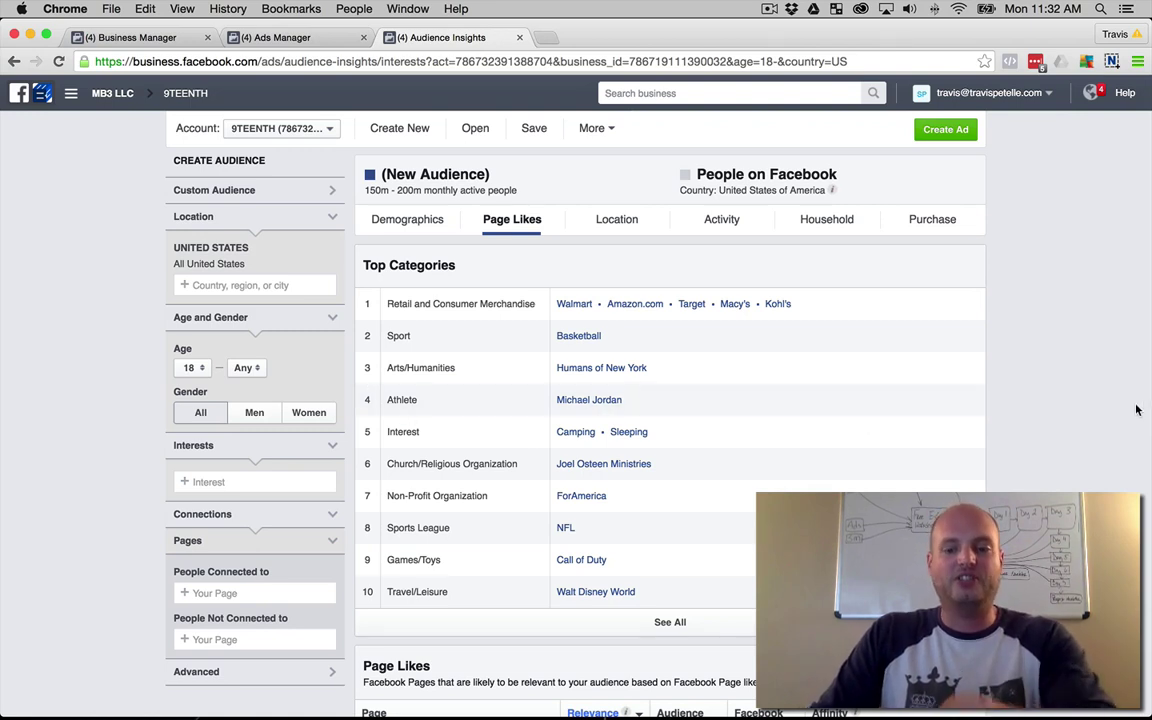
scroll(1055, 424, down, 1)
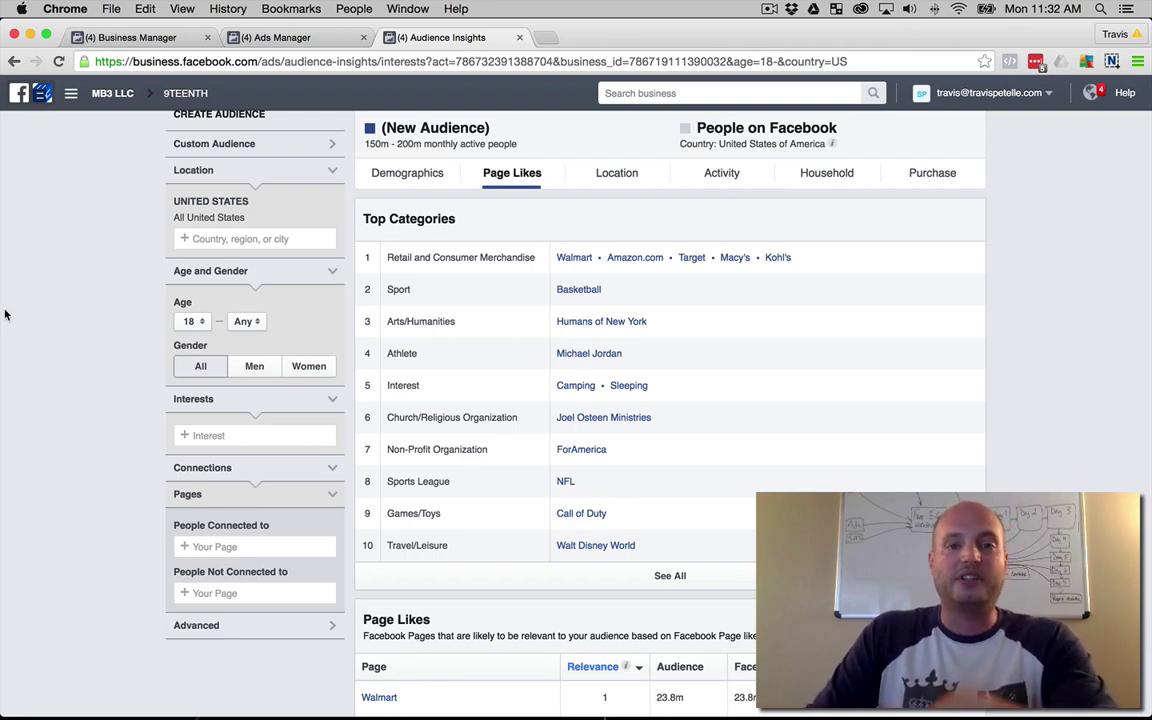
Step: Add the Horseback riding interest (10m–15m people) and view its top cities, led by Wellington, Florida
click(262, 440)
text(horse)
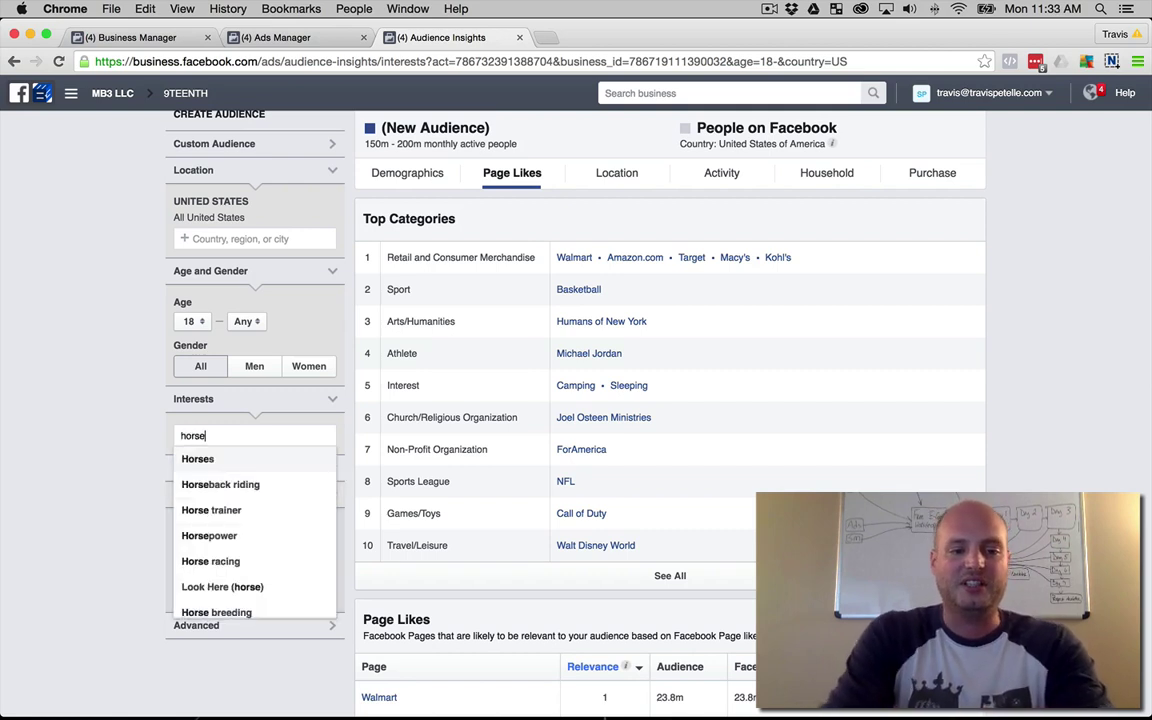
click(245, 483)
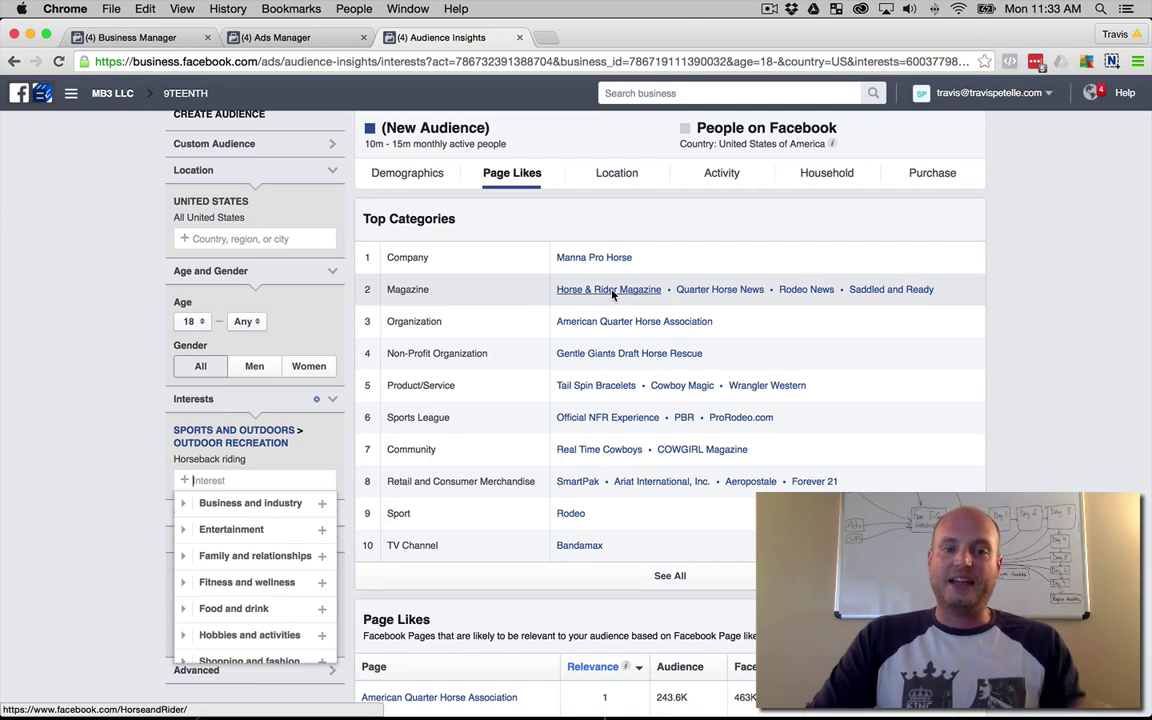
click(119, 278)
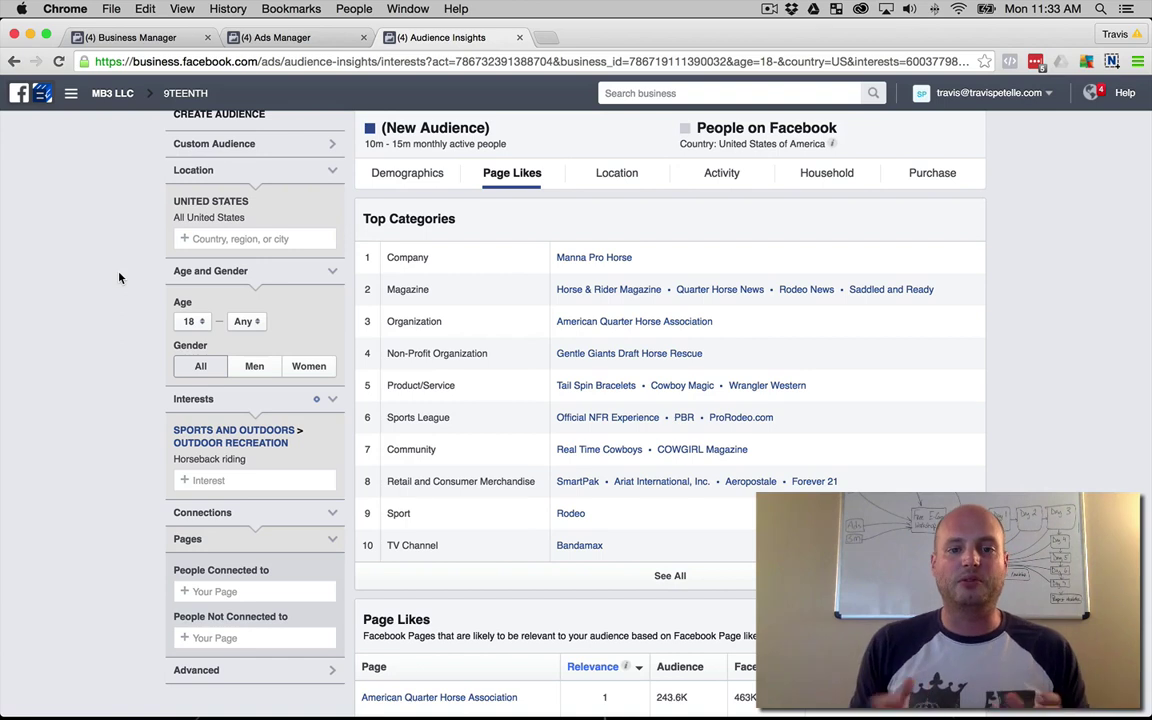
scroll(629, 215, up, 1)
click(617, 219)
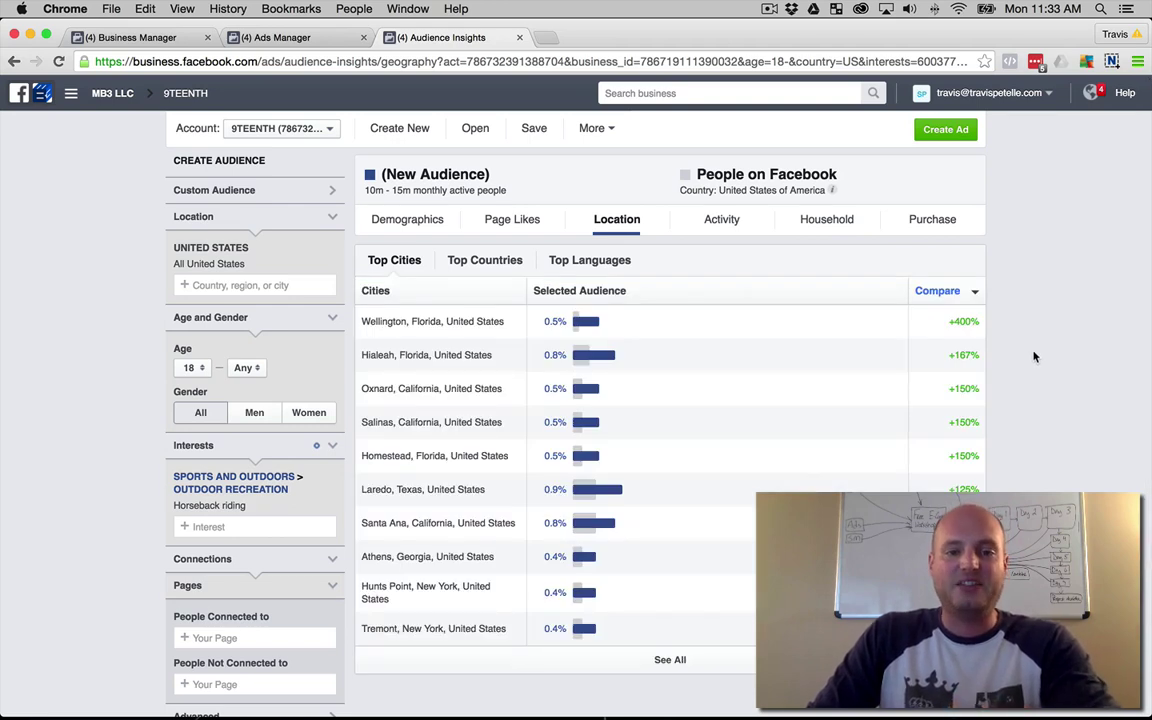
Step: Check top languages, then view Activity: 36 pages liked, 20 comments, 31 ads clicked
click(585, 261)
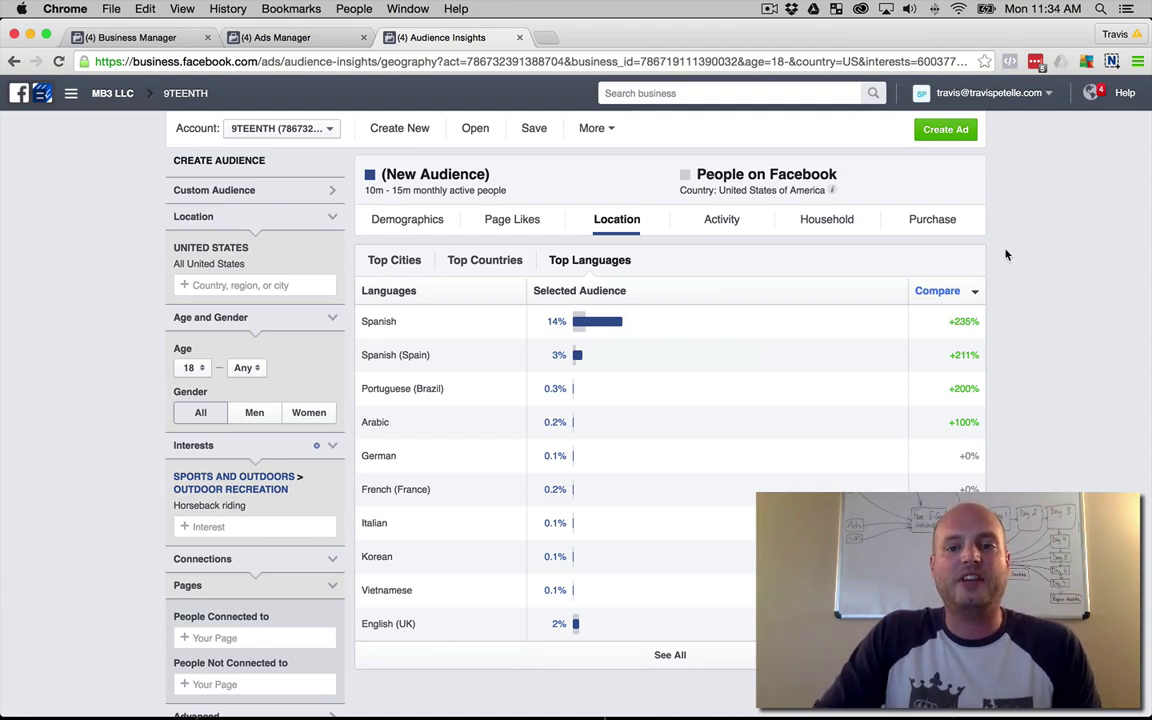
click(722, 222)
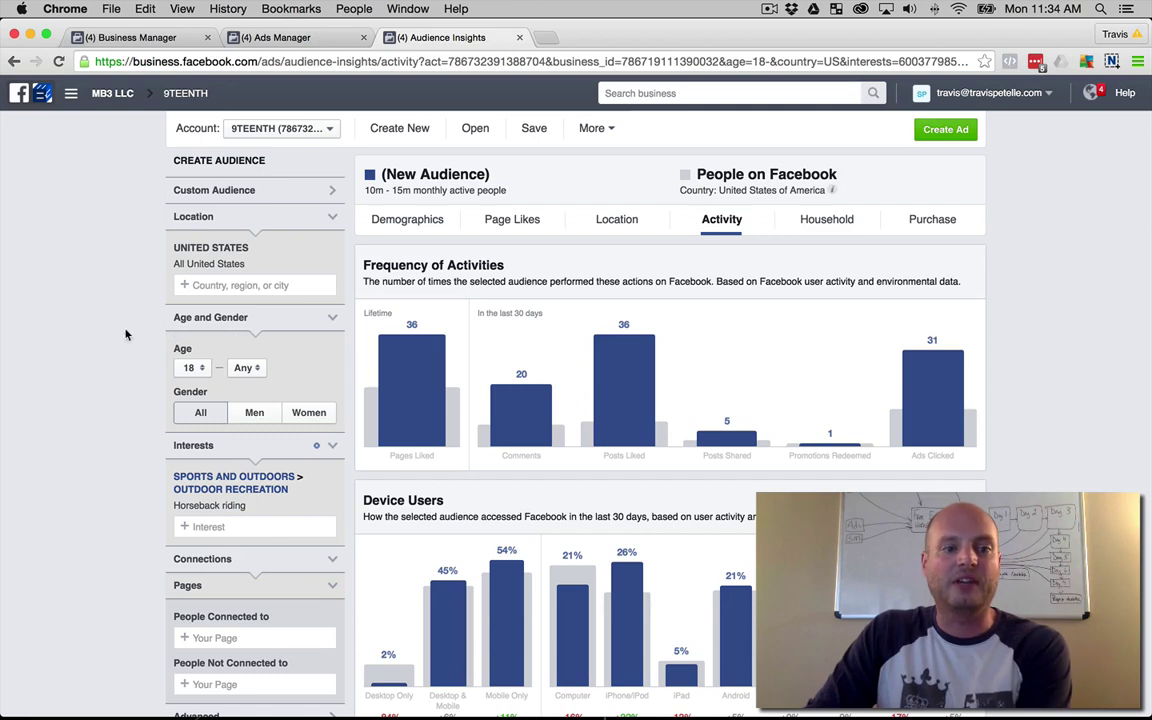
Step: Review the Activity charts, then show Household data: 30% earn $50–75k, 69% homeowners
mouse_move(420, 350)
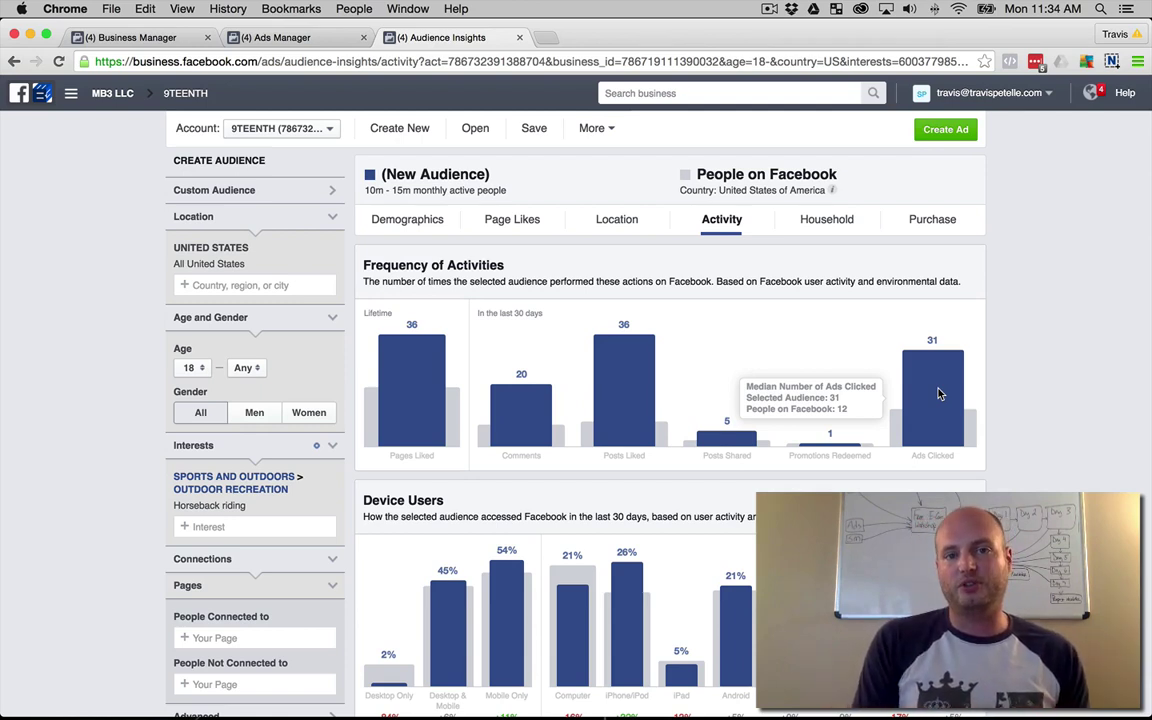
scroll(938, 393, down, 3)
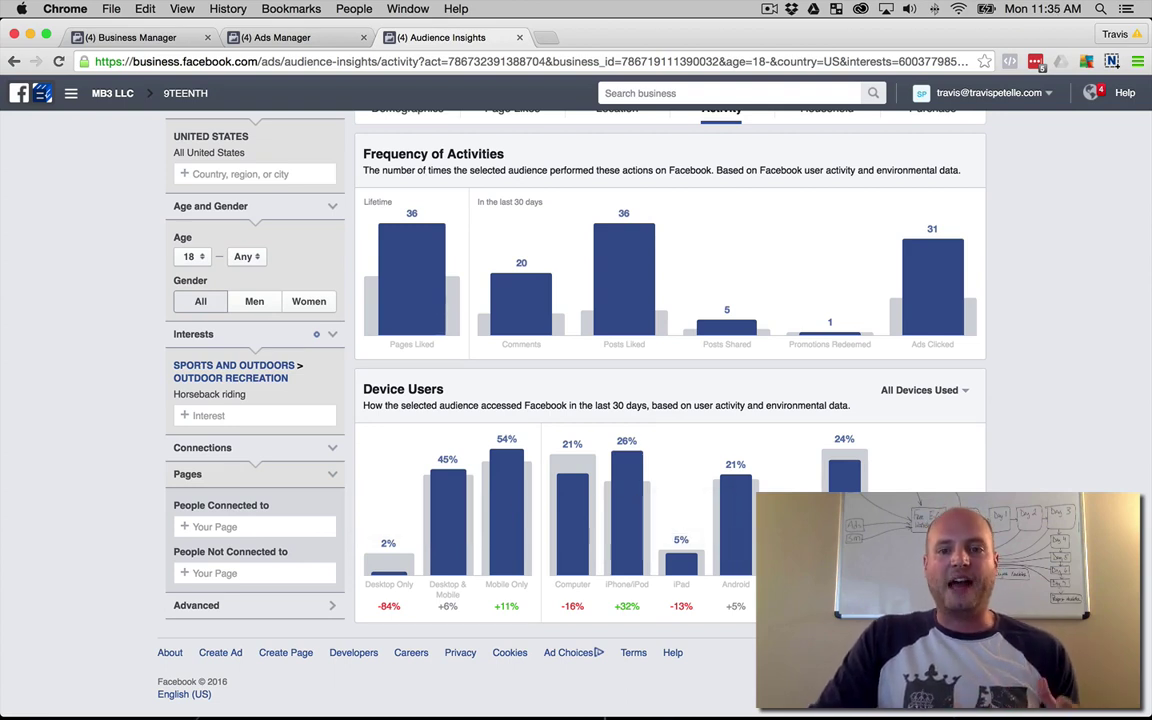
scroll(886, 466, up, 3)
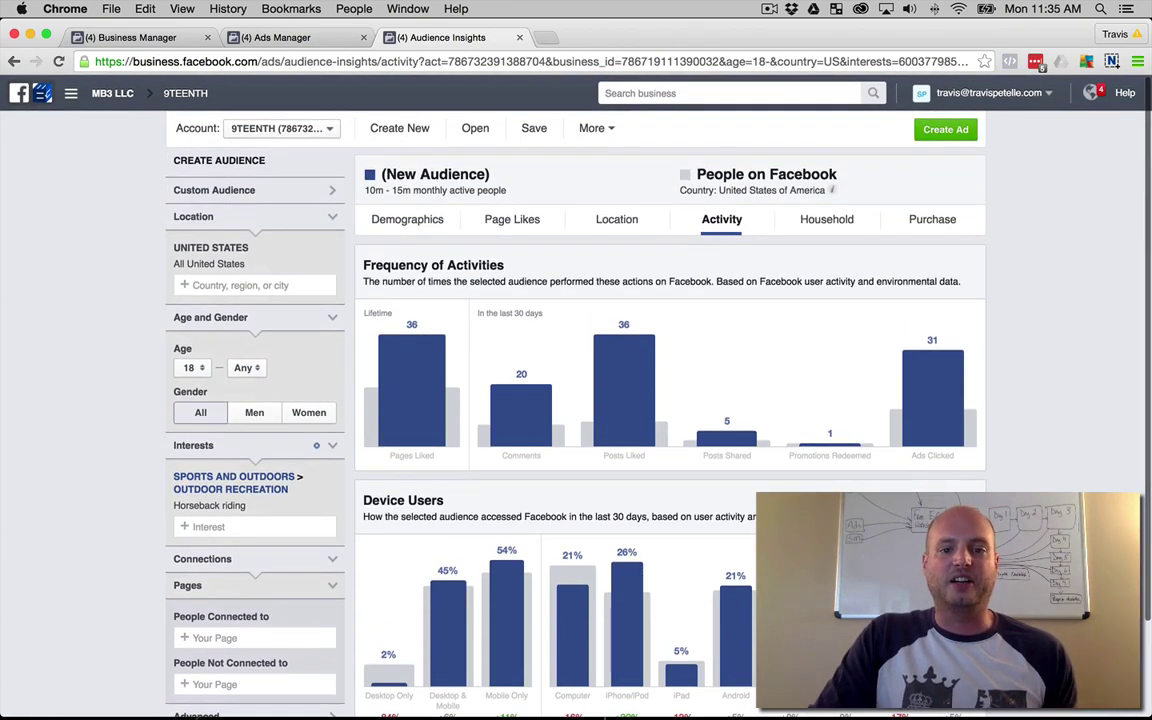
click(826, 220)
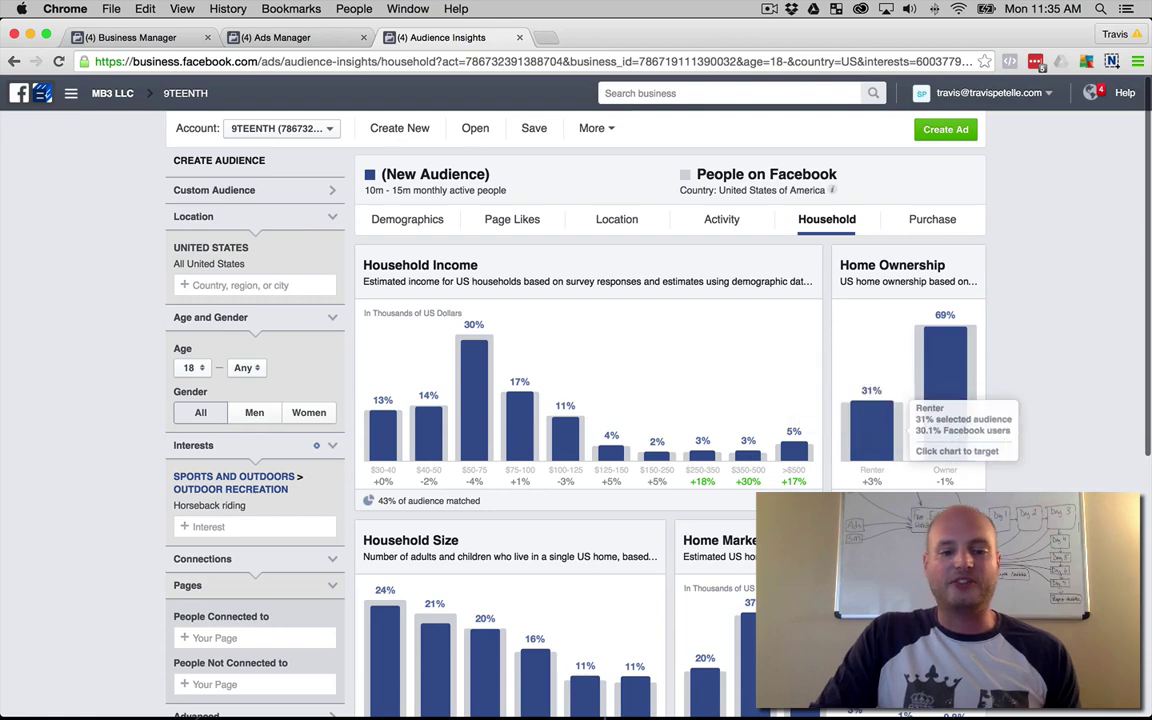
Step: Scroll through the Purchase view: 66% buy food and drink, 62% clothing
scroll(900, 430, down, 5)
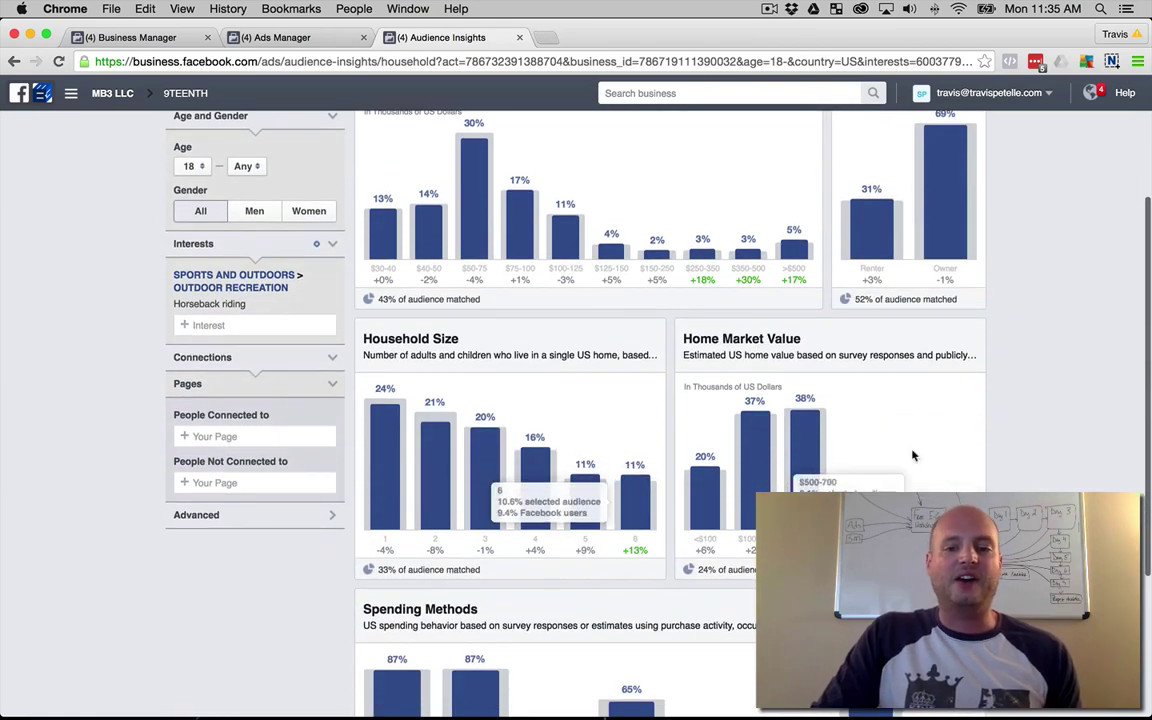
scroll(981, 410, down, 5)
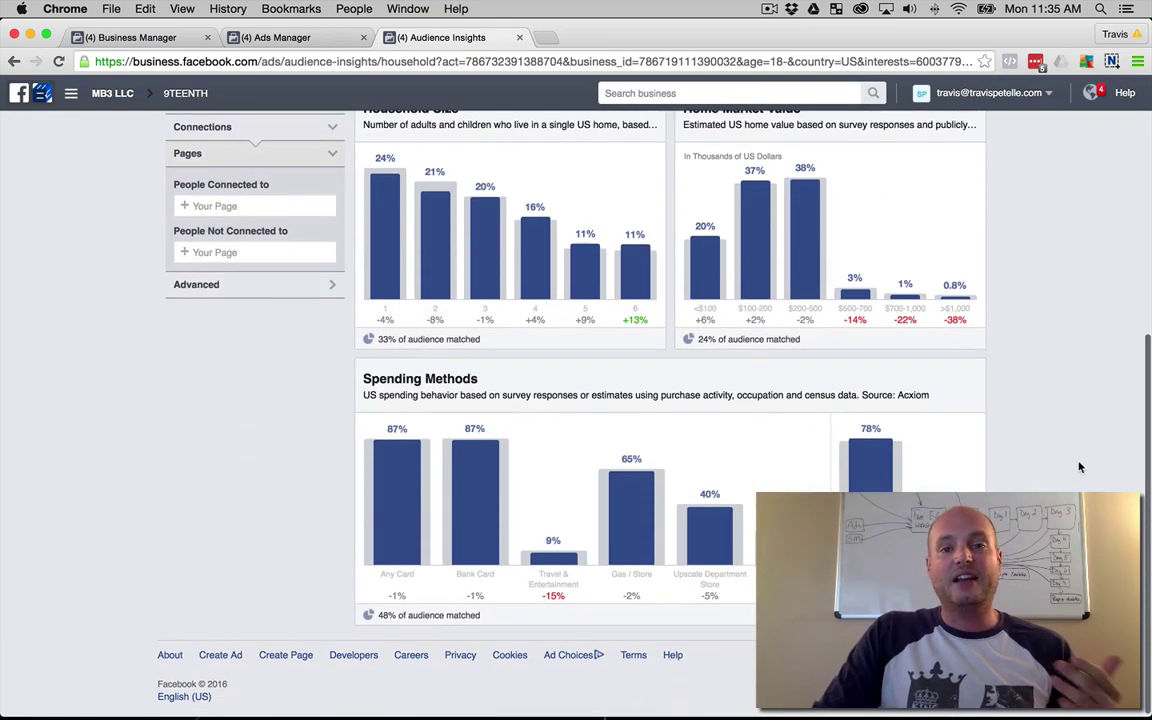
scroll(1030, 456, up, 10)
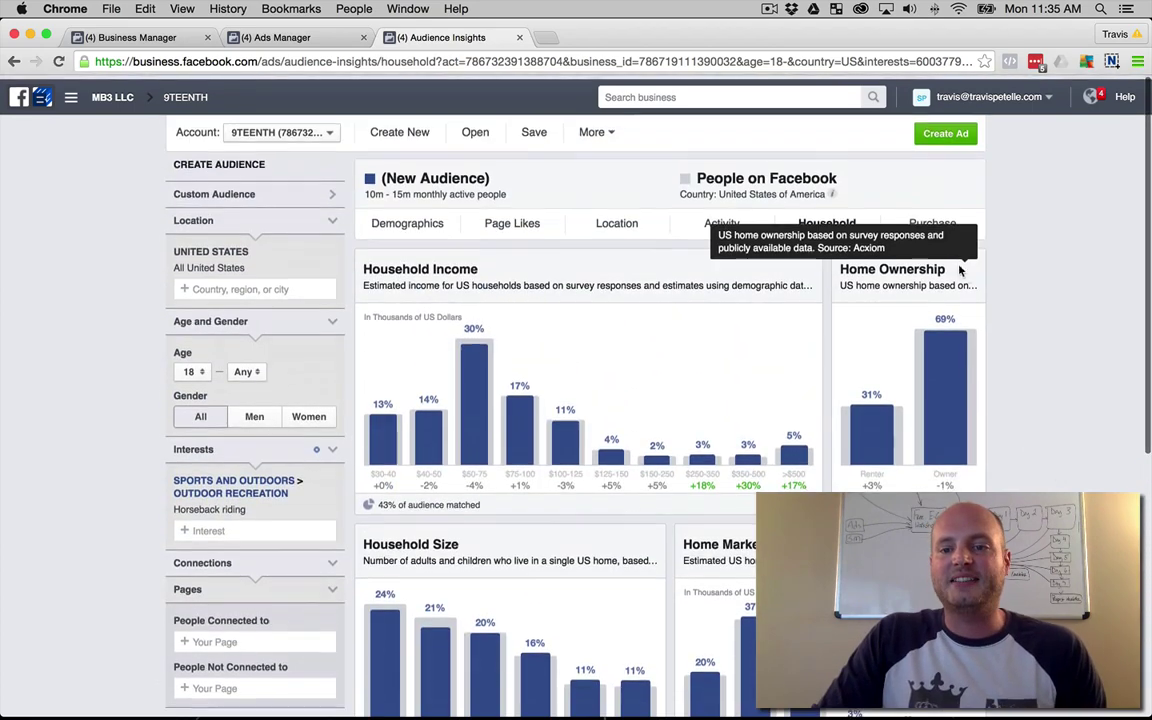
click(928, 219)
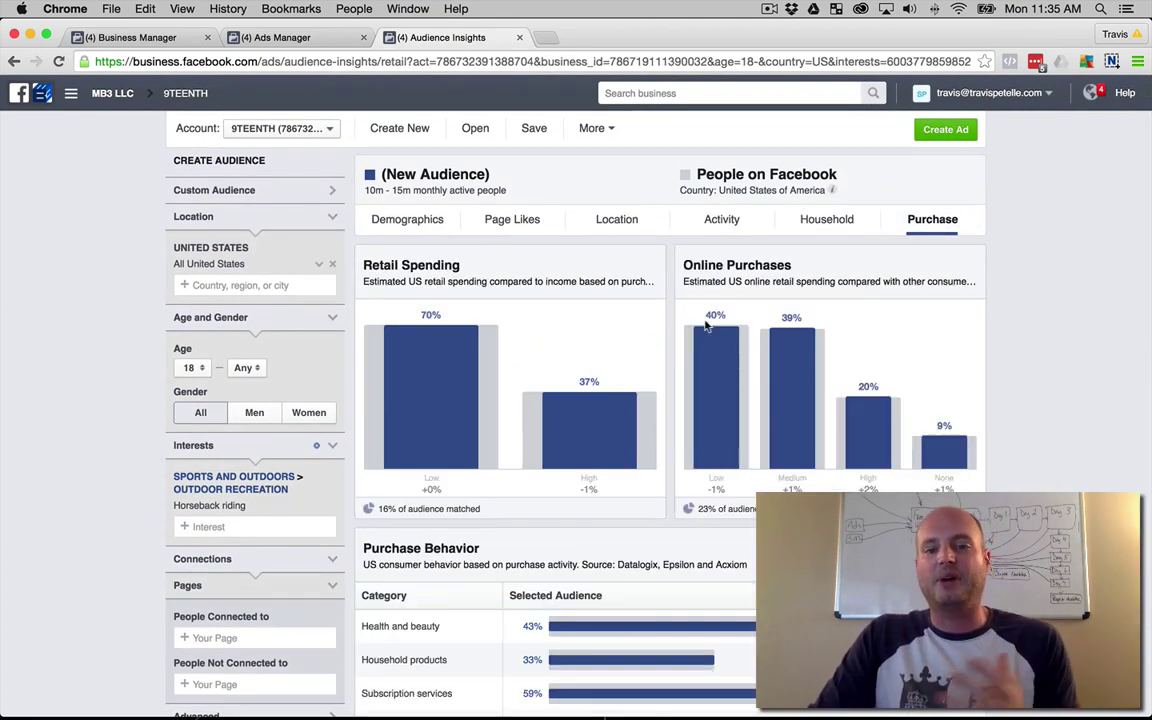
scroll(743, 391, down, 5)
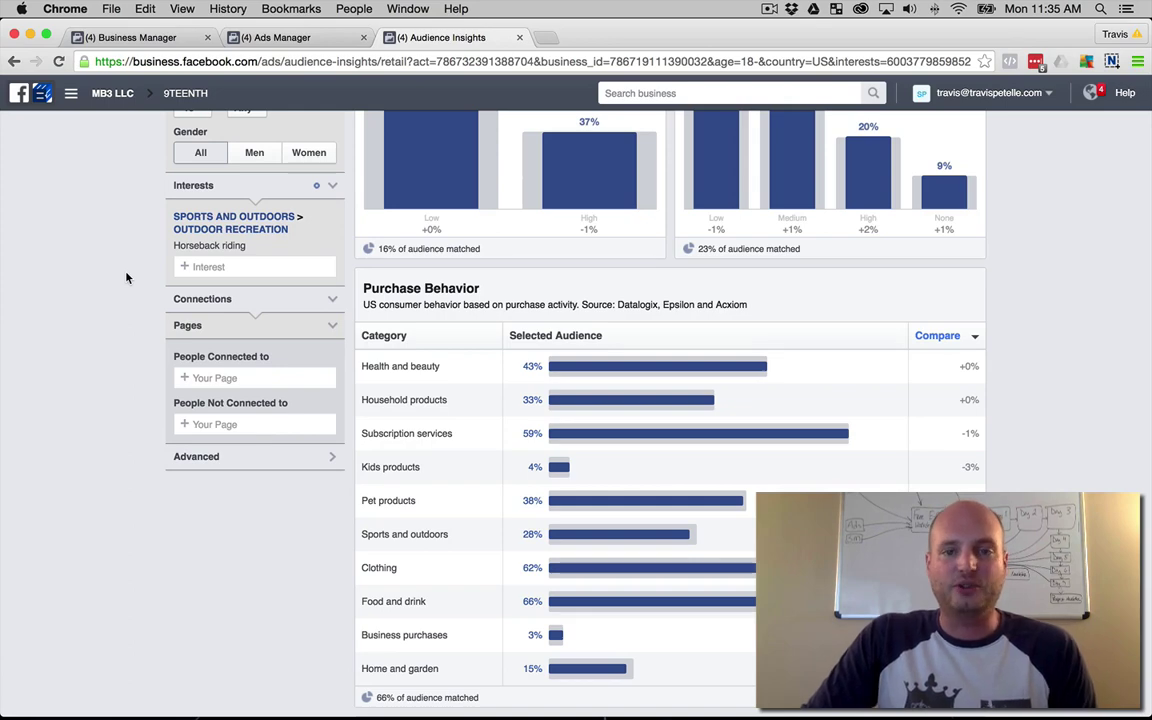
scroll(128, 280, up, 5)
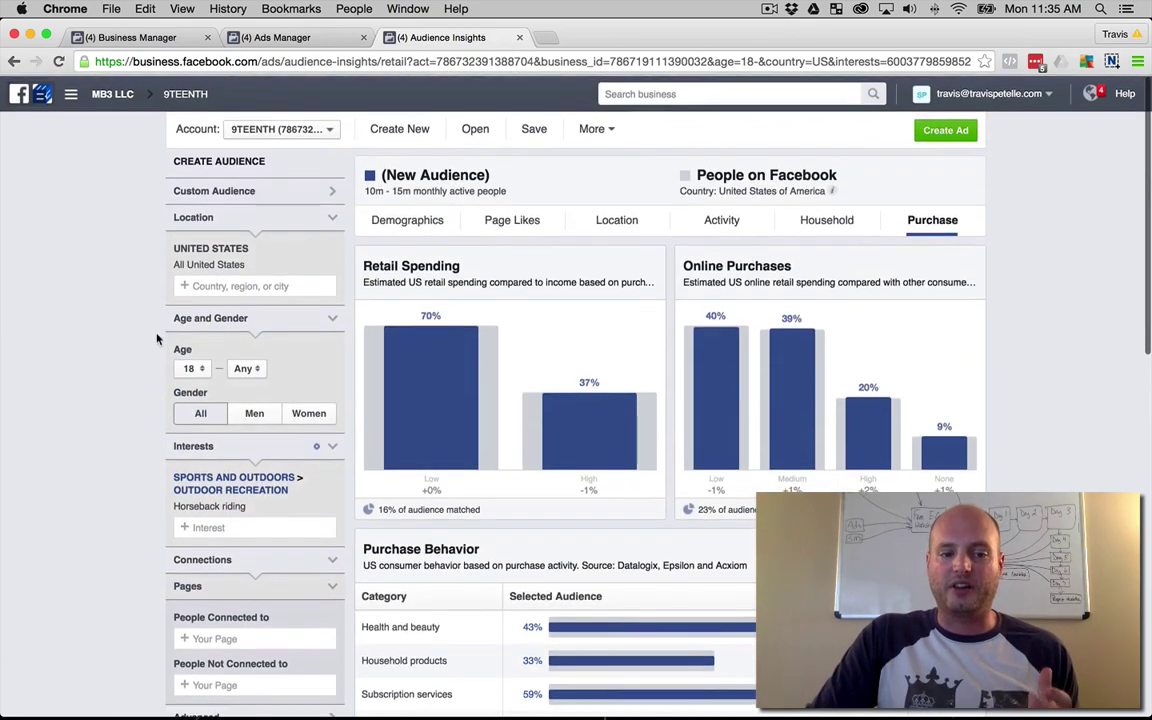
Step: Remove the Horseback riding interest and view the 150m–200m audience's demographics: 54% women, 46% men
click(331, 509)
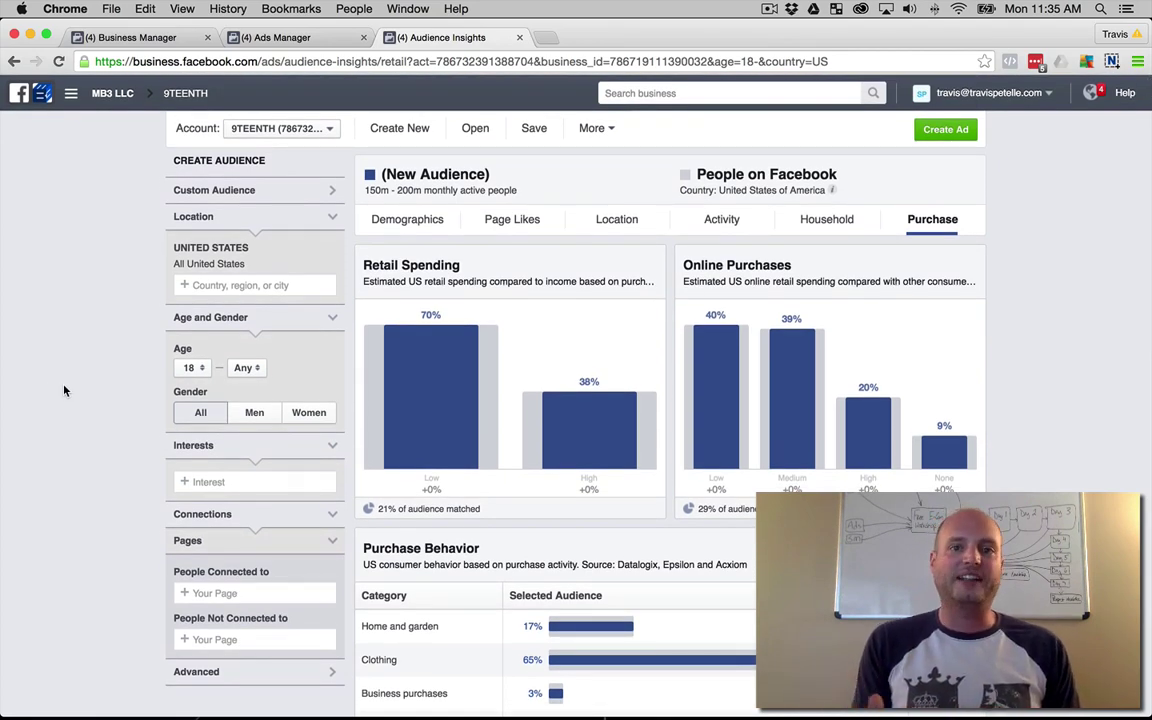
click(405, 218)
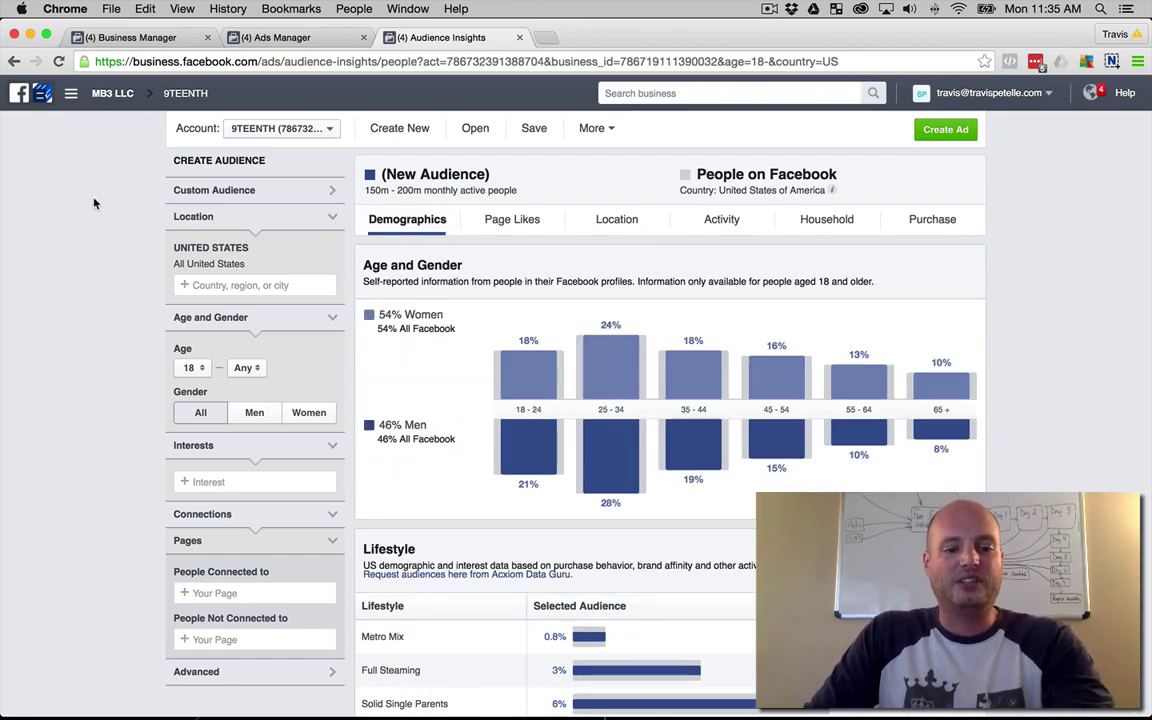
mouse_move(258, 653)
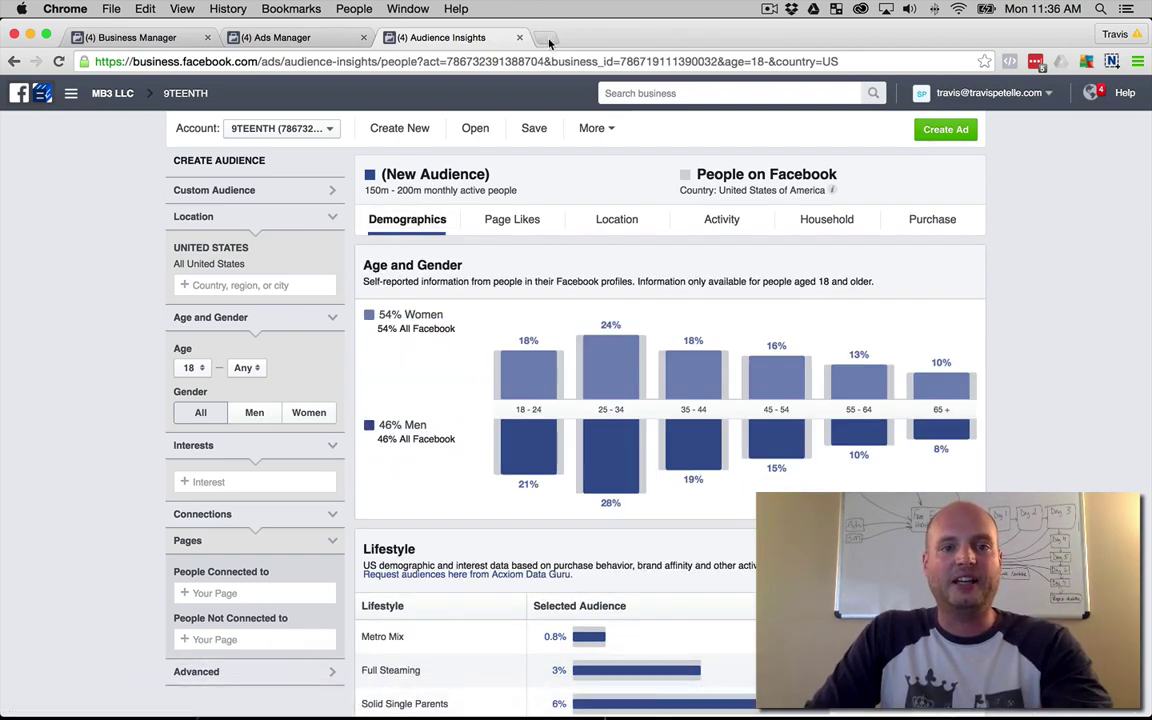
mouse_move(220, 712)
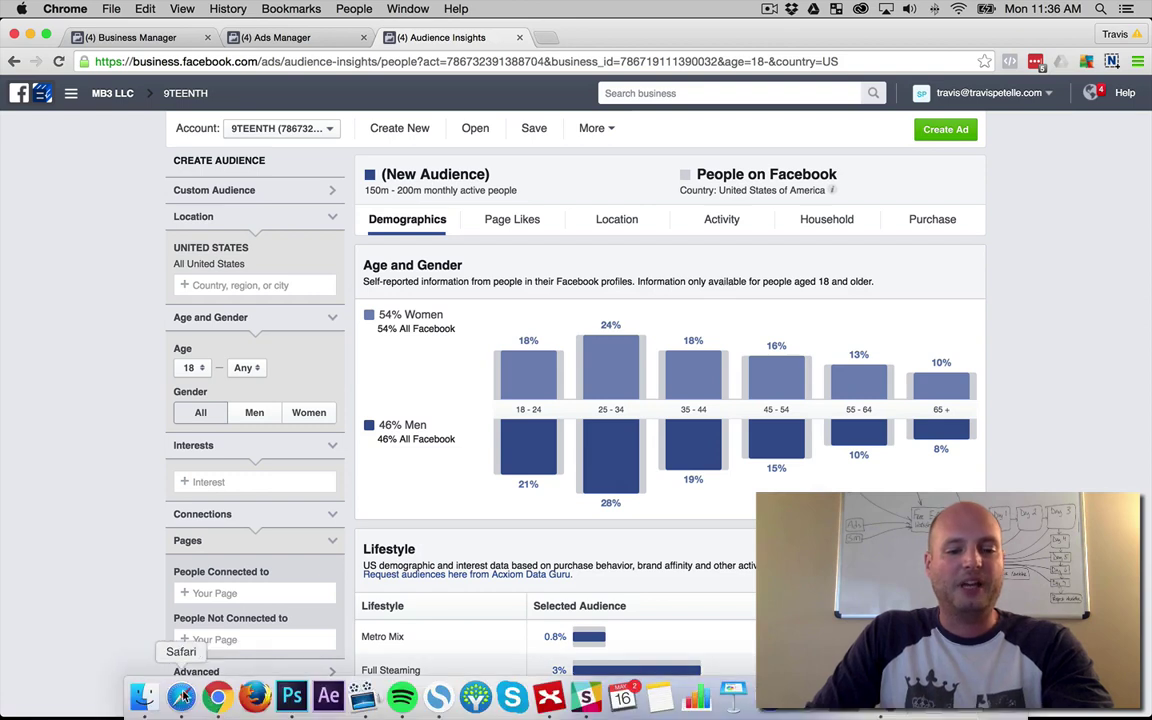
Step: Create a blank note in Notes, move it beside the browser, and enlarge Chrome
click(659, 697)
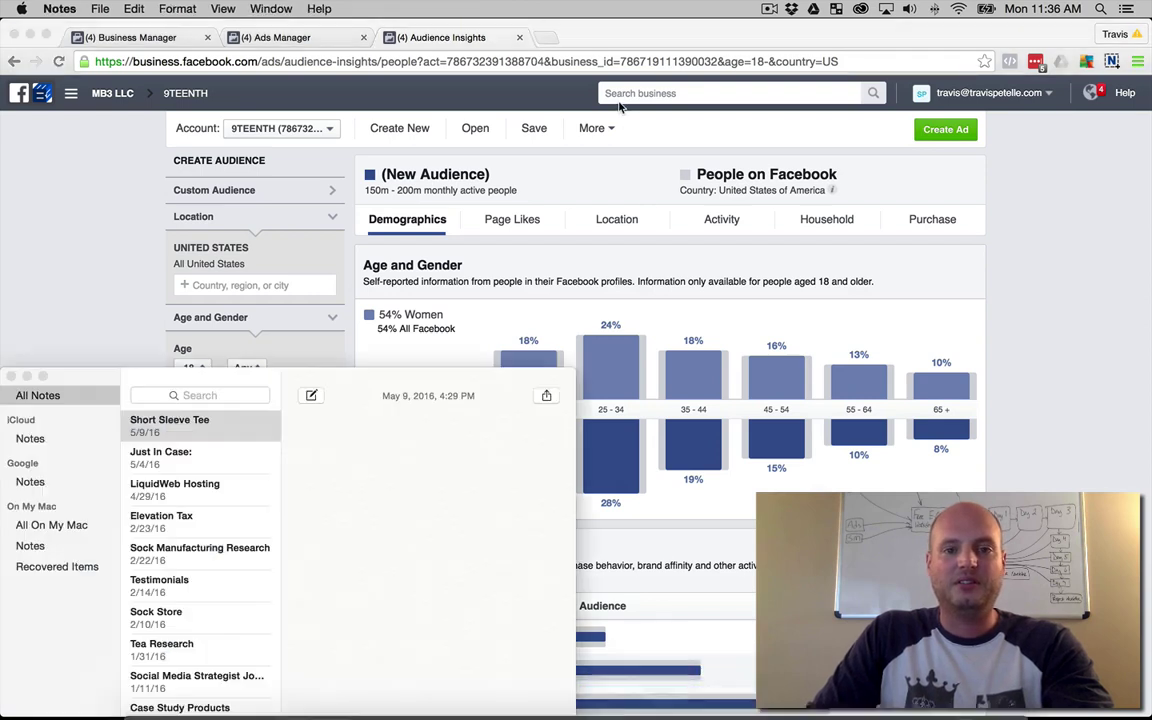
click(311, 395)
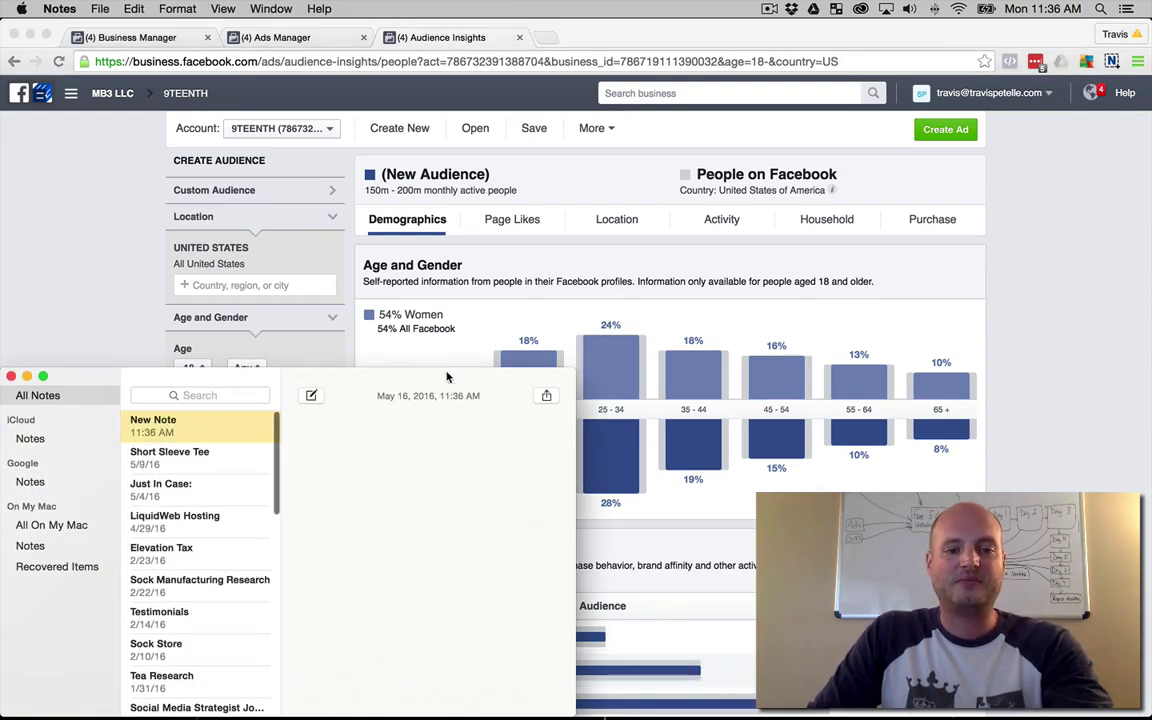
drag(448, 378, 1148, 32)
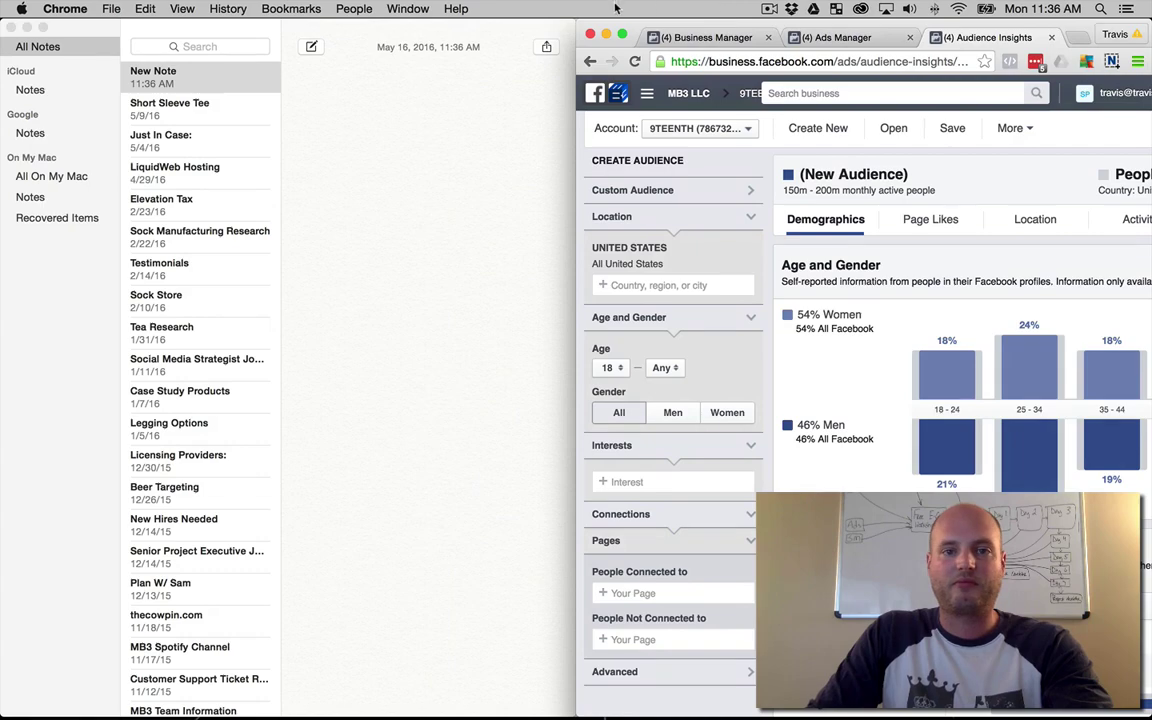
click(622, 34)
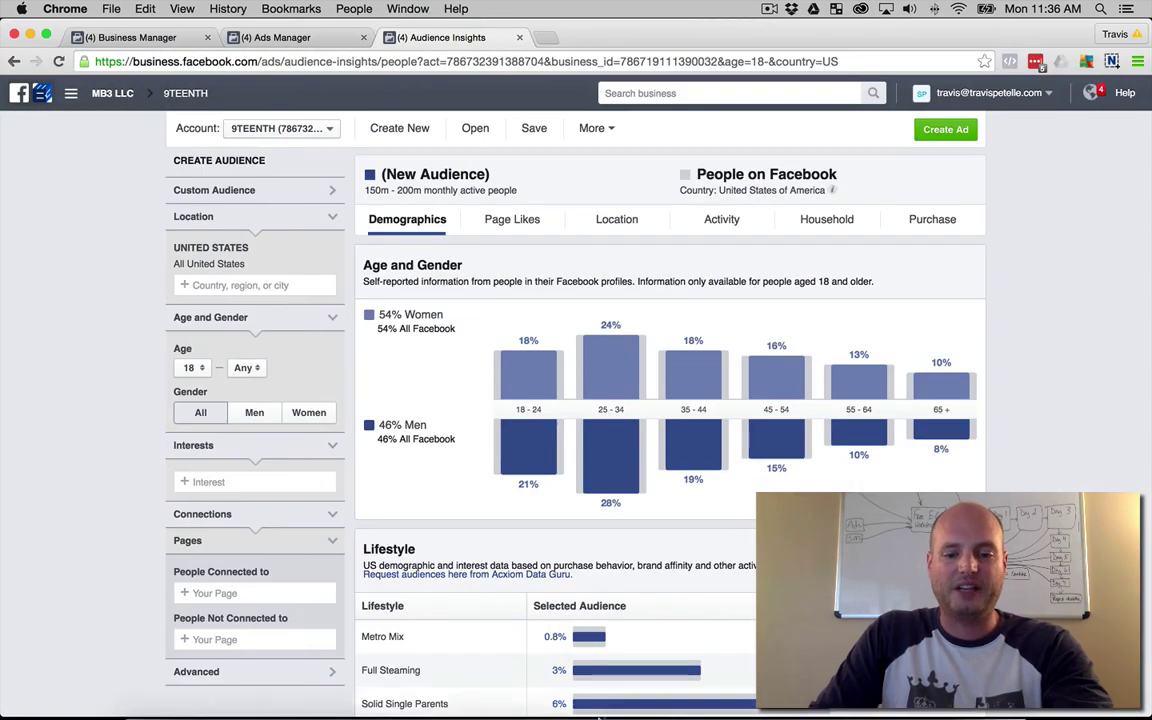
Step: Back in Chrome, view the broad audience's Page Likes, topped by Walmart, Amazon.com and Target
click(661, 689)
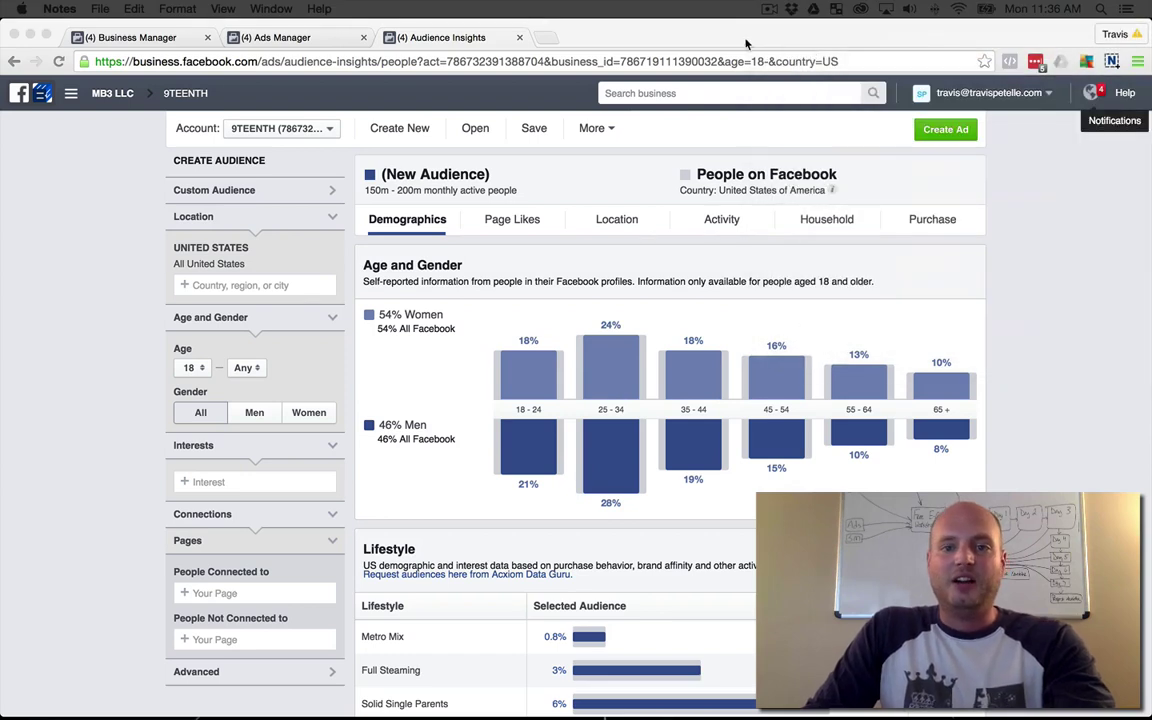
click(543, 240)
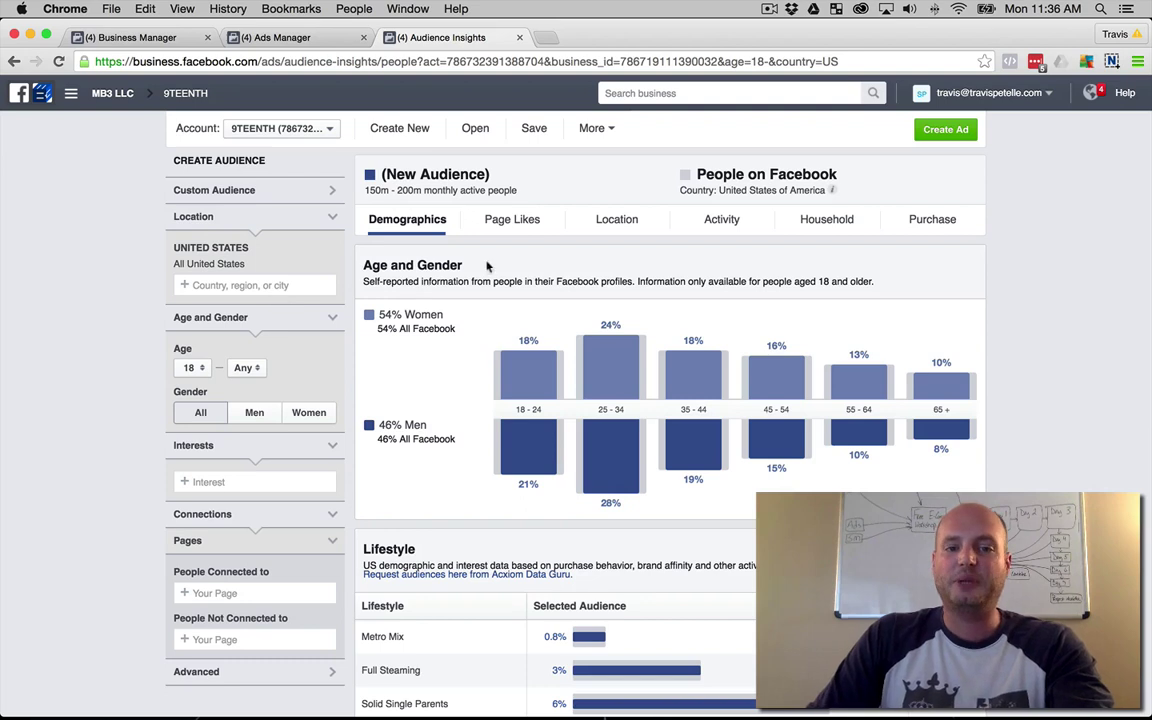
click(503, 222)
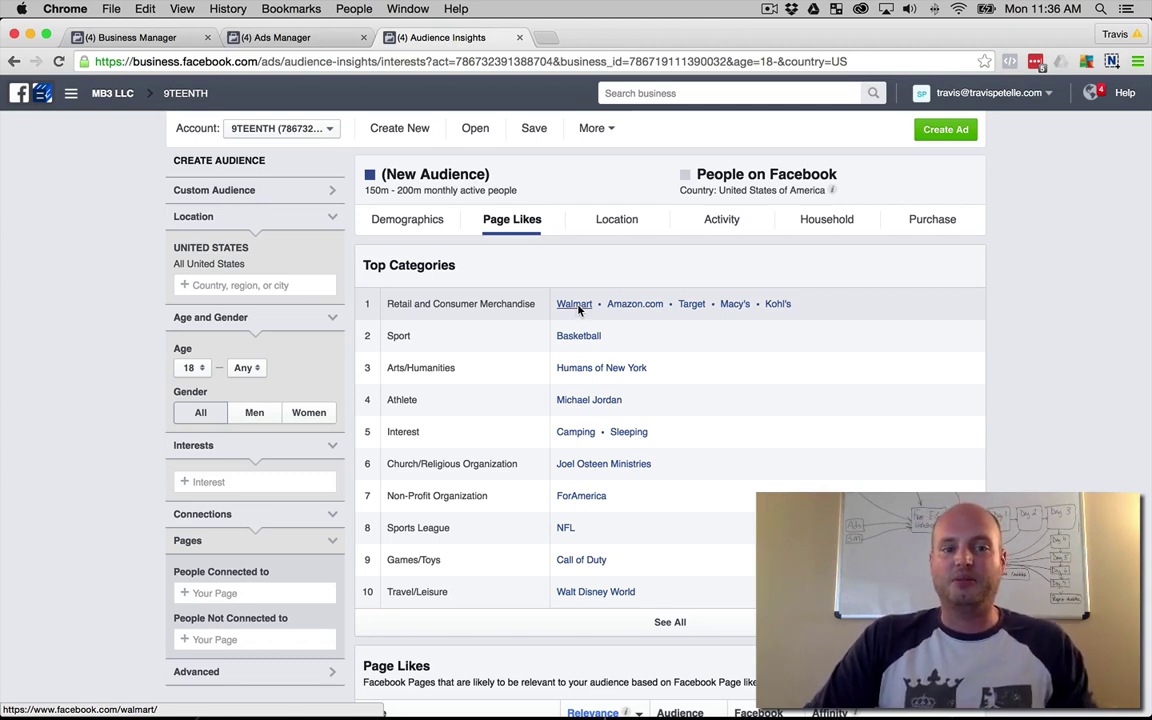
click(257, 487)
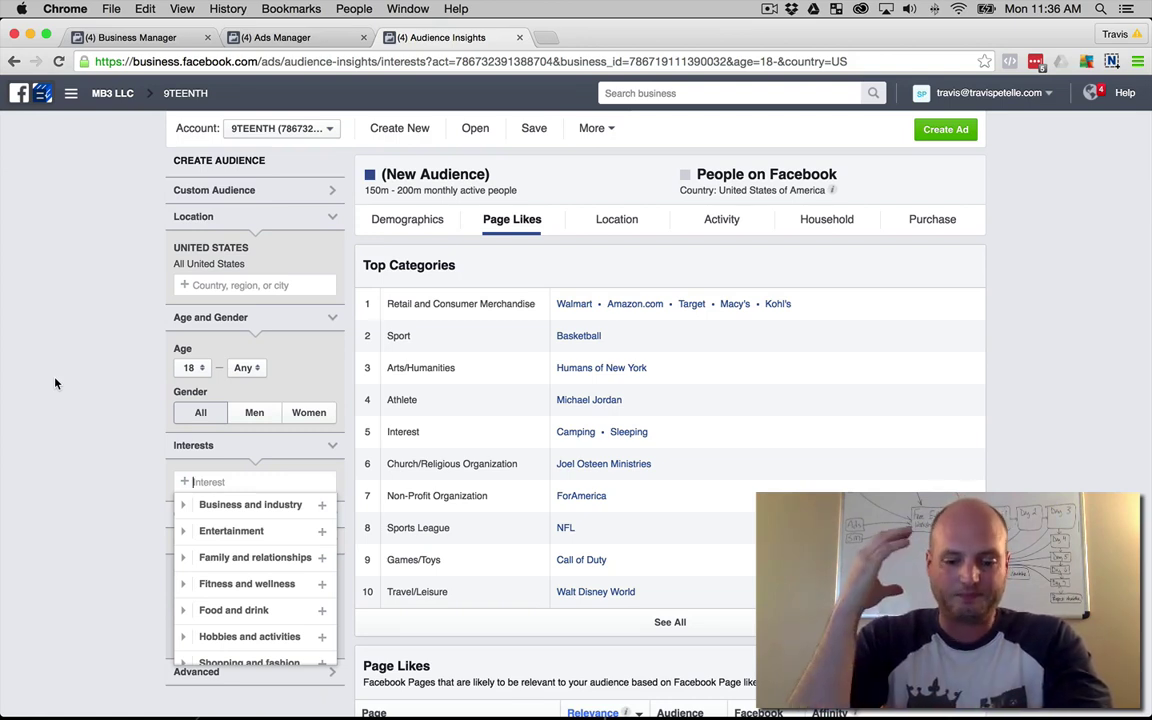
Step: Search 'horseback' and set Horseback riding as the interest, narrowing the audience to 10m–15m
text(horse)
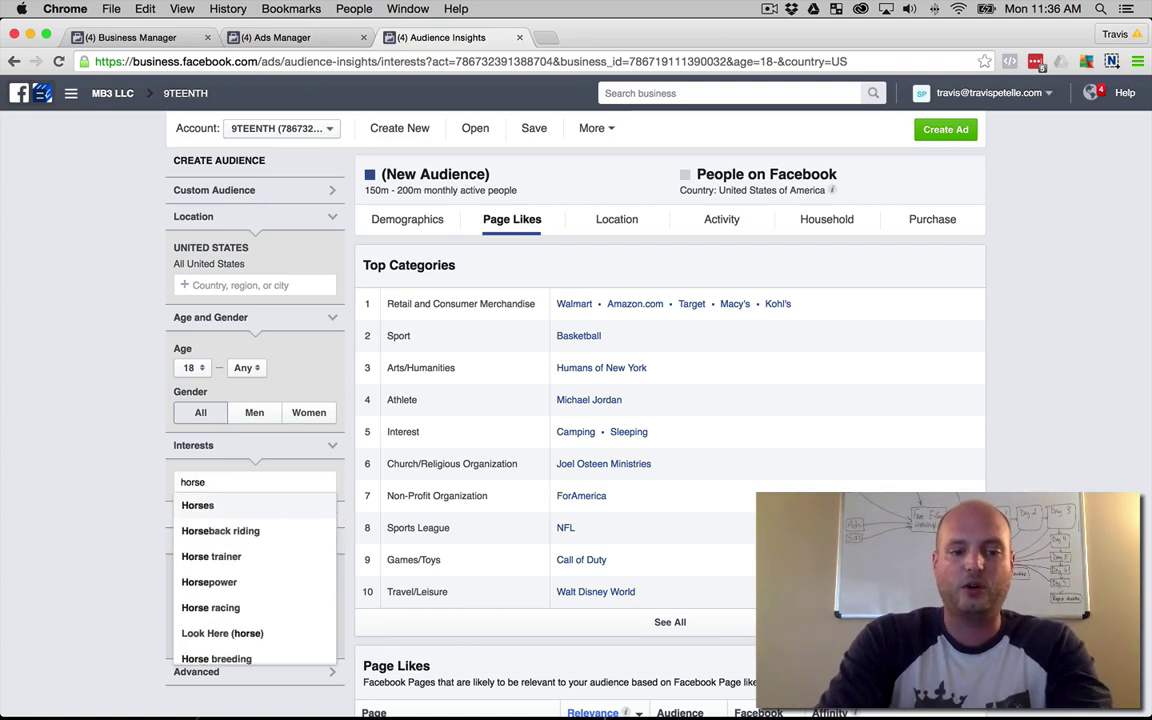
text(back)
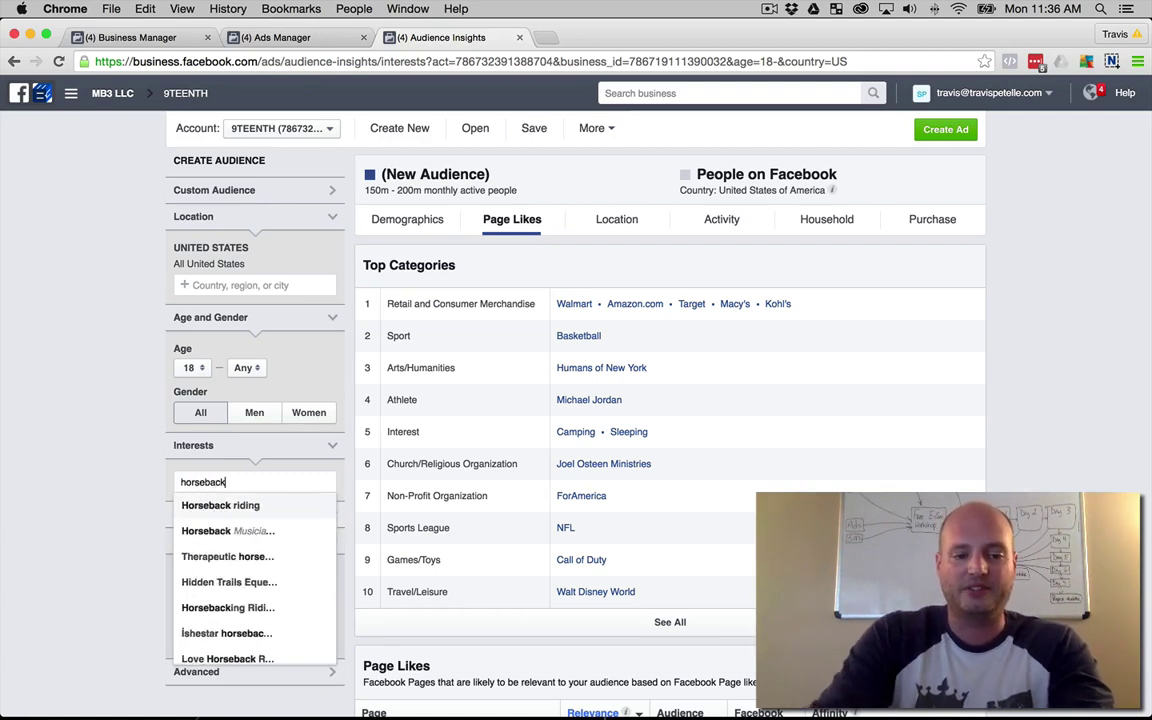
click(219, 508)
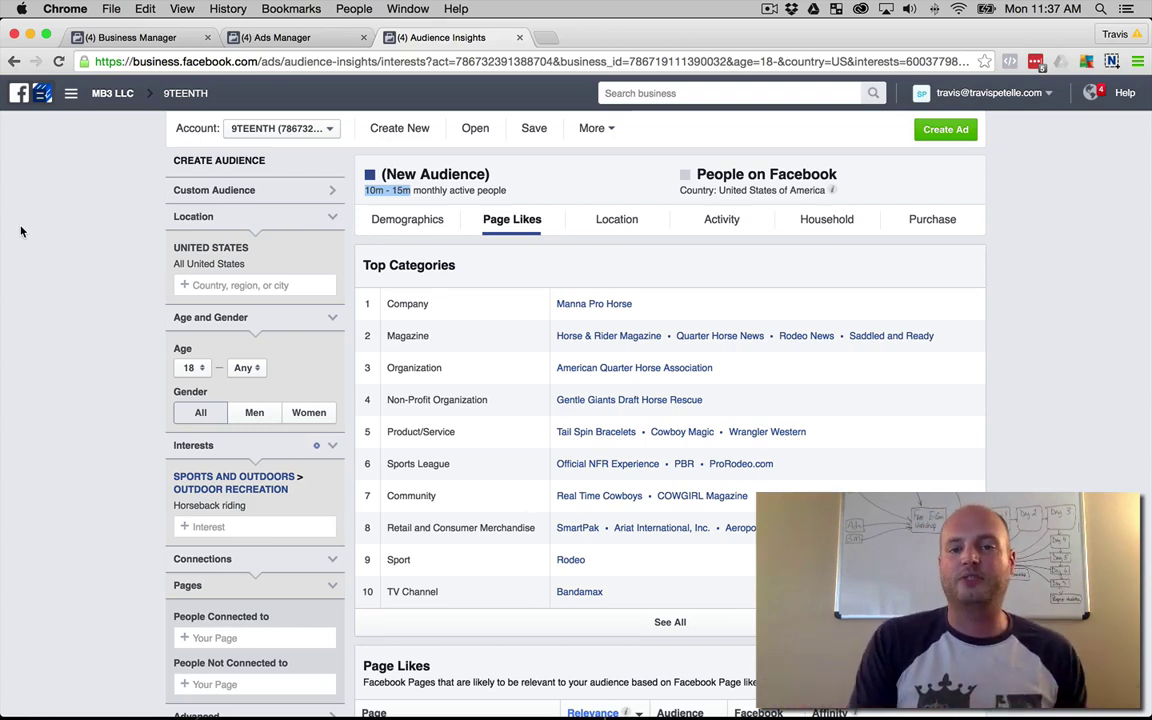
click(25, 230)
click(396, 226)
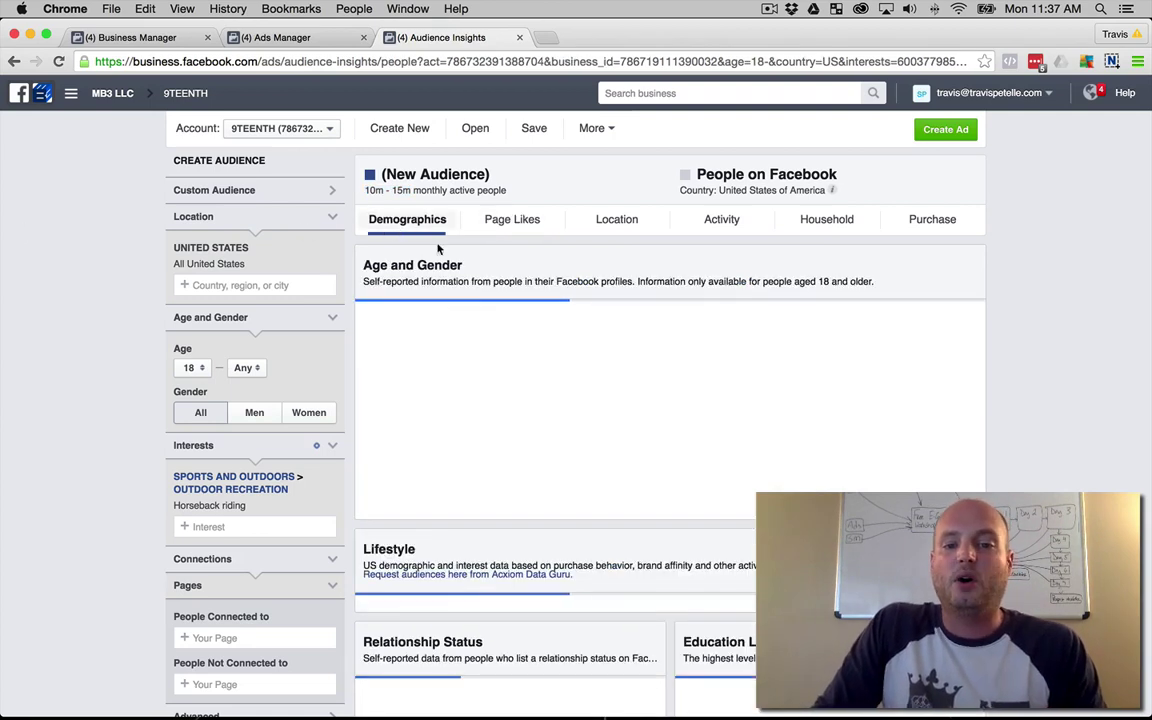
mouse_move(500, 398)
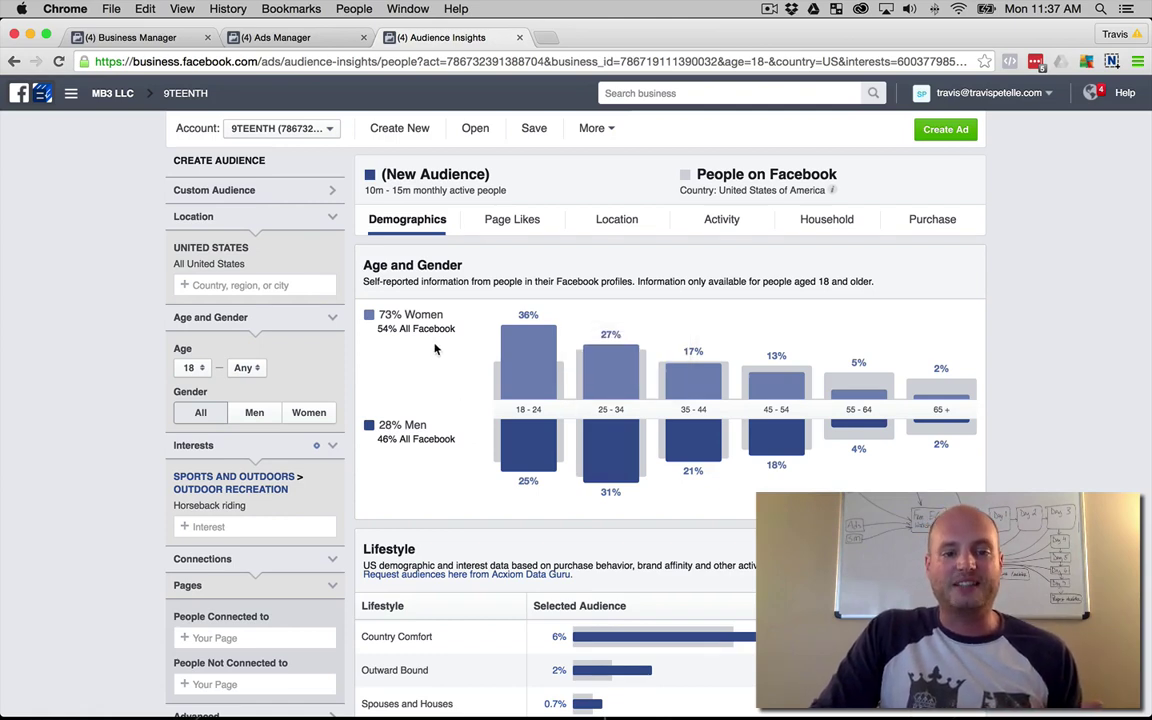
drag(404, 316, 445, 316)
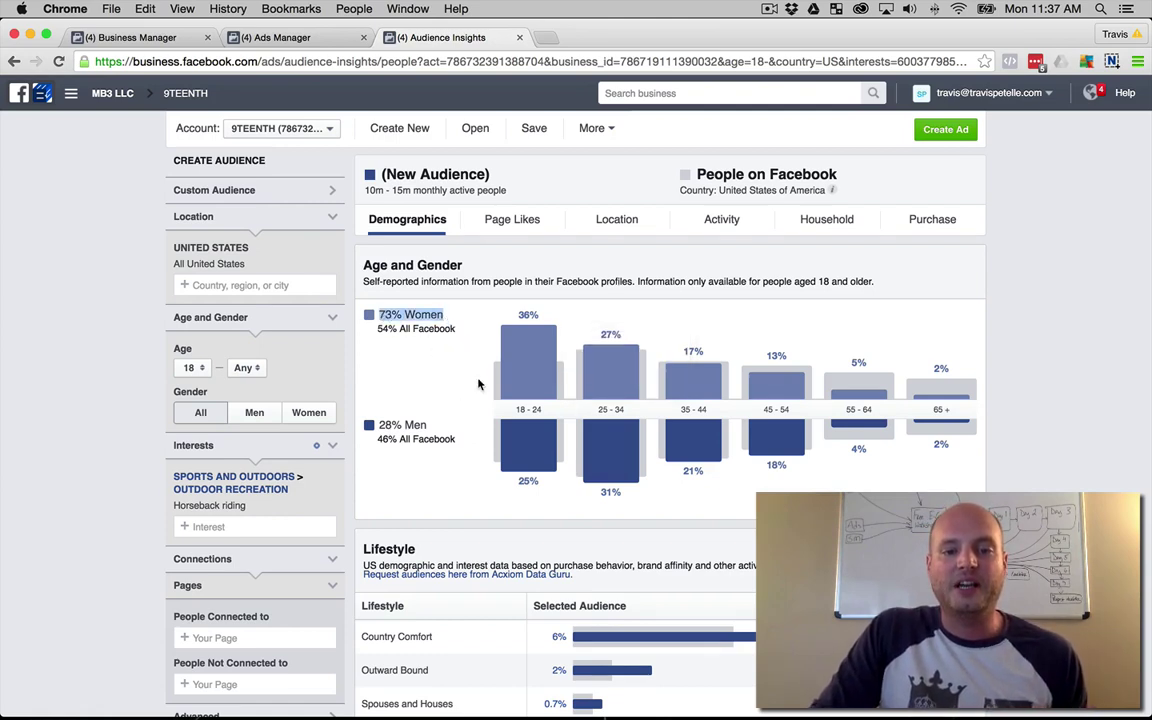
mouse_move(521, 325)
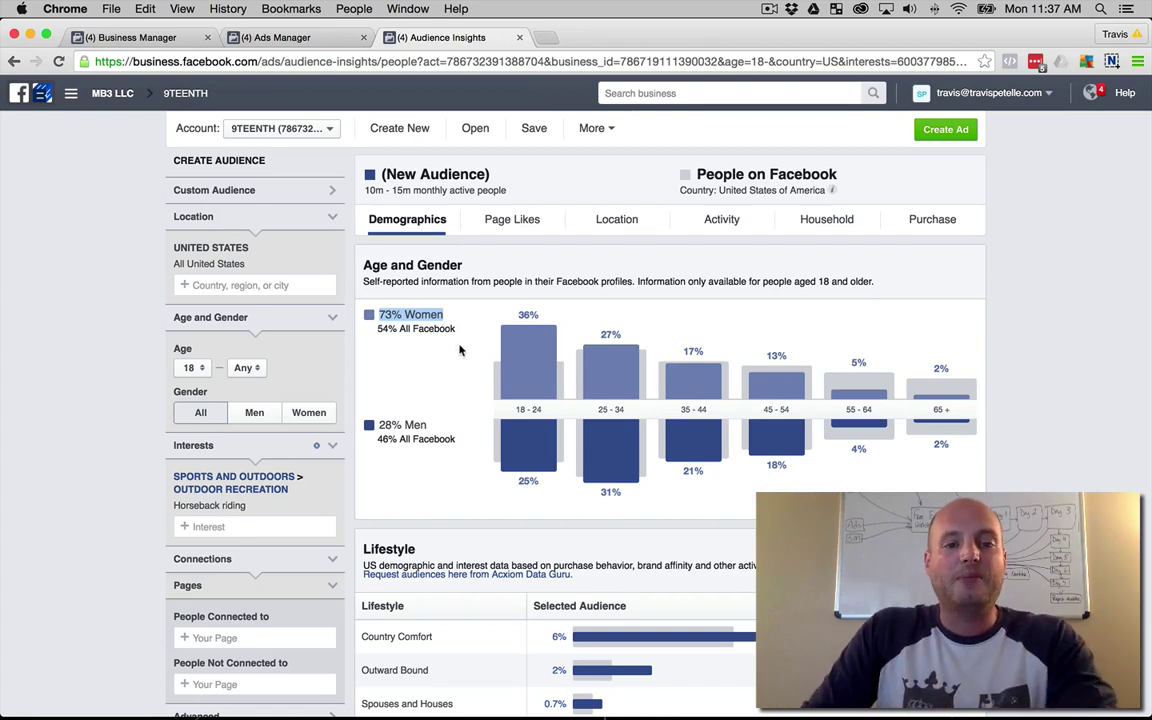
click(504, 222)
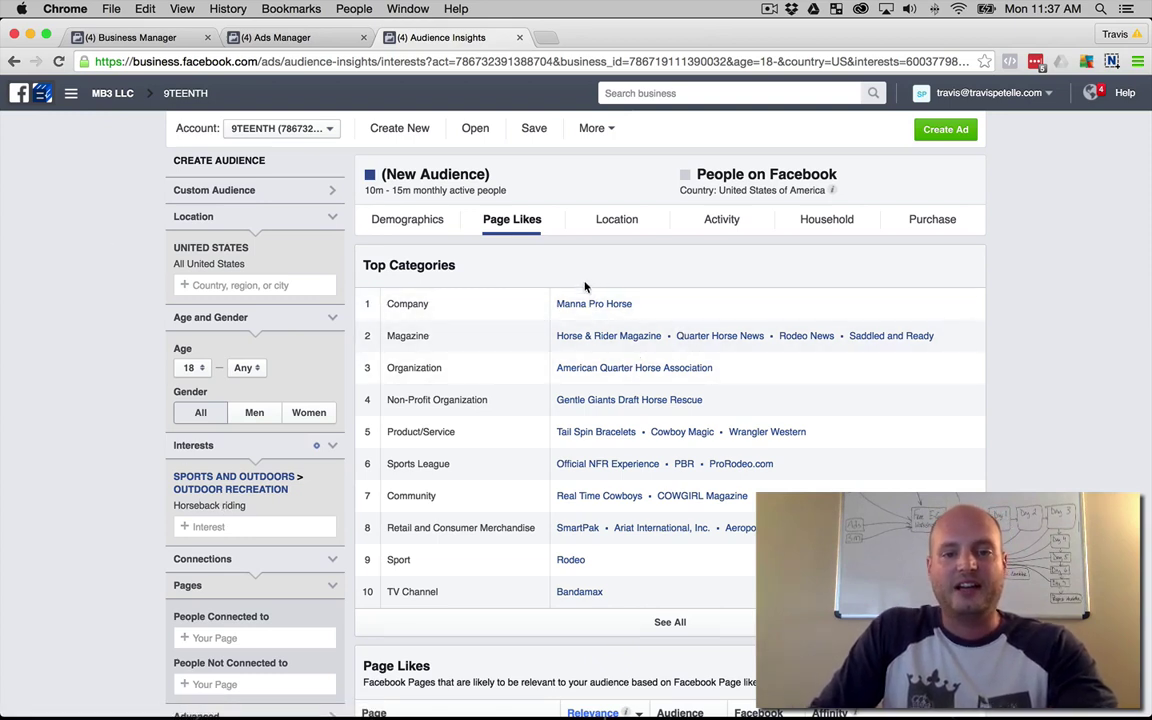
Step: Open Manna Pro Horse, Horse & Rider Magazine, Quarter Horse News, Rodeo News, Saddled and Ready, and AQHA in new tabs
right_click(594, 304)
click(612, 311)
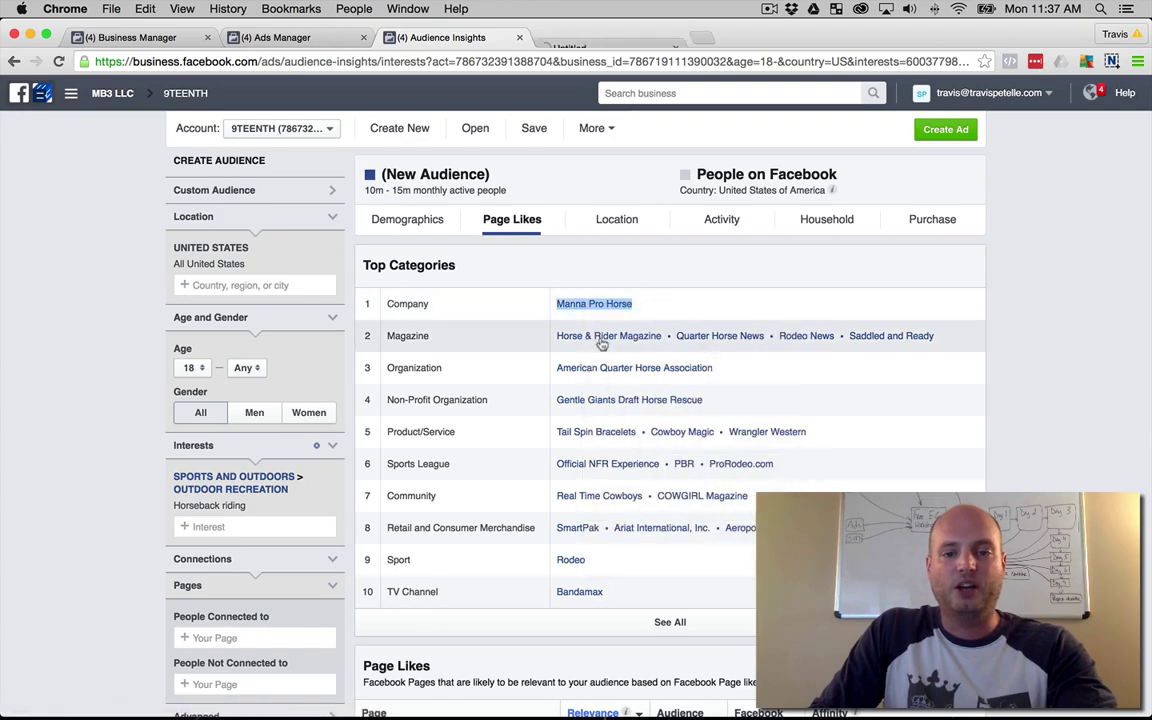
right_click(602, 343)
click(615, 343)
right_click(750, 341)
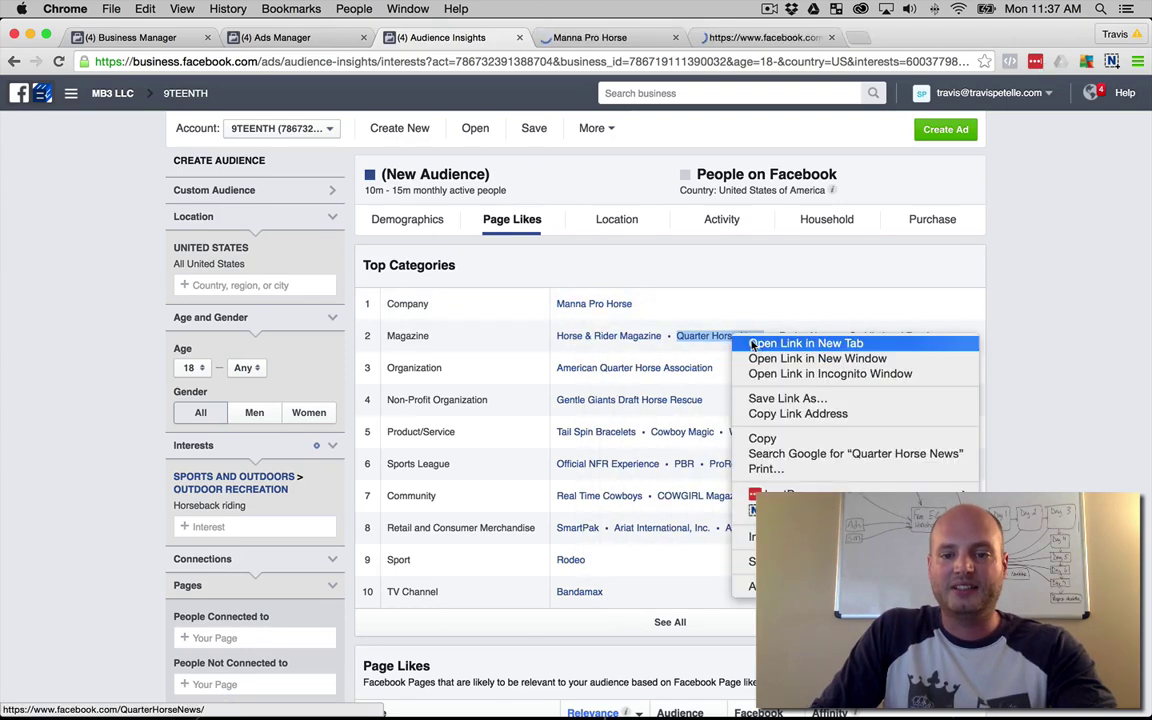
click(752, 343)
right_click(806, 336)
click(818, 345)
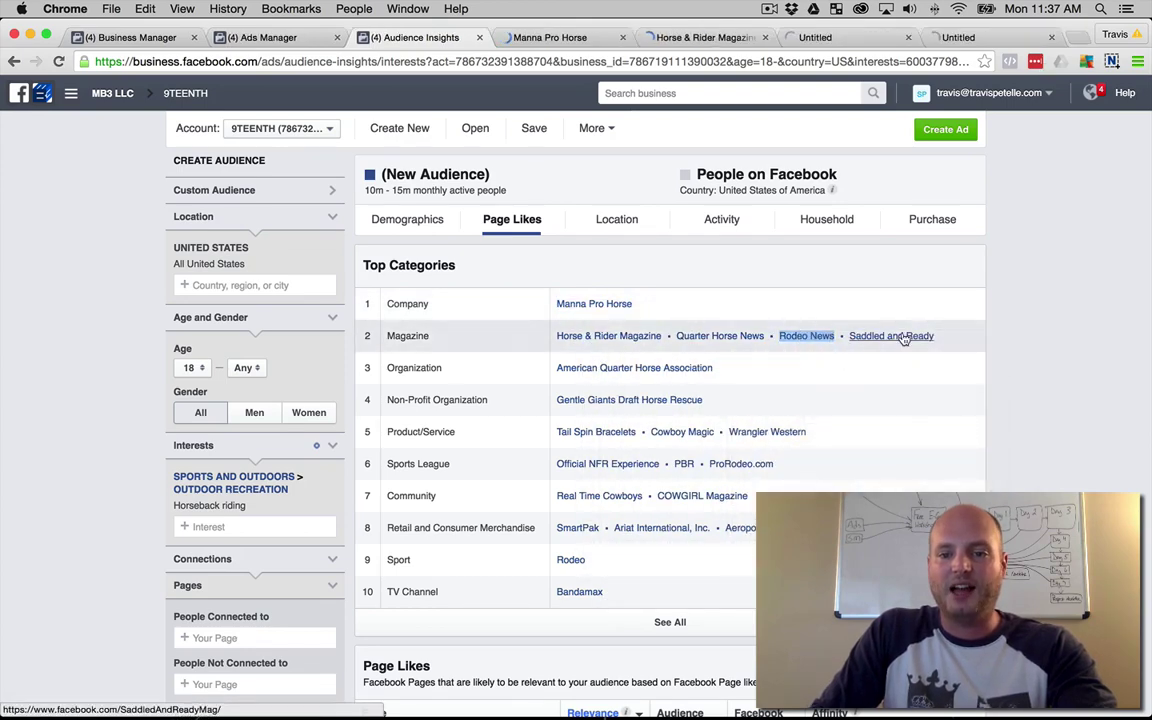
right_click(903, 339)
click(915, 345)
right_click(643, 370)
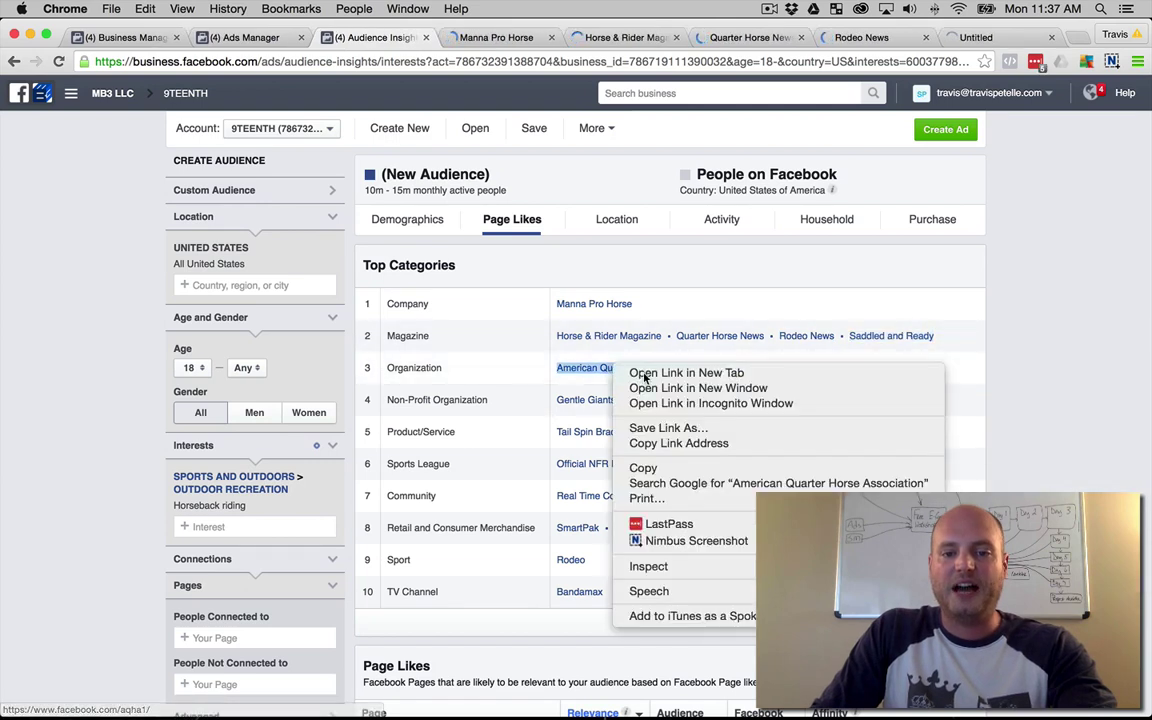
click(643, 374)
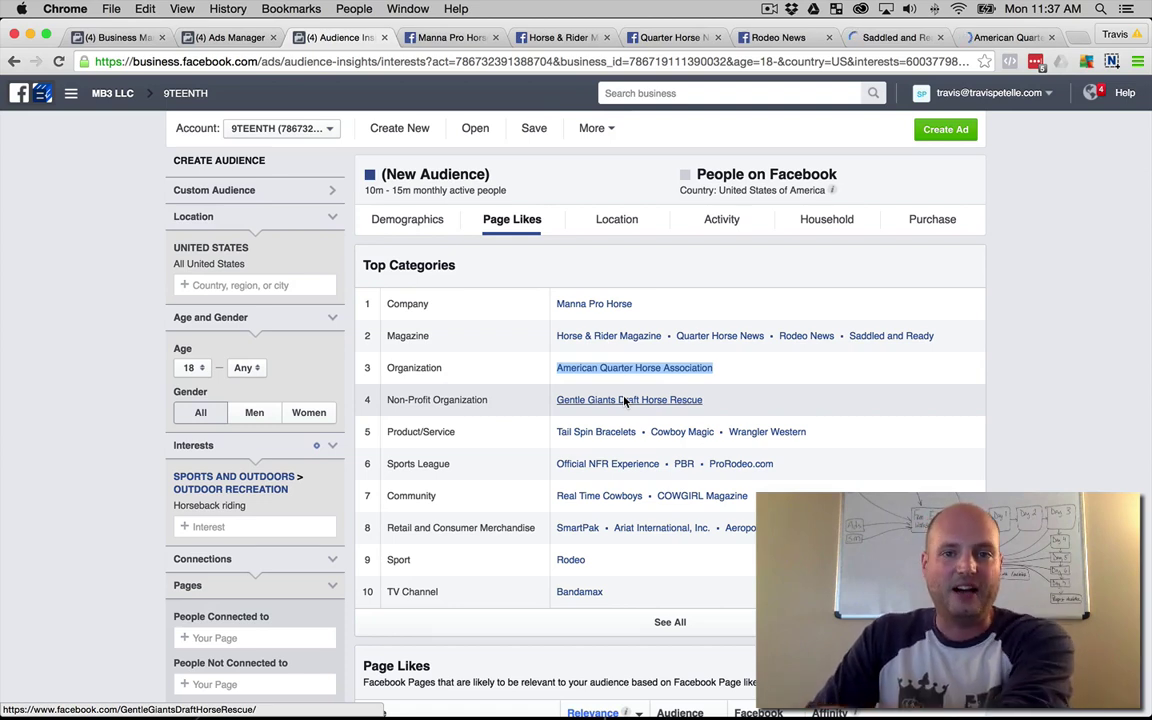
Step: Open Gentle Giants, Tail Spin Bracelets, Cowboy Magic, Wrangler Western, Official NFR Experience and PBR in new tabs
right_click(626, 400)
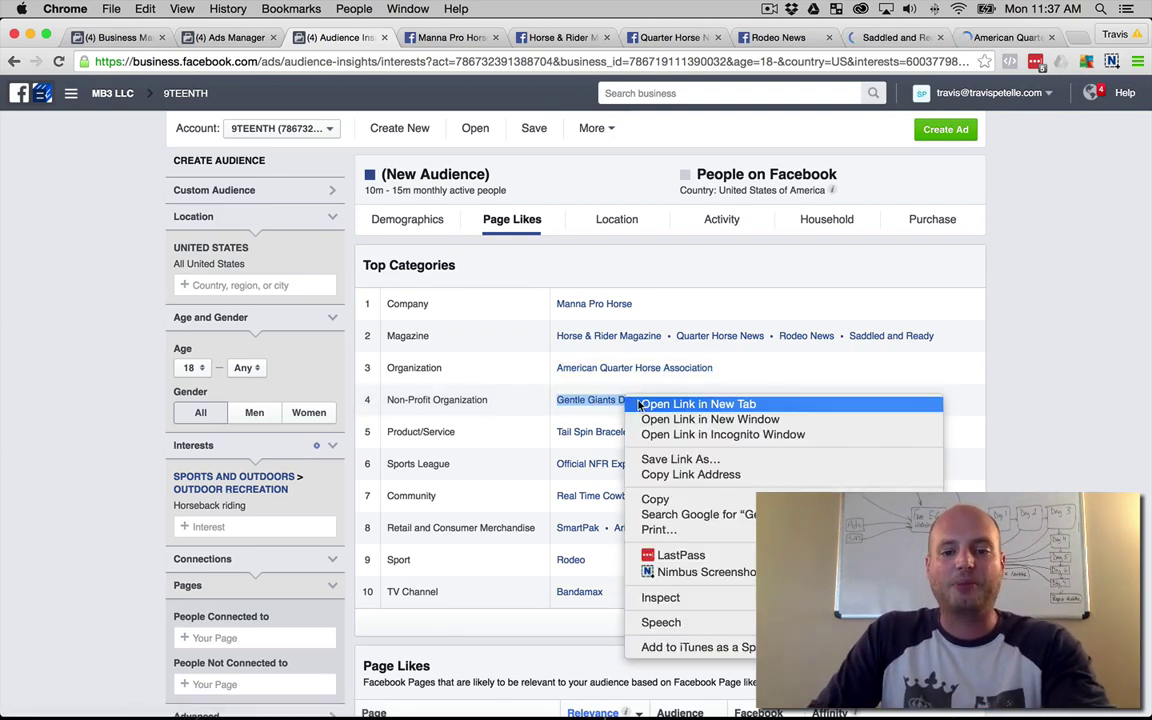
click(645, 405)
right_click(618, 432)
click(645, 437)
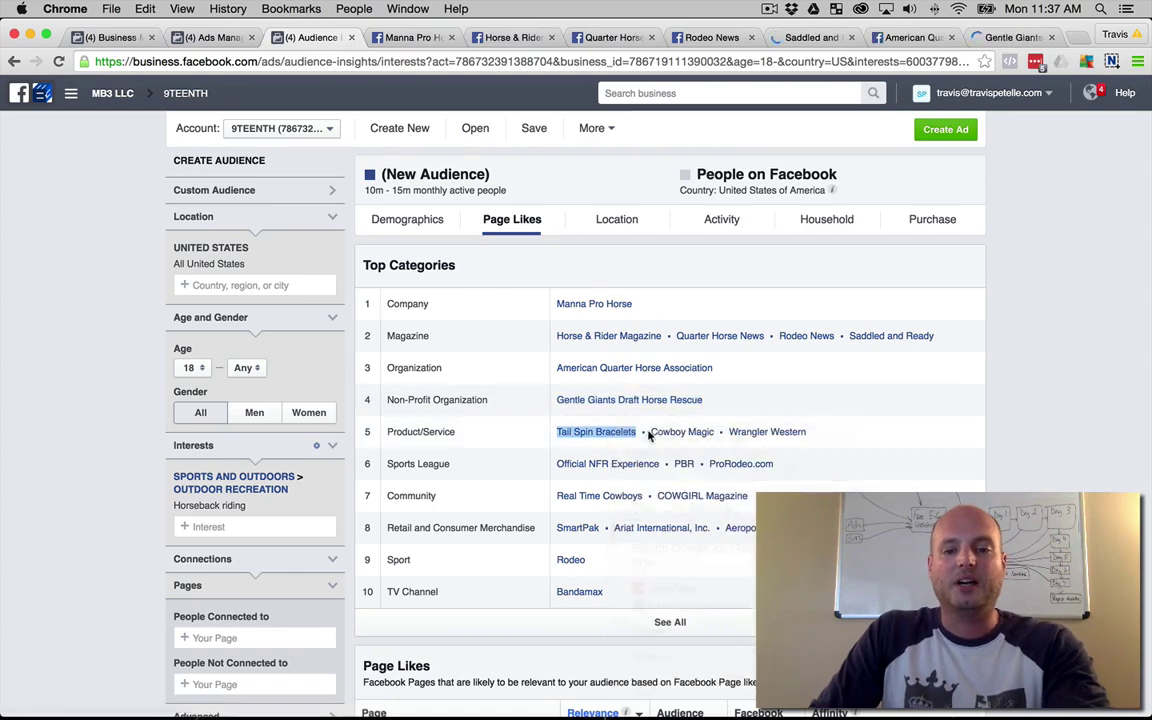
right_click(680, 432)
click(700, 438)
right_click(758, 432)
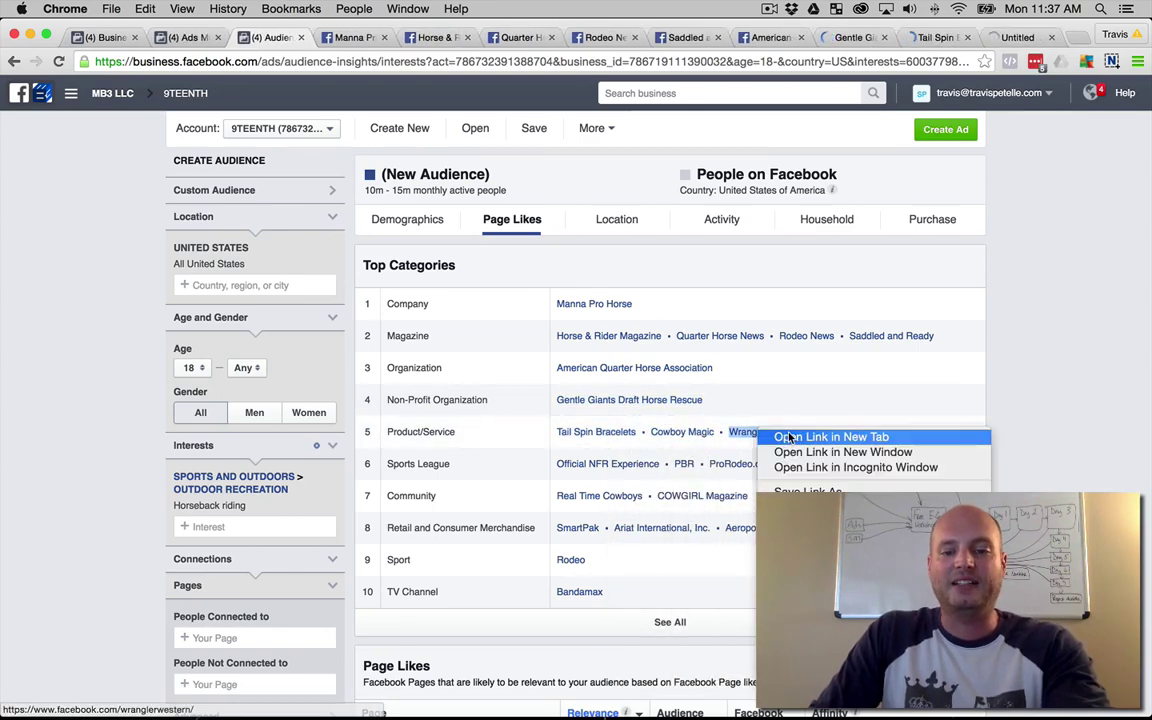
click(776, 438)
right_click(584, 456)
click(612, 458)
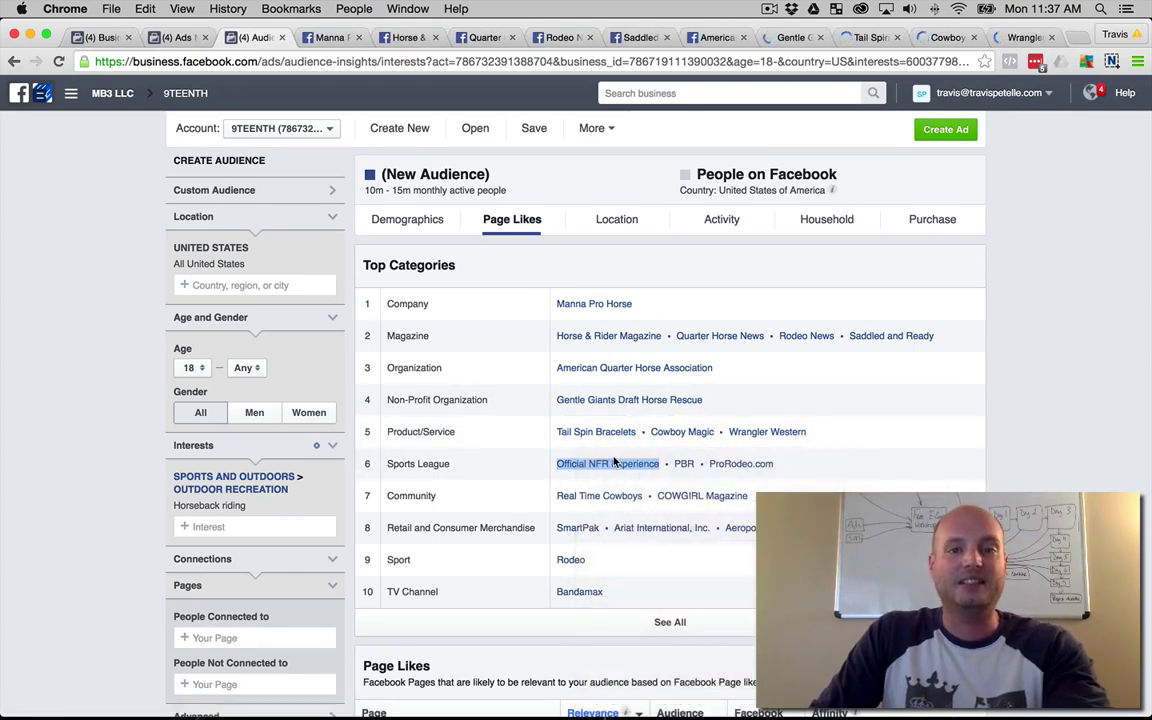
right_click(684, 463)
click(712, 459)
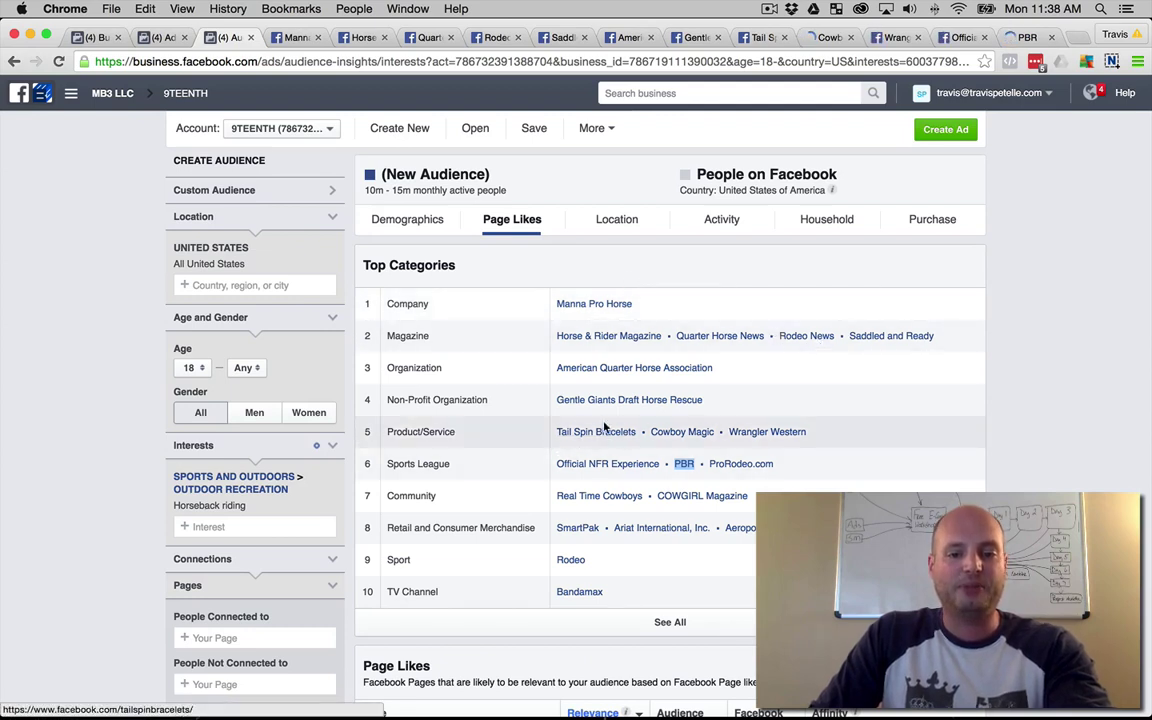
Step: Open ProRodeo.com, Real Time Cowboys, COWGIRL Magazine, SmartPak, Ariat and Bandamax in new tabs, skipping Aeropostale
right_click(765, 466)
click(805, 442)
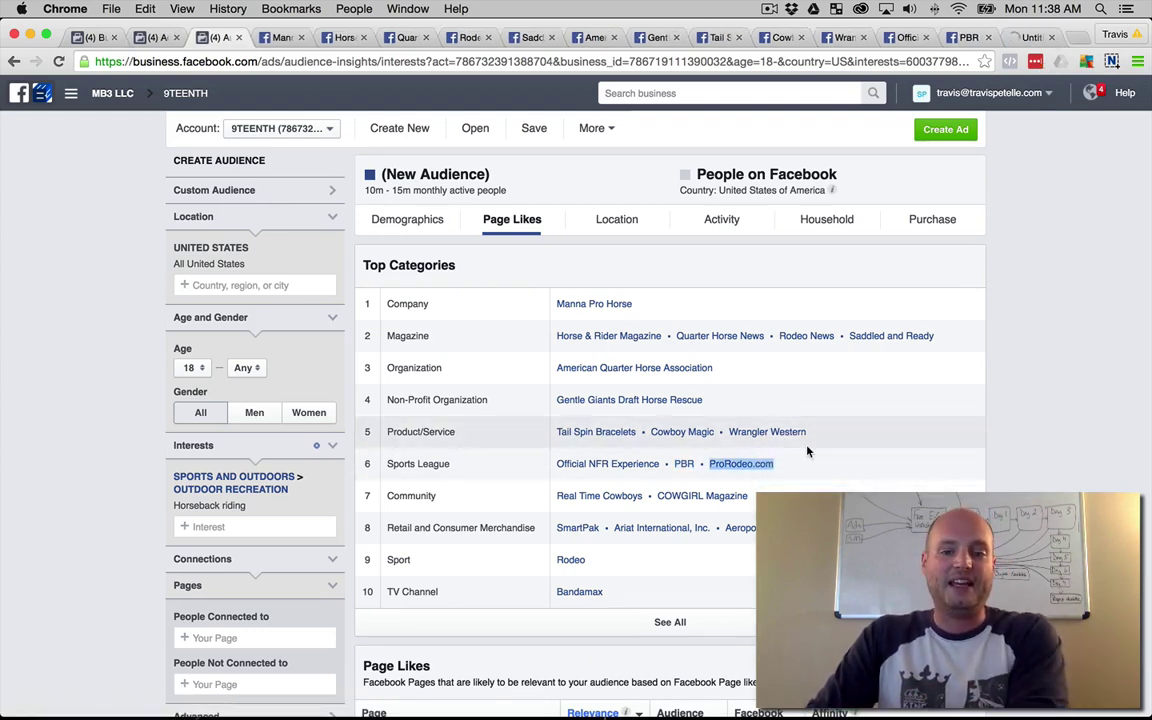
right_click(590, 495)
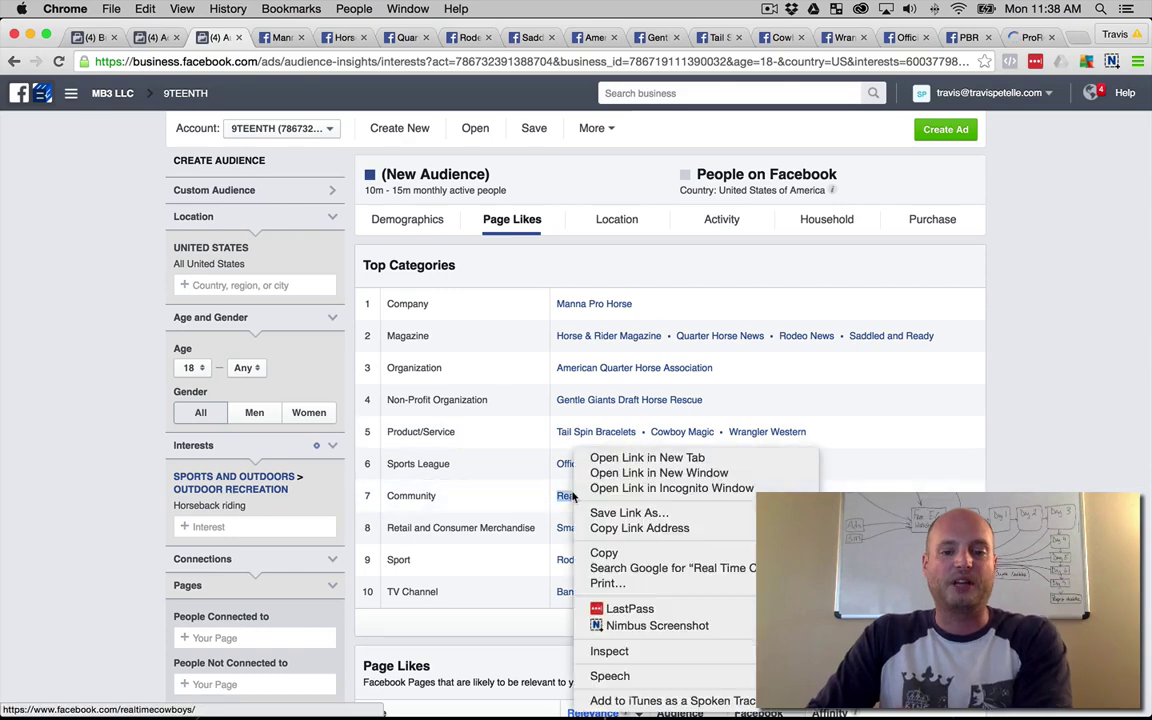
click(614, 459)
right_click(672, 495)
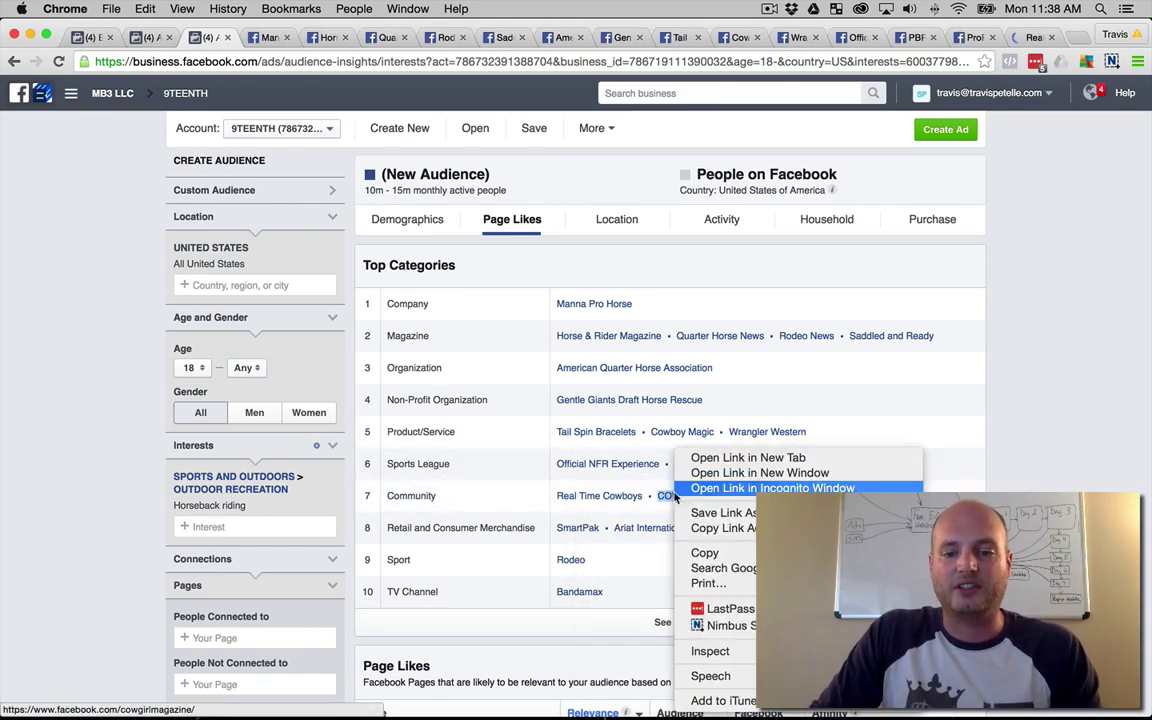
click(722, 459)
right_click(586, 527)
click(610, 457)
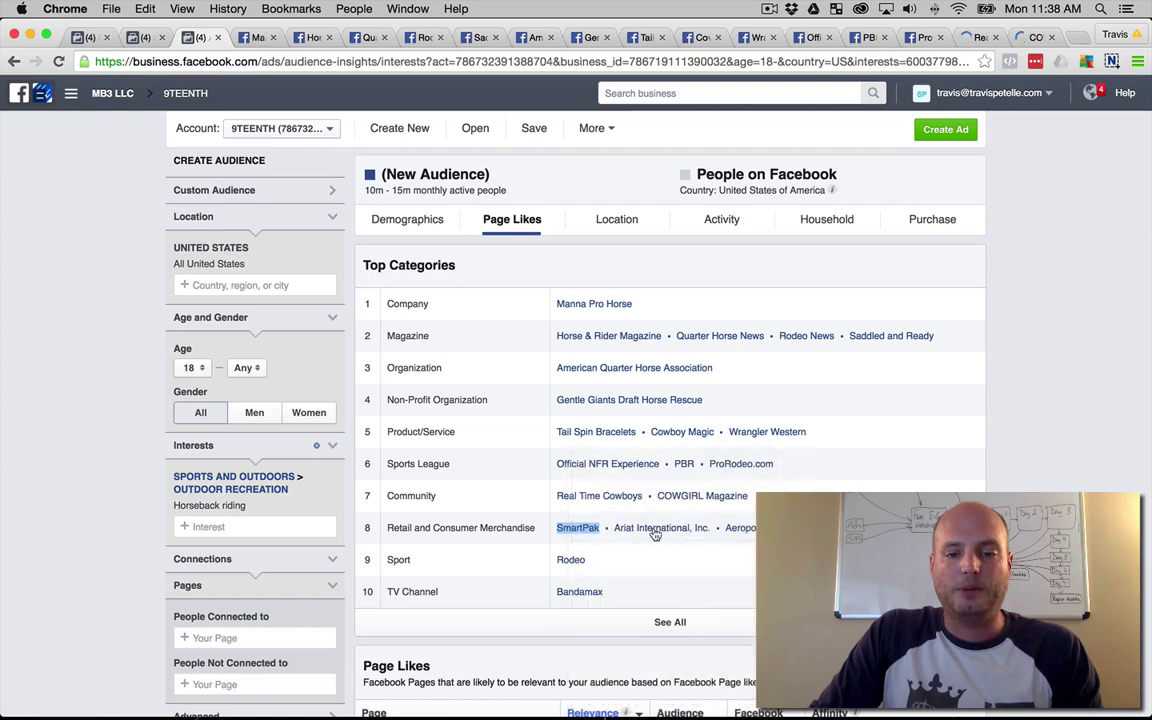
right_click(657, 530)
click(675, 459)
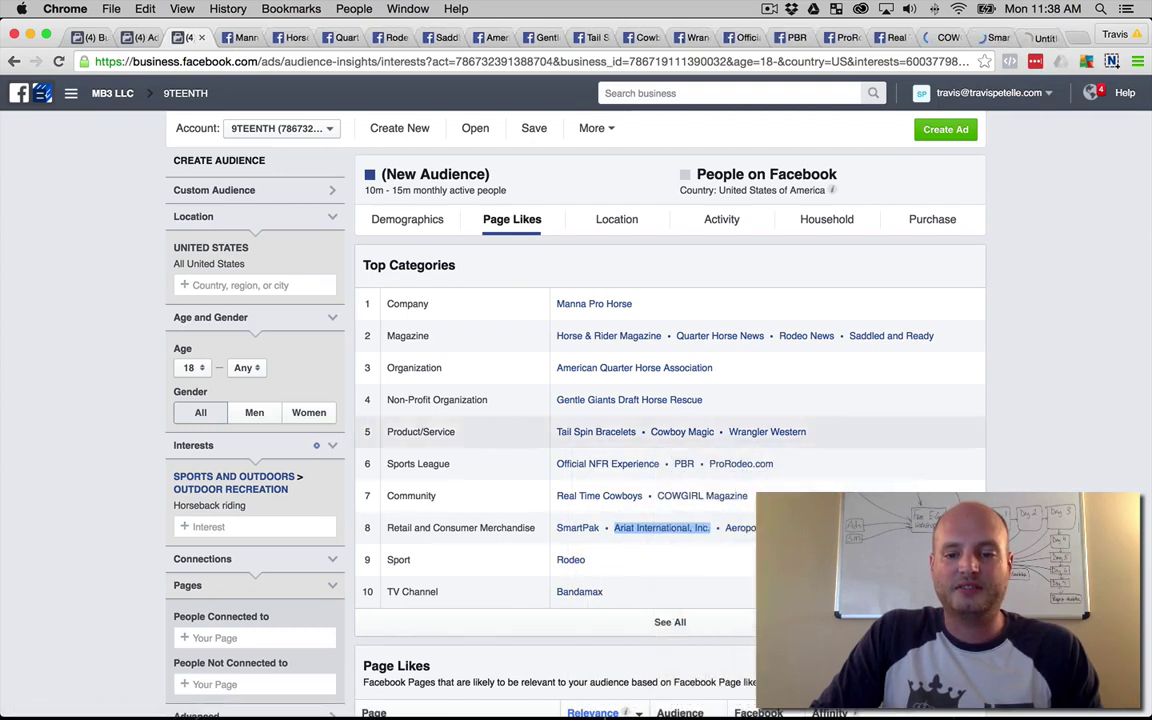
right_click(742, 528)
click(755, 538)
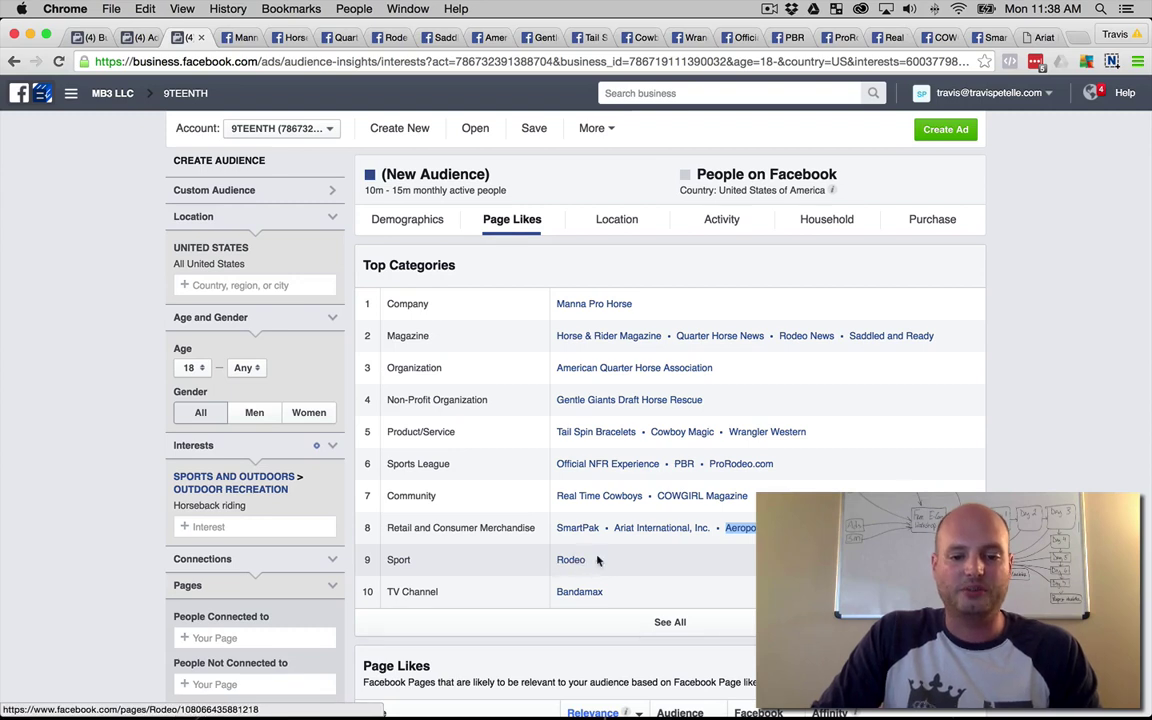
right_click(597, 592)
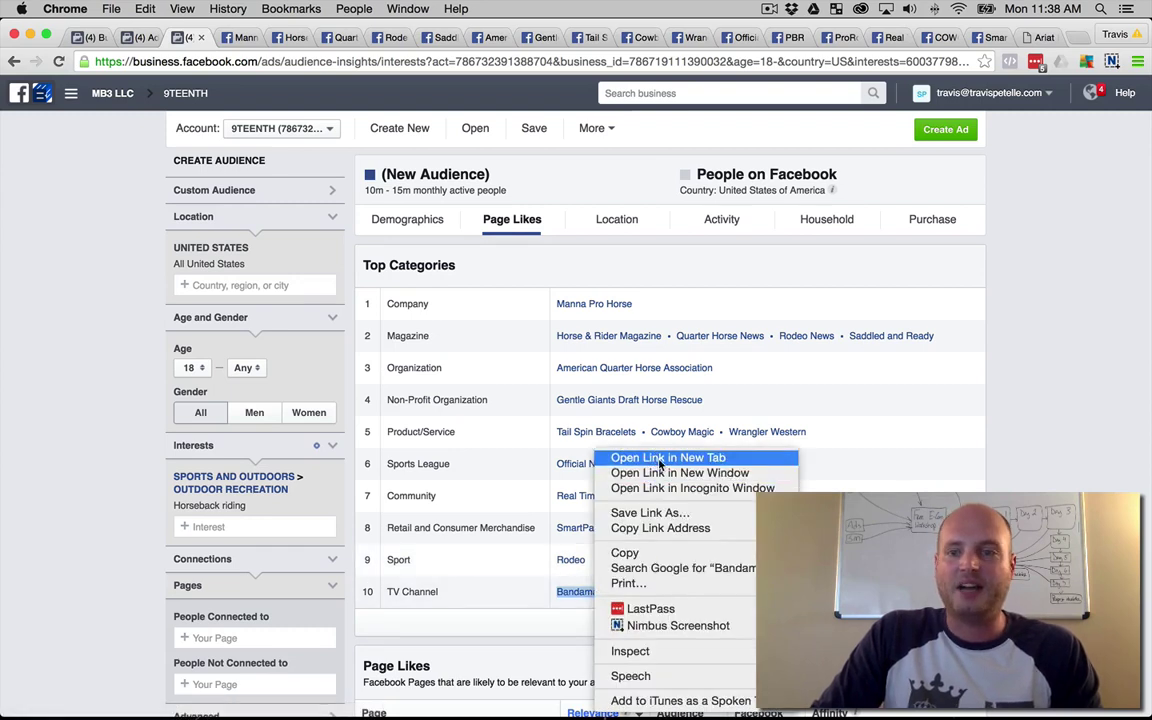
click(660, 459)
Step: Open Horse Network and TVG Network from the Page Likes table in new background tabs
scroll(760, 400, down, 5)
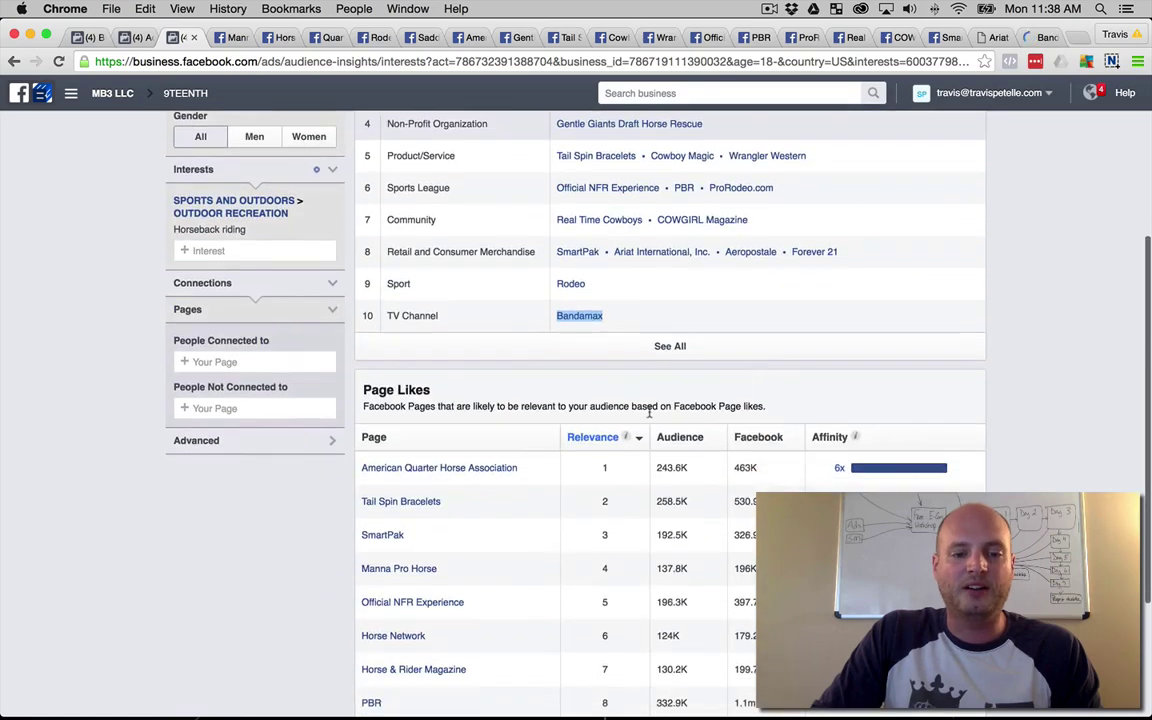
scroll(67, 394, down, 3)
scroll(67, 394, up, 3)
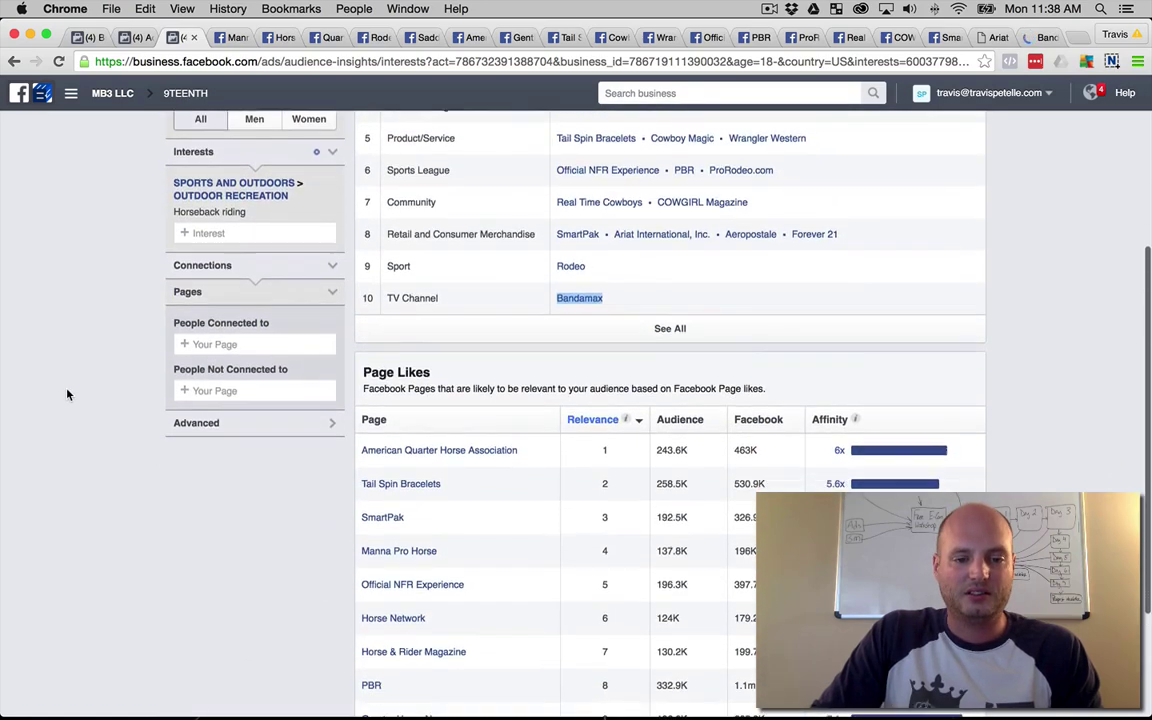
scroll(67, 394, down, 3)
right_click(424, 494)
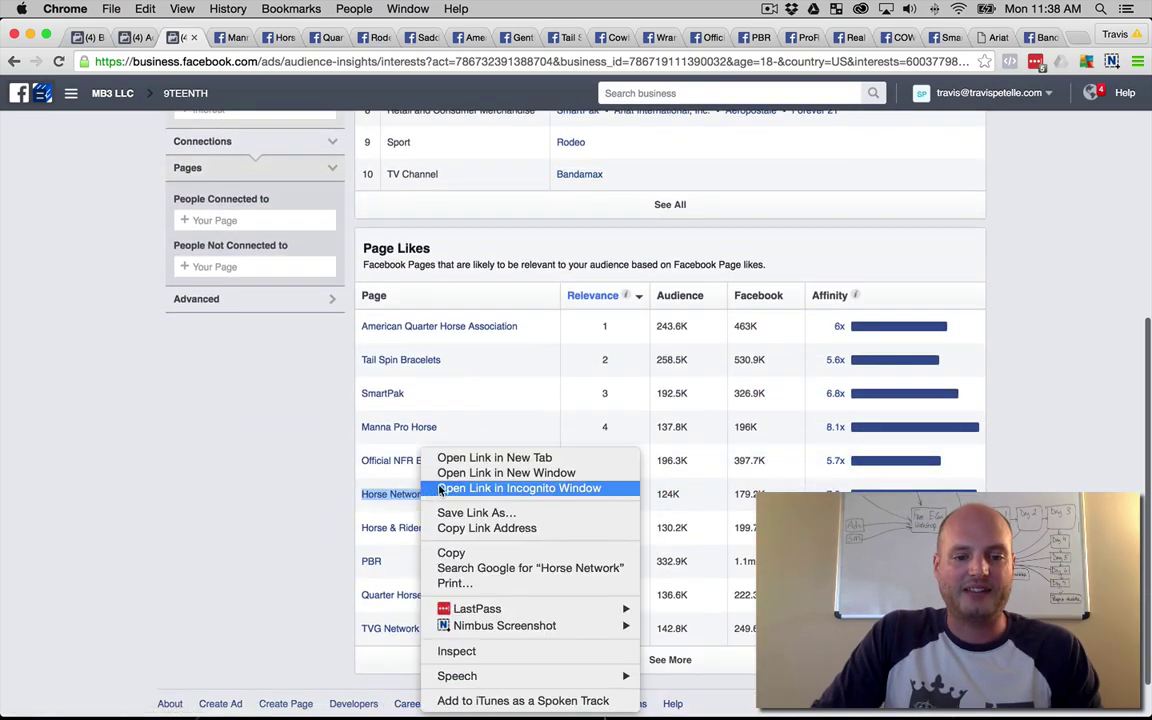
click(480, 455)
scroll(162, 489, down, 1)
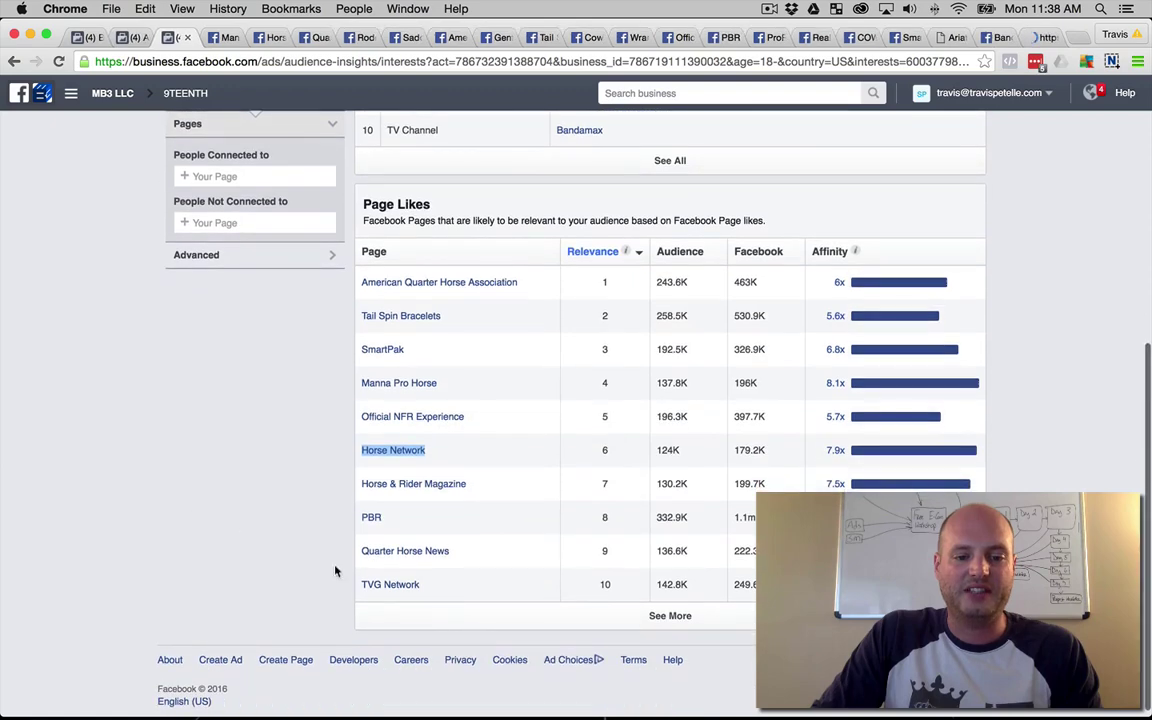
right_click(395, 585)
click(455, 456)
Step: Scroll through the results, then place the cursor in the Interests field
scroll(144, 429, up, 7)
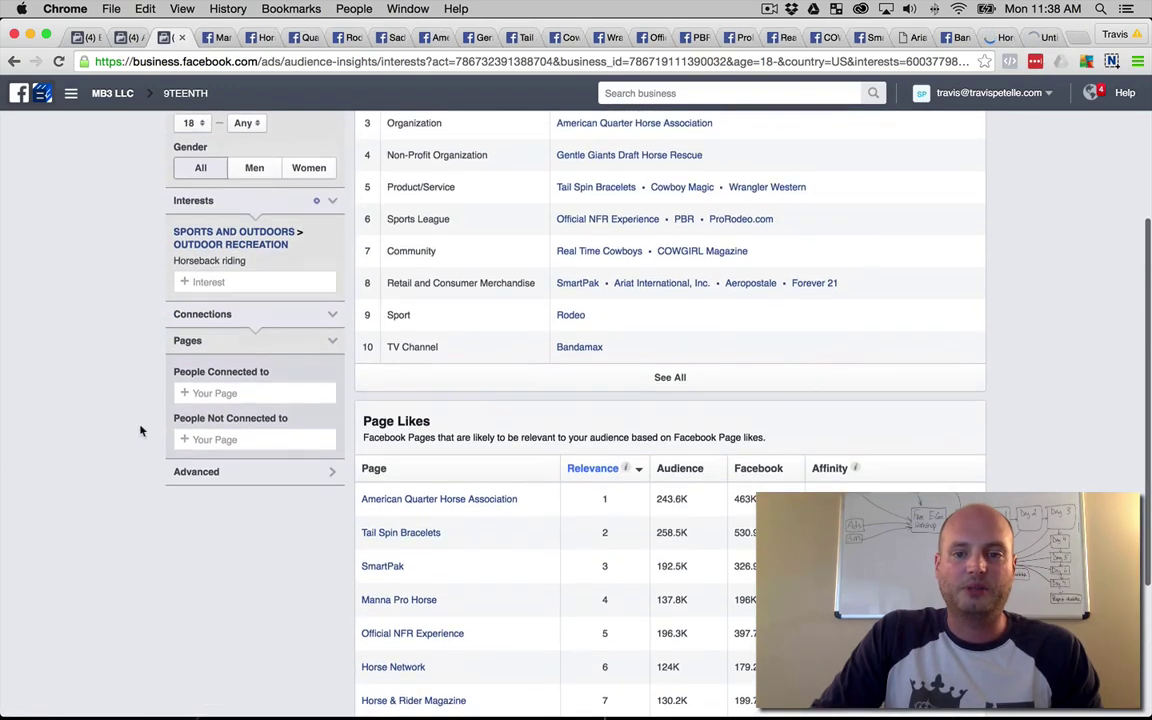
scroll(537, 434, down, 3)
scroll(376, 570, down, 1)
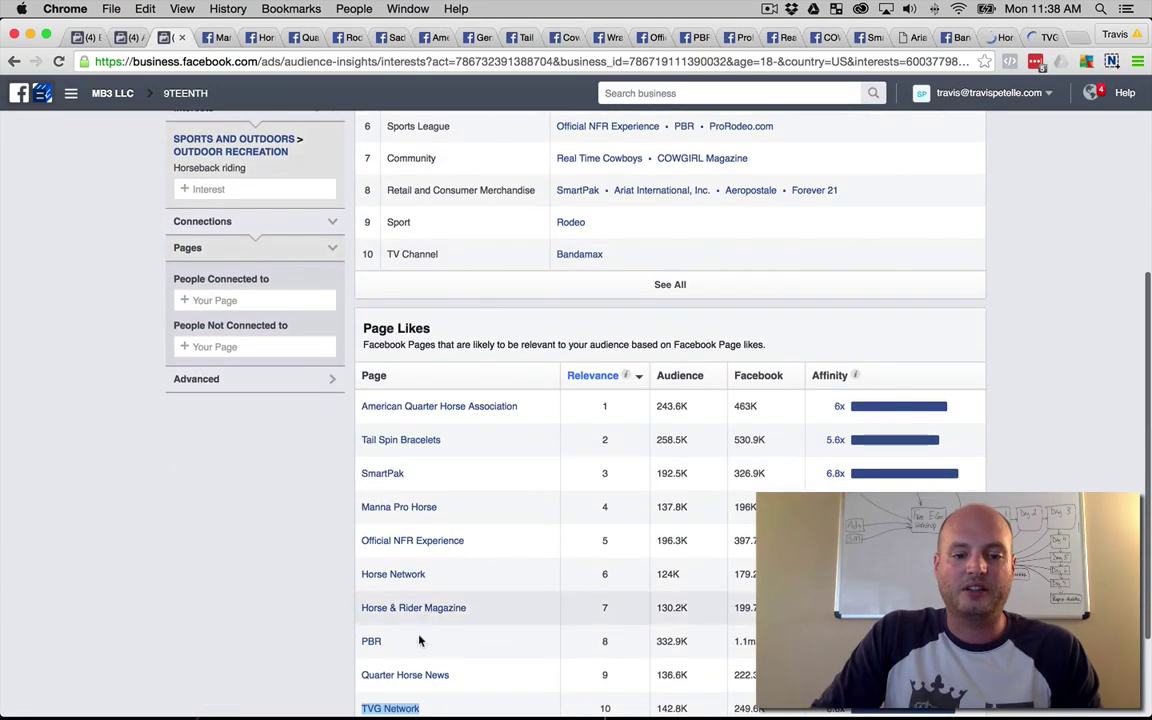
scroll(388, 561, down, 2)
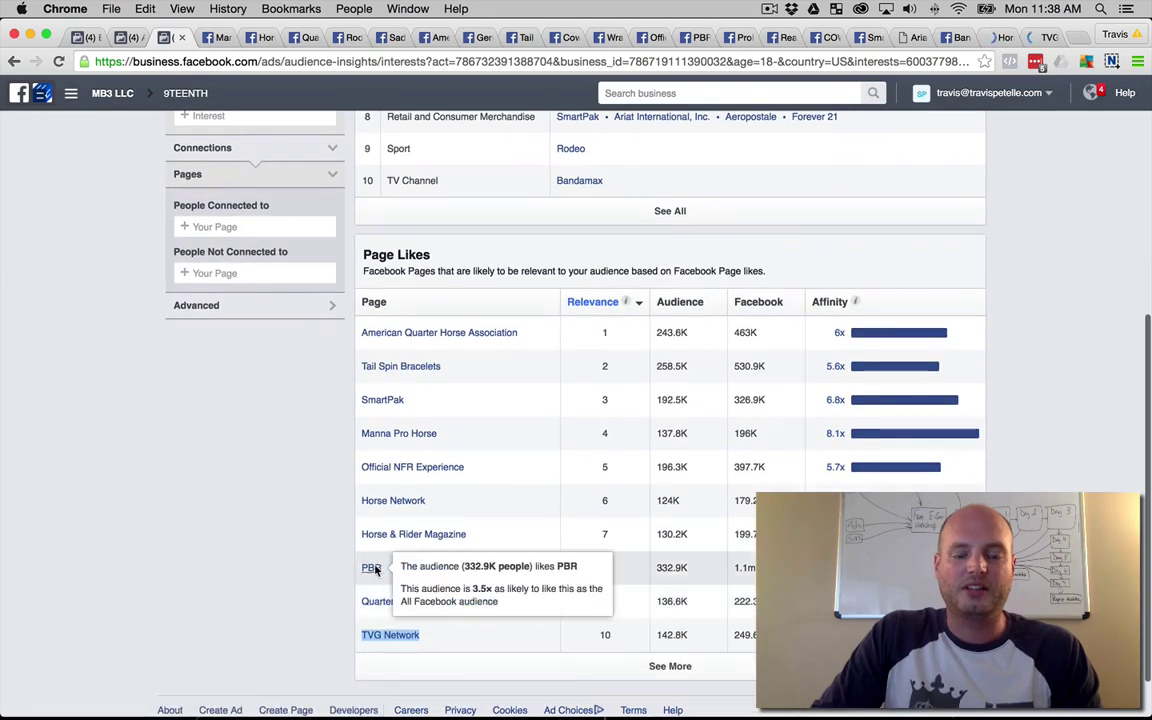
scroll(426, 480, up, 5)
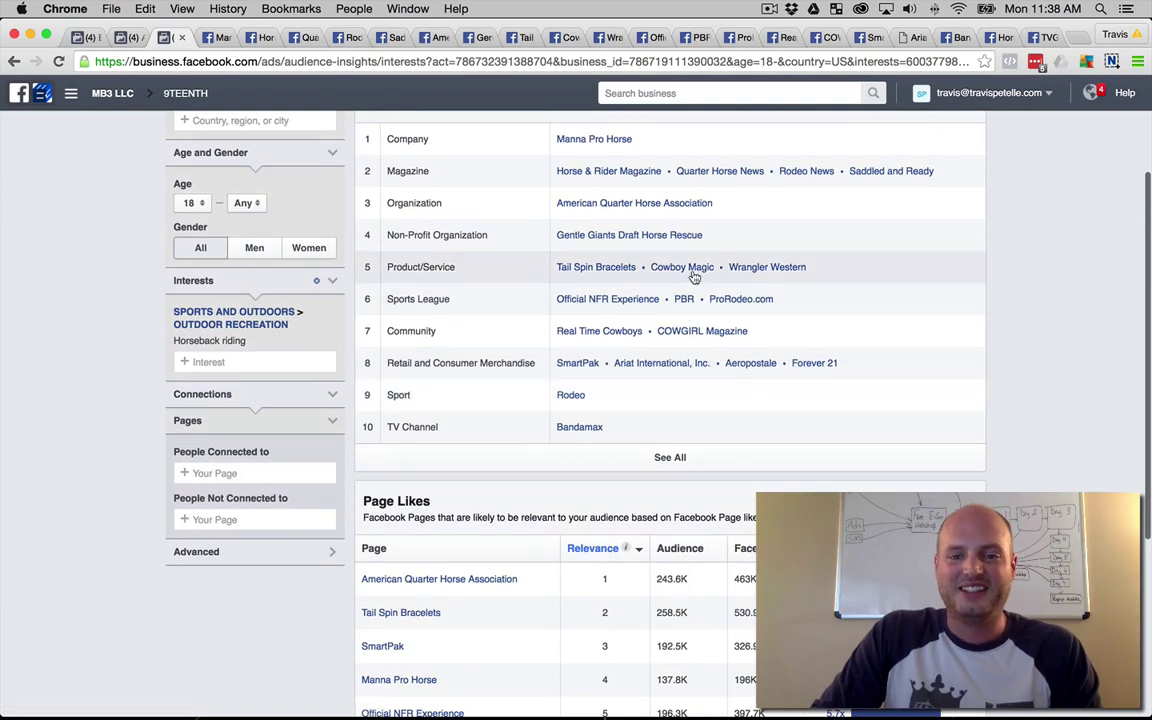
scroll(745, 368, down, 6)
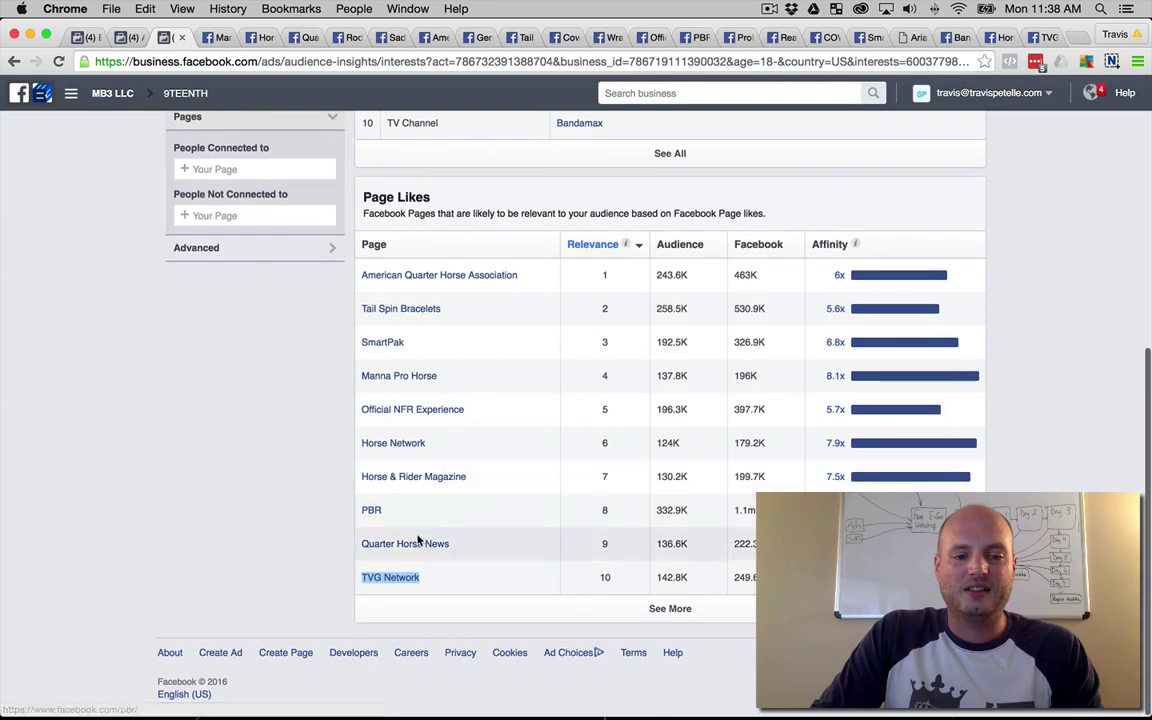
scroll(296, 437, up, 7)
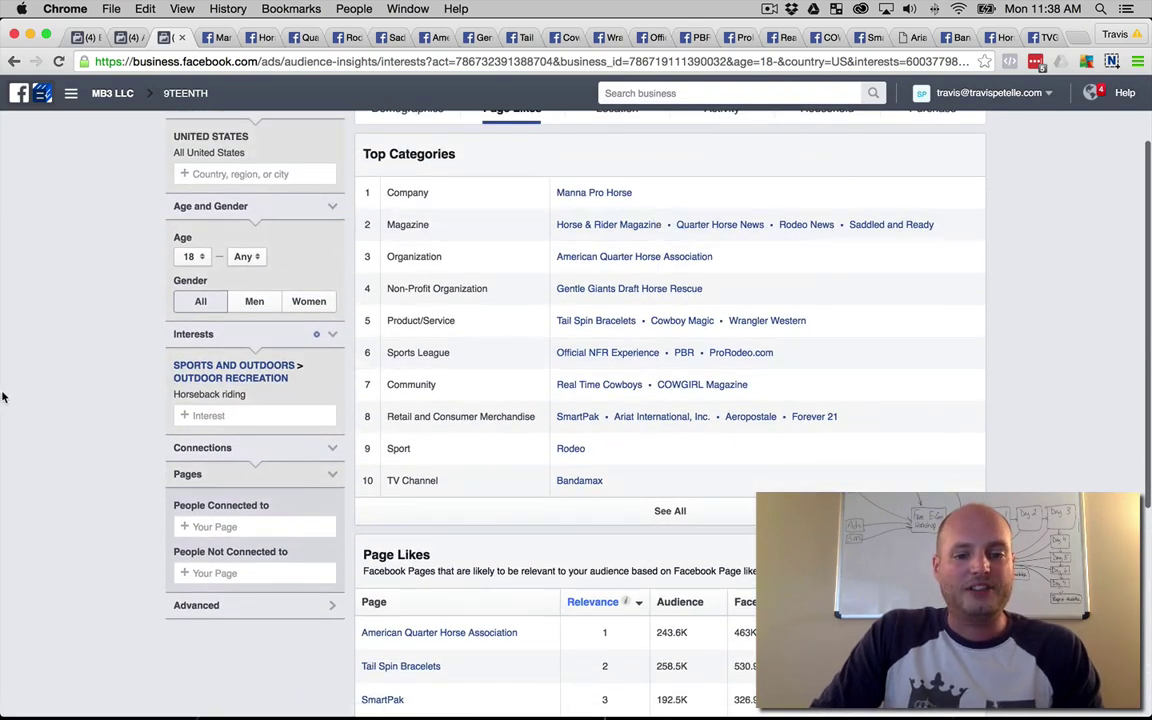
scroll(3, 395, down, 1)
click(228, 404)
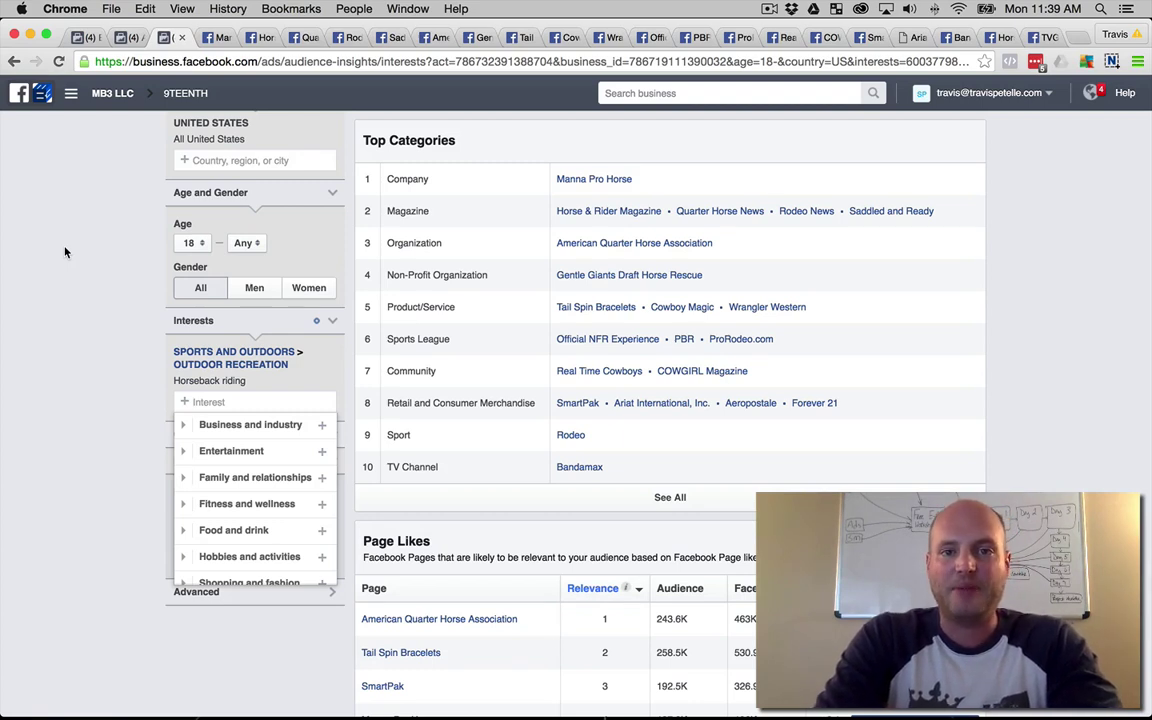
Step: Add Therapeutic horseback riding, Hidden Trails Equestrian vacations and Íshestar horseback riding tours as interests
text(horseback riding)
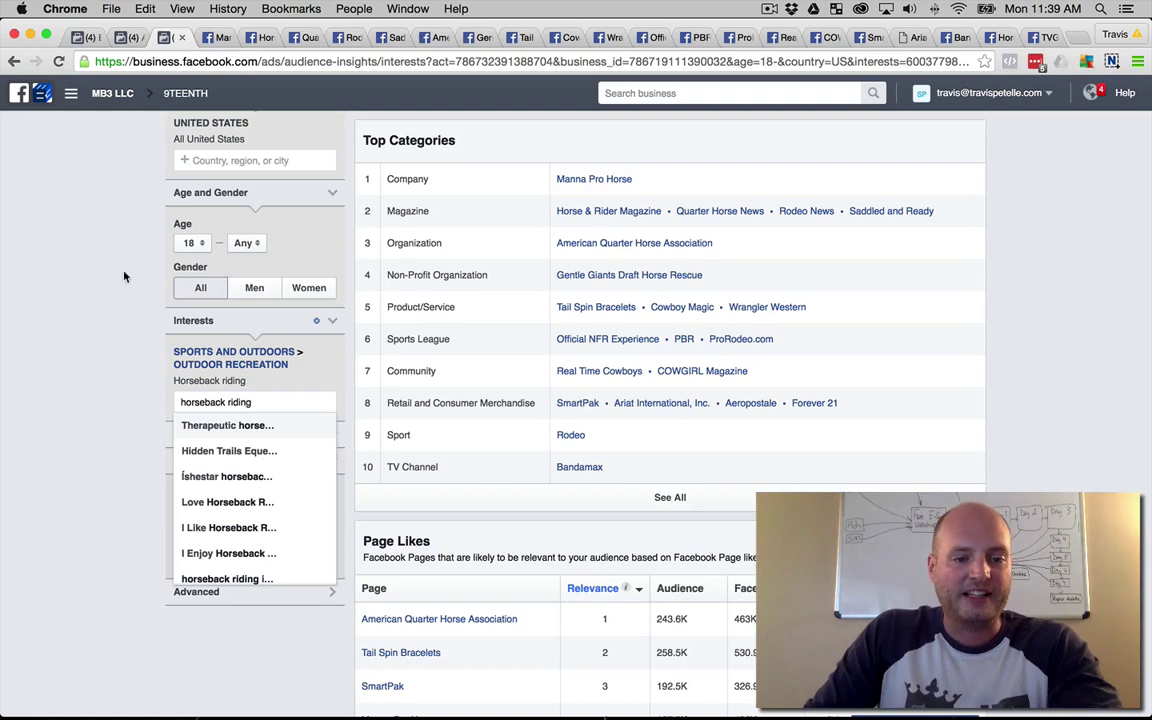
click(208, 428)
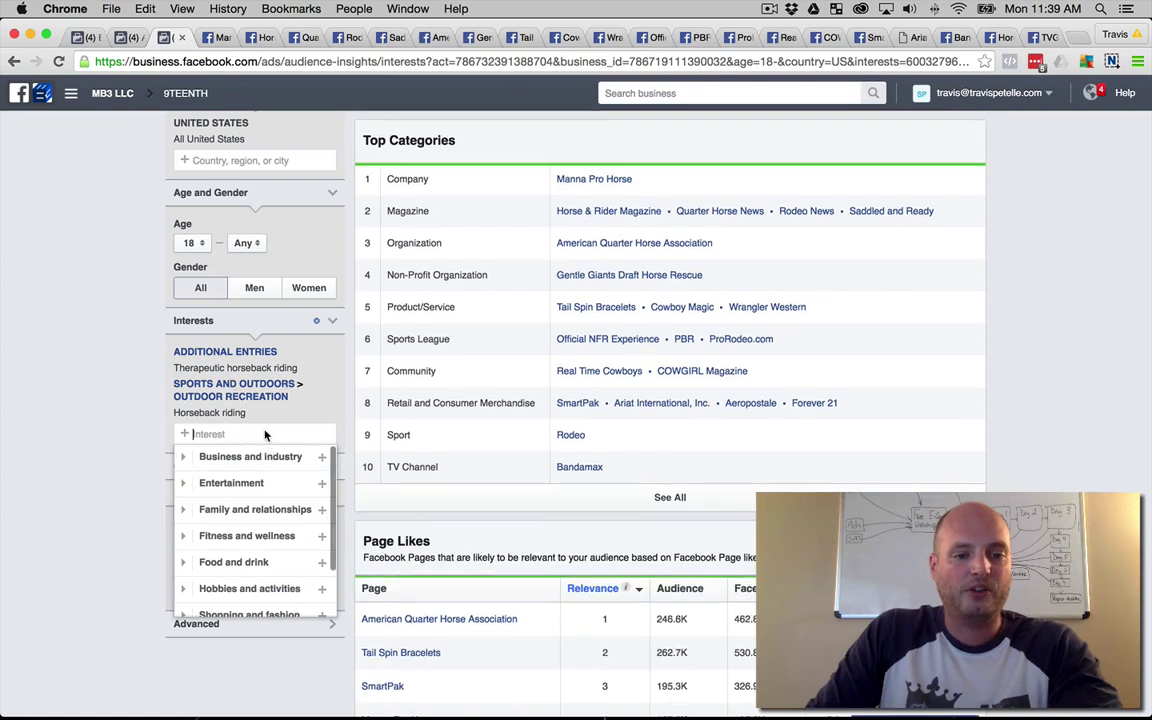
text(horseback r)
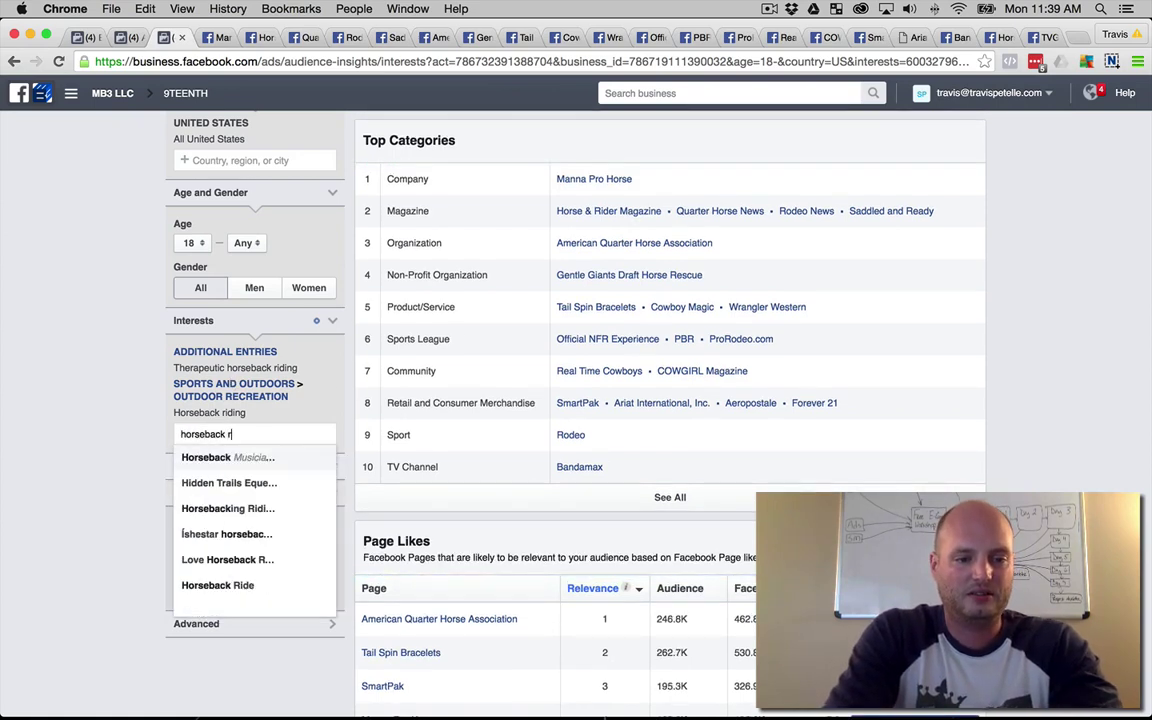
text(iding)
click(256, 458)
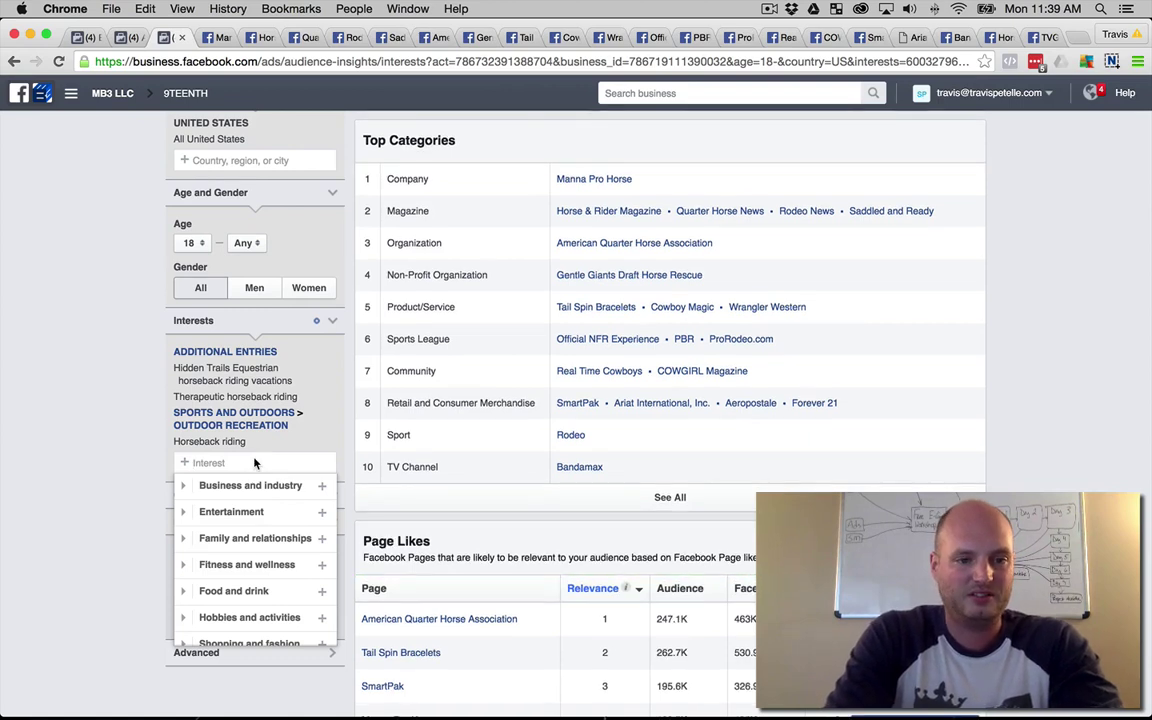
text(horseback riding)
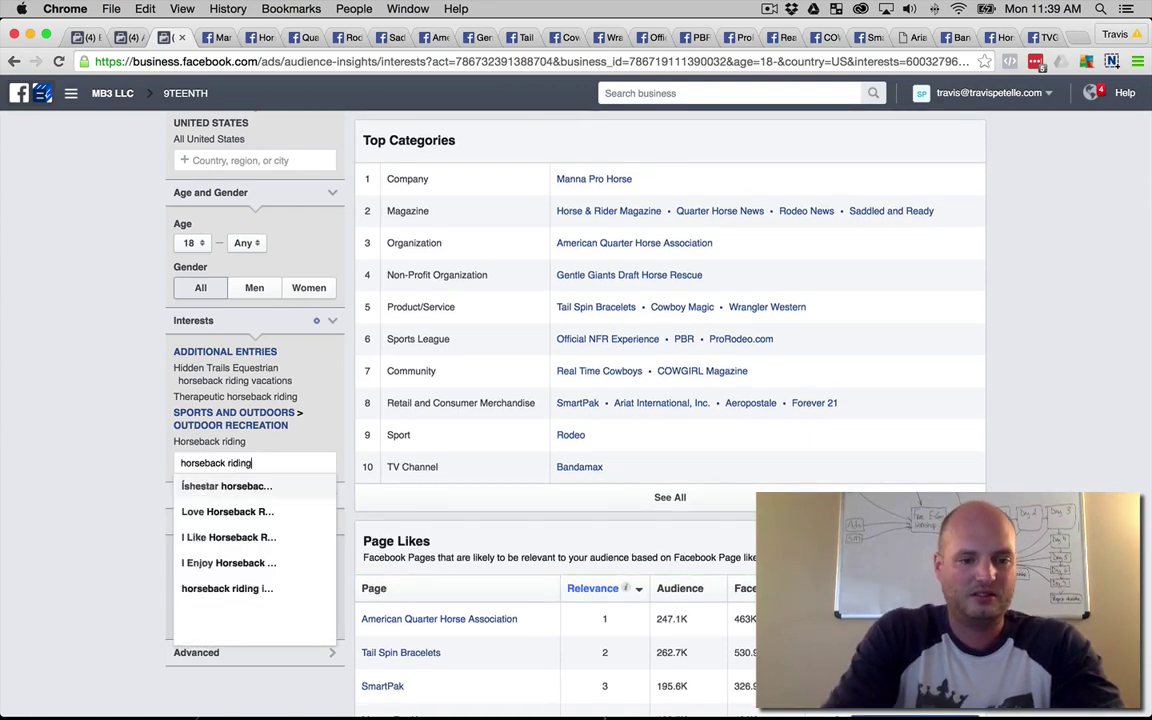
key(super+a)
key(super+c)
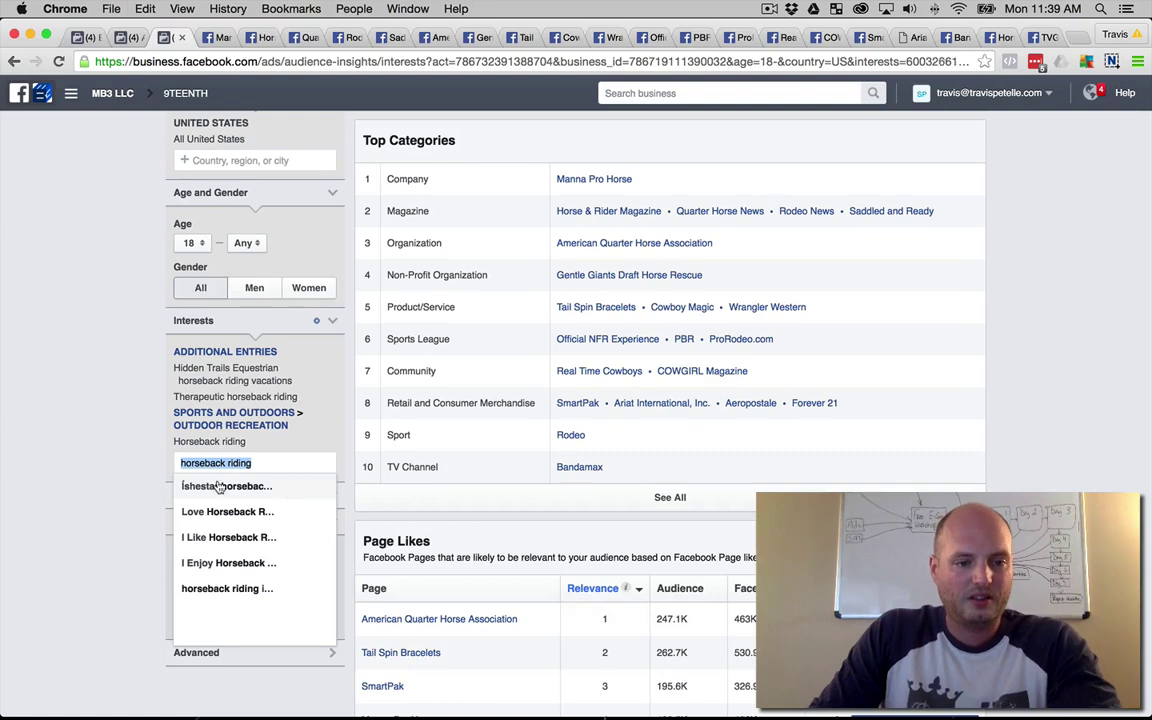
click(226, 487)
Step: Add Love, I Like and I Enjoy Horseback Riding plus horseback riding is sport as interests
key(super+v)
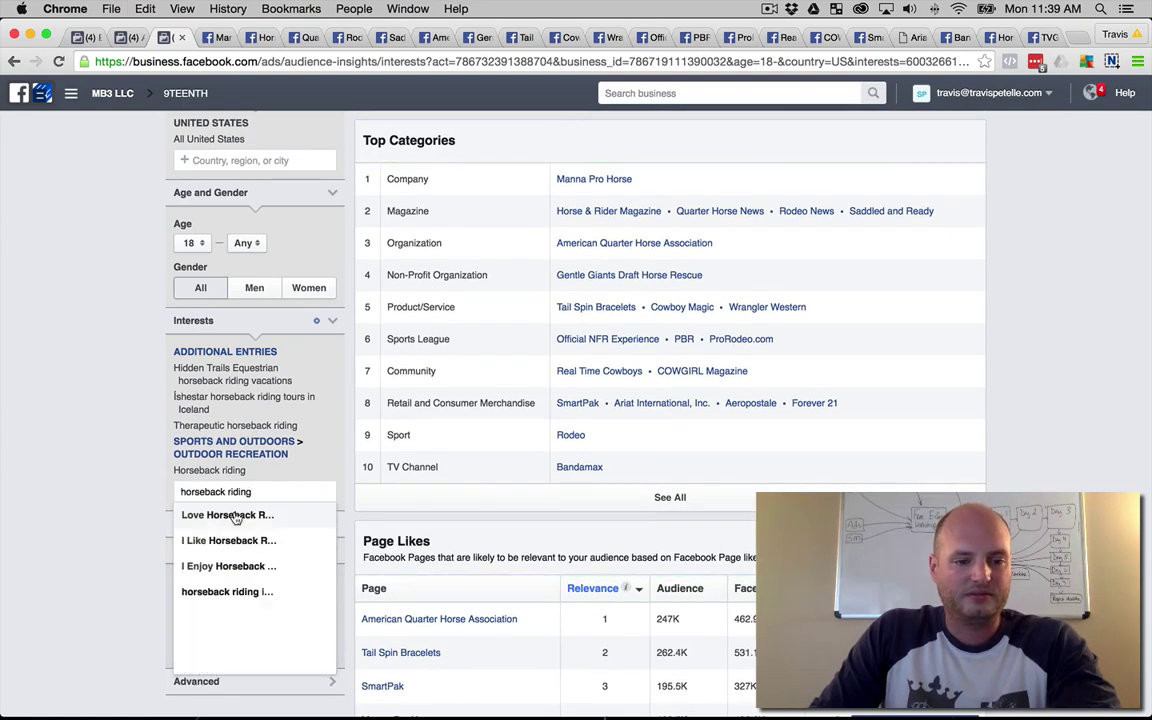
click(231, 514)
key(super+v)
click(236, 538)
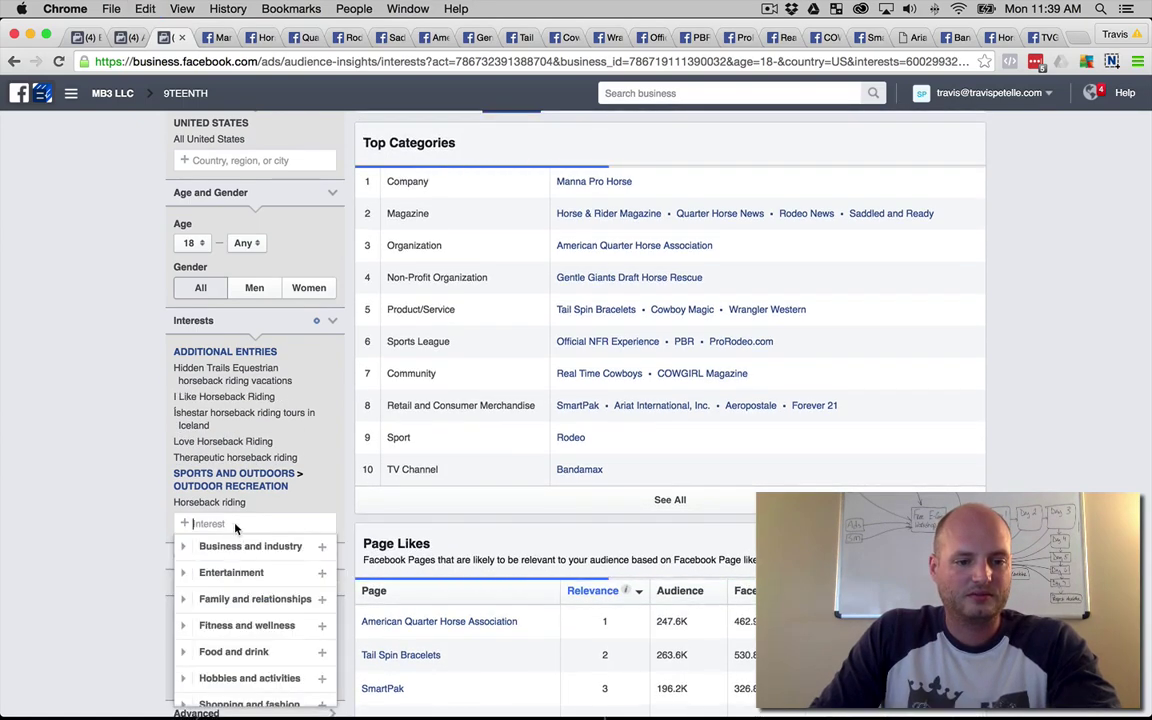
key(super+v)
click(238, 546)
key(super+v)
click(238, 566)
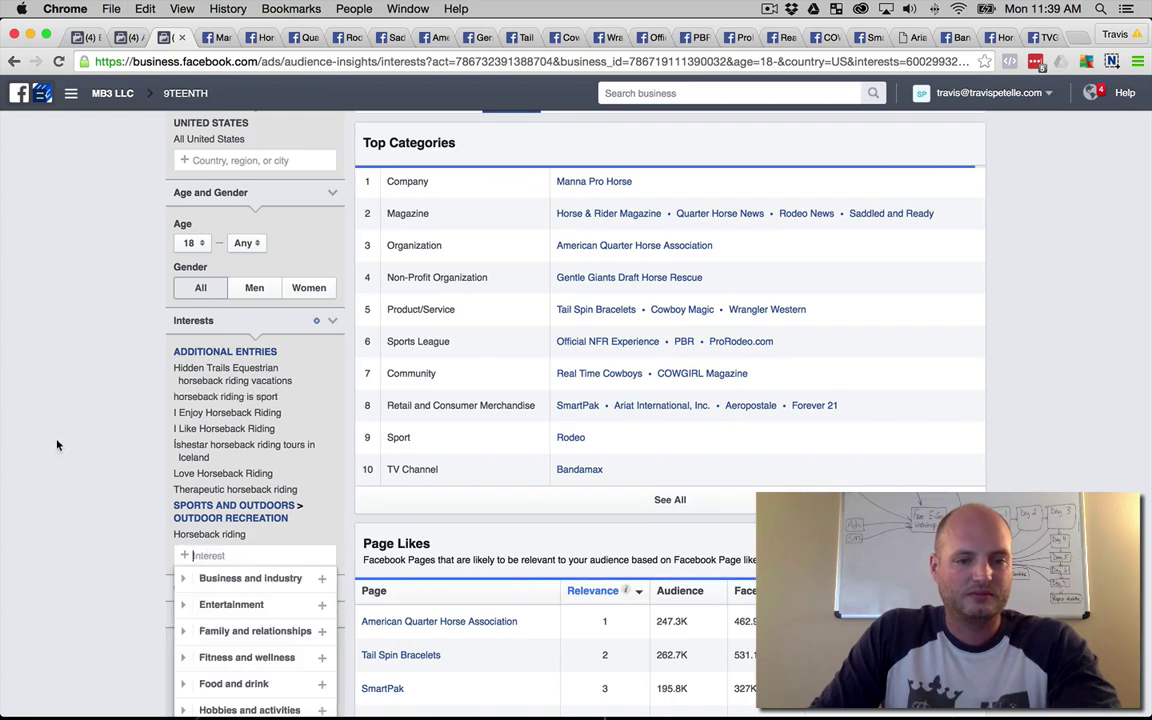
click(63, 390)
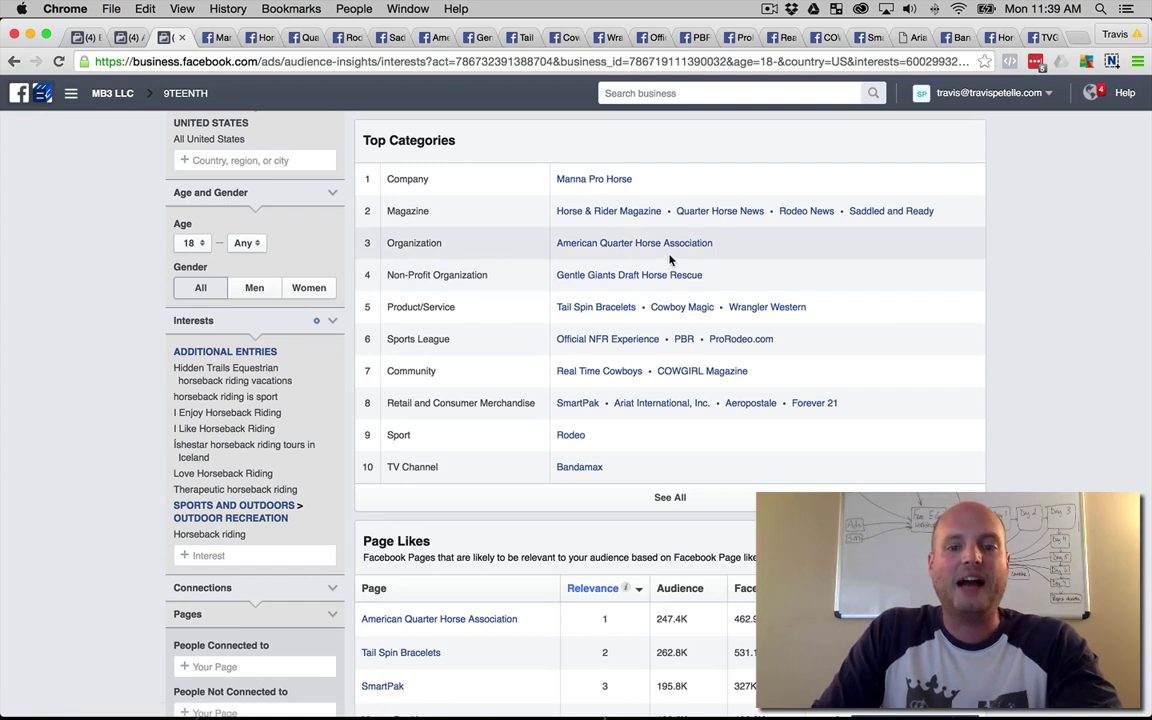
Step: Open the Gentle Giants Draft Horse Rescue page in a new background tab
right_click(690, 276)
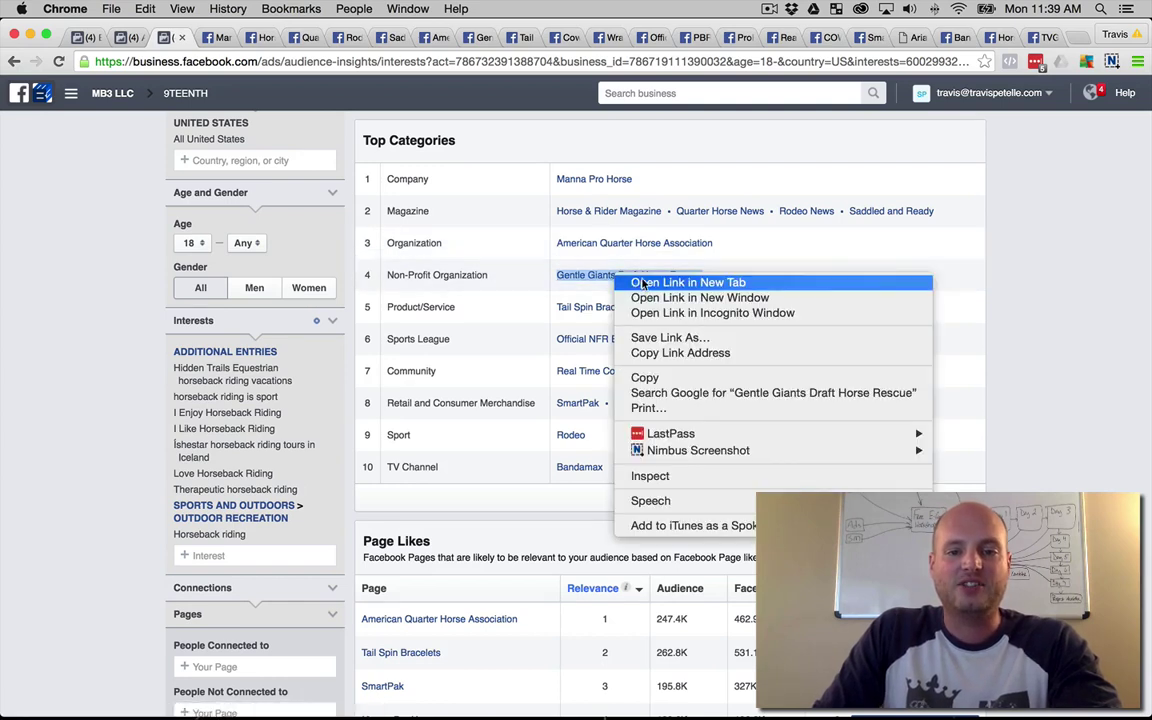
click(637, 280)
super+click(637, 280)
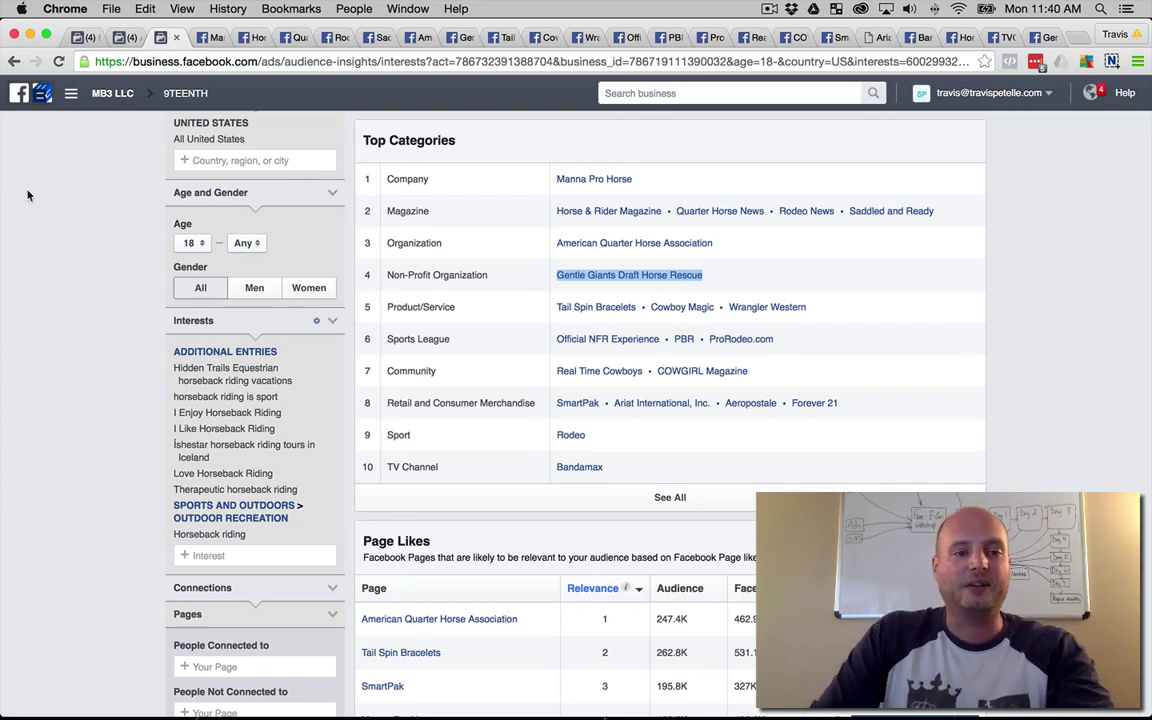
Step: Check the Manna Pro Horse tab, then return to the Audience Insights results
scroll(79, 192, down, 7)
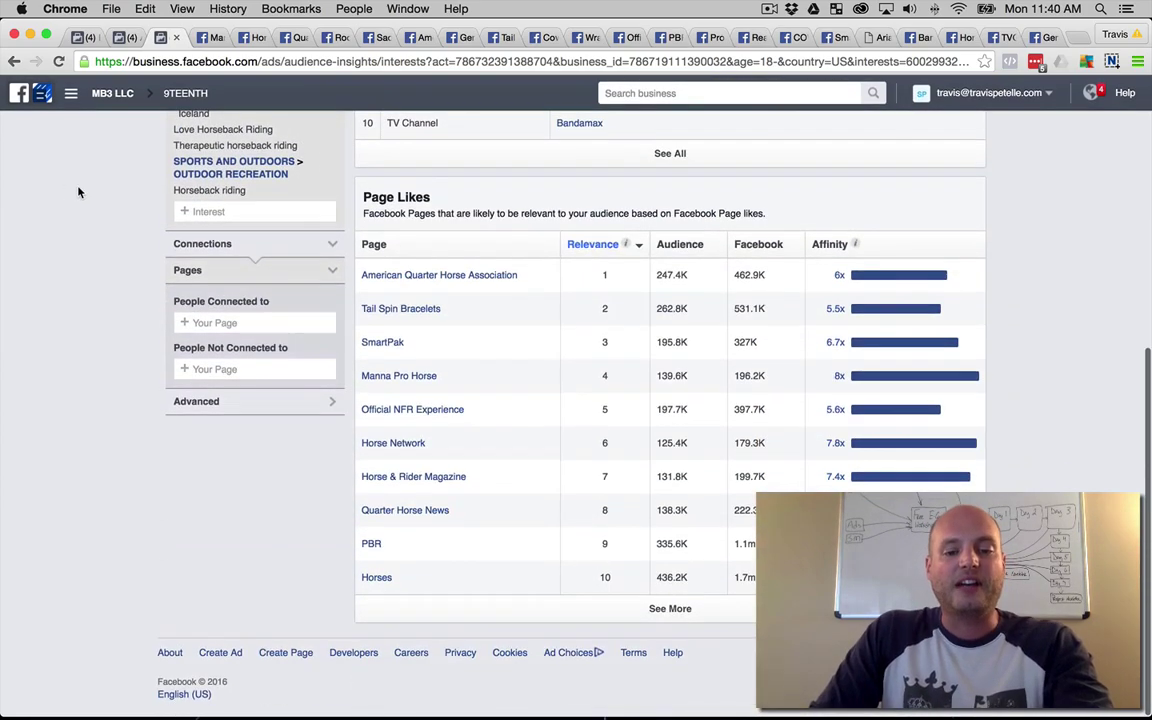
scroll(79, 192, up, 9)
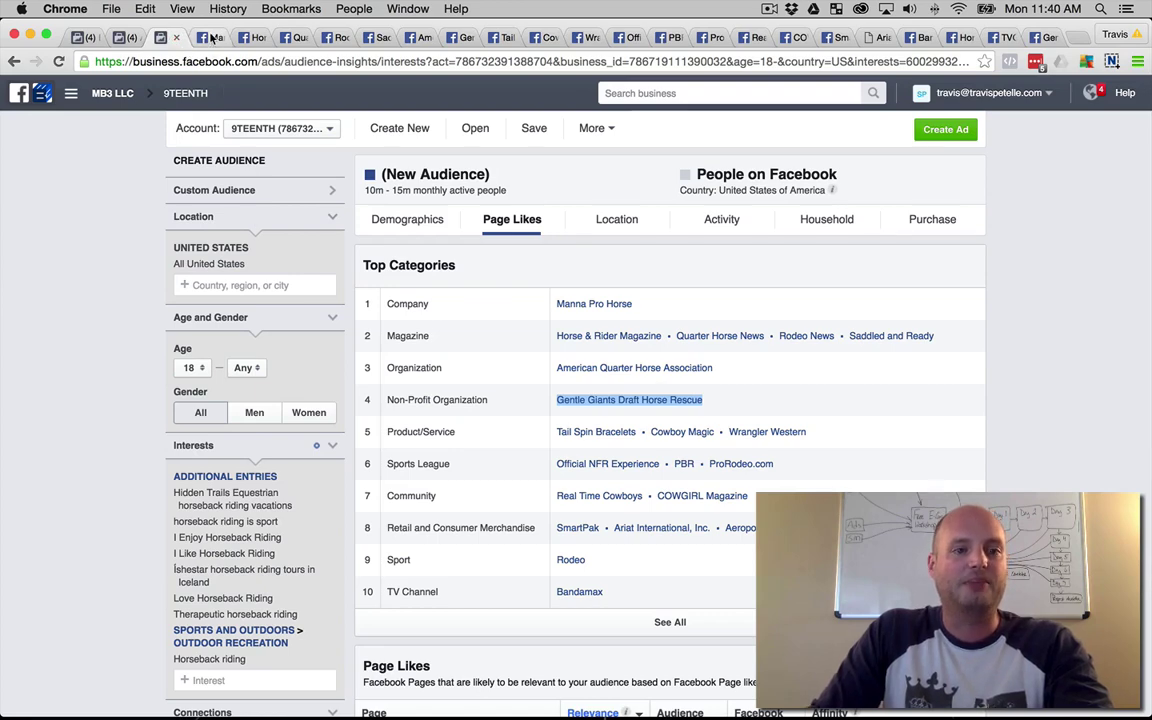
click(200, 38)
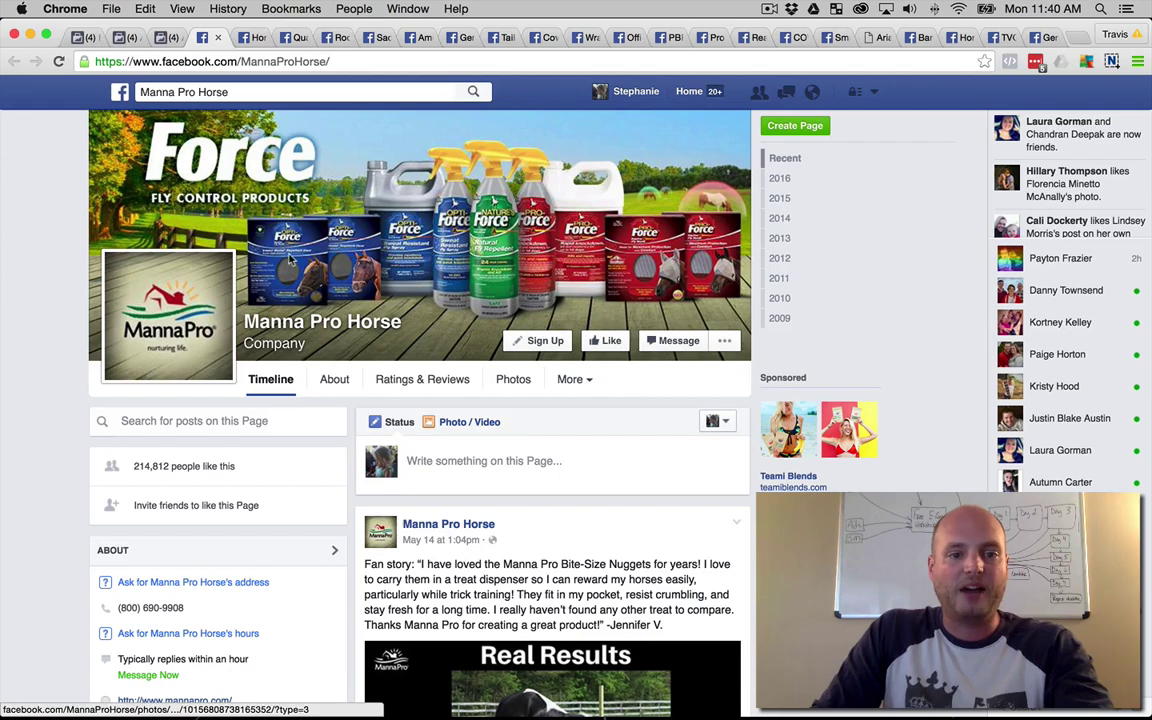
click(155, 37)
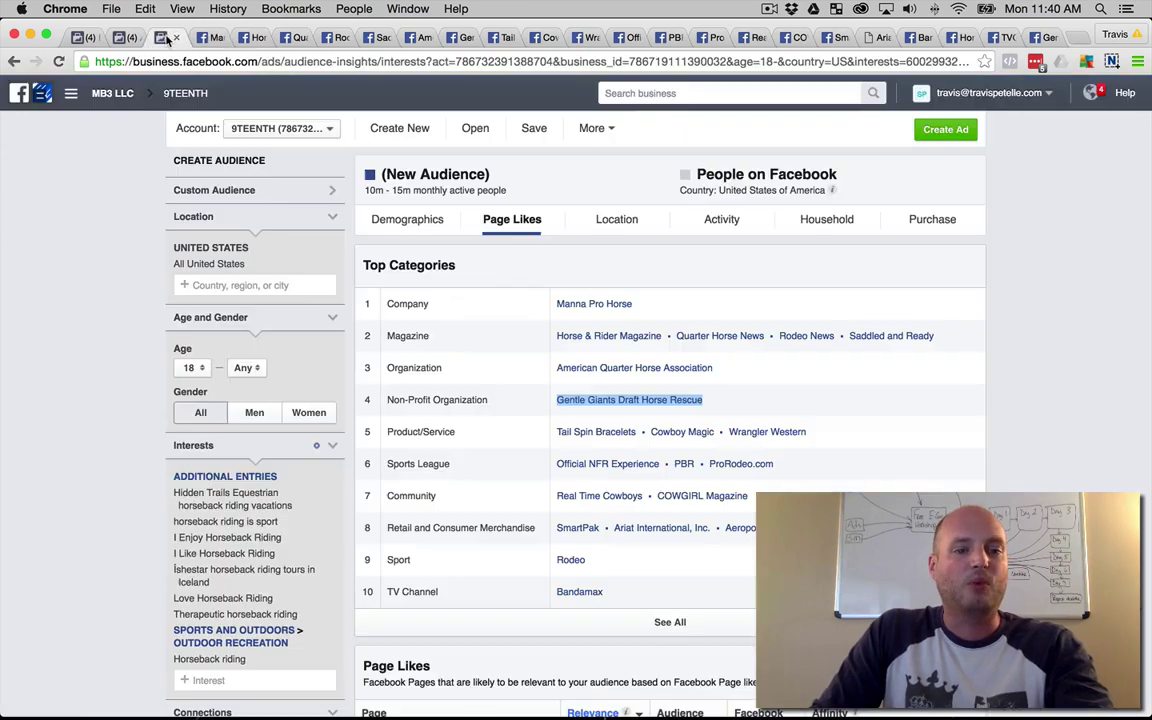
Step: In a new note, list General, Products/Brands, Associations/Groups, Rescues, B List Celebrities, Magazines/Publications on separate lines
key(super+Tab)
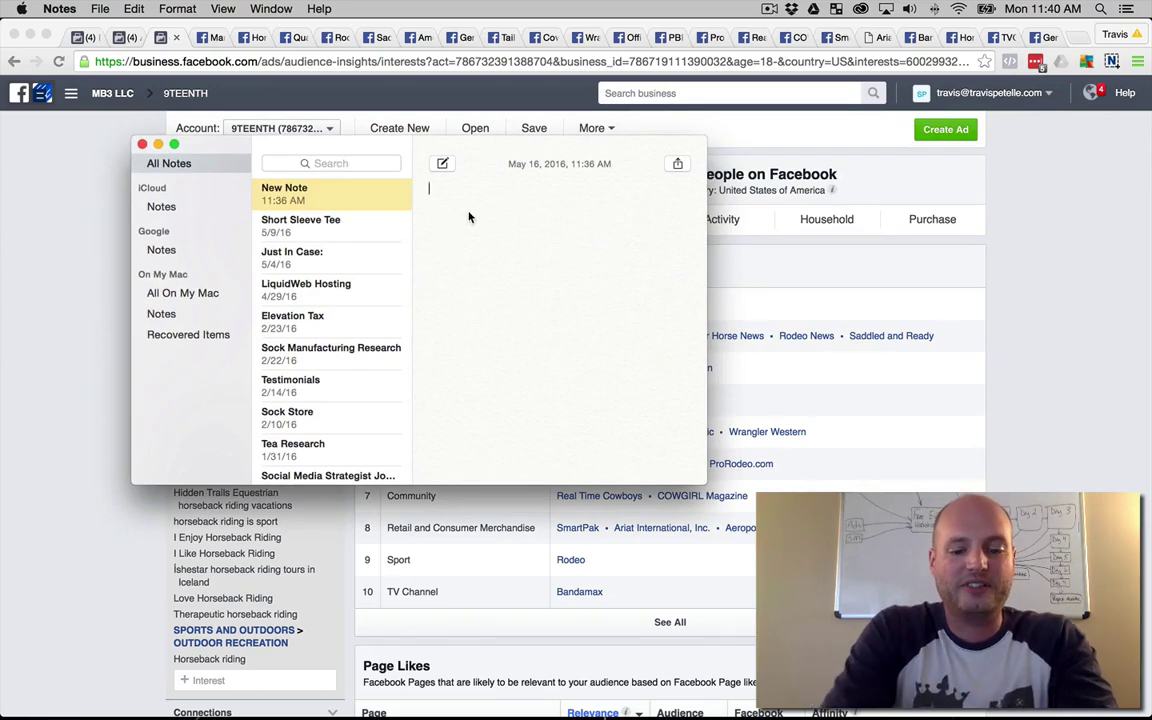
text(General)
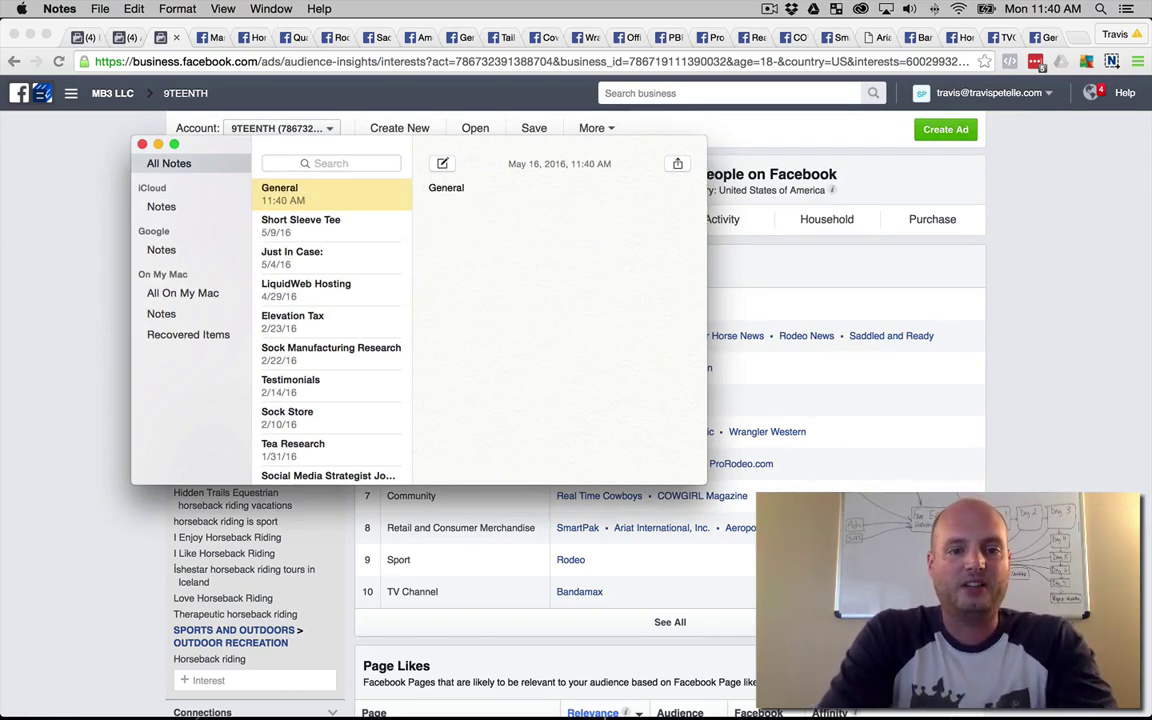
key(Return)
key(Return)
text(Product)
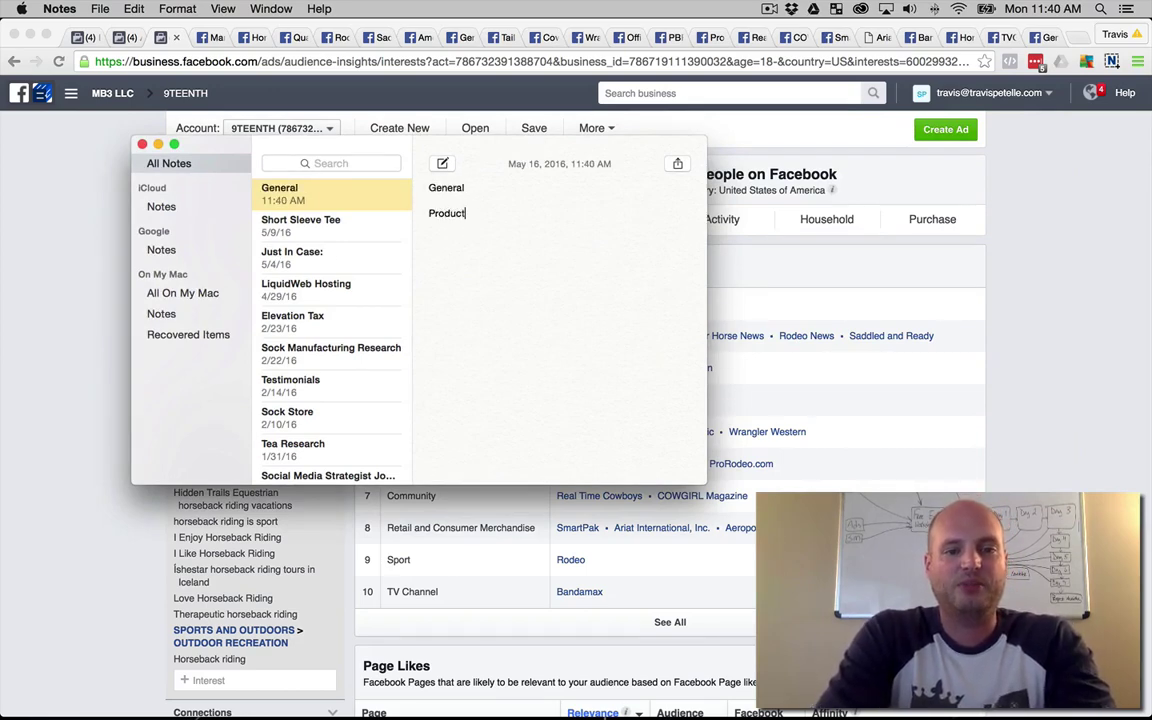
text(s/BrandsAssocaitio)
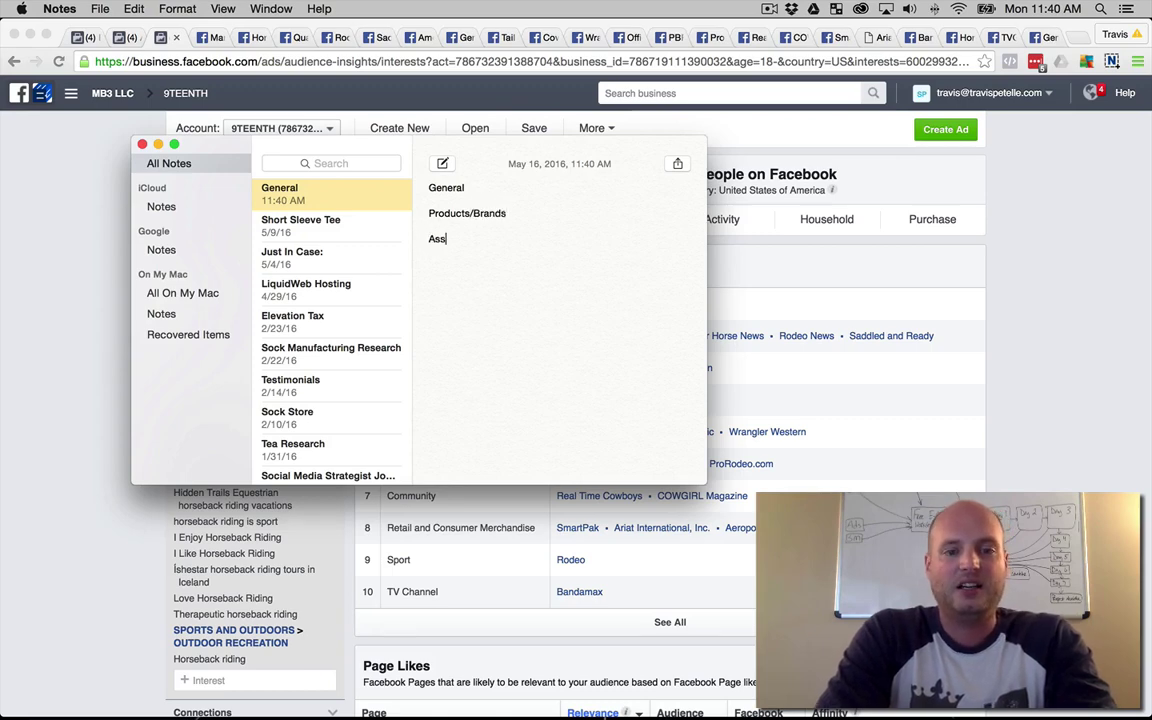
key(BackSpace)
key(BackSpace)
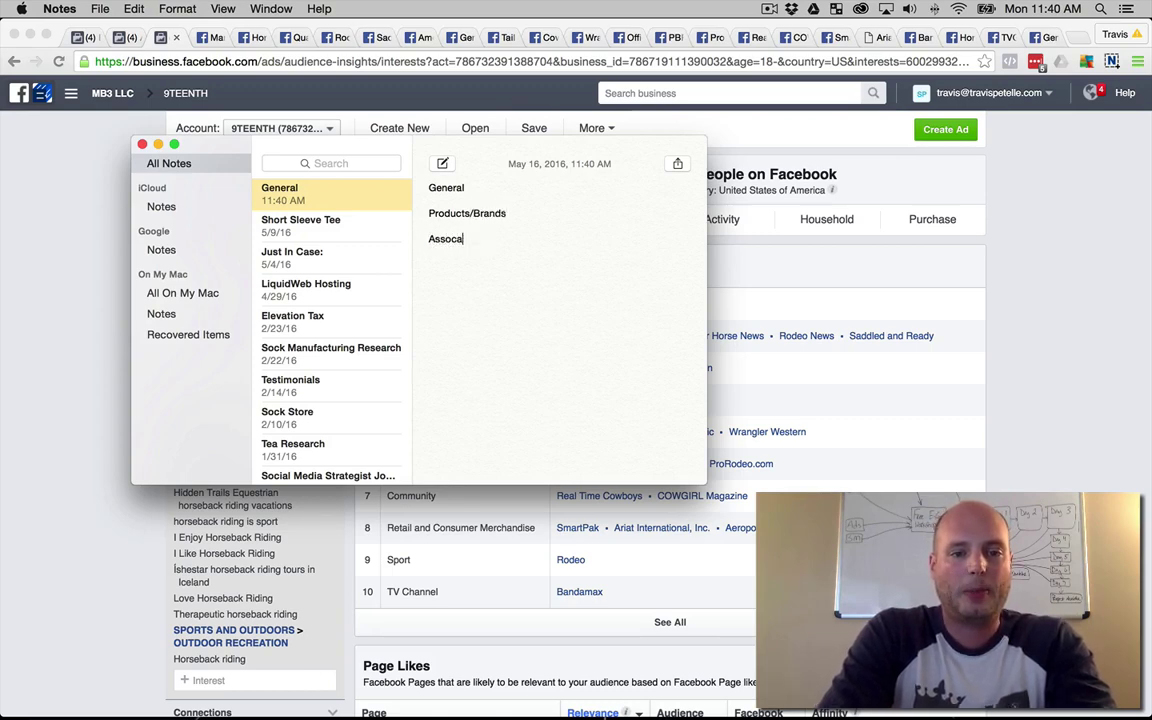
key(BackSpace)
text(iations/Groups)
key(Return)
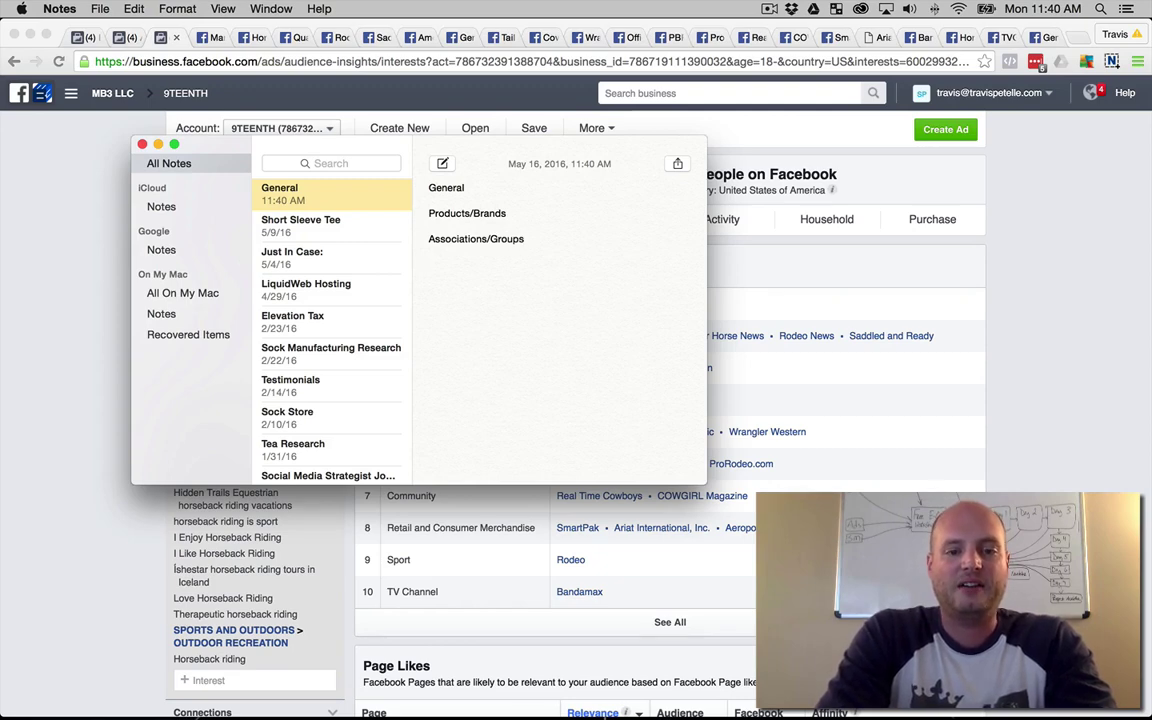
text(Rescues)
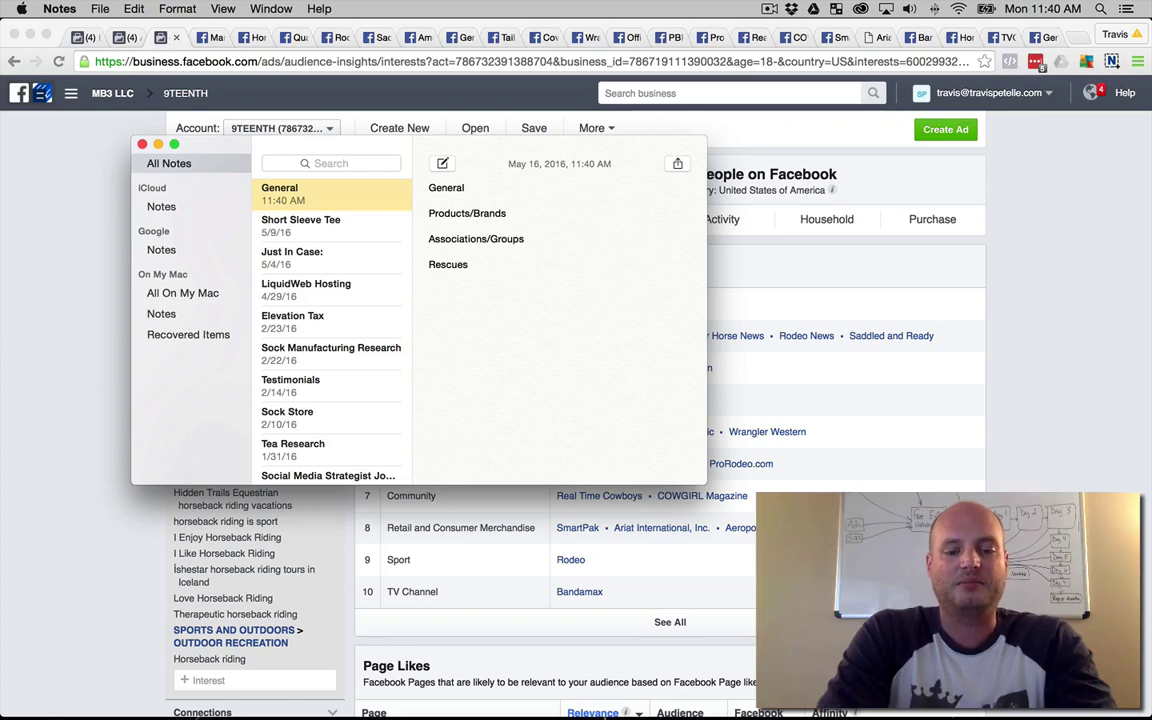
text(ist Cele)
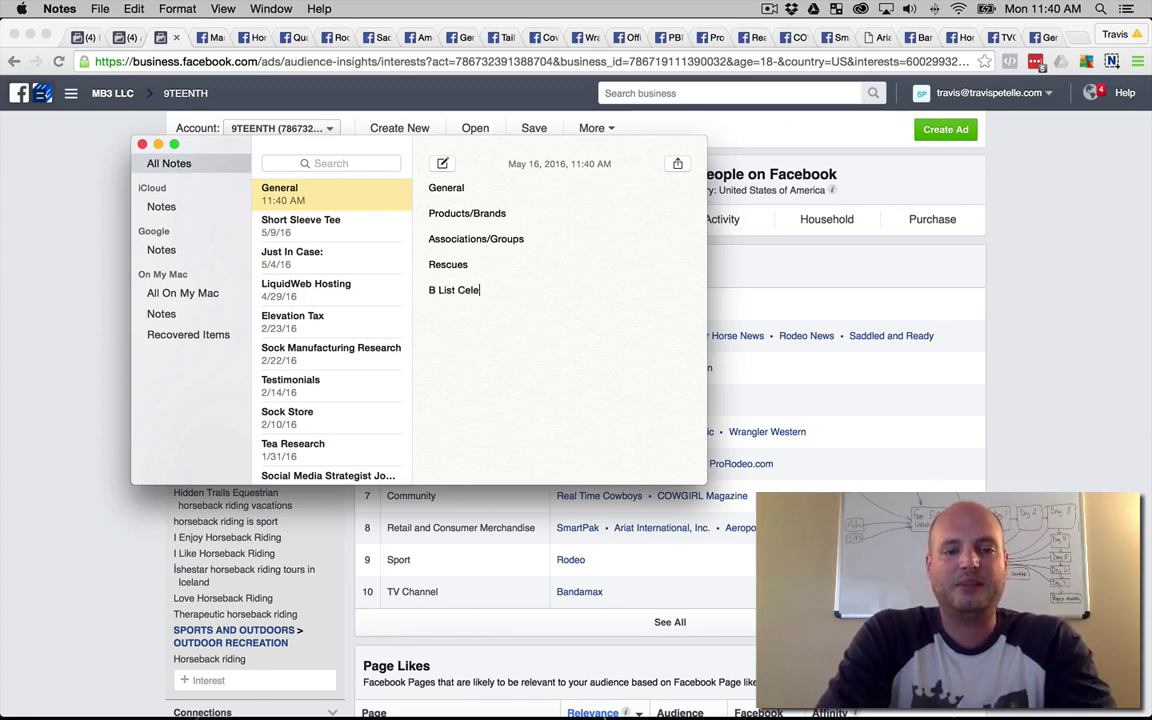
text(Magaines)
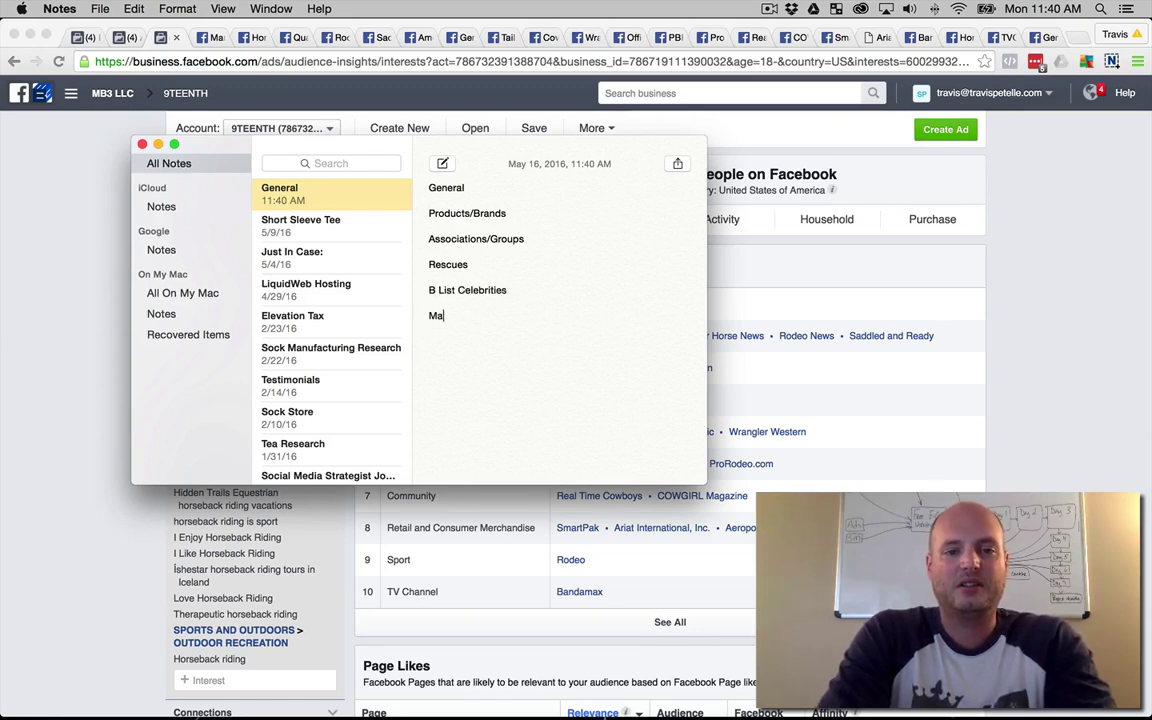
key(BackSpace)
key(BackSpace)
key(BackSpace)
text(zain)
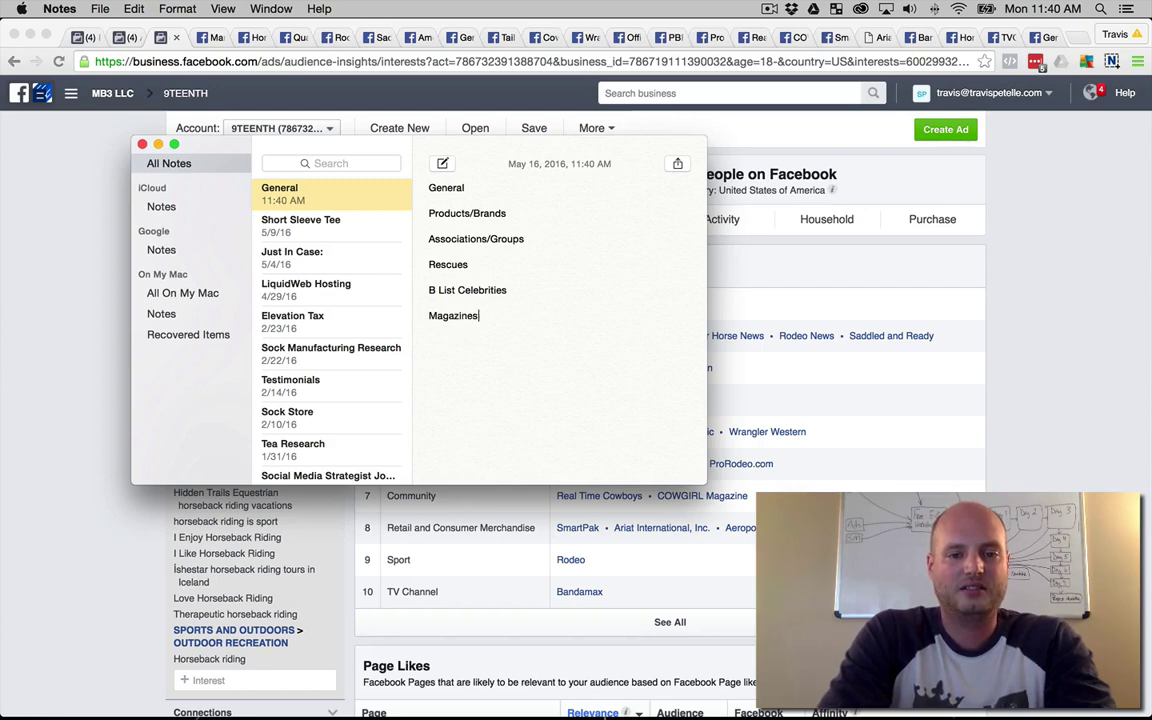
text(s/Publications)
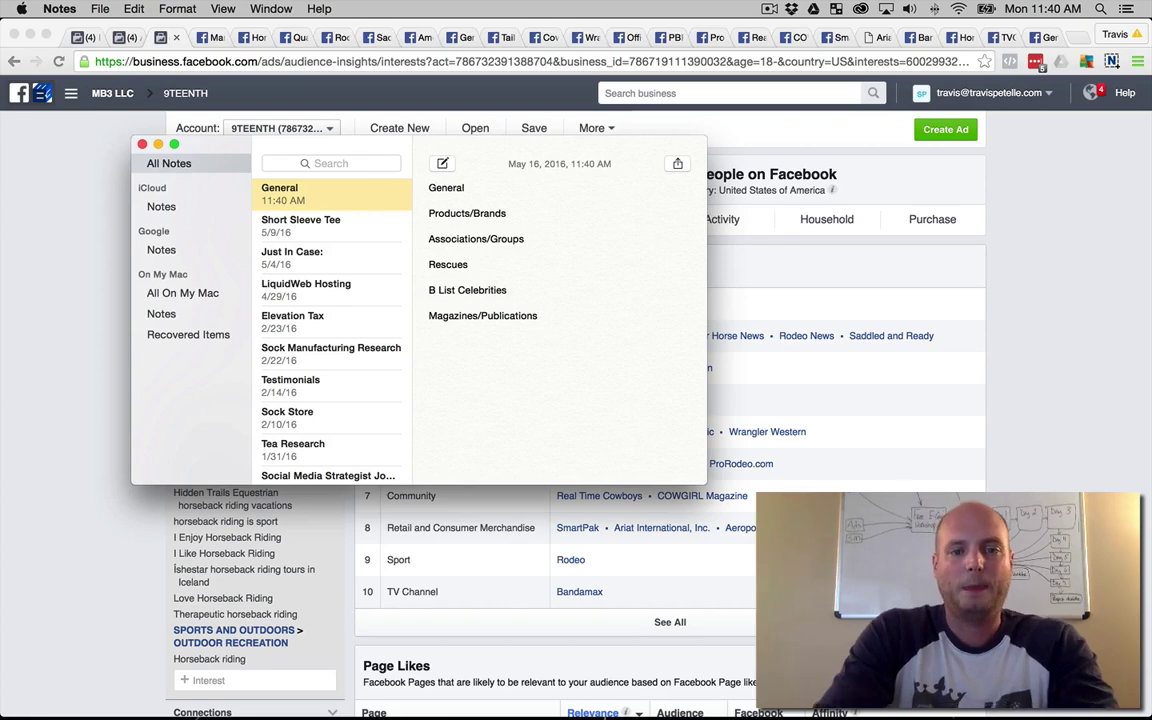
Step: Move the Notes window aside, select then deselect the heading lines, and hide Notes
drag(487, 152, 671, 286)
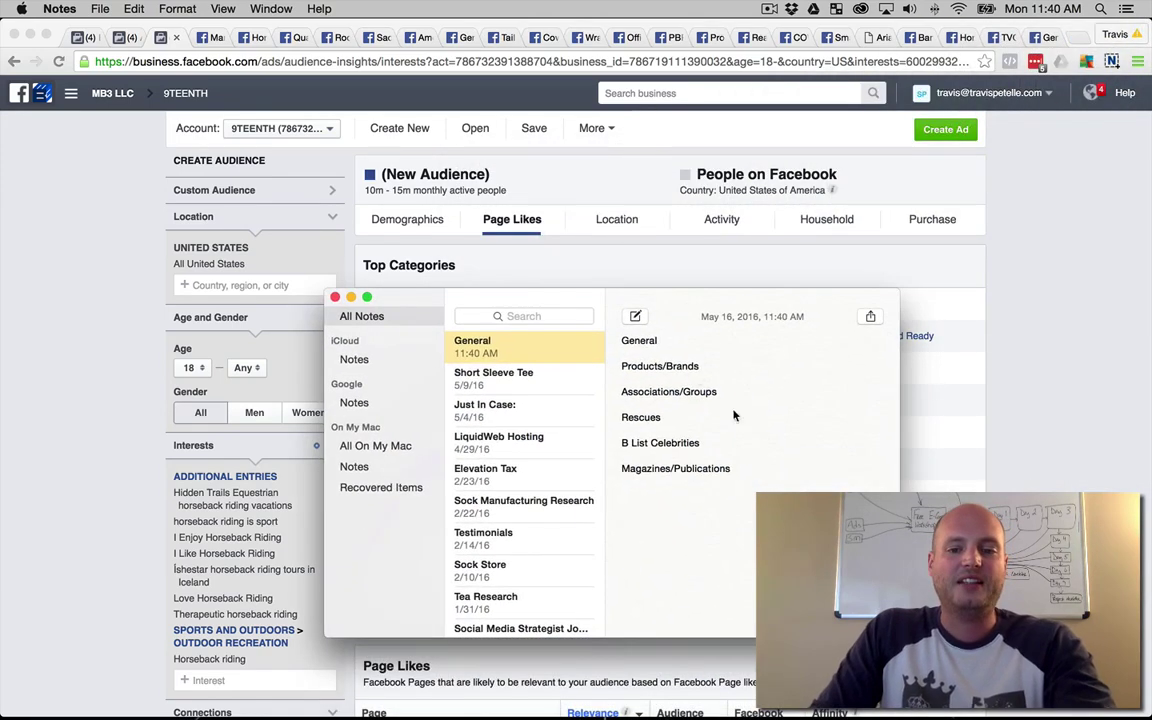
drag(727, 466, 619, 368)
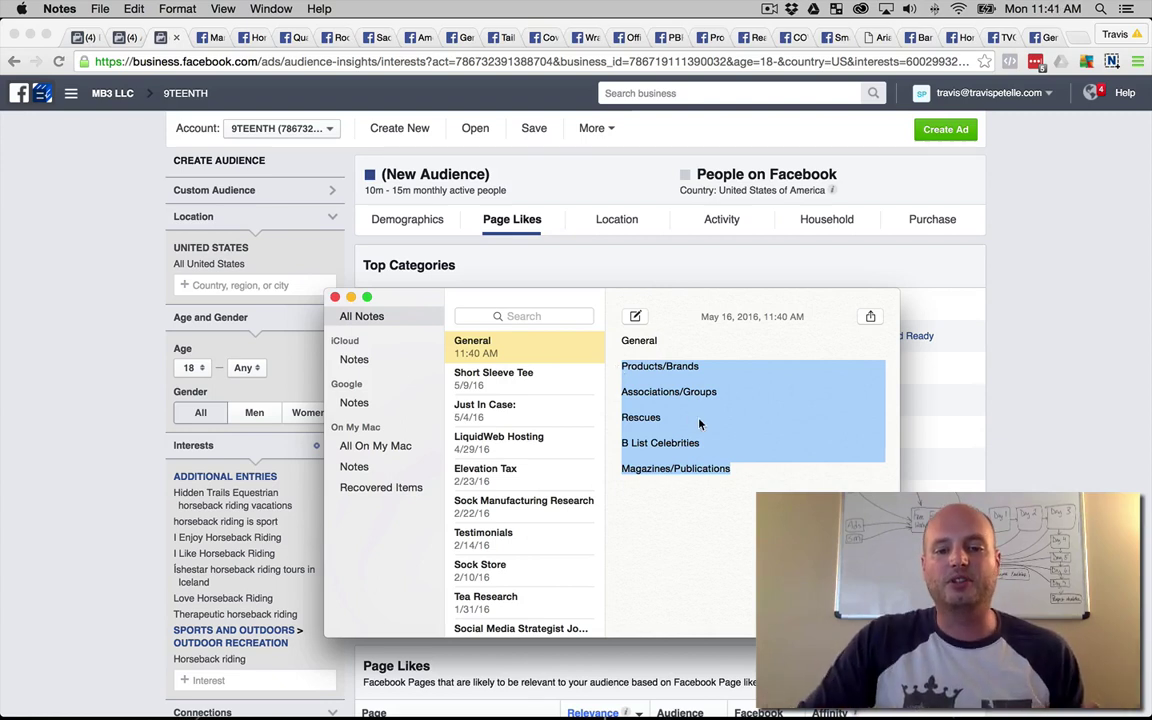
click(620, 360)
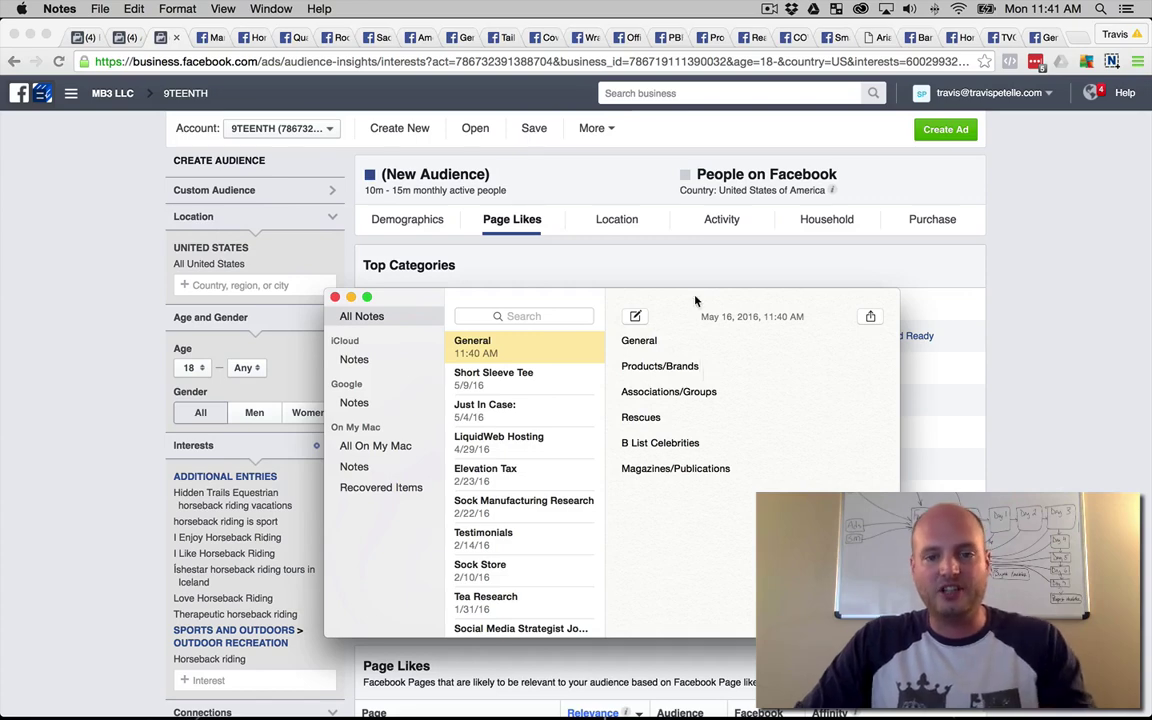
key(super+w)
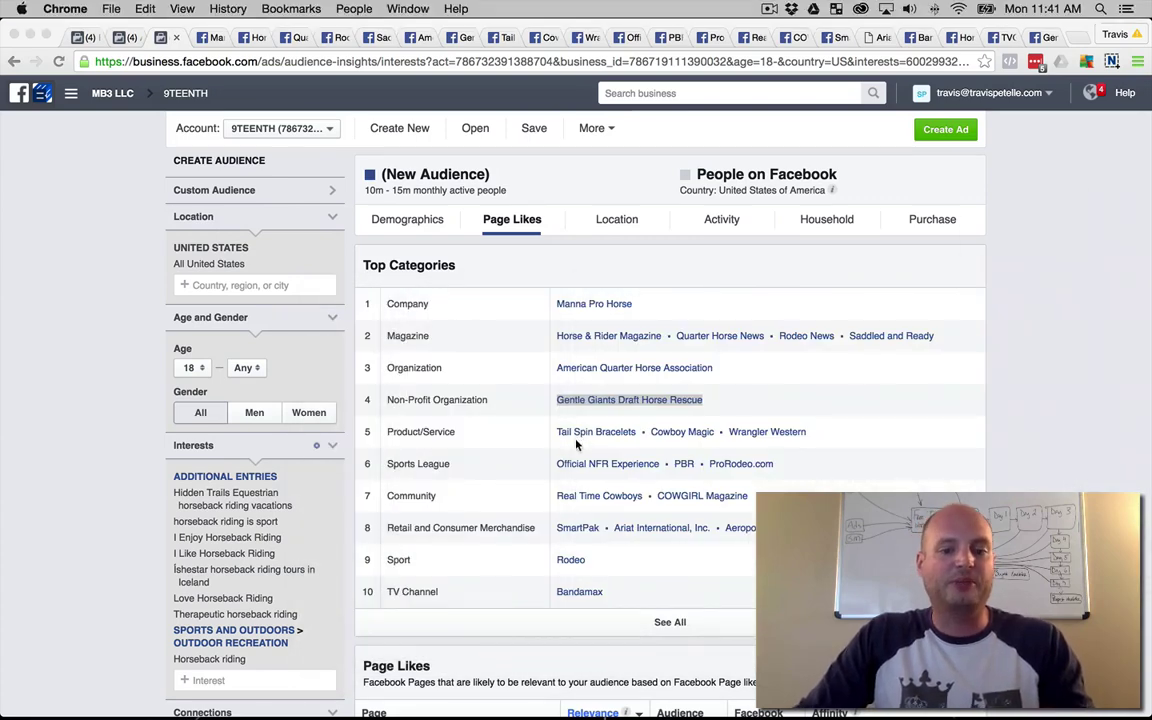
Step: Glance at the Manna Pro Horse tab again, then return to Audience Insights and select the Interests box
click(553, 435)
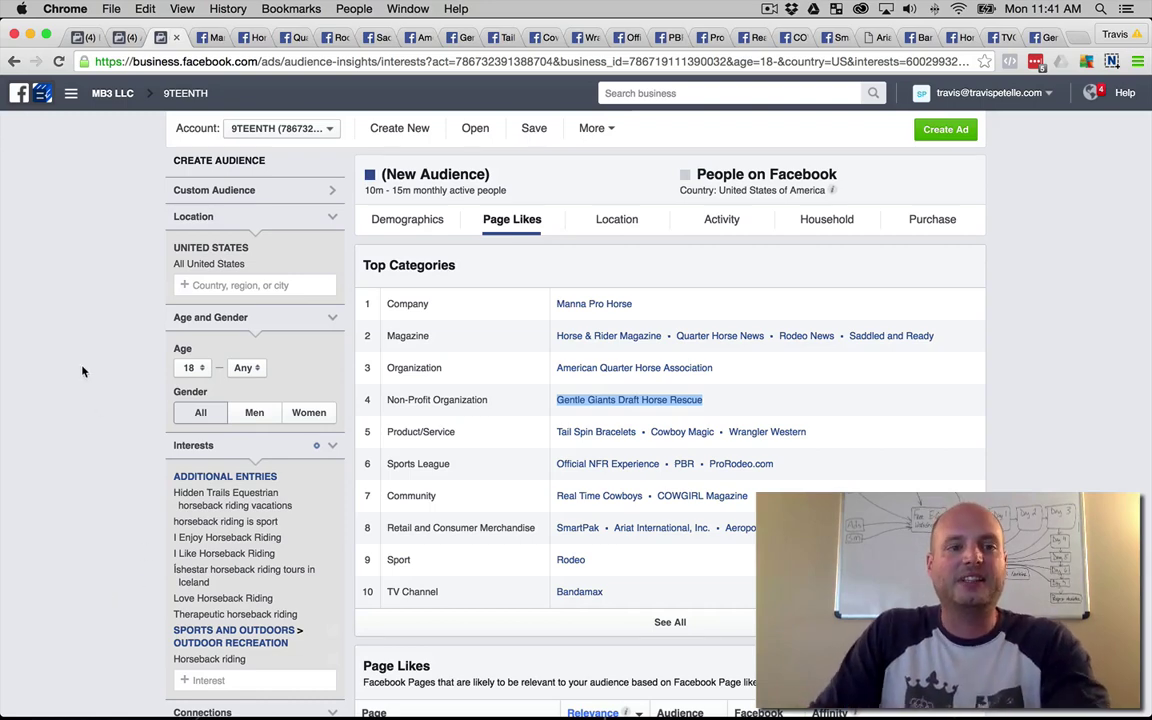
click(210, 38)
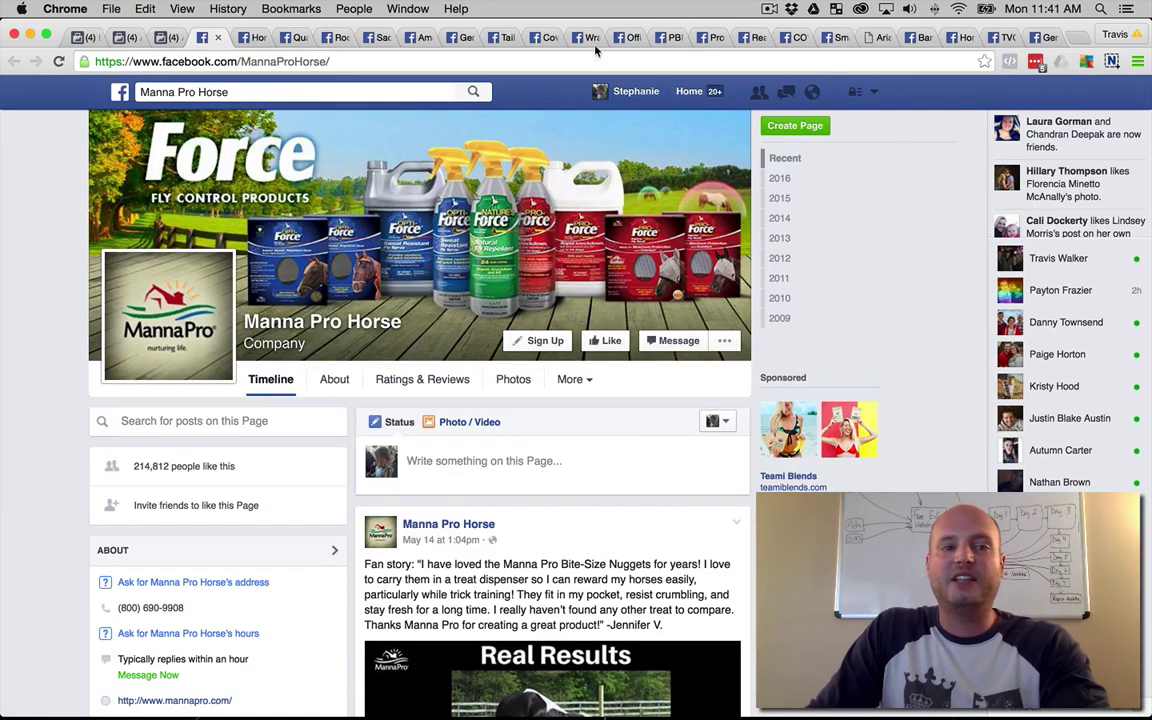
click(172, 38)
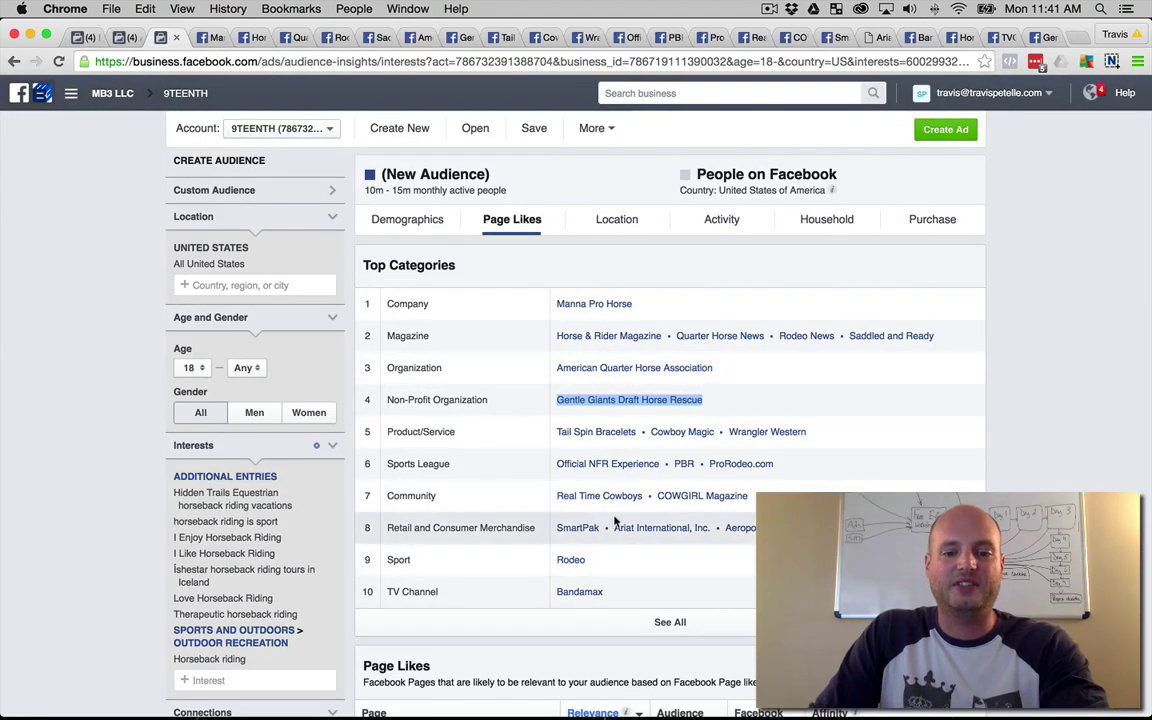
click(215, 680)
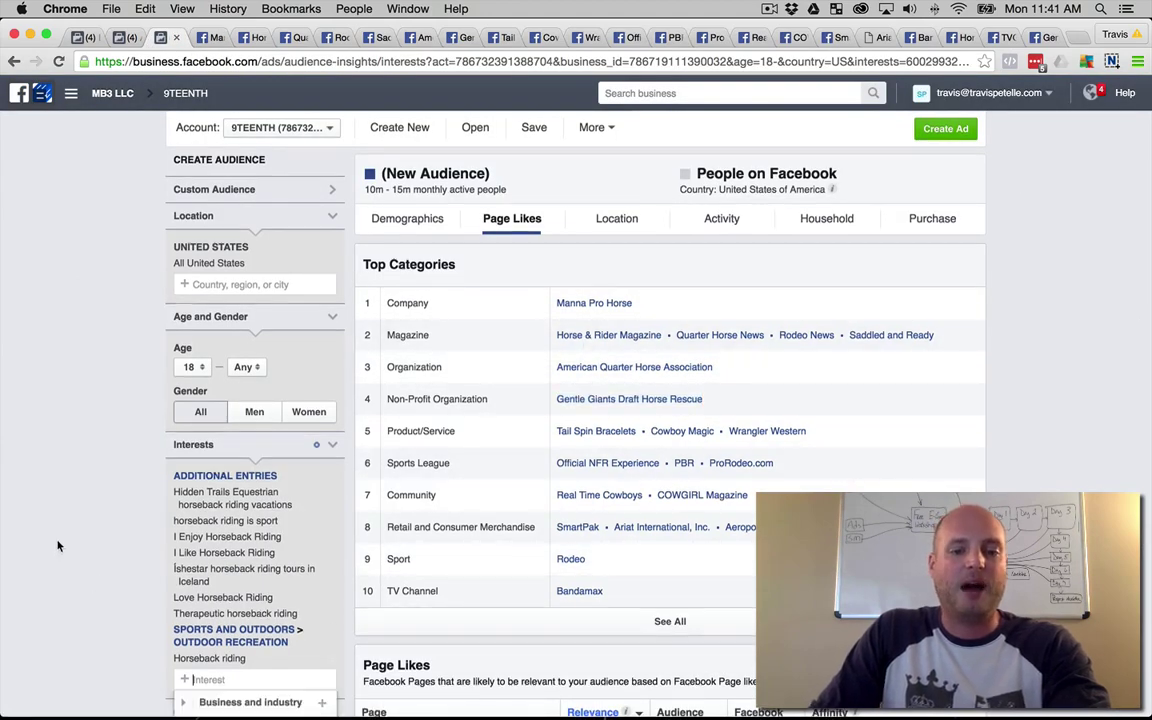
Step: Search the interests for 'manna pro horse' and find no matching suggestion
scroll(58, 546, down, 2)
text(manna)
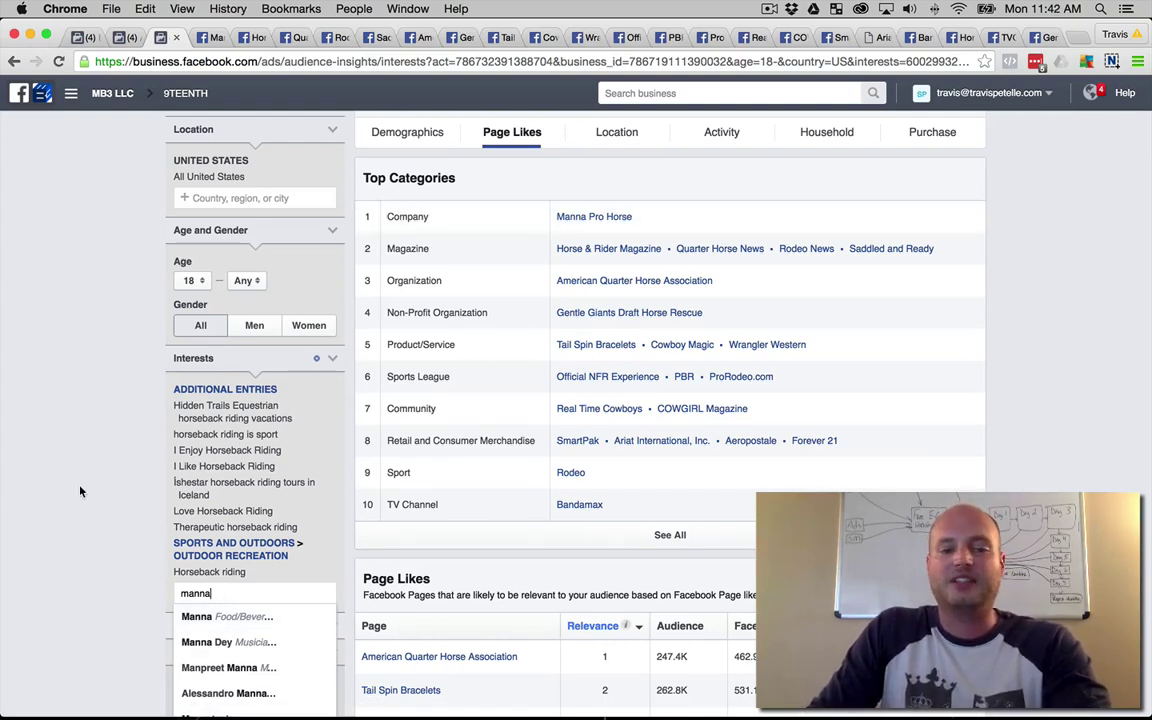
text(pro)
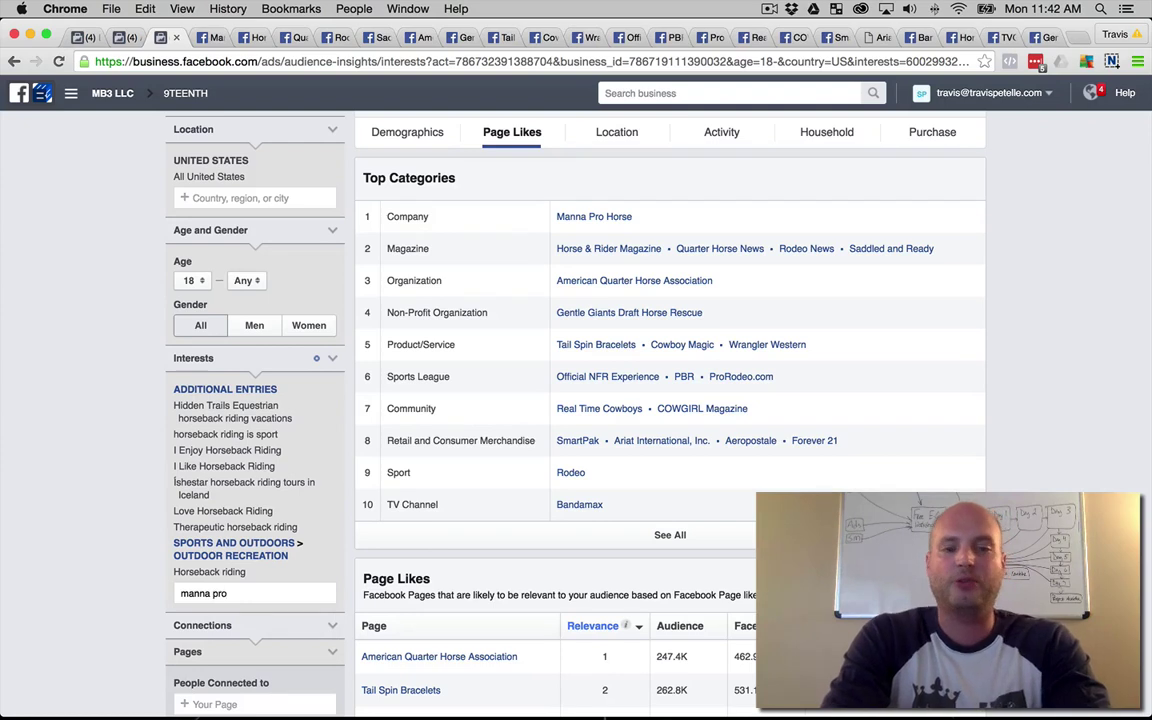
text( horse)
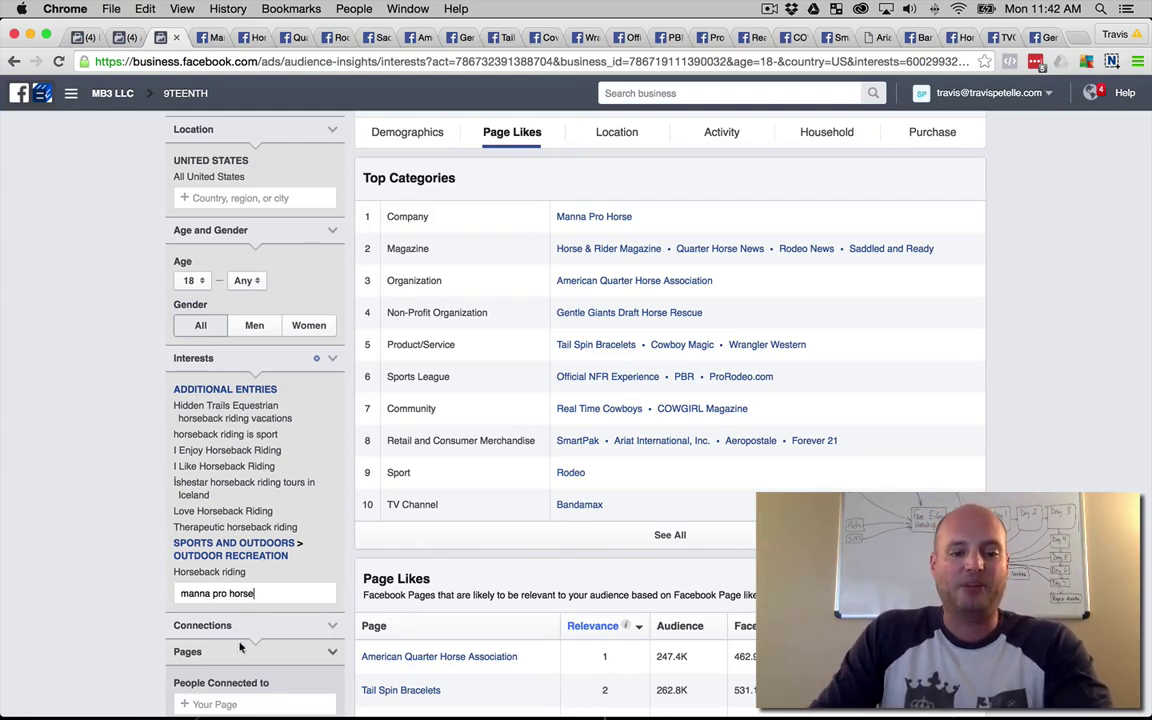
scroll(494, 172, down, 2)
scroll(494, 172, up, 2)
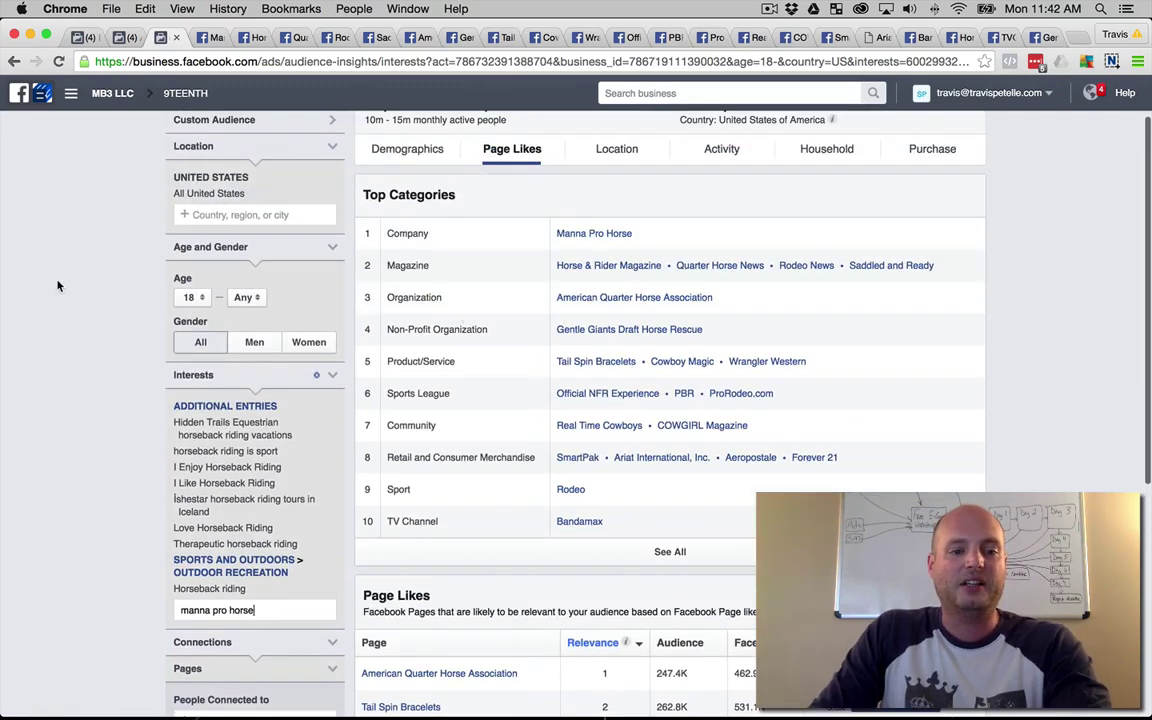
scroll(60, 286, up, 2)
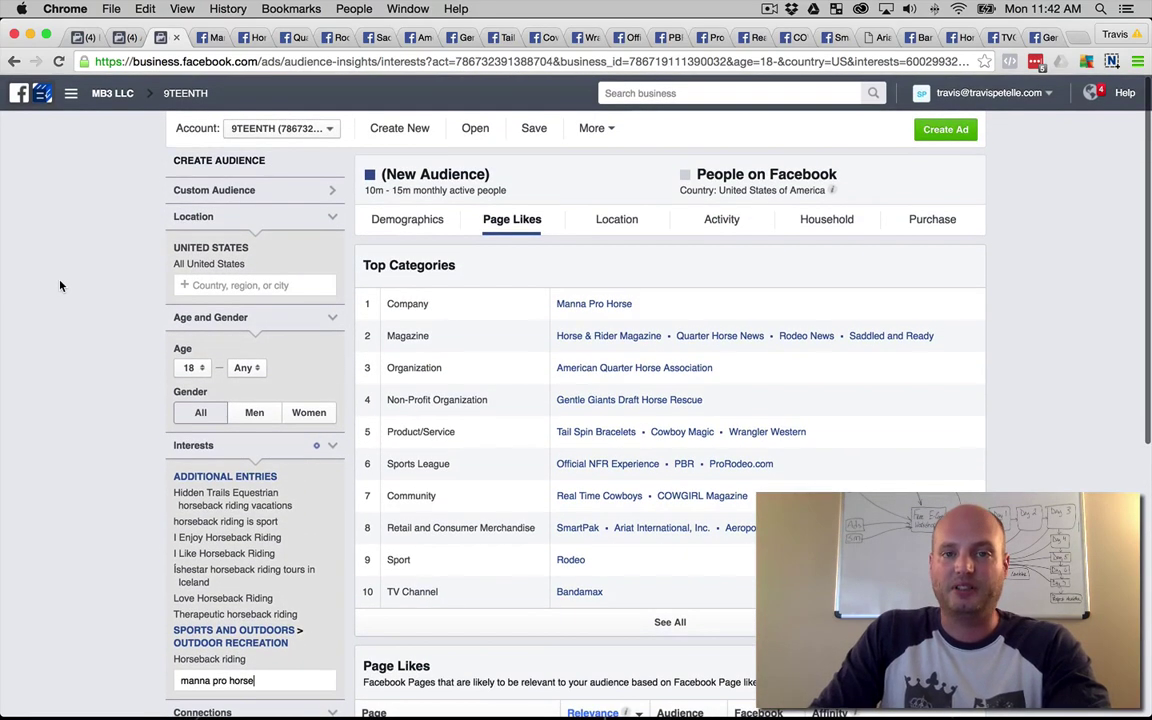
Step: Retype 'Manna Pro Horse', then clear the search so the interests list stays unchanged
click(260, 681)
scroll(102, 545, down, 4)
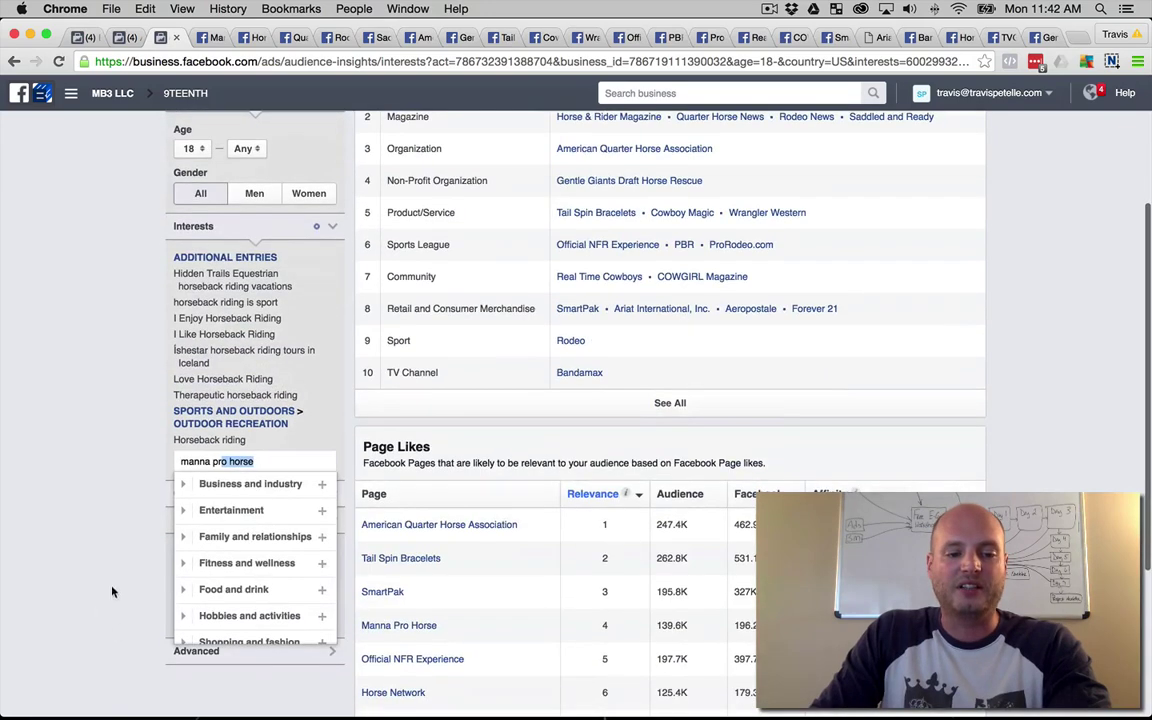
drag(276, 465, 178, 462)
text(Manna)
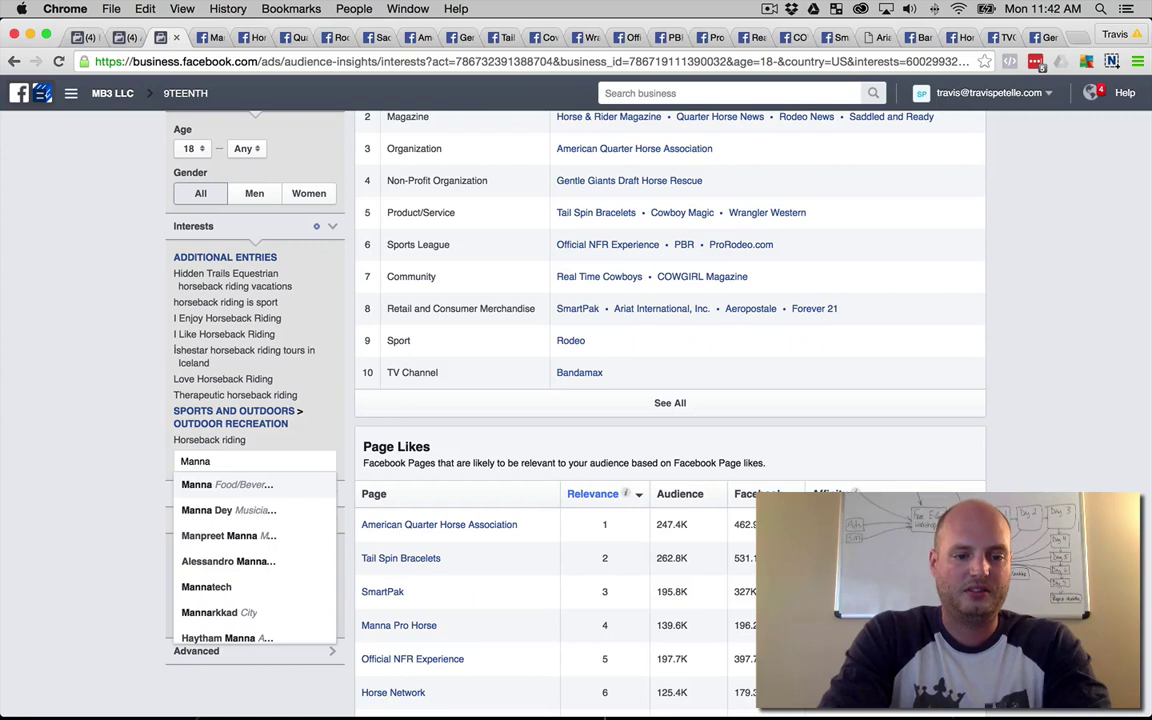
text( Pro Hor)
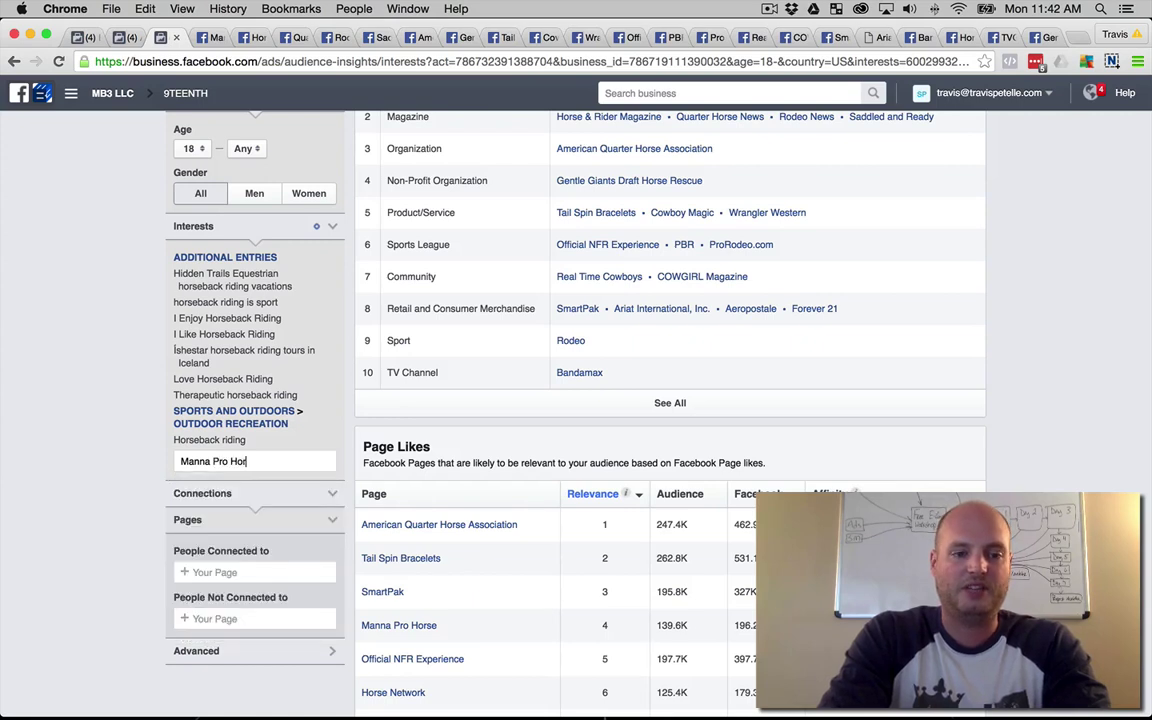
key(BackSpace)
key(BackSpace)
key(BackSpace)
key(BackSpace)
key(BackSpace)
key(BackSpace)
text(Horse)
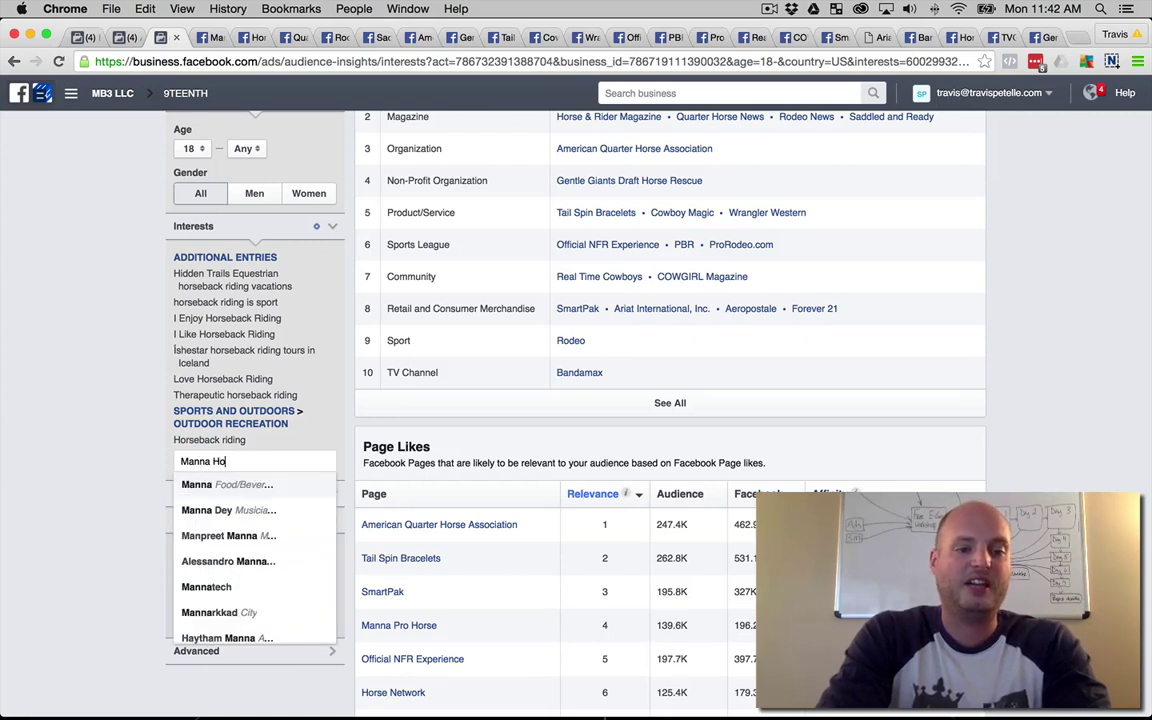
key(Escape)
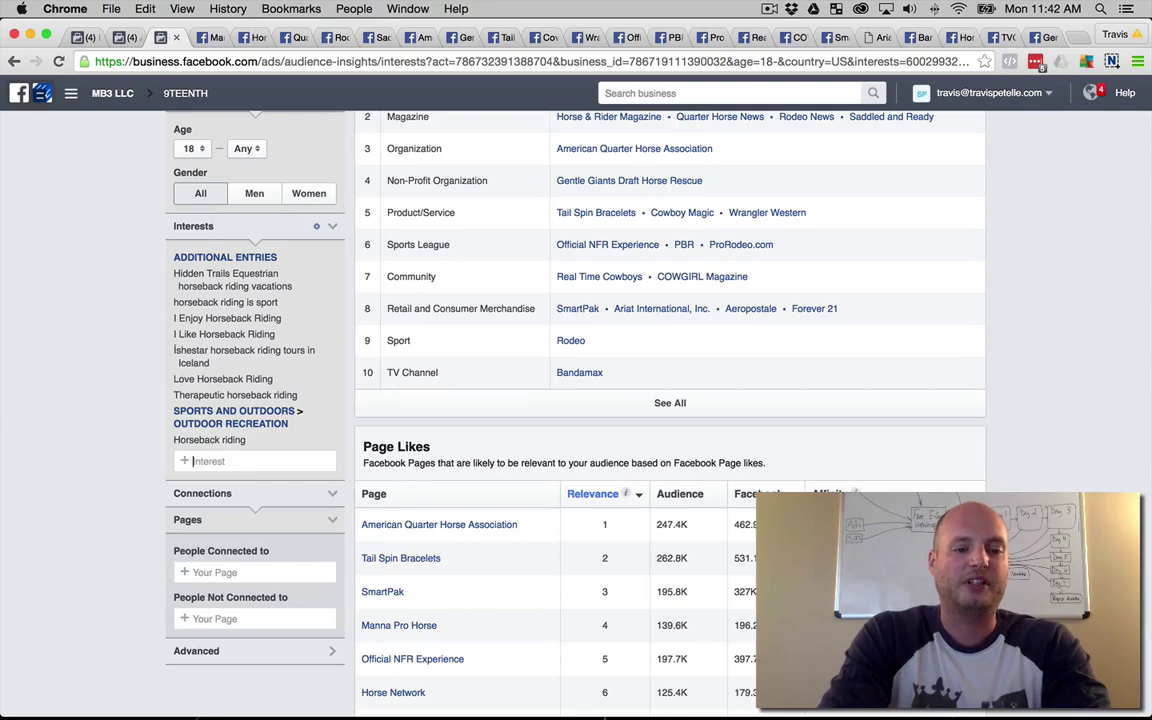
scroll(61, 402, up, 5)
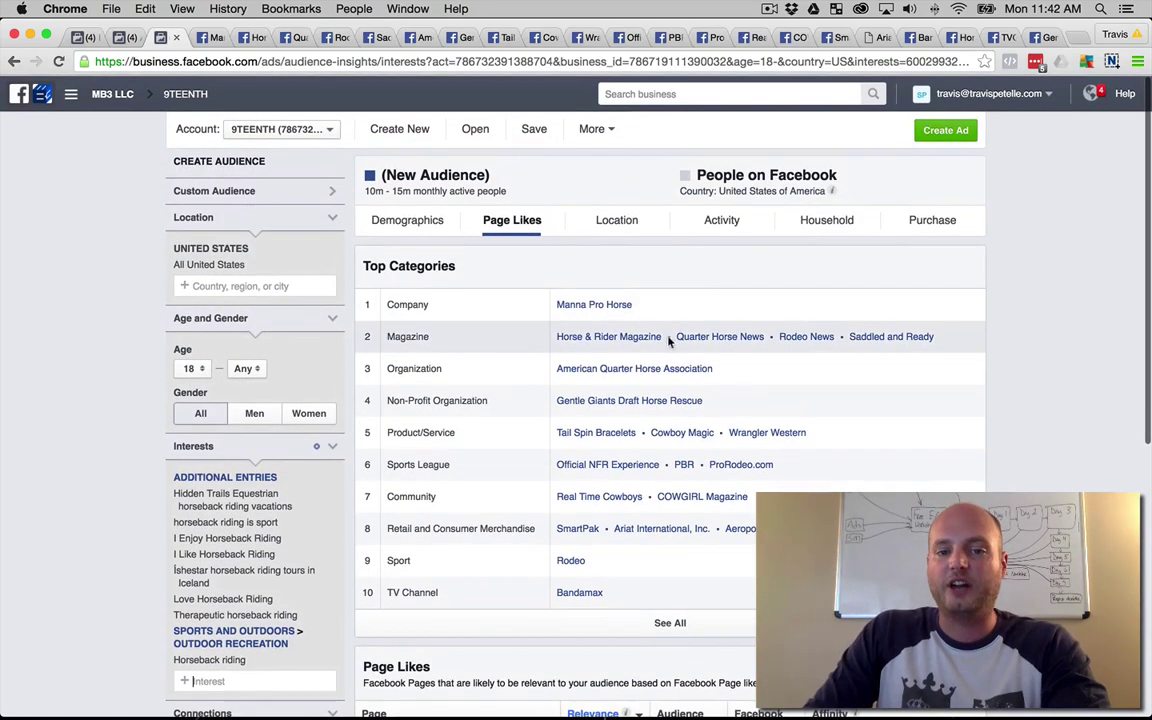
Step: Close the Manna Pro Horse tab, search 'horse and rider', then add and remove Horse and Rider Books
click(212, 38)
click(219, 38)
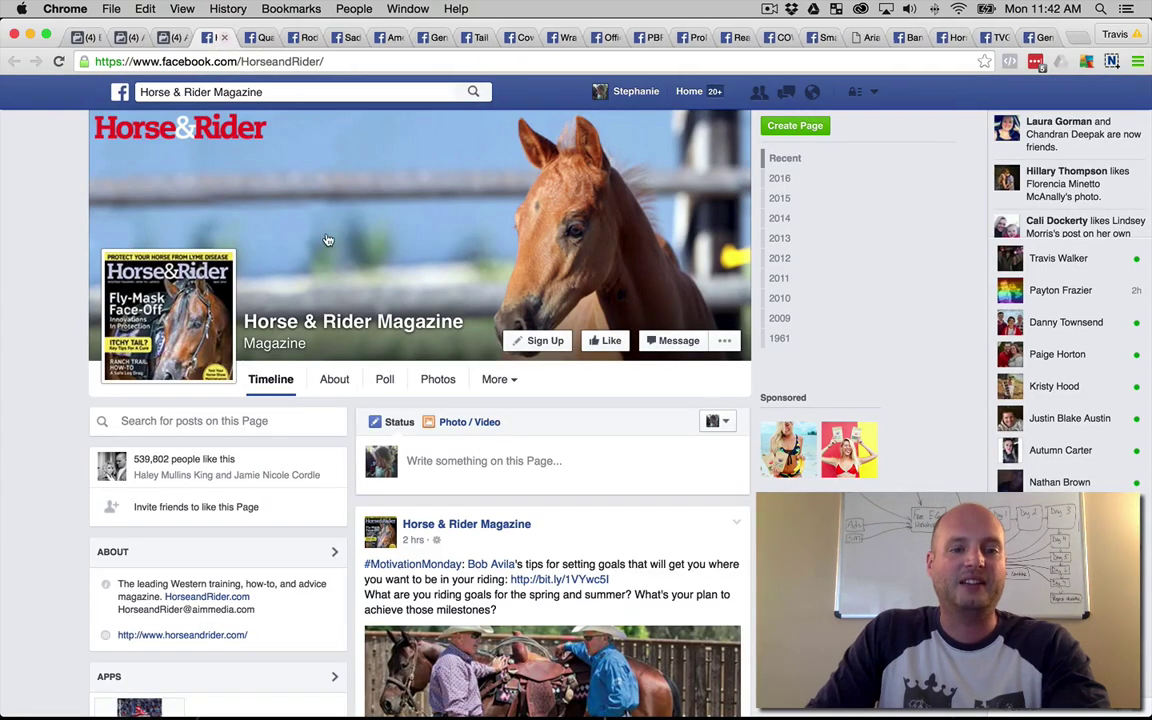
click(170, 37)
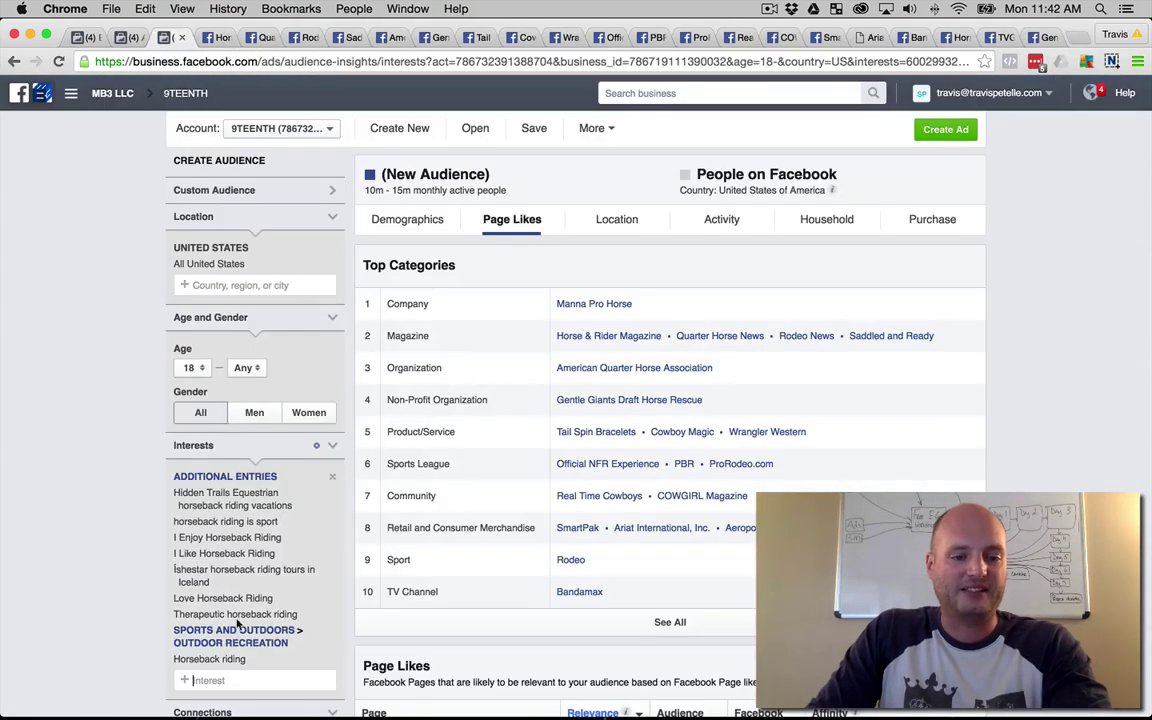
click(240, 681)
text(horse and rider)
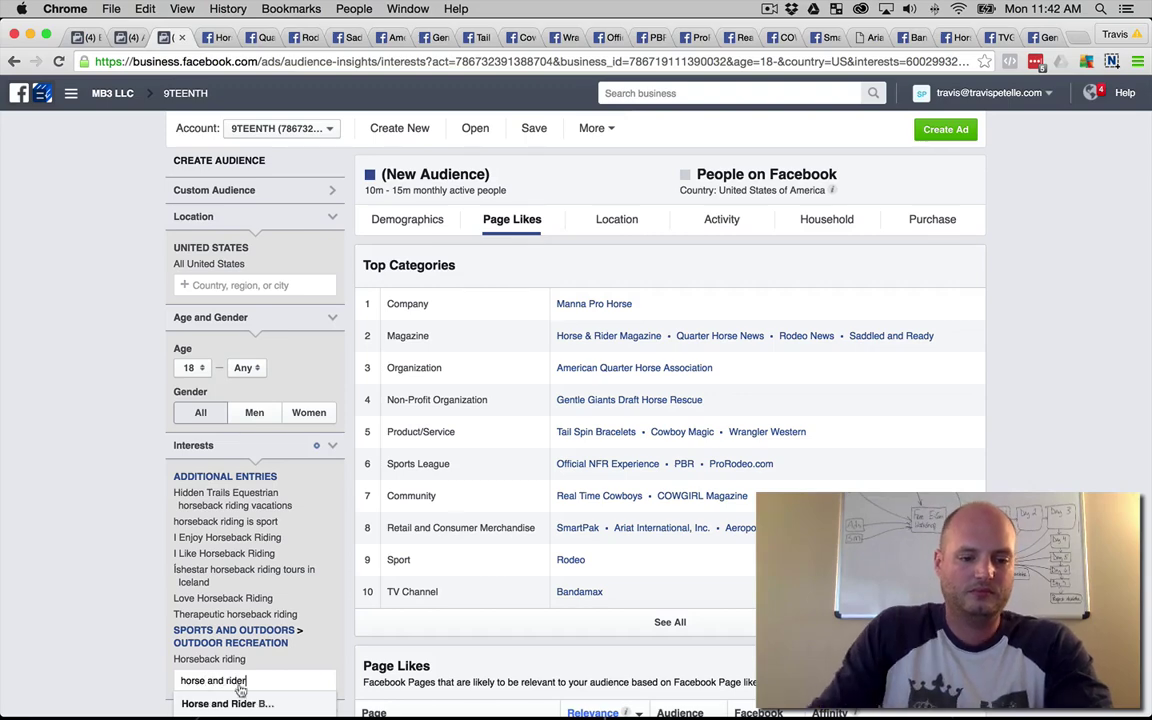
scroll(140, 591, down, 3)
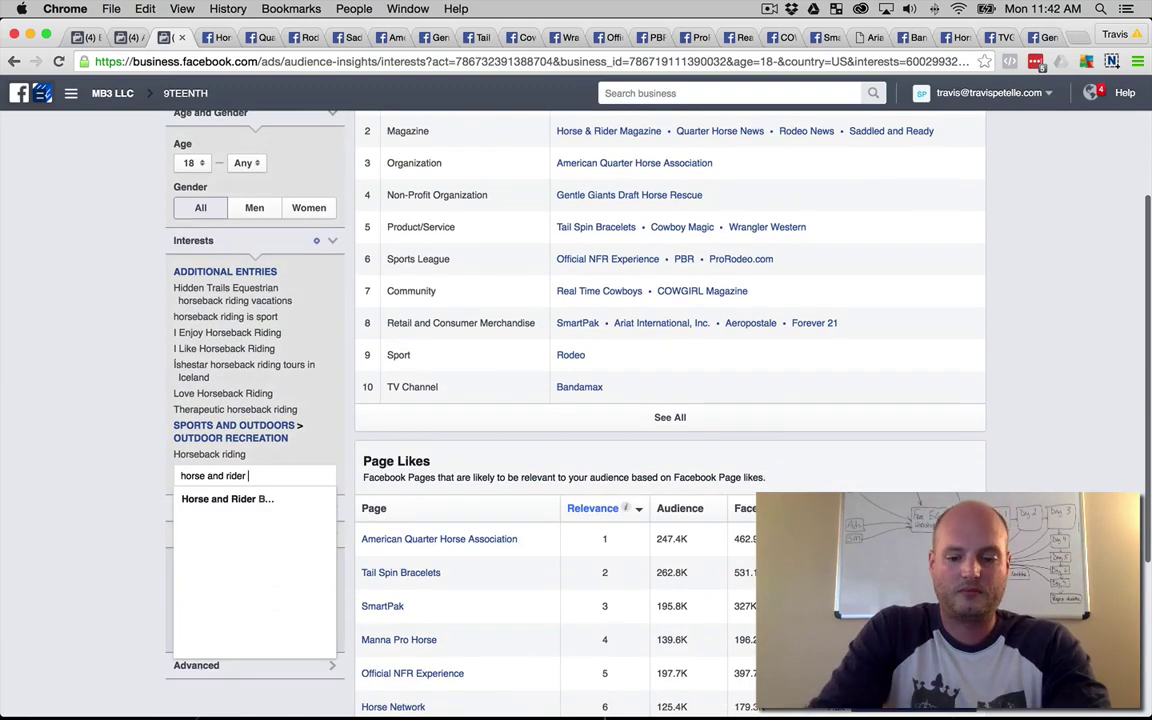
text(magazi)
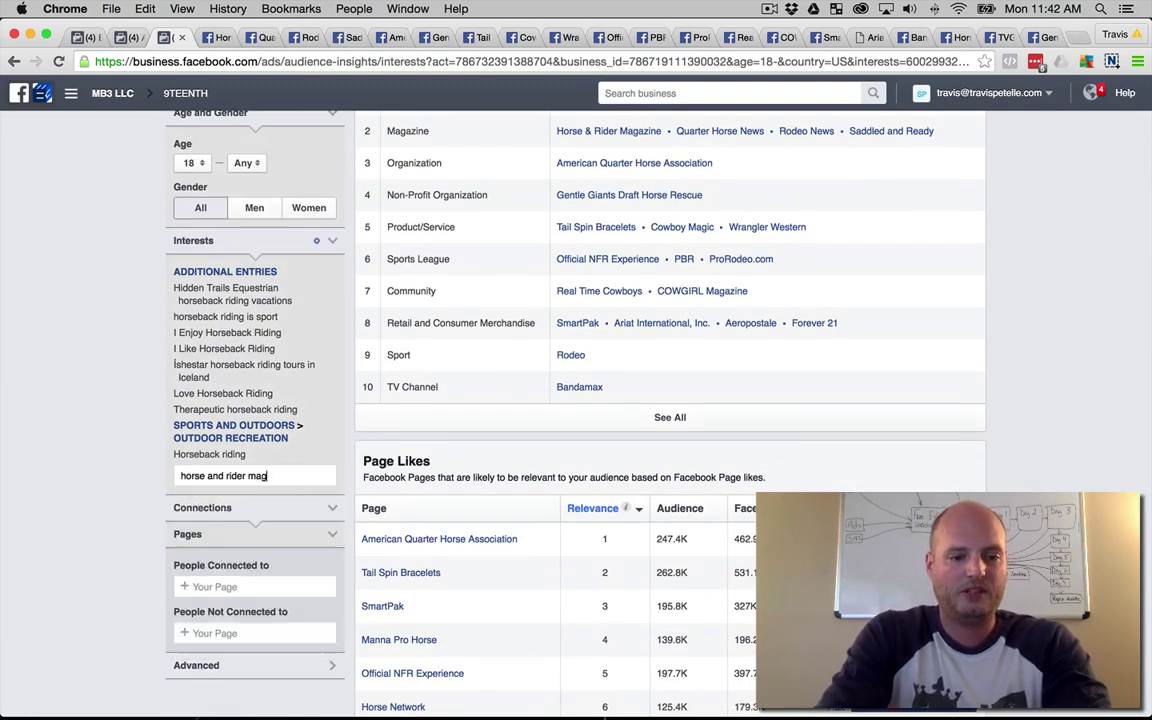
key(BackSpace)
key(BackSpace)
key(BackSpace)
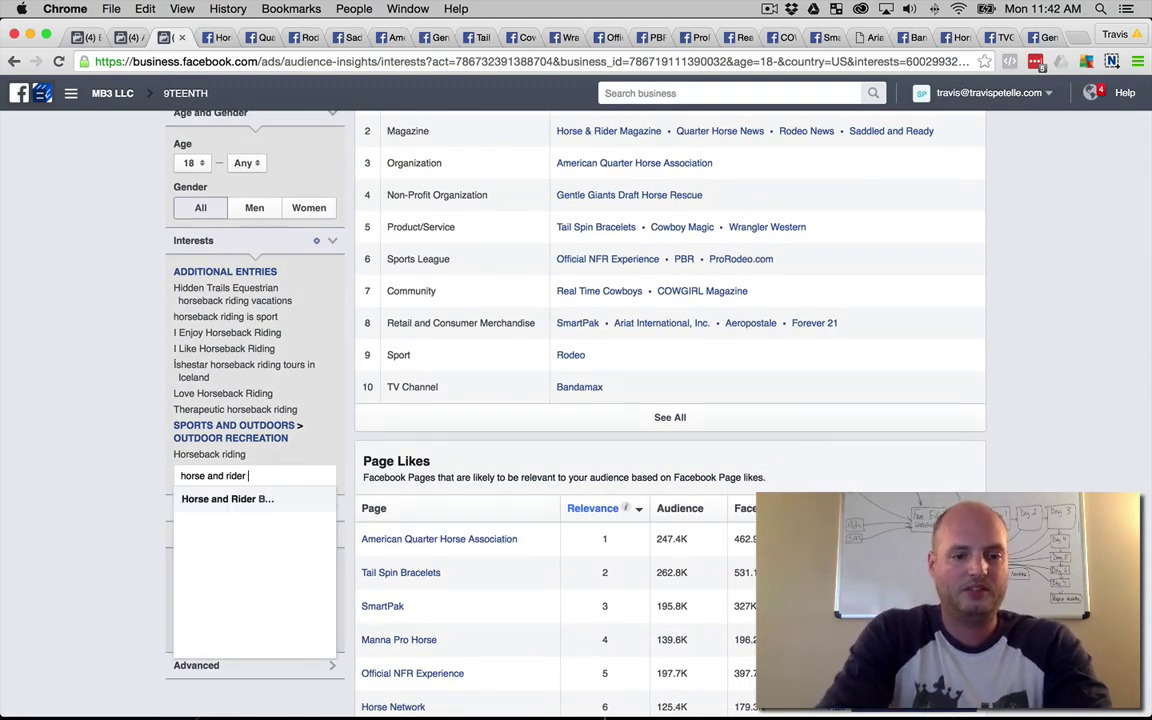
click(253, 510)
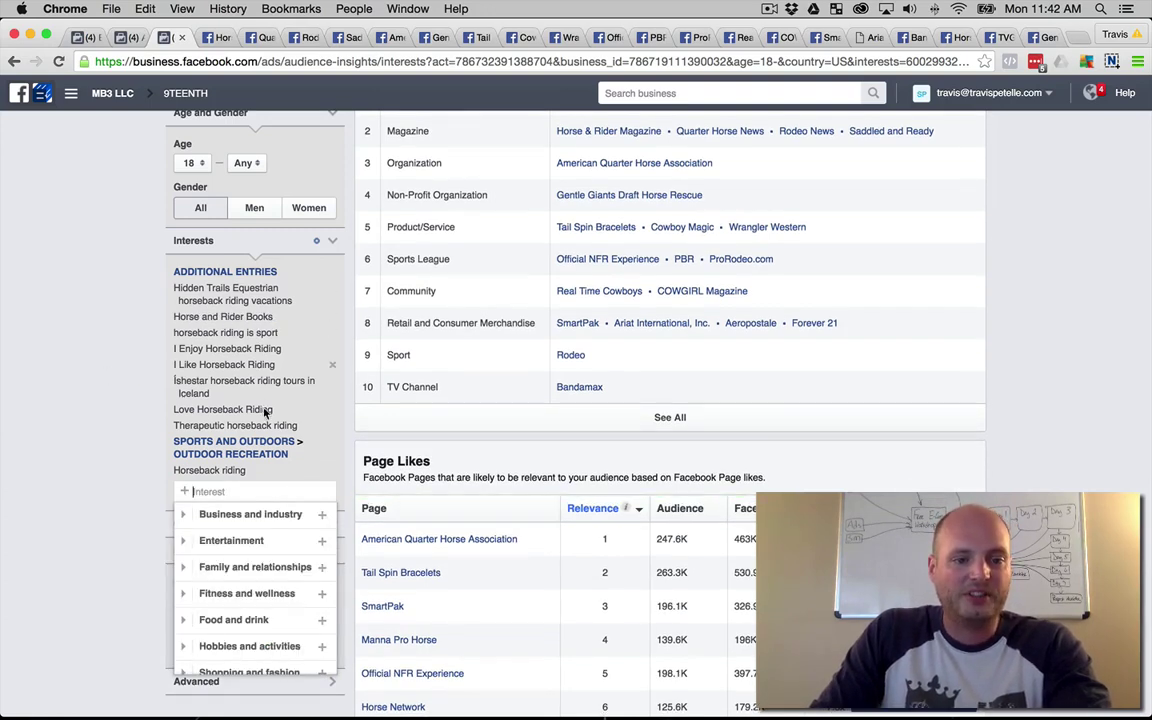
click(332, 316)
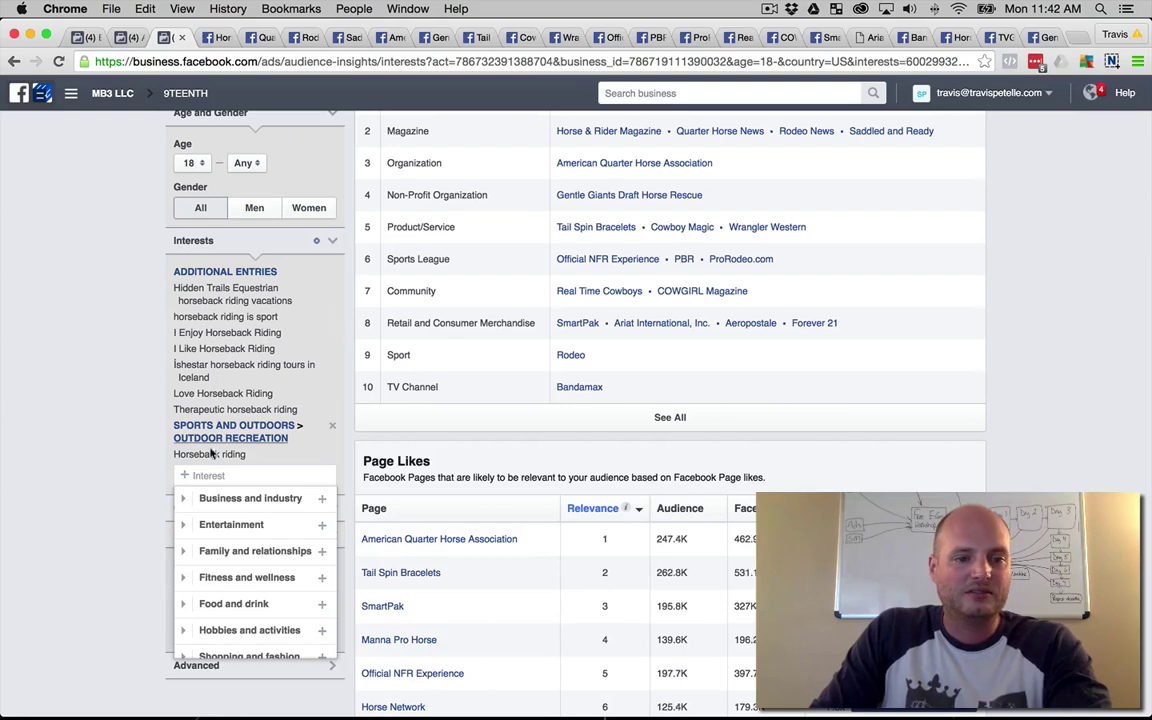
Step: Add Horse & Rider, Horse & Rider Magazine, Epplejeck Horse & Rider superstores and Horse&Rider interests
click(214, 475)
text(horse &)
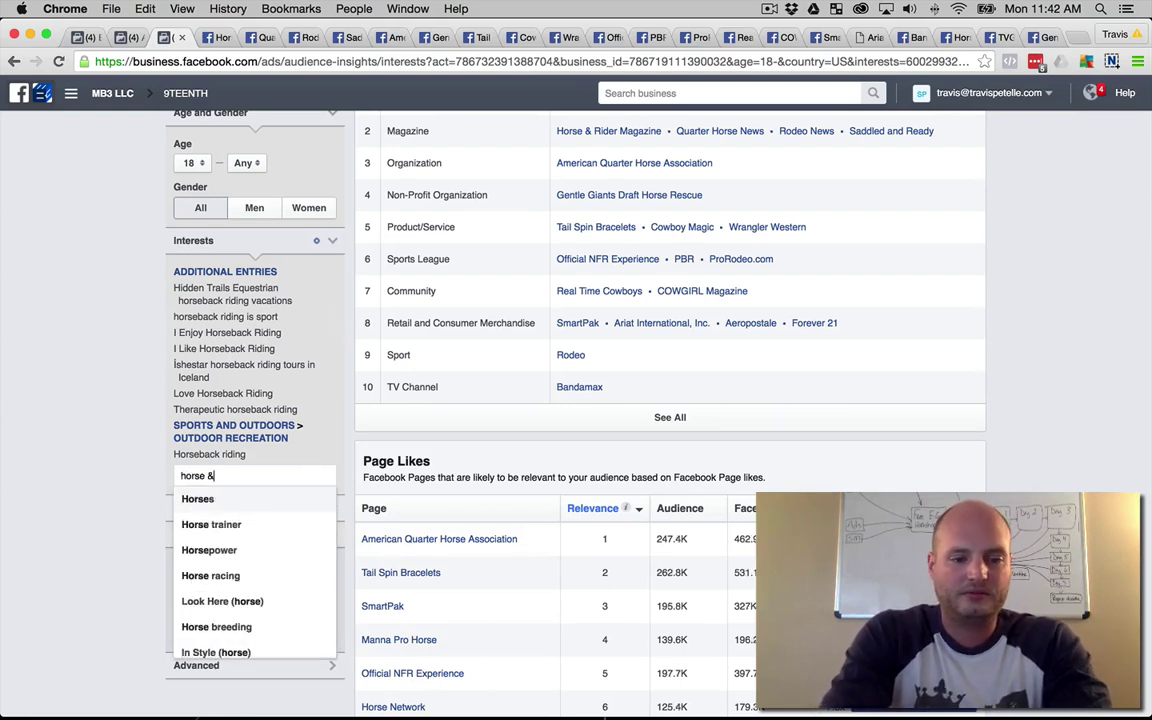
text( rider)
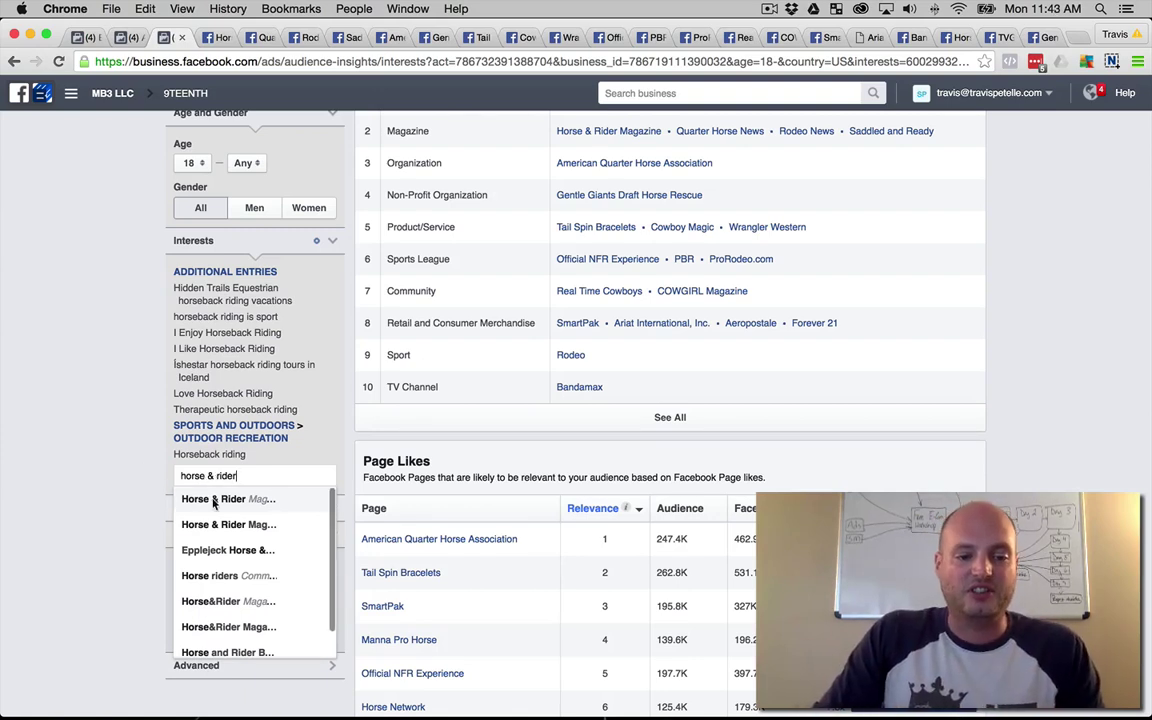
scroll(245, 620, down, 1)
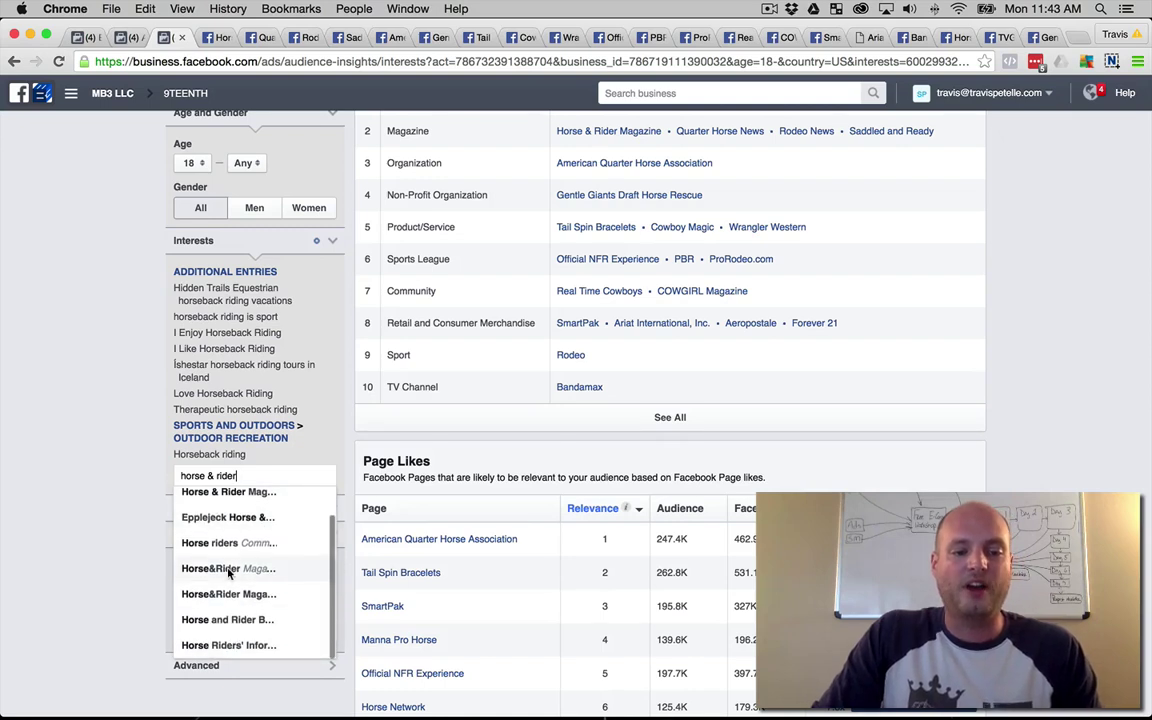
scroll(228, 572, up, 1)
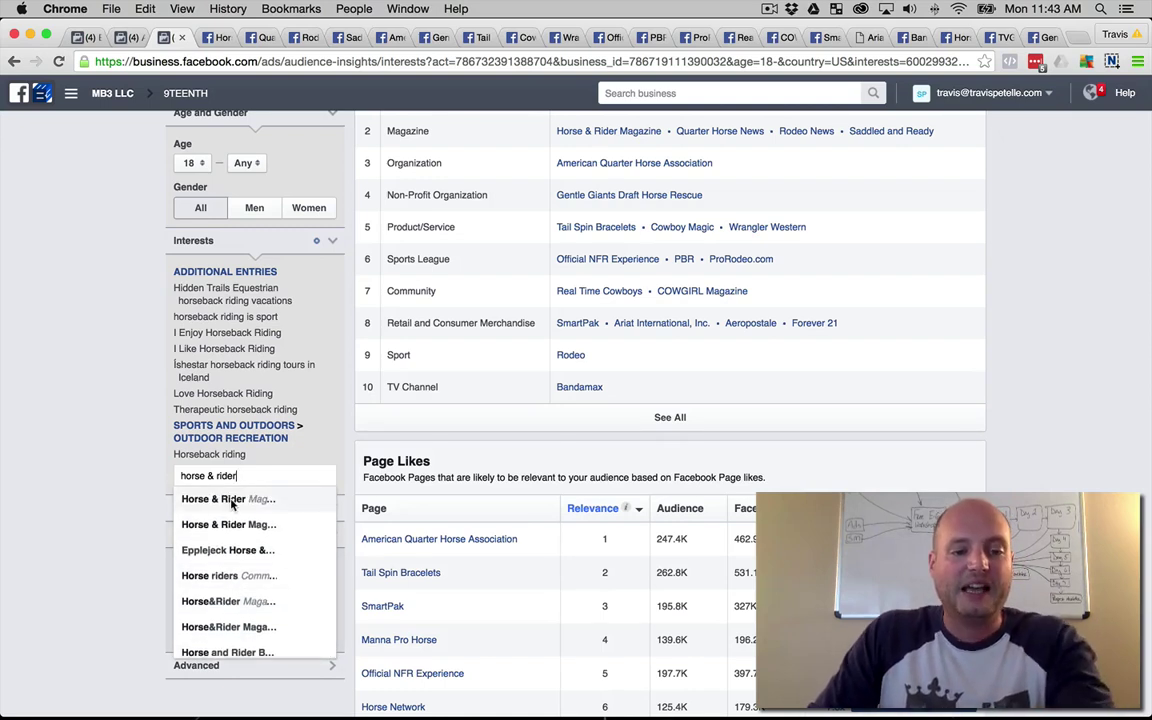
click(231, 505)
text(horse )
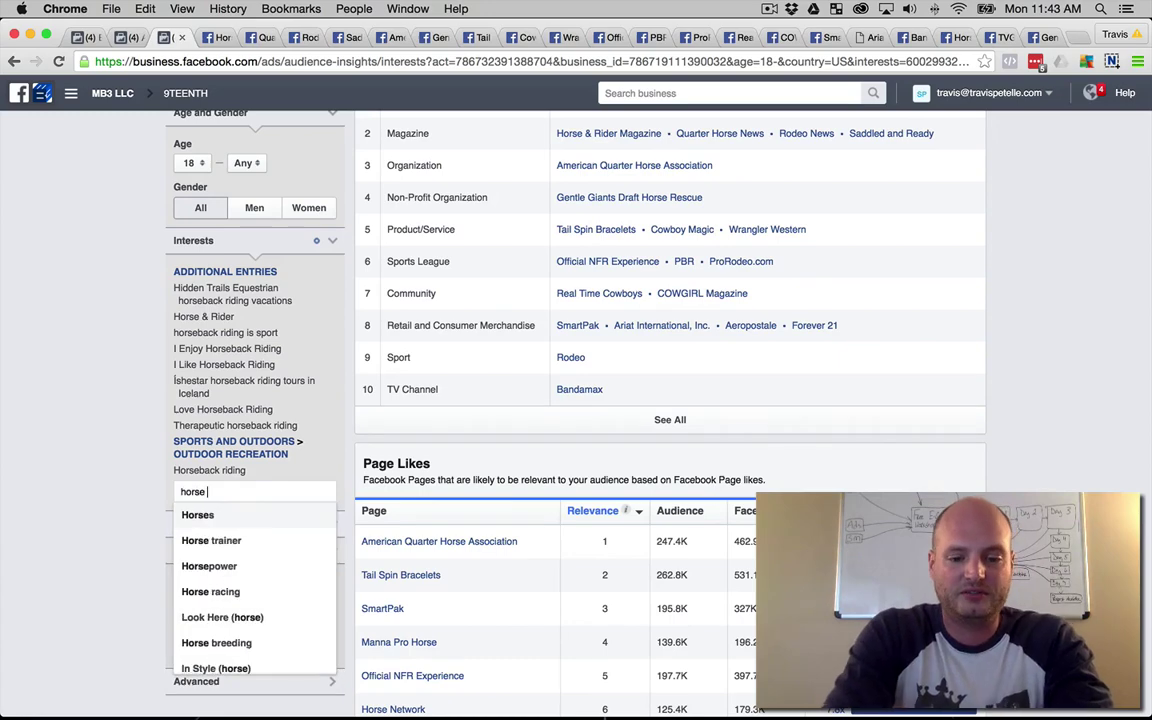
text(& rider)
key(Return)
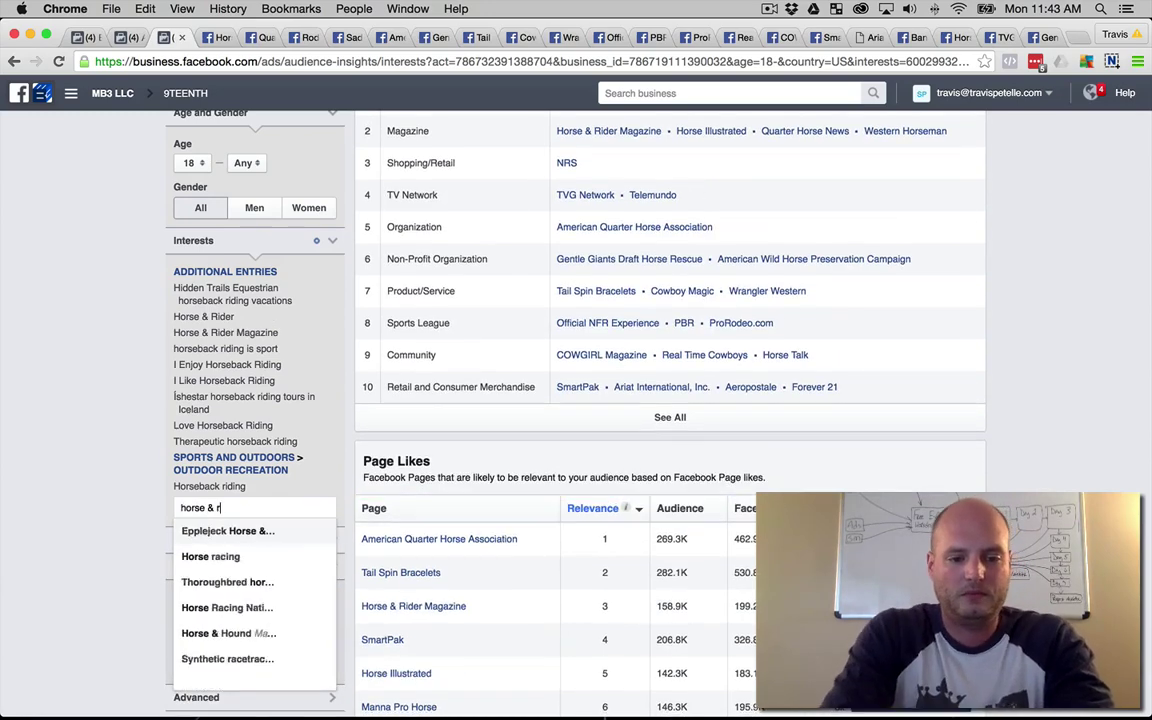
key(Return)
Step: Add Horse riders, Horse&Rider Magazine, Horse and Rider Books and Horse Riders' Information interests
text(horse & rider)
key(Return)
text(horse riders)
key(Return)
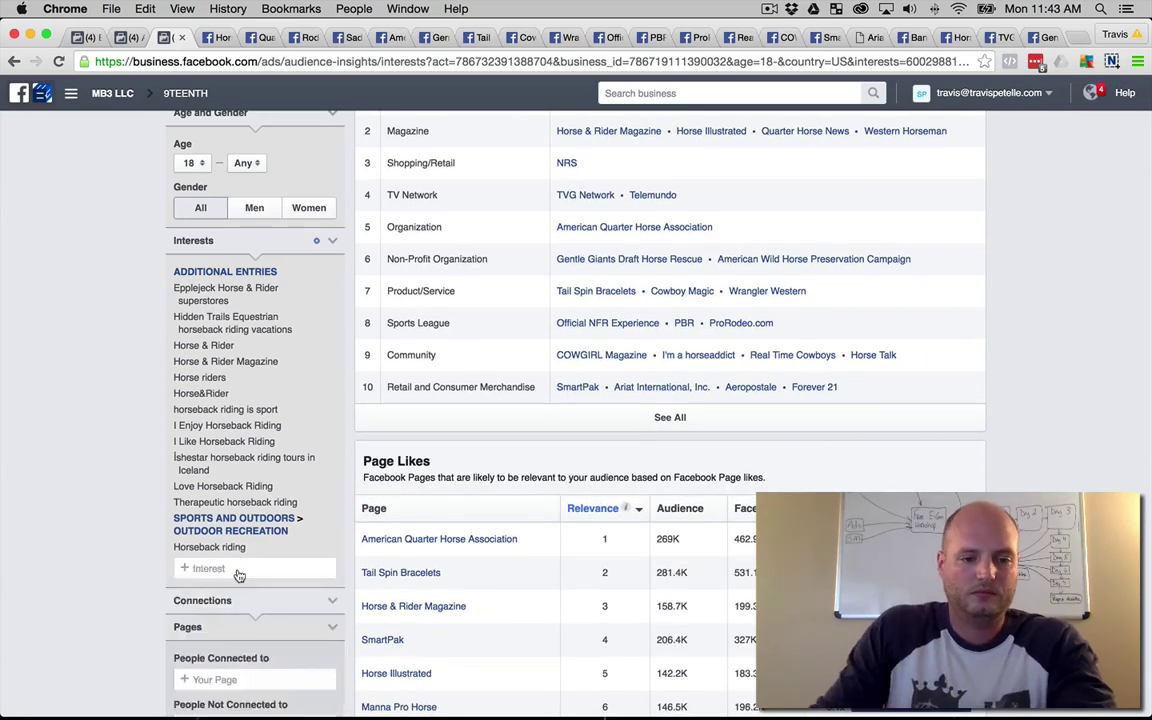
text(horse & rider)
key(Return)
text(horse & rider)
key(Return)
text(horse & rider)
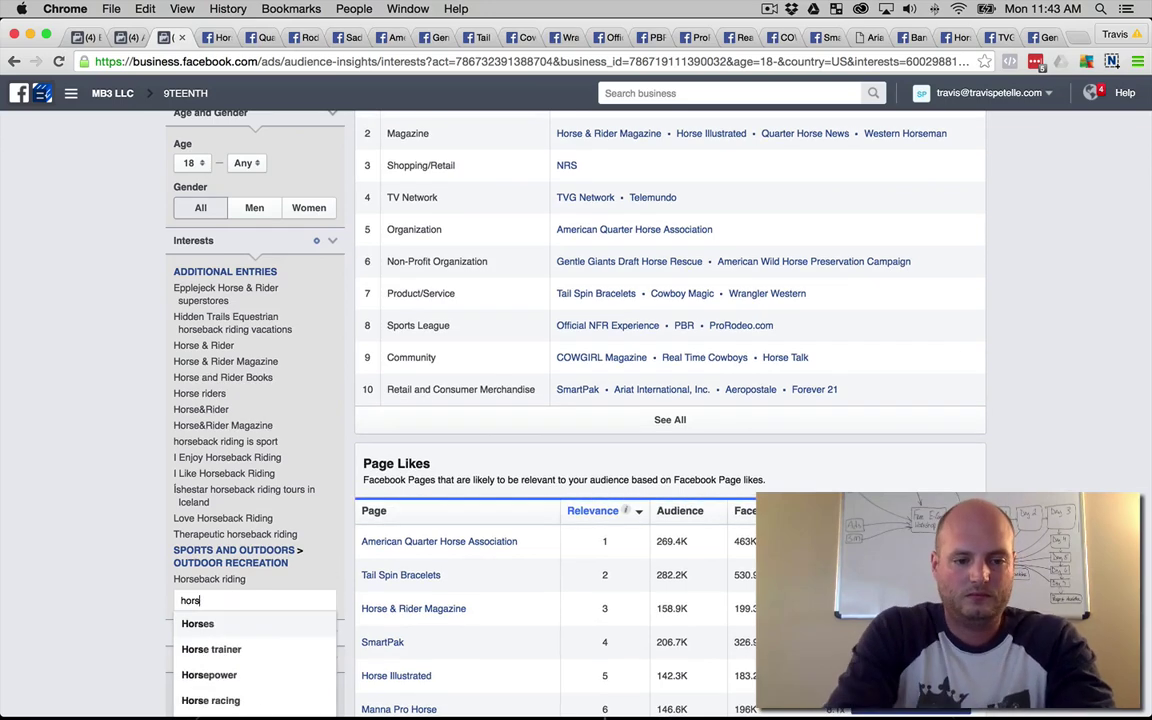
click(233, 623)
Step: Open the Horse Illustrated and NRS Top Categories pages in new tabs
scroll(59, 284, up, 5)
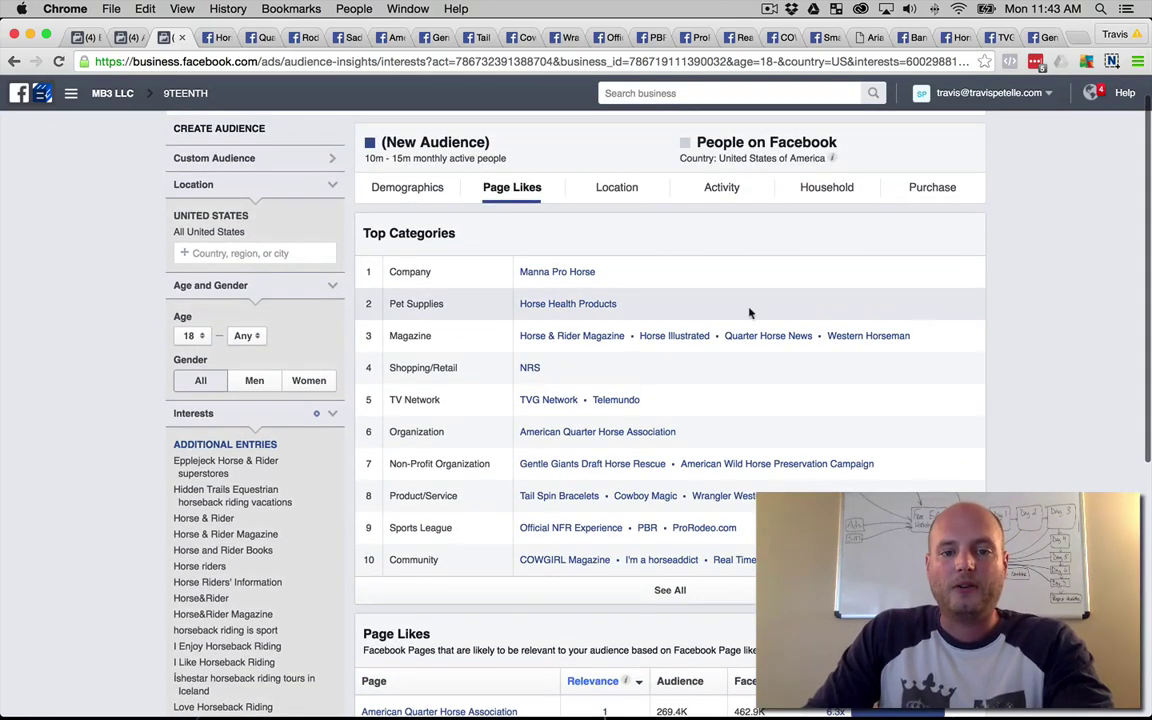
scroll(568, 271, down, 1)
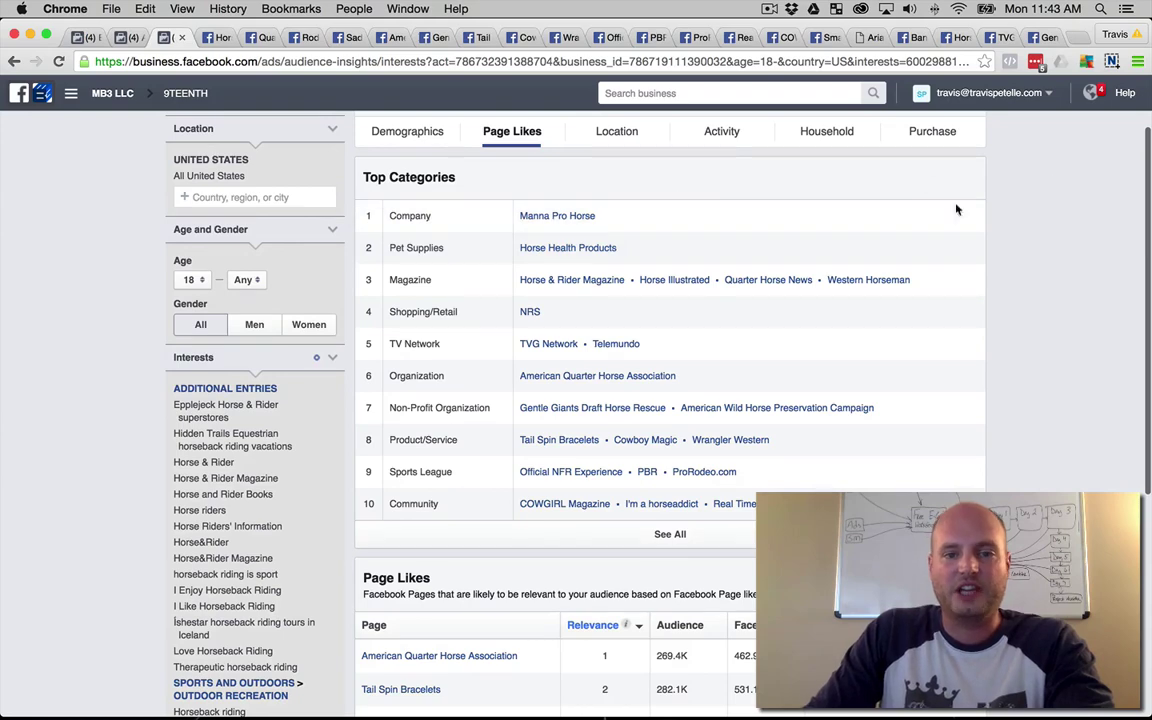
right_click(561, 246)
key(Escape)
right_click(674, 280)
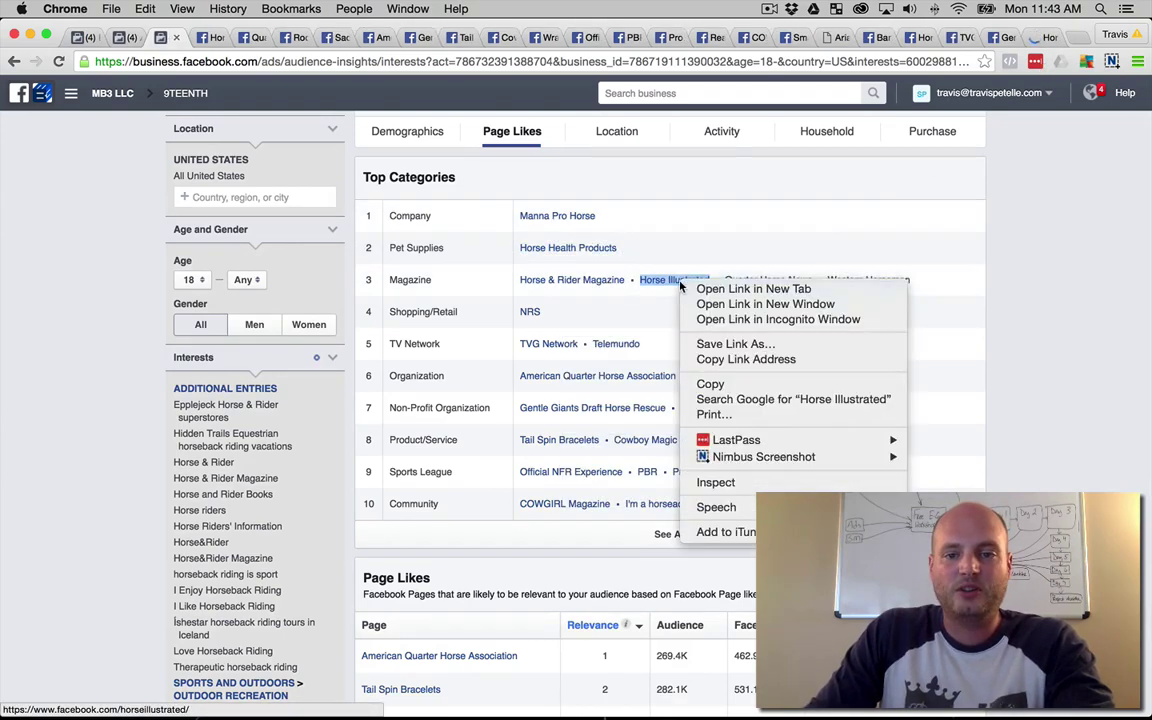
click(700, 288)
right_click(524, 313)
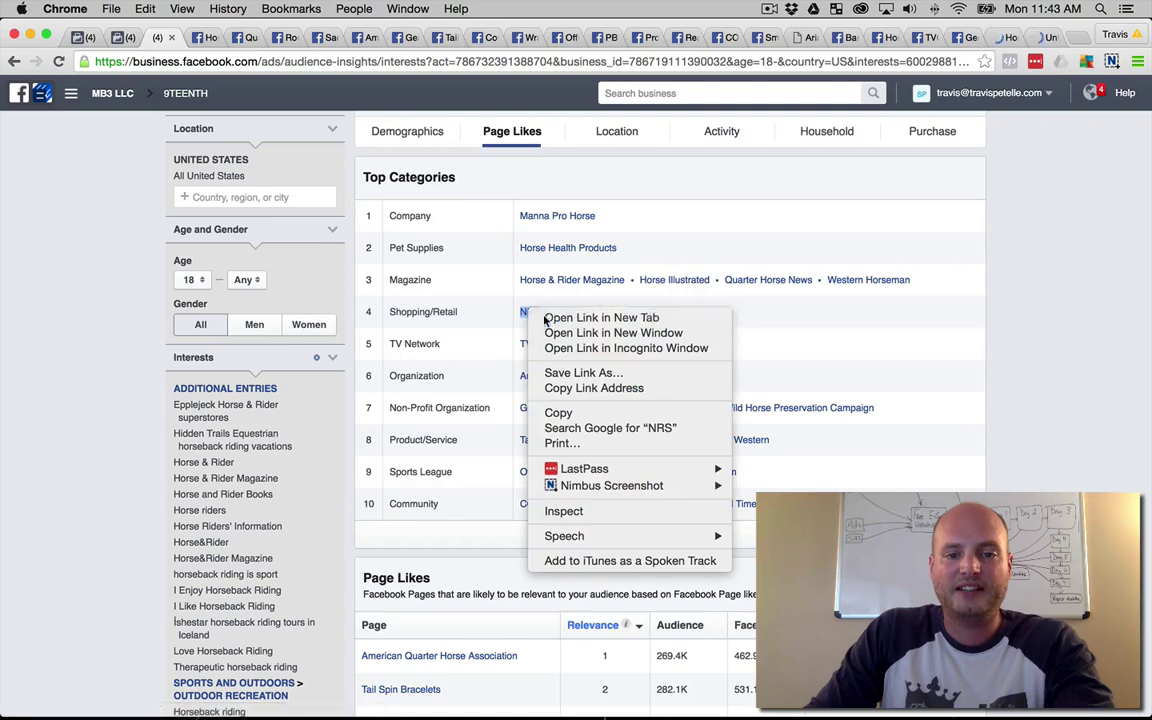
click(548, 321)
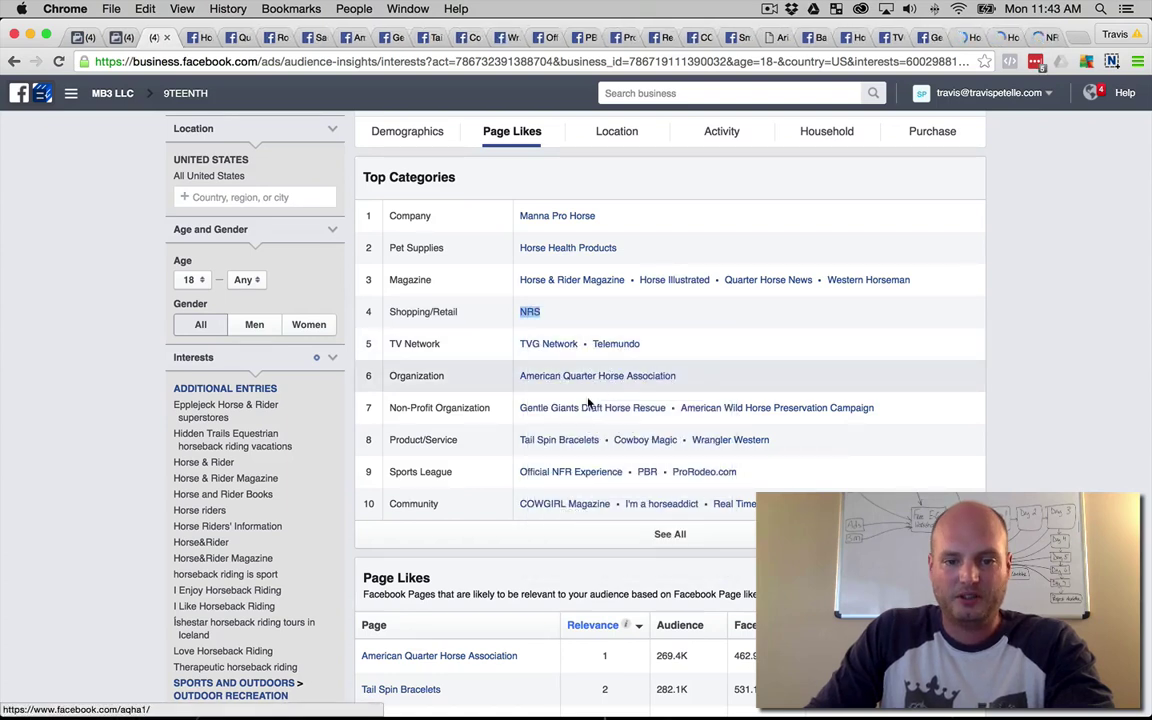
Step: Open American Wild Horse Preservation Campaign, I'm a horseaddict and Real Time Cowboys in new tabs
right_click(768, 408)
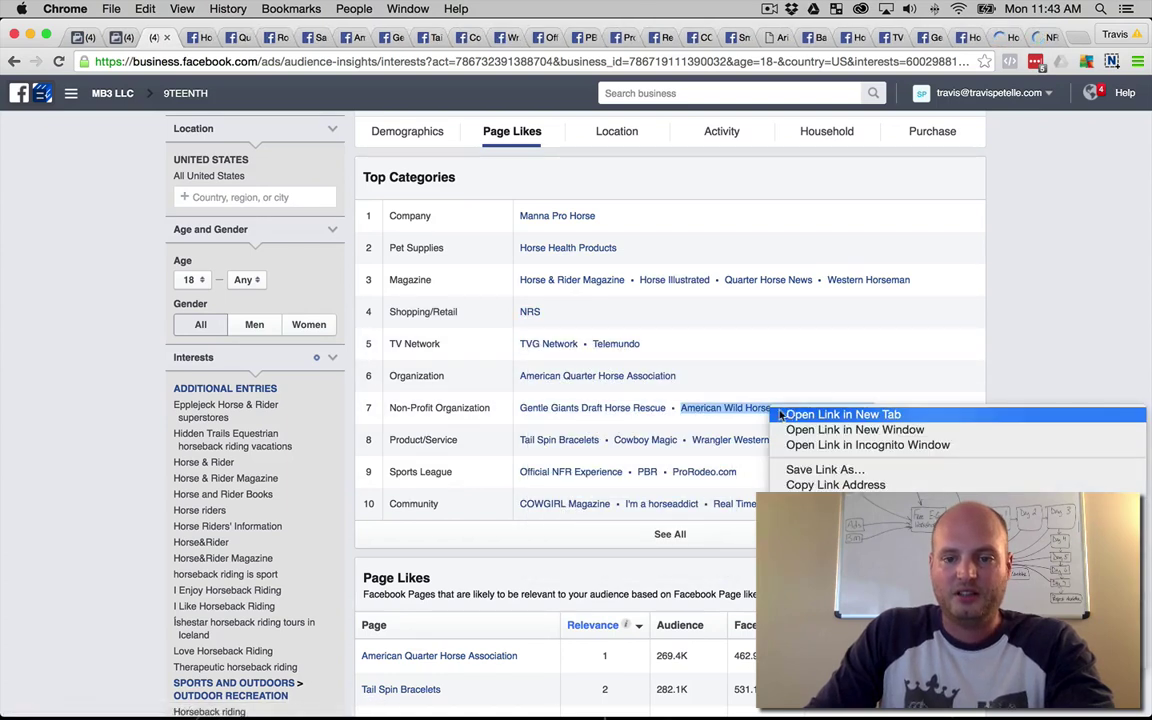
click(792, 413)
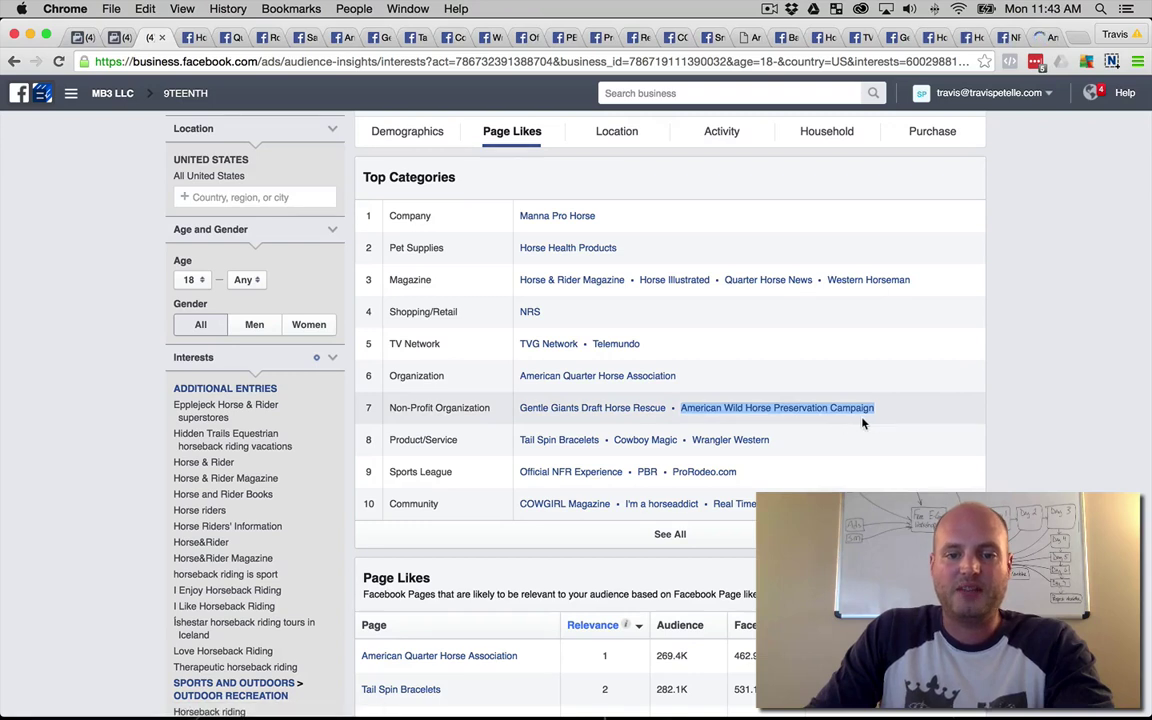
right_click(680, 504)
click(710, 457)
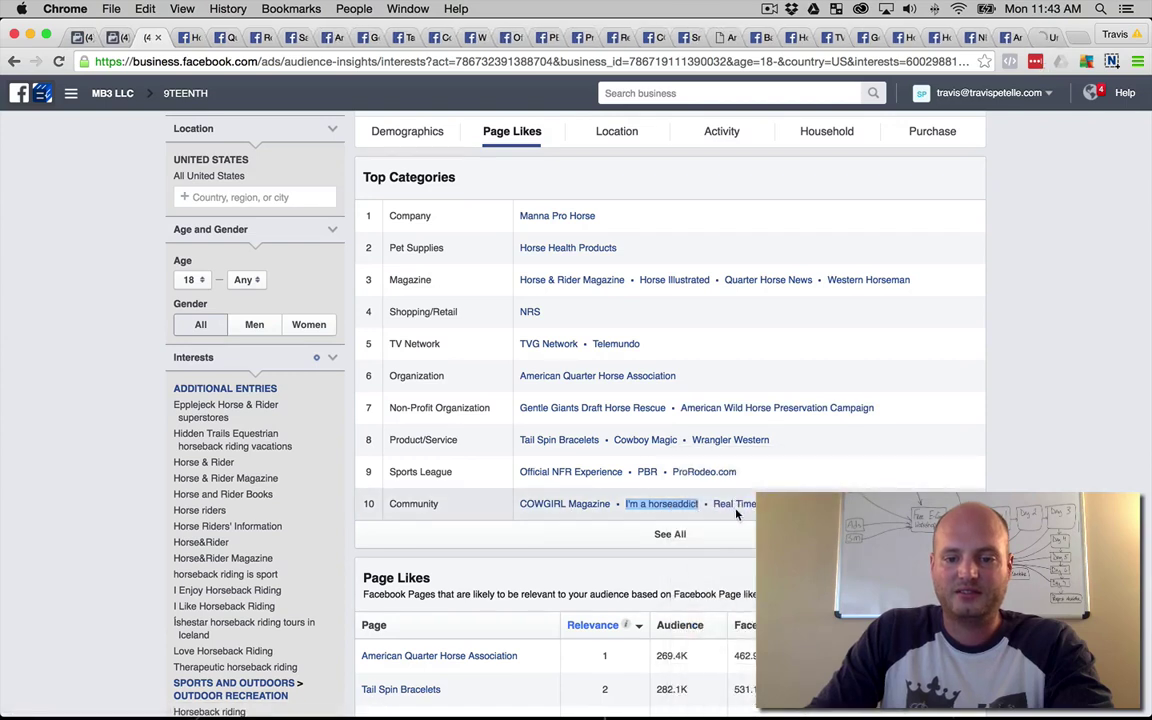
right_click(740, 504)
click(800, 457)
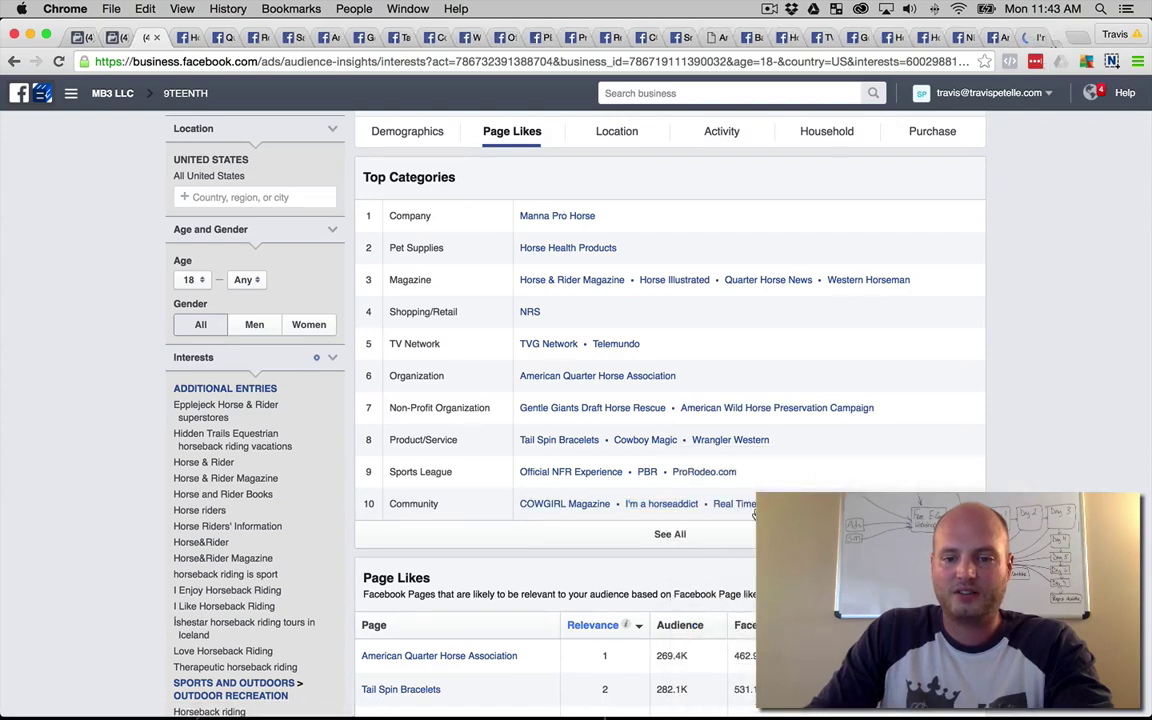
right_click(740, 504)
click(808, 457)
scroll(896, 418, down, 5)
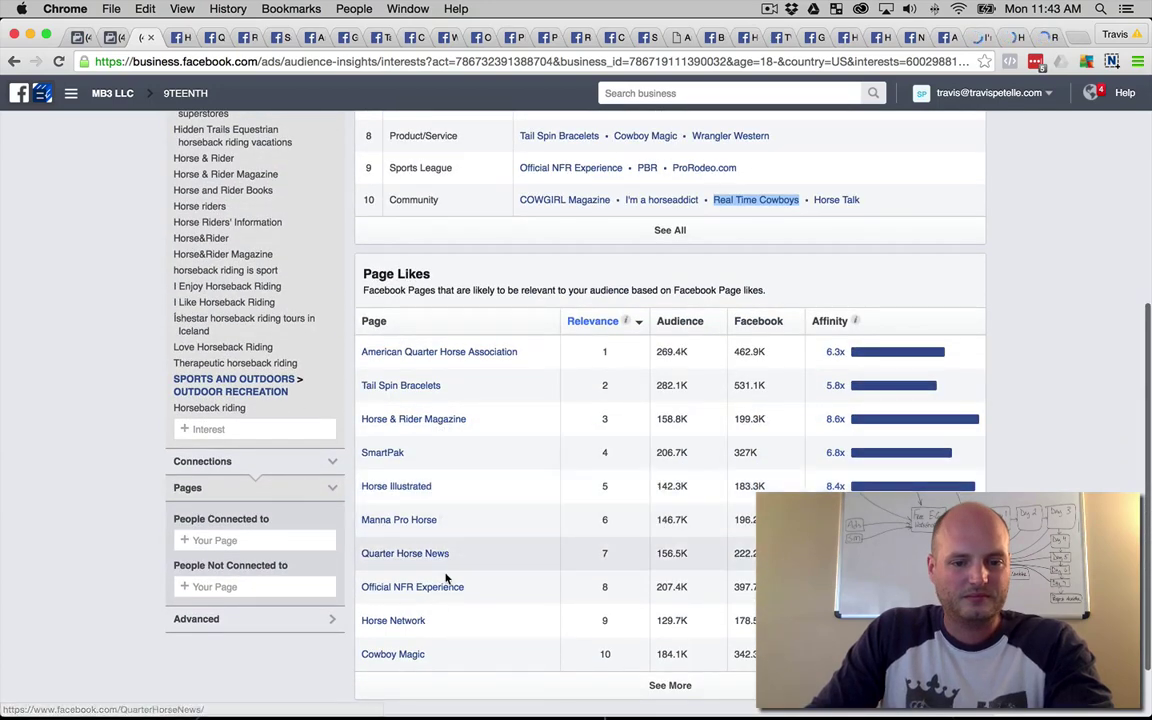
scroll(103, 450, up, 3)
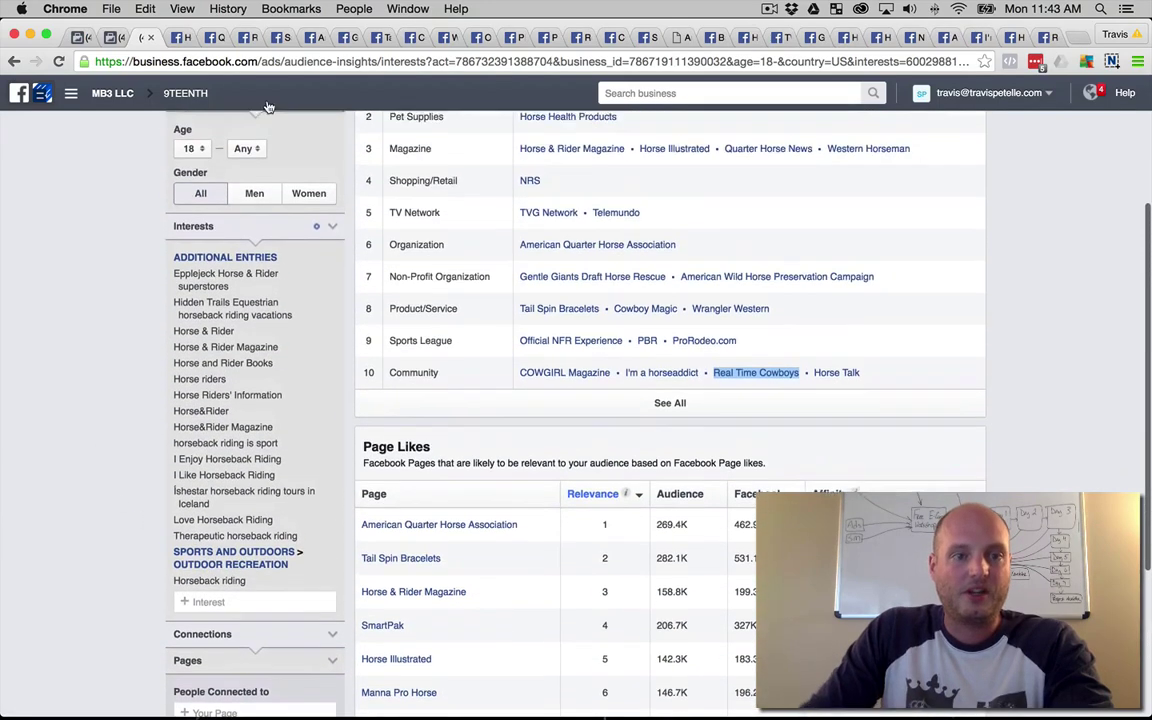
Step: Close the Horse & Rider Magazine and Quarter Horse News tabs; add American Quarter Horse and its Association
click(183, 40)
click(184, 38)
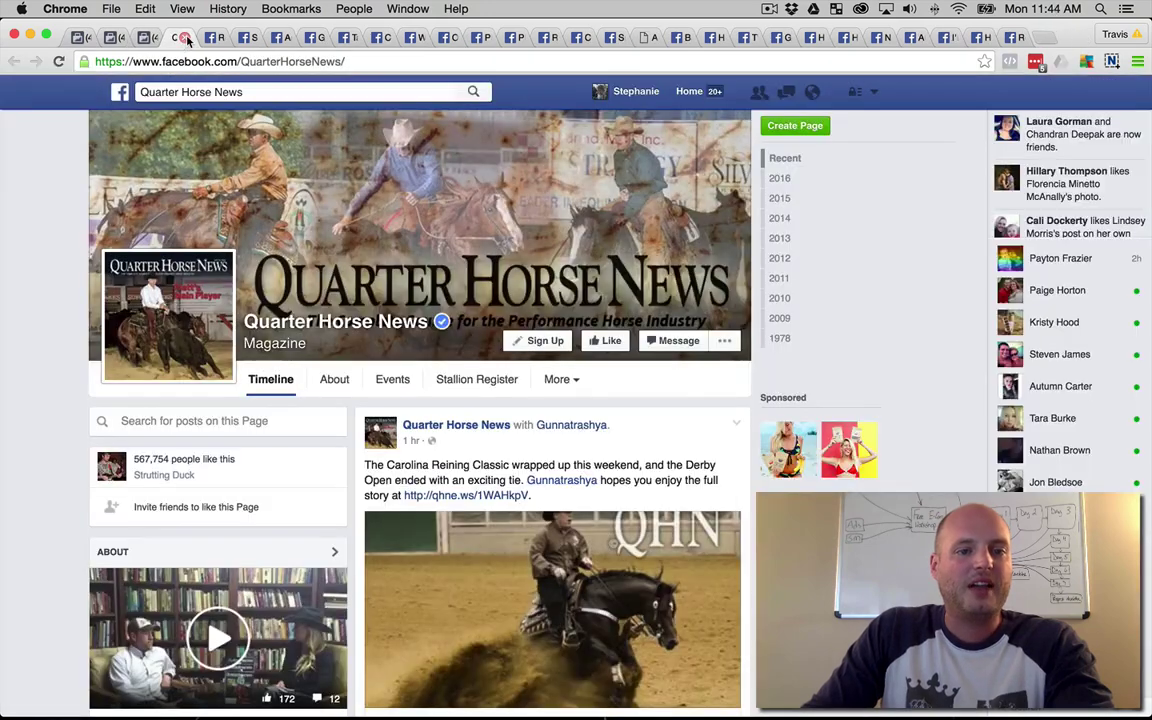
click(184, 38)
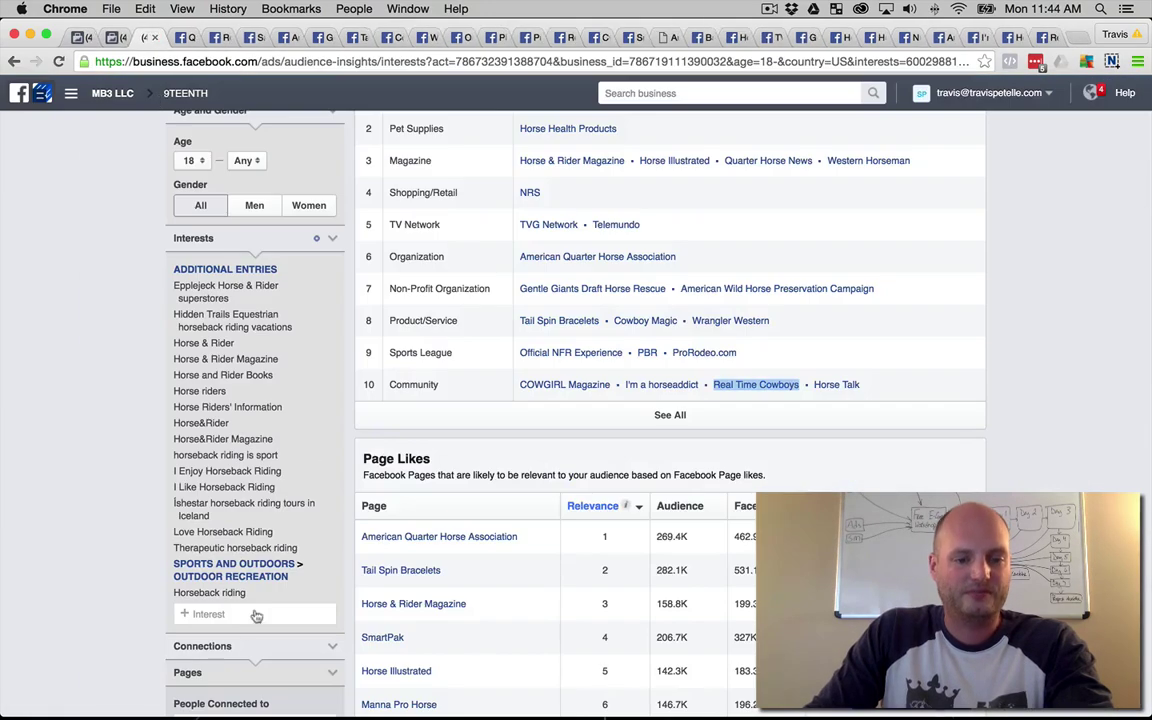
click(250, 618)
text(quarter hor)
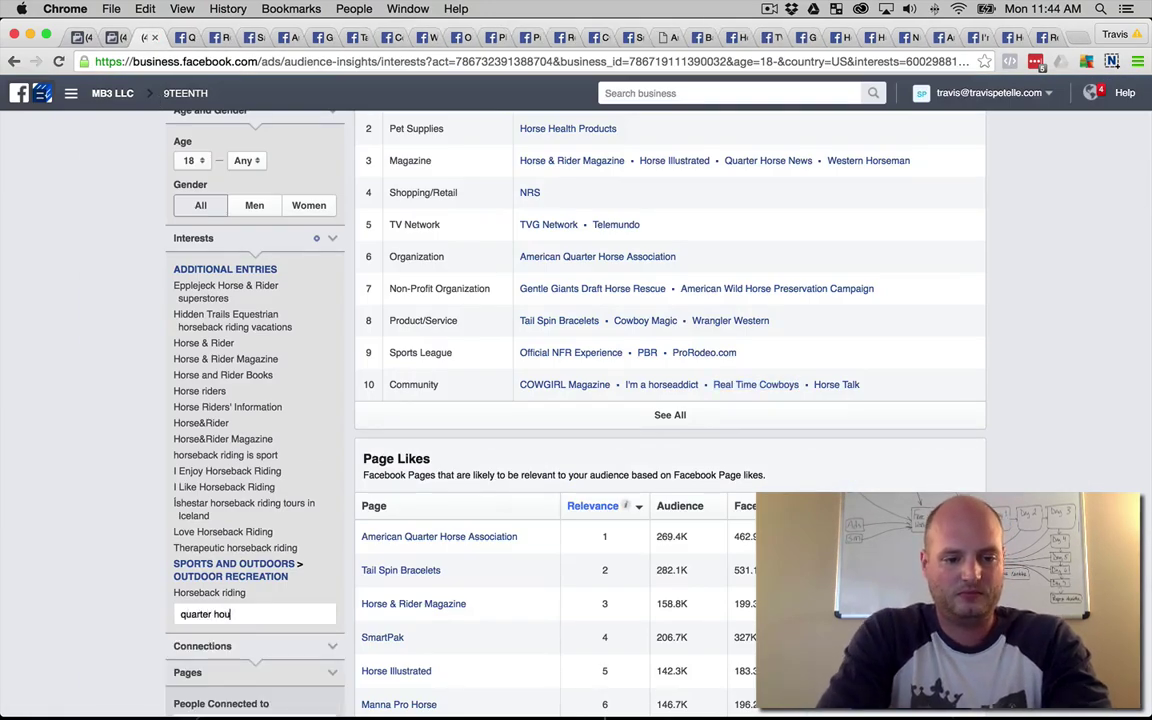
text(se)
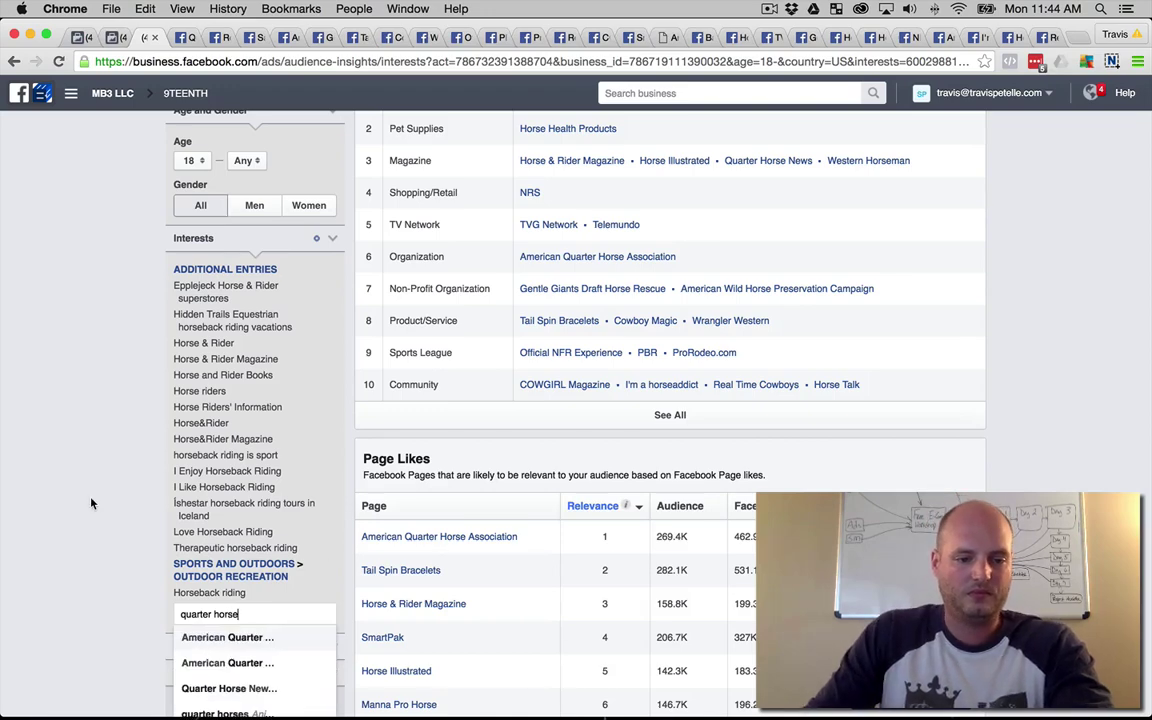
scroll(120, 480, down, 3)
scroll(230, 560, down, 2)
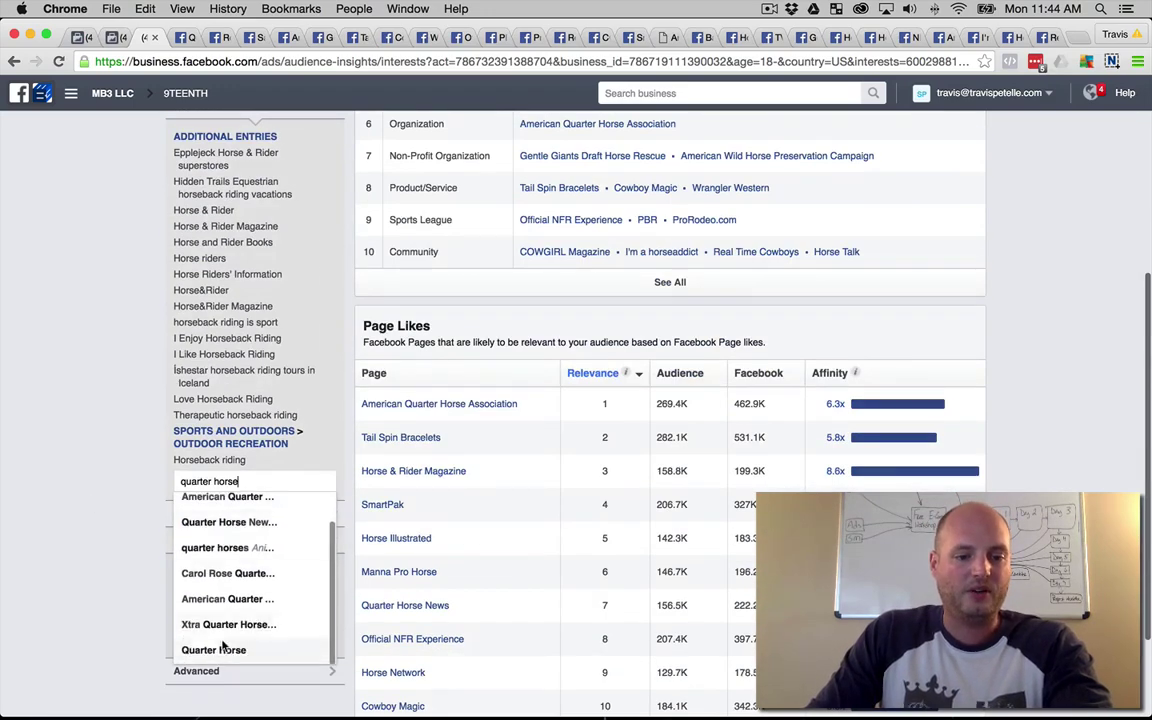
scroll(222, 585, up, 1)
click(228, 512)
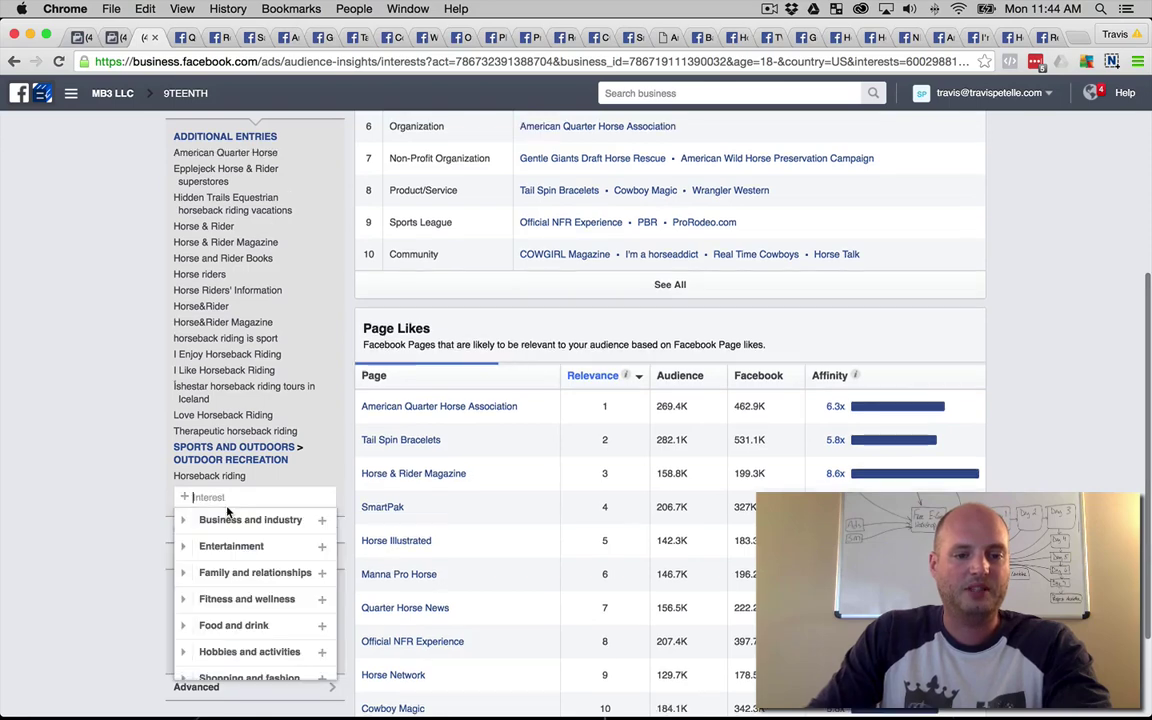
text(quarter horse)
click(228, 514)
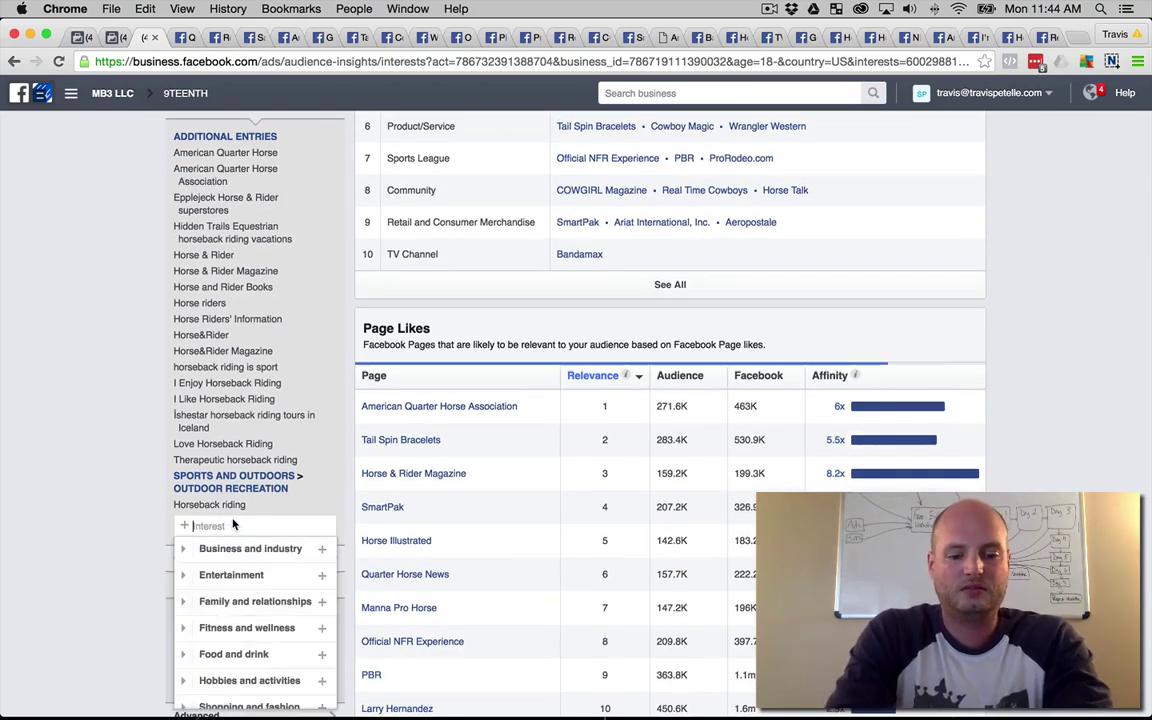
Step: Add Quarter Horse News, quarter horses, Carol Rose, Hall of Fame, Xtra Quarter Horses and Quarter Horse
text(quarter horse n)
click(229, 549)
text(quarter horse)
click(214, 563)
text(quarter ho)
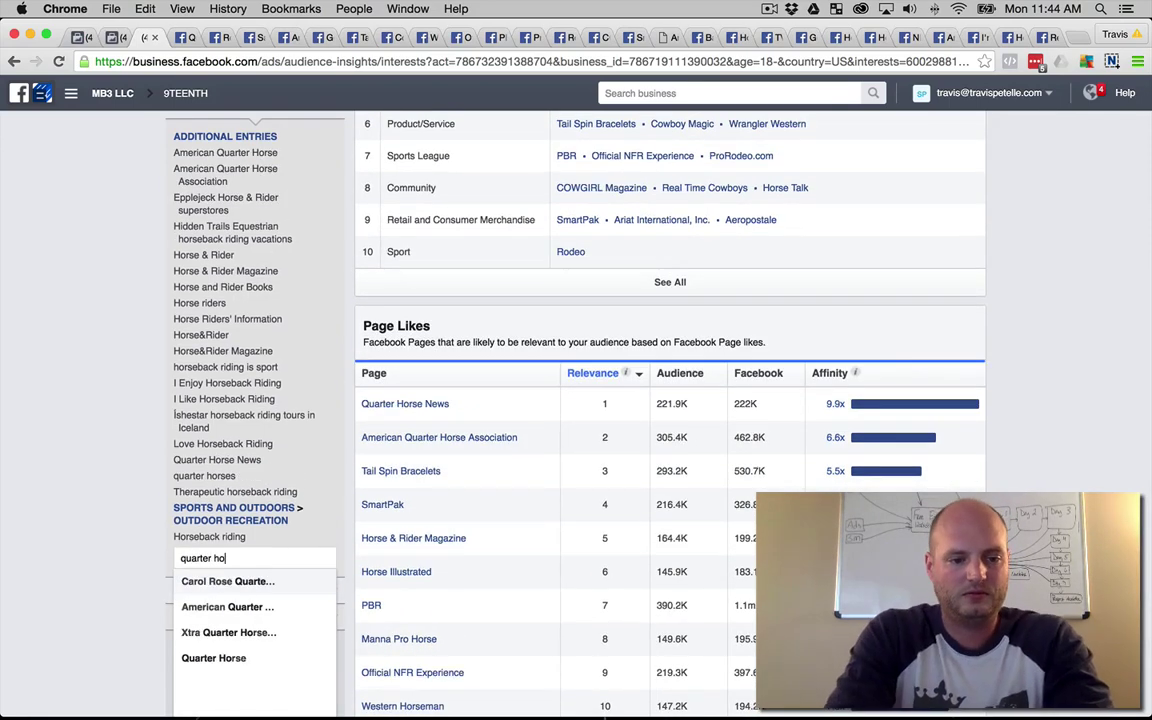
click(228, 581)
text(quarter horse)
click(230, 594)
text(quarter horse)
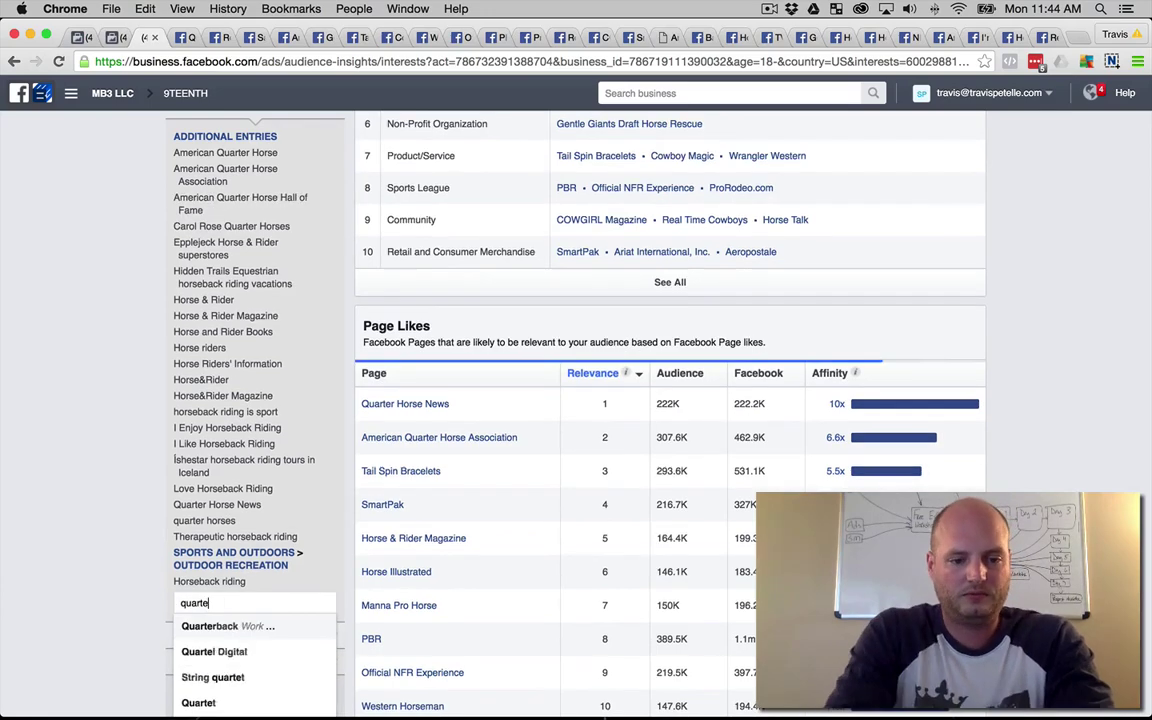
click(219, 620)
text(quarter horse)
click(208, 645)
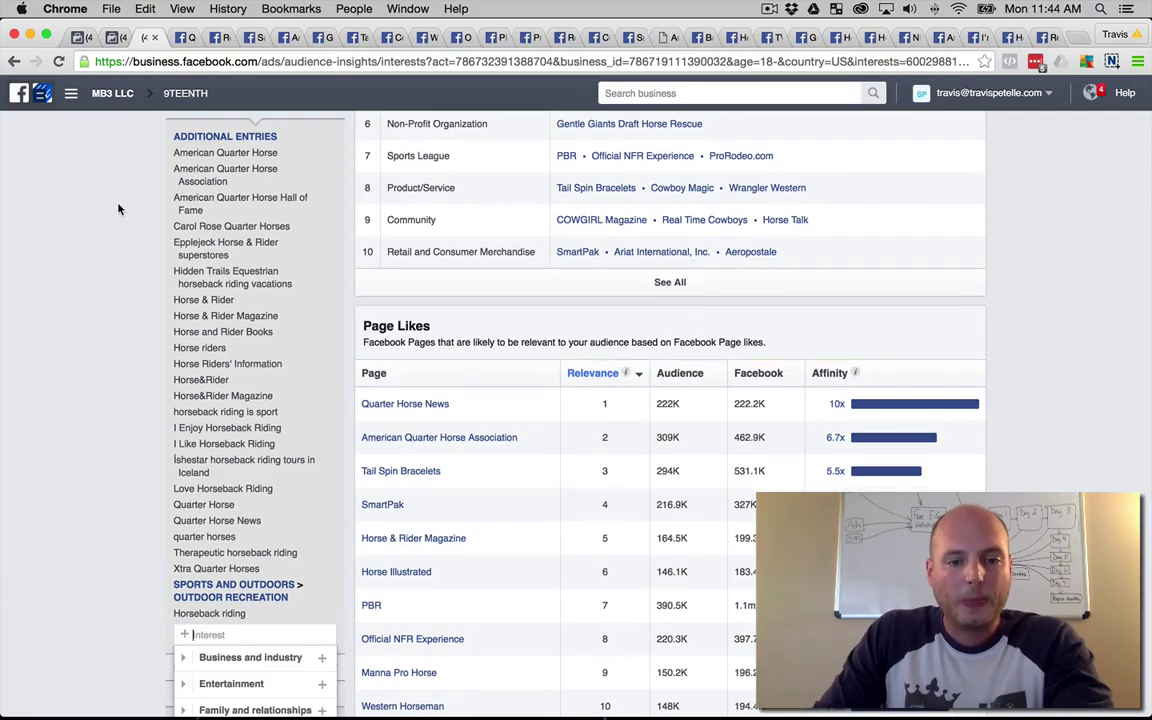
Step: Open the Barrel racing page in a new tab and scroll through the results
scroll(120, 210, up, 3)
scroll(120, 210, up, 1)
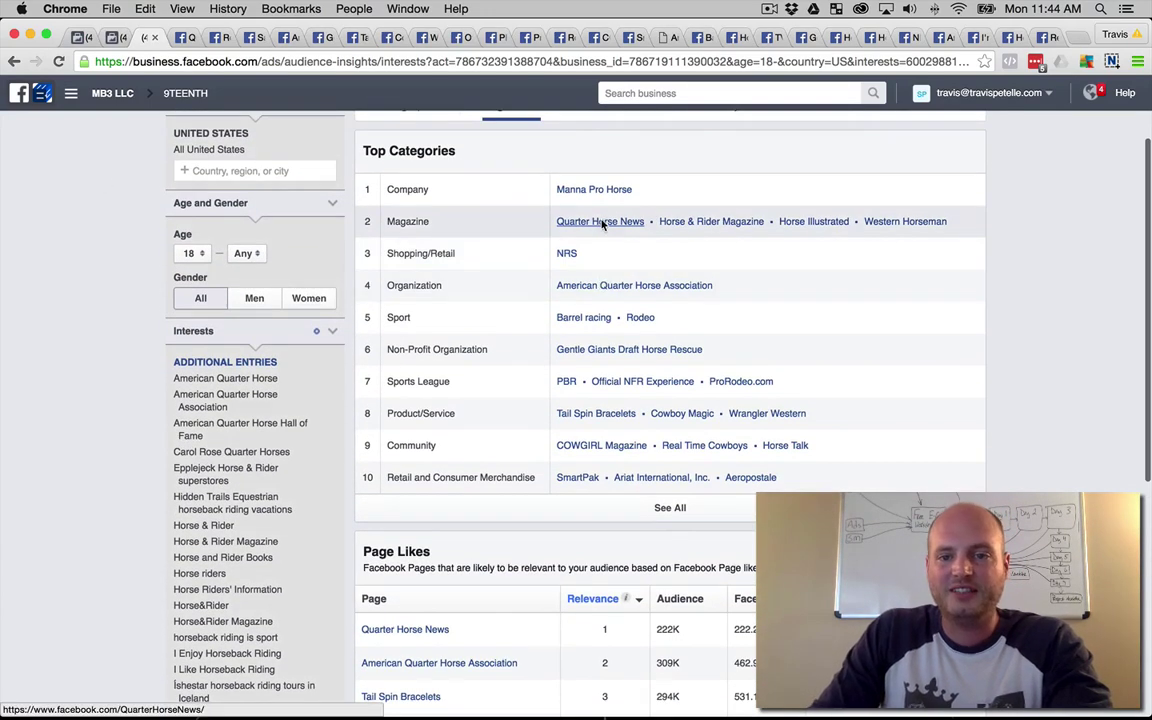
right_click(590, 318)
click(610, 325)
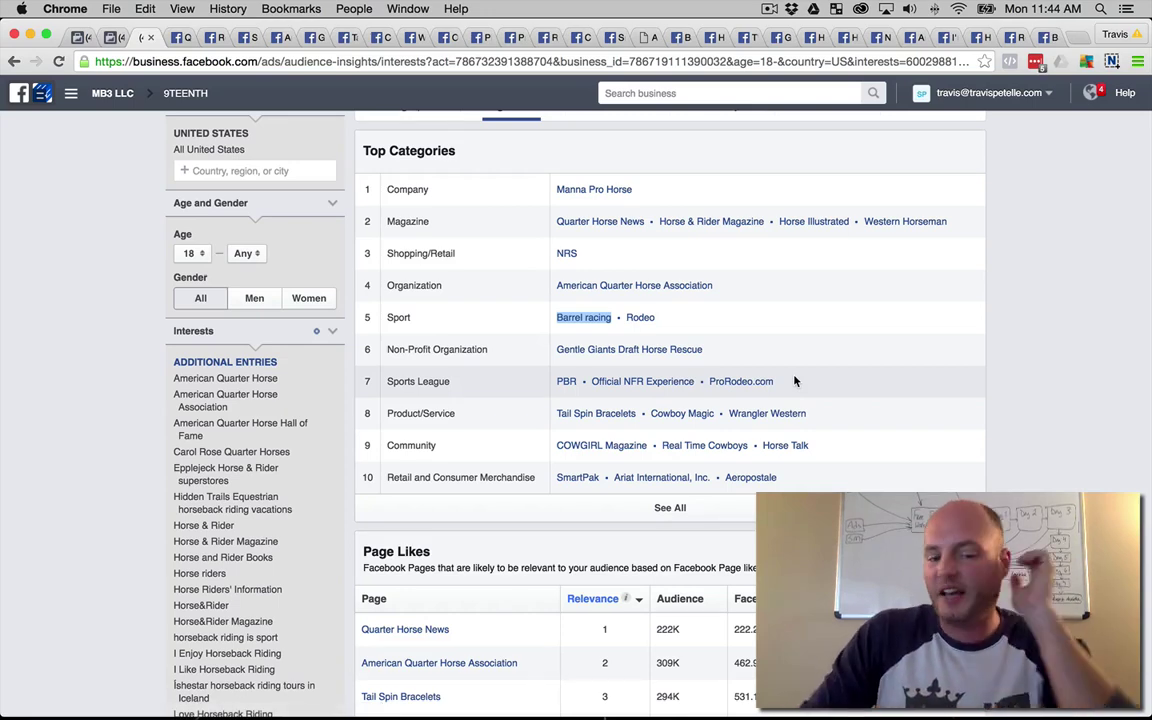
scroll(799, 374, down, 1)
scroll(806, 366, down, 5)
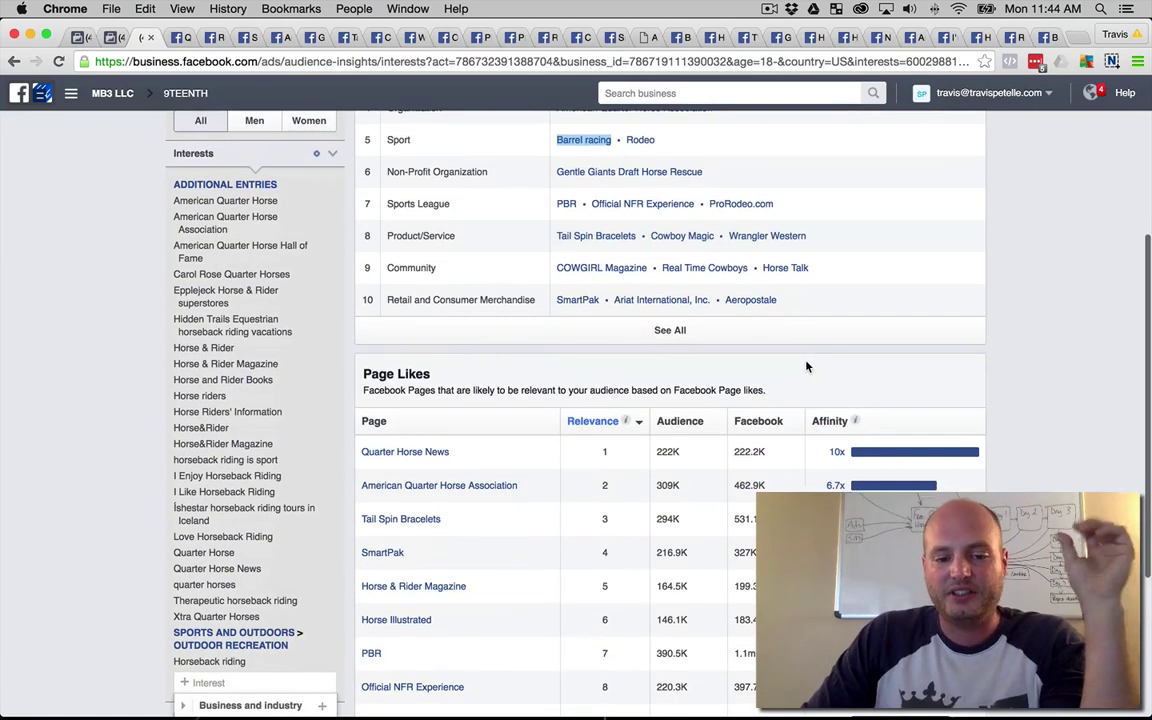
scroll(1095, 477, down, 1)
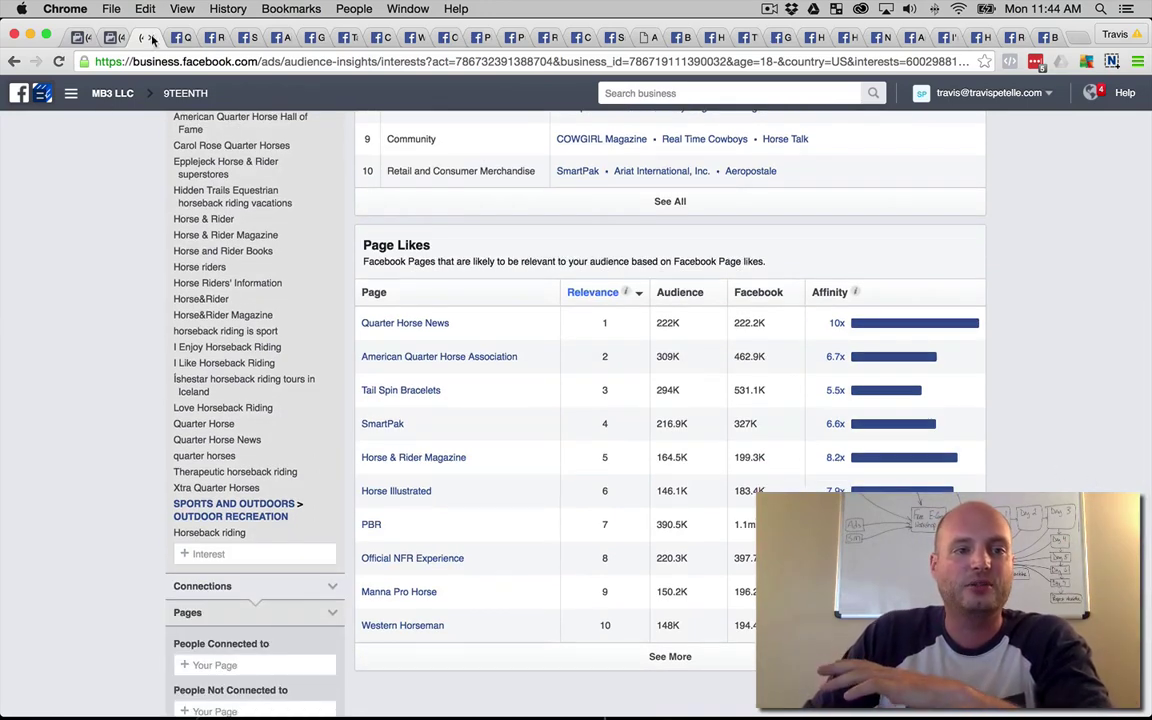
Step: Glance at the Quarter Horse News and Rodeo News tabs, then add Rodeo News as an interest
click(183, 39)
click(167, 38)
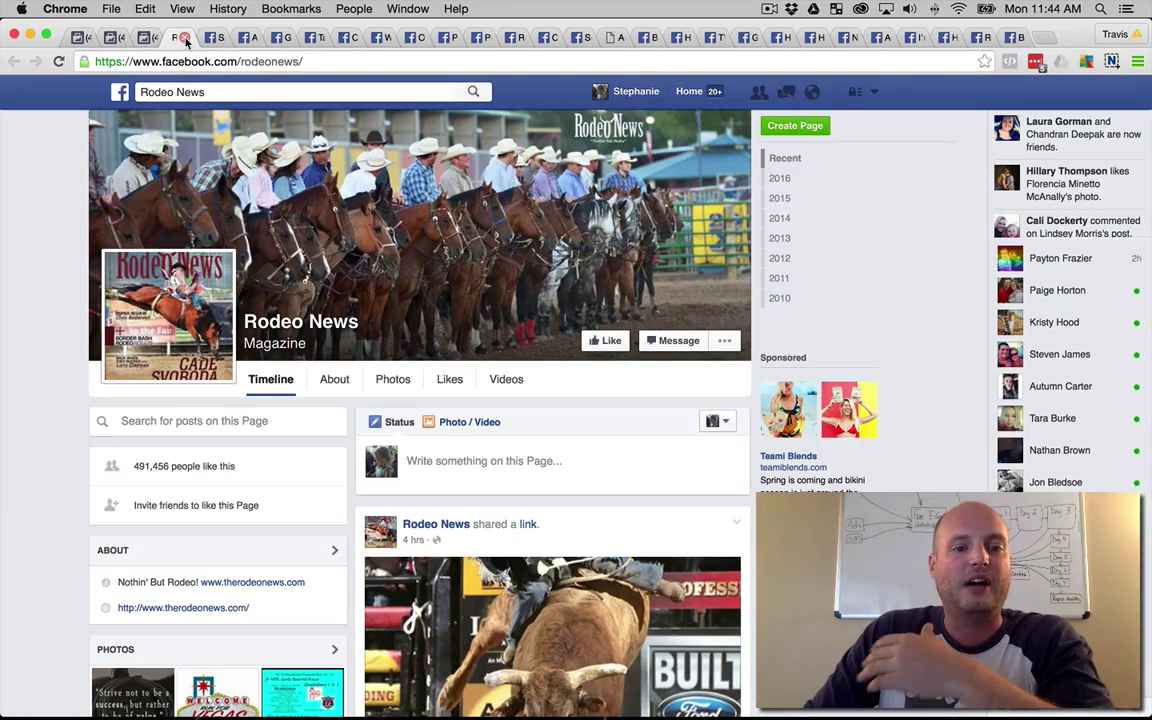
click(138, 38)
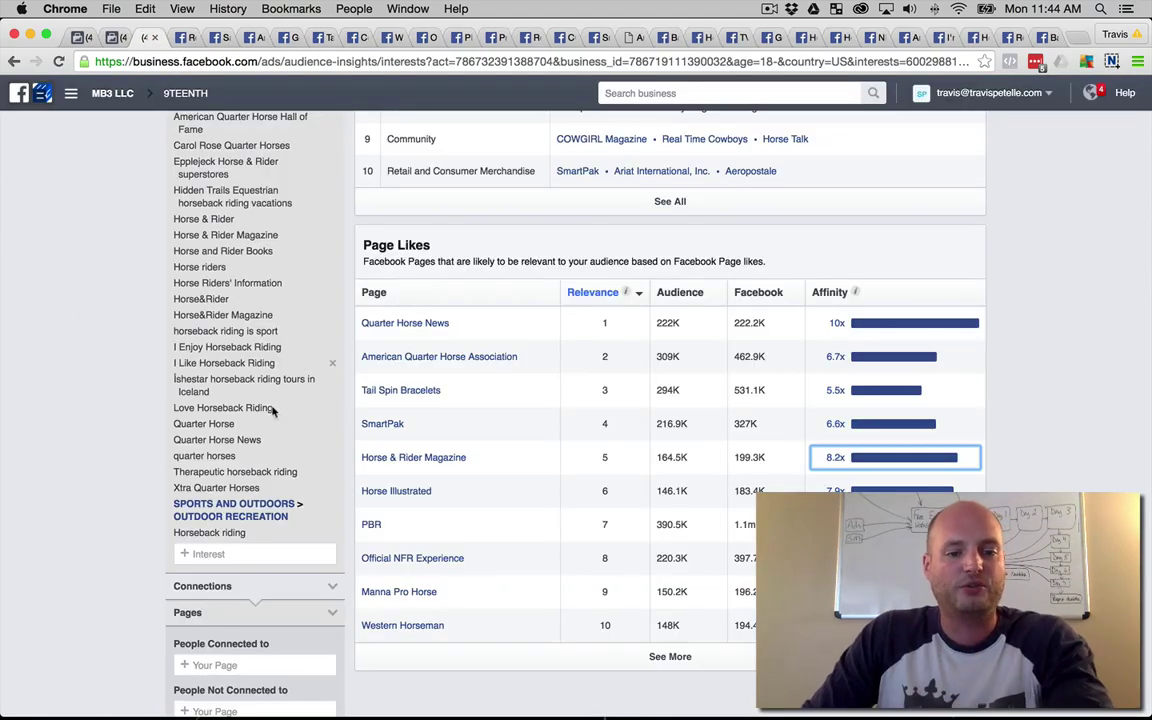
click(249, 556)
text(rodeo news)
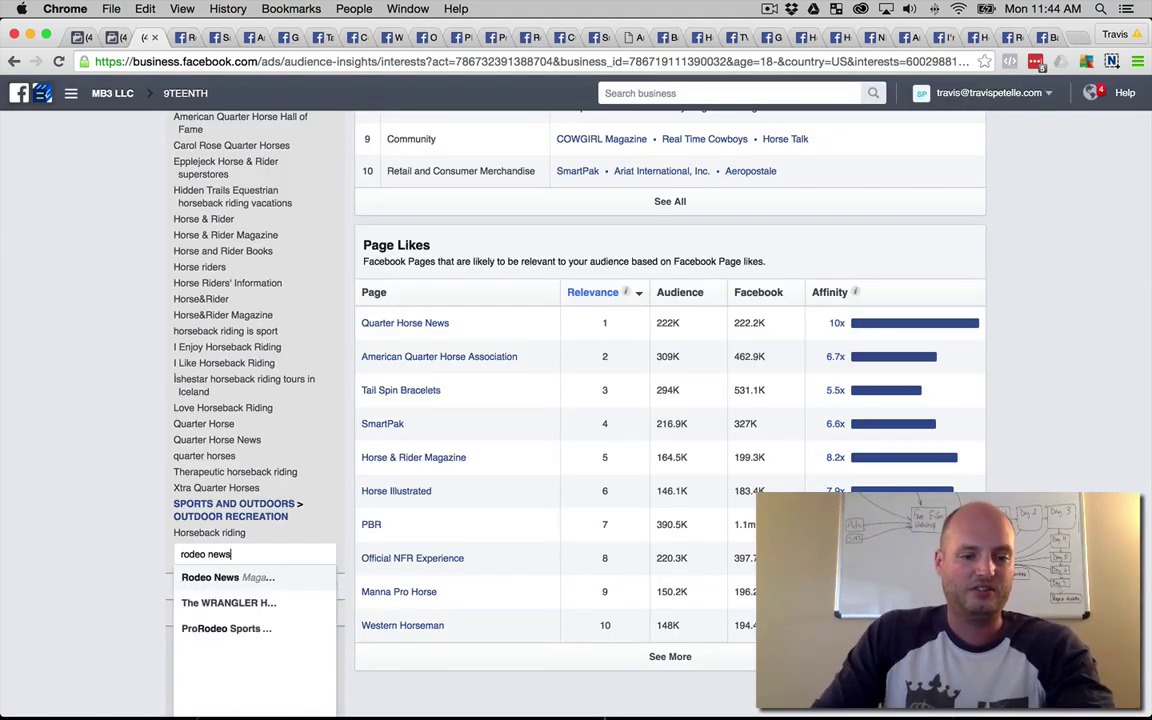
click(235, 578)
Step: Close the Rodeo News page and add Saddled and Ready as an interest
click(187, 38)
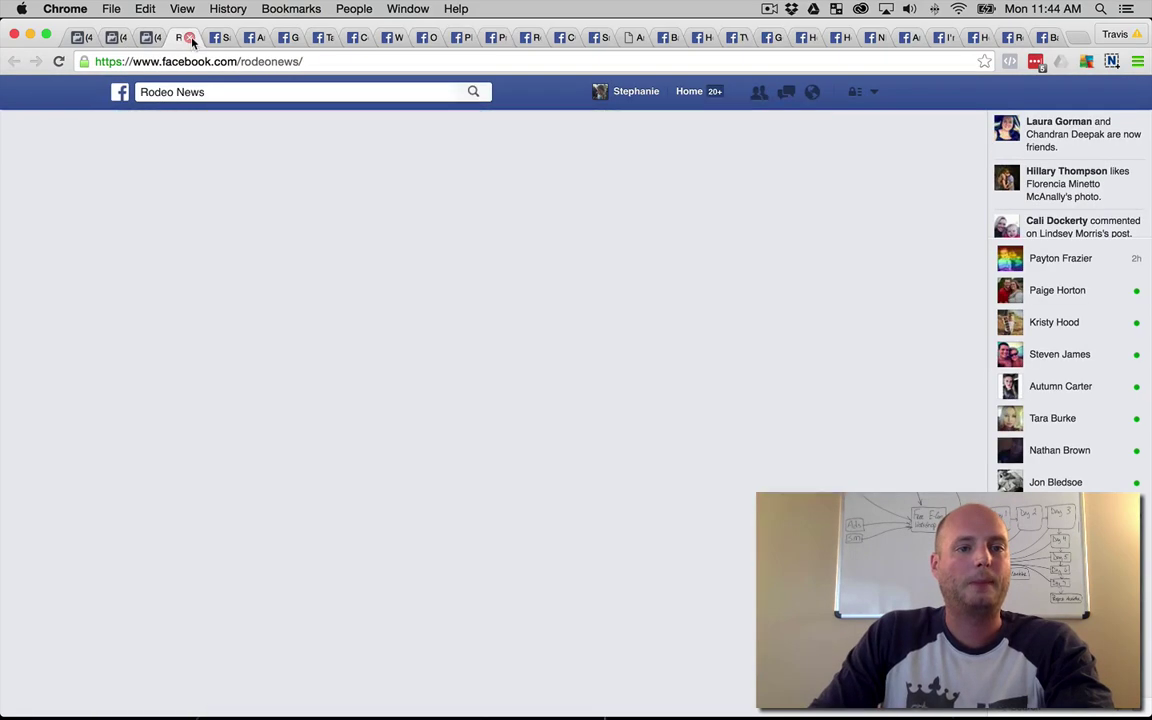
click(190, 38)
click(146, 37)
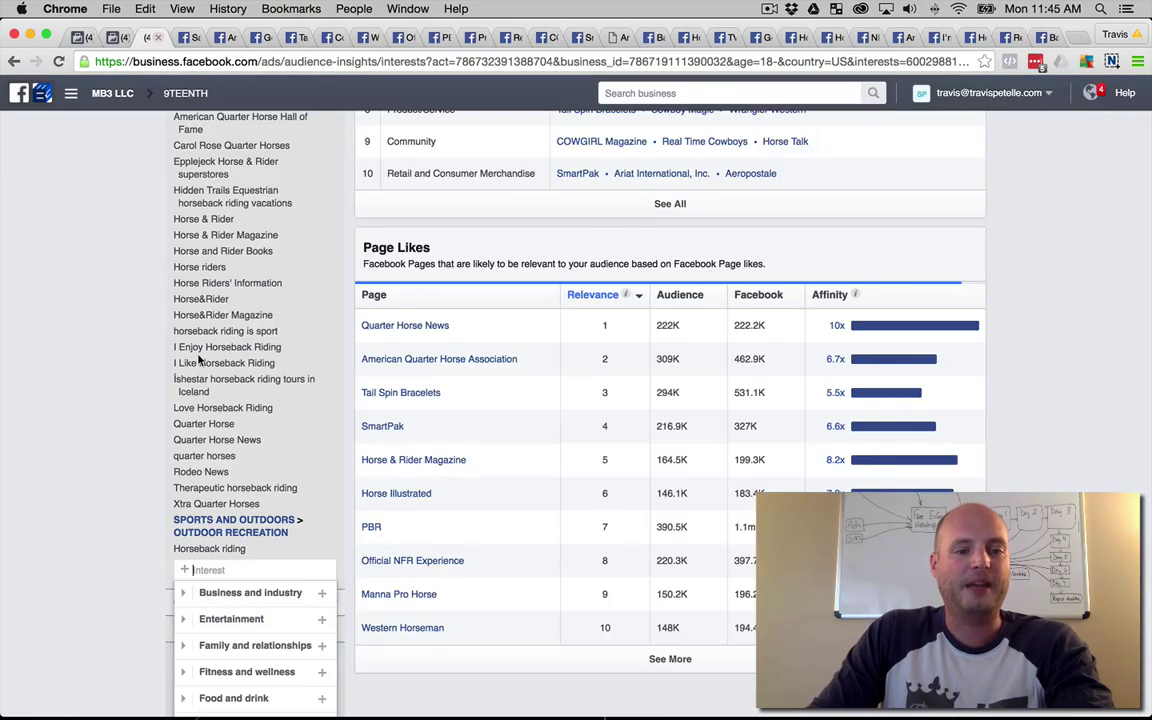
text(saddled and re)
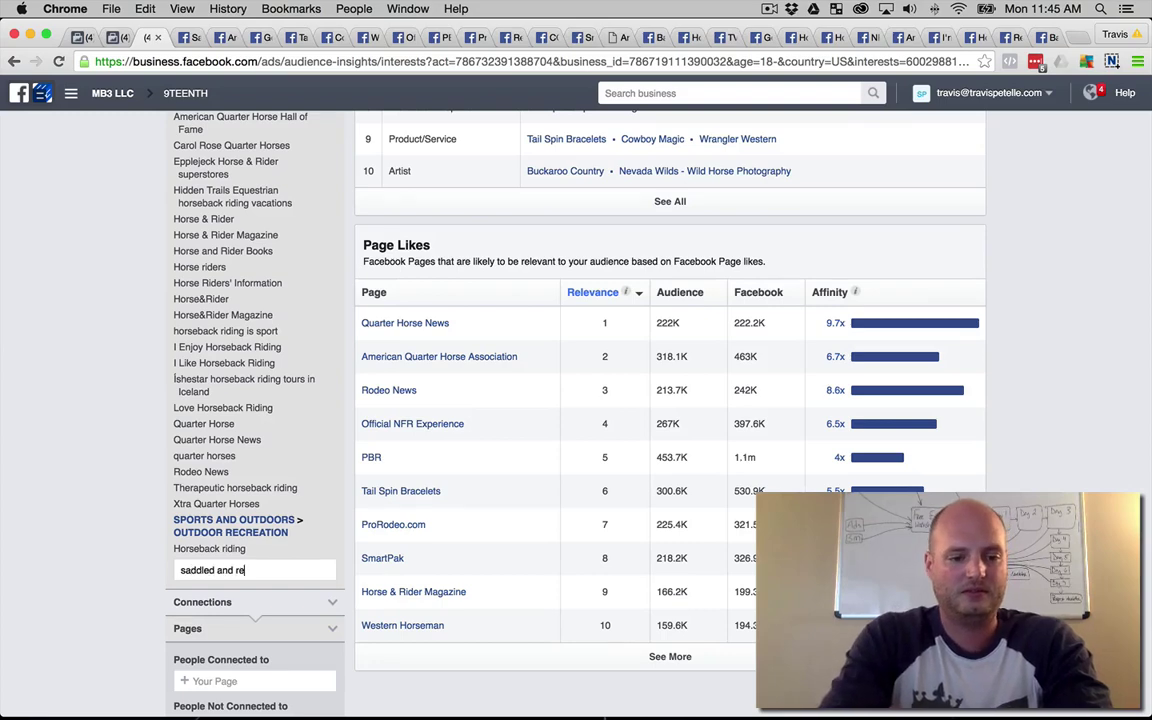
text(ady)
click(239, 597)
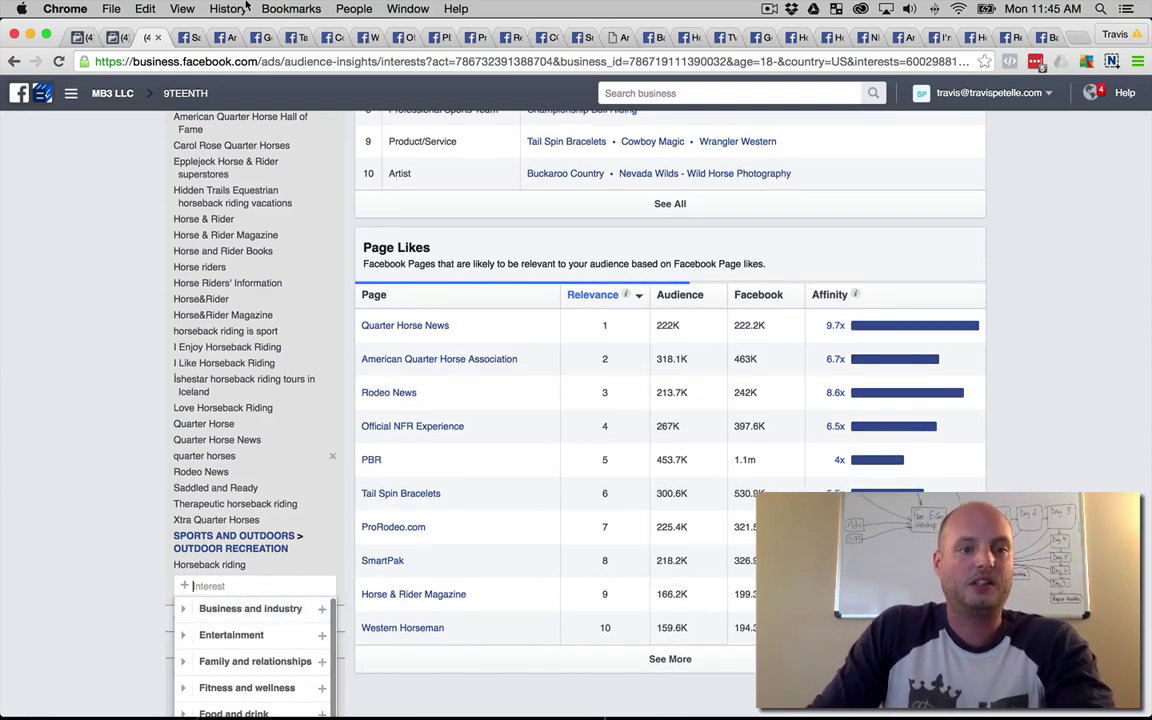
Step: Close the Saddled and Ready and American Quarter Horse Association page tabs
click(181, 38)
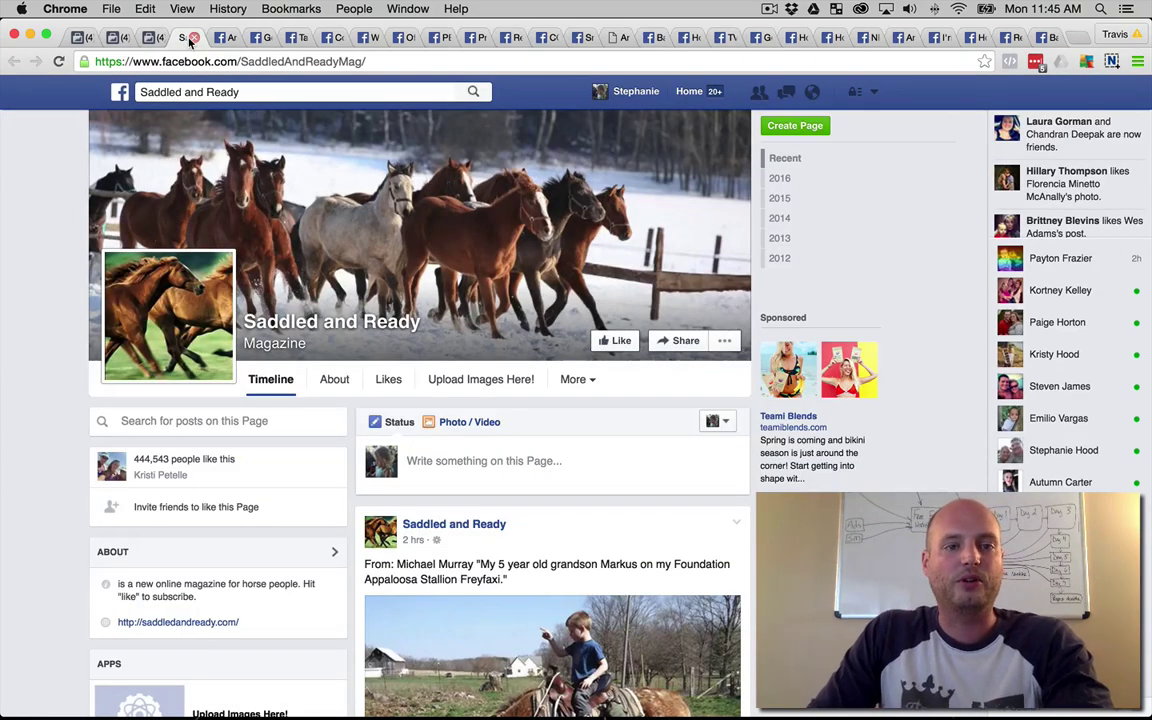
click(192, 39)
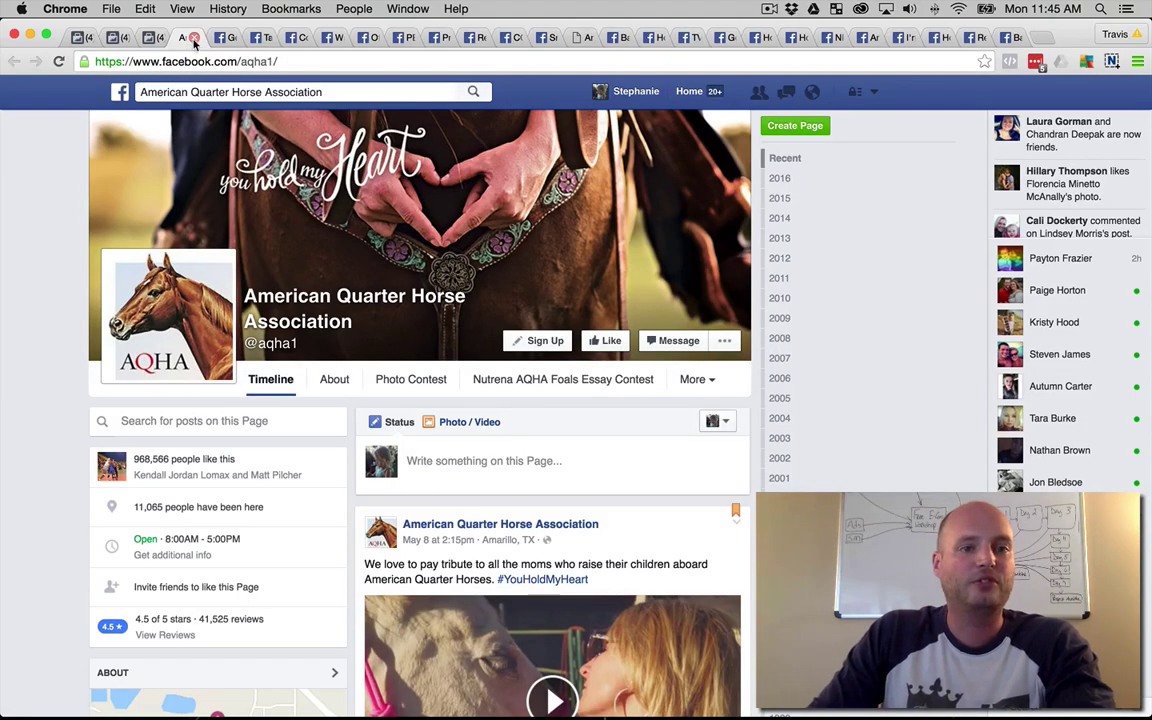
click(148, 37)
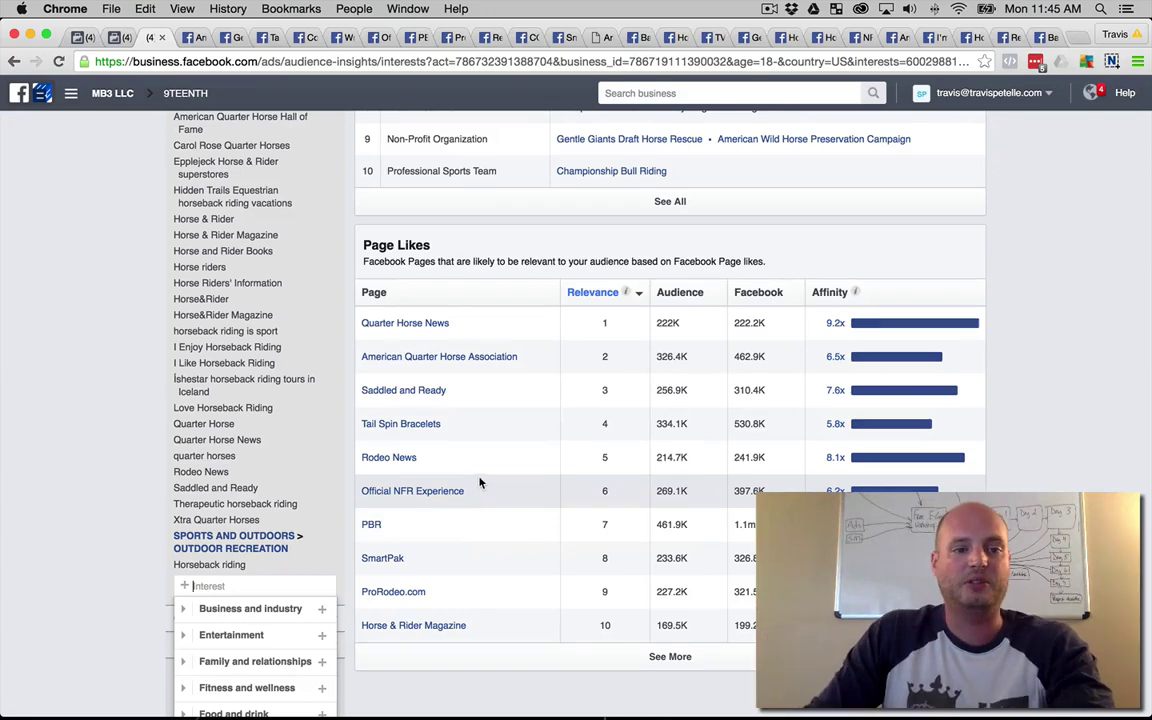
scroll(64, 303, up, 5)
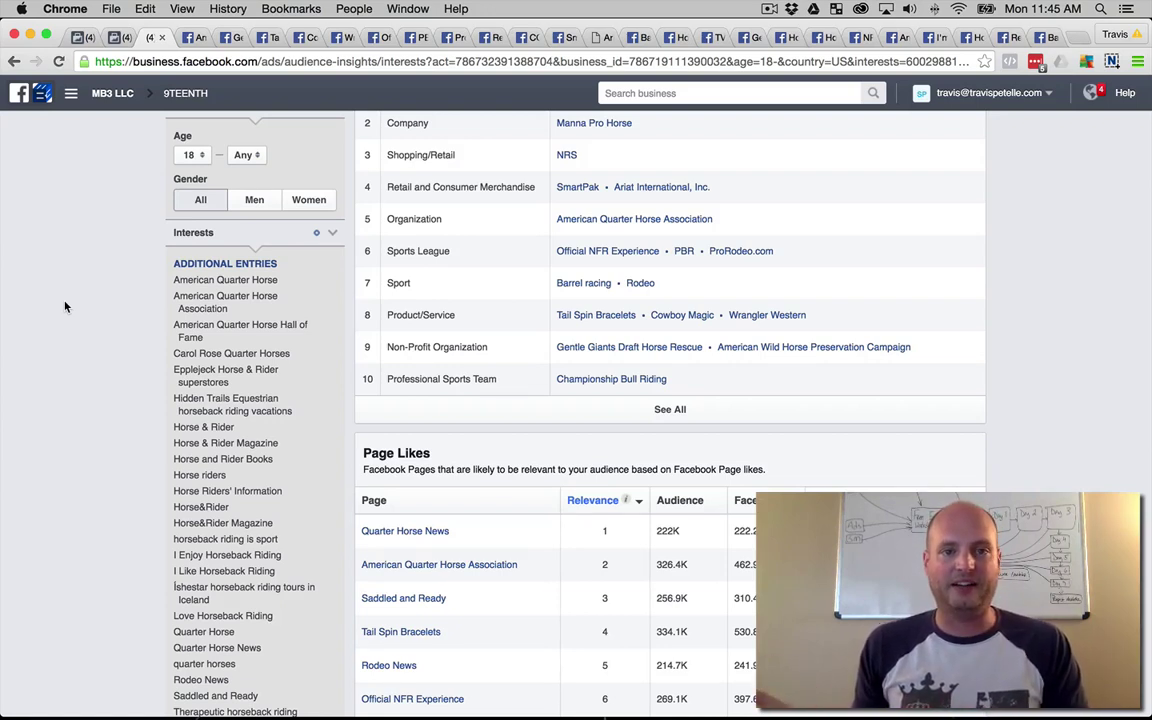
click(207, 37)
click(199, 38)
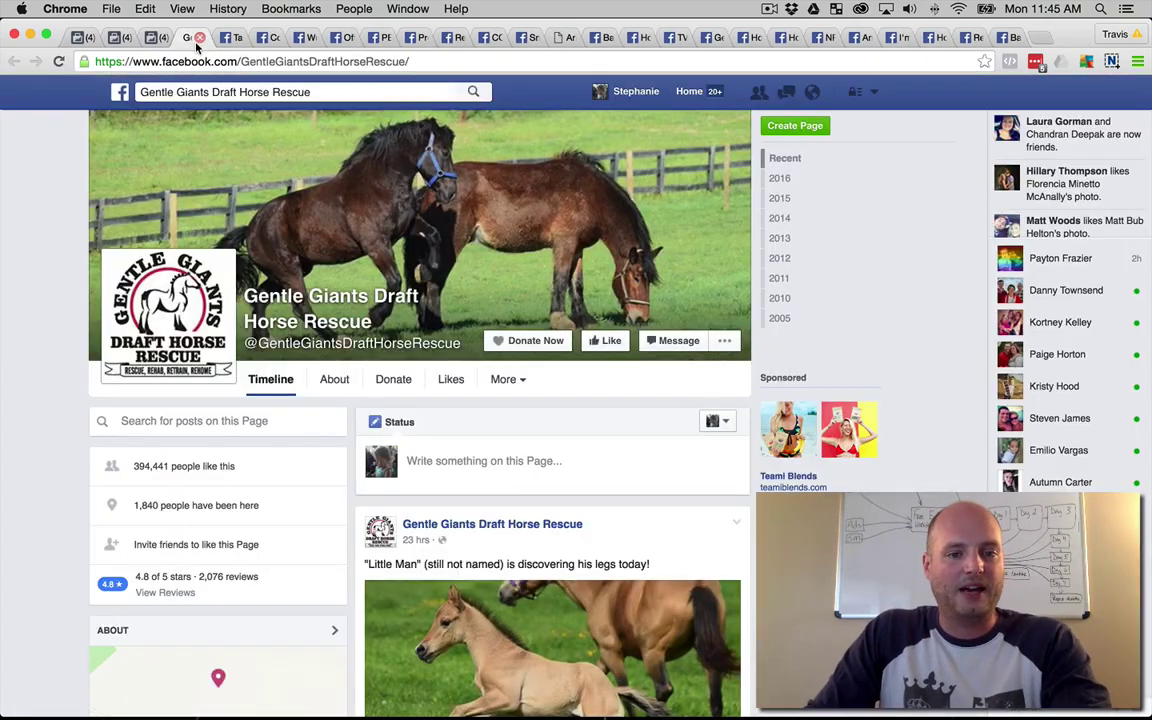
click(158, 37)
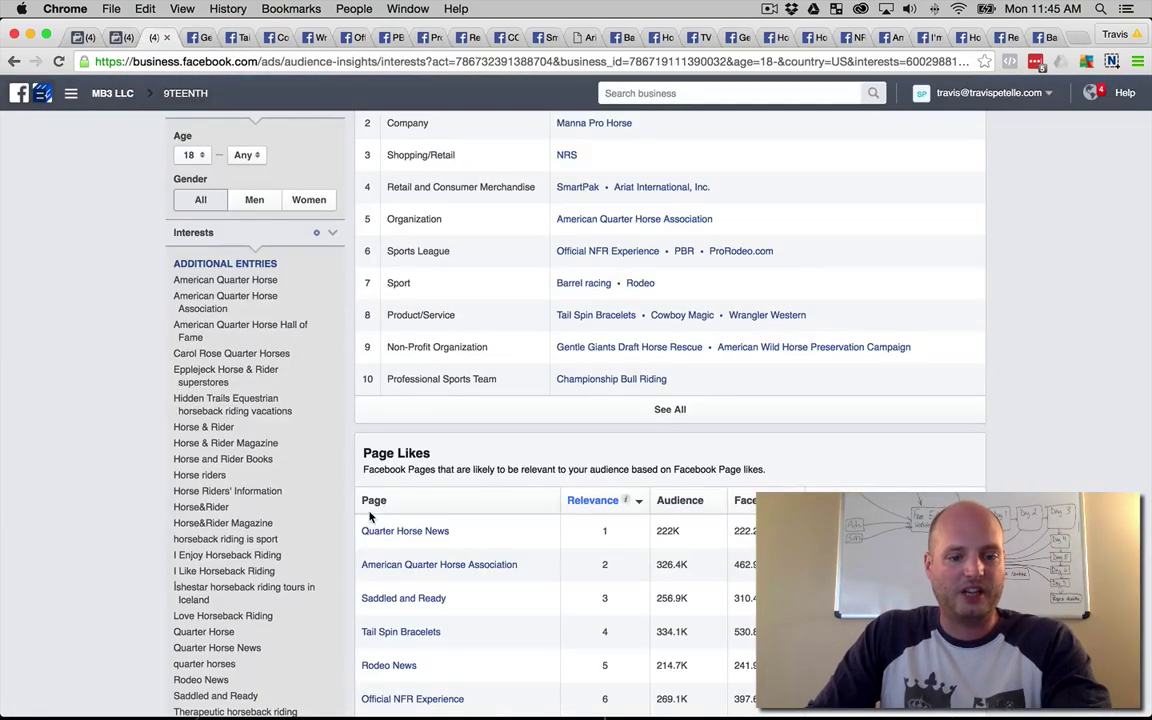
scroll(239, 450, down, 5)
Step: Add Gentle Giants Draft Horse Rescue as an interest and close its page tab
text(gentle)
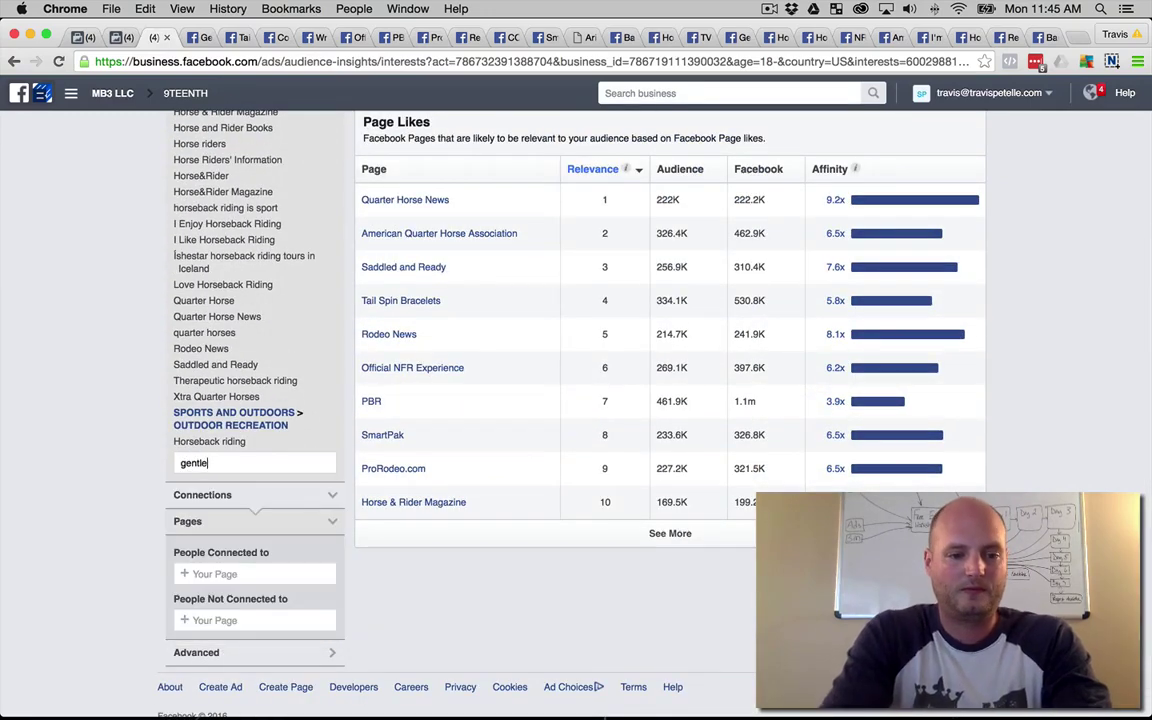
text( giants)
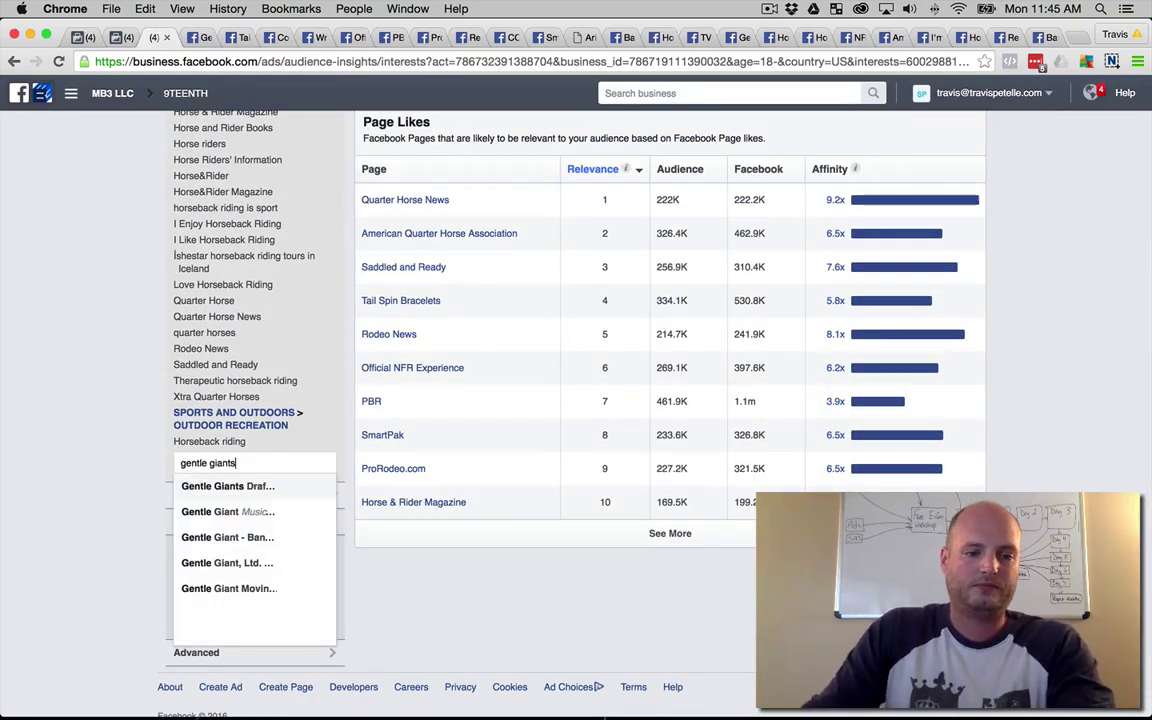
click(258, 487)
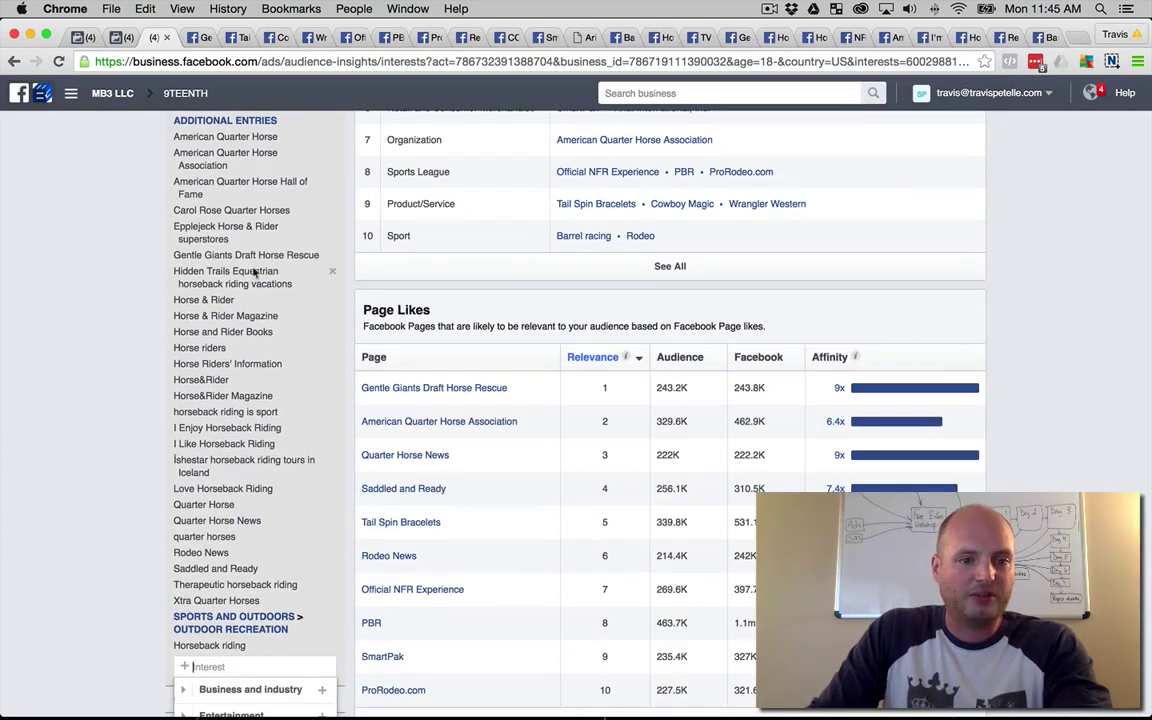
scroll(480, 285, up, 5)
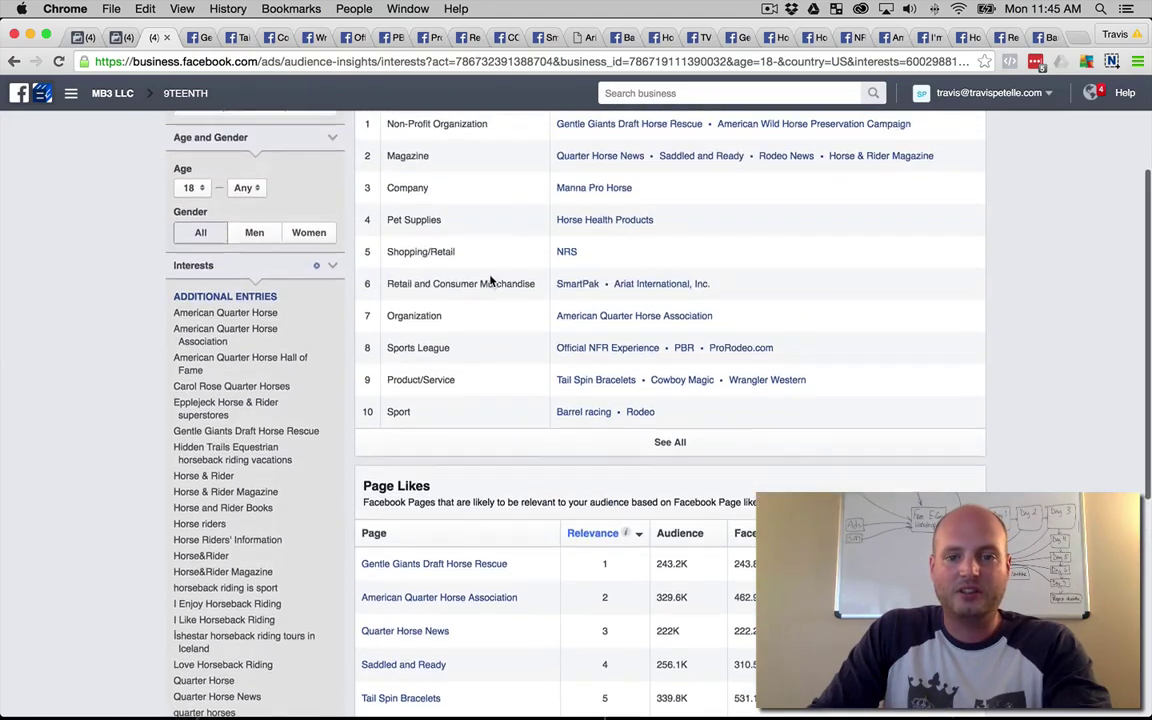
key(ctrl+Tab)
key(super+w)
key(ctrl+shift+Tab)
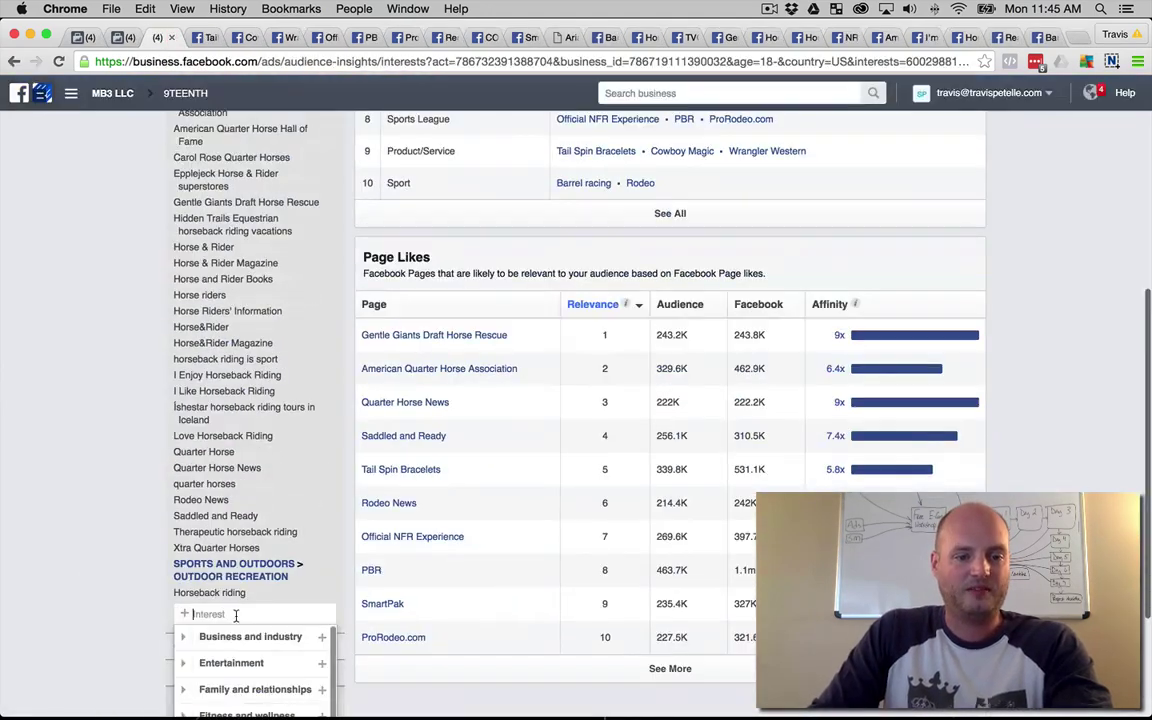
Step: Add Tail Spin Bracelets and Cowboy Magic as interests, closing the Tail Spin Bracelets page
text(tailspin bracelet)
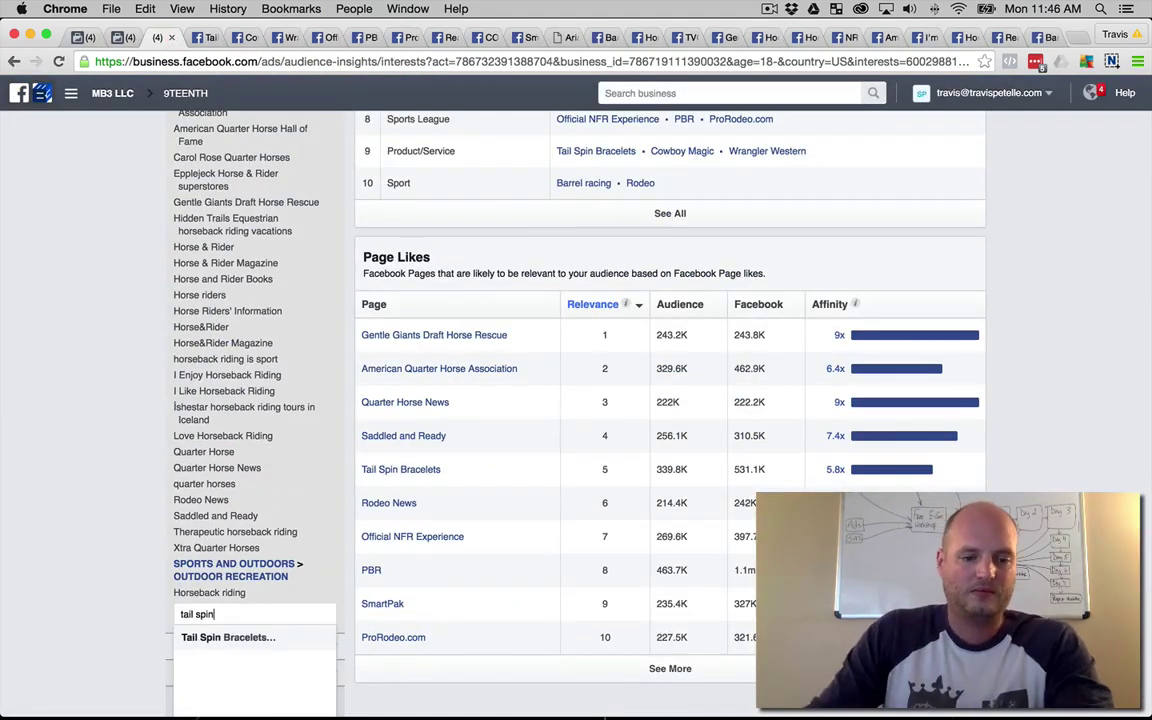
key(Return)
key(ctrl+Tab)
key(super+w)
key(ctrl+shift+Tab)
text(cowboy magic)
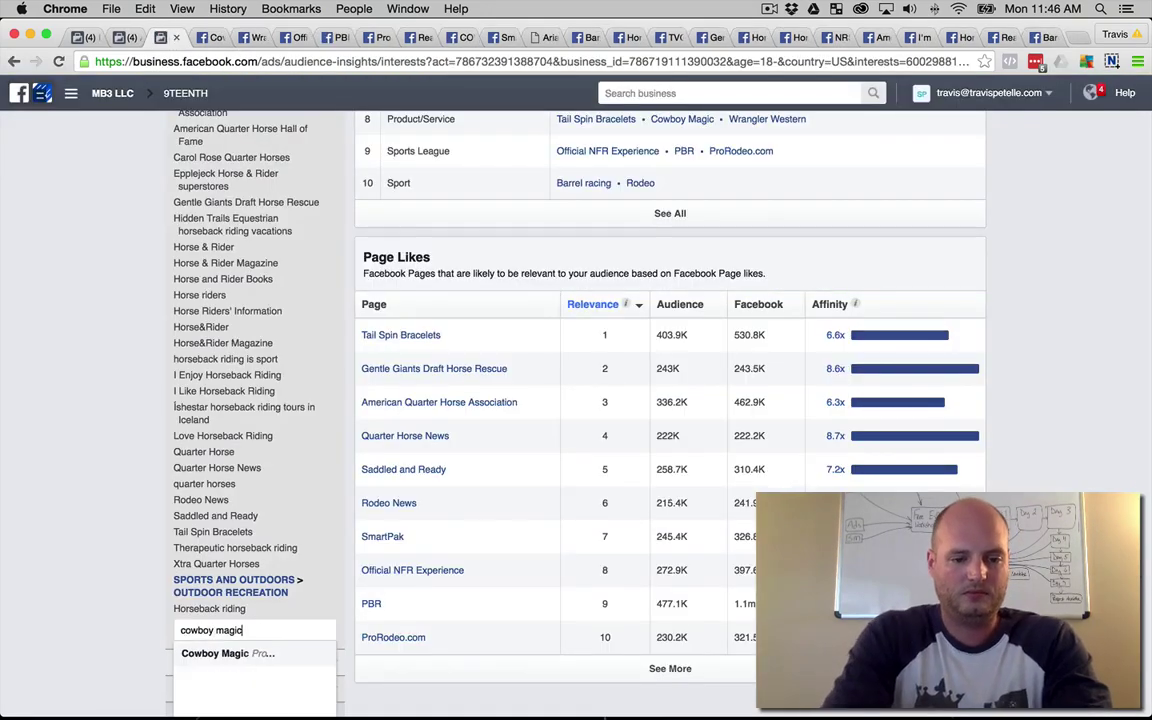
key(Return)
key(ctrl+Tab)
click(220, 38)
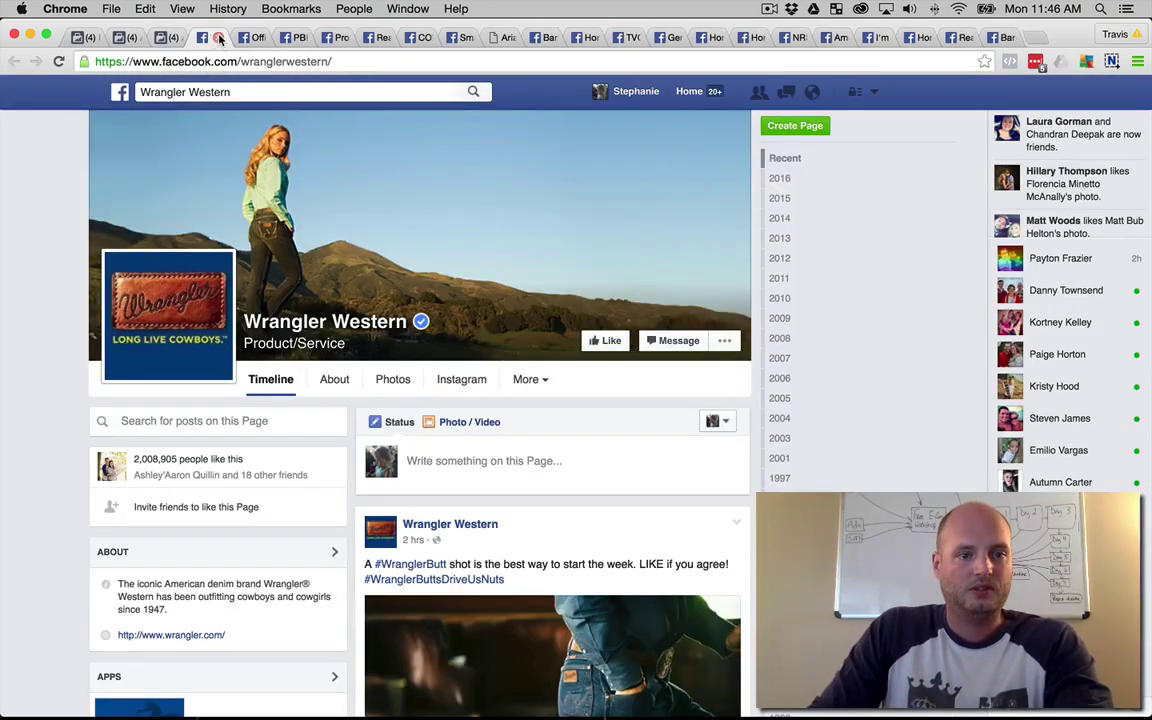
Step: Close the Wrangler Western tab, skim the Official NFR Experience page, and return to Audience Insights
click(220, 38)
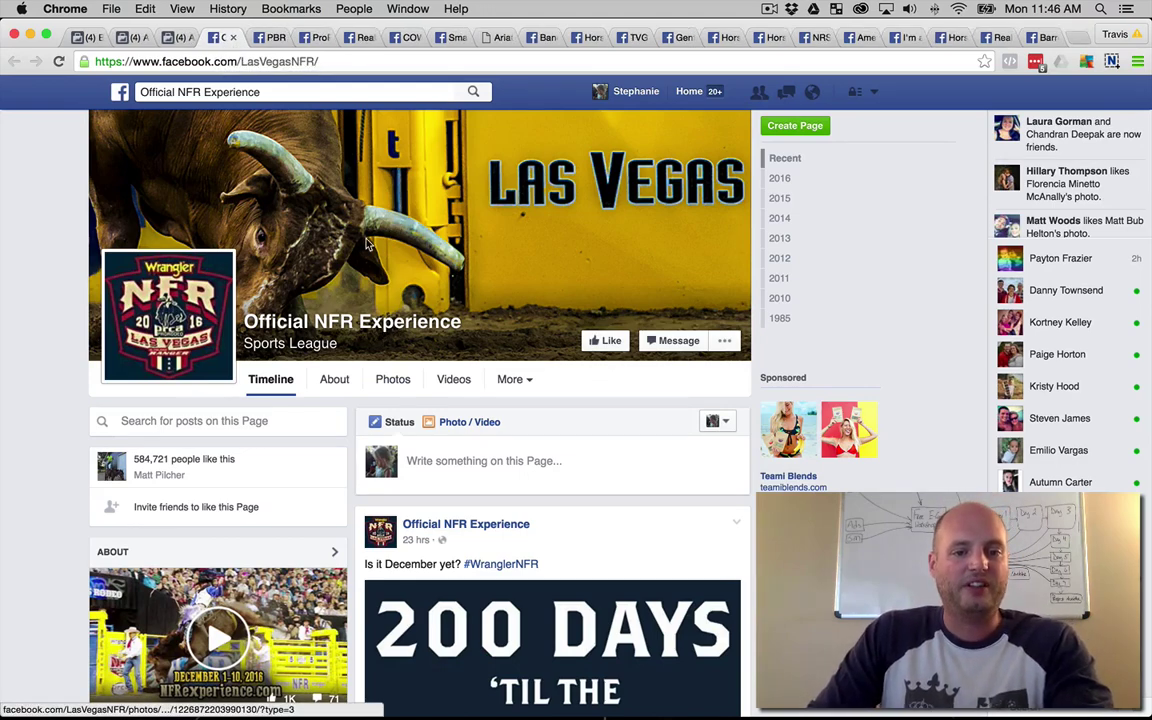
scroll(10, 290, down, 7)
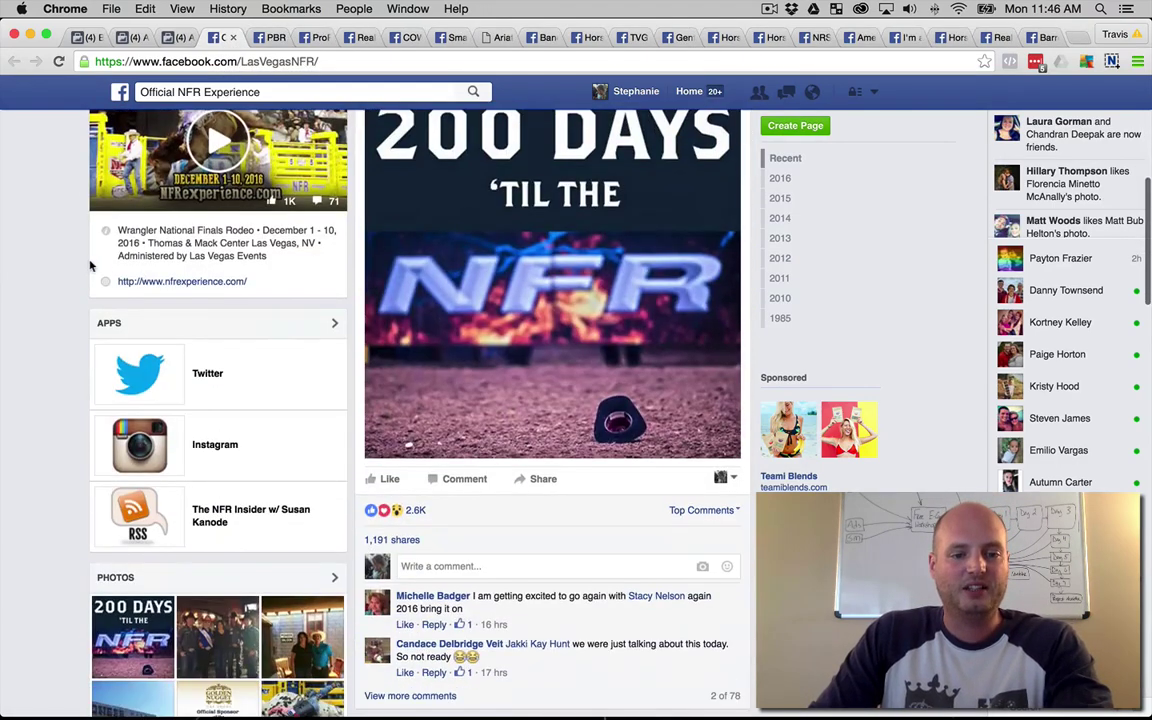
scroll(90, 264, up, 8)
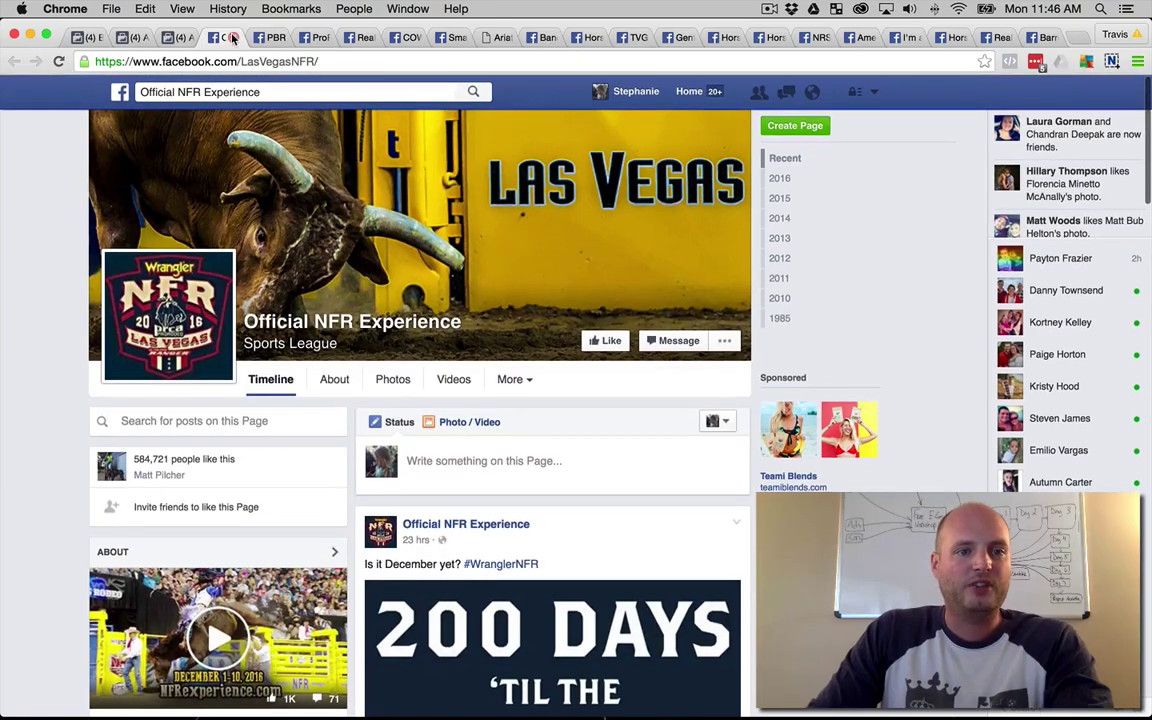
click(168, 37)
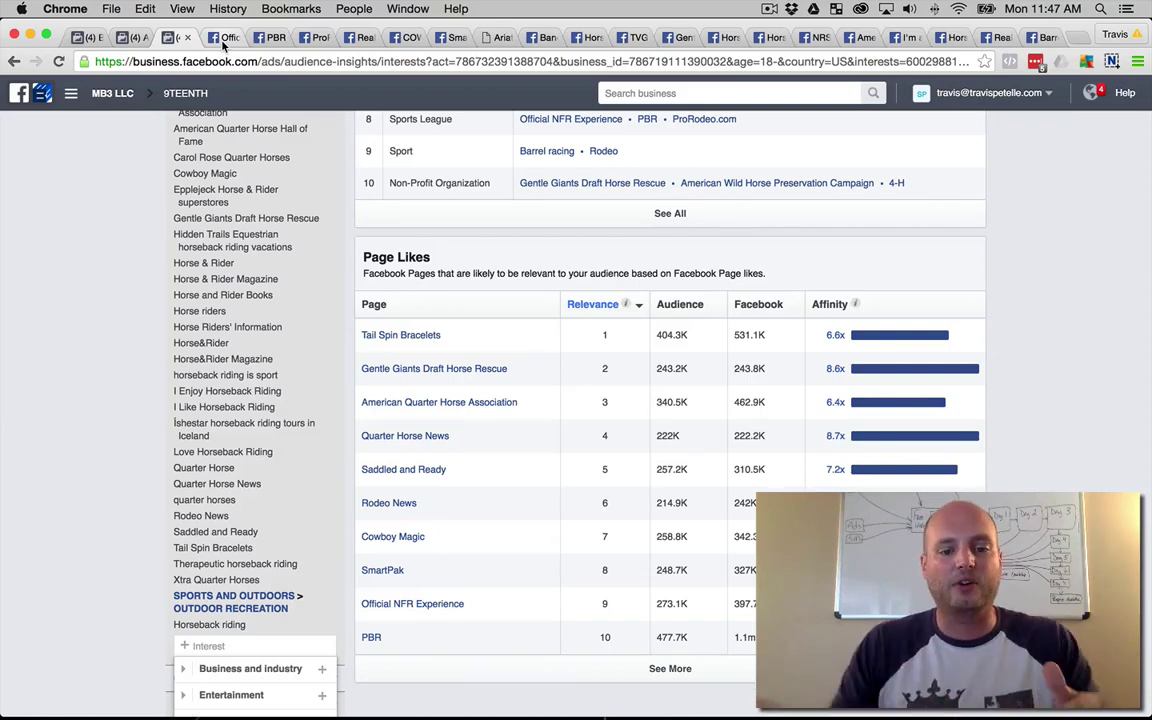
Step: Close the Official NFR Experience, PBR and ProRodeo.com tabs and return to Audience Insights
click(100, 166)
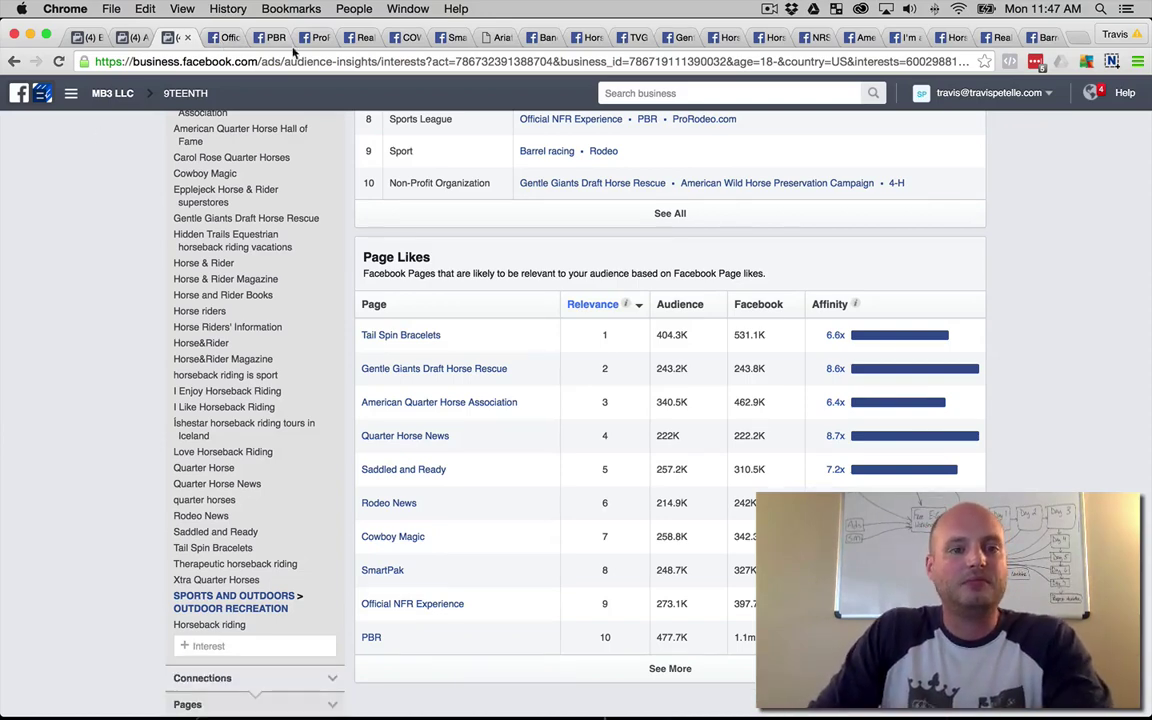
click(226, 39)
click(231, 38)
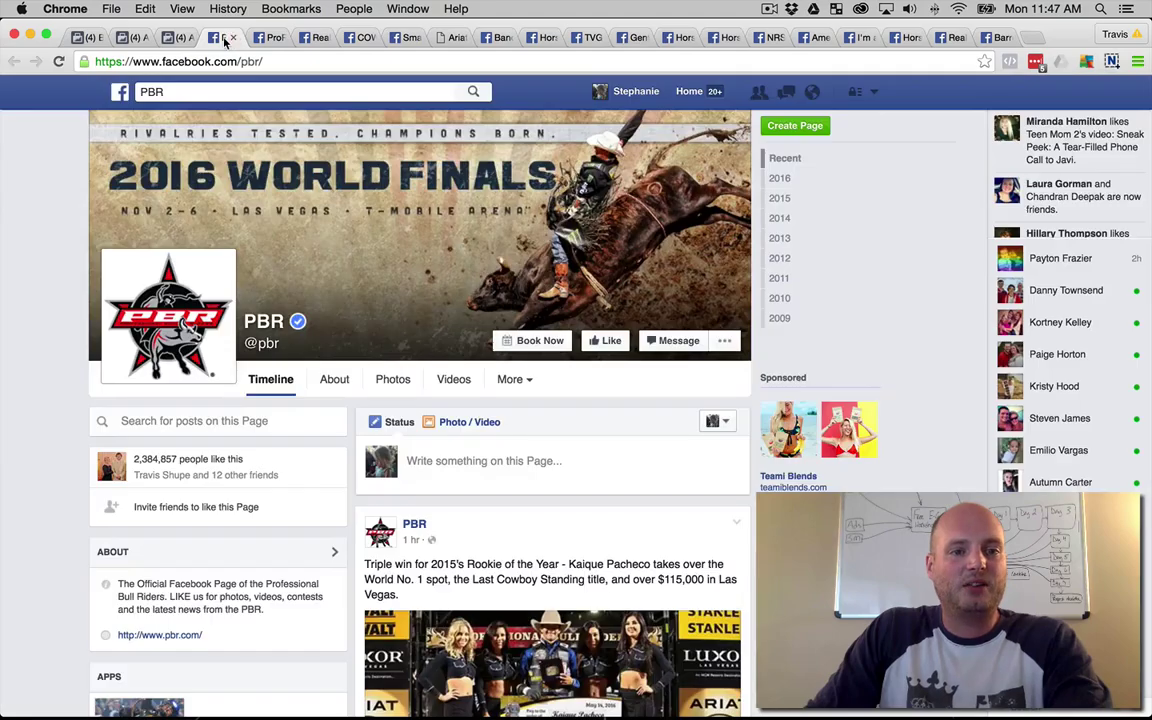
click(232, 38)
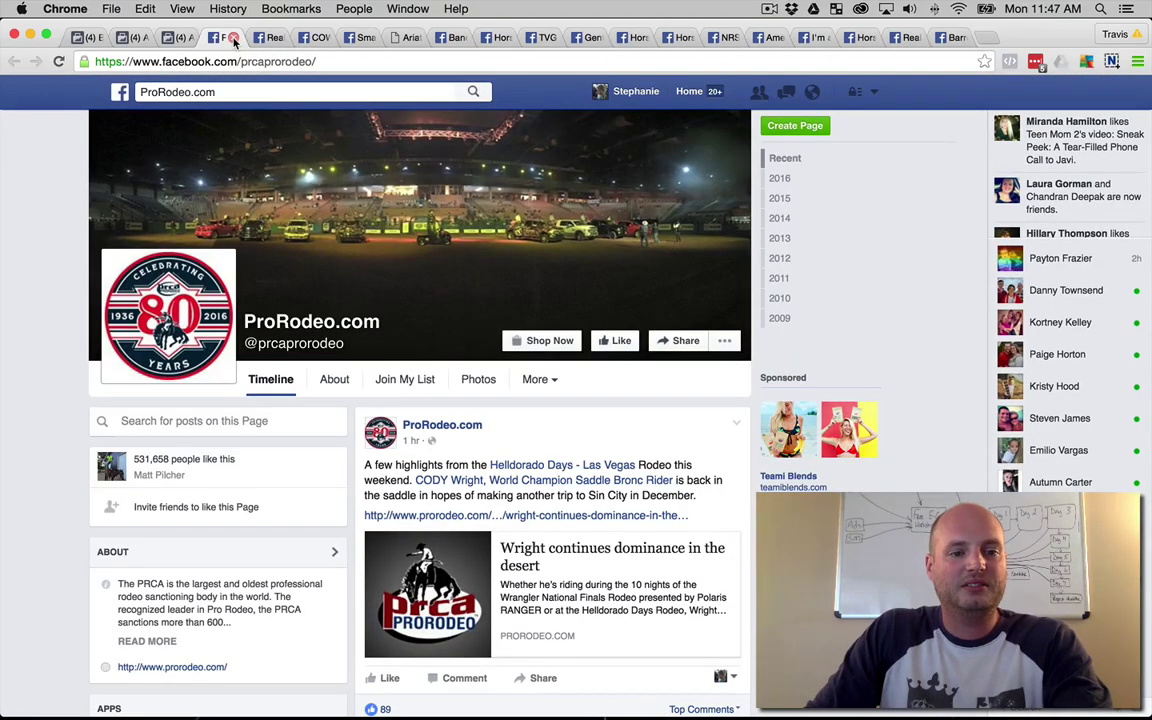
click(233, 38)
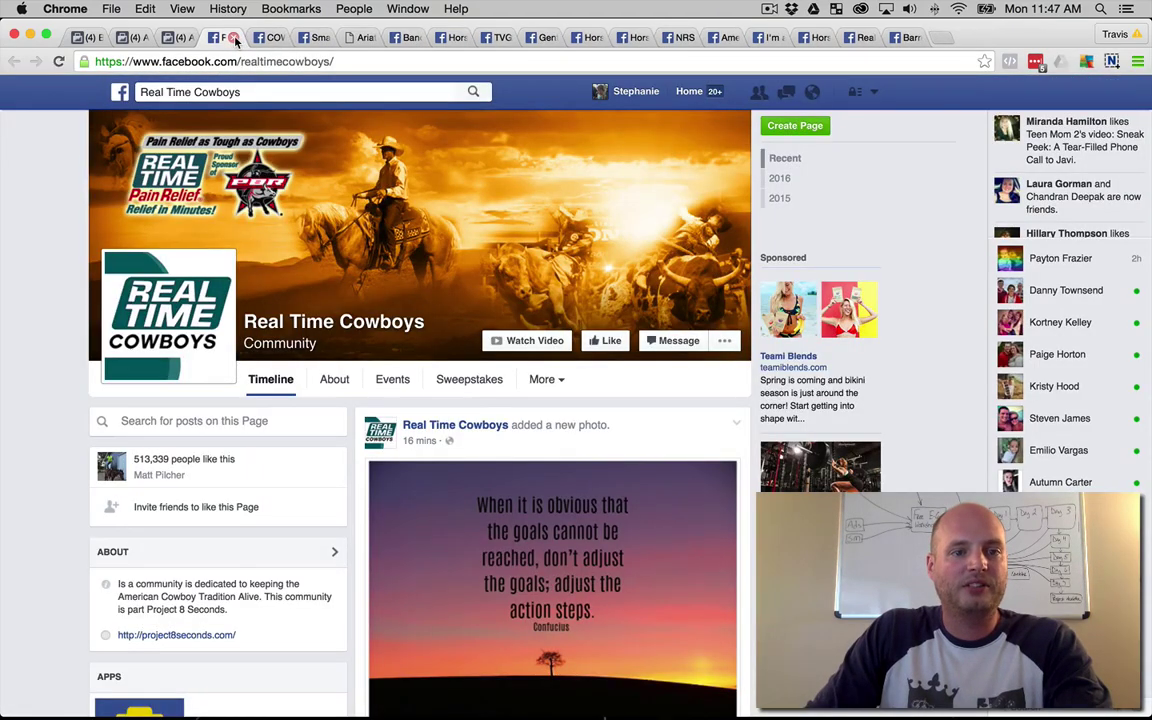
key(ctrl+shift+Tab)
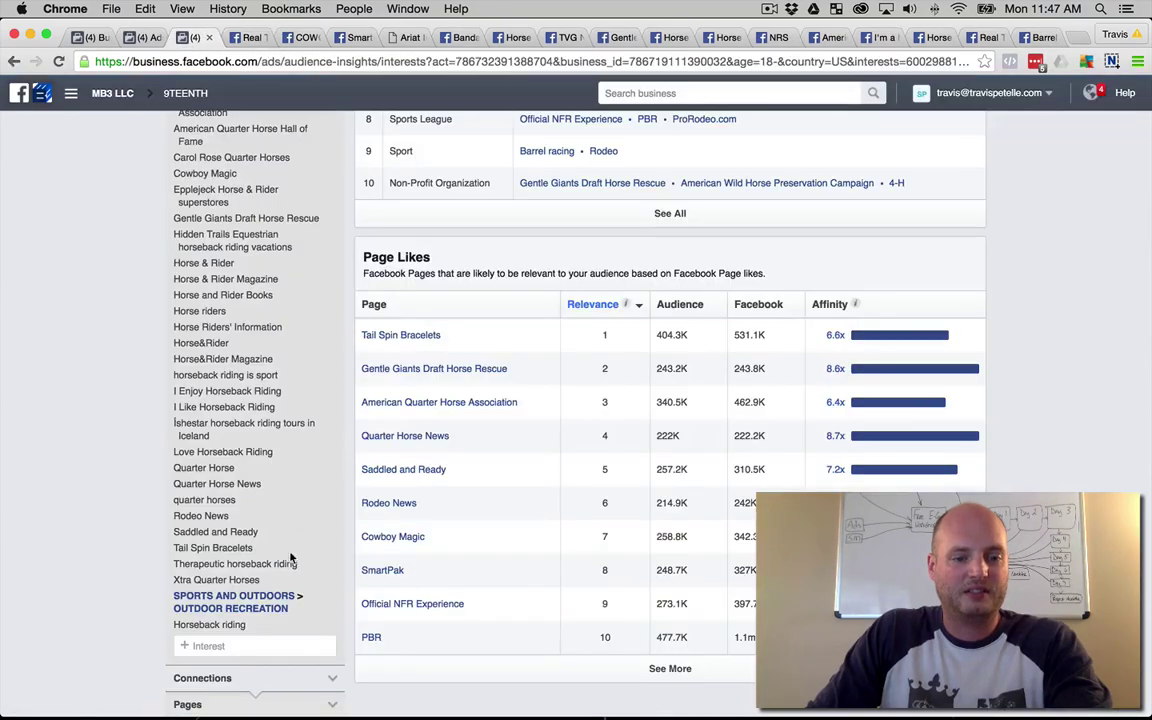
Step: Add COWGIRL Magazine as an interest, closing the Real Time Cowboys tab
click(279, 645)
text(real time cowboys)
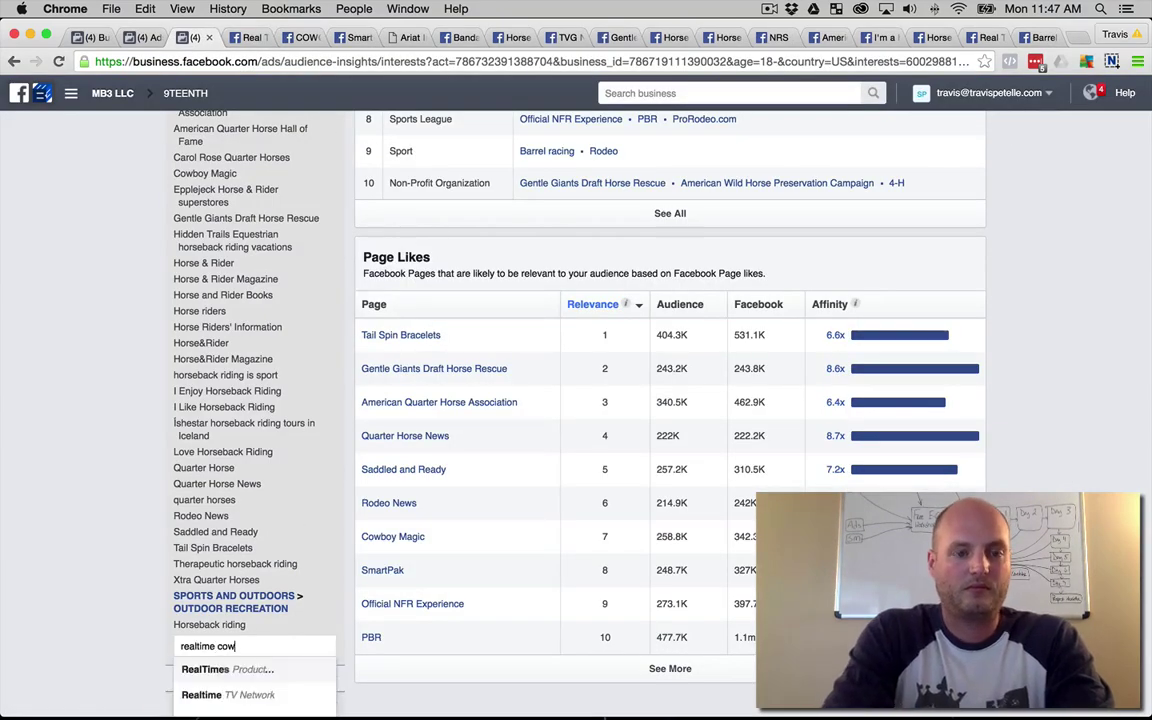
click(273, 37)
click(252, 37)
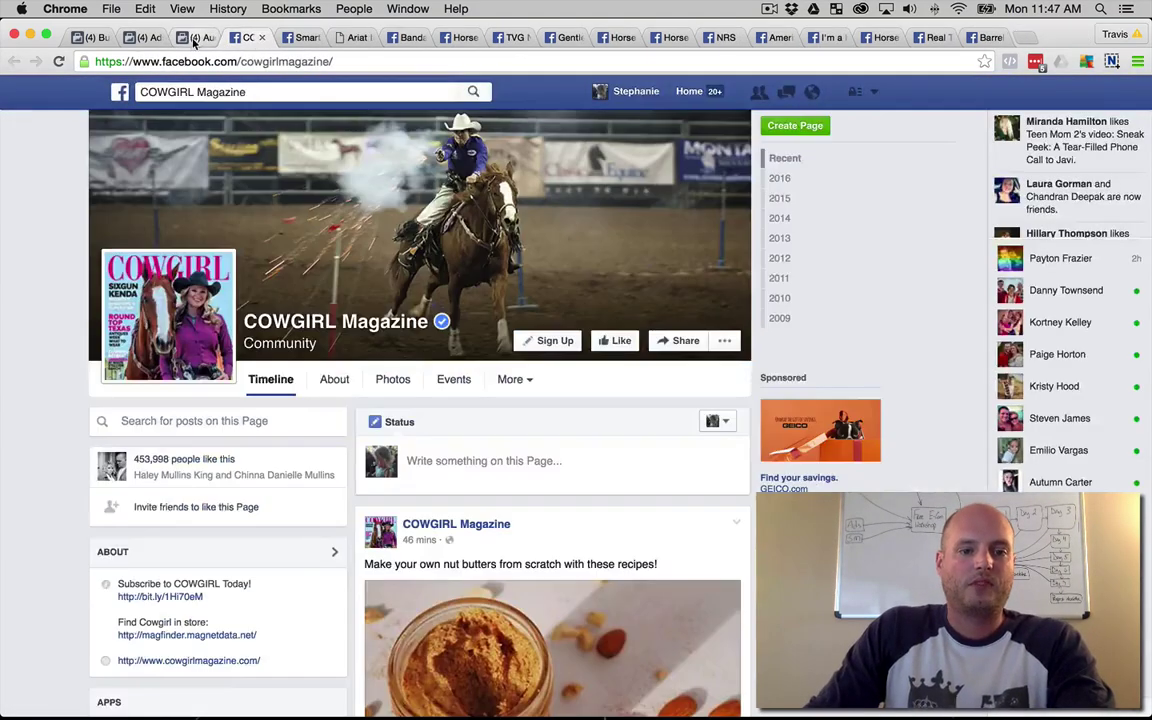
click(195, 37)
click(178, 427)
text(COWGIRL mag)
key(Return)
Step: Add SmartPak as an interest and close the COWGIRL Magazine and SmartPak tabs
click(272, 37)
click(262, 37)
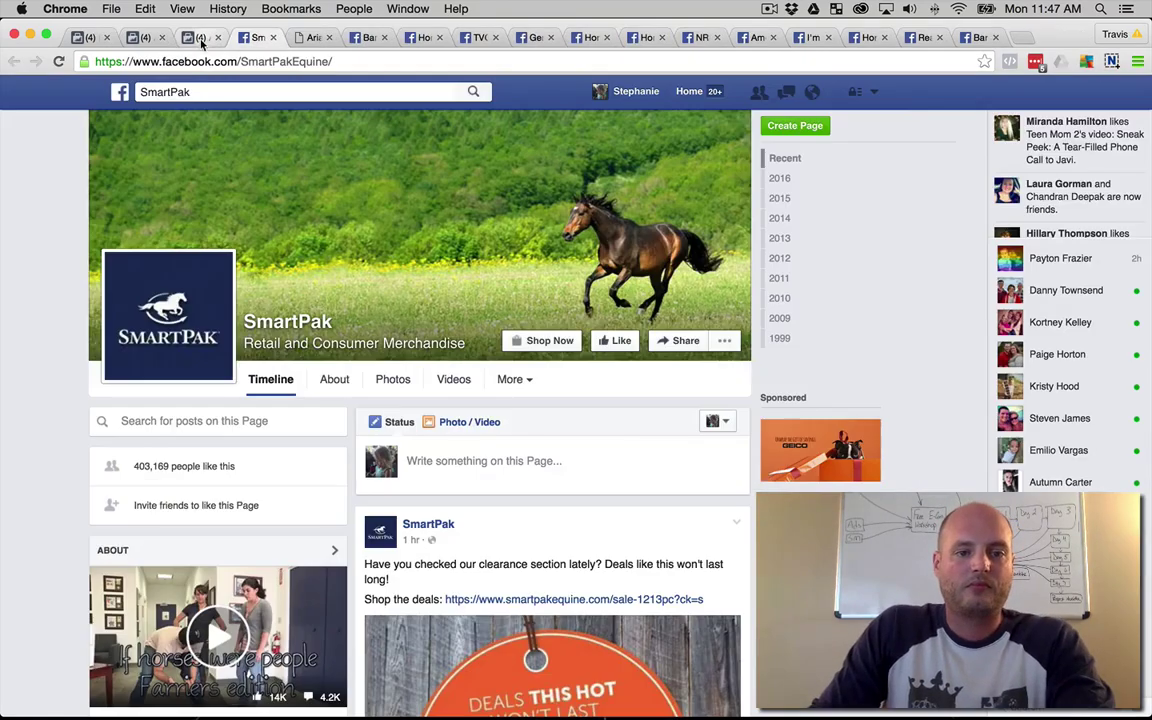
click(204, 37)
text(smartPa)
key(Return)
click(262, 37)
click(287, 37)
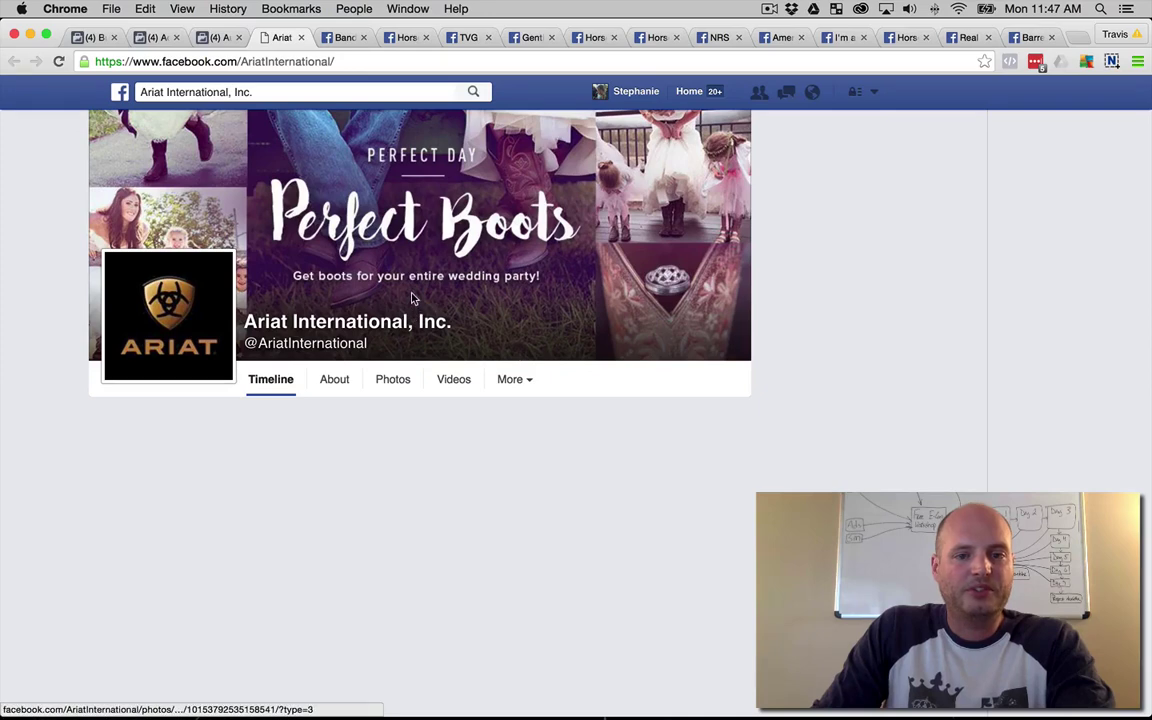
Step: Close the Ariat International, Bandamax and Horse Network tabs and return to Audience Insights
click(300, 38)
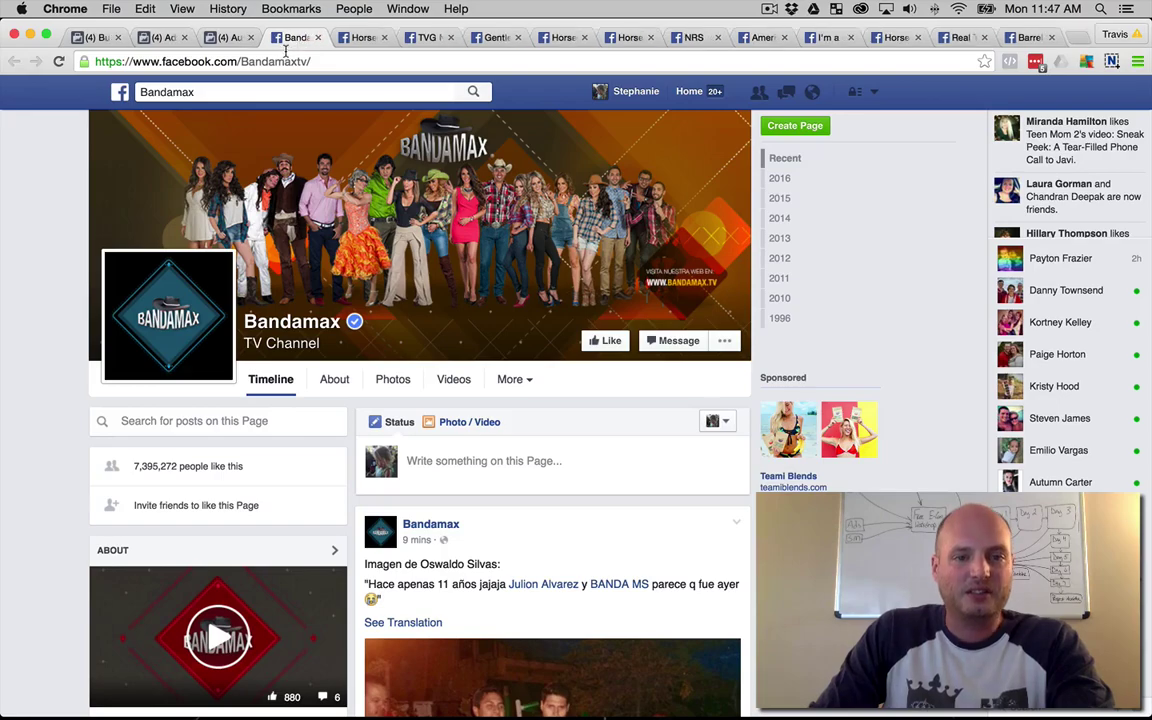
scroll(265, 149, down, 10)
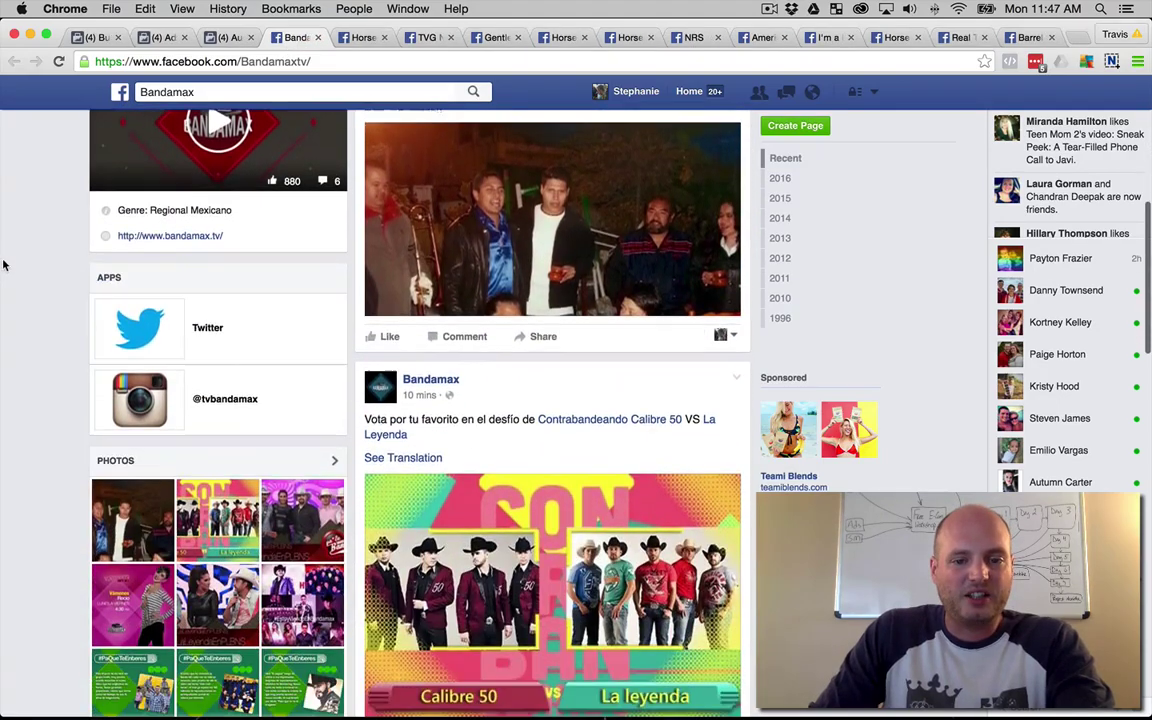
scroll(4, 264, down, 8)
scroll(4, 264, up, 20)
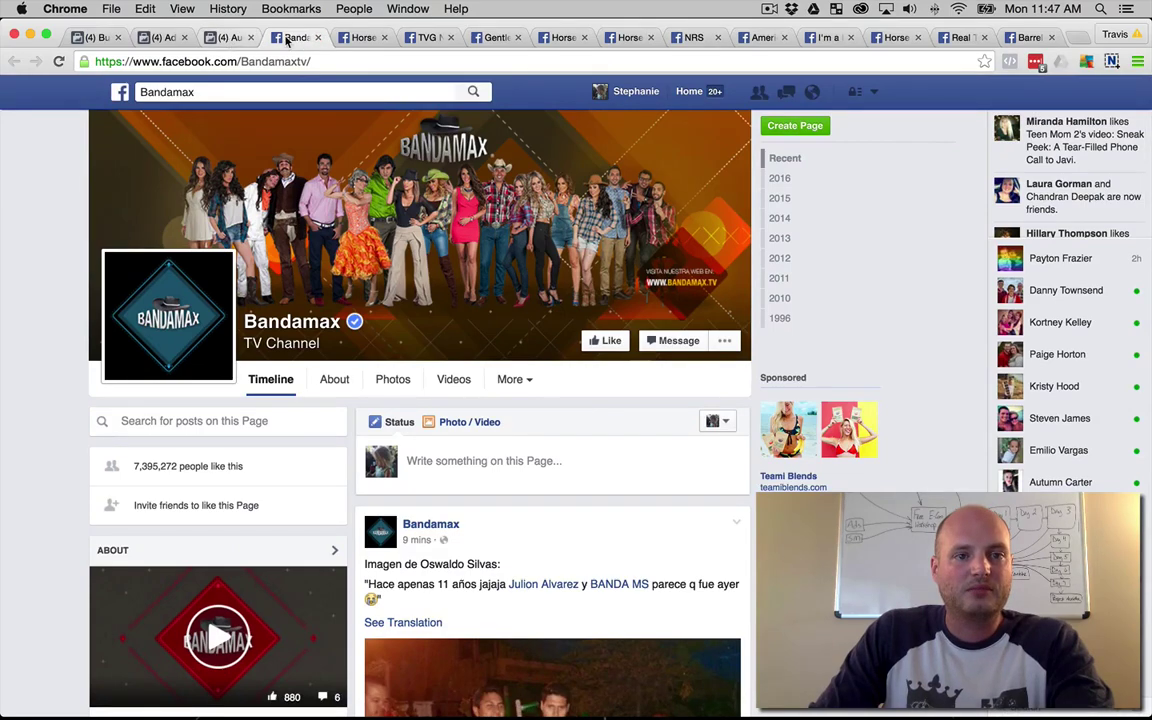
click(316, 38)
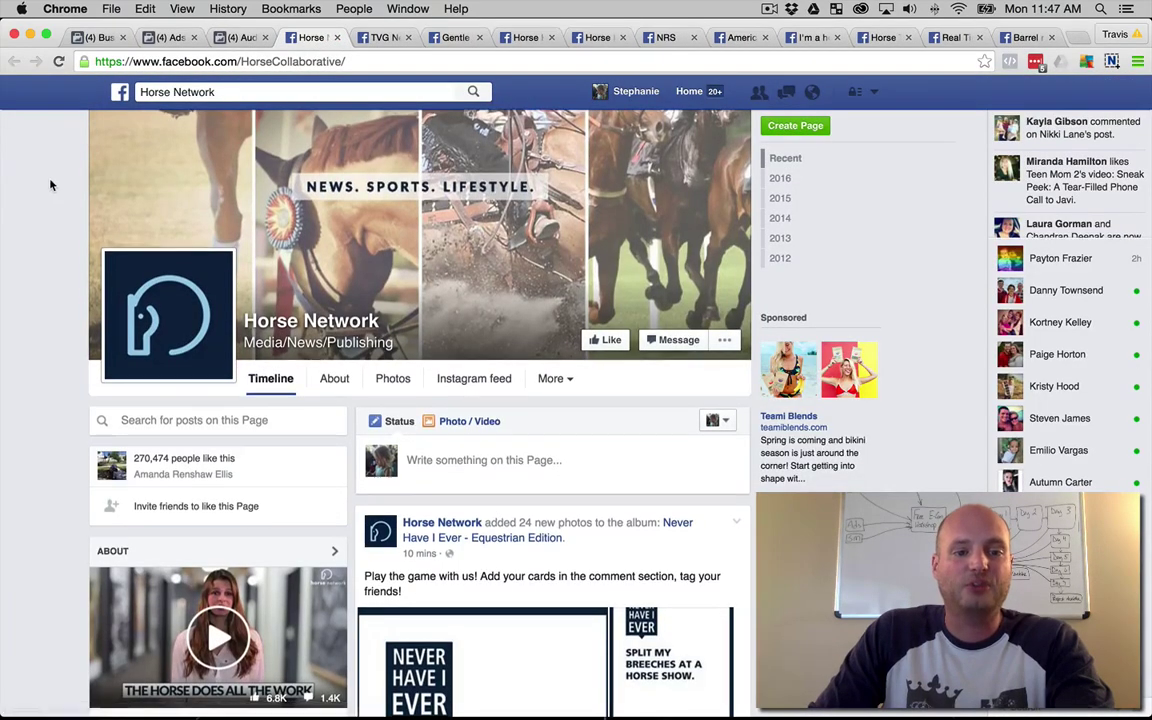
scroll(384, 236, down, 2)
scroll(384, 236, up, 2)
middle_click(303, 38)
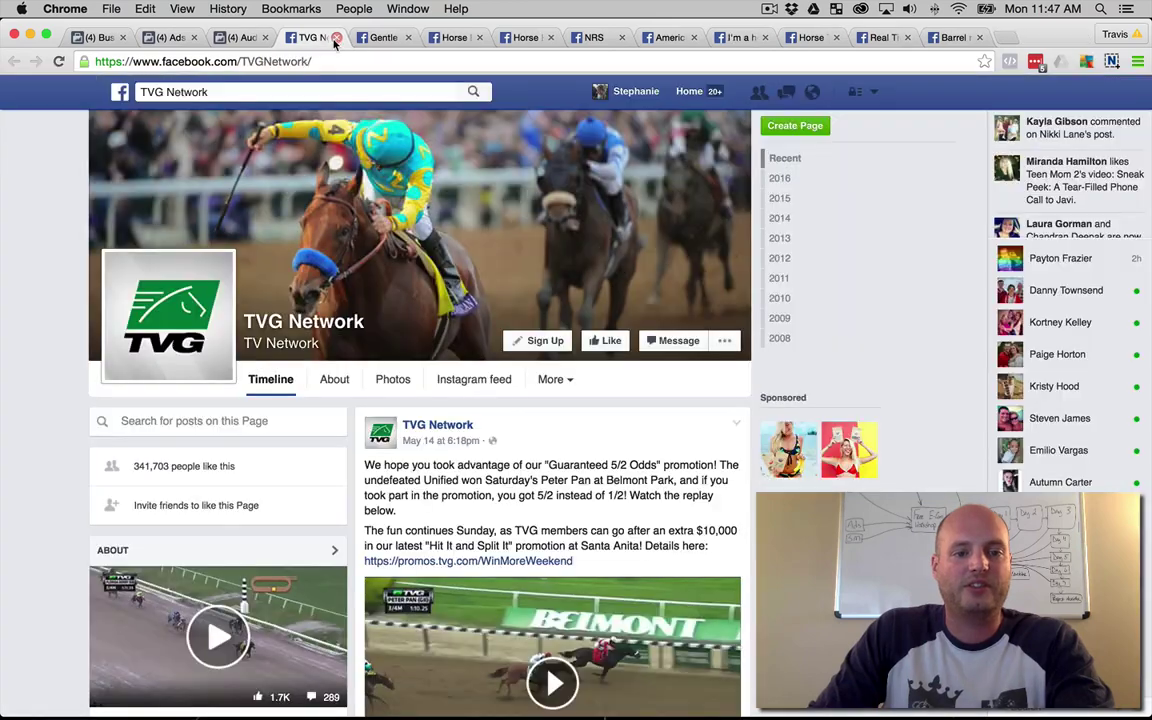
click(240, 38)
Step: Search for H.O.R.S.E.M.A.N.S.H.I.P and pick its page
text(hor)
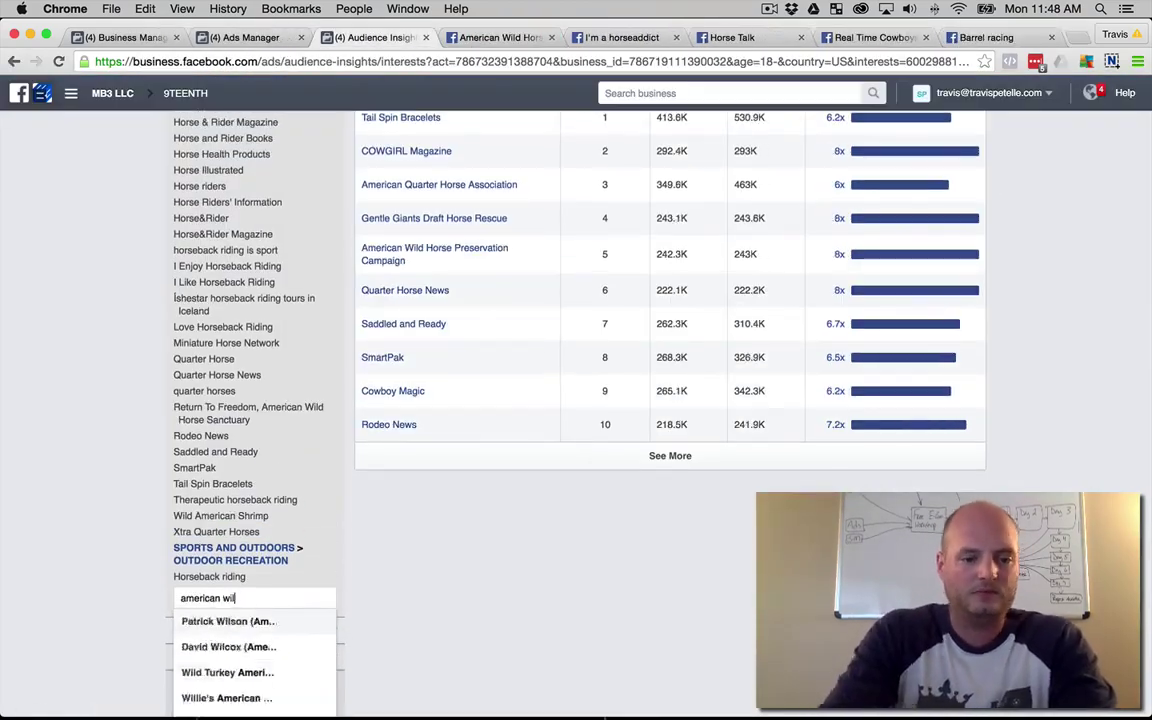
scroll(129, 398, up, 5)
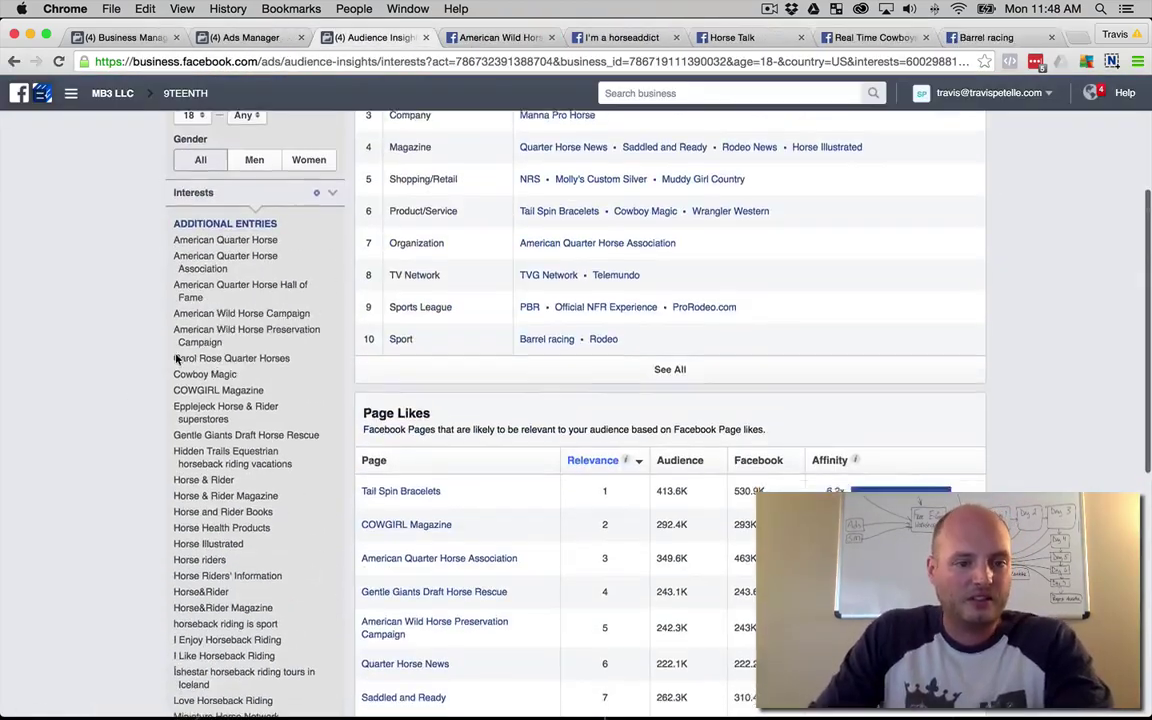
scroll(233, 397, down, 4)
scroll(233, 397, down, 3)
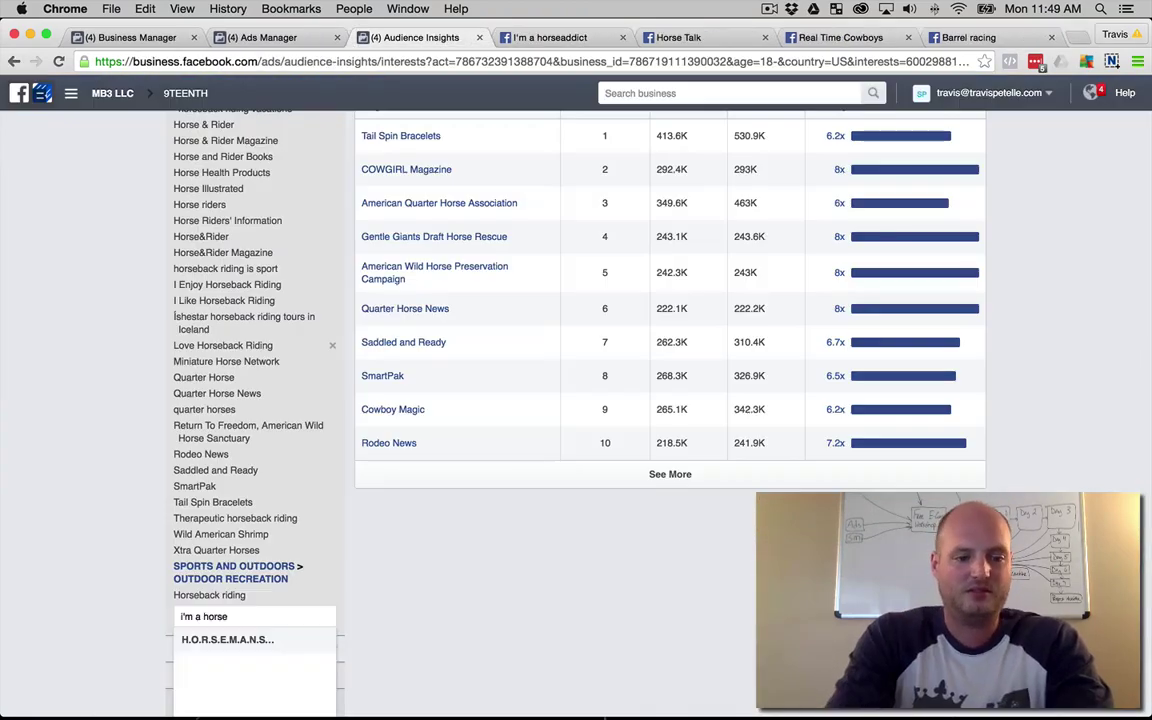
text(addic)
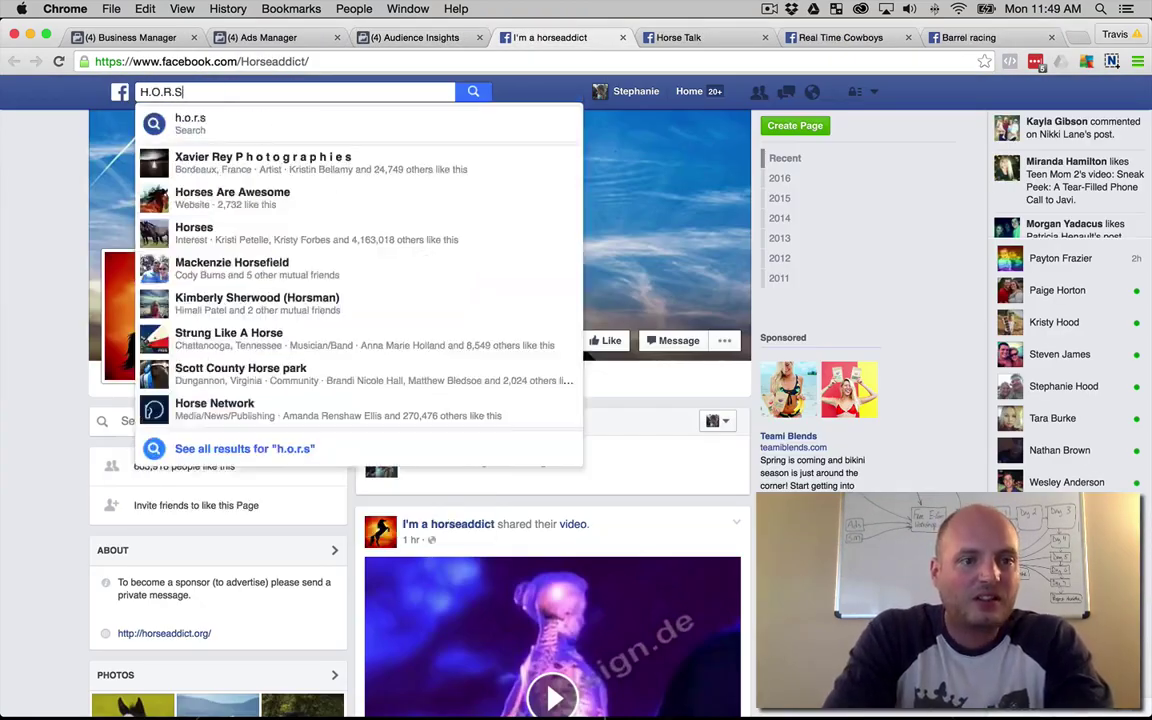
text(.M.E.N)
key(BackSpace)
key(BackSpace)
key(BackSpace)
text(A.N.S.H.I.)
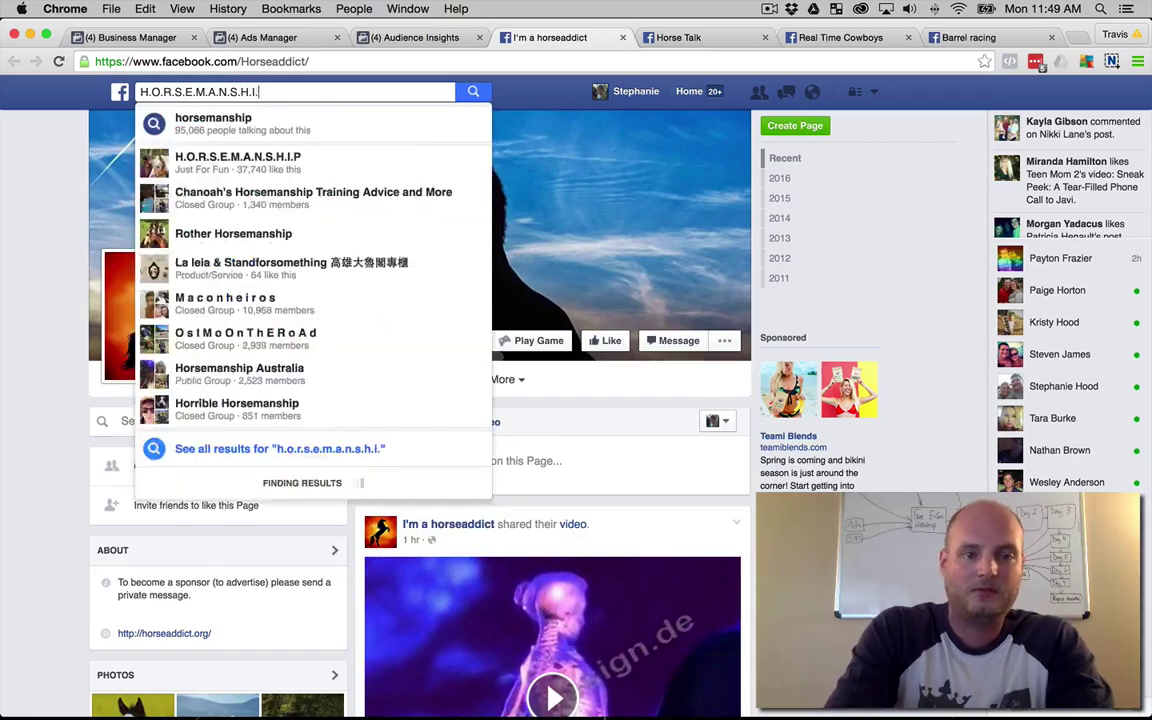
click(405, 152)
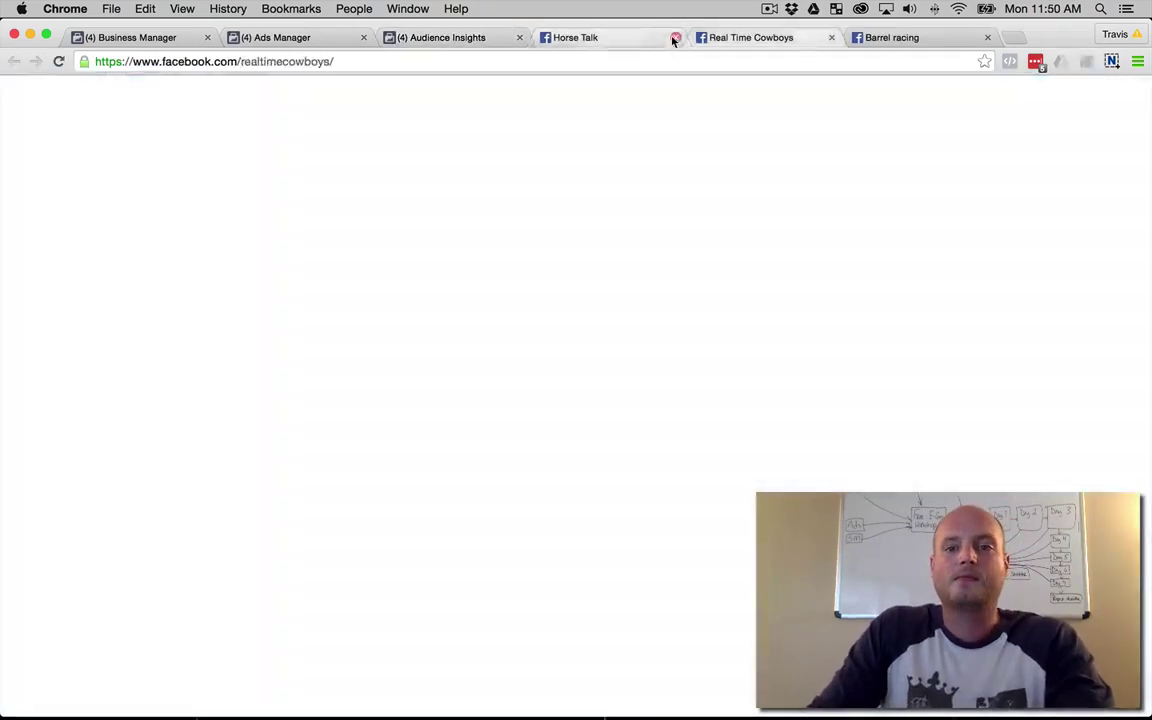
Step: Close the Horse Talk, Real Time Cowboys and Barrel racing tabs, returning to Audience Insights
click(675, 38)
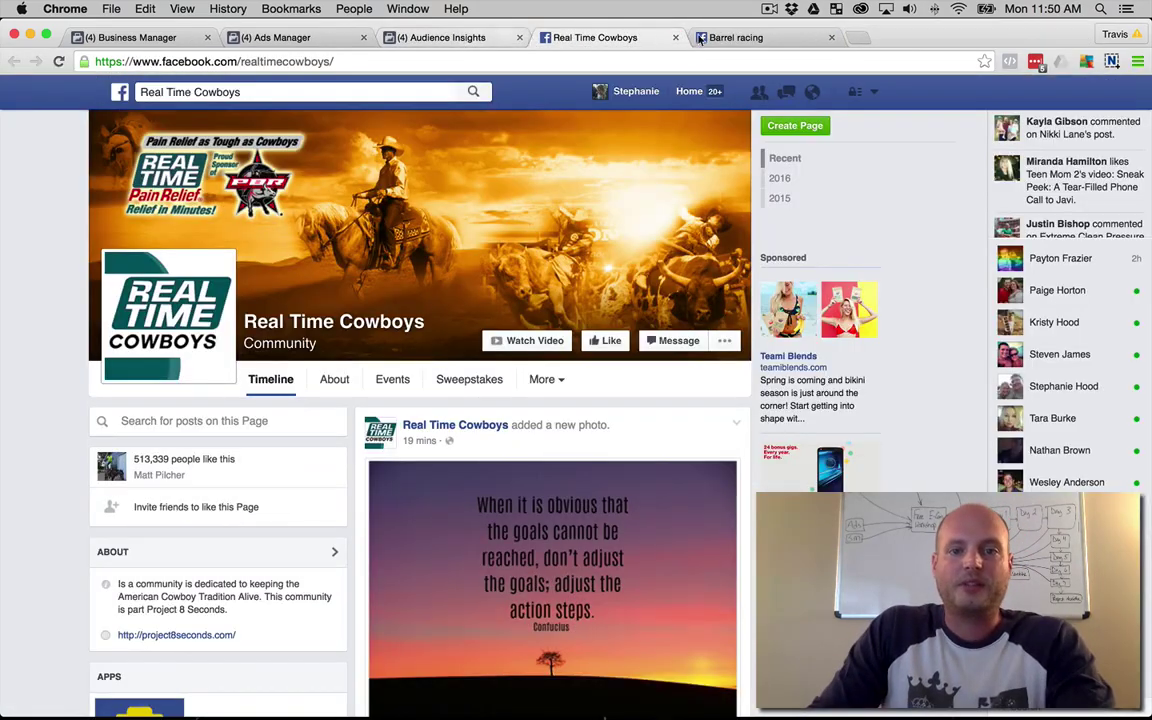
click(730, 37)
click(610, 37)
click(675, 38)
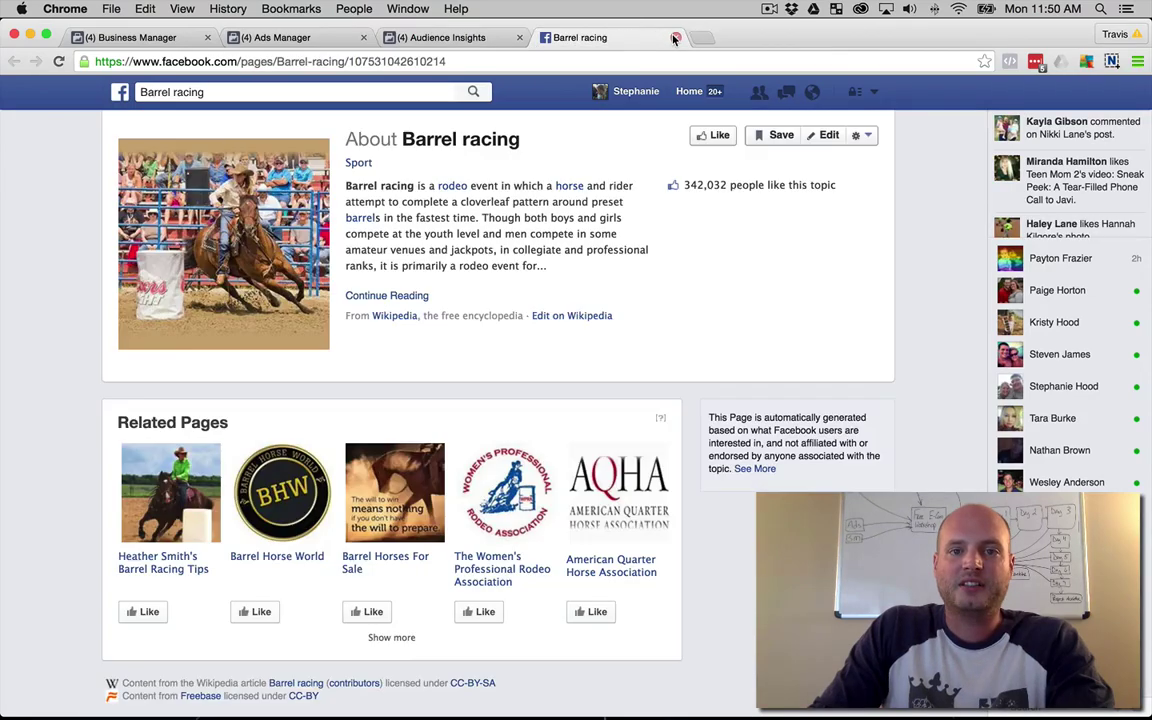
click(675, 37)
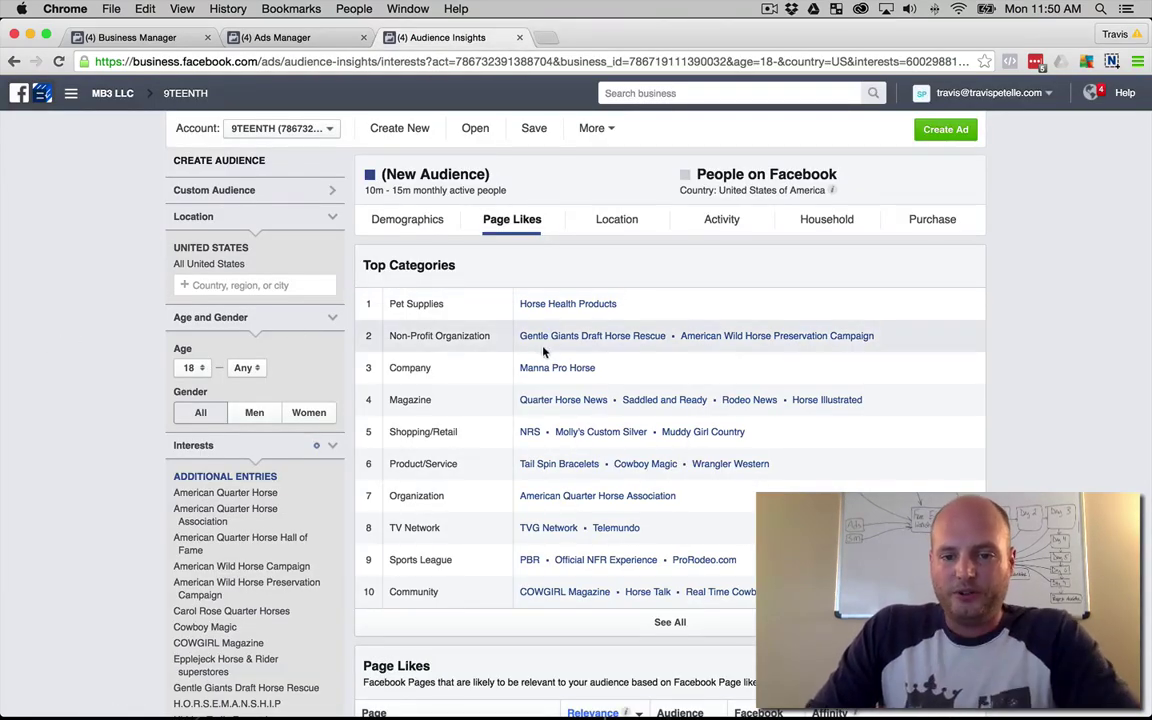
Step: Open the Muddy Girl Country and Molly's Custom Silver pages in new tabs
scroll(805, 387, down, 1)
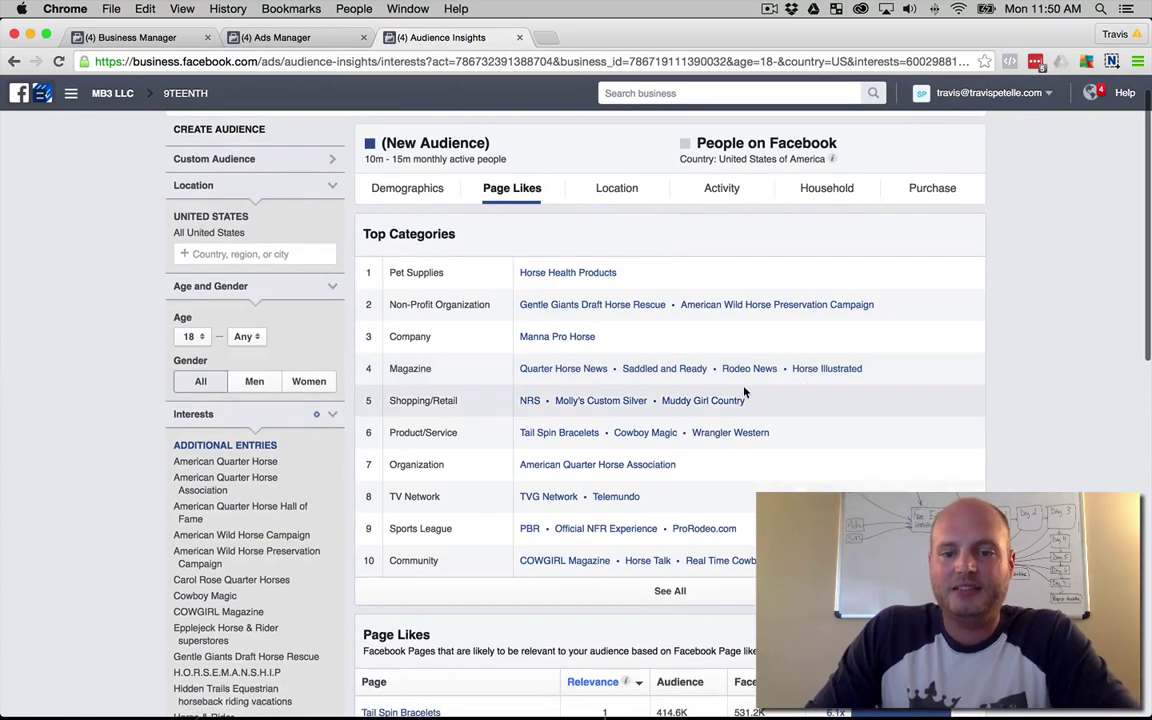
click(725, 401)
click(430, 39)
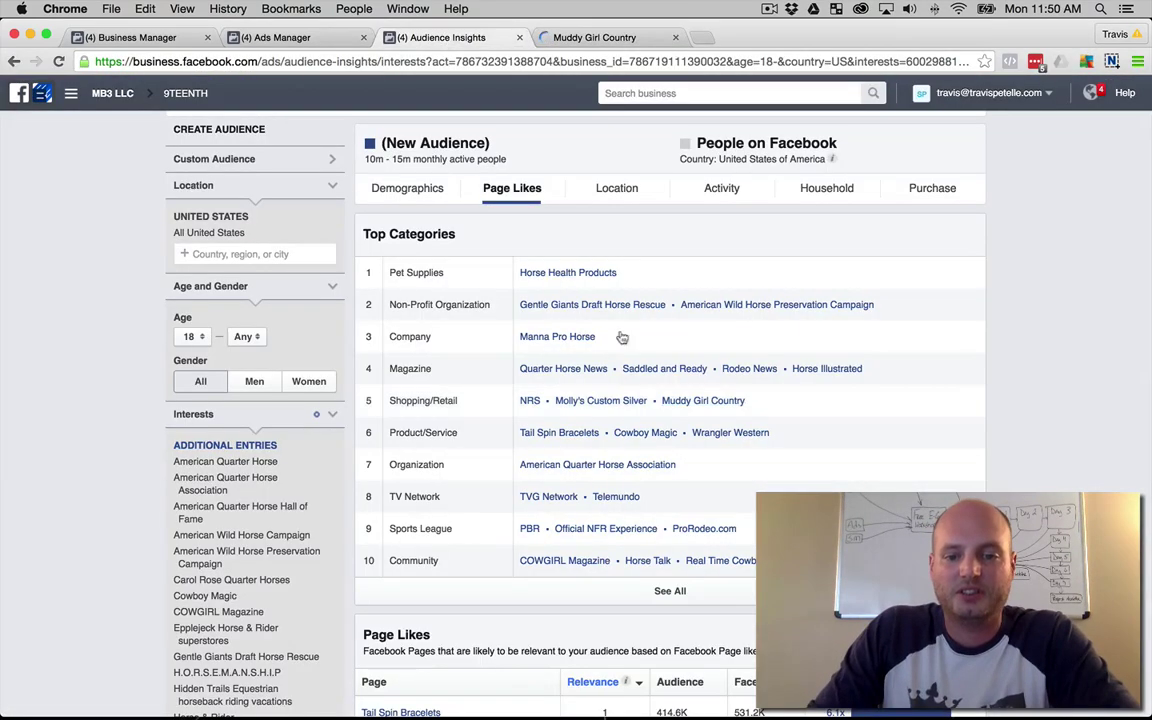
right_click(617, 402)
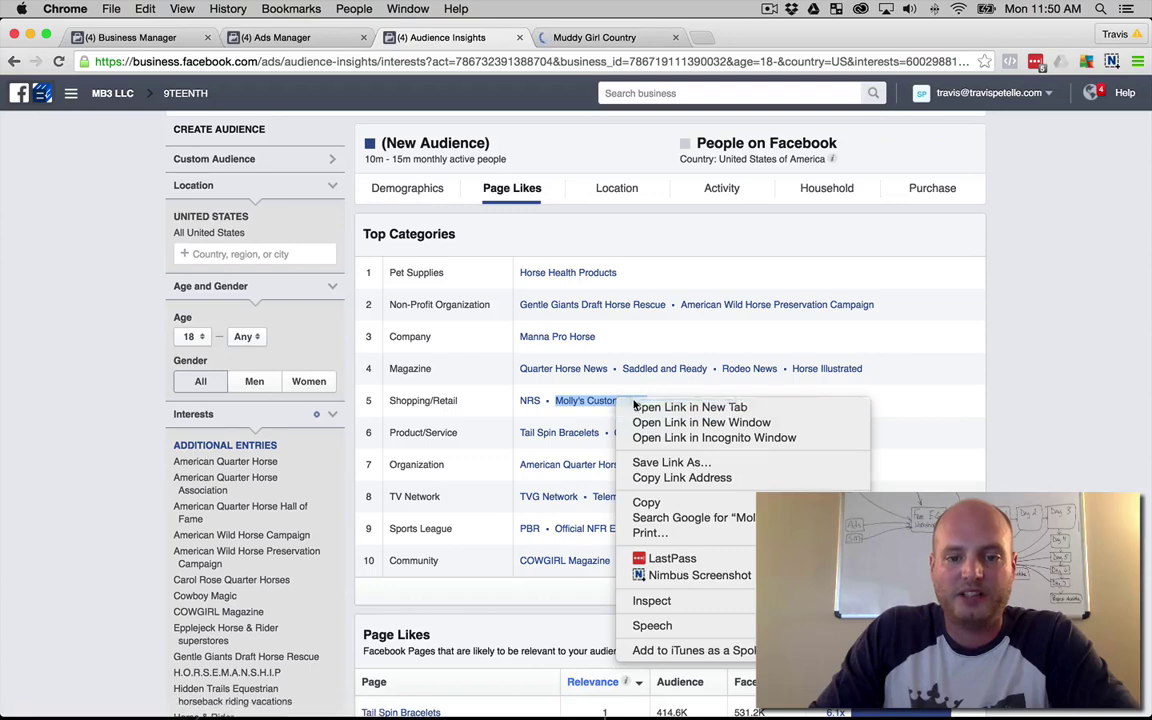
click(636, 406)
Step: Open Heart of a Horse in a new tab and search 'heart of a horse' as an interest
scroll(636, 404, down, 1)
scroll(636, 404, down, 1)
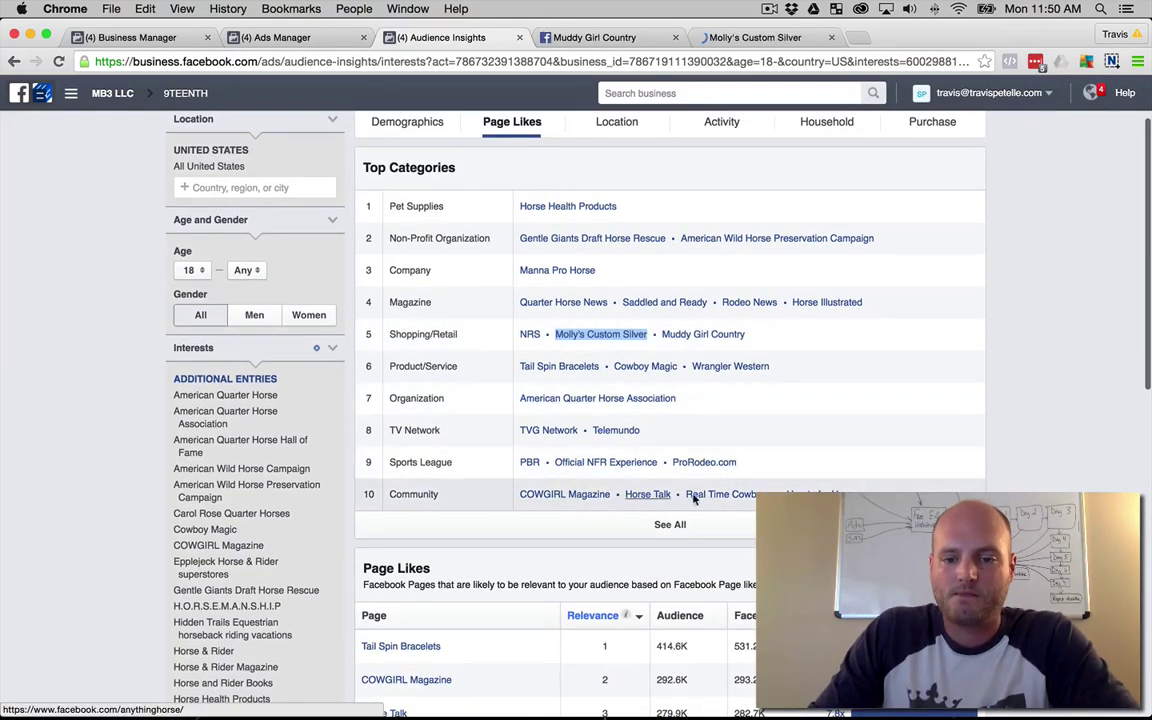
right_click(828, 494)
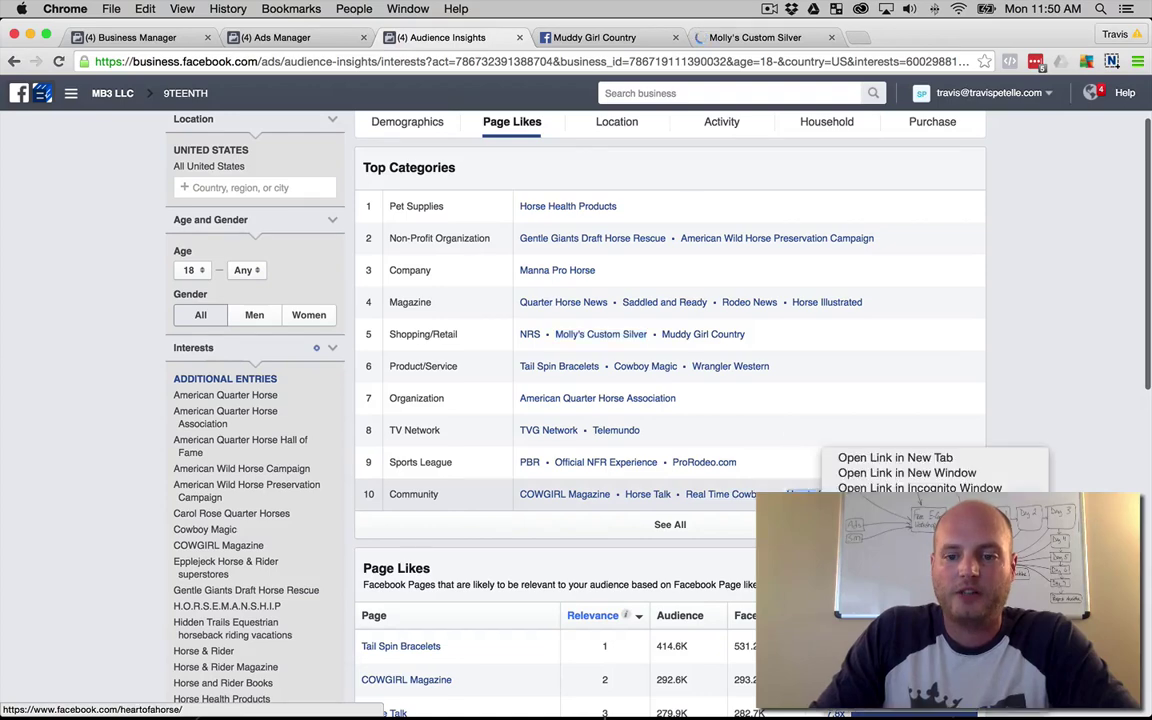
click(850, 457)
scroll(95, 393, down, 10)
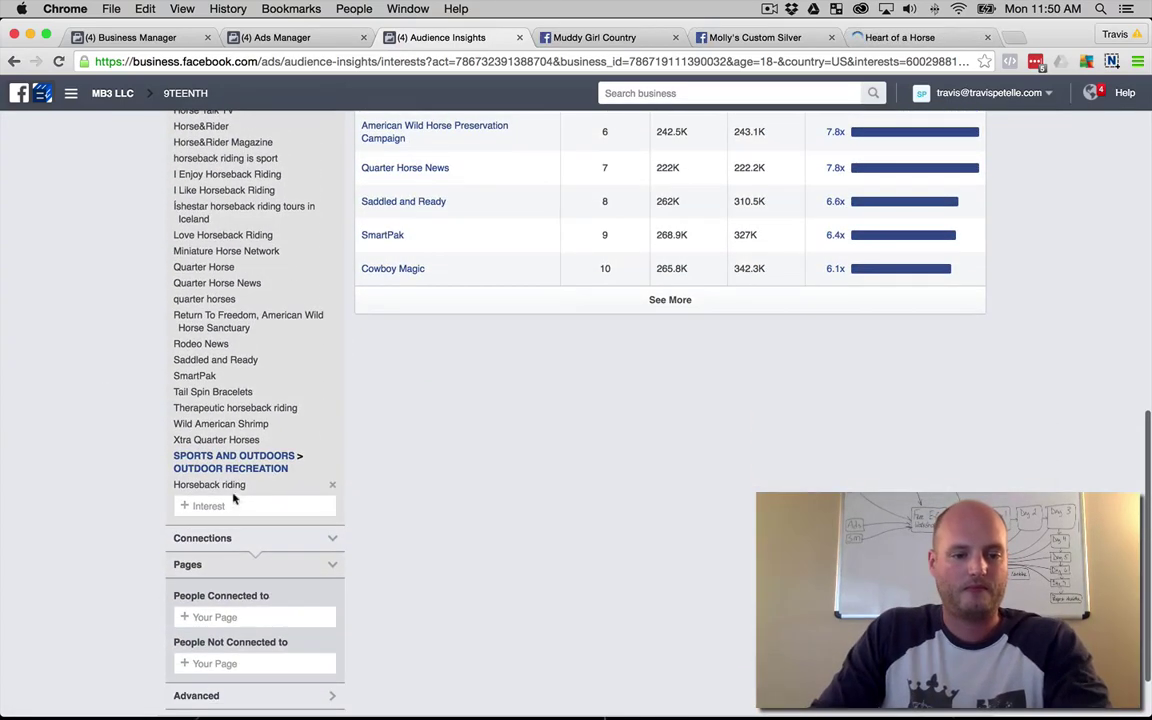
click(229, 506)
text(heart of a hors)
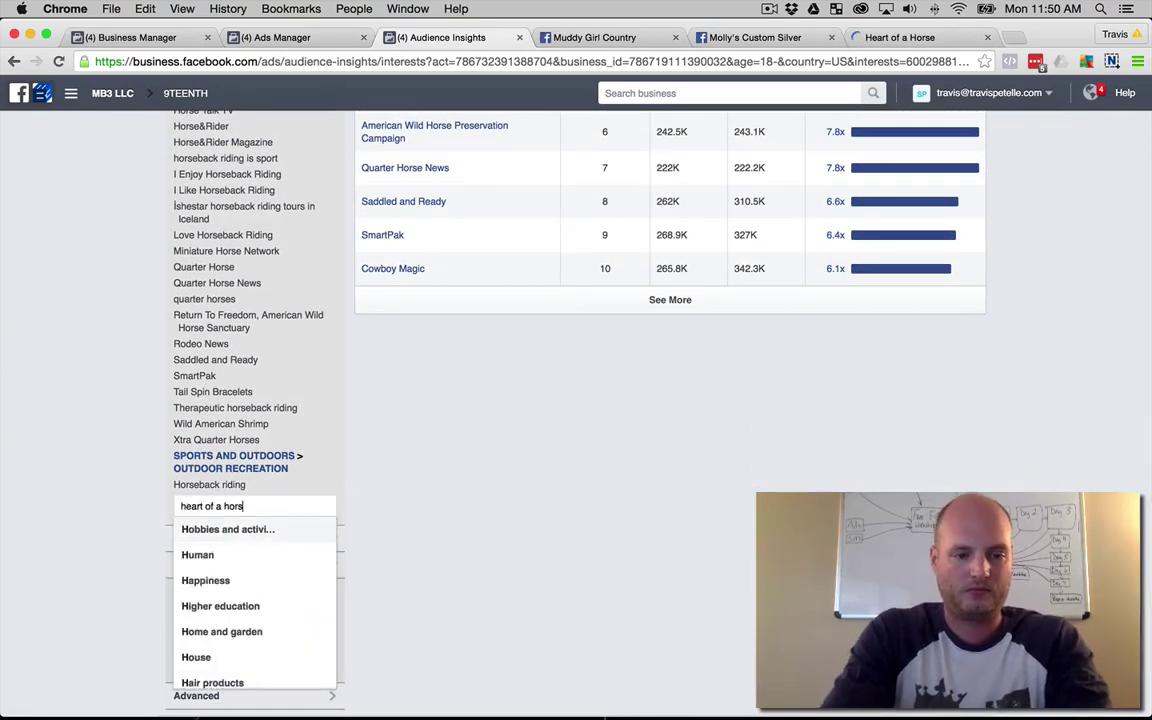
text(e)
Step: Add Heart of a Horse as an interest and review the Muddy Girl Country page
click(222, 530)
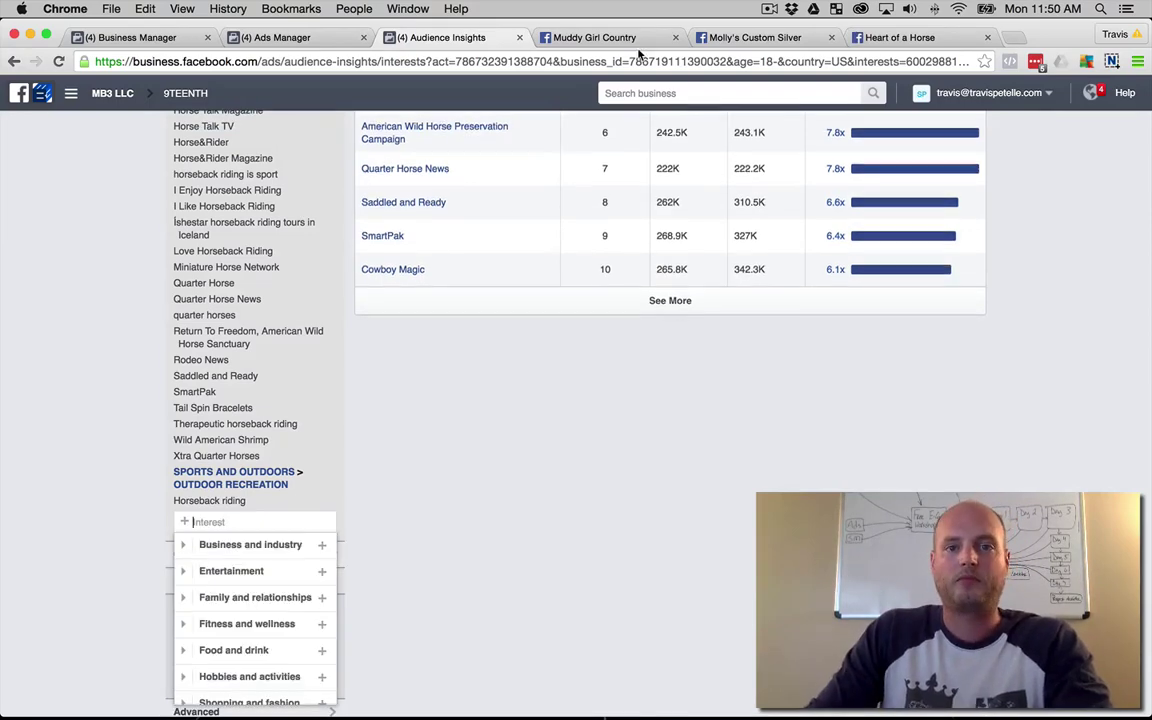
click(594, 37)
scroll(100, 190, down, 3)
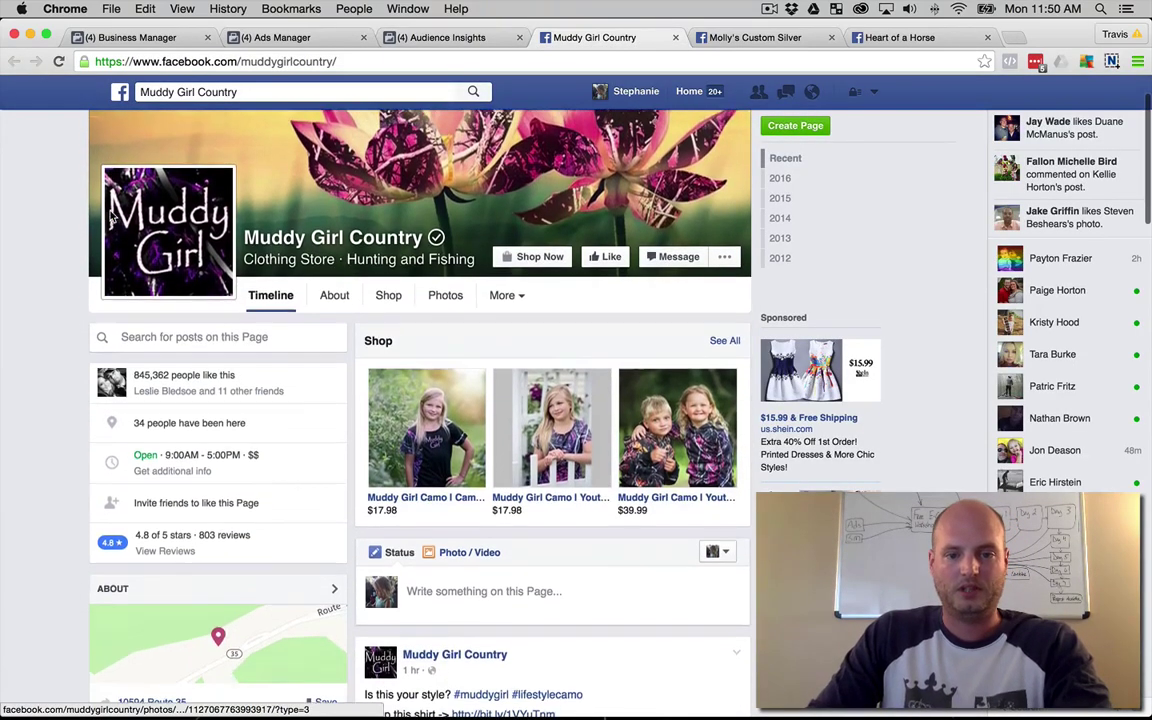
scroll(418, 350, down, 10)
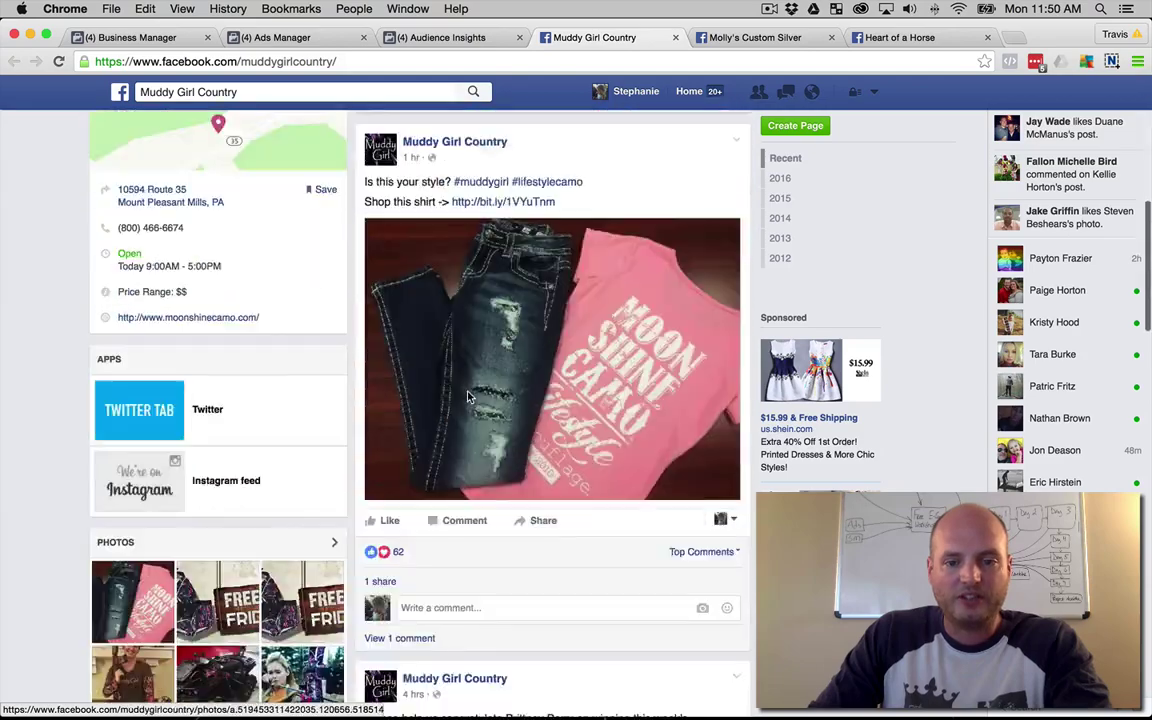
scroll(472, 393, up, 15)
key(ctrl+shift+Tab)
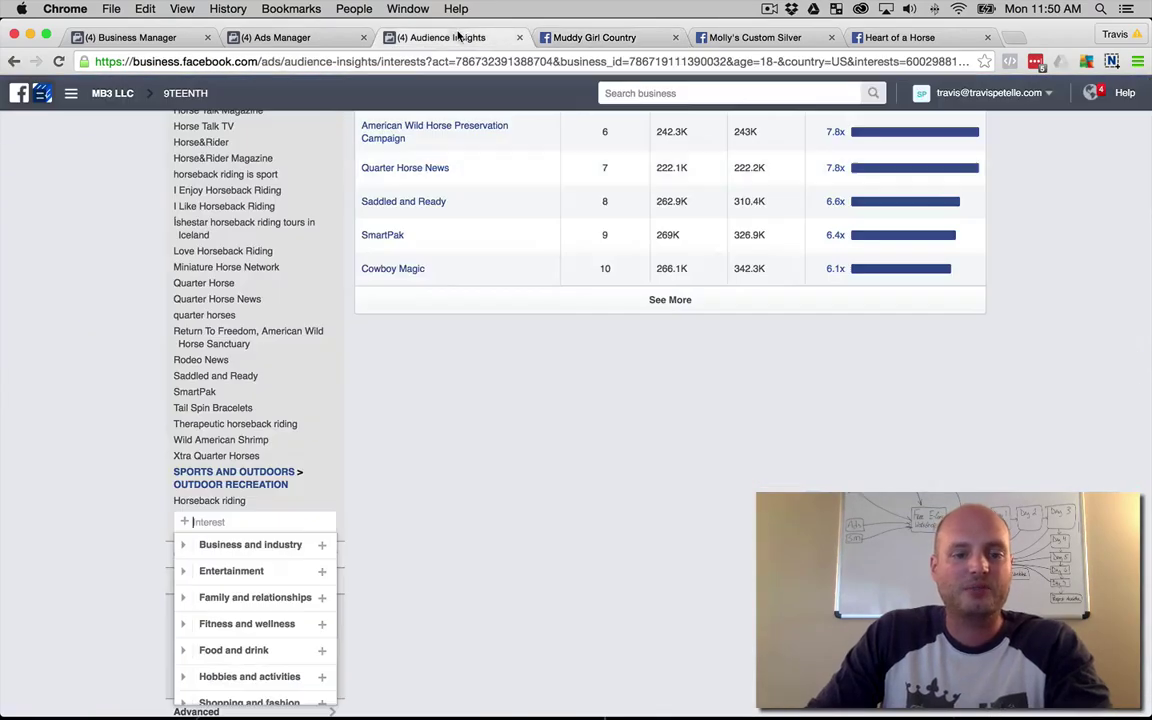
Step: Add Molly's Custom Silver as an interest after Muddy Girl Country finds no match
text(muddy)
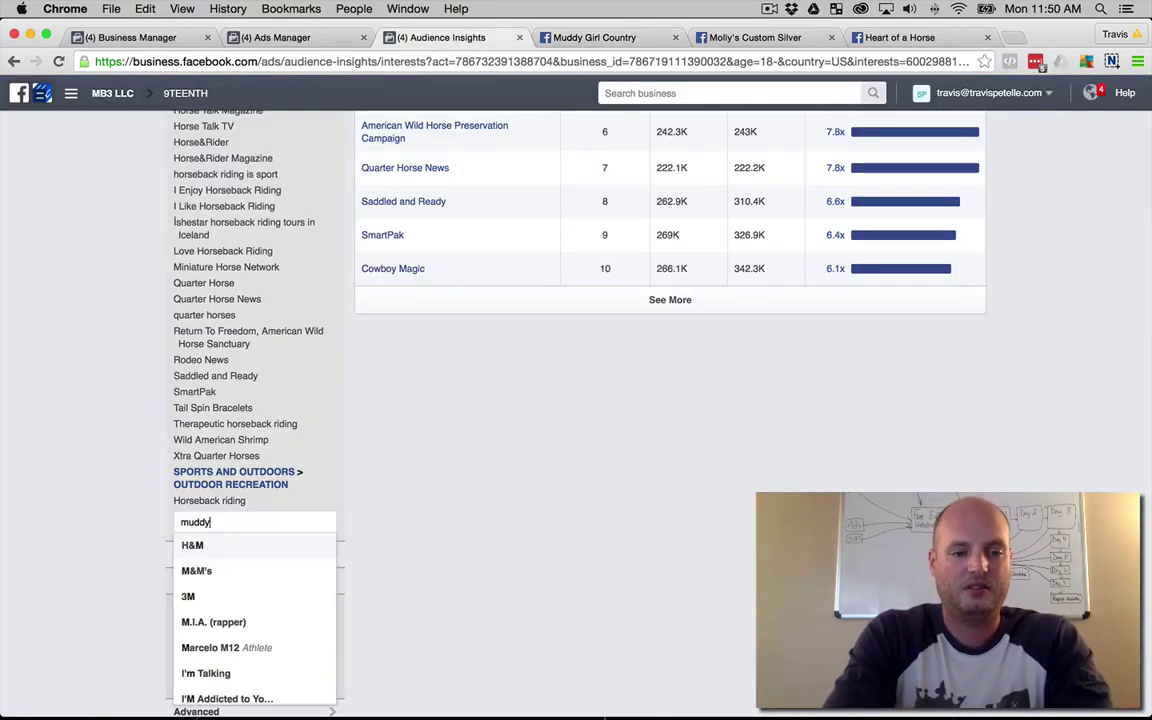
text( girl)
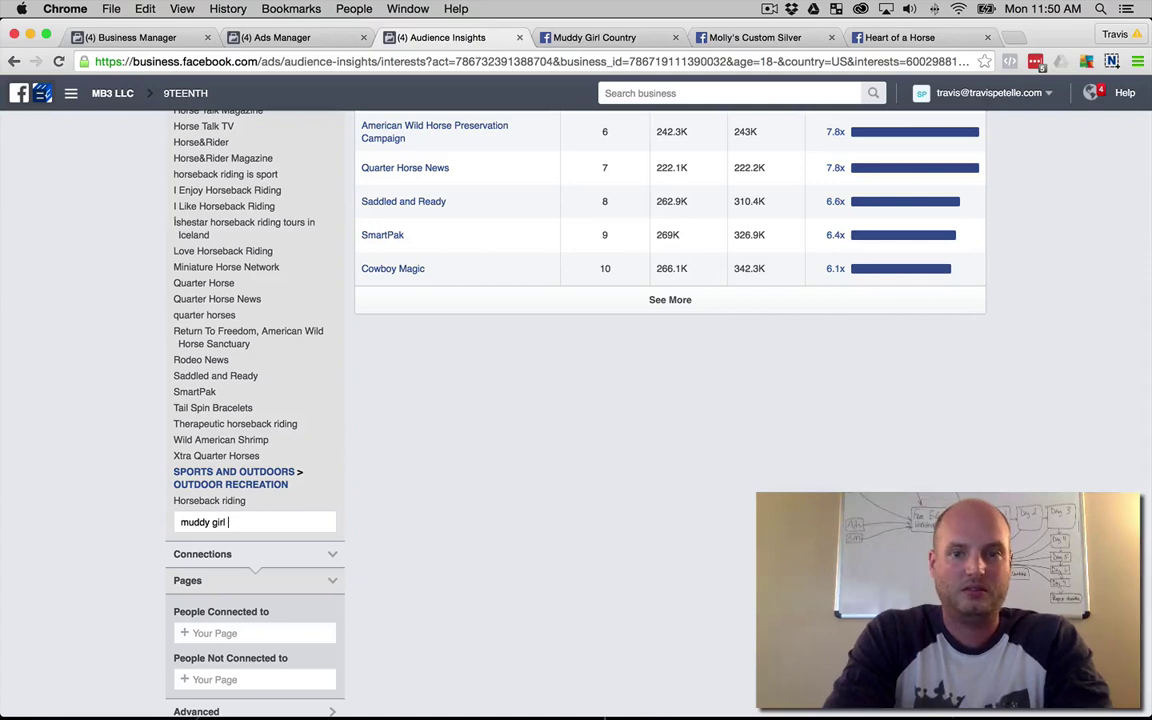
text( country)
key(super+a)
key(BackSpace)
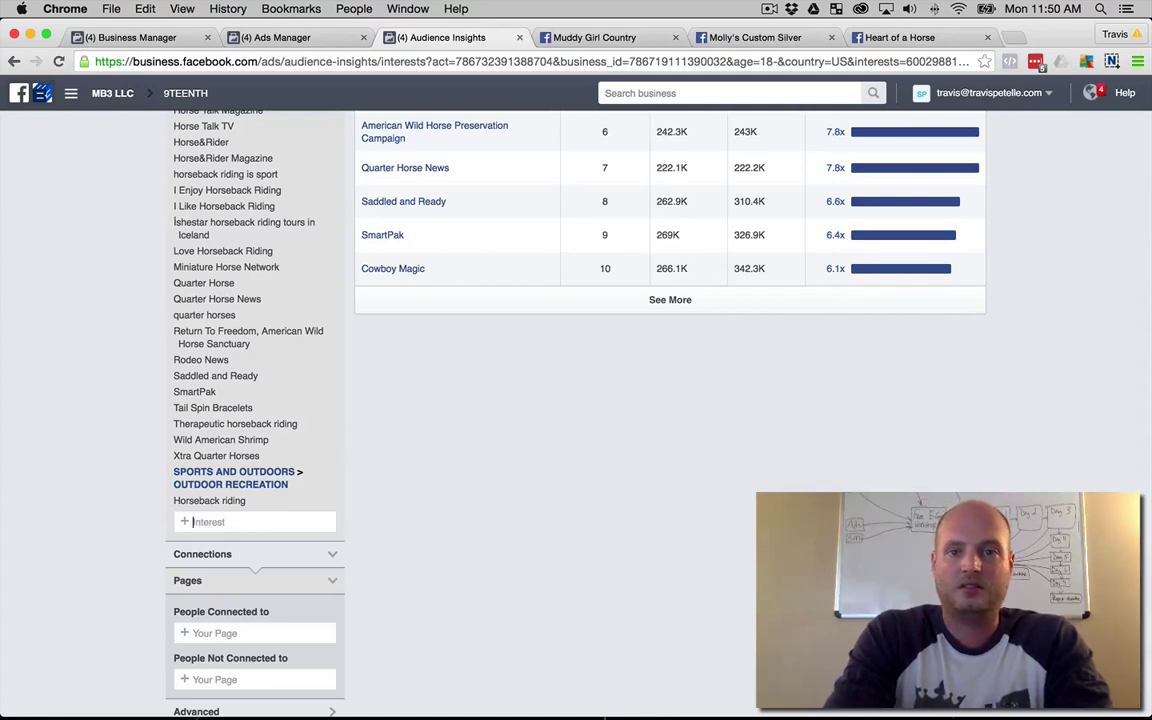
text(molly's)
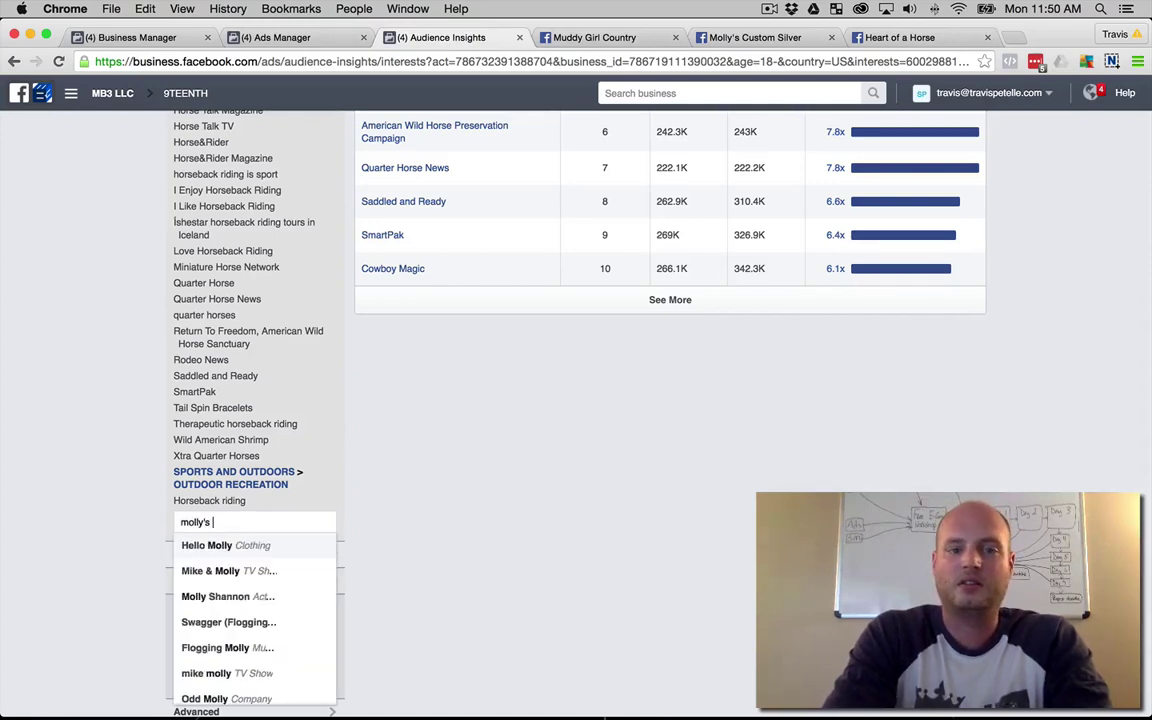
text( custom)
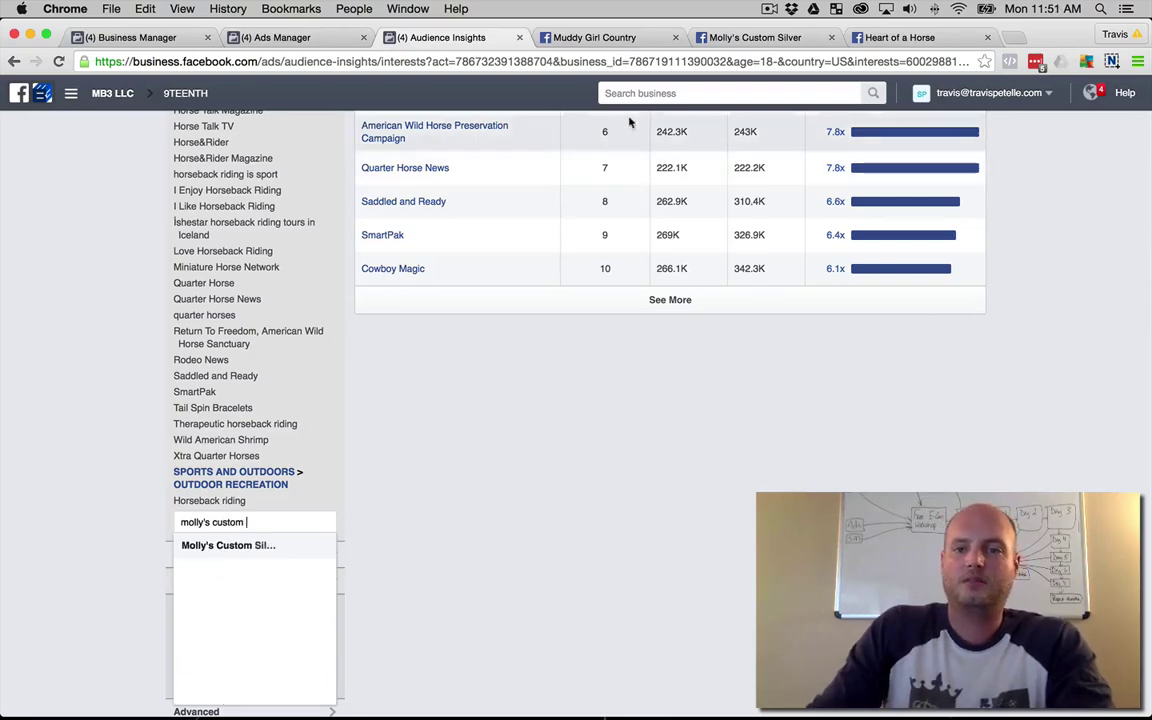
click(226, 546)
Step: Review Molly's Custom Silver, then close the Molly's, Heart of a Horse and Muddy Girl tabs
click(748, 37)
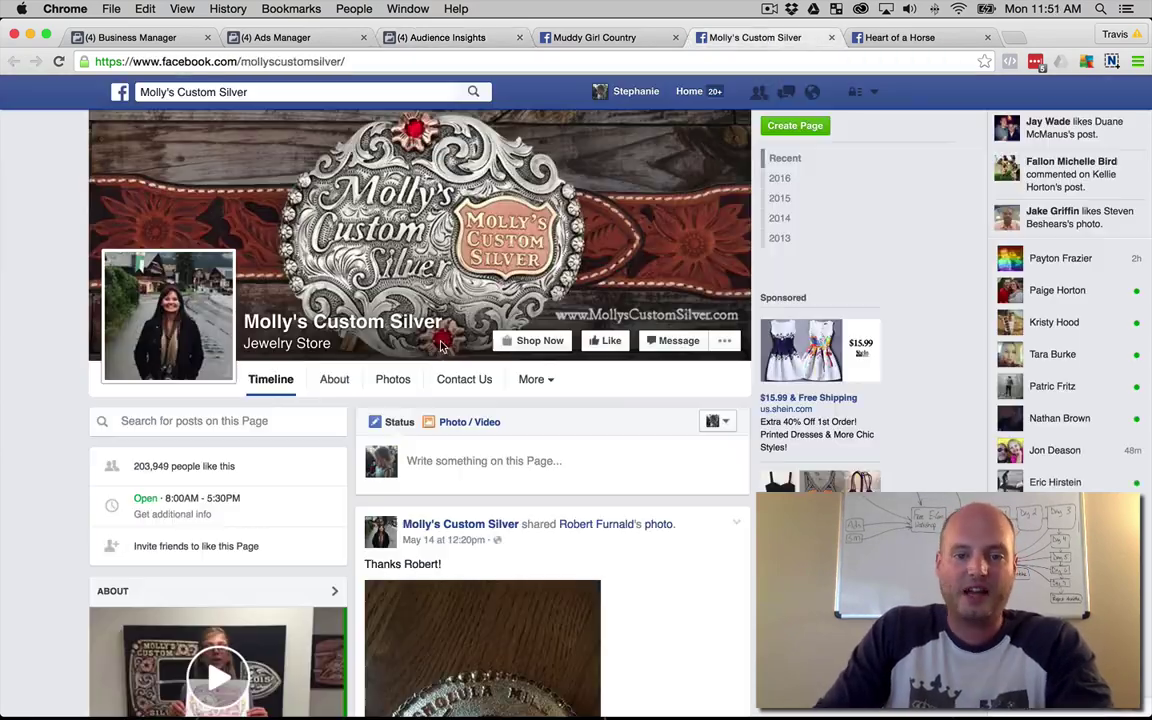
scroll(21, 268, down, 8)
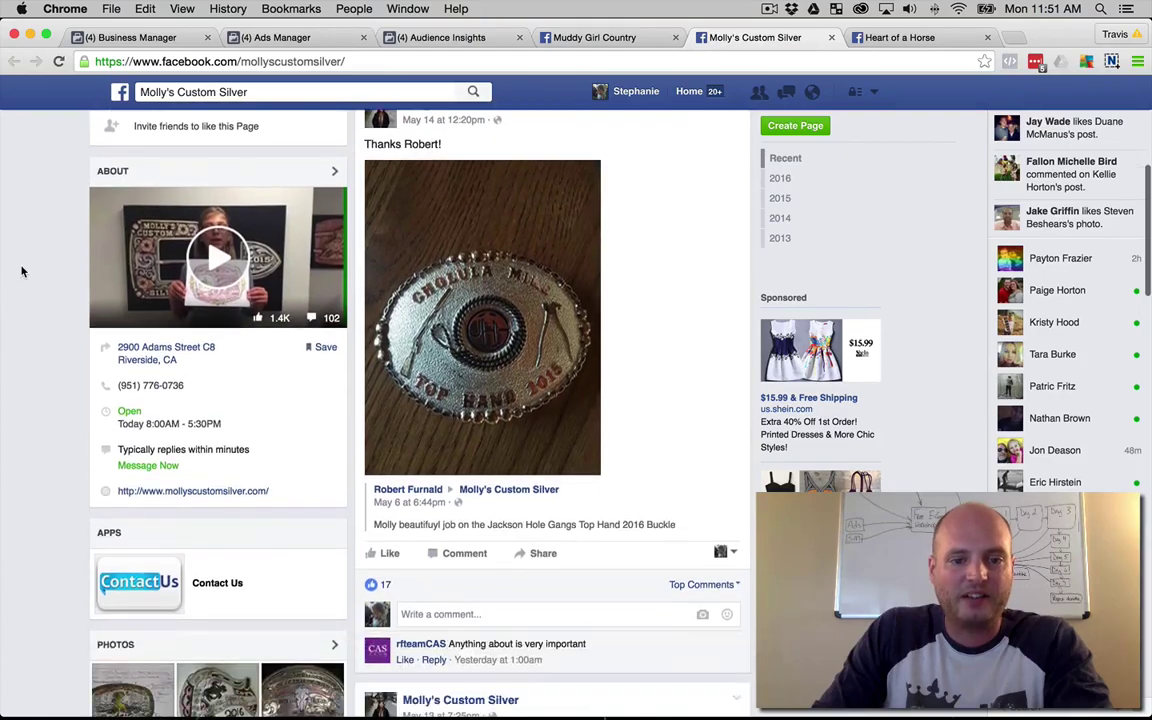
scroll(21, 268, down, 5)
scroll(50, 262, up, 15)
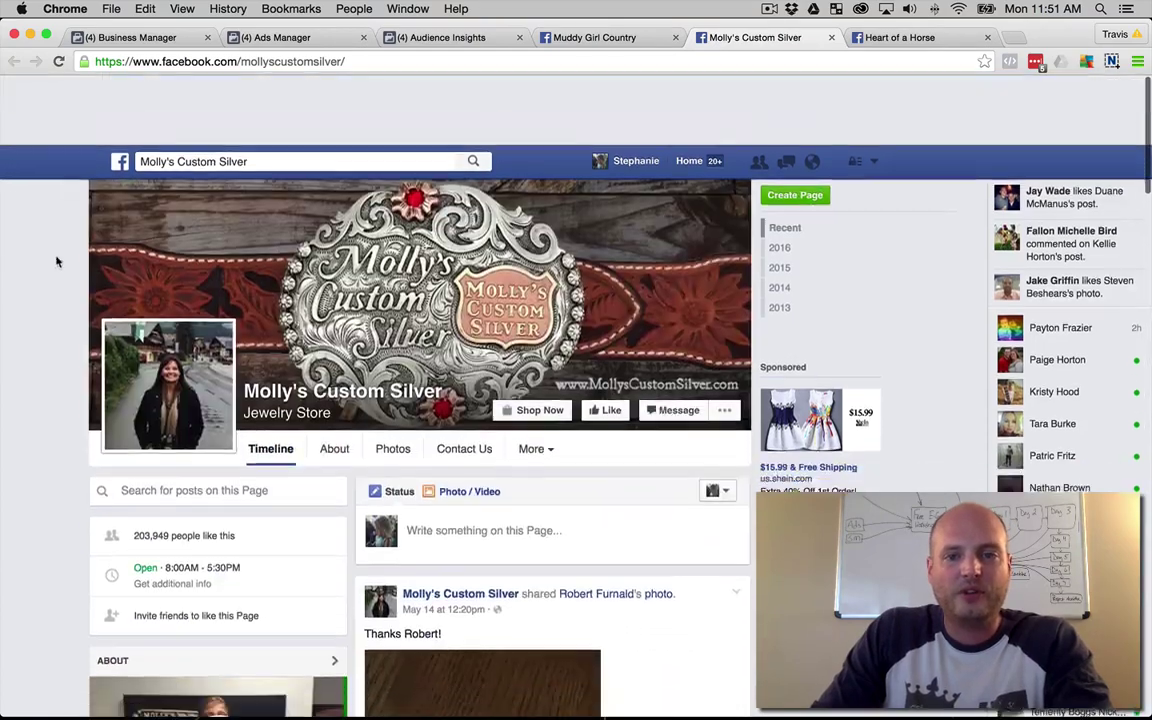
click(831, 38)
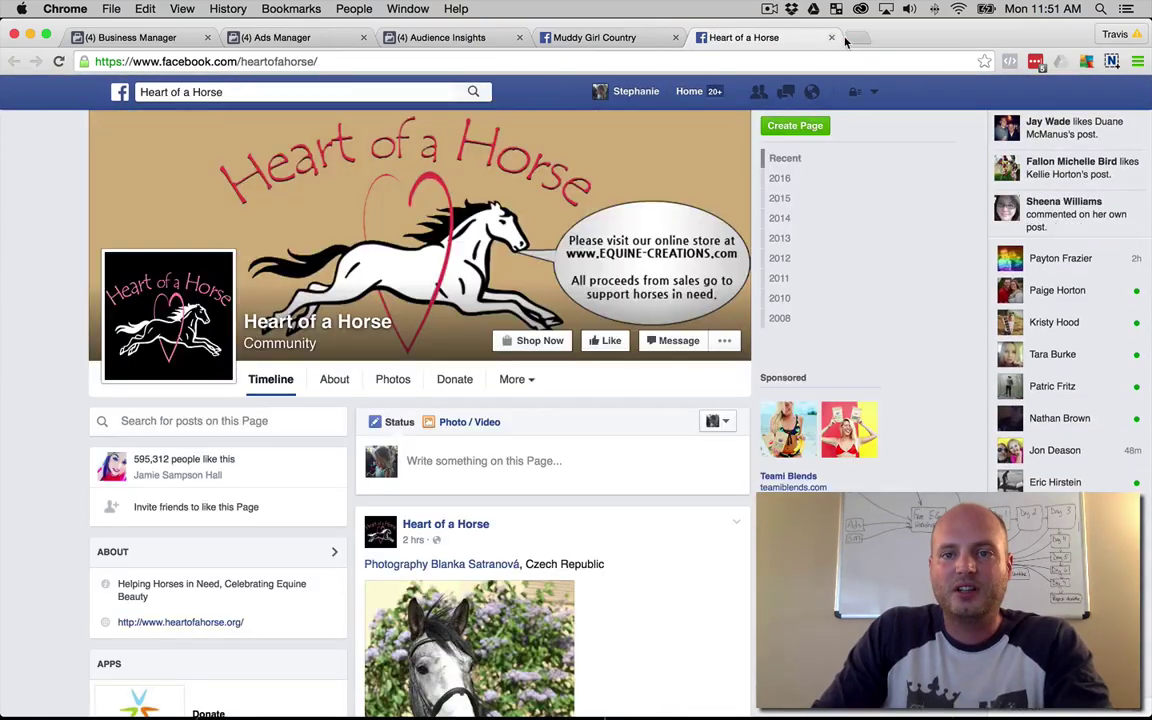
click(831, 37)
click(675, 37)
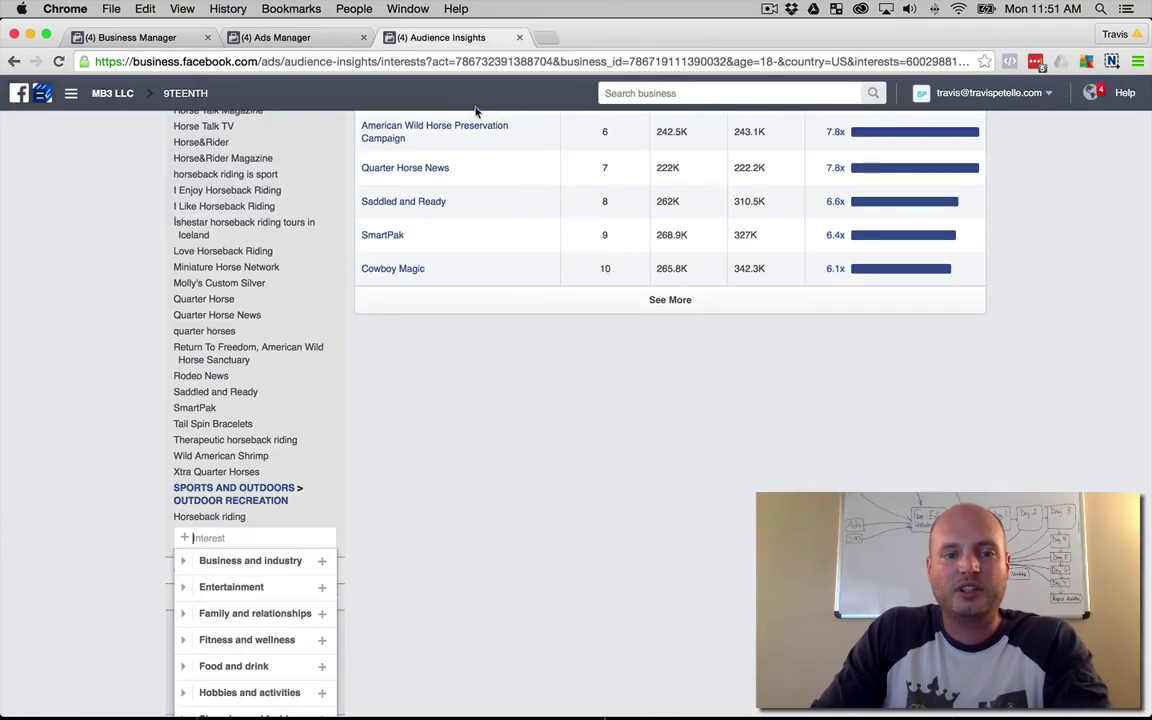
Step: Check the Demographics age and gender breakdown, then go back to Page Likes
click(31, 319)
scroll(31, 319, up, 5)
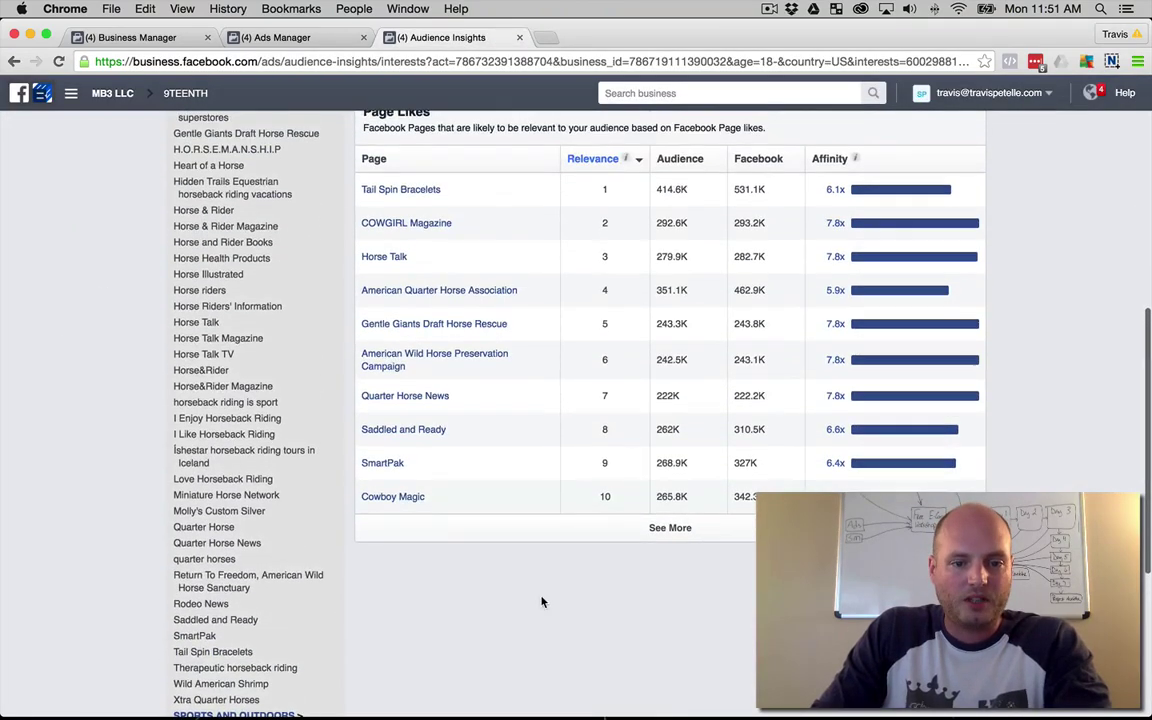
scroll(382, 445, up, 5)
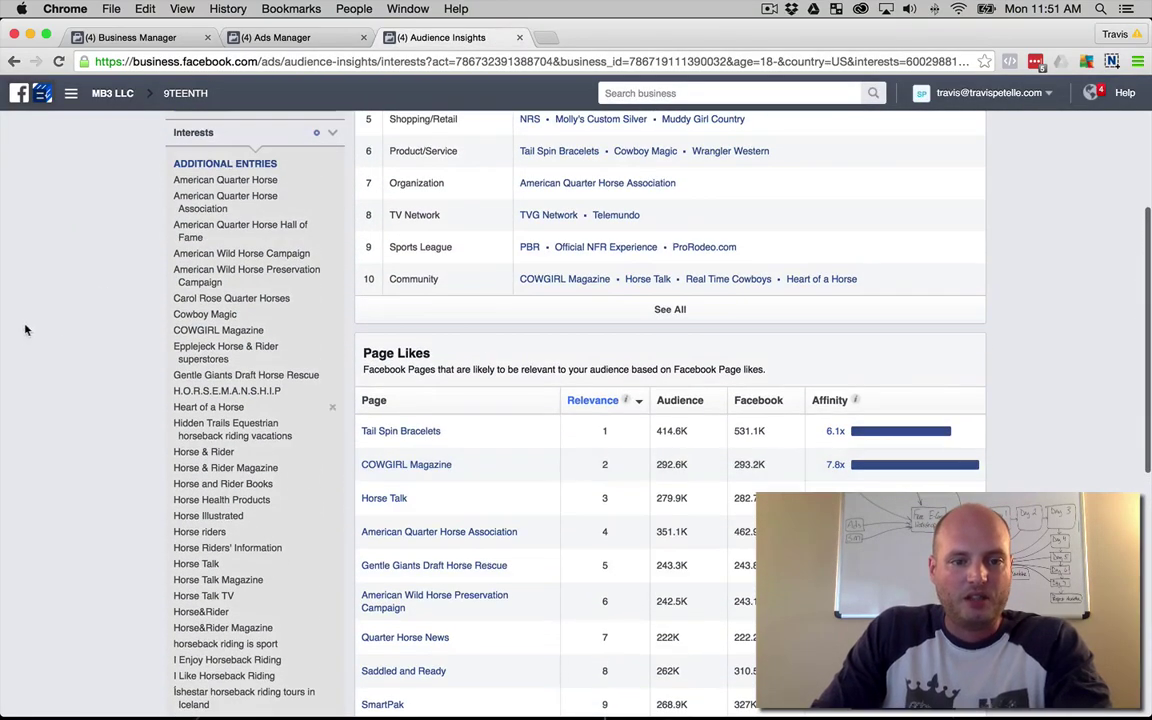
scroll(26, 330, up, 6)
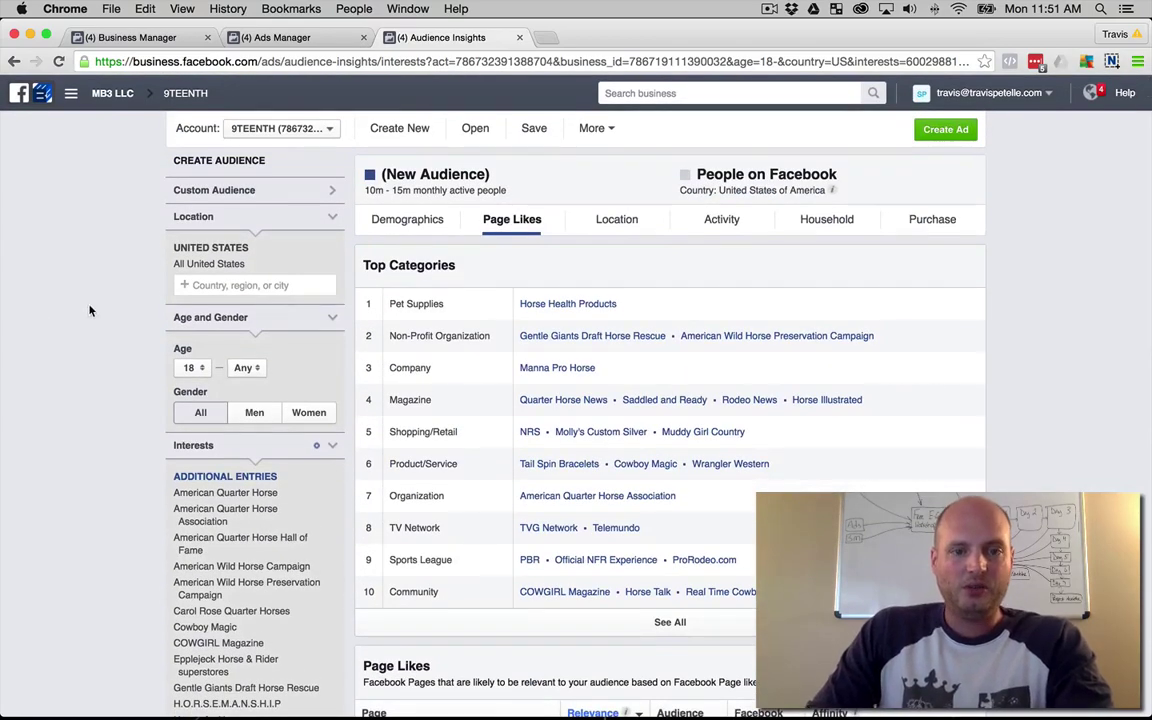
scroll(90, 311, down, 1)
click(385, 197)
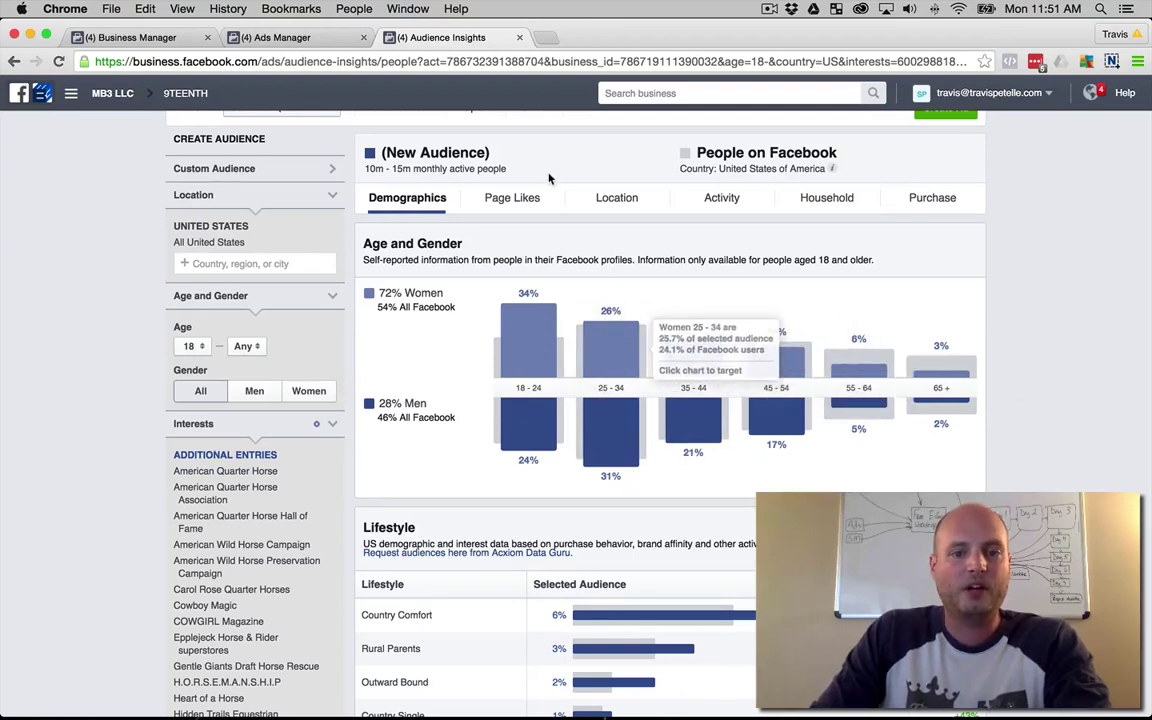
click(512, 197)
Step: Scroll through Page Likes, led by Tail Spin Bracelets at 6.1x, and start a new interest
scroll(28, 268, down, 3)
scroll(28, 268, down, 1)
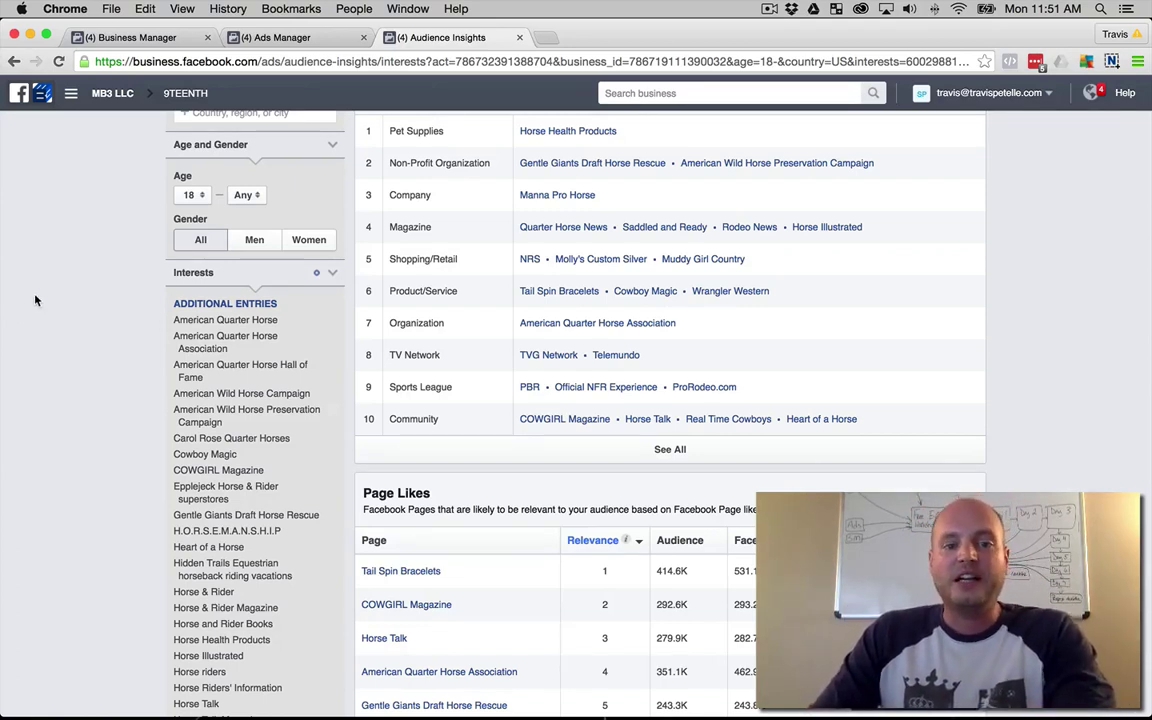
scroll(40, 297, down, 10)
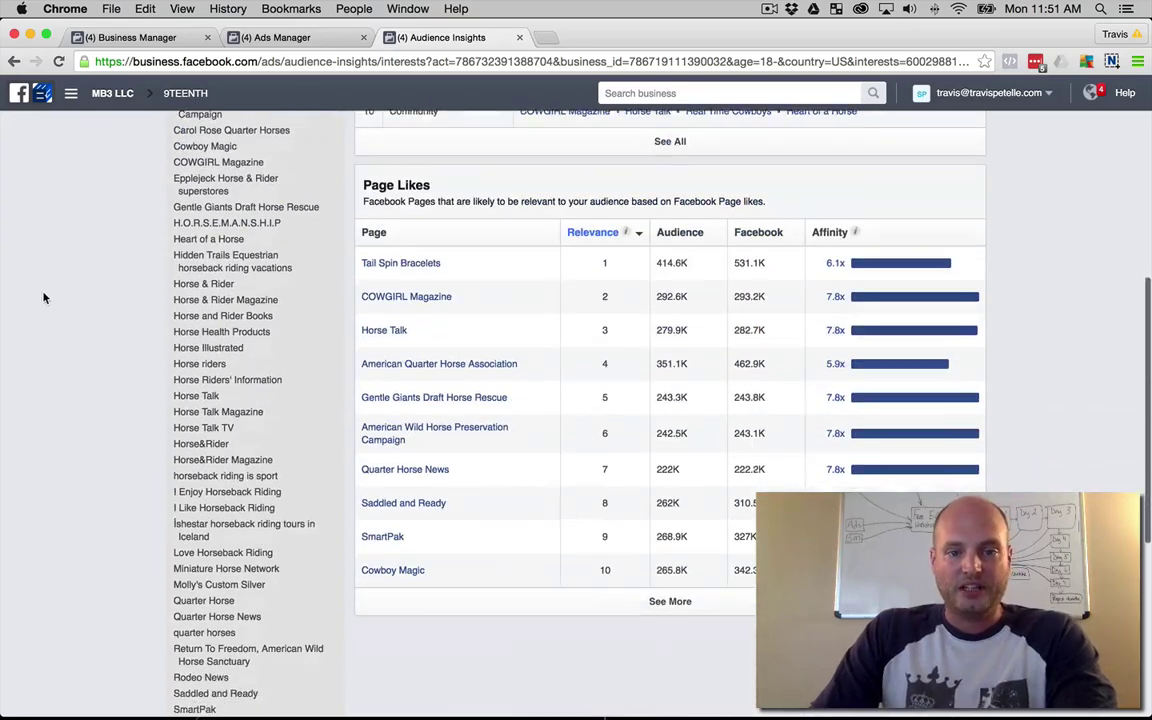
scroll(49, 295, down, 2)
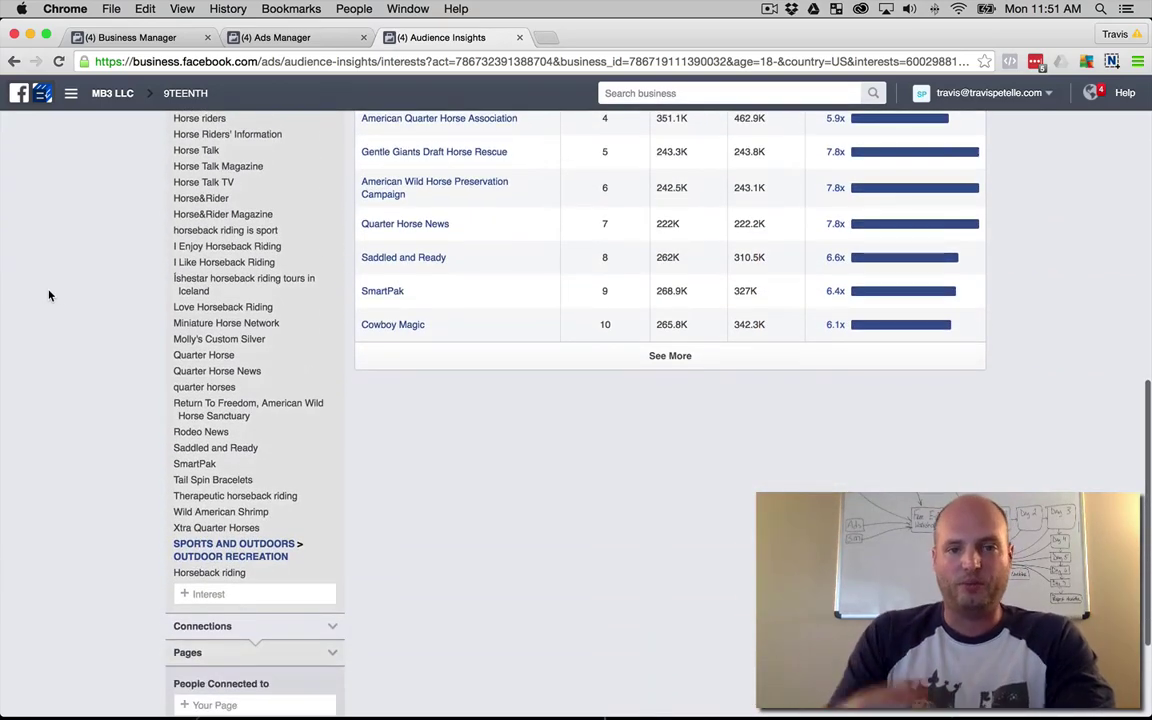
click(212, 594)
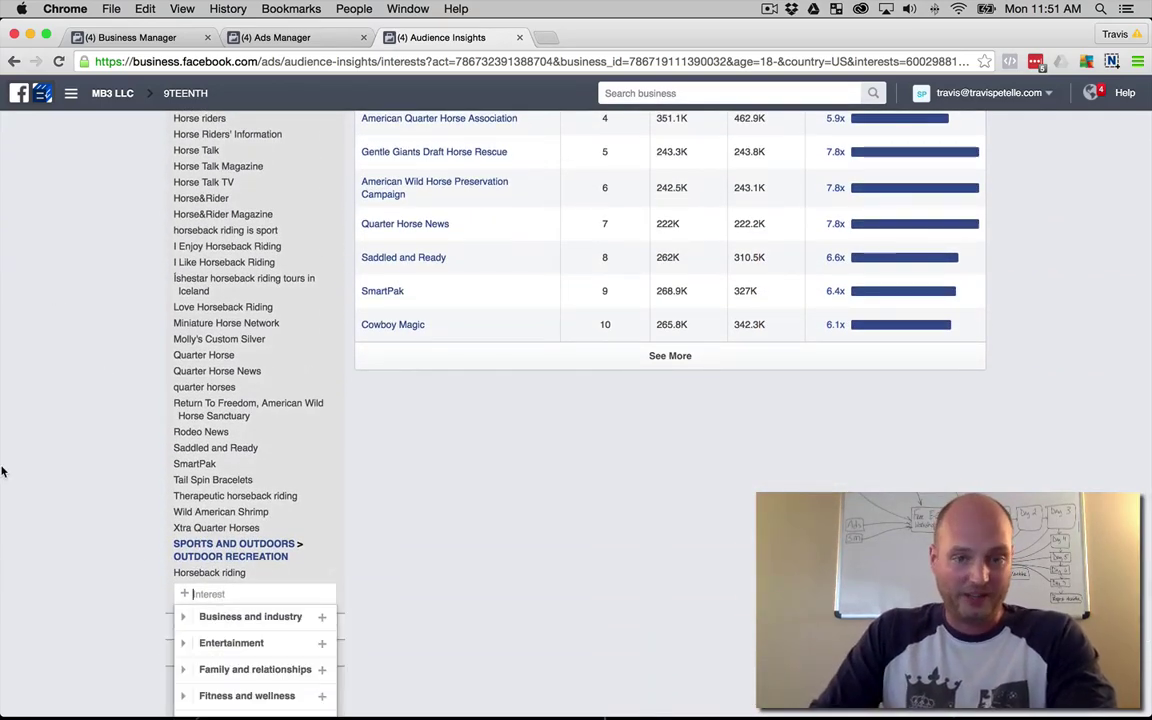
scroll(3, 468, down, 2)
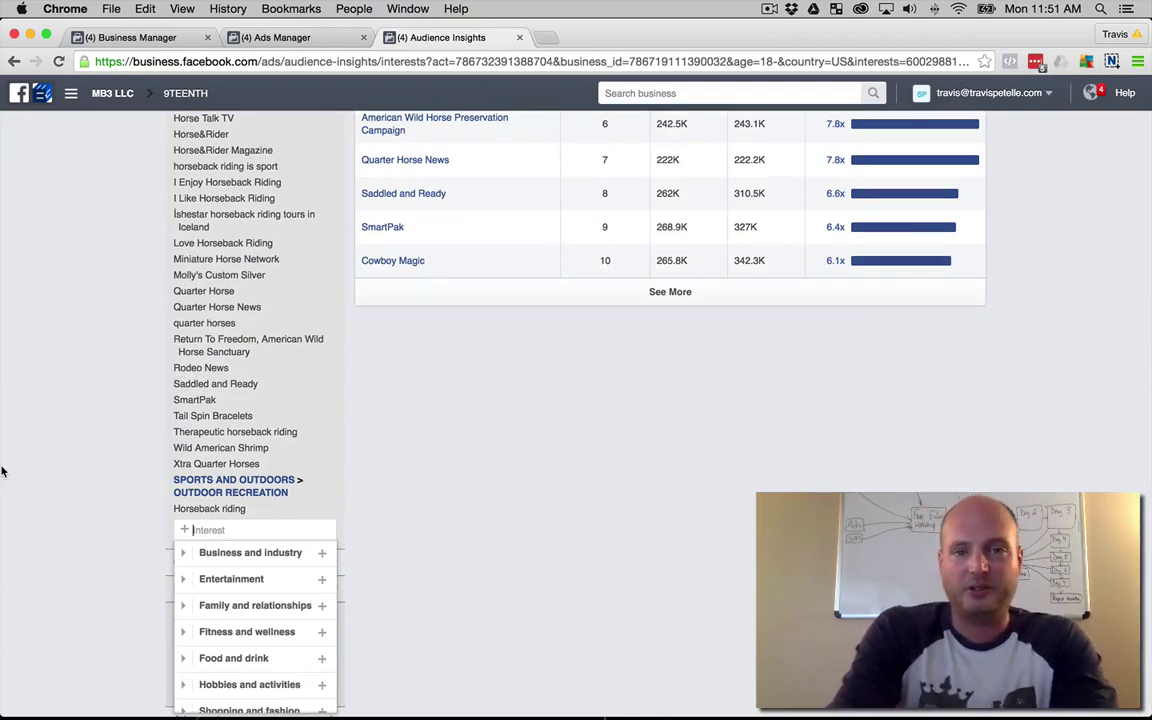
Step: Add the Horsebacking Riding and Horseback Ride interests
text(horse)
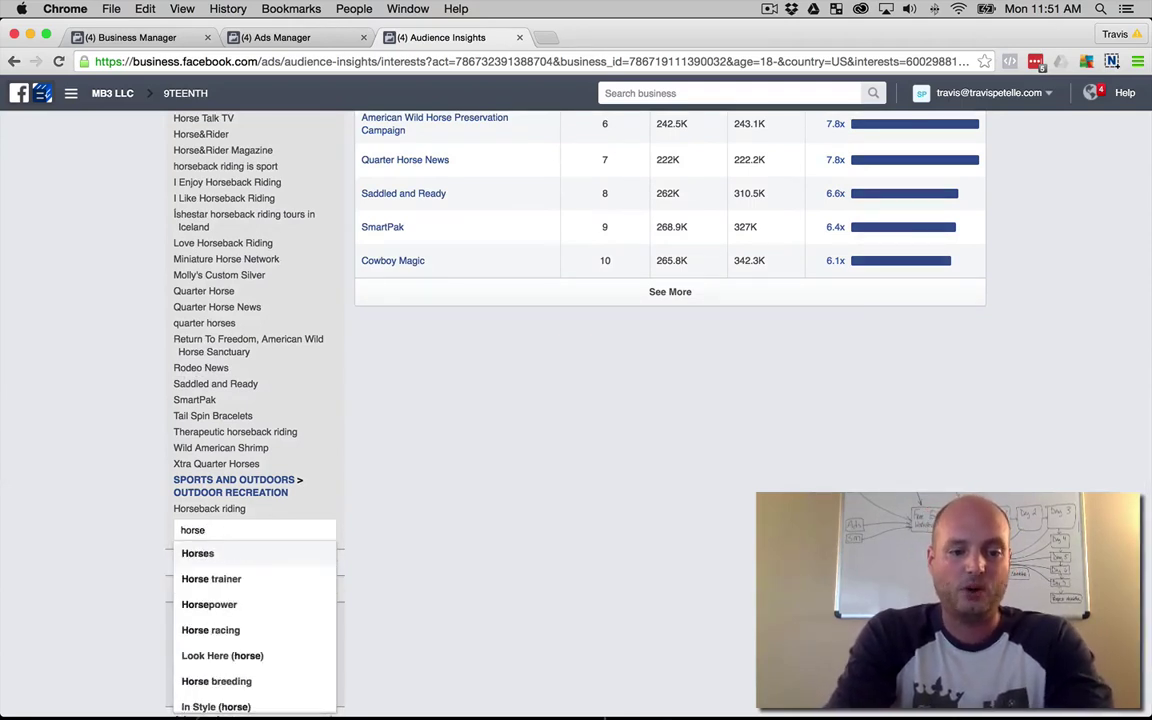
scroll(3, 457, down, 2)
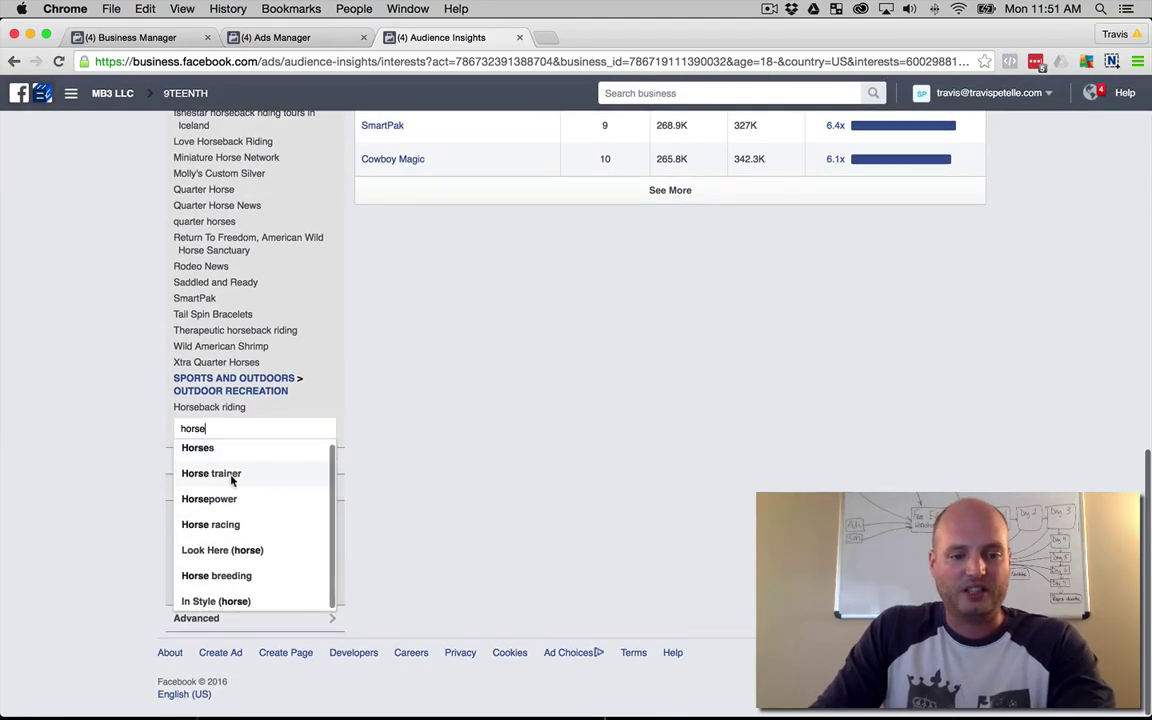
scroll(265, 522, down, 1)
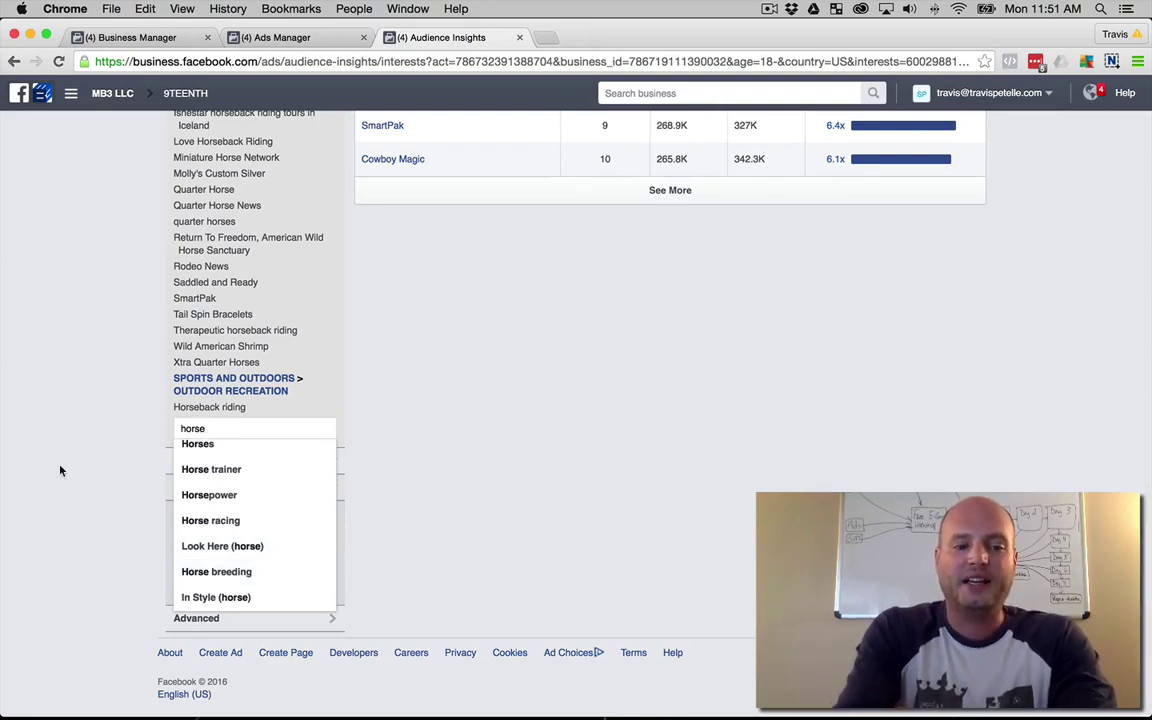
text(riding)
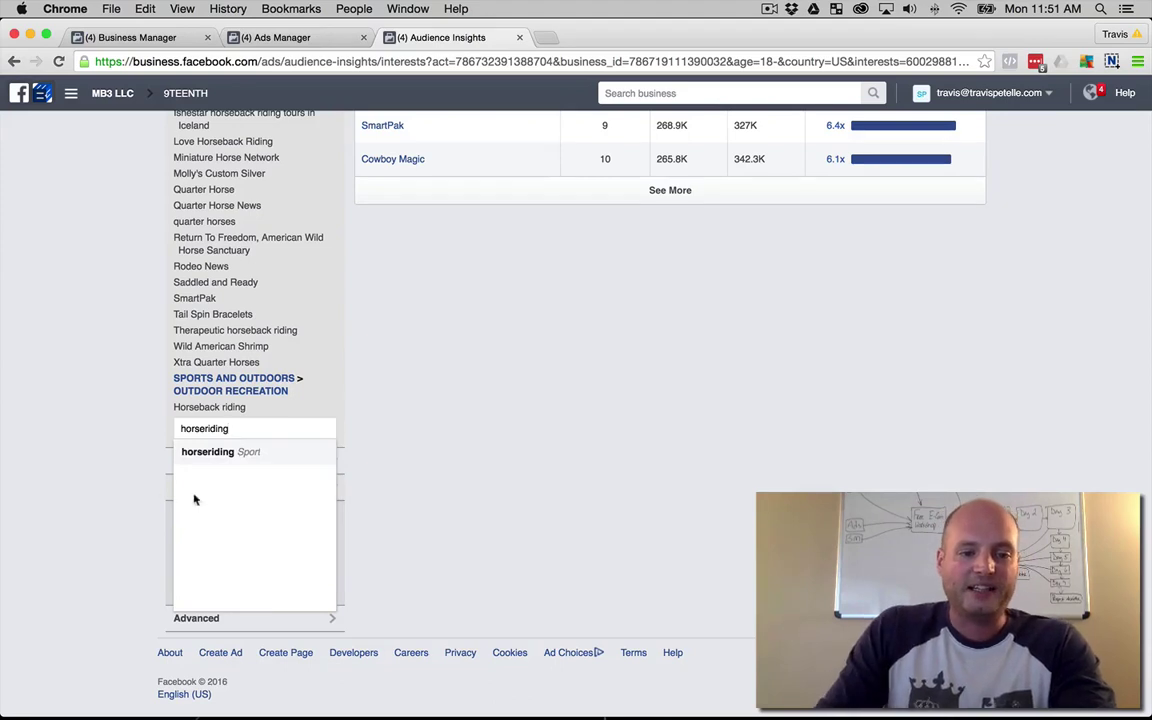
key(BackSpace)
key(BackSpace)
key(BackSpace)
key(BackSpace)
key(BackSpace)
key(BackSpace)
key(BackSpace)
key(BackSpace)
key(BackSpace)
key(BackSpace)
key(BackSpace)
text(horseback)
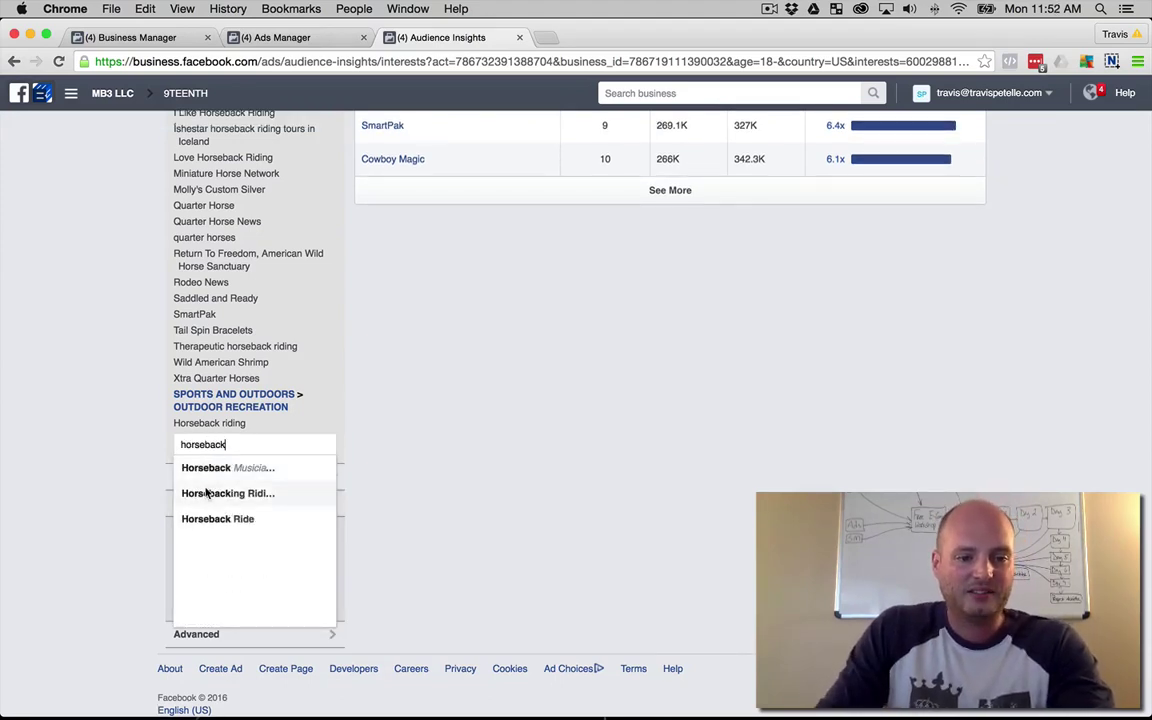
click(208, 497)
text(horseback)
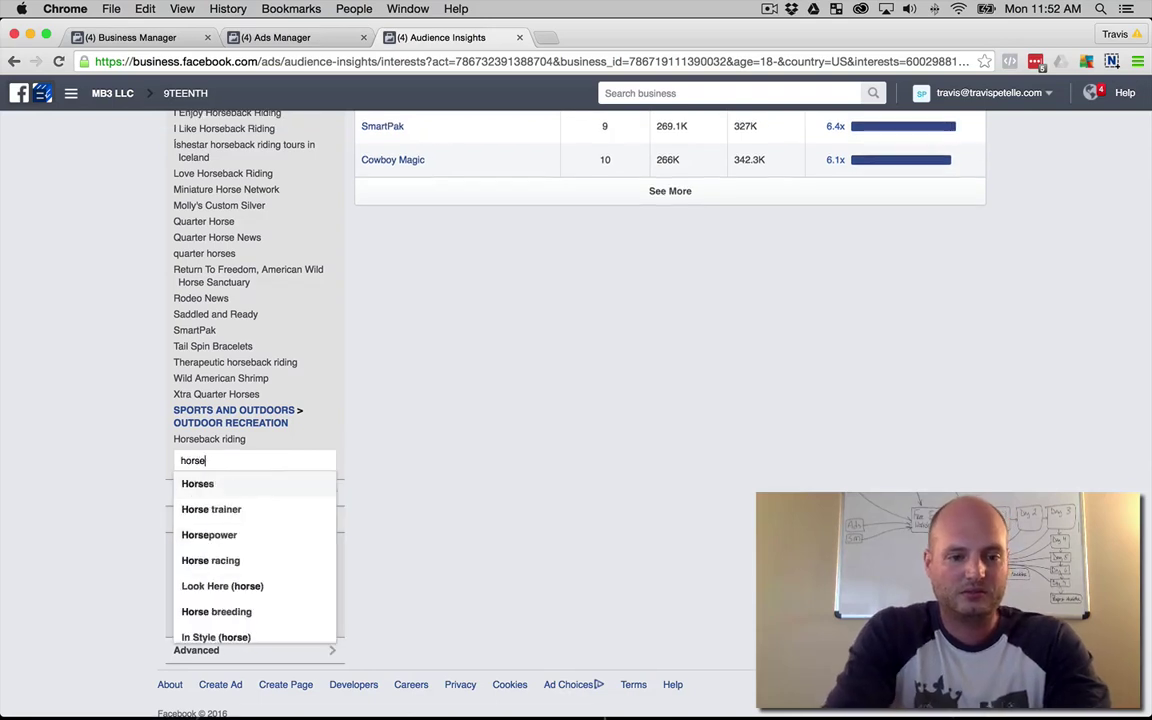
click(211, 513)
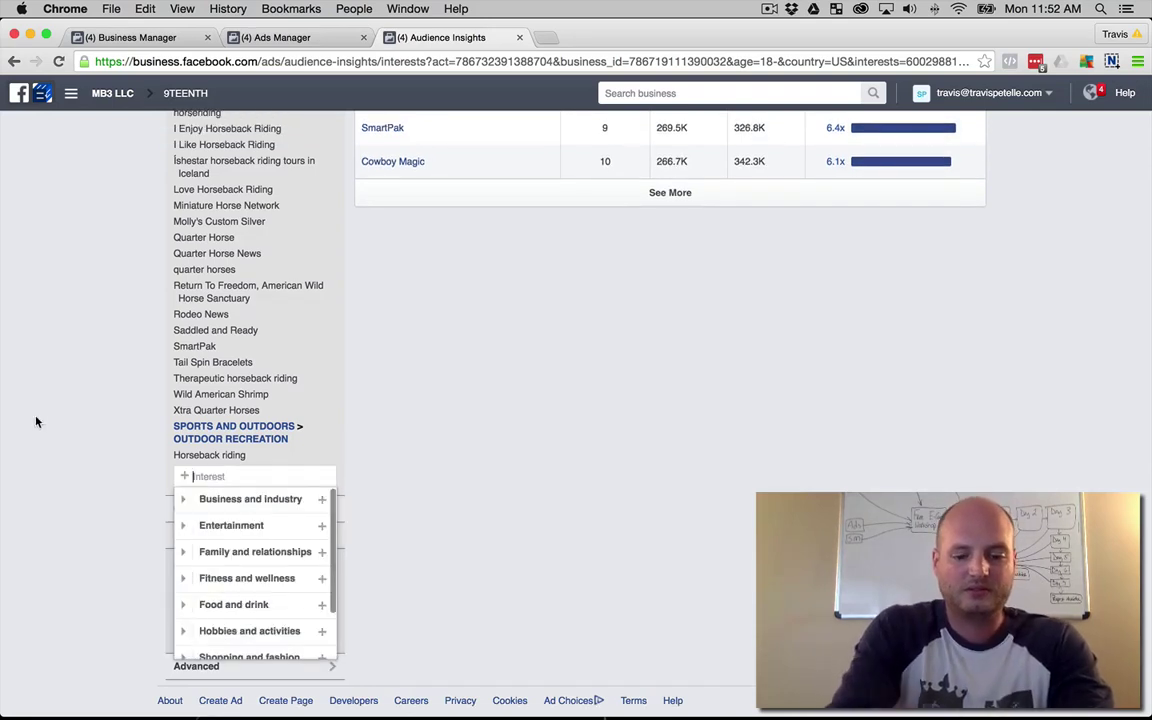
Step: Add the riding horses bareback and love riding horses interests
text(horseback ridi)
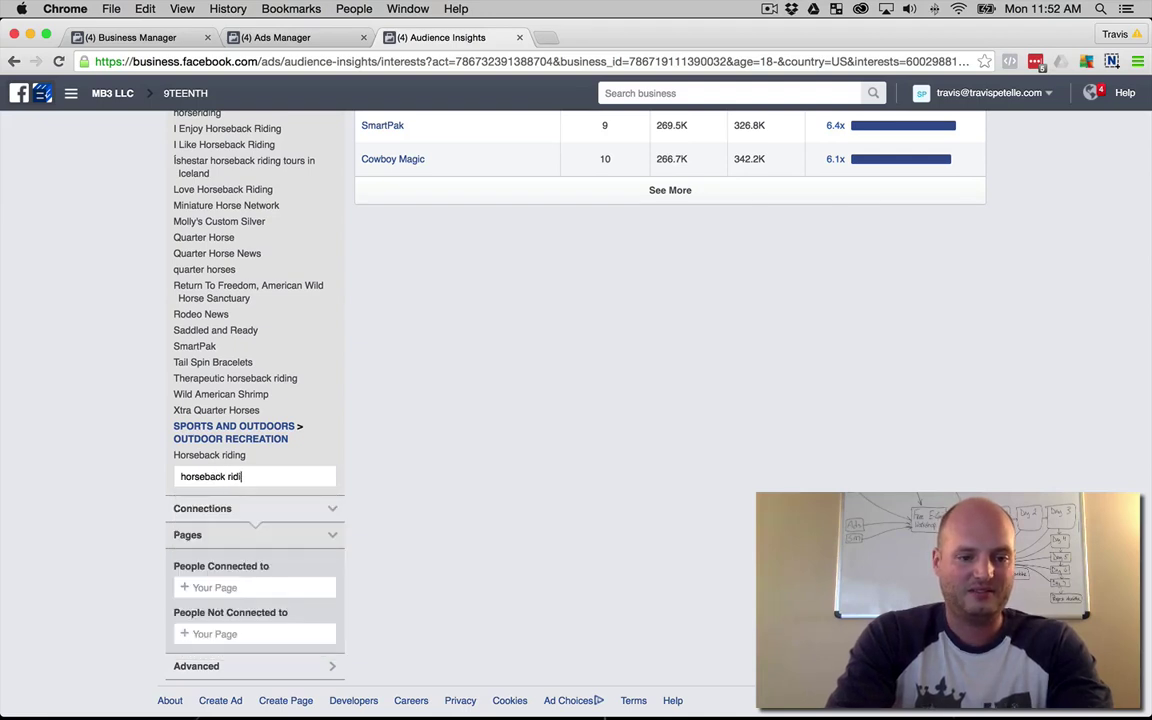
key(BackSpace)
key(BackSpace)
key(BackSpace)
key(BackSpace)
key(BackSpace)
key(BackSpace)
key(BackSpace)
key(BackSpace)
key(BackSpace)
key(BackSpace)
key(BackSpace)
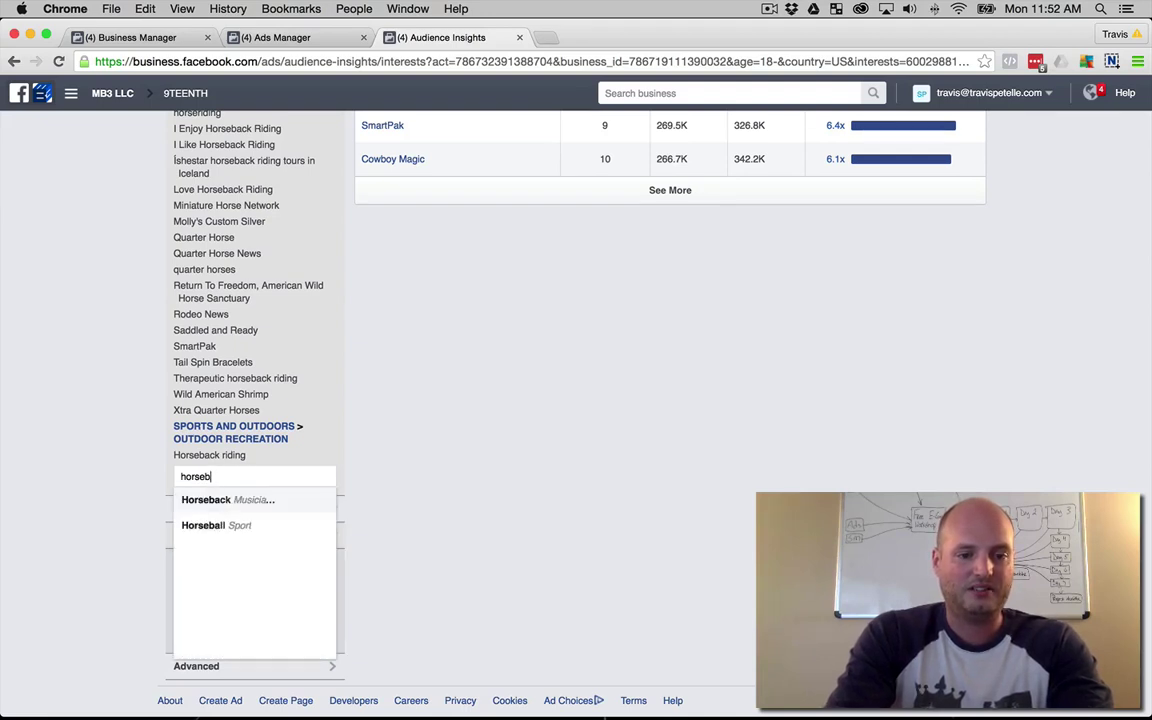
text(riding horuse)
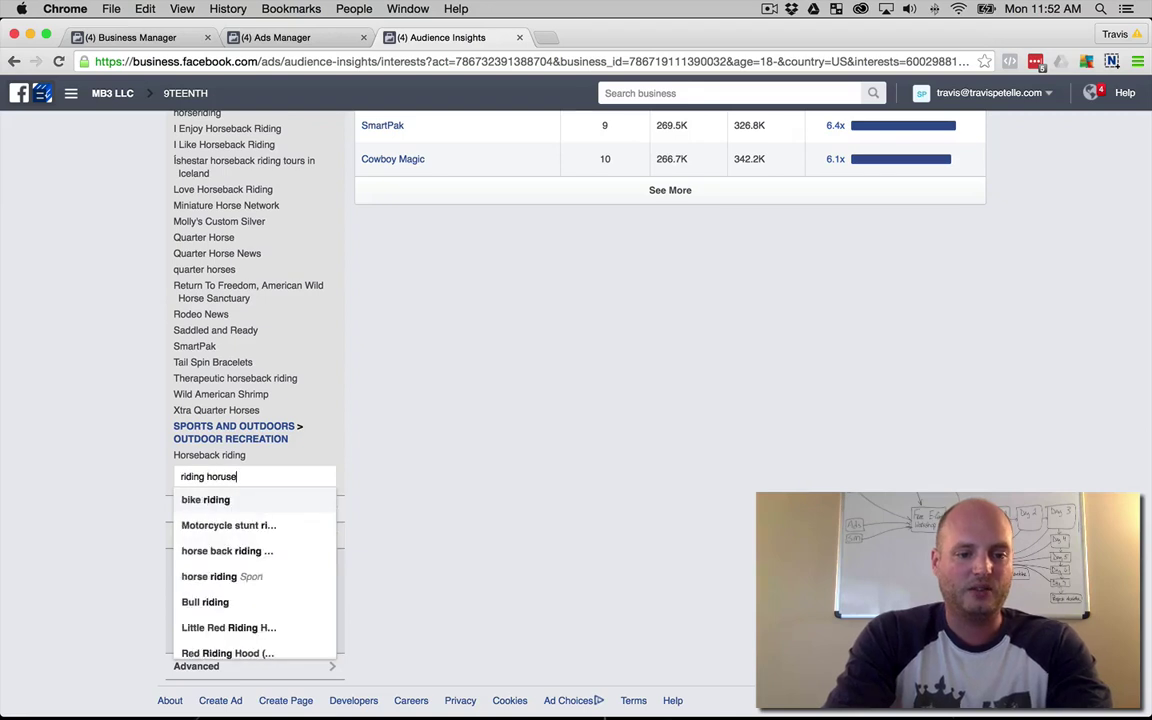
text(sses)
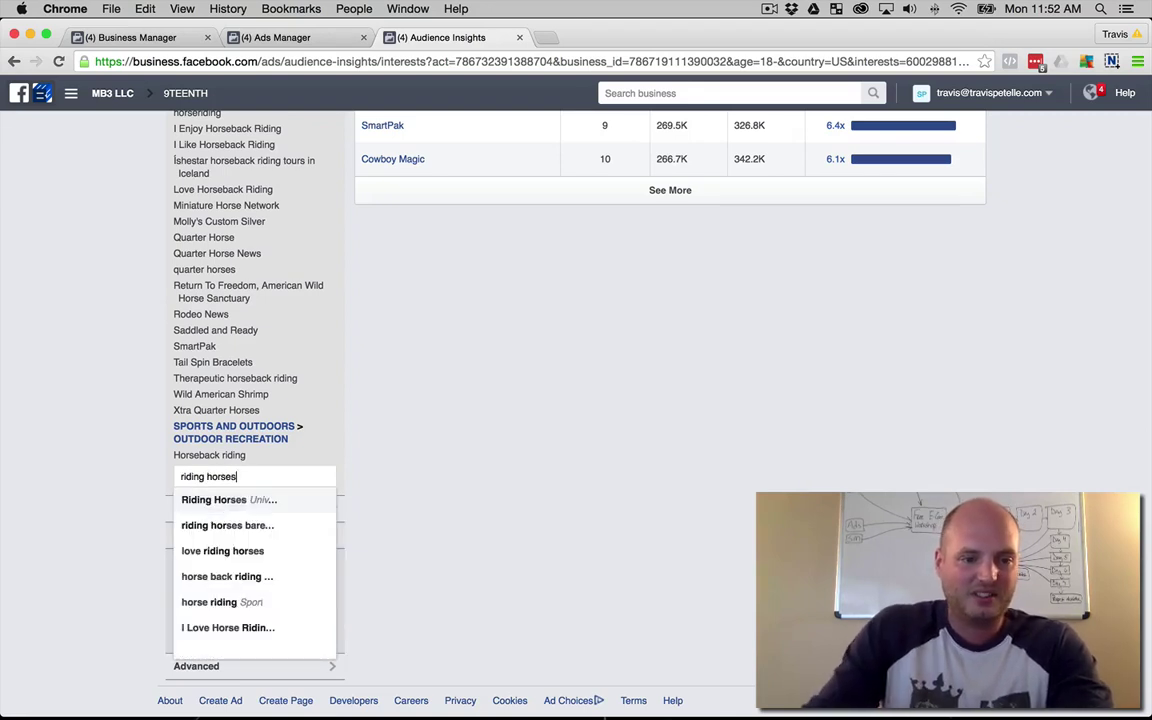
scroll(250, 520, up, 1)
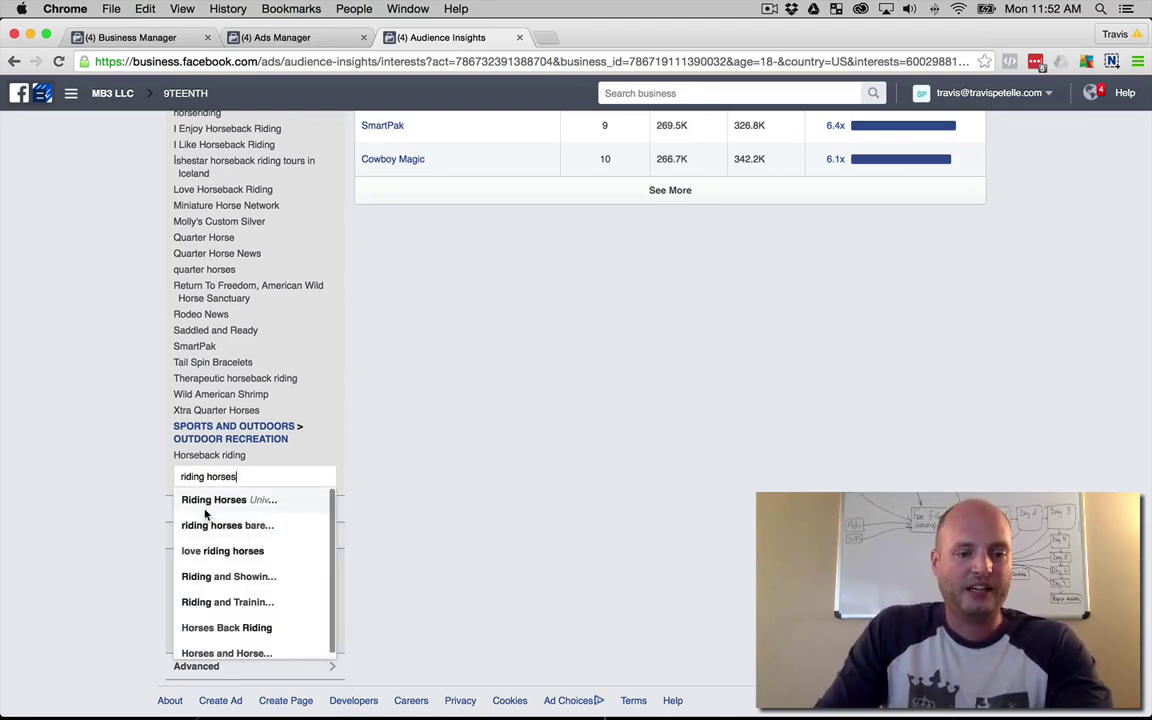
click(230, 527)
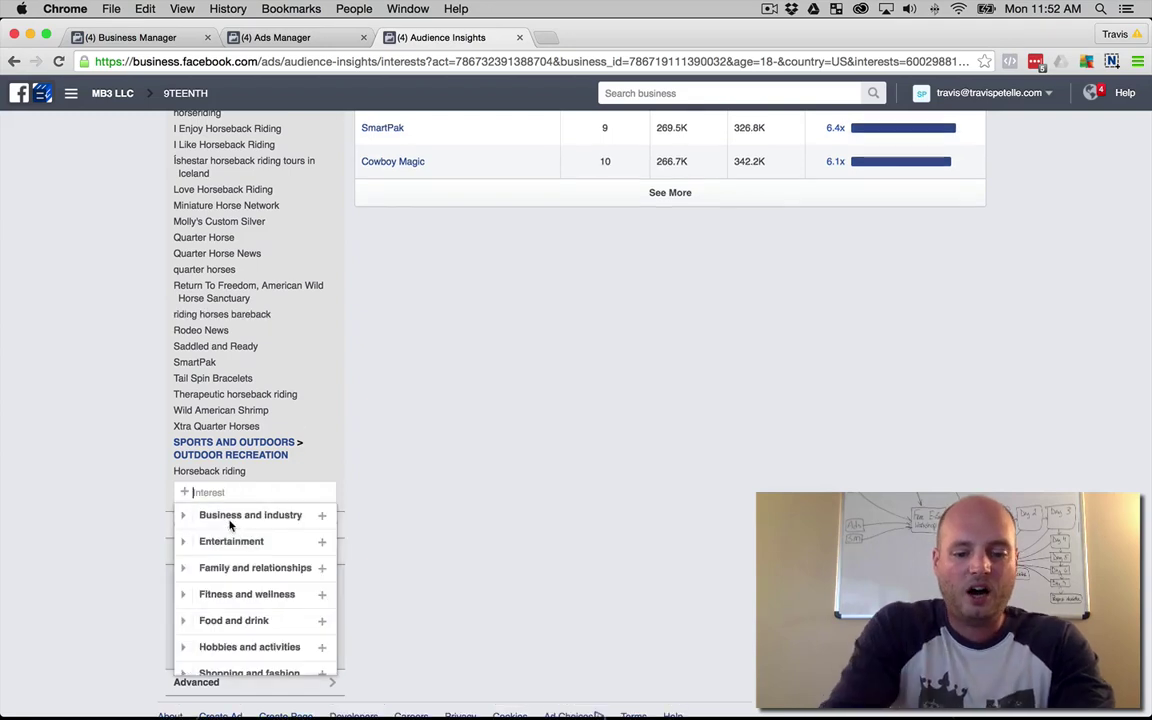
text(riding horuses)
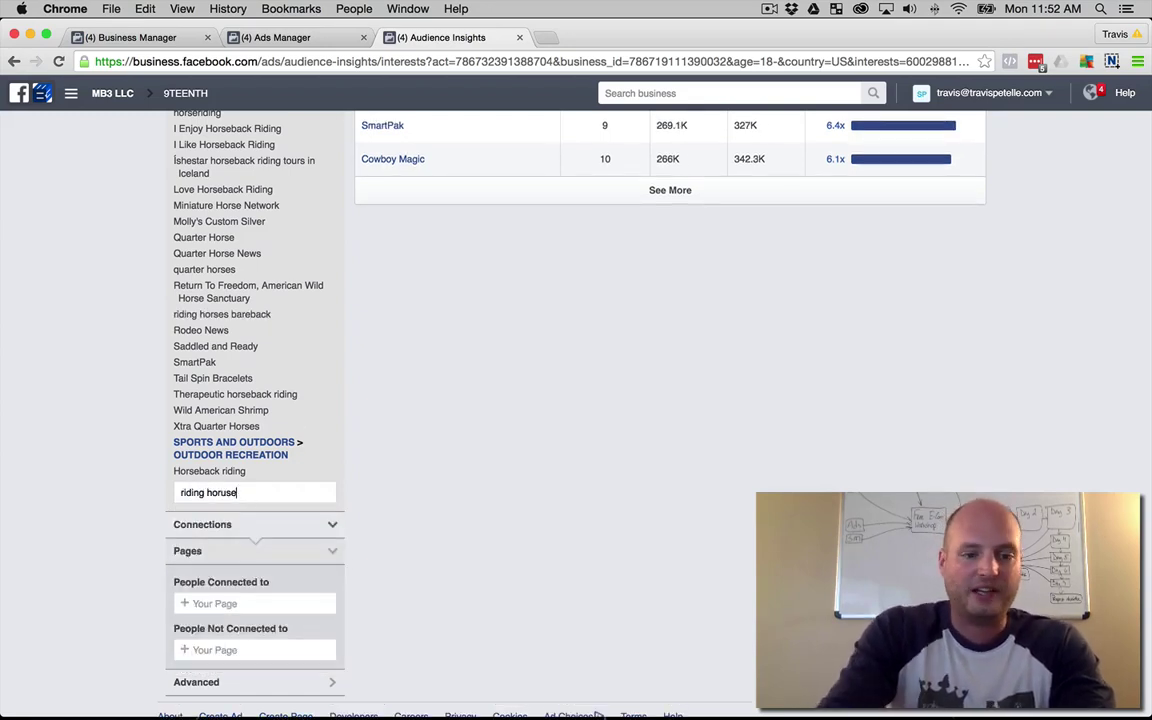
key(BackSpace)
key(BackSpace)
key(BackSpace)
text(ses)
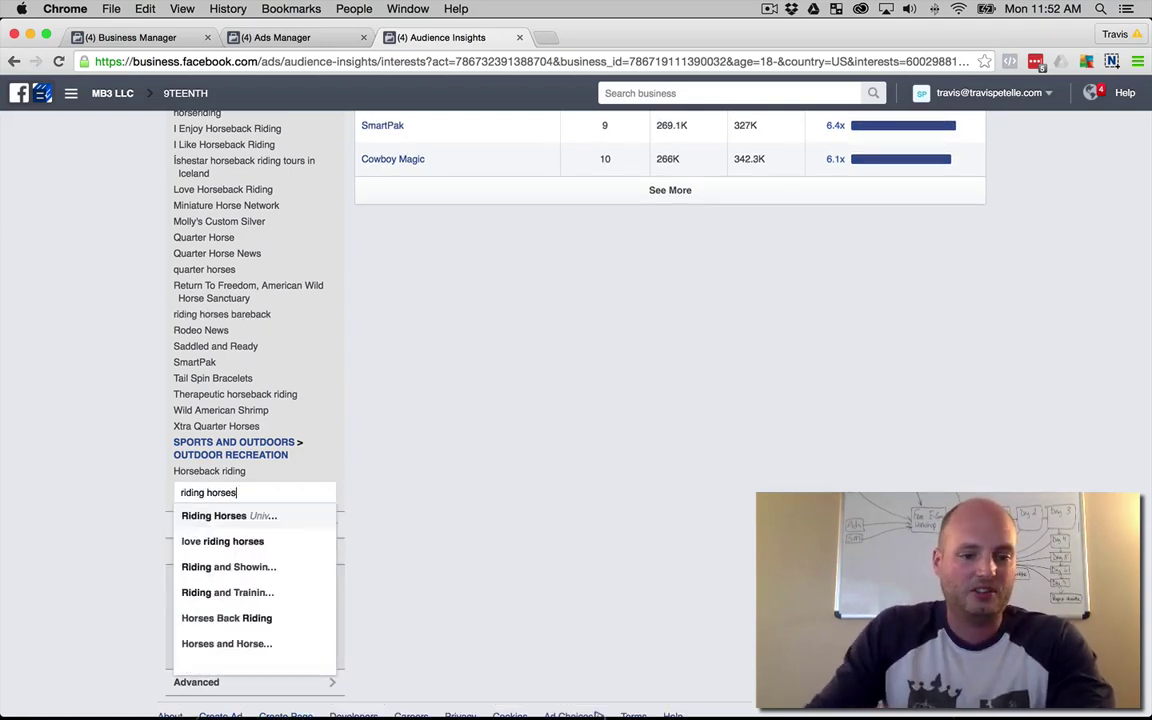
click(230, 543)
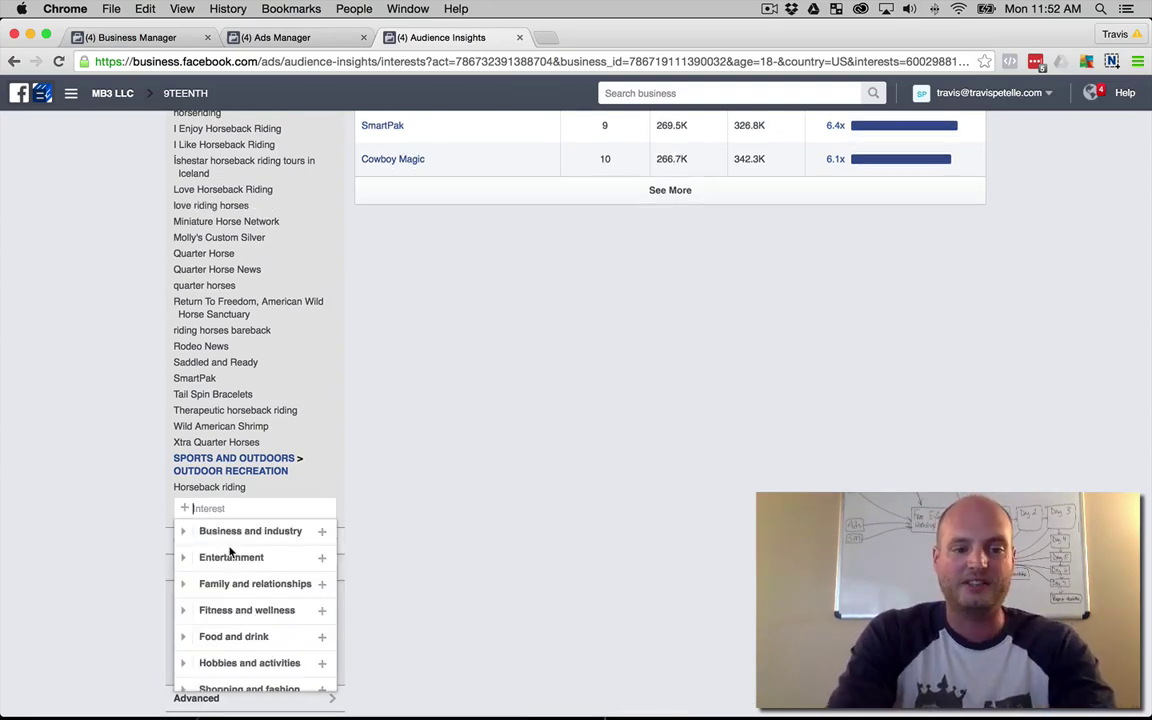
text(riding f)
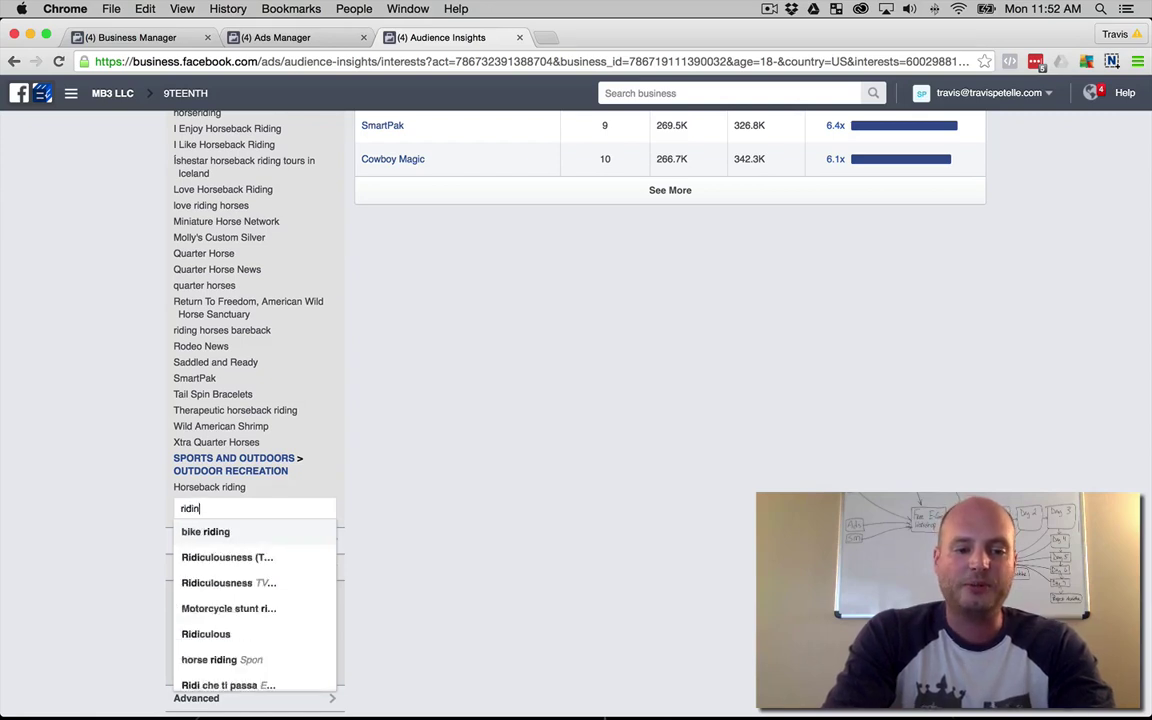
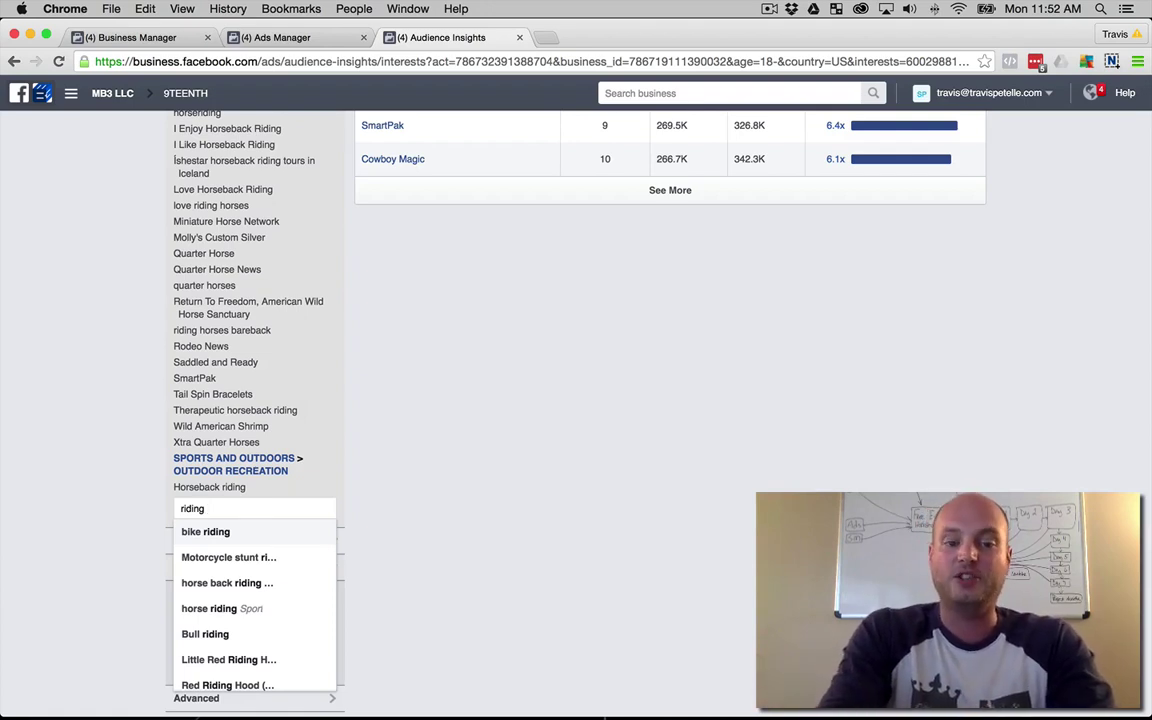
Step: Search 'riding horses' and add Horses Back Riding and Horses and Horseback Riding as interests
key(BackSpace)
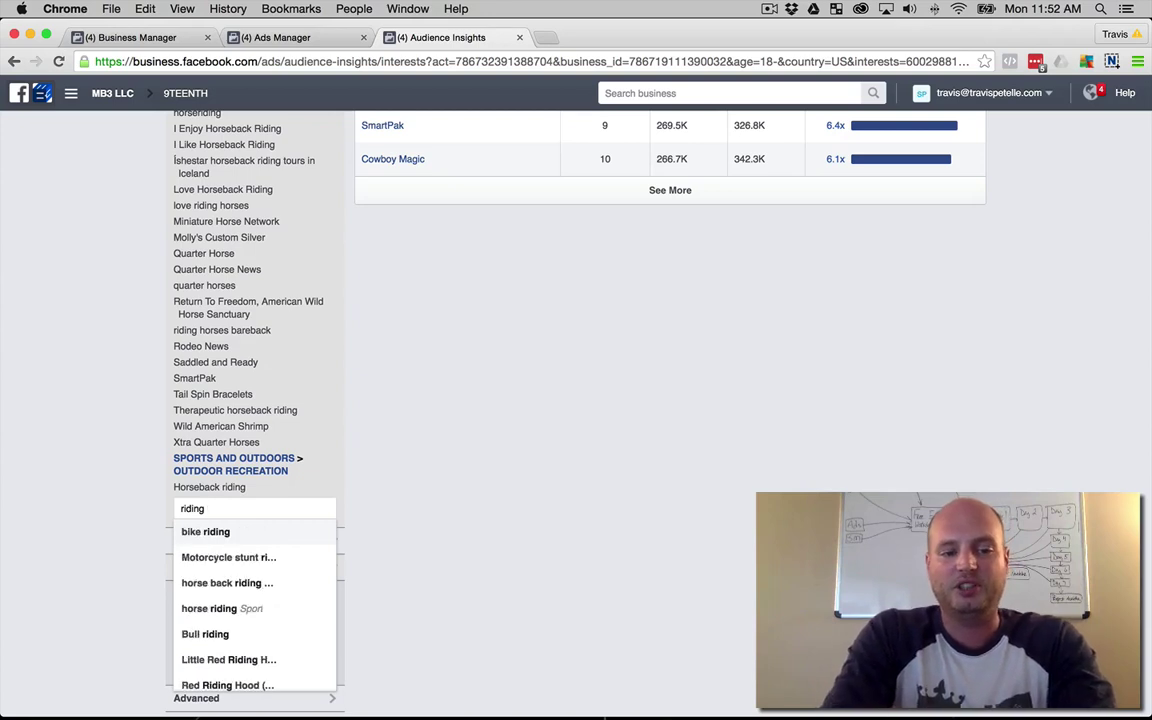
text(horses)
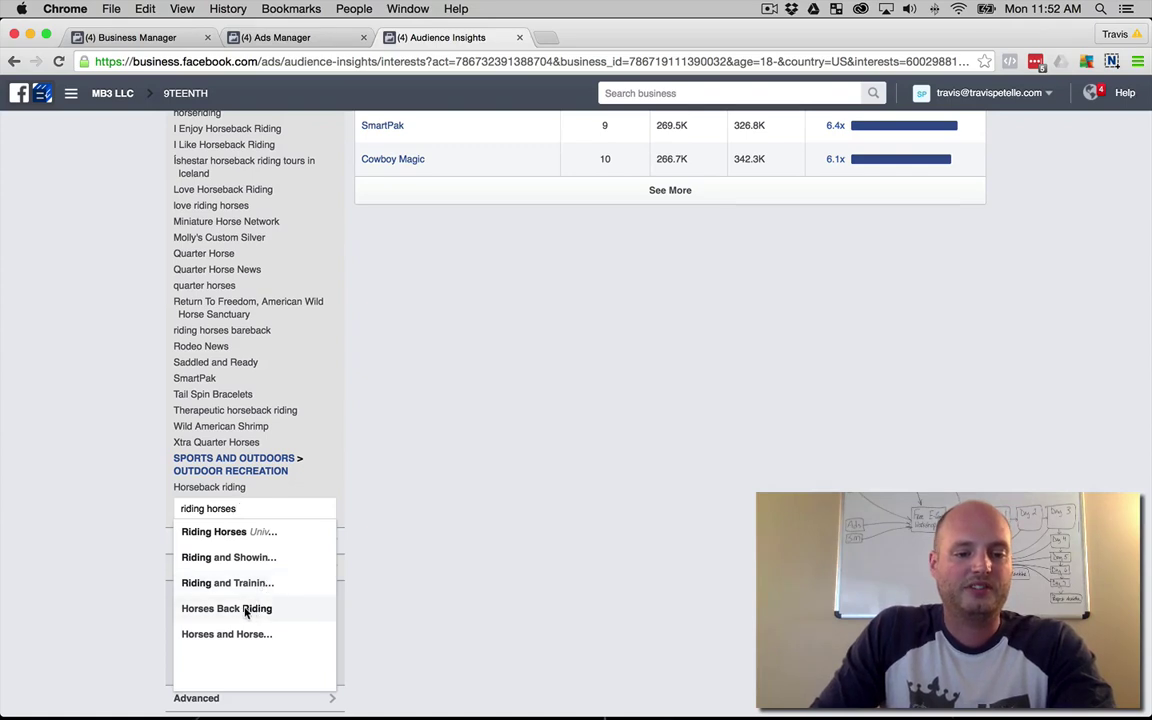
click(246, 610)
text(riding horses)
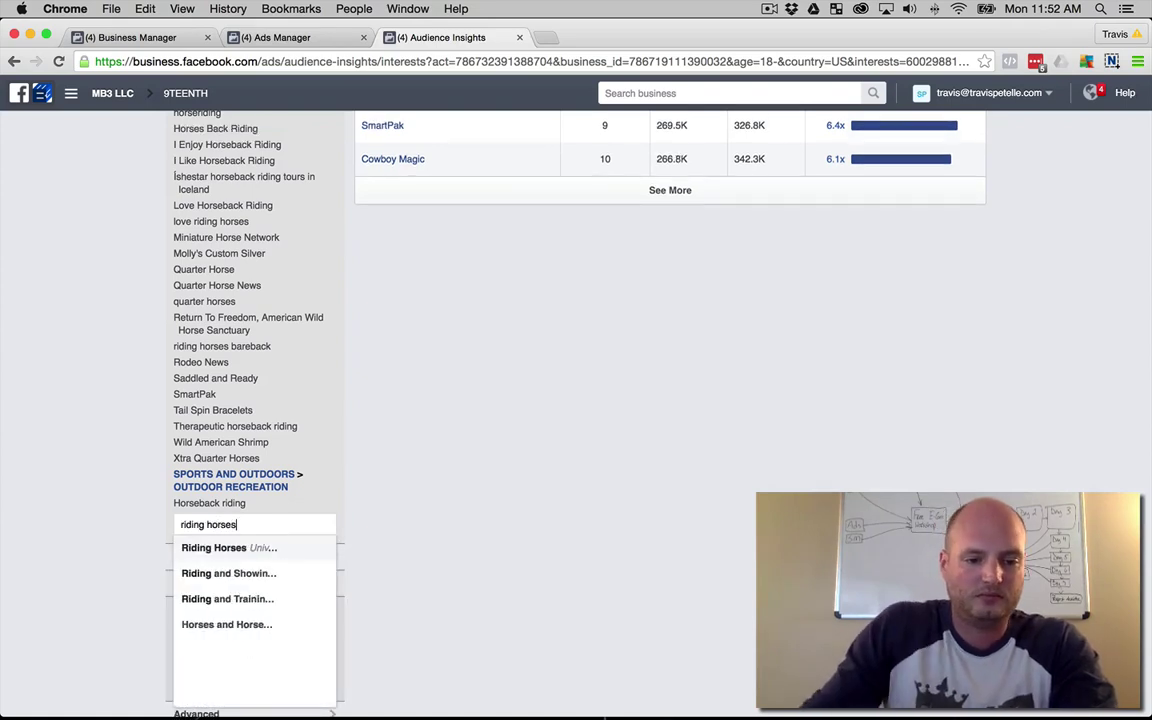
click(239, 625)
Step: Add Riding and Training Horses and Riding and Showing Horses from the same search
text(riding horses)
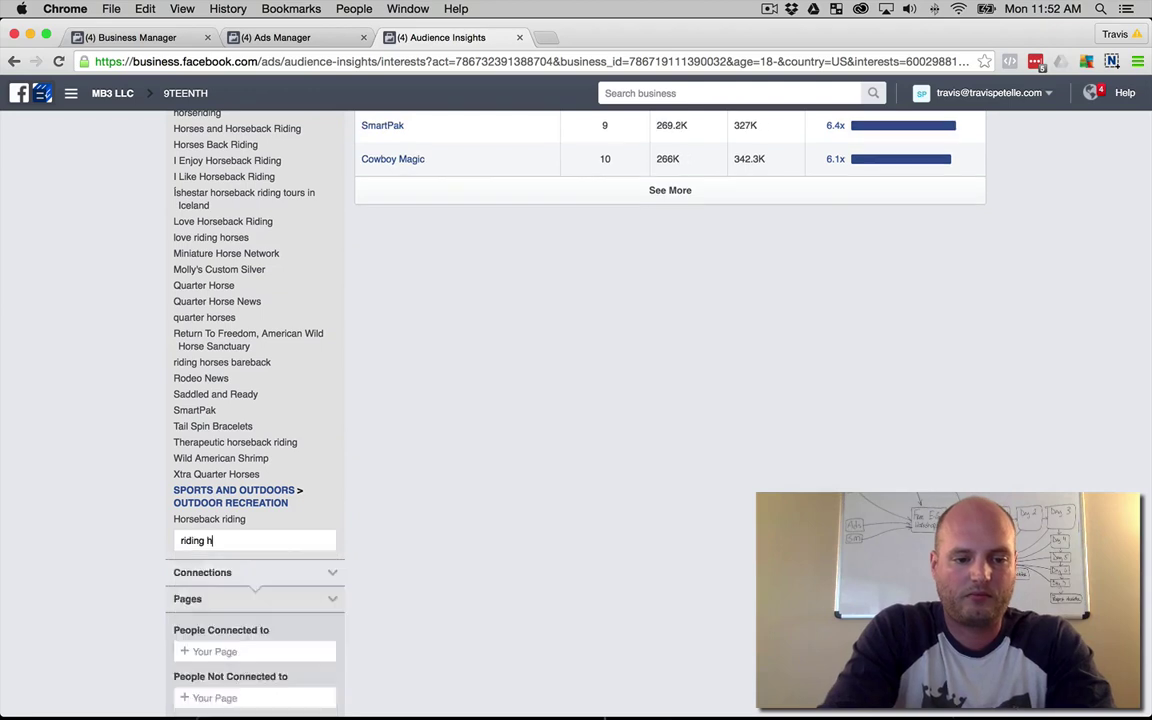
click(239, 615)
text(riding )
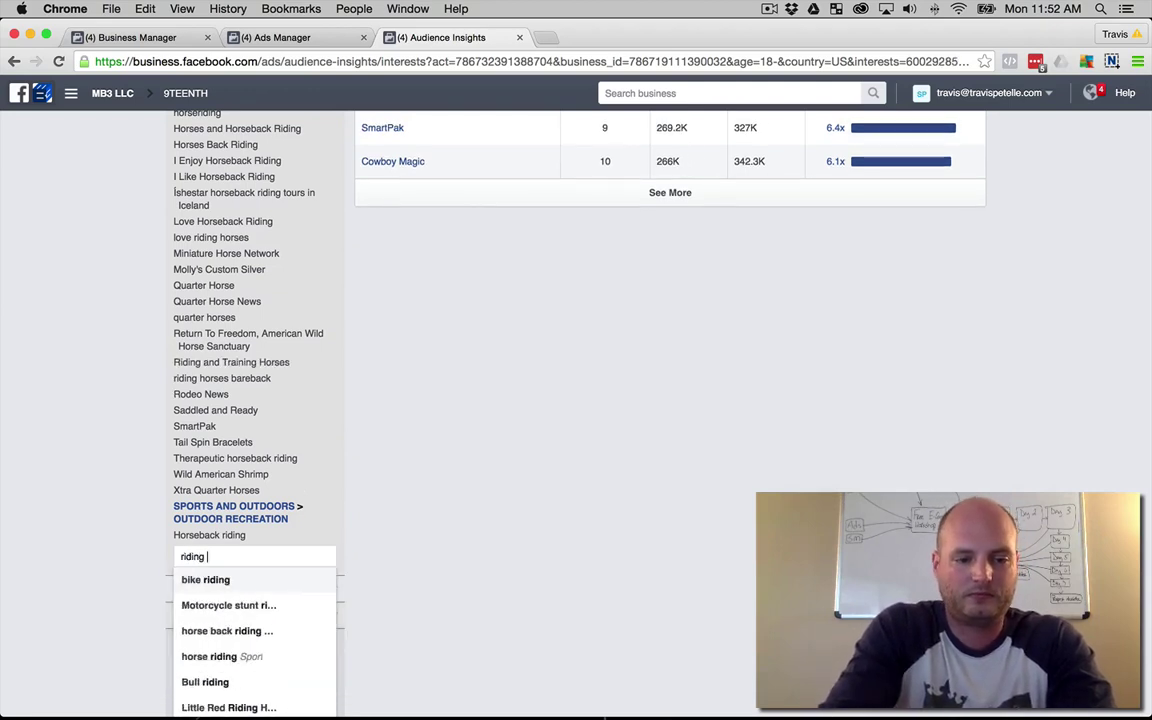
text(hourse)
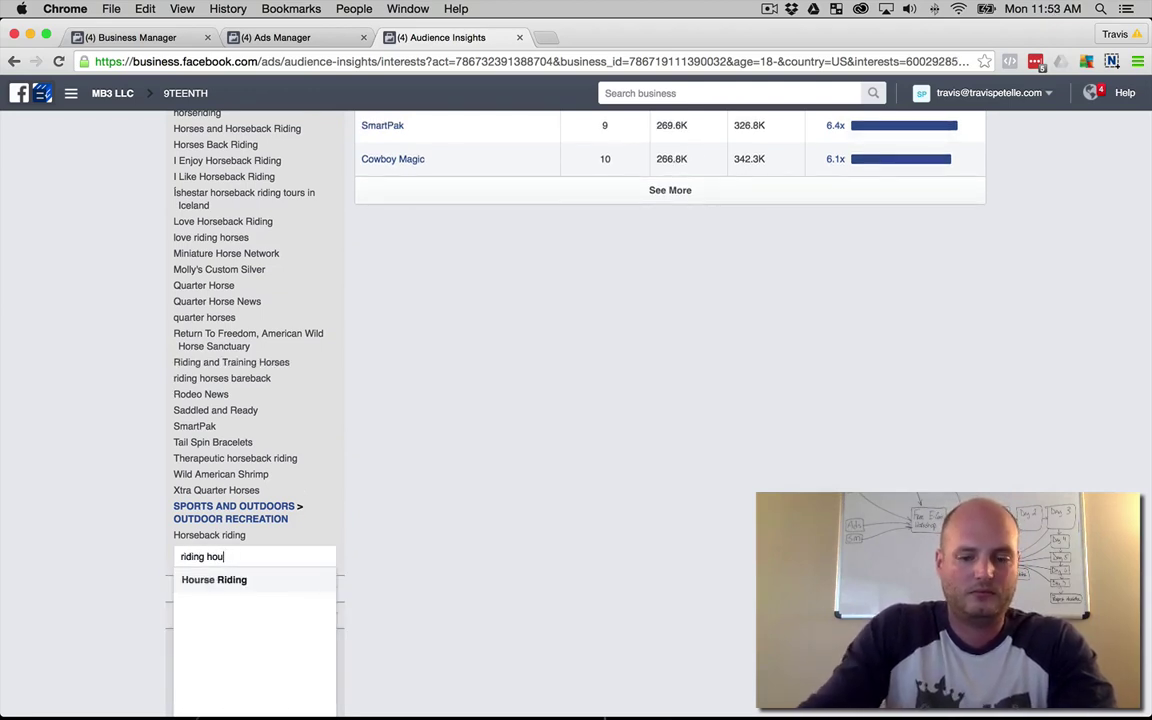
key(BackSpace)
text(rses)
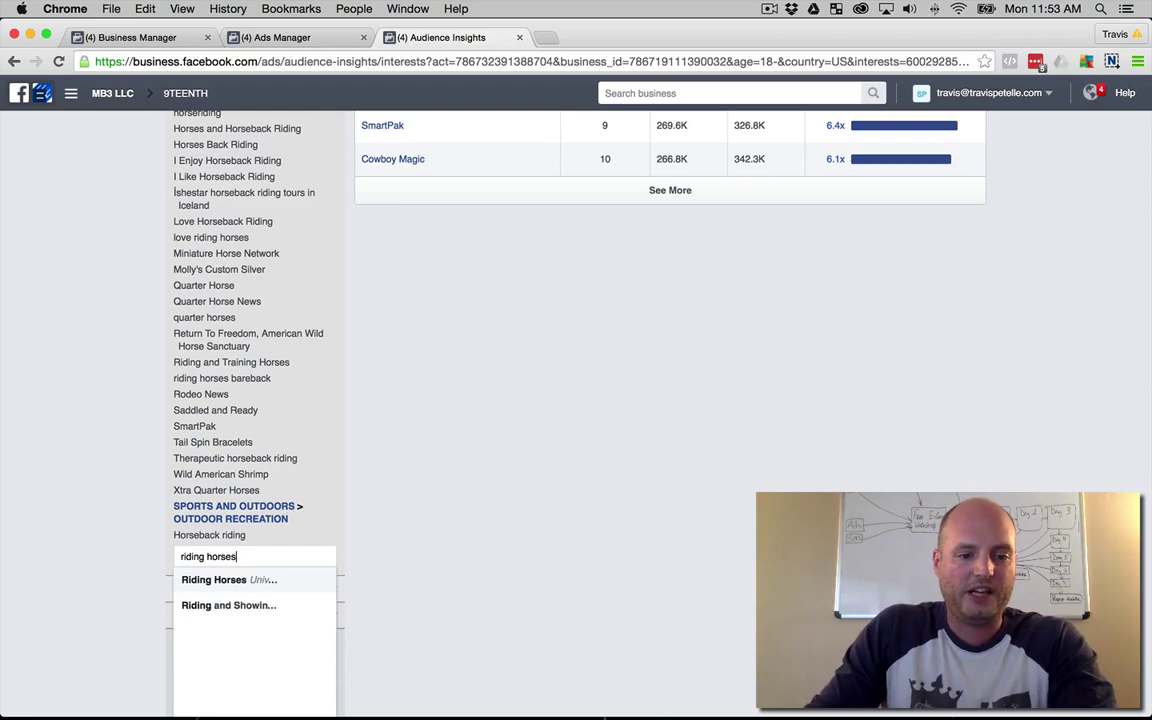
click(239, 607)
Step: Review the interest list and close the interest category dropdown
scroll(48, 300, up, 5)
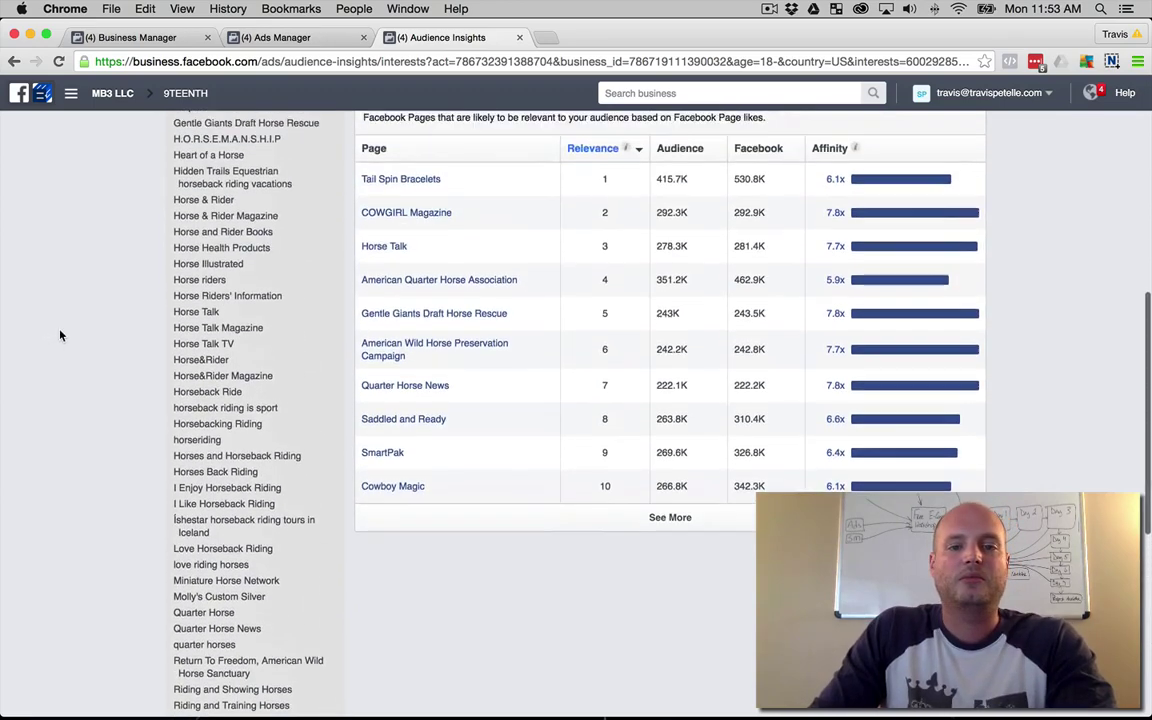
scroll(60, 335, up, 2)
scroll(60, 335, down, 5)
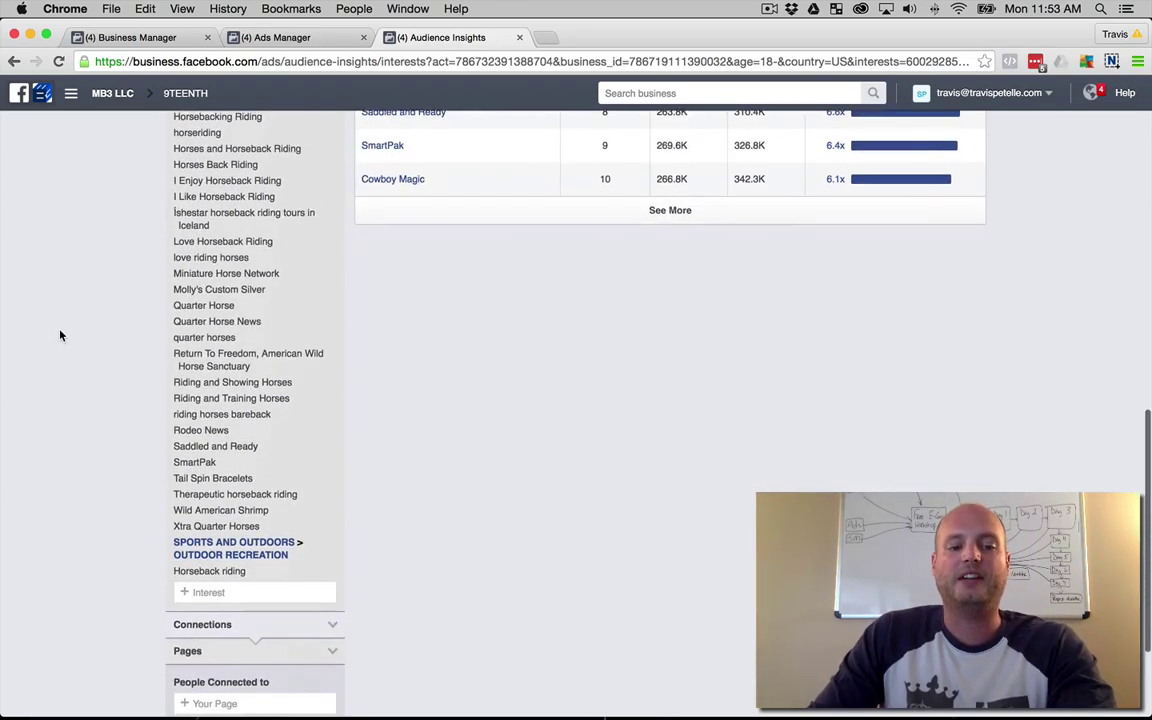
scroll(60, 335, down, 2)
click(237, 510)
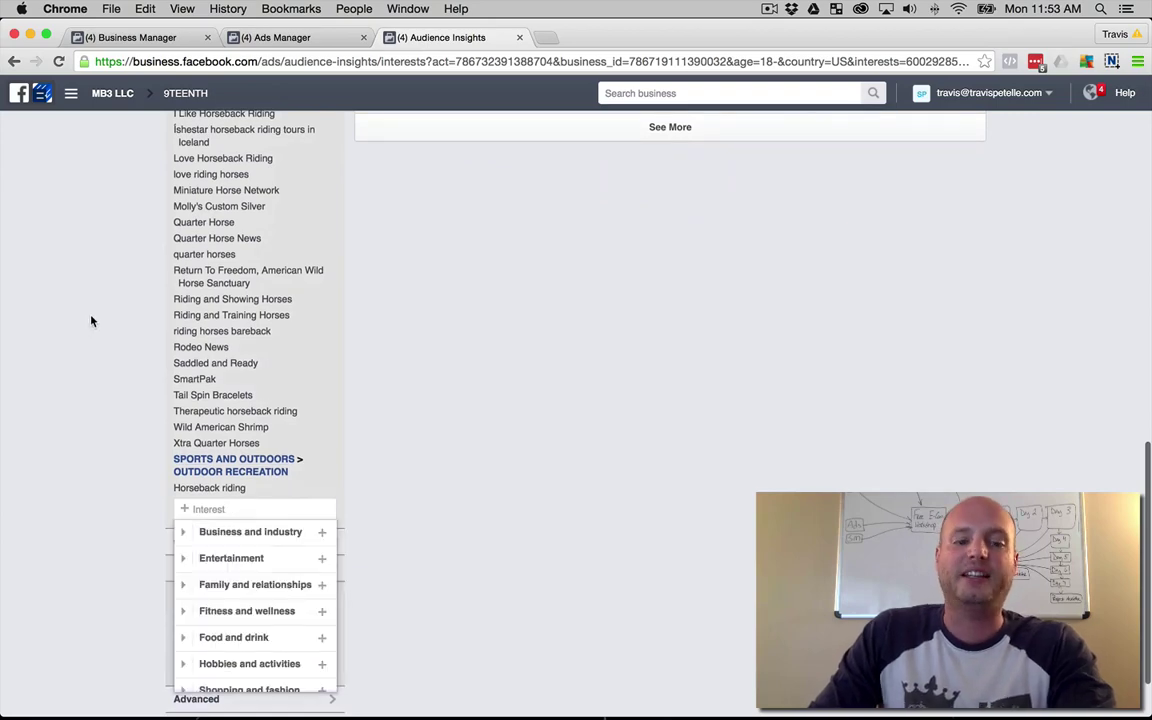
click(91, 321)
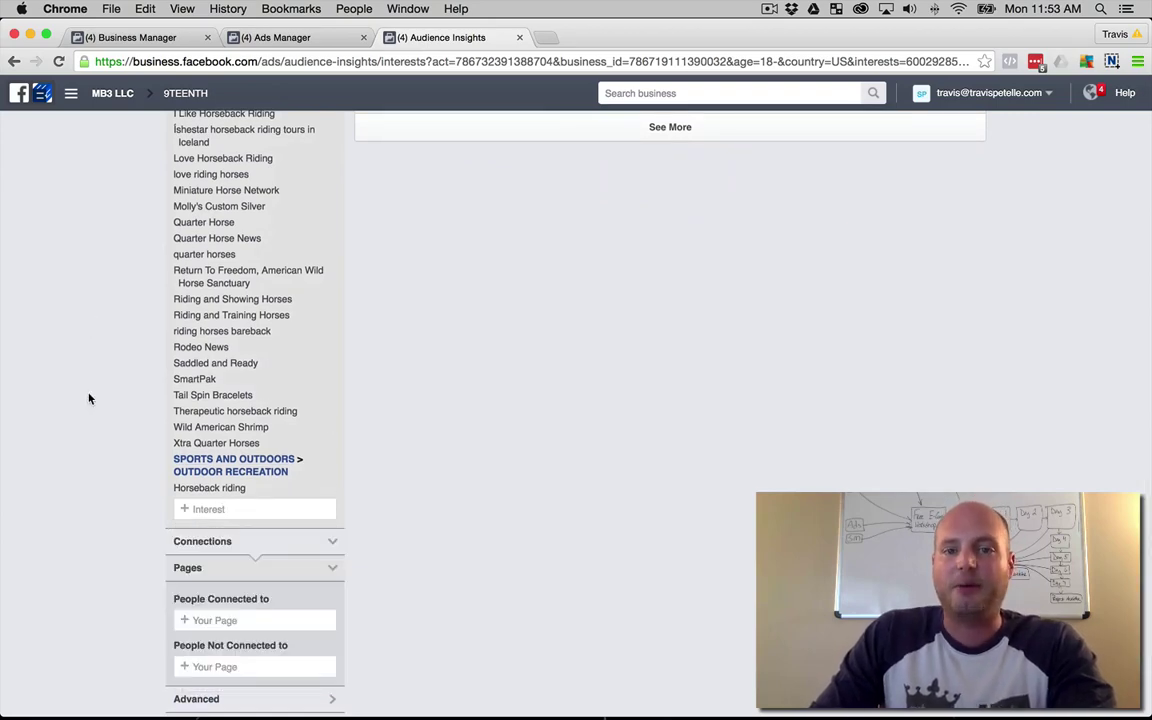
scroll(105, 355, down, 4)
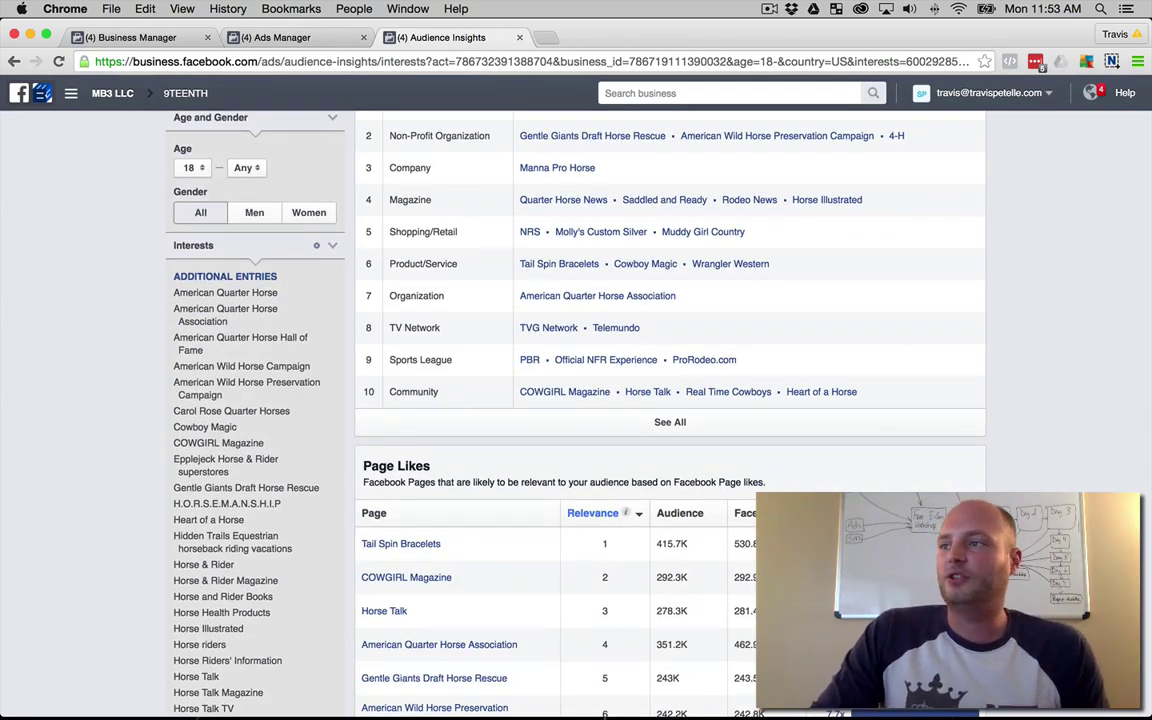
key(super+Tab)
drag(361, 344, 389, 160)
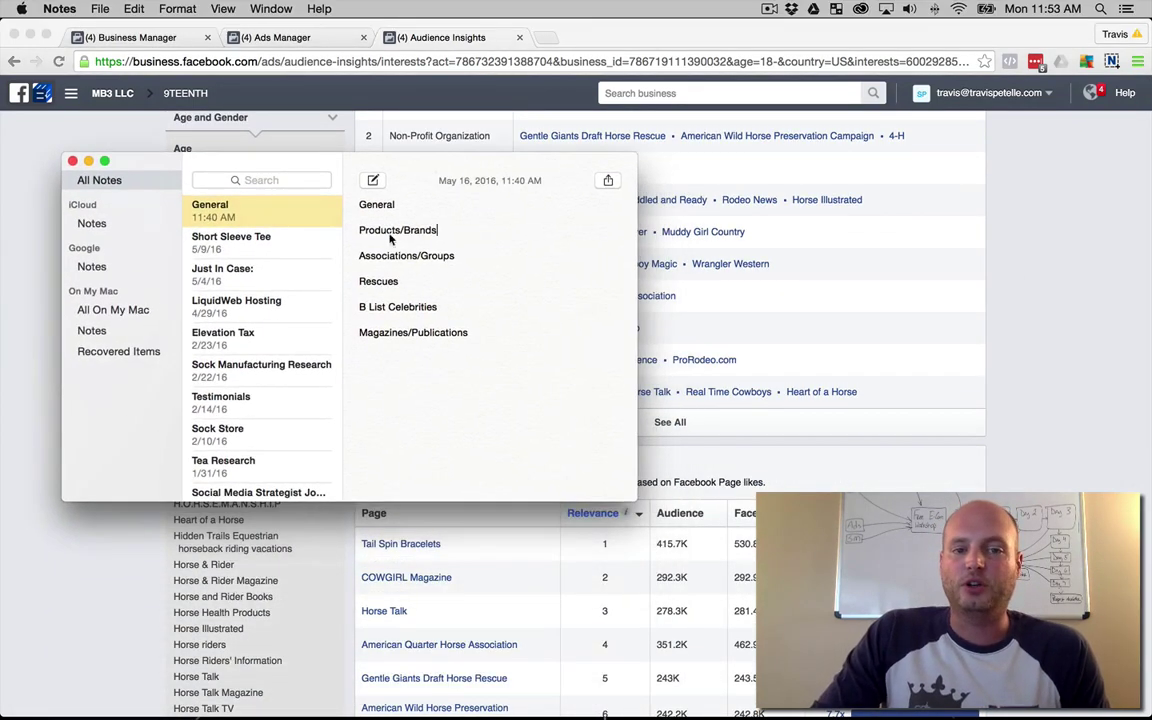
drag(438, 232, 361, 232)
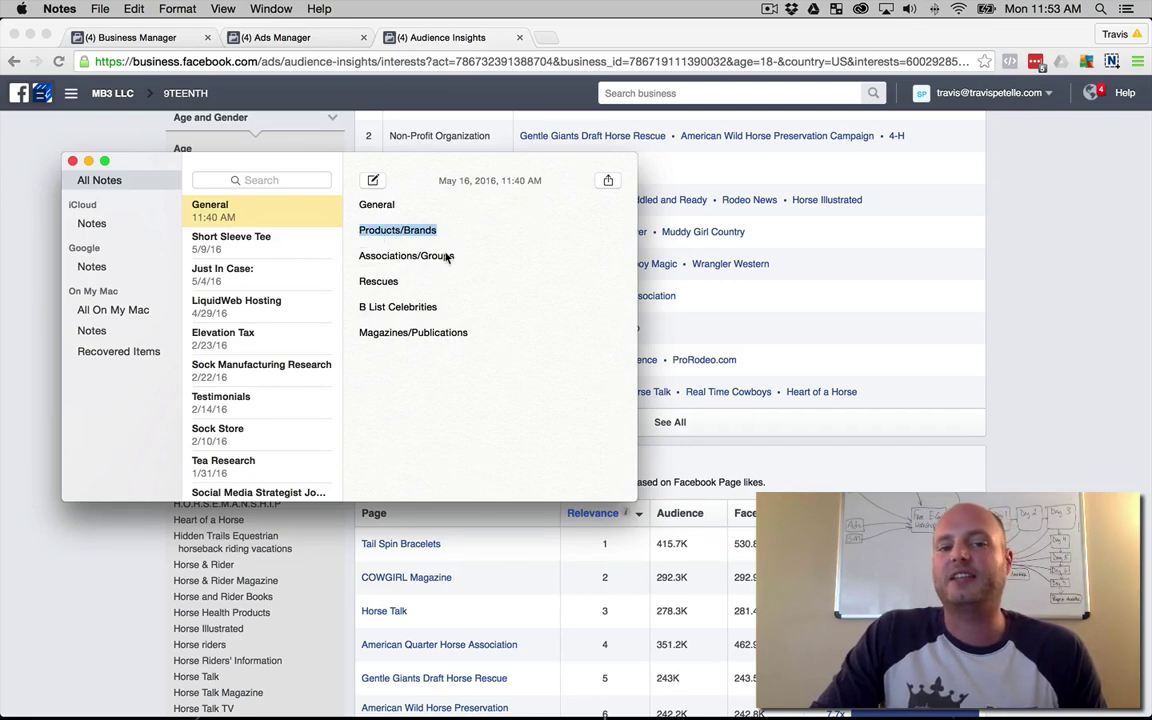
drag(453, 256, 353, 284)
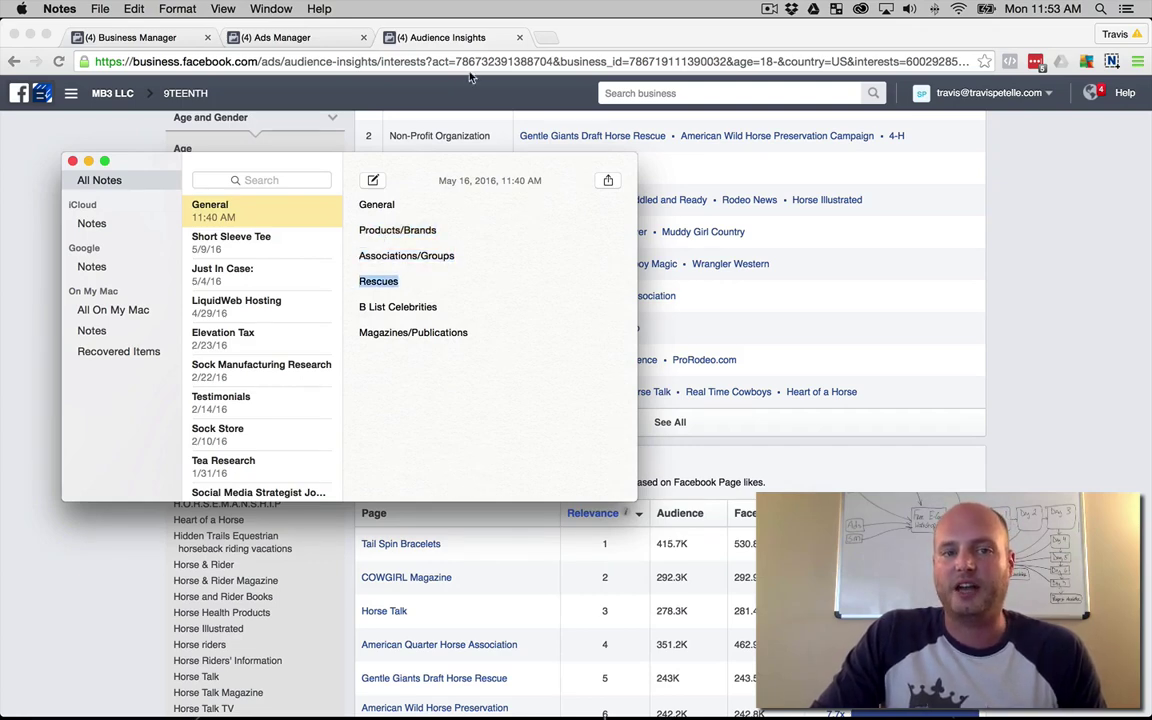
click(436, 232)
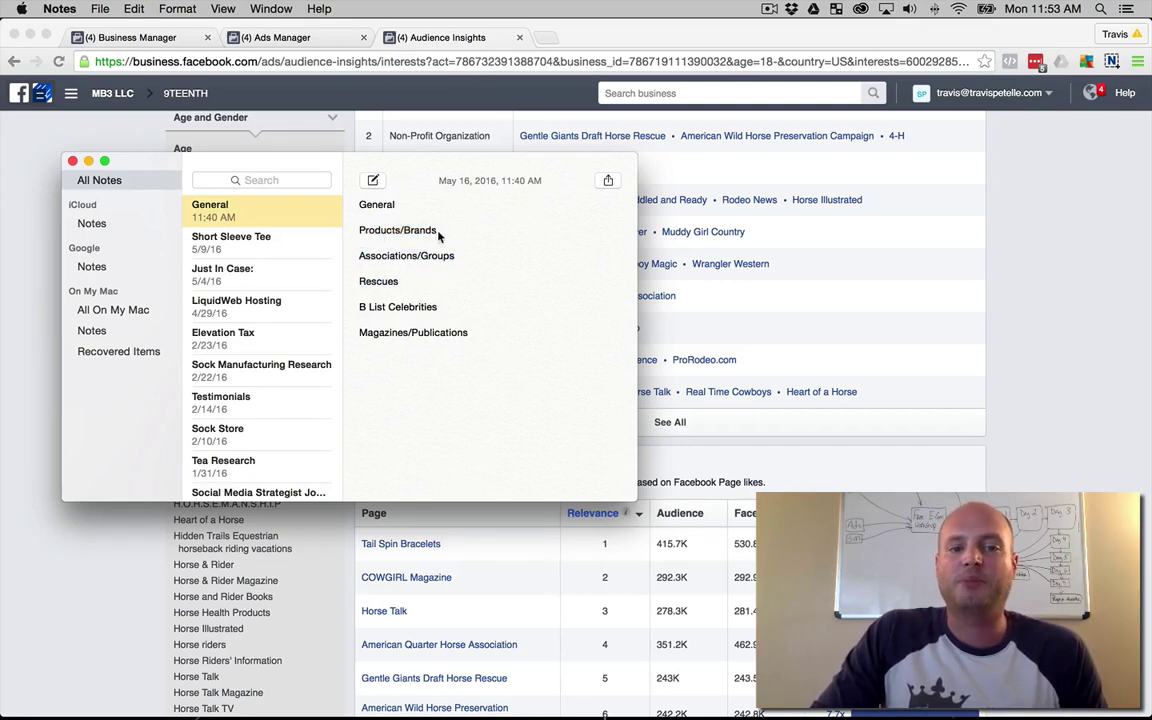
click(406, 36)
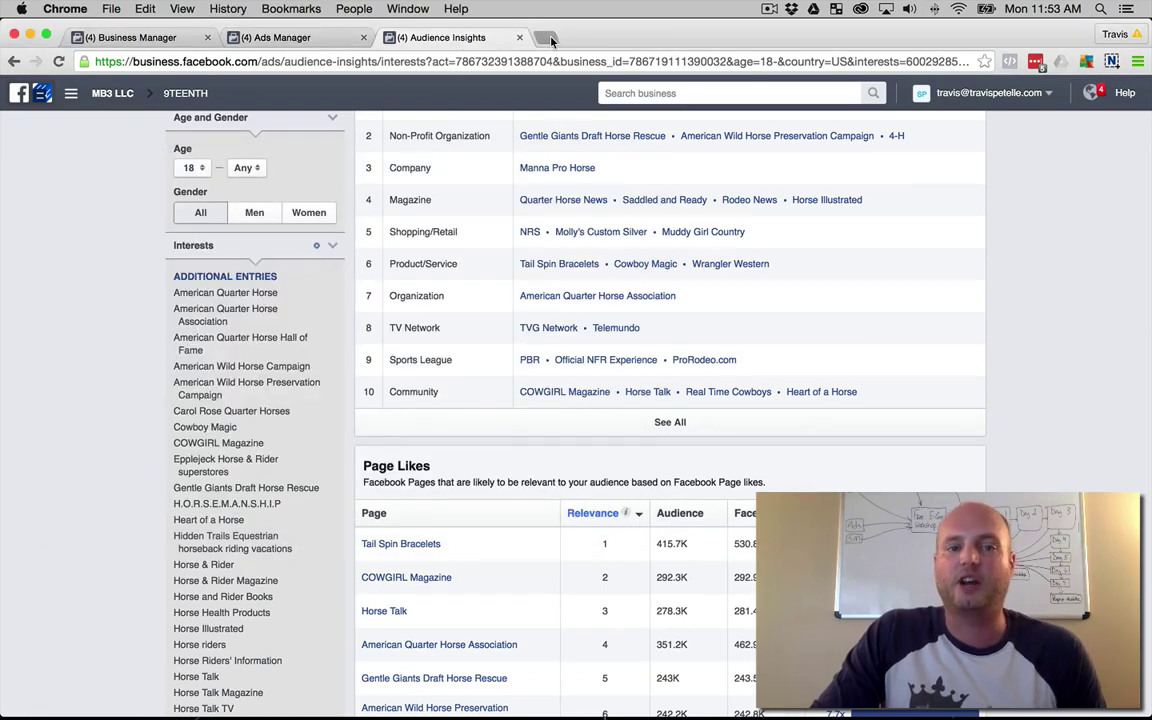
Step: In a new tab, search Google for 'horseback riding bracelets' and scroll the results
click(545, 37)
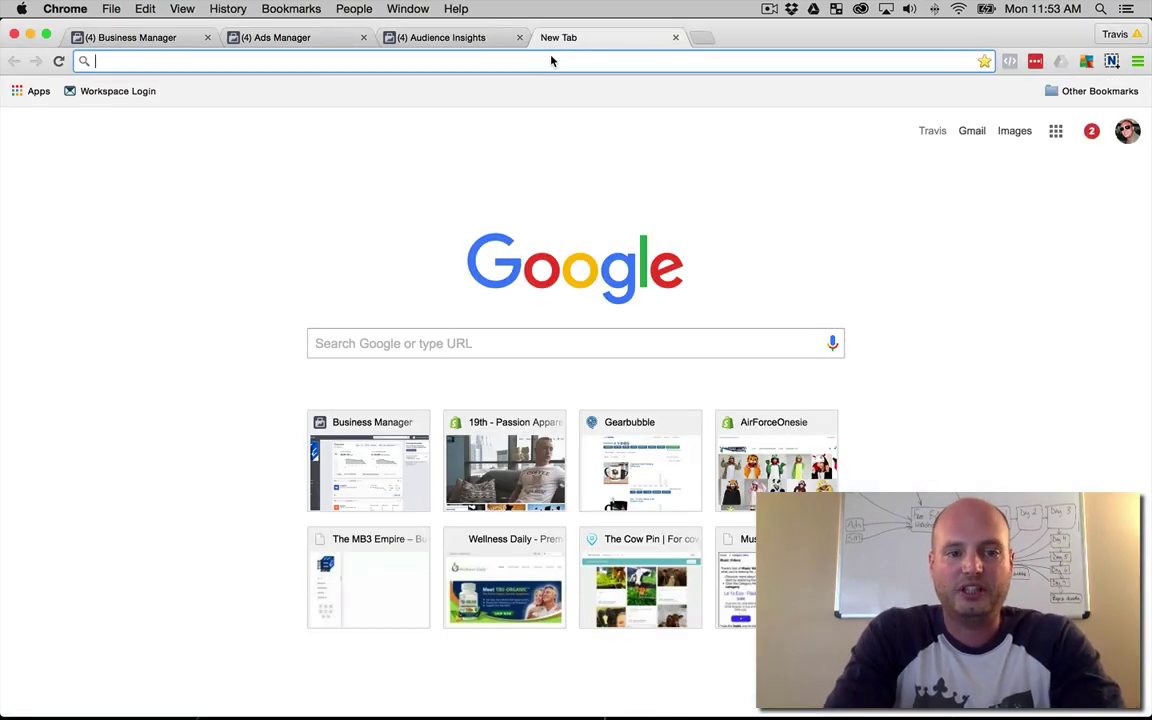
click(555, 342)
text(hor)
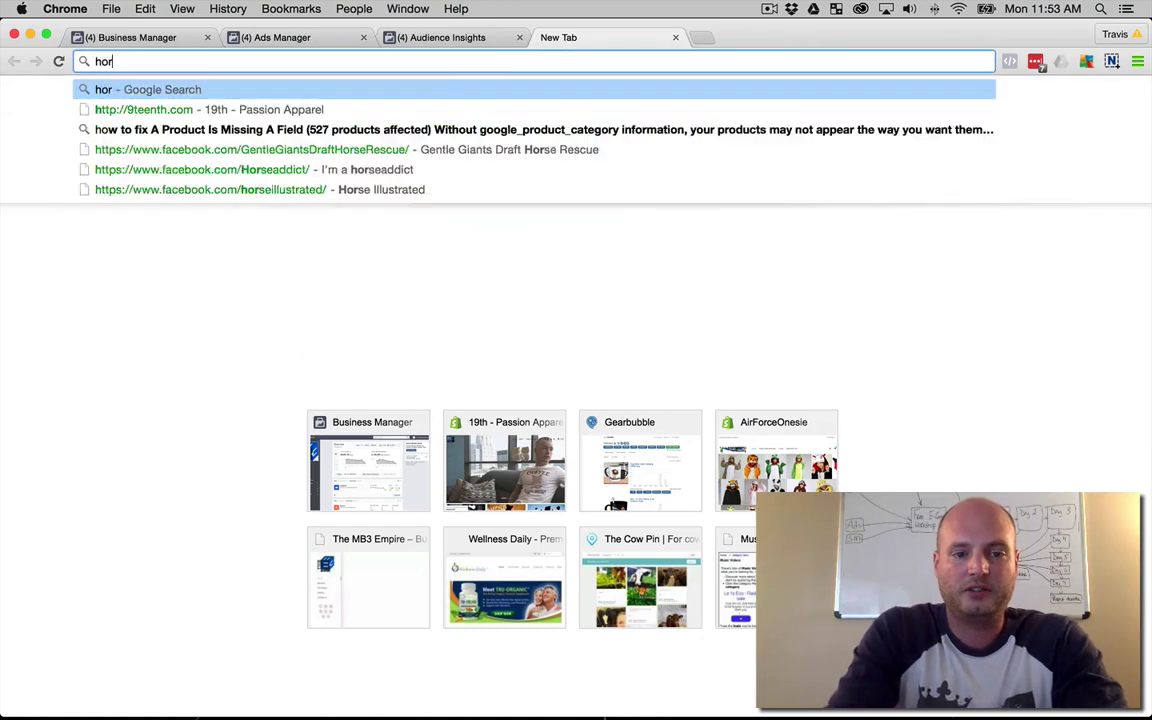
text(seback riding)
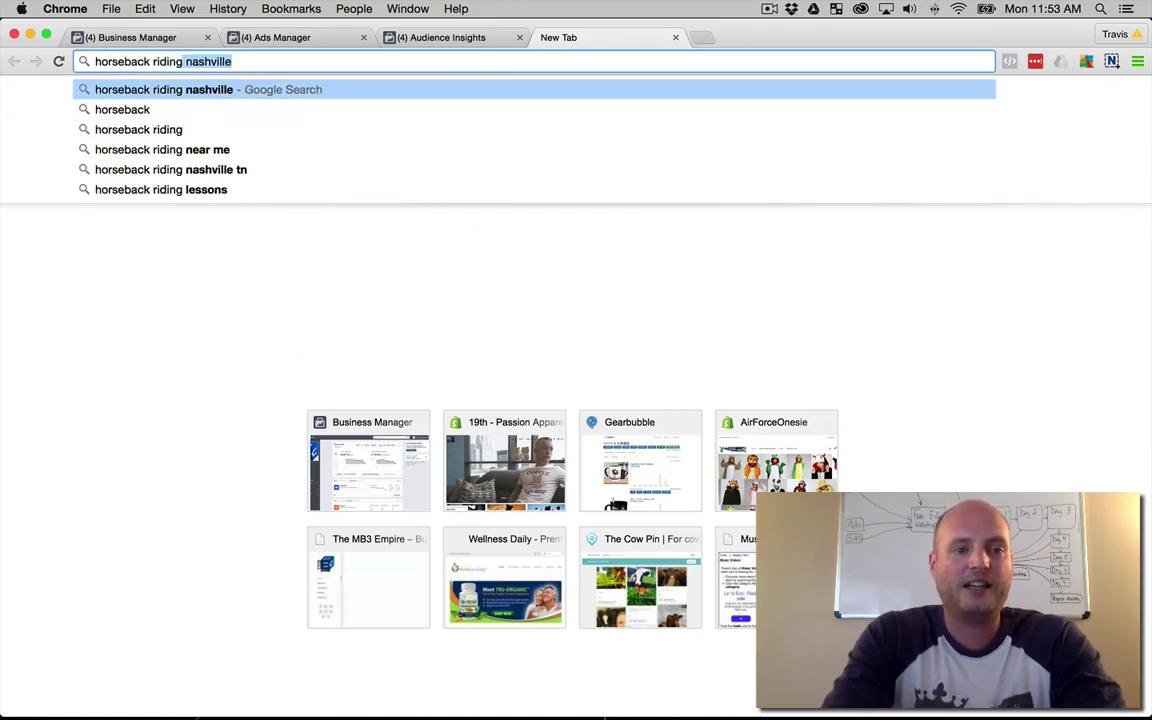
key(BackSpace)
text(bracelets)
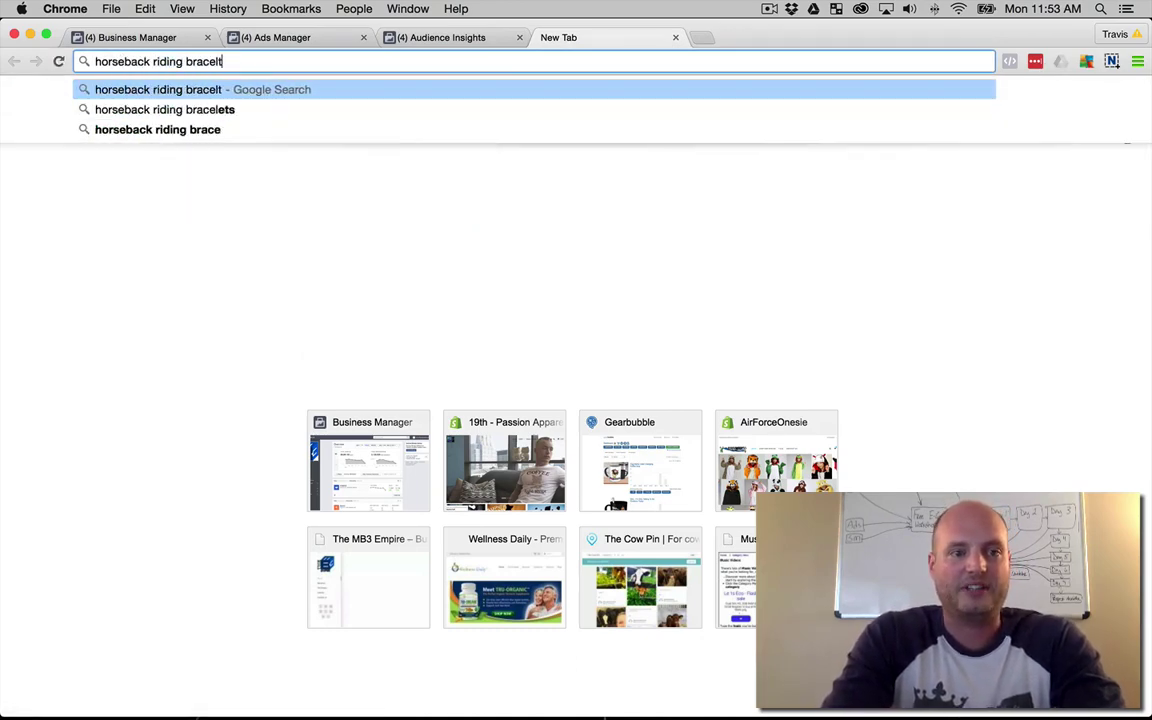
key(Return)
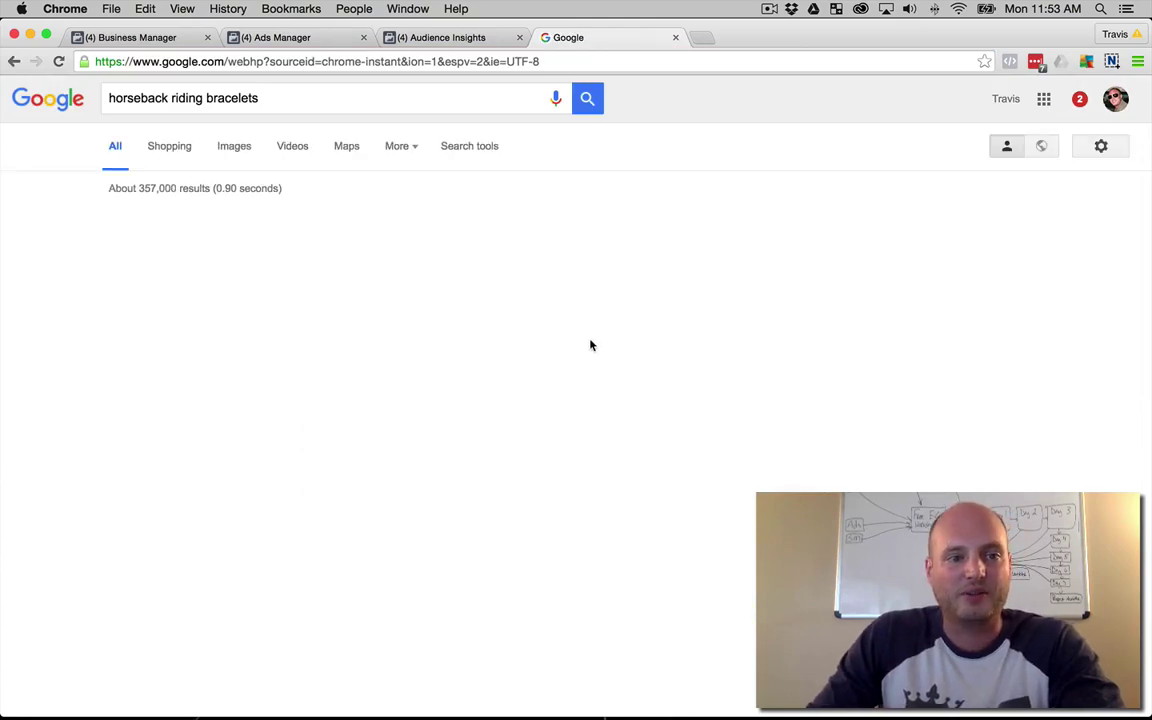
scroll(62, 245, down, 4)
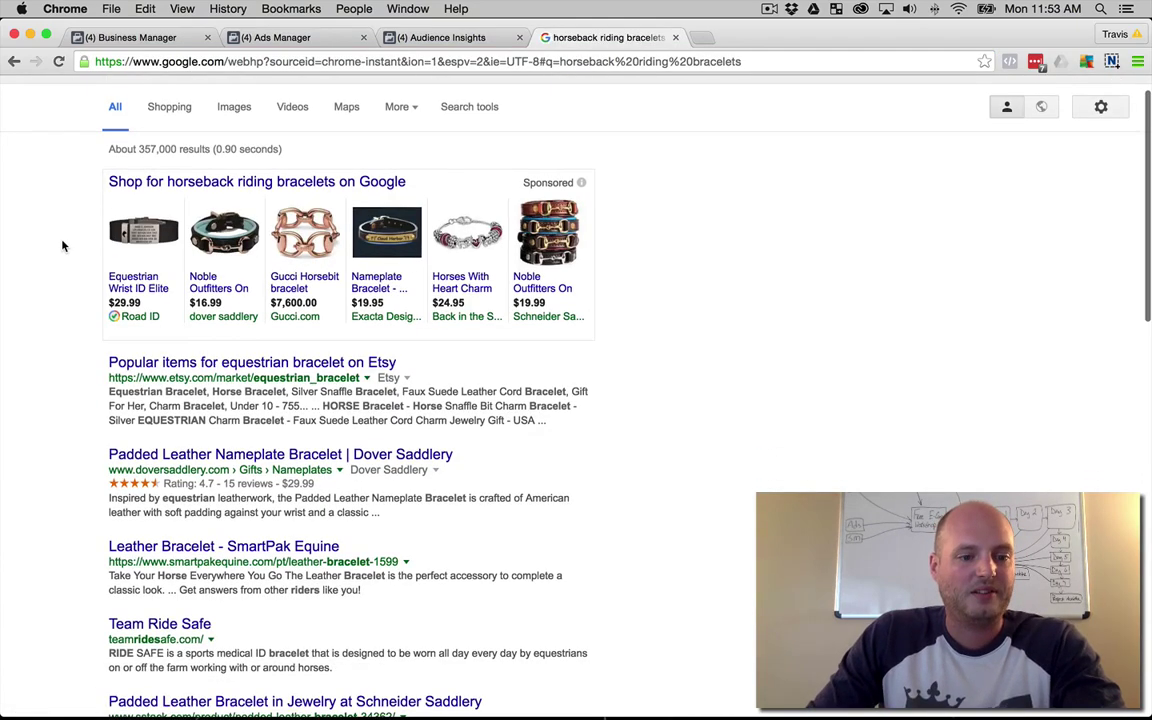
scroll(64, 245, down, 2)
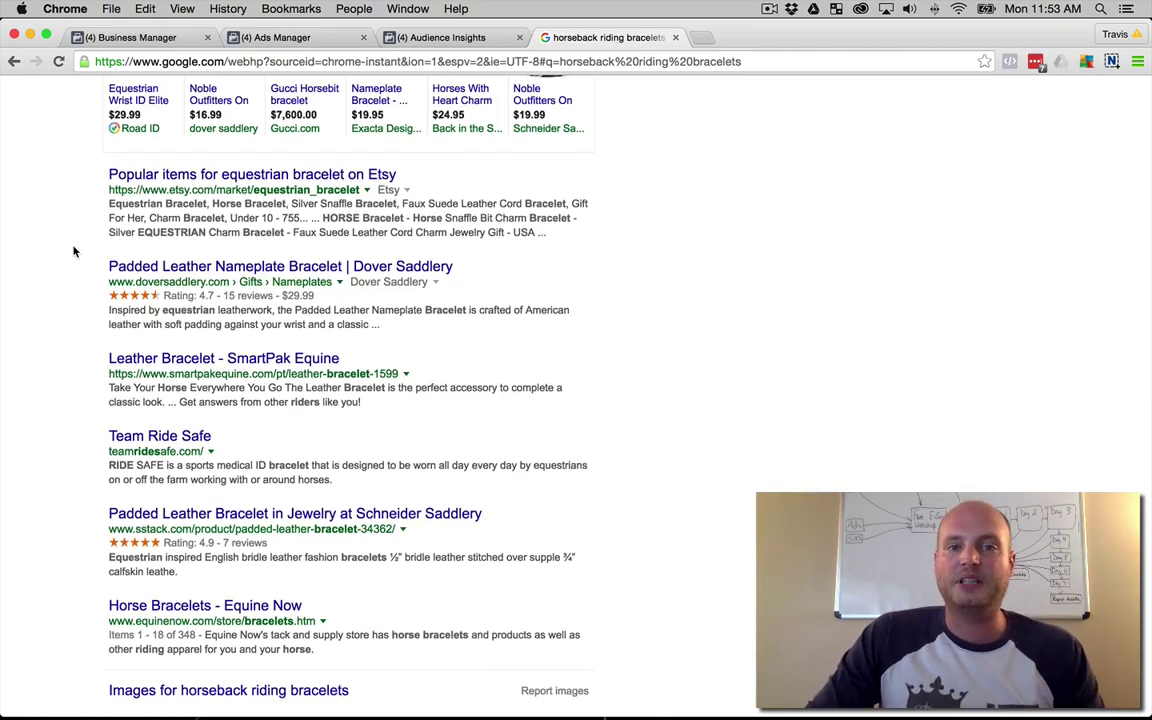
scroll(72, 250, down, 1)
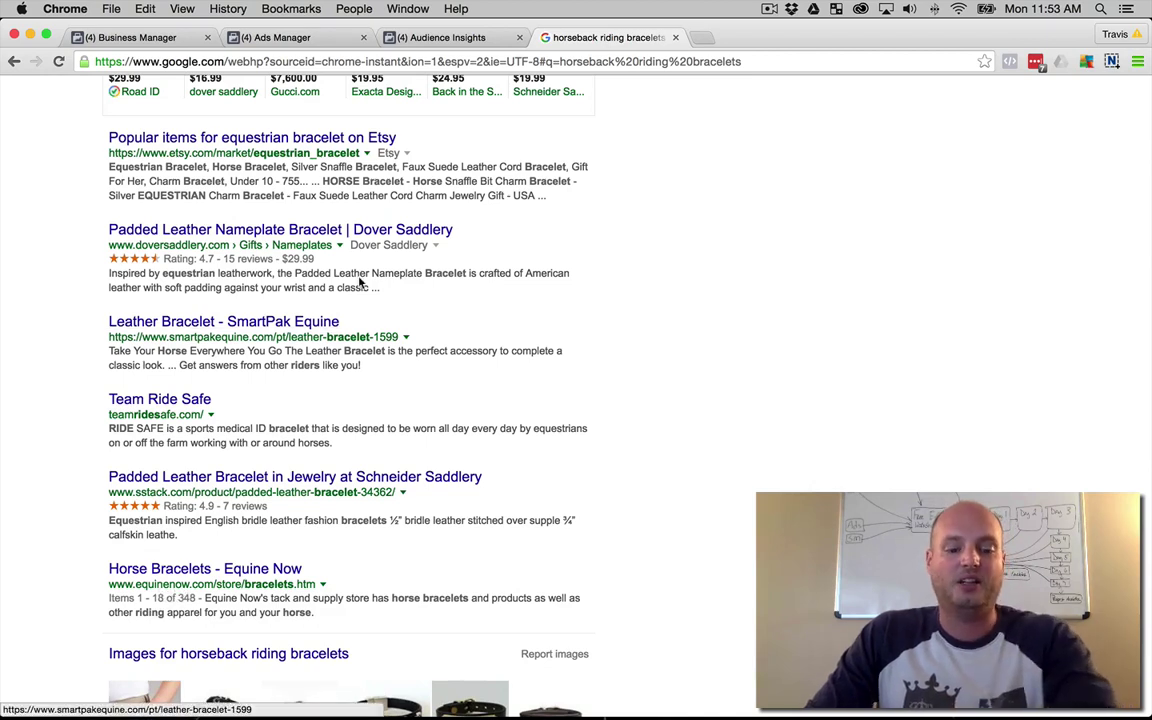
click(443, 38)
scroll(200, 460, down, 10)
click(211, 430)
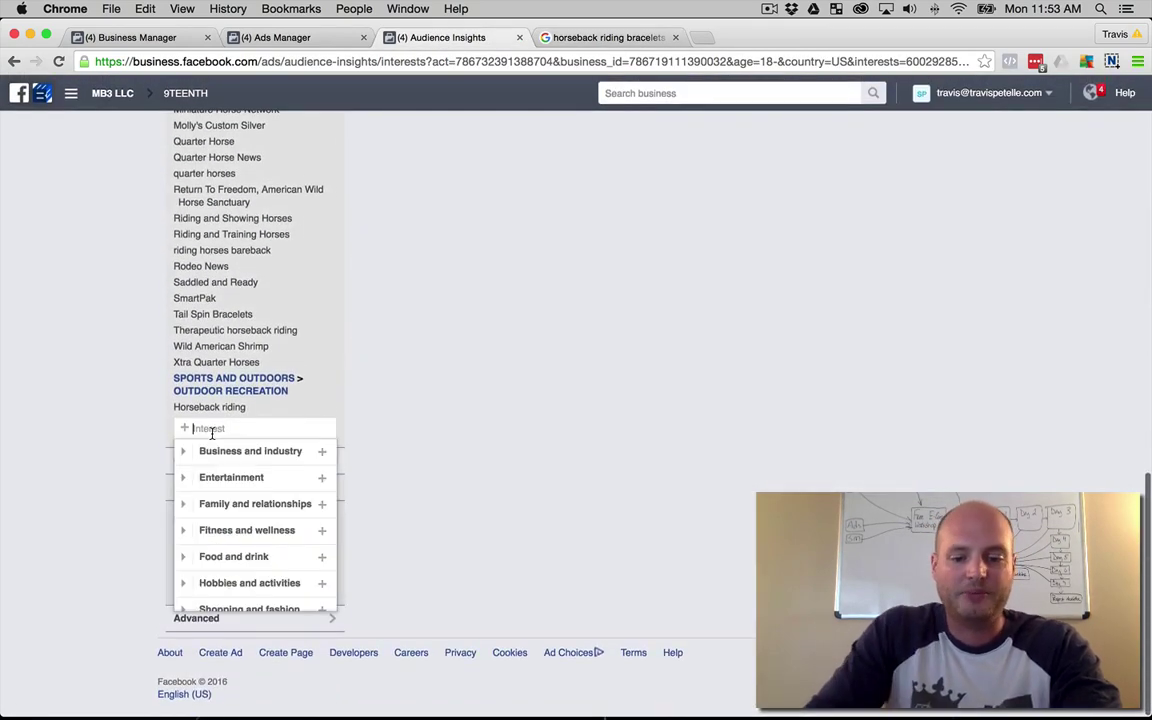
text(equi)
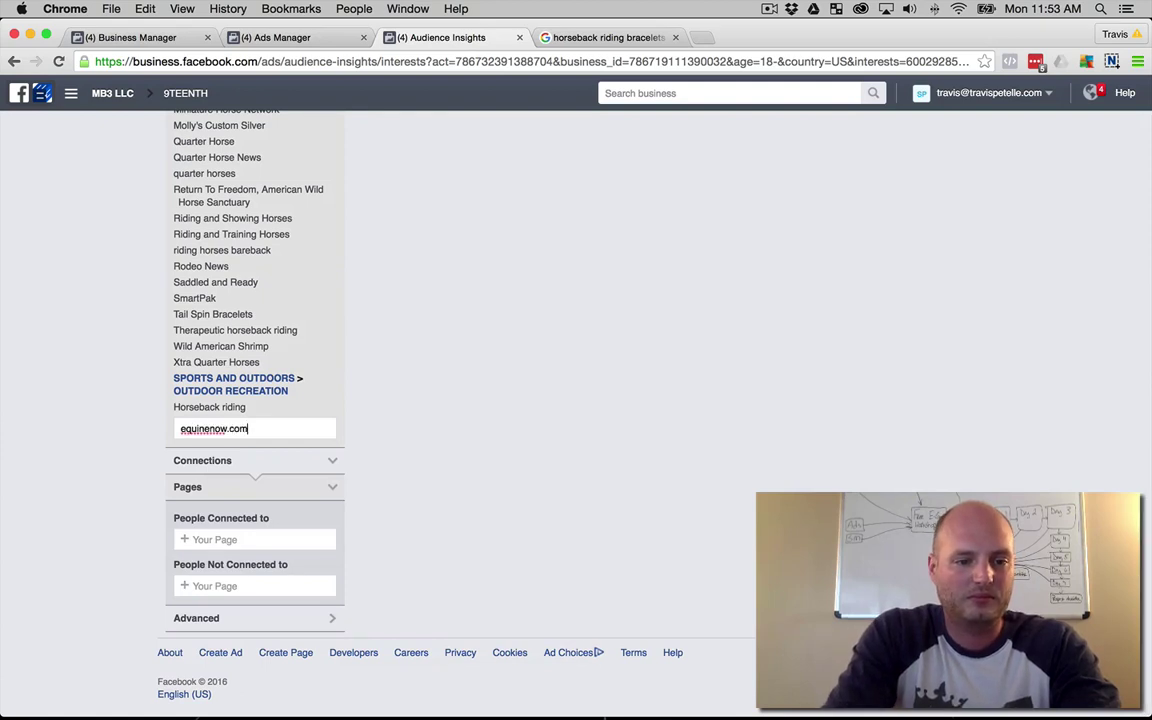
text(nenow.c)
key(BackSpace)
key(BackSpace)
key(BackSpace)
key(BackSpace)
key(BackSpace)
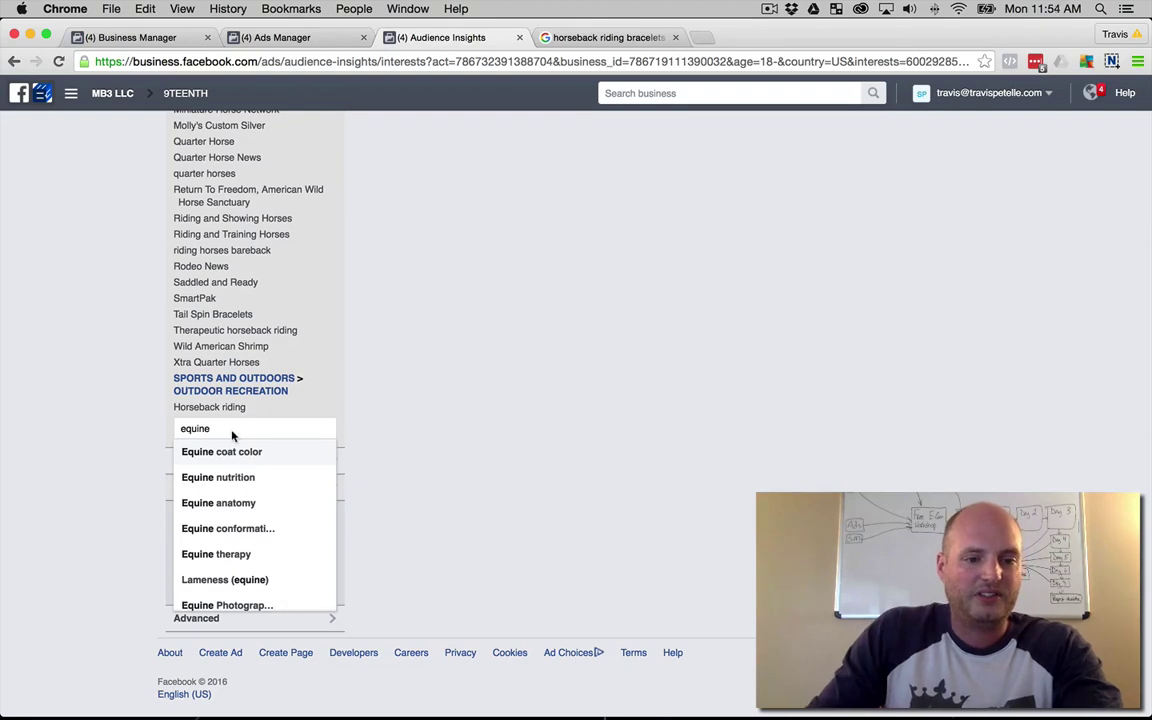
scroll(256, 500, down, 1)
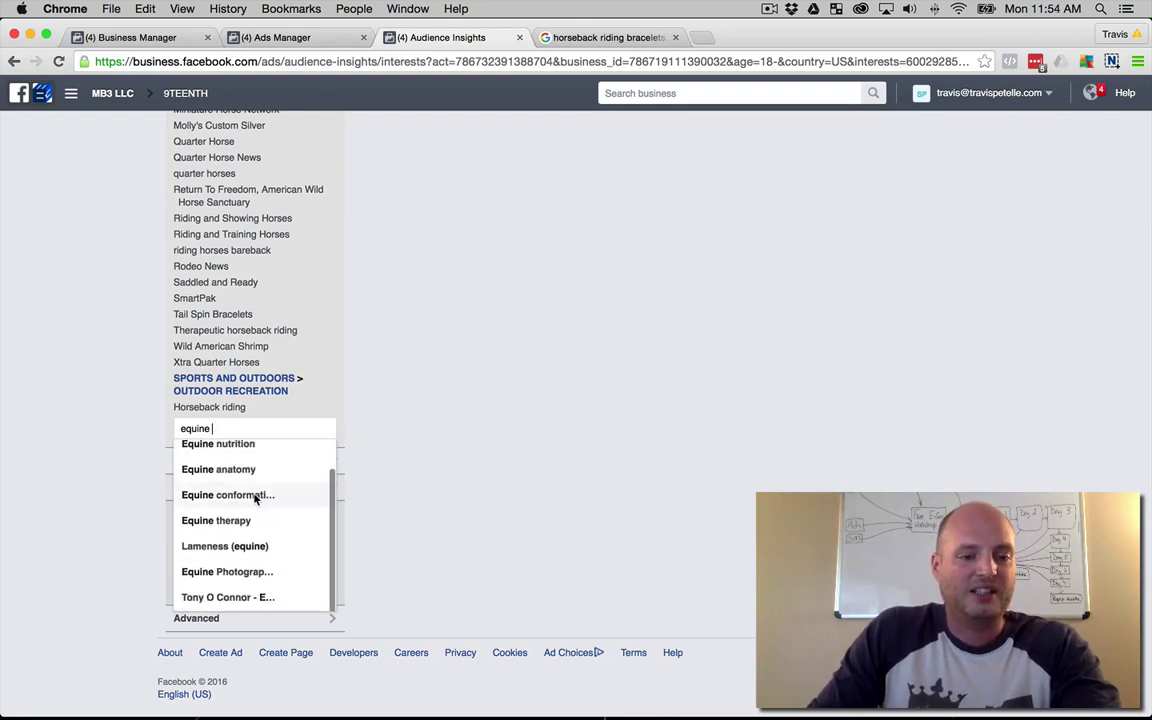
scroll(235, 560, up, 1)
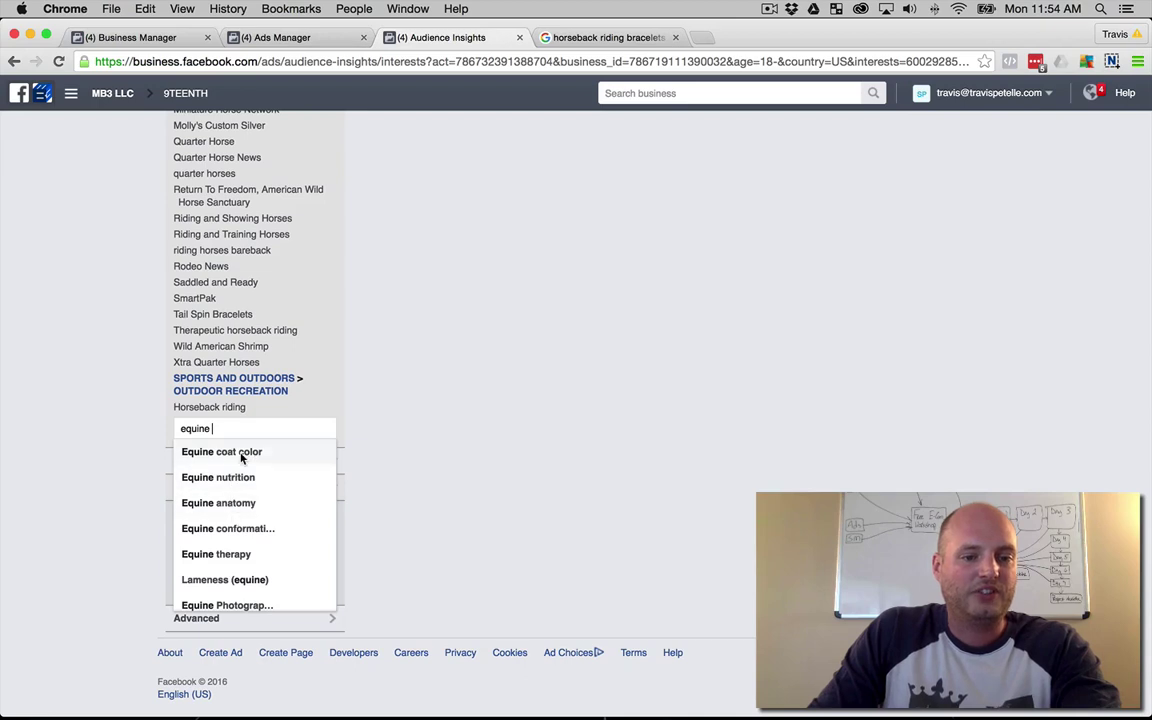
key(super+a)
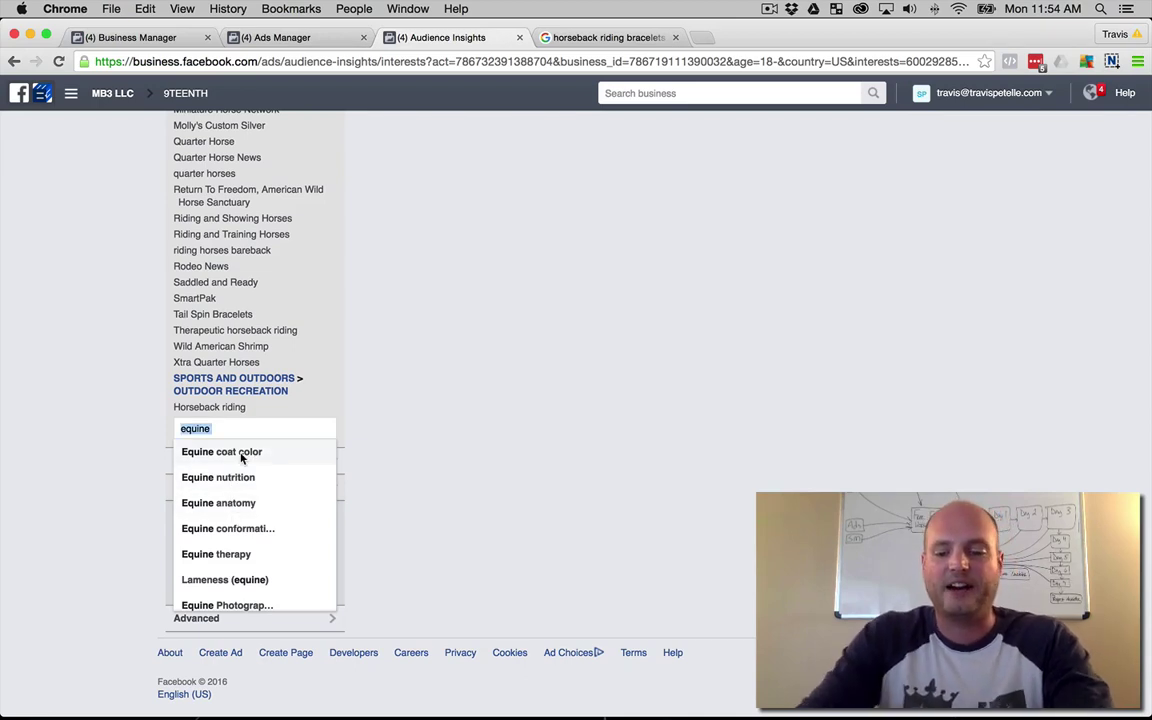
key(BackSpace)
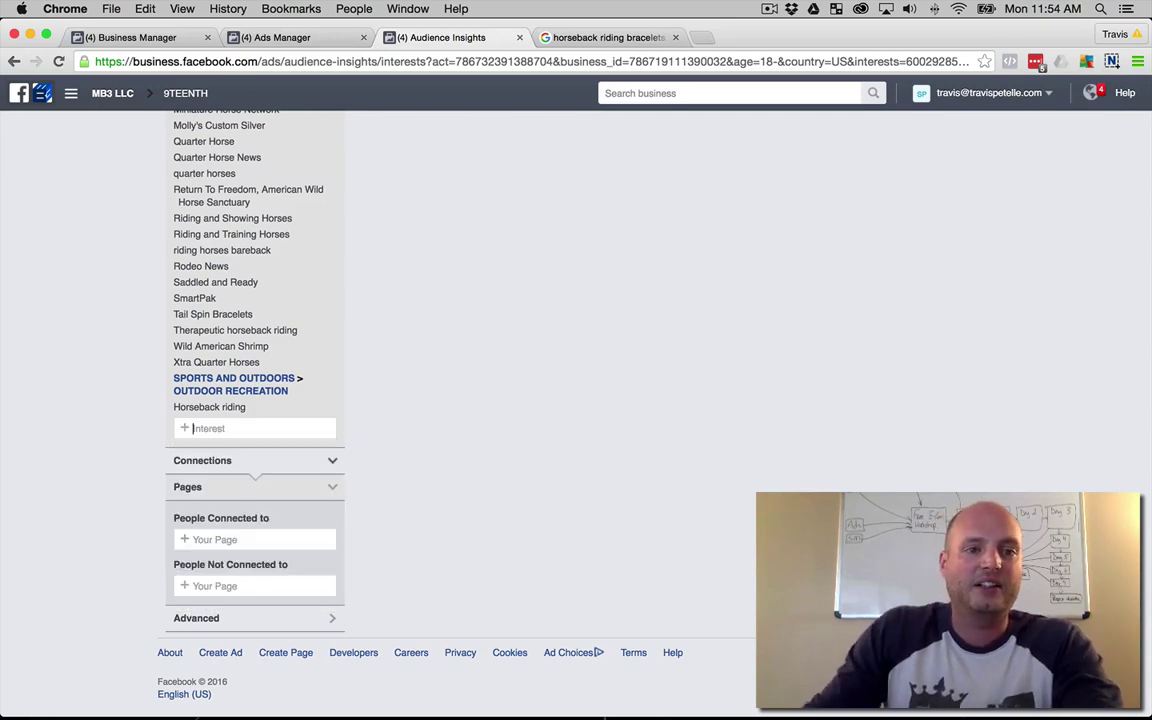
click(605, 37)
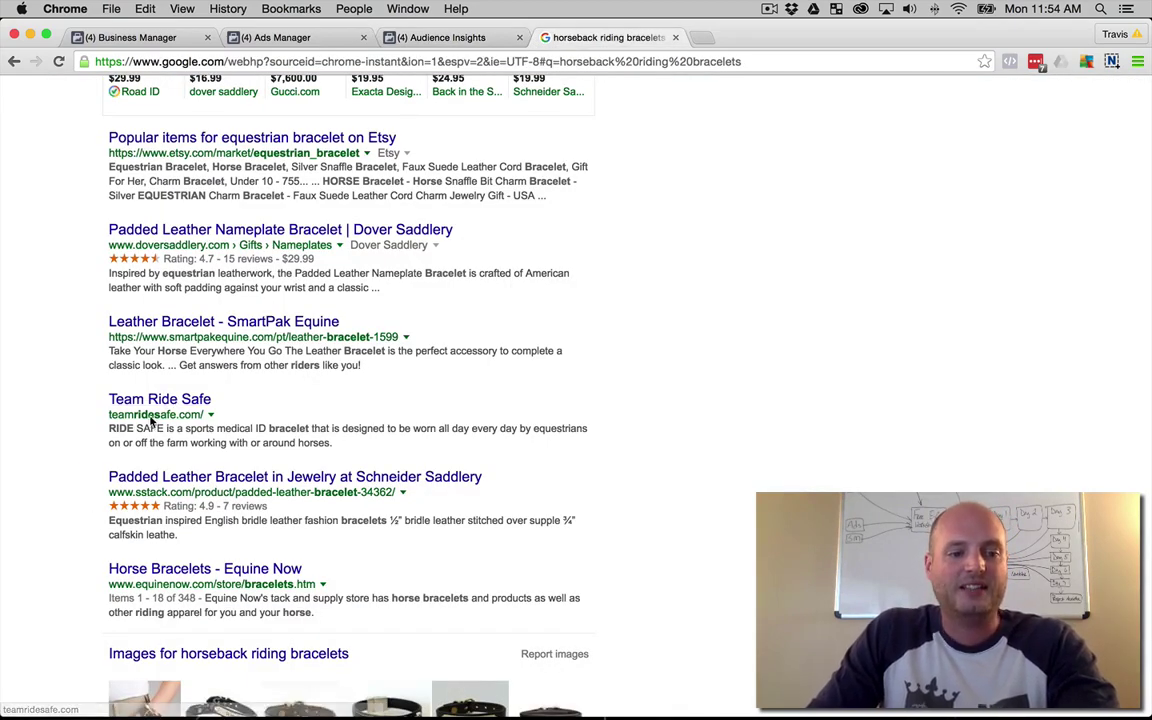
scroll(146, 372, down, 1)
click(450, 40)
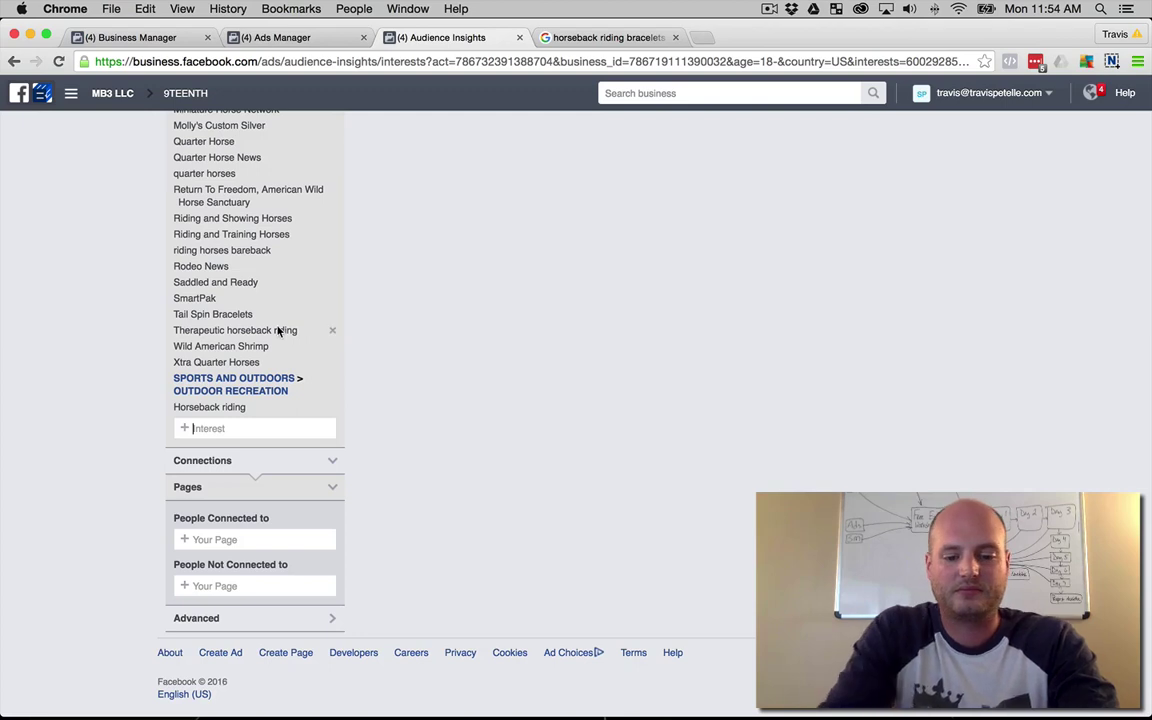
text(teamridesafe)
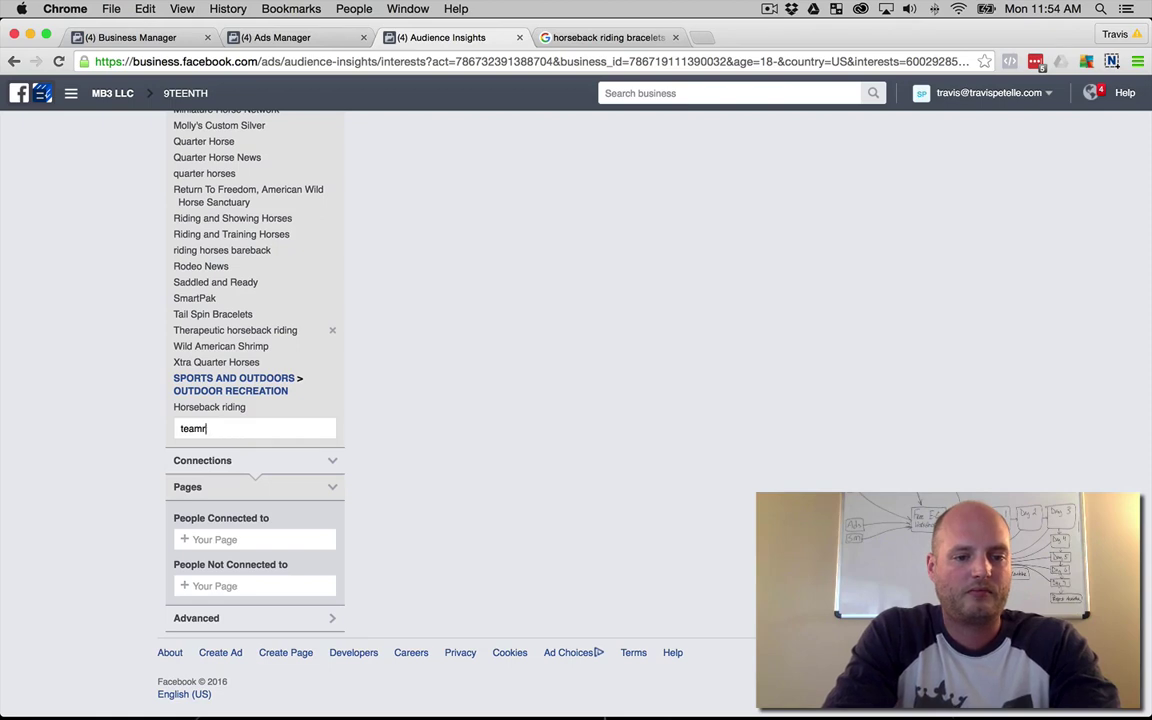
key(BackSpace)
text(ride saffe)
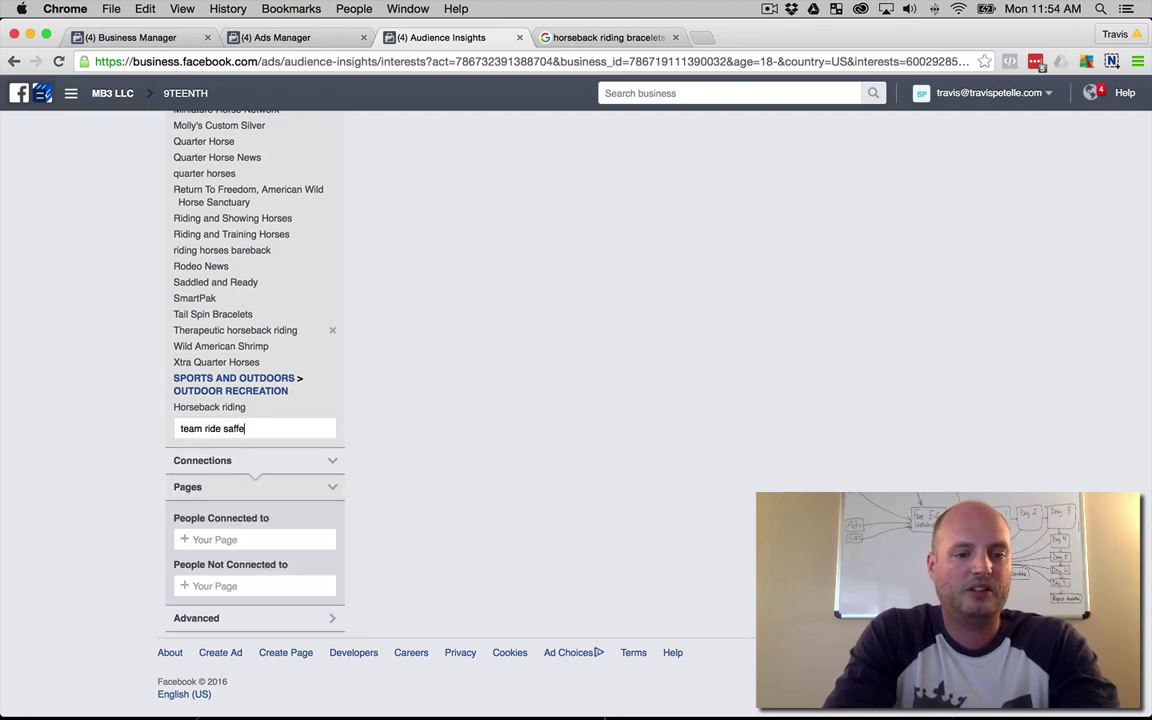
key(BackSpace)
key(BackSpace)
key(BackSpace)
key(BackSpace)
key(BackSpace)
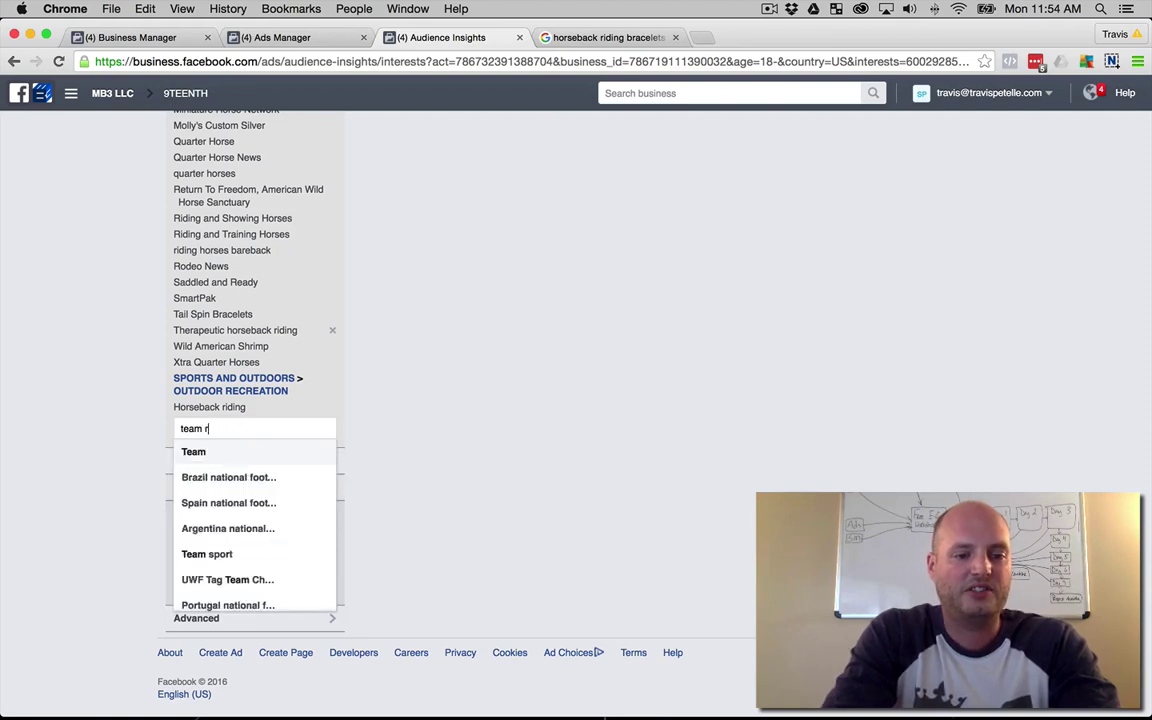
text(ride)
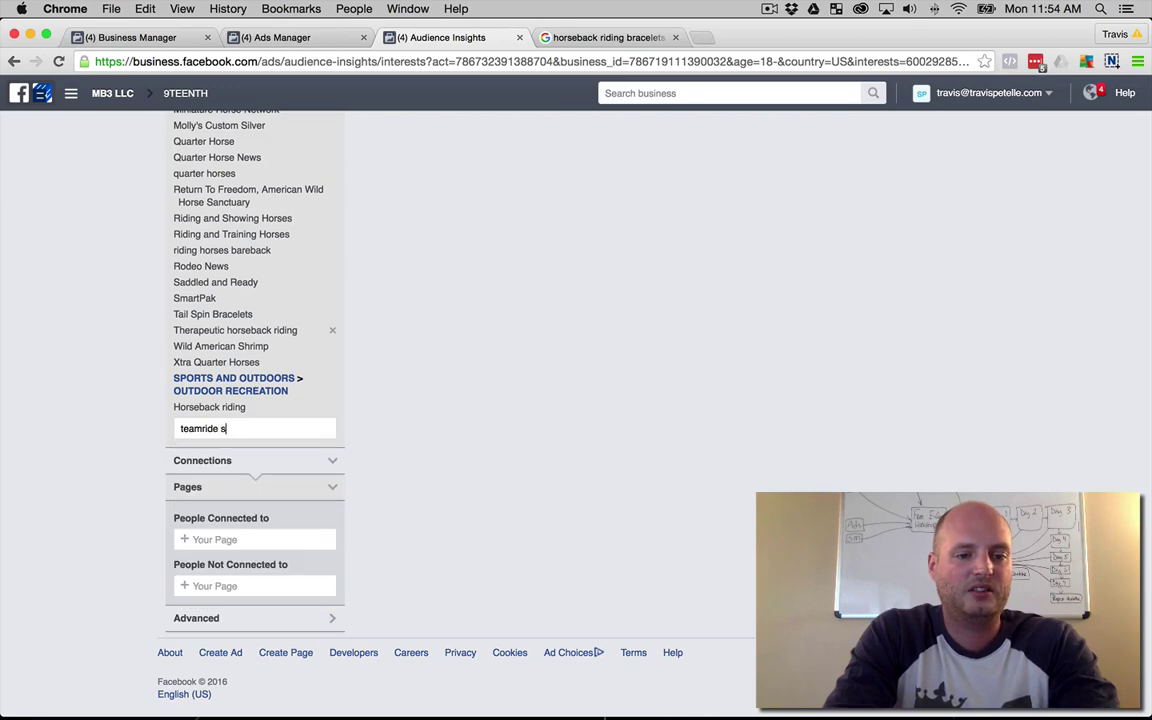
key(BackSpace)
key(BackSpace)
key(BackSpace)
key(BackSpace)
key(BackSpace)
key(BackSpace)
key(BackSpace)
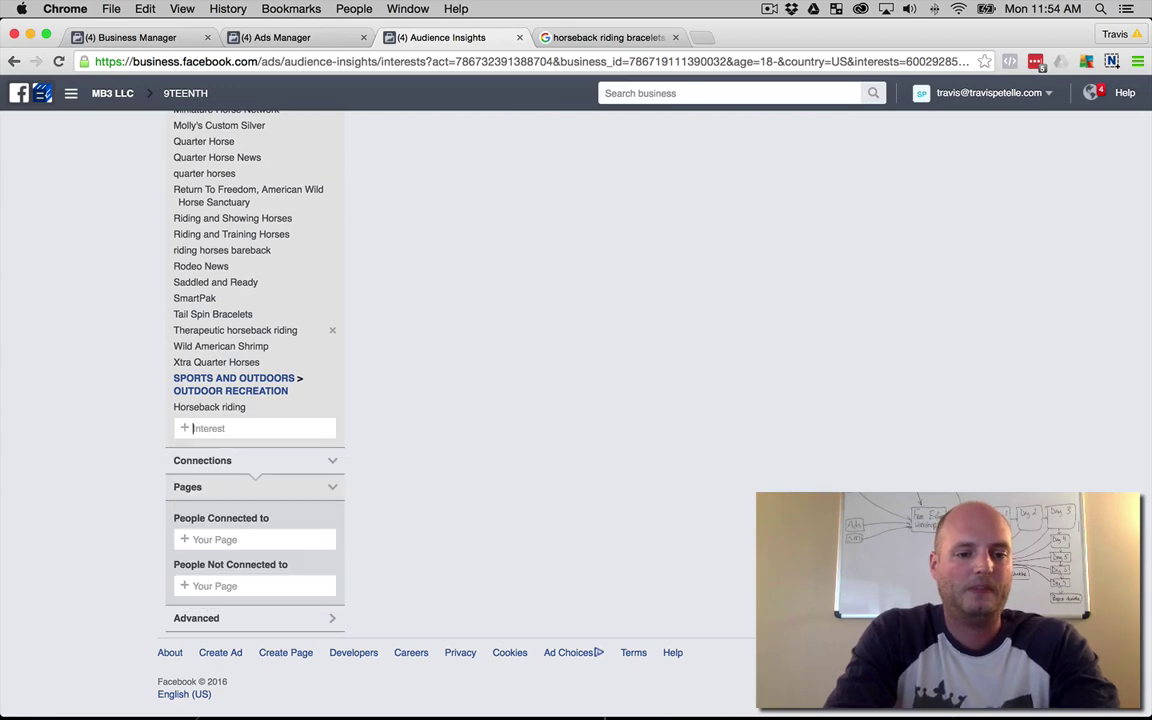
Step: Change the Google query from 'bracelets' to 'horseback riding products' and run it
click(648, 40)
scroll(41, 370, up, 5)
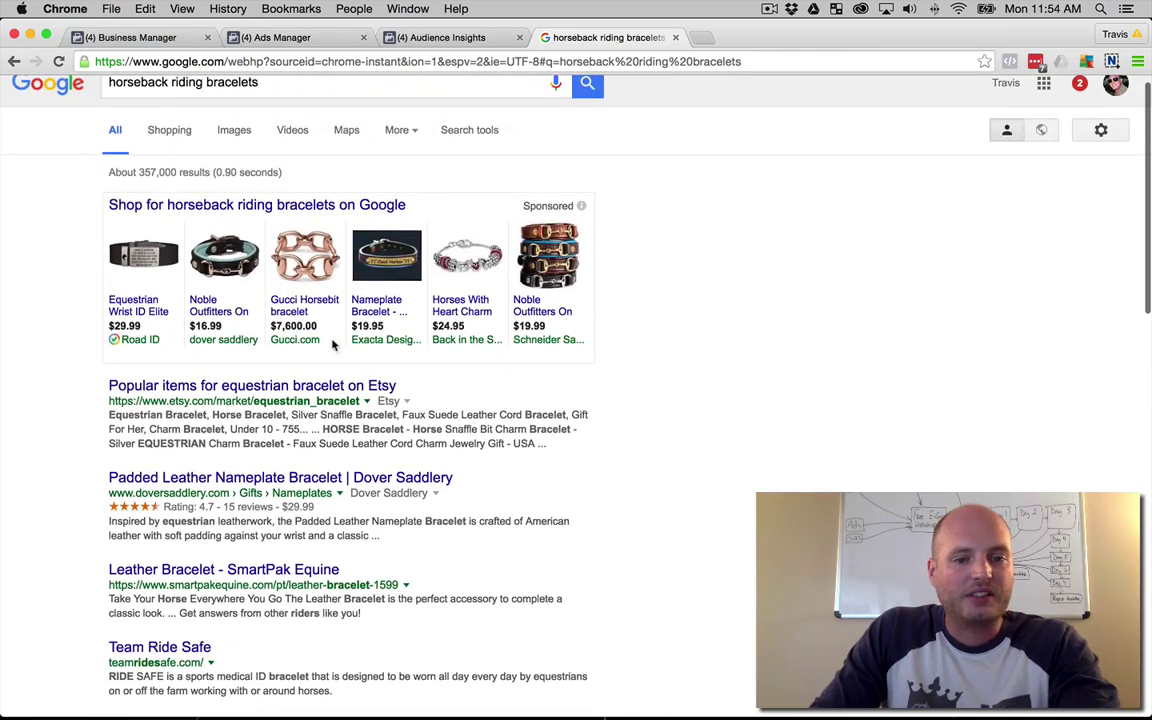
scroll(165, 323, up, 1)
drag(259, 98, 209, 101)
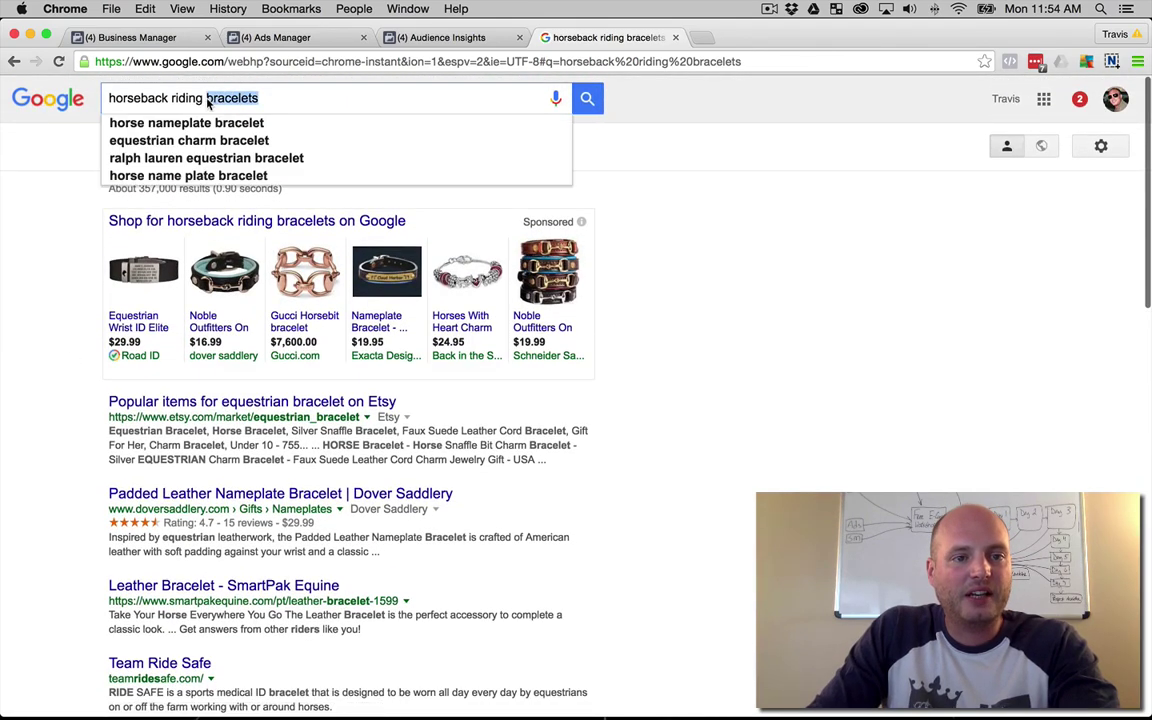
key(BackSpace)
text(products)
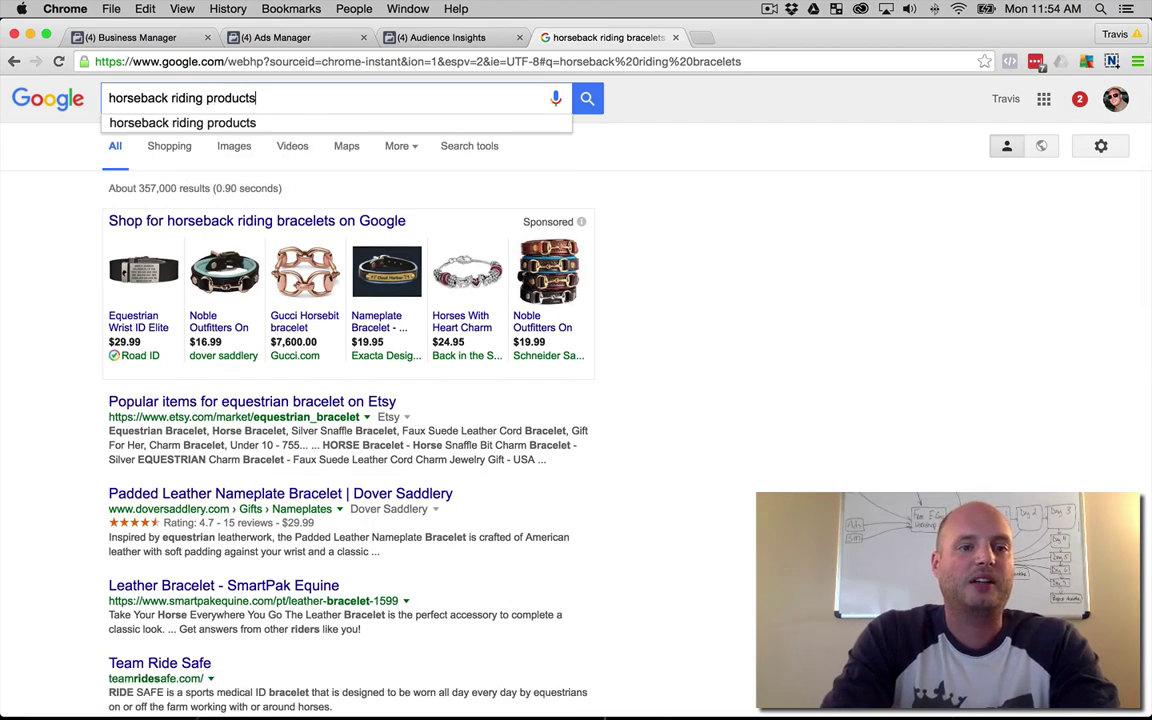
key(Return)
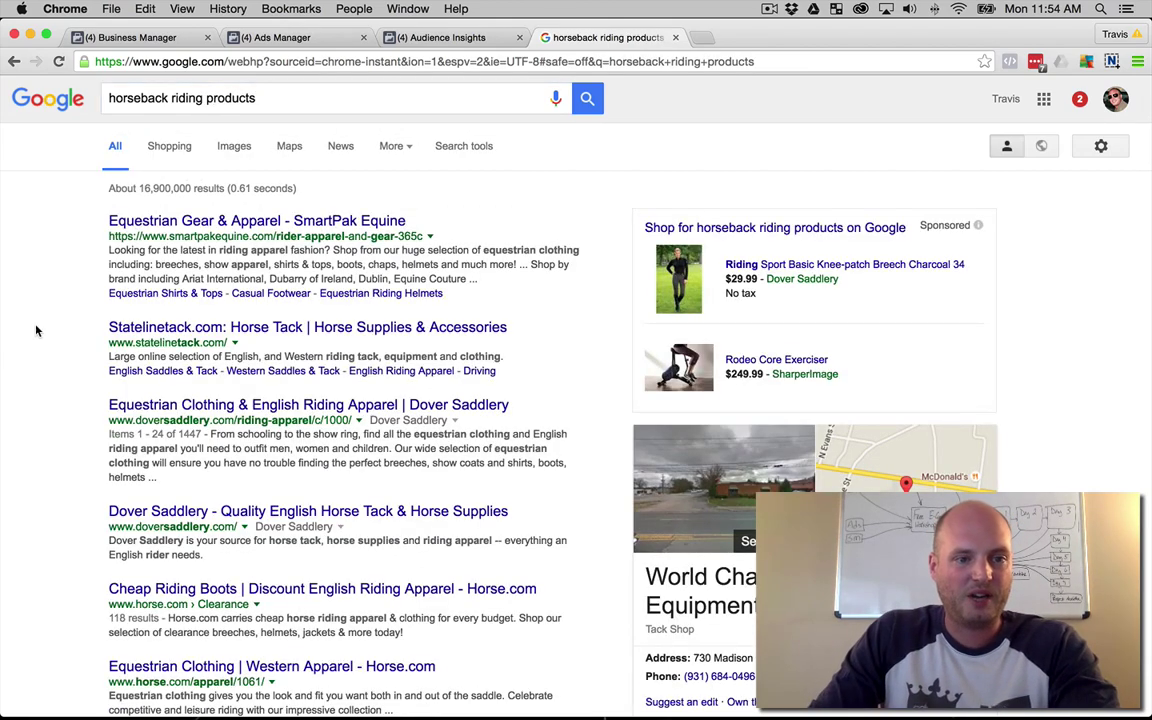
Step: Briefly try 'gear' in the query, restore 'products', and scroll the results
drag(233, 98, 185, 98)
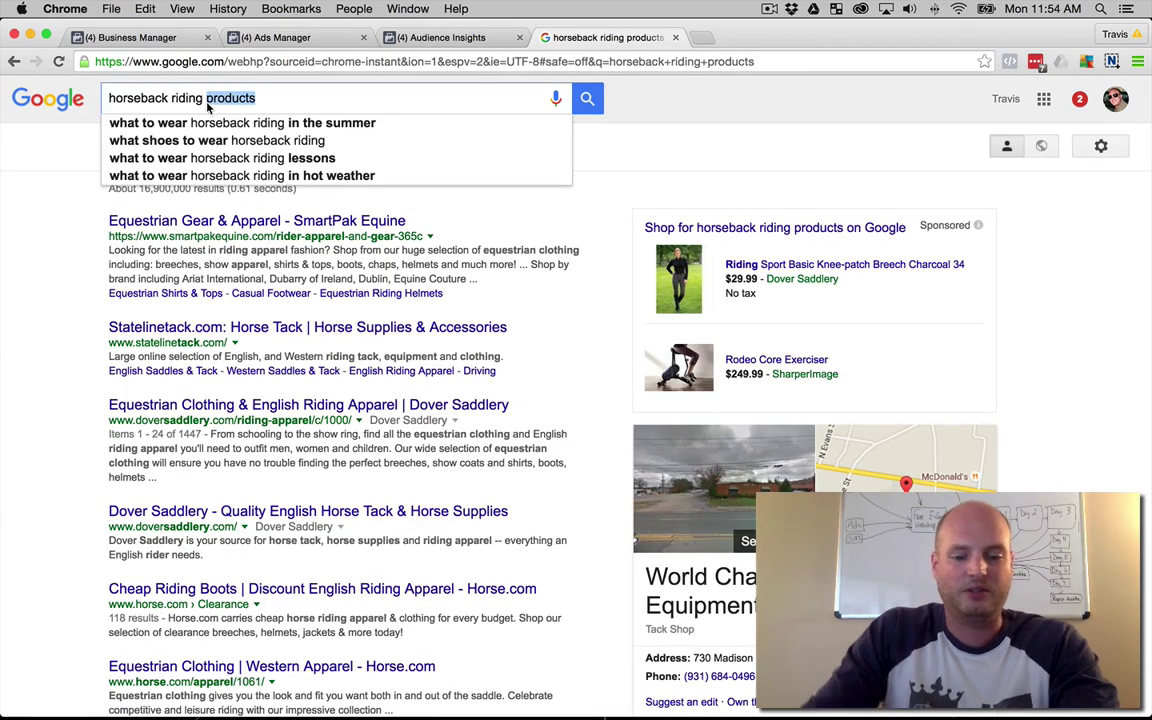
text(gear)
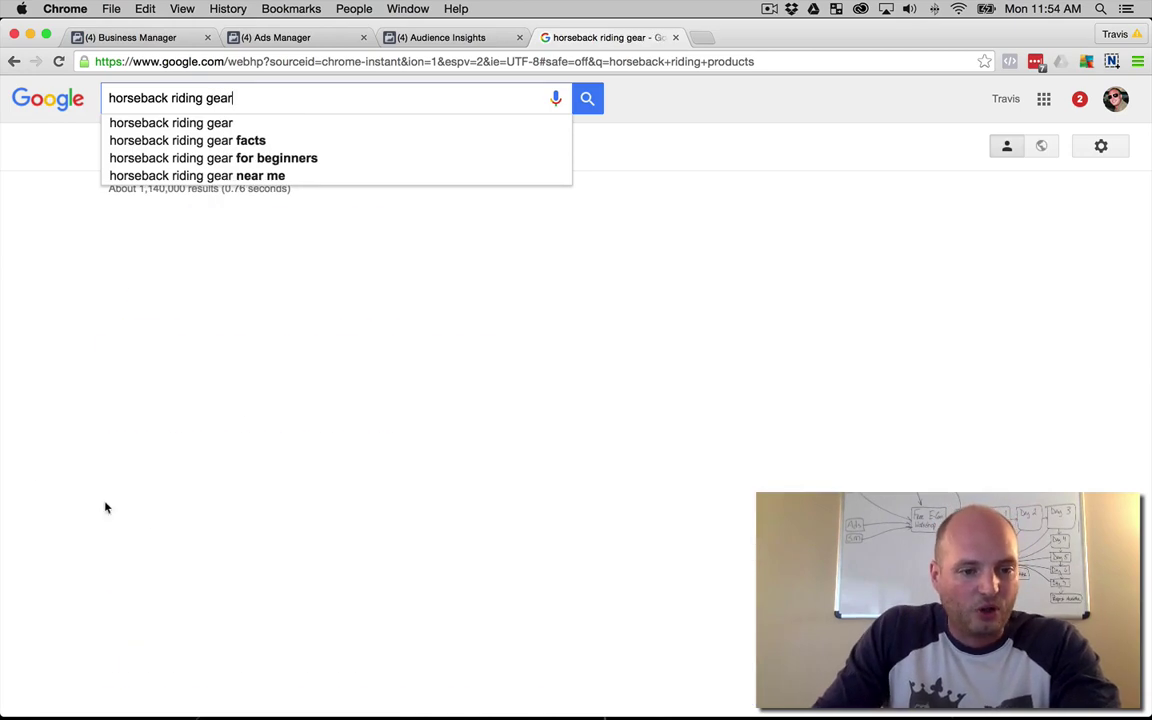
key(BackSpace)
key(BackSpace)
key(BackSpace)
key(BackSpace)
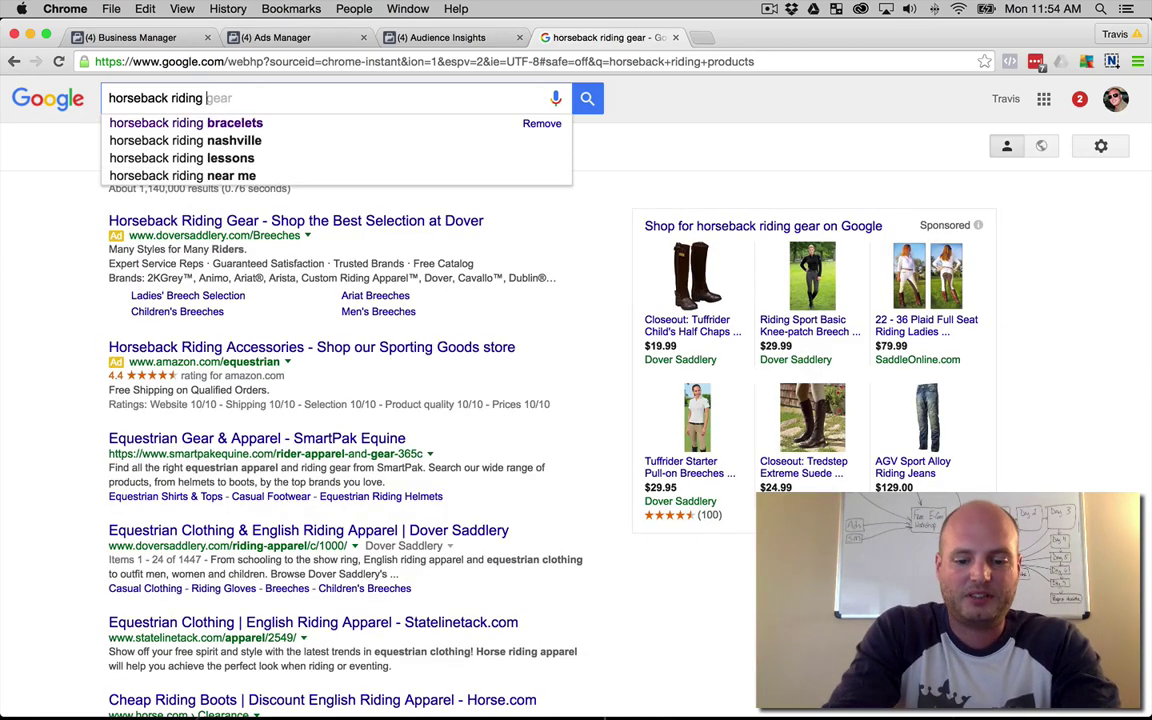
text(products)
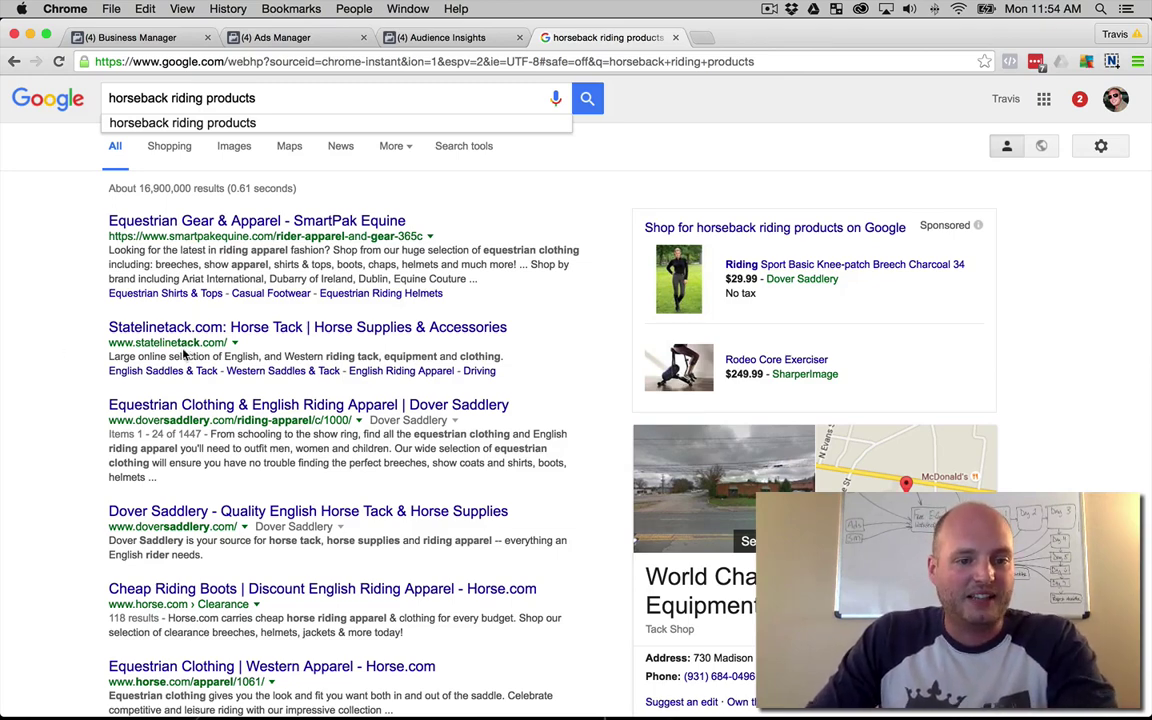
scroll(279, 360, down, 1)
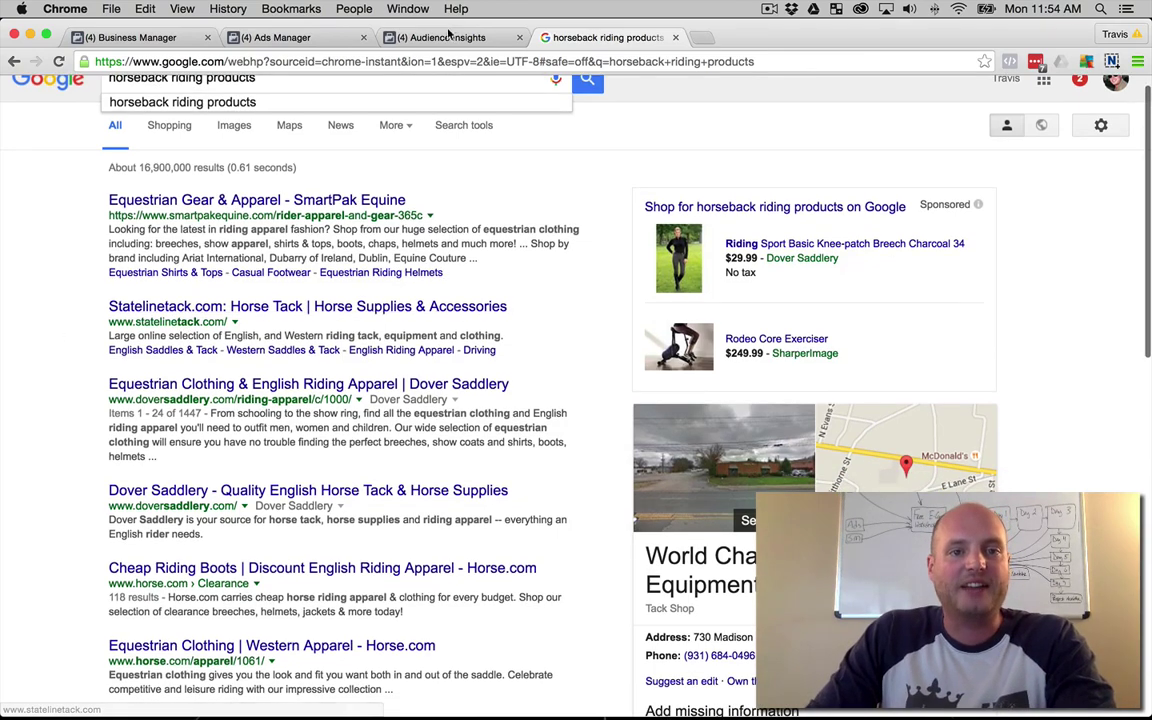
Step: Add Statelinetack.com as an interest by searching 'statelinetack'
click(446, 38)
click(205, 428)
text(statelinetack)
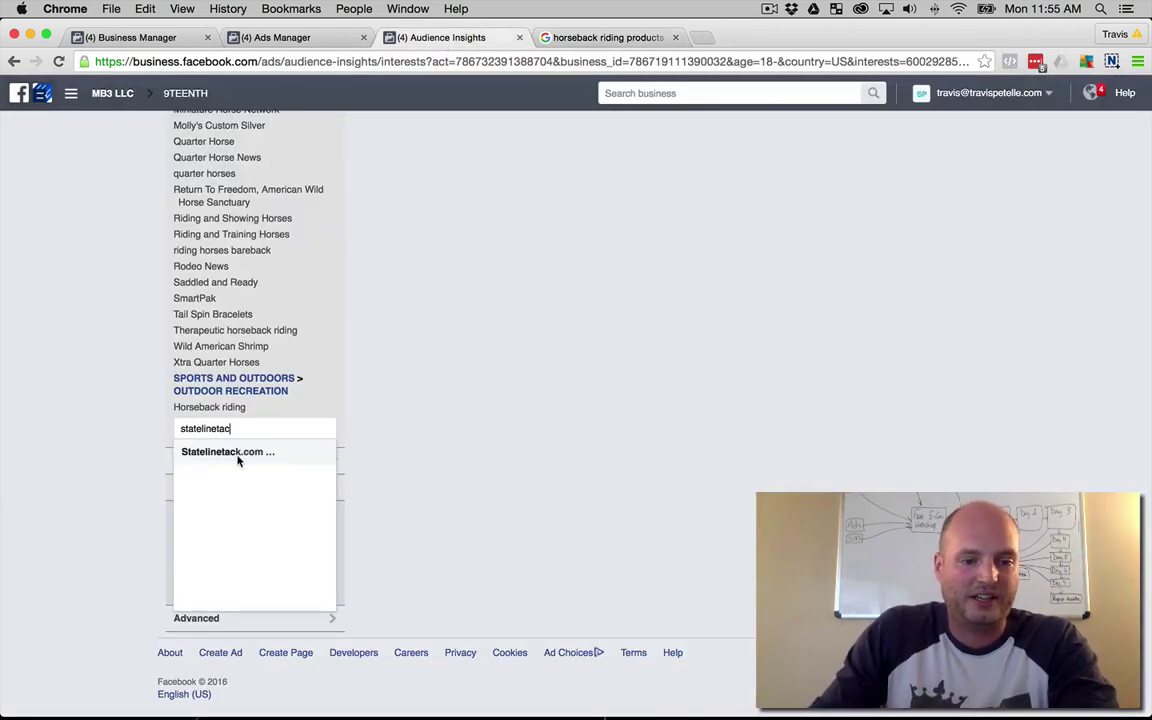
click(230, 452)
Step: Add Dover Saddlery as an interest by searching 'dover sa'
click(610, 38)
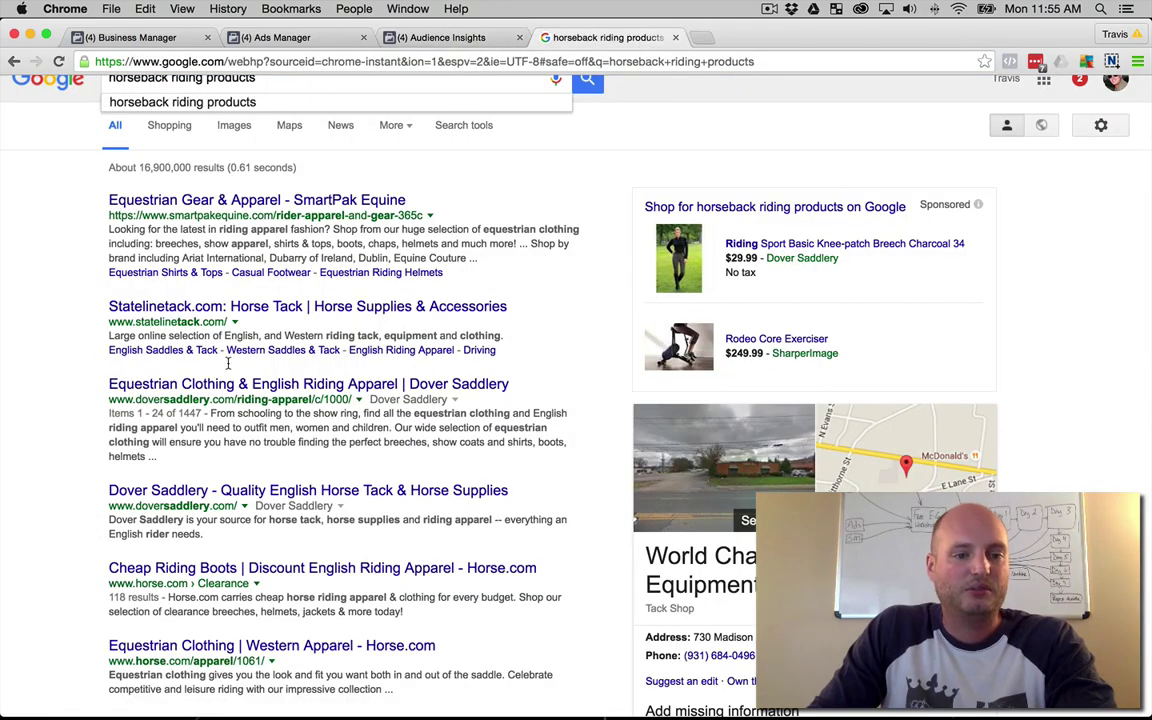
click(440, 38)
text(doversaddlery)
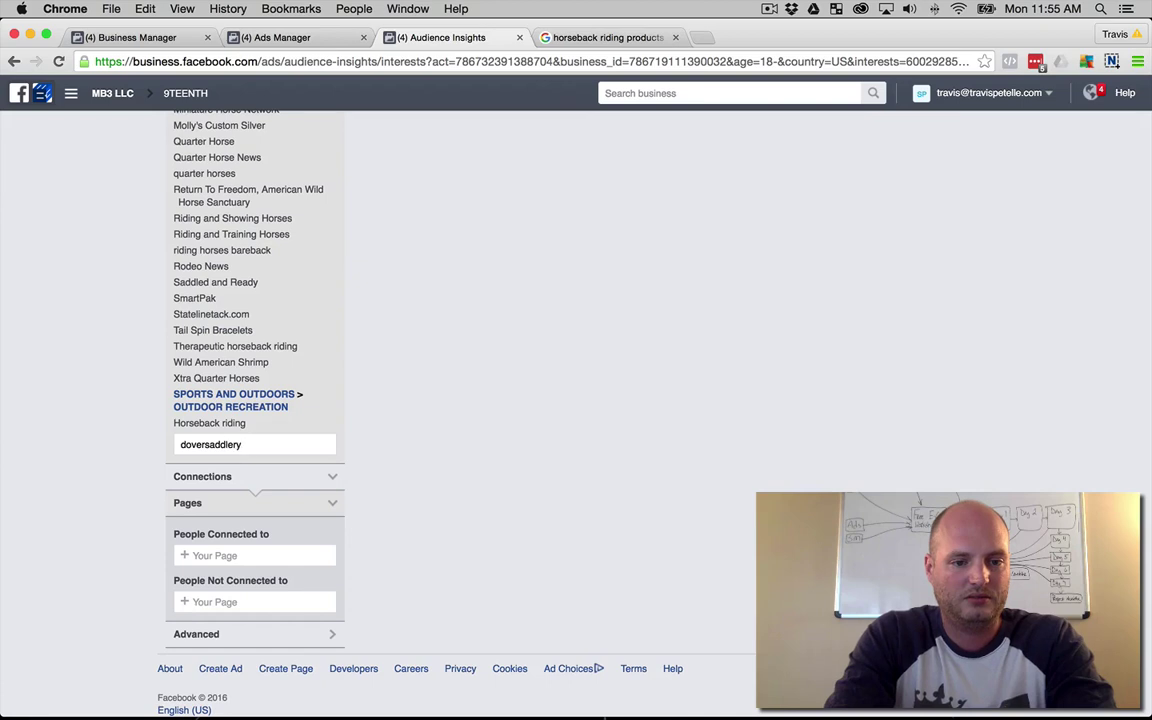
key(BackSpace)
key(BackSpace)
key(BackSpace)
key(BackSpace)
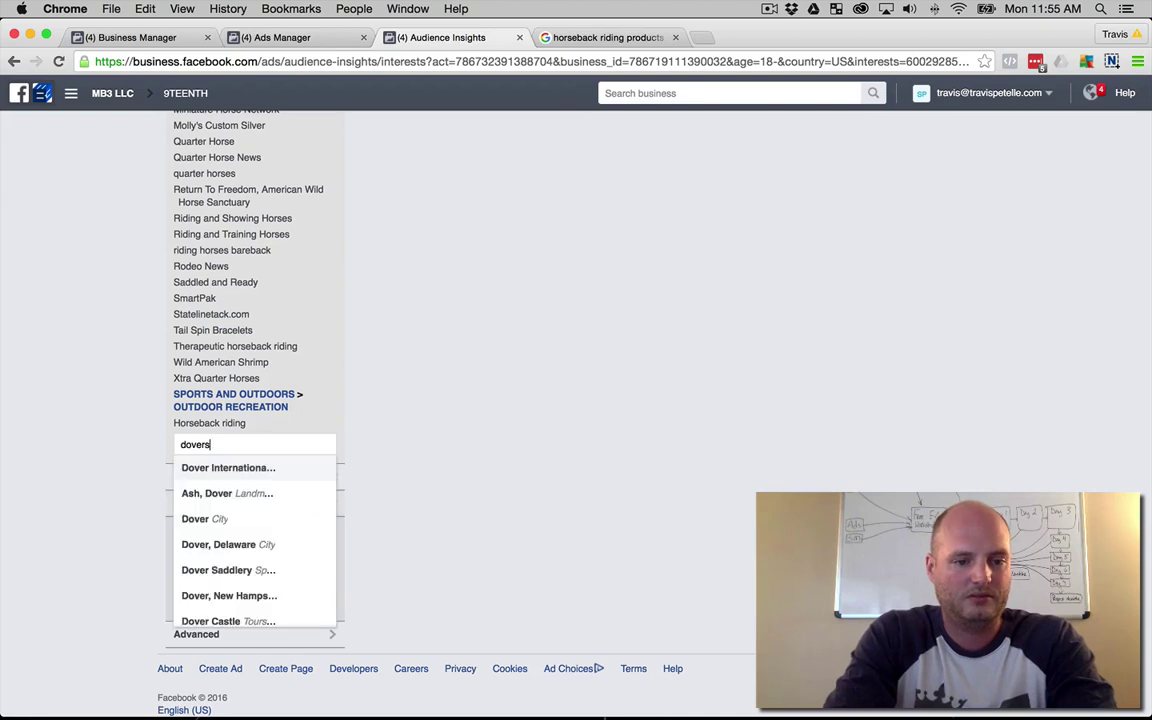
text(sa)
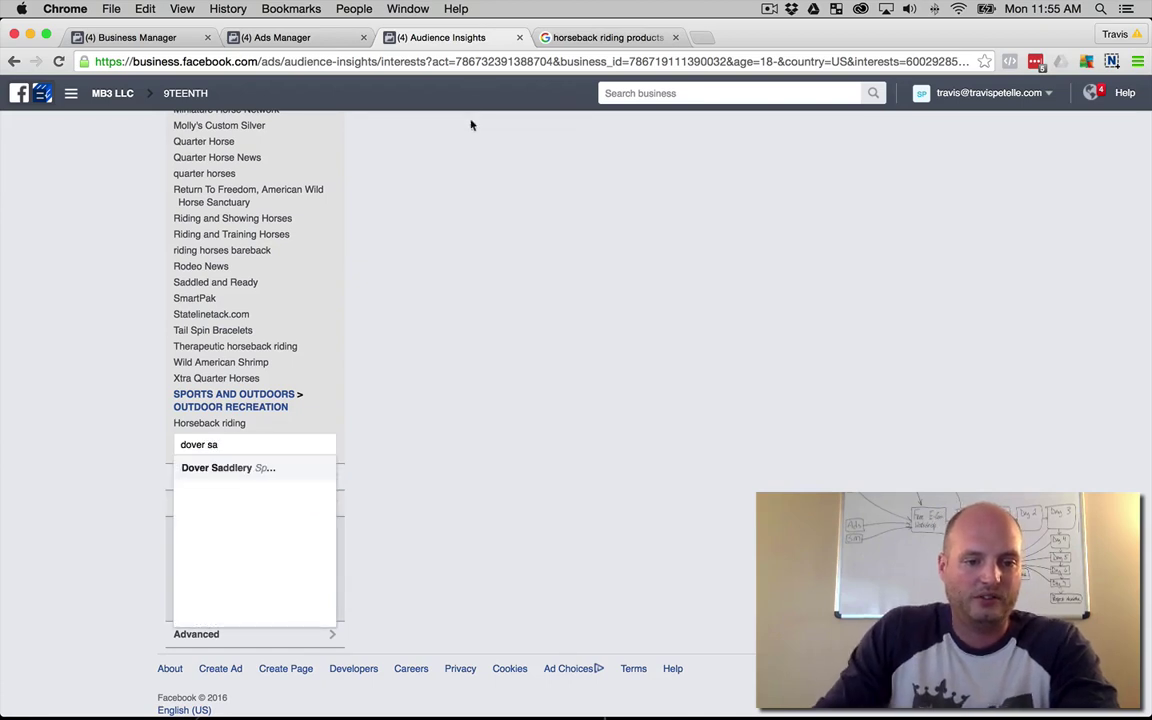
click(229, 467)
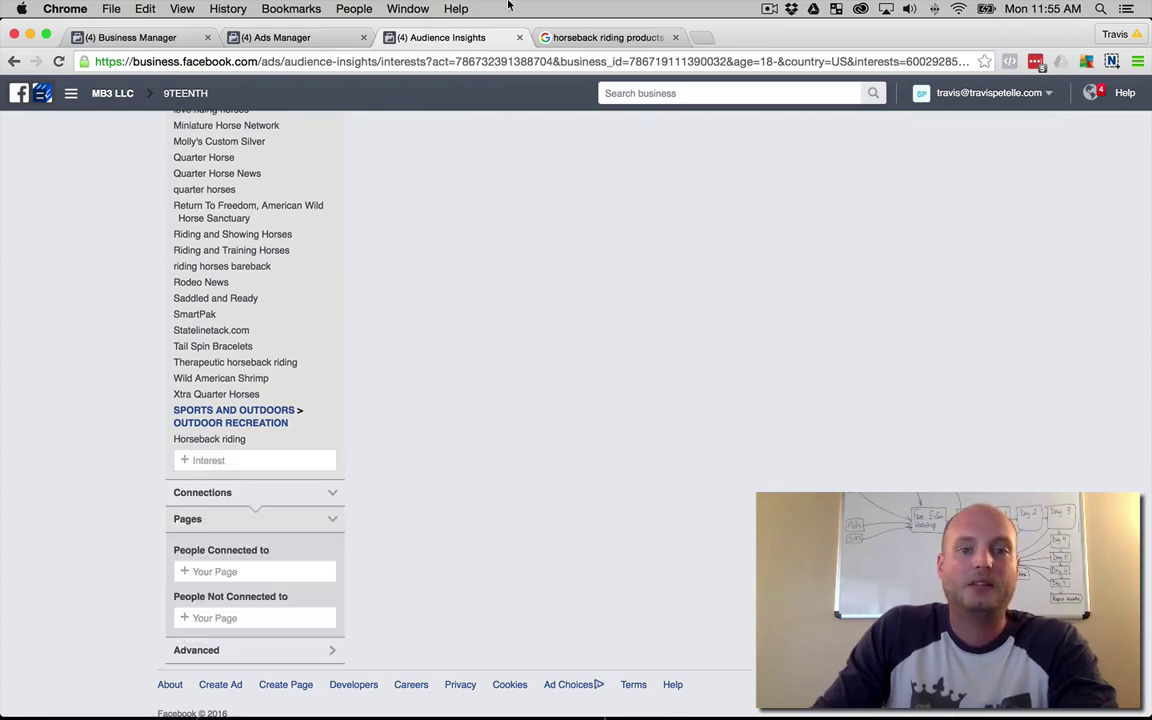
Step: Scroll the Google 'horseback riding products' results to review the listed stores
click(600, 37)
scroll(80, 387, down, 5)
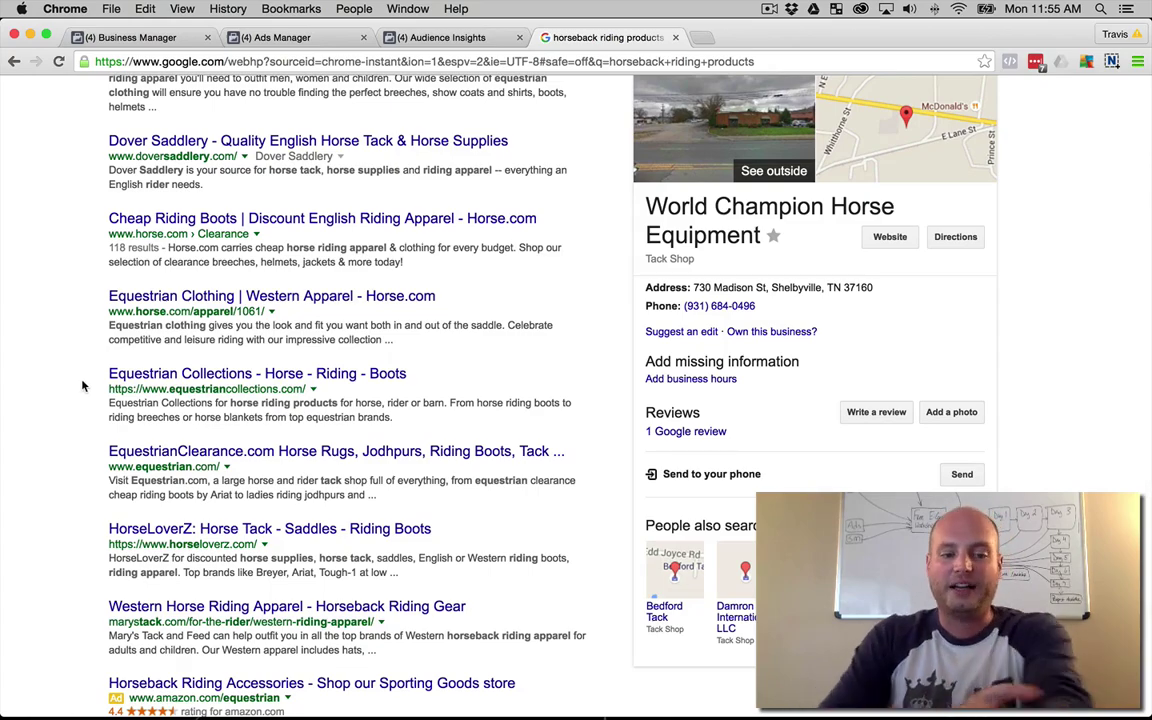
scroll(85, 345, down, 5)
scroll(429, 380, up, 10)
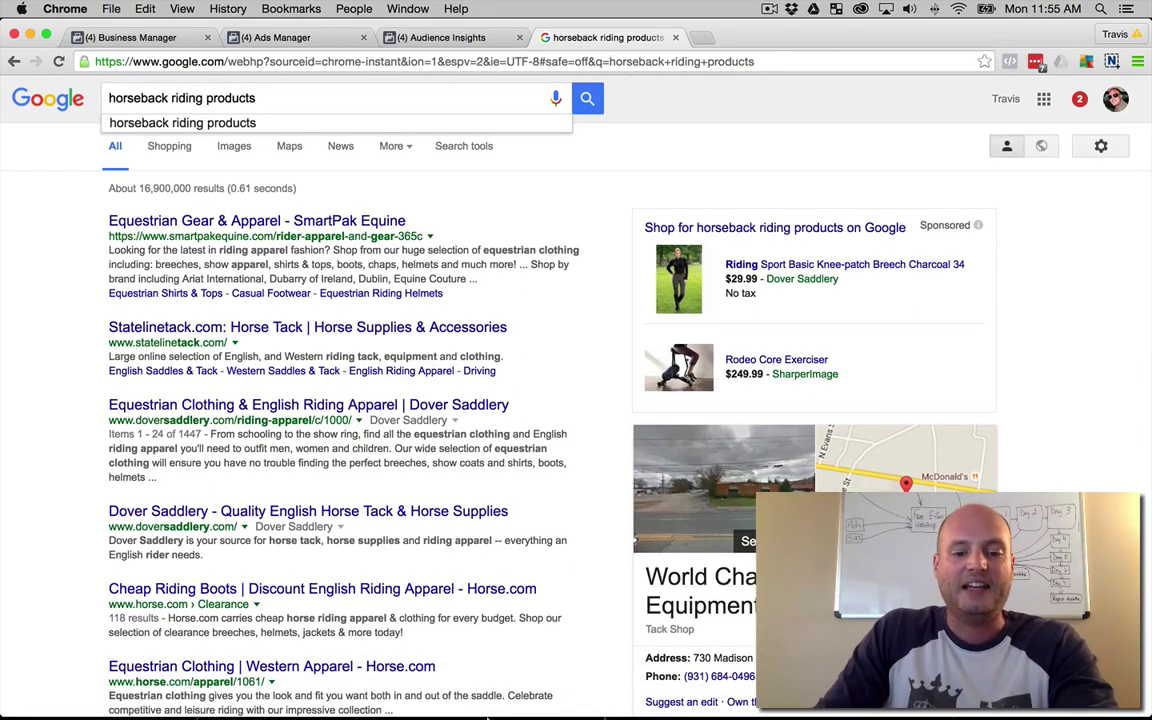
mouse_move(470, 695)
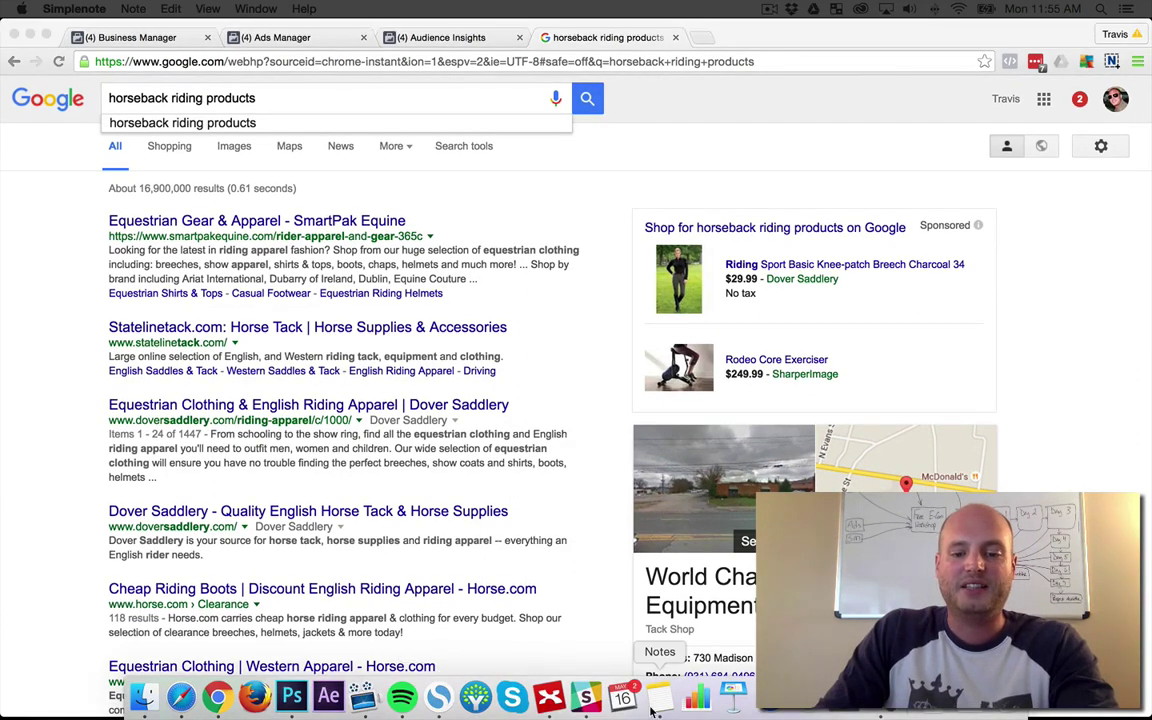
click(660, 697)
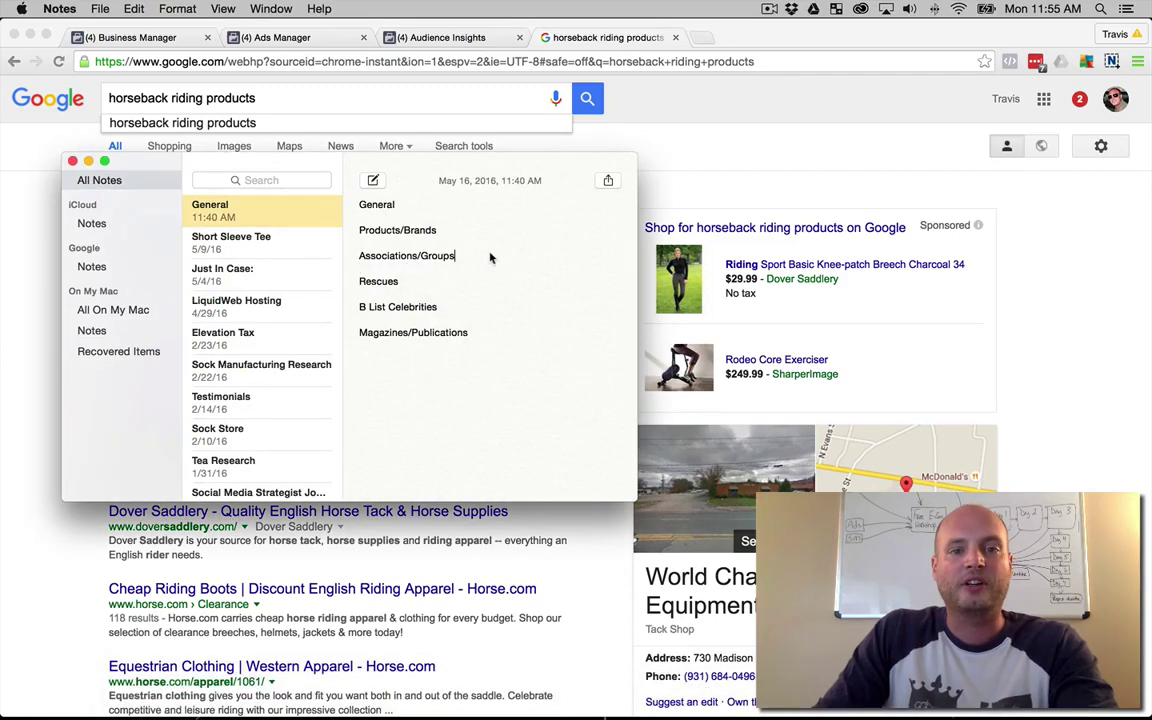
drag(452, 257, 368, 258)
drag(437, 308, 366, 310)
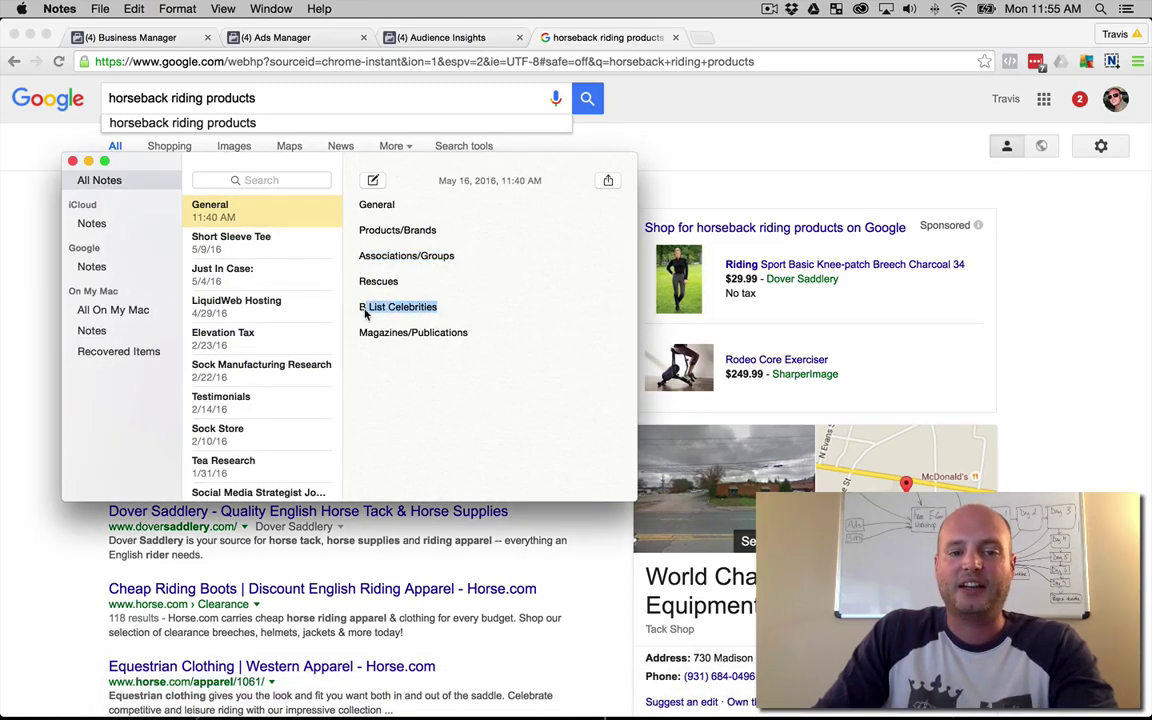
click(12, 174)
drag(272, 102, 211, 104)
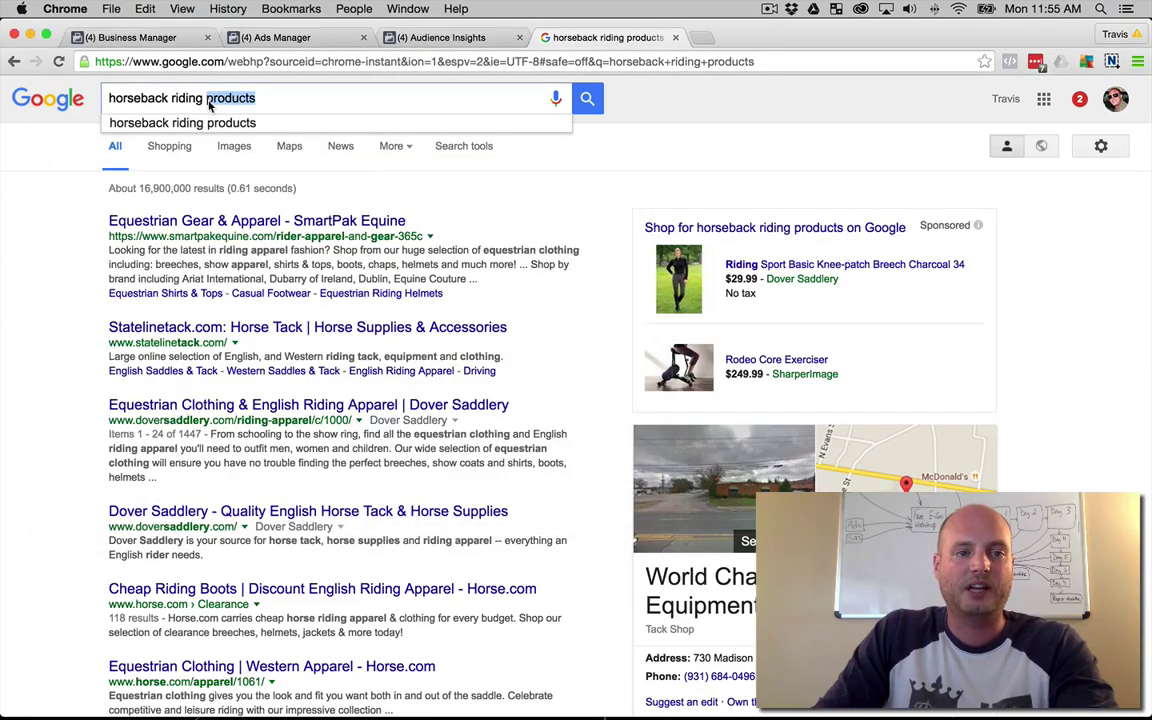
Step: Search Google for 'horseback riding groups' and scroll through the results
text(groups)
key(Return)
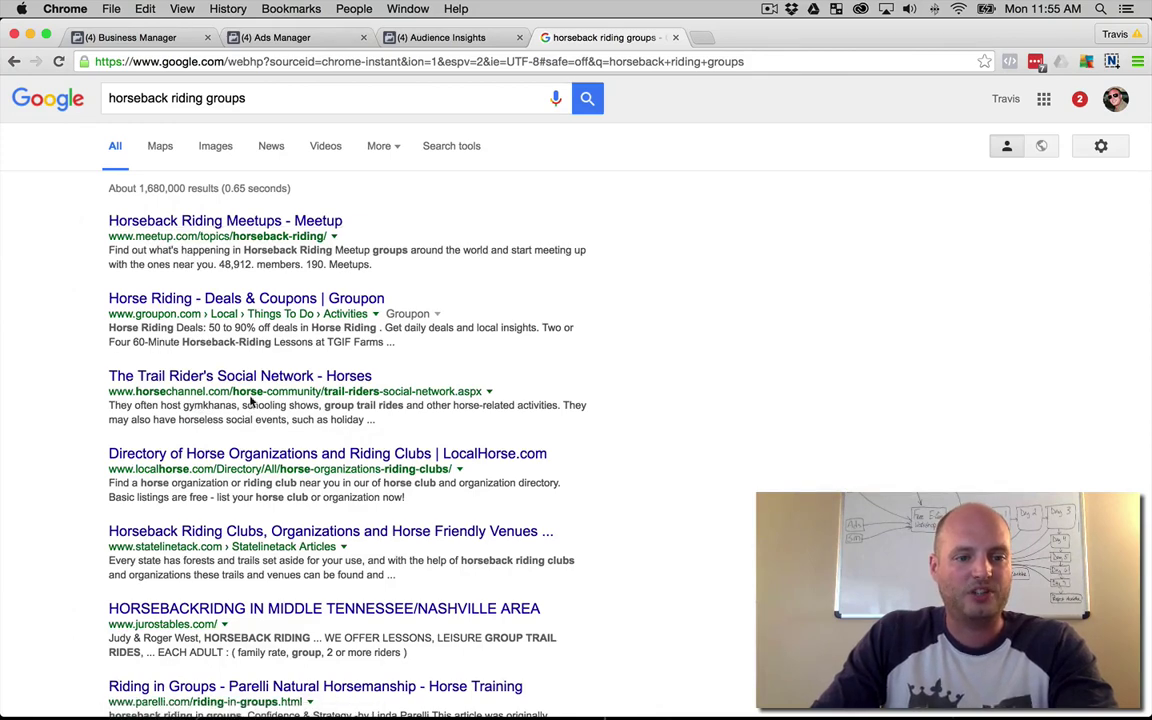
scroll(67, 404, down, 2)
scroll(3, 380, down, 1)
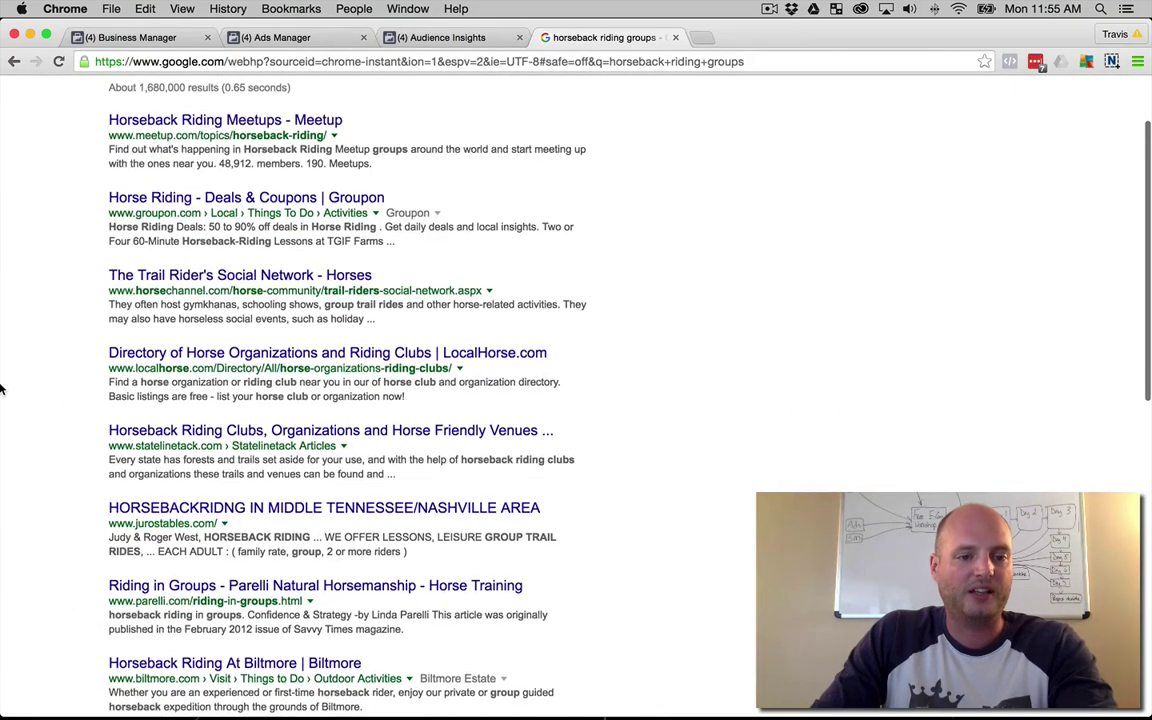
scroll(21, 418, down, 2)
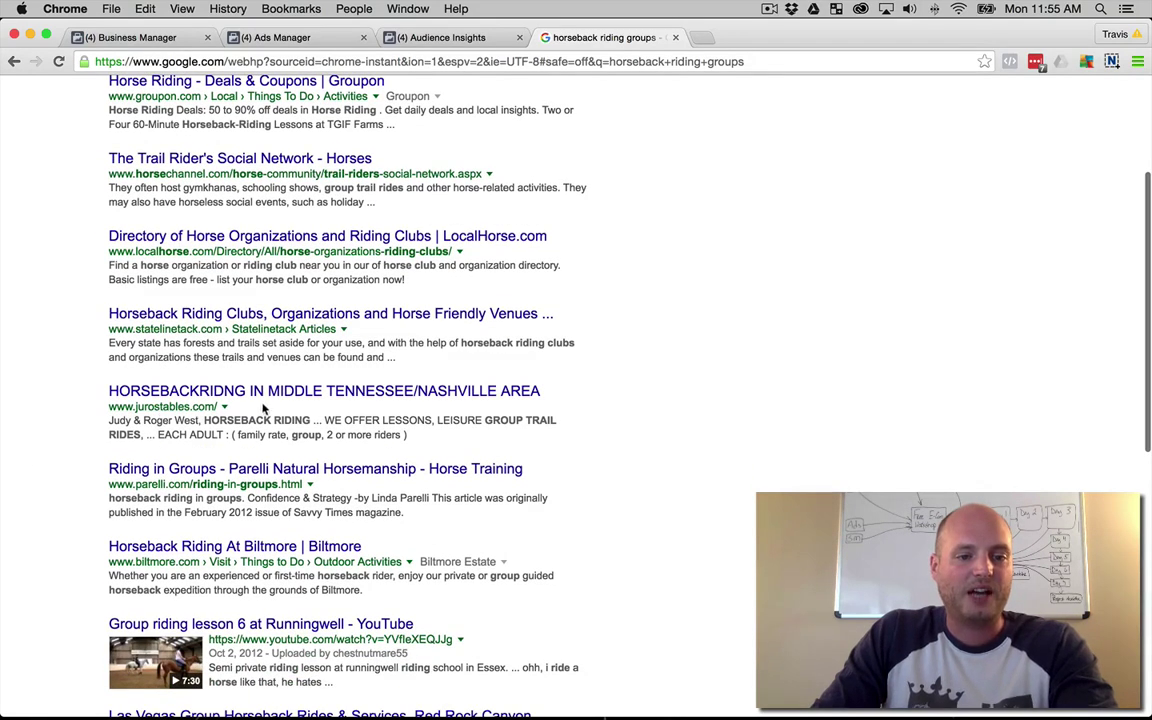
scroll(87, 400, down, 2)
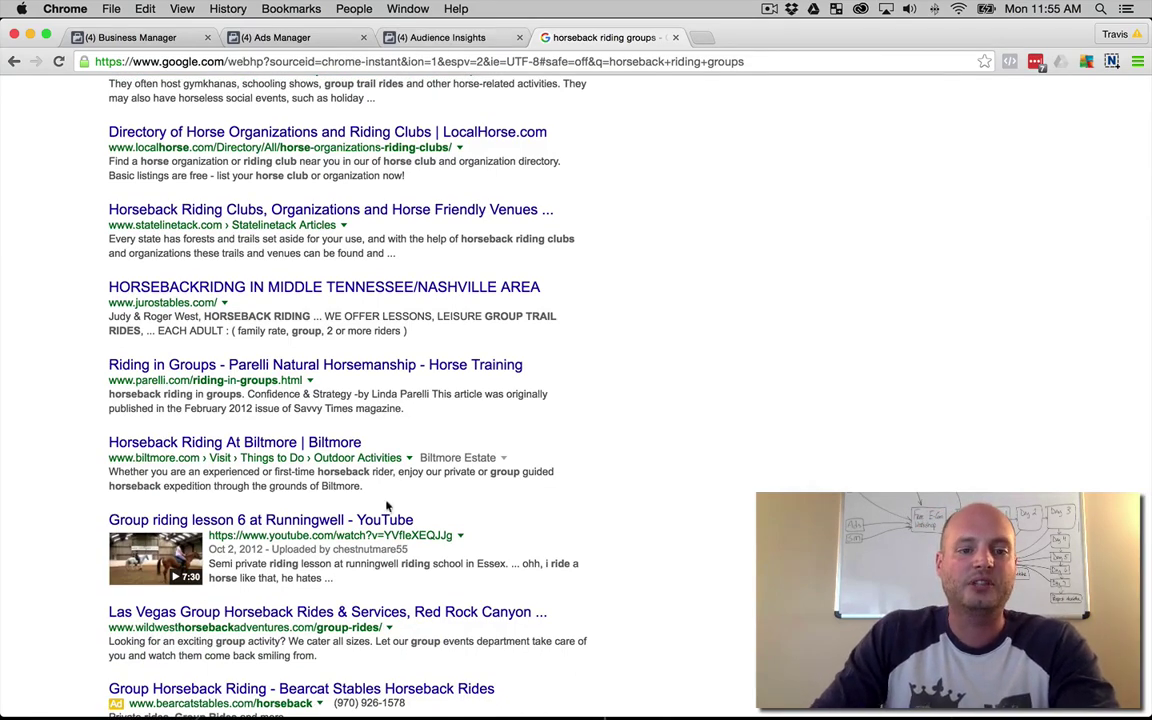
scroll(278, 230, up, 7)
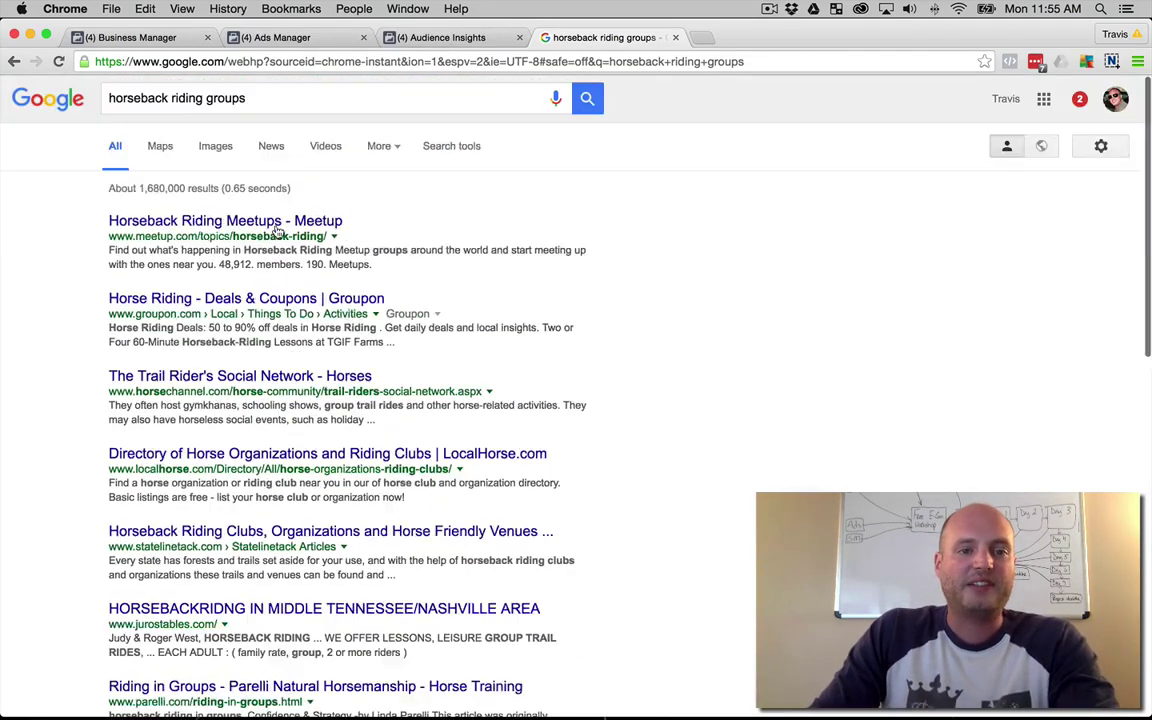
Step: Replace 'groups' with 'rescue' to search for horseback riding rescue
double_click(198, 98)
text(rec)
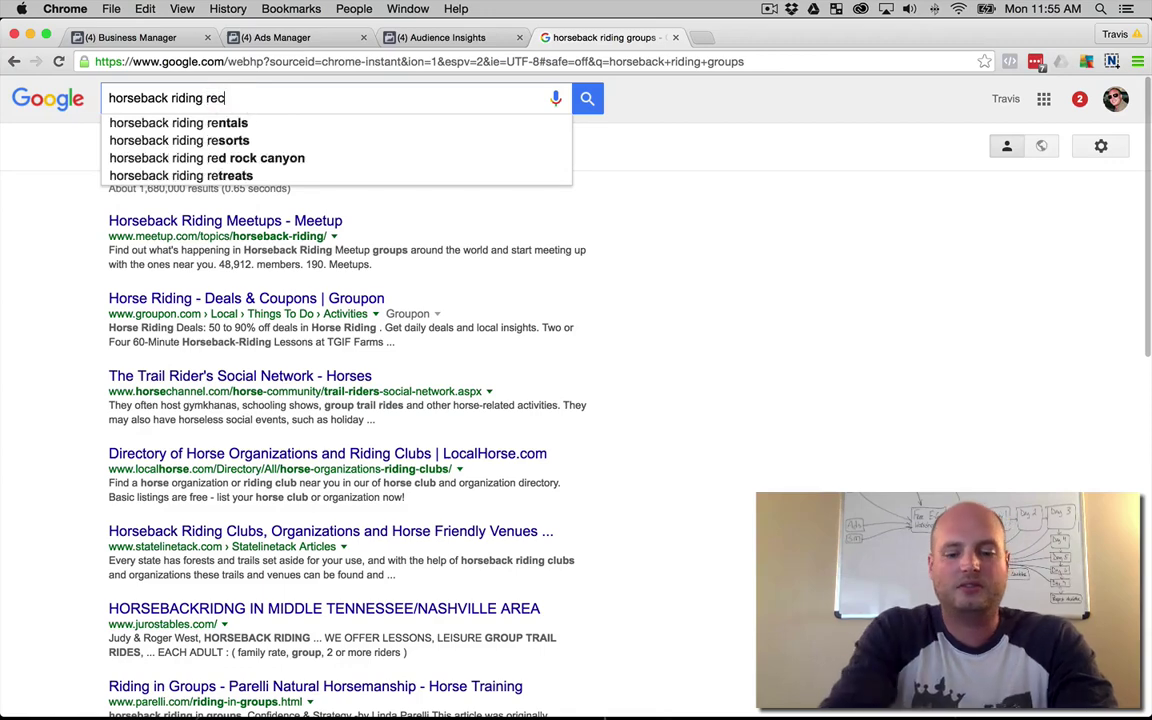
key(BackSpace)
text(scue)
key(Return)
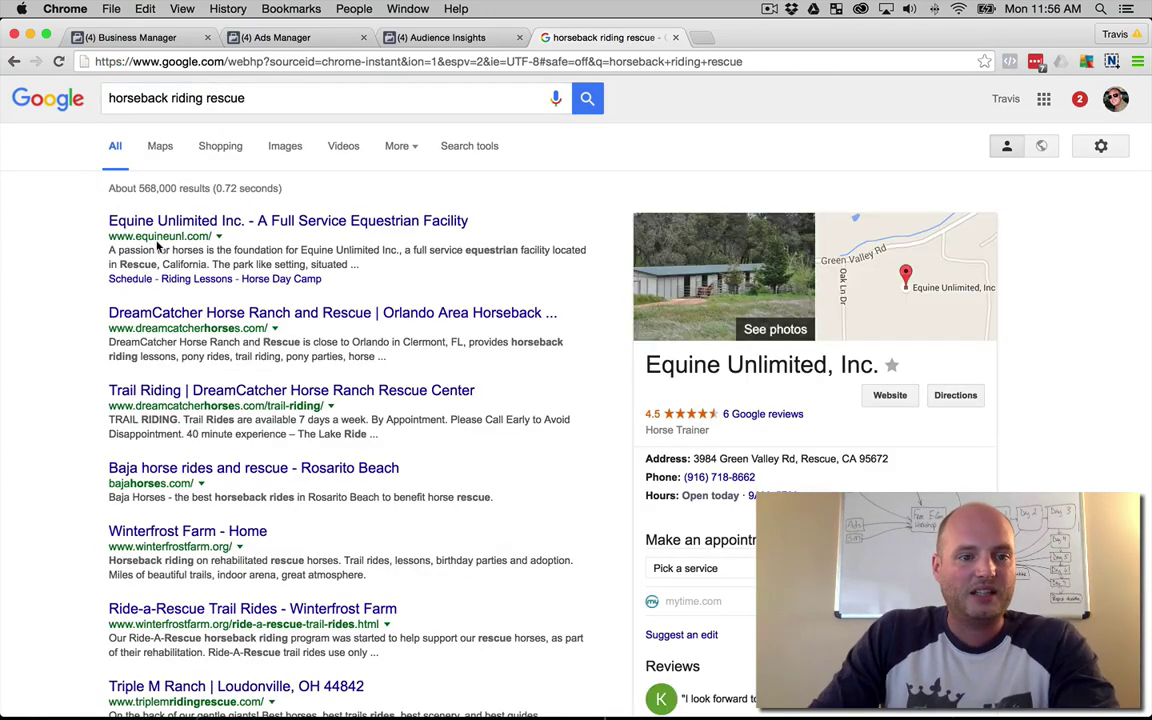
click(430, 37)
click(279, 460)
text(equineun)
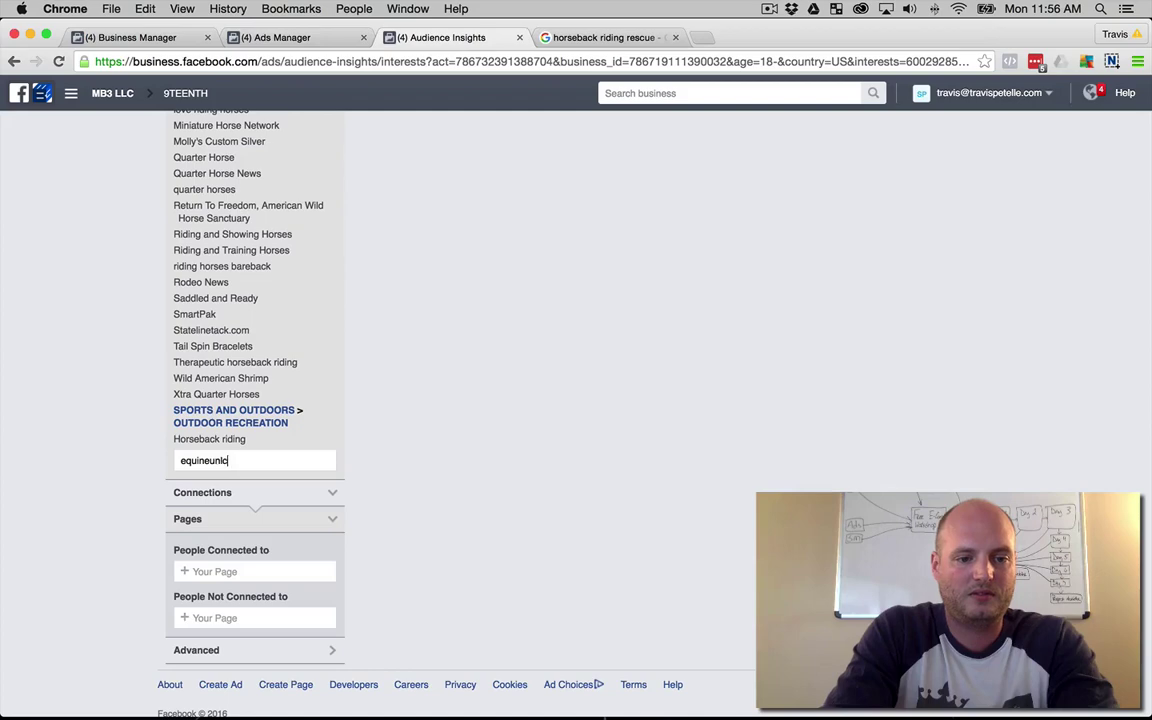
text(l)
key(super+a)
key(BackSpace)
click(628, 37)
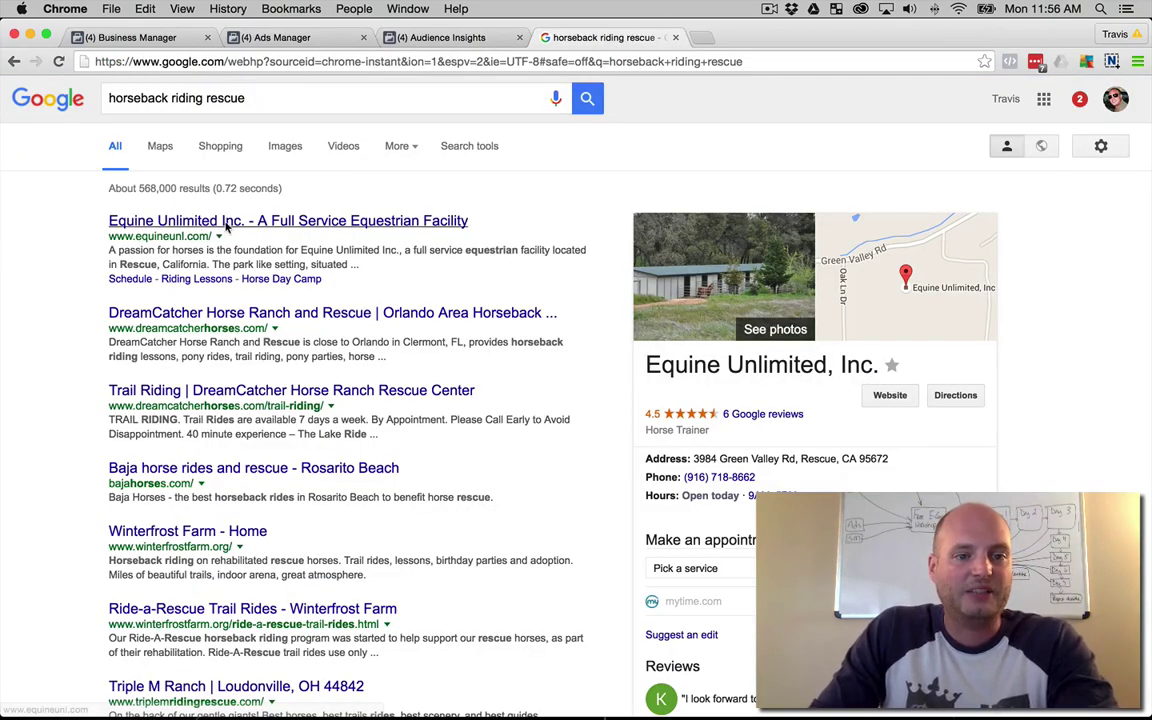
click(441, 37)
text(e)
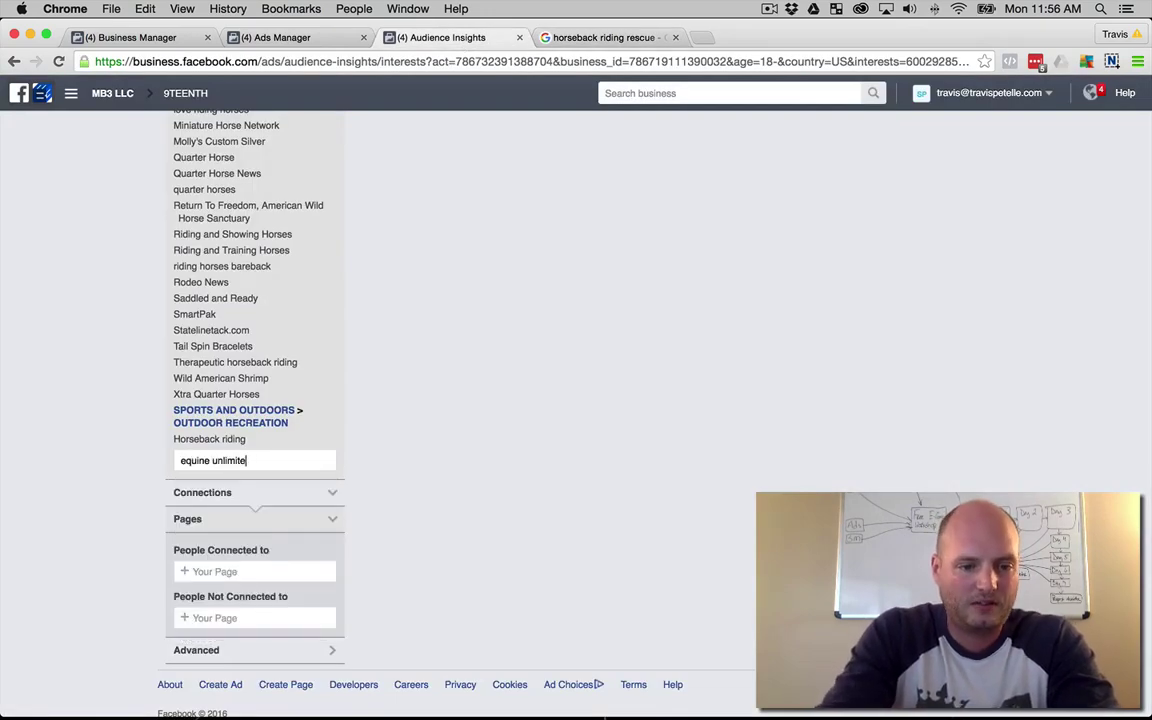
text(quine unlimitiedd inc)
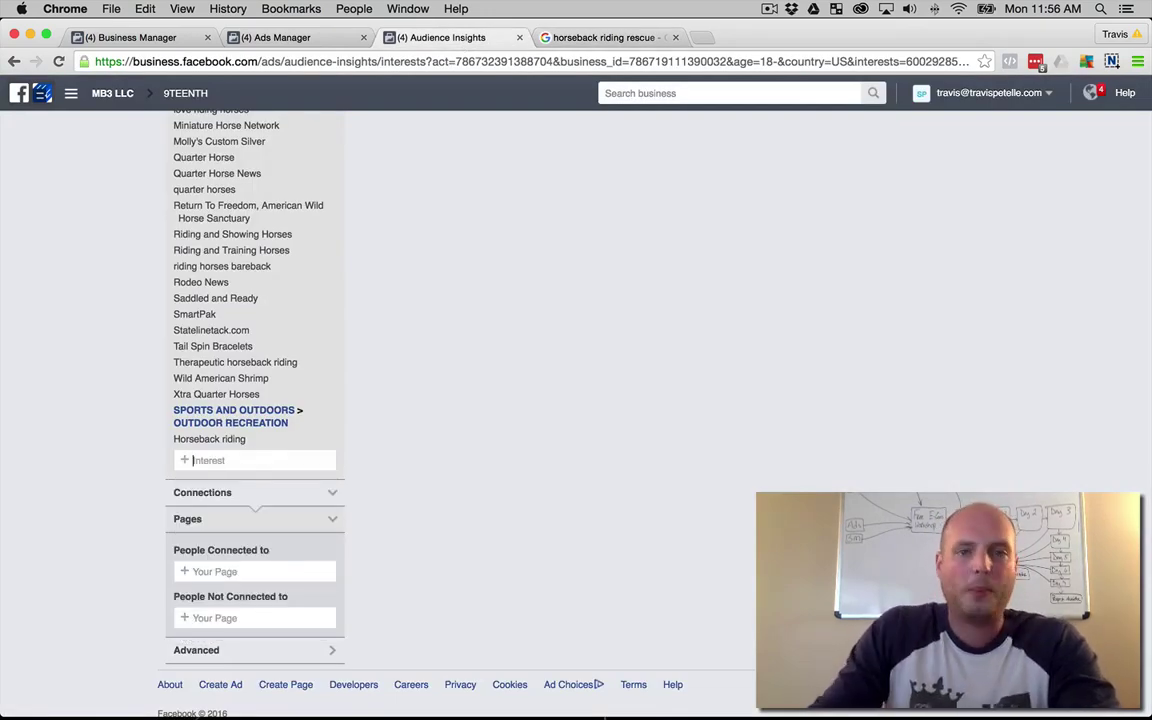
click(575, 40)
scroll(30, 352, down, 1)
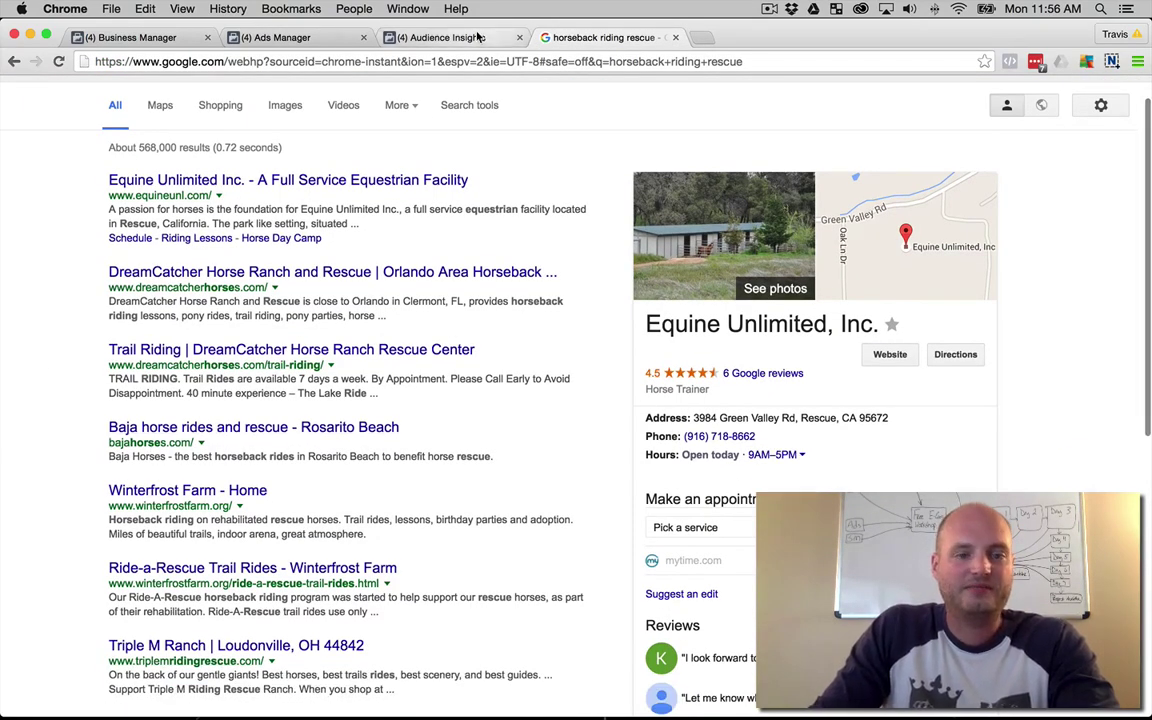
click(507, 40)
text(baja horse)
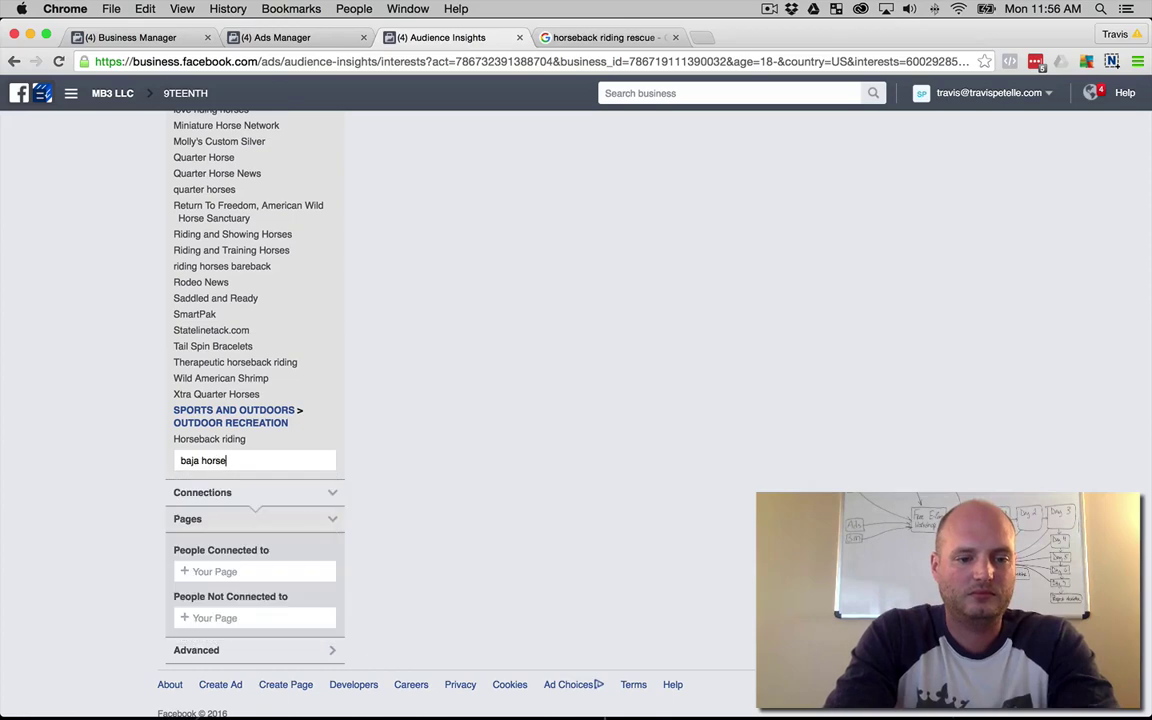
key(BackSpace)
key(BackSpace)
key(BackSpace)
text(horse)
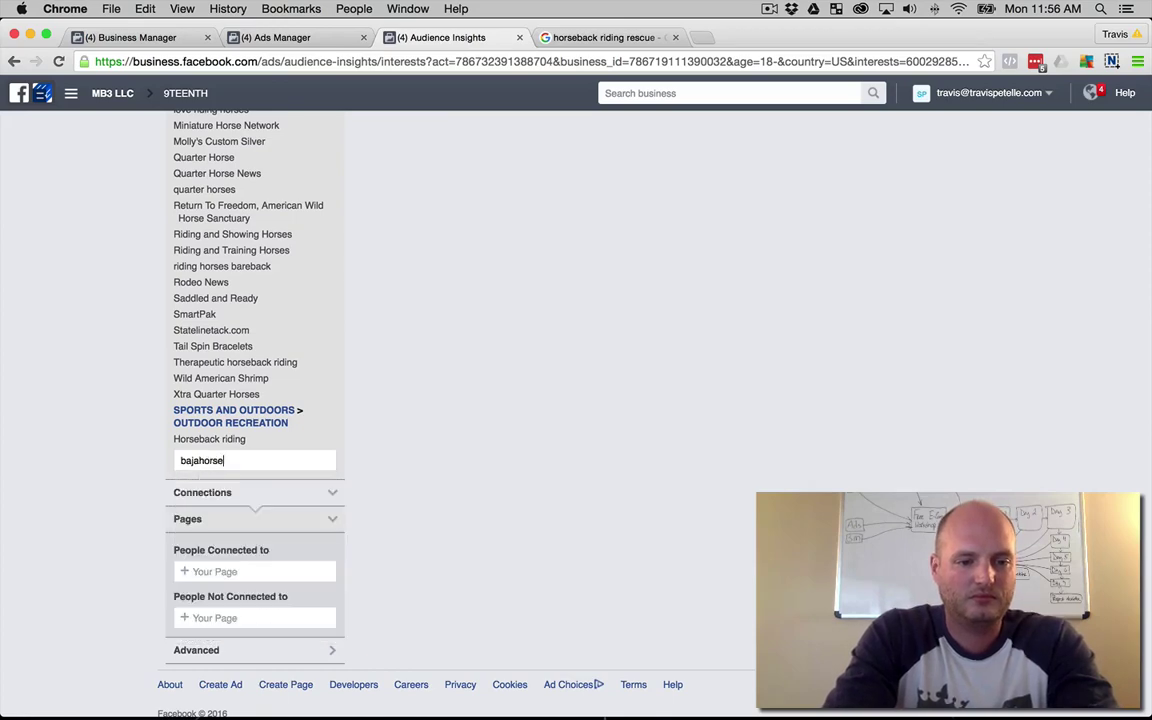
key(ctrl+Tab)
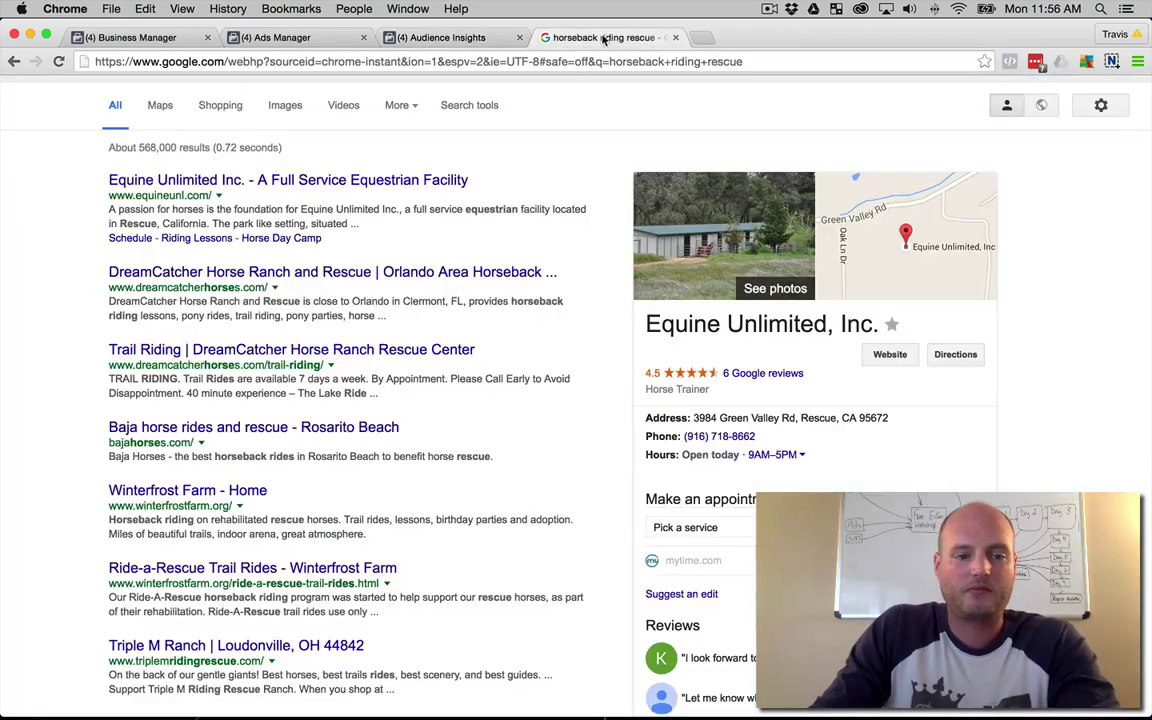
scroll(82, 488, down, 3)
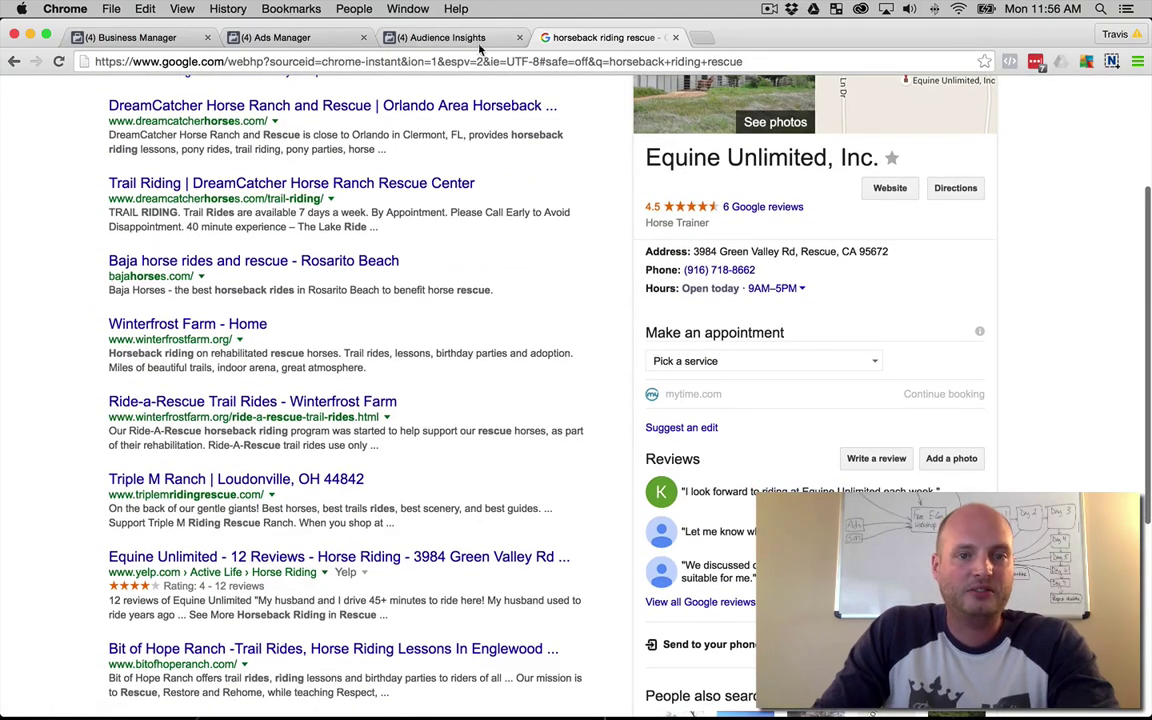
Step: Look up Winterfrost Farm in the Interest box and clear the unmatched search
click(428, 42)
text(winterfr)
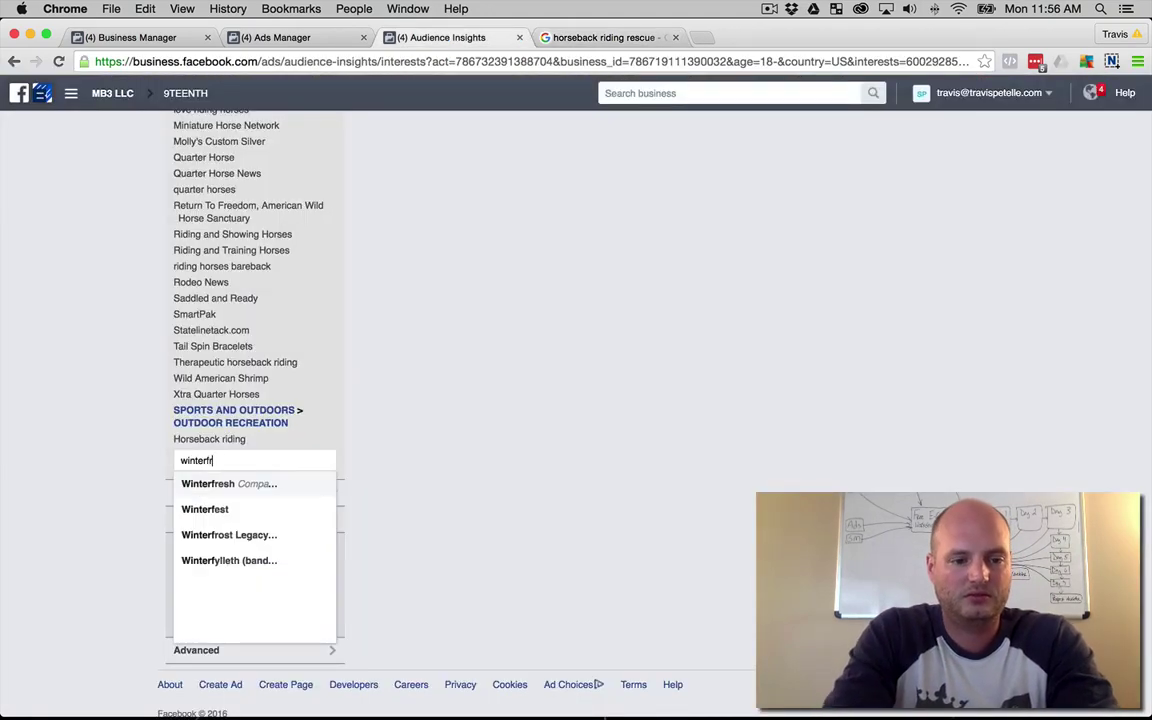
text(ostfarmco)
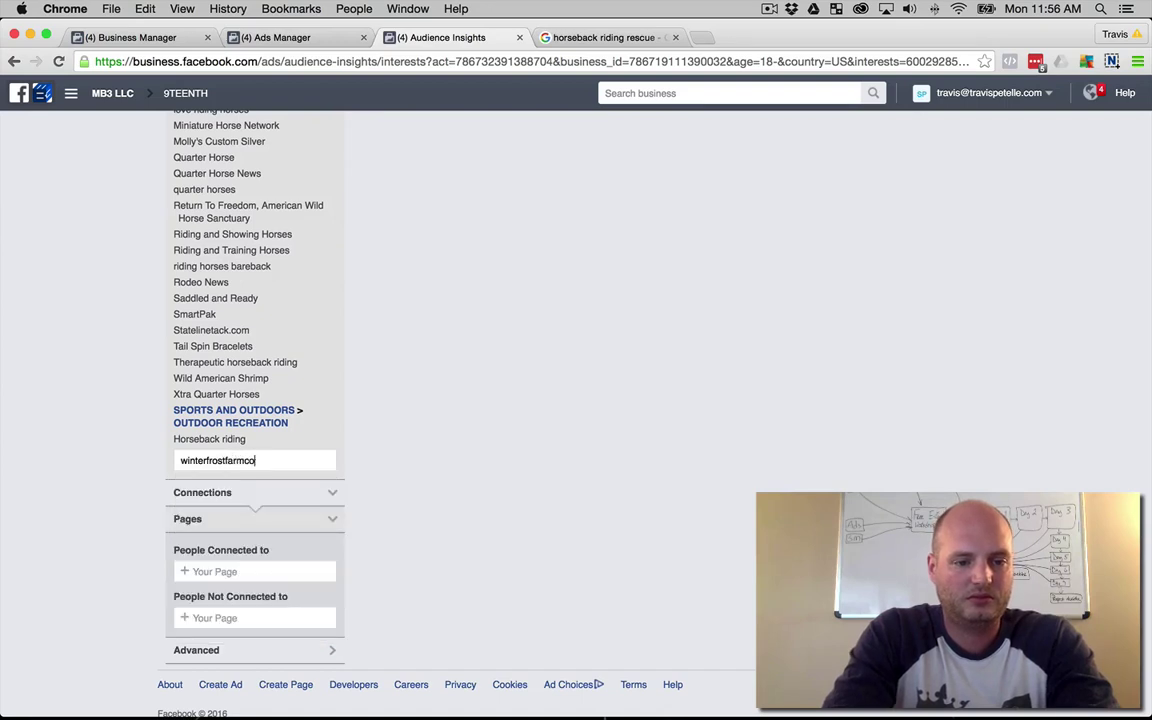
key(BackSpace)
text(farm)
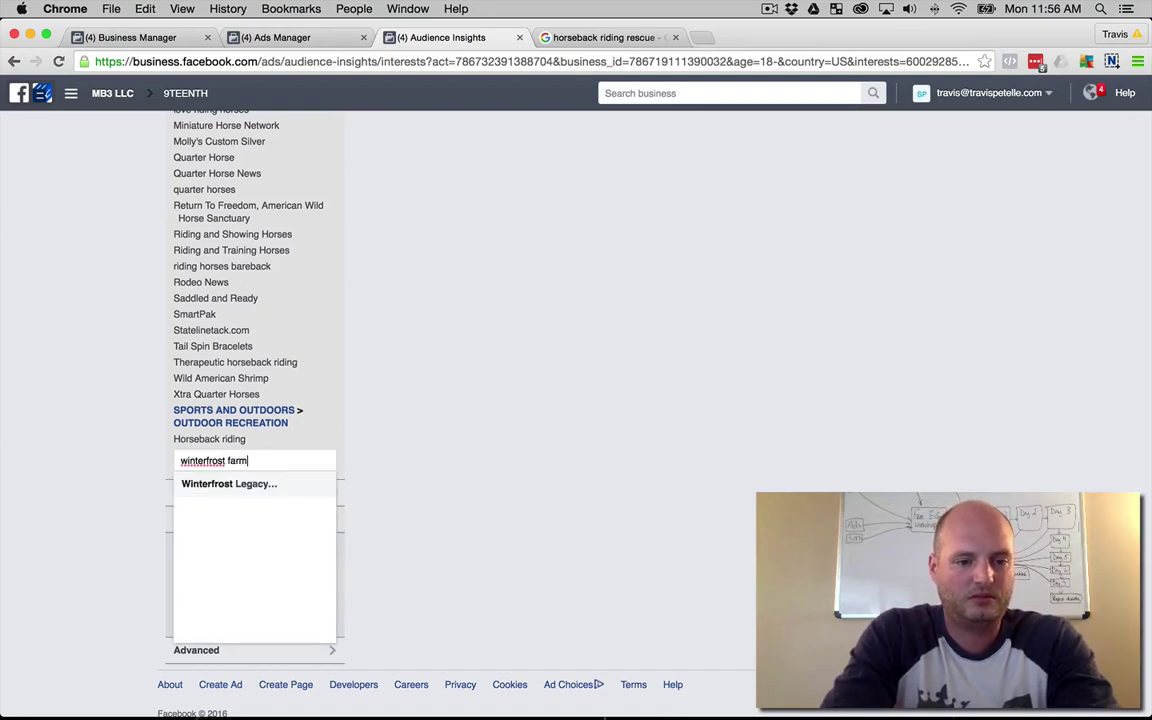
key(BackSpace)
key(BackSpace)
key(BackSpace)
key(BackSpace)
key(BackSpace)
key(BackSpace)
key(BackSpace)
key(BackSpace)
key(BackSpace)
text(fr)
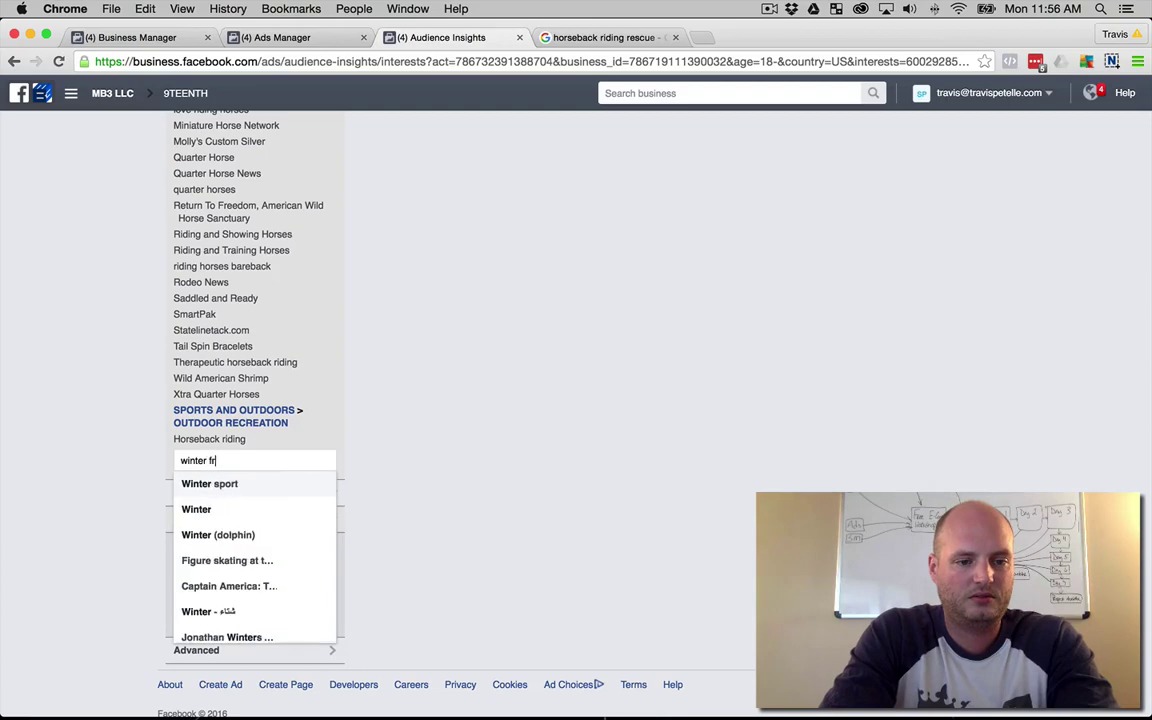
text(ost farm)
key(super+a)
key(BackSpace)
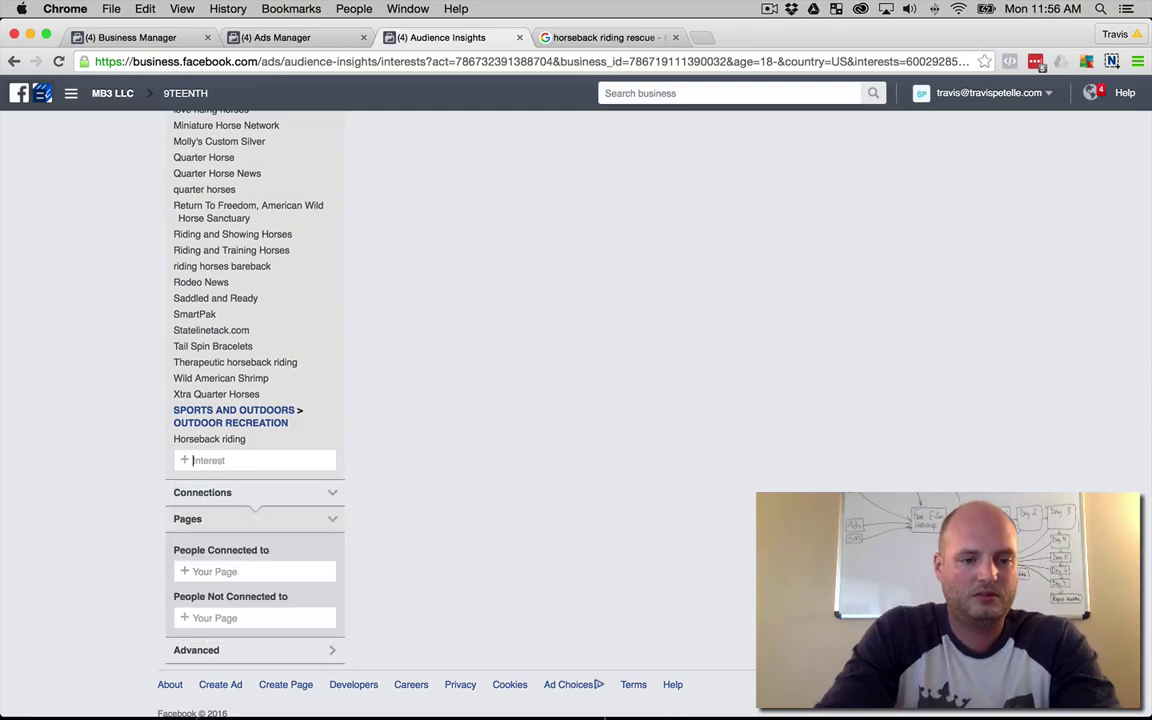
Step: Try Triple M Riding Rescue in the Interest box, then clear the unmatched text
click(612, 37)
scroll(75, 406, down, 3)
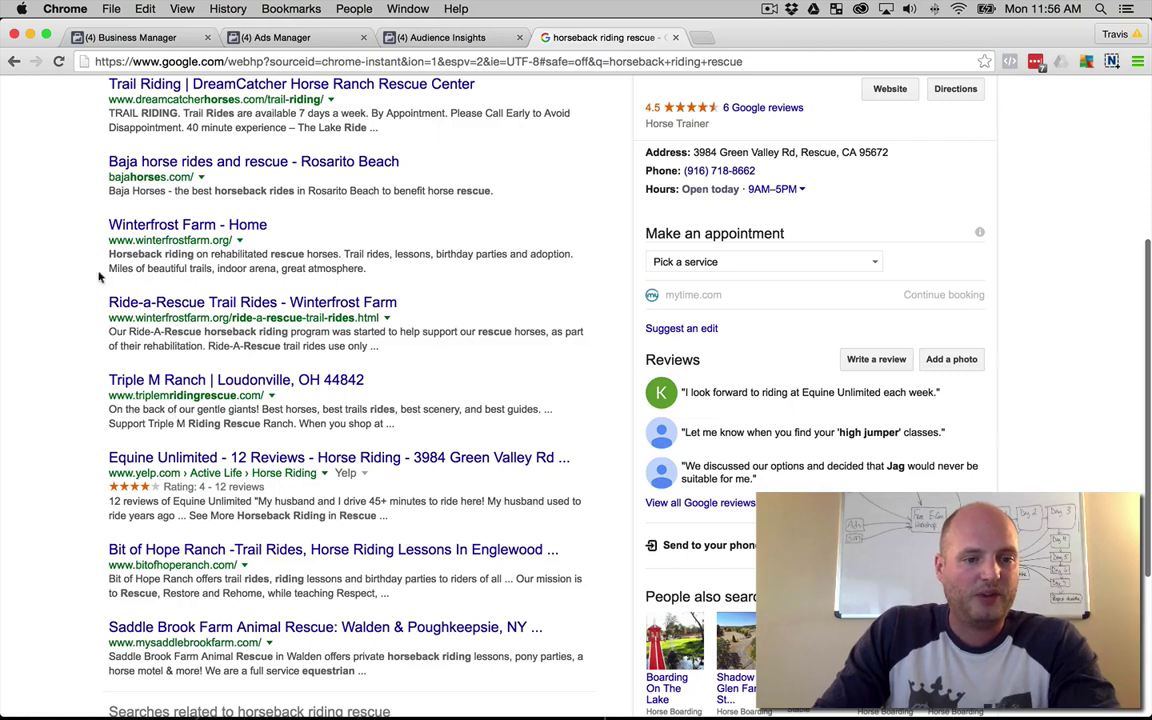
click(483, 37)
text(triplemridingrescue)
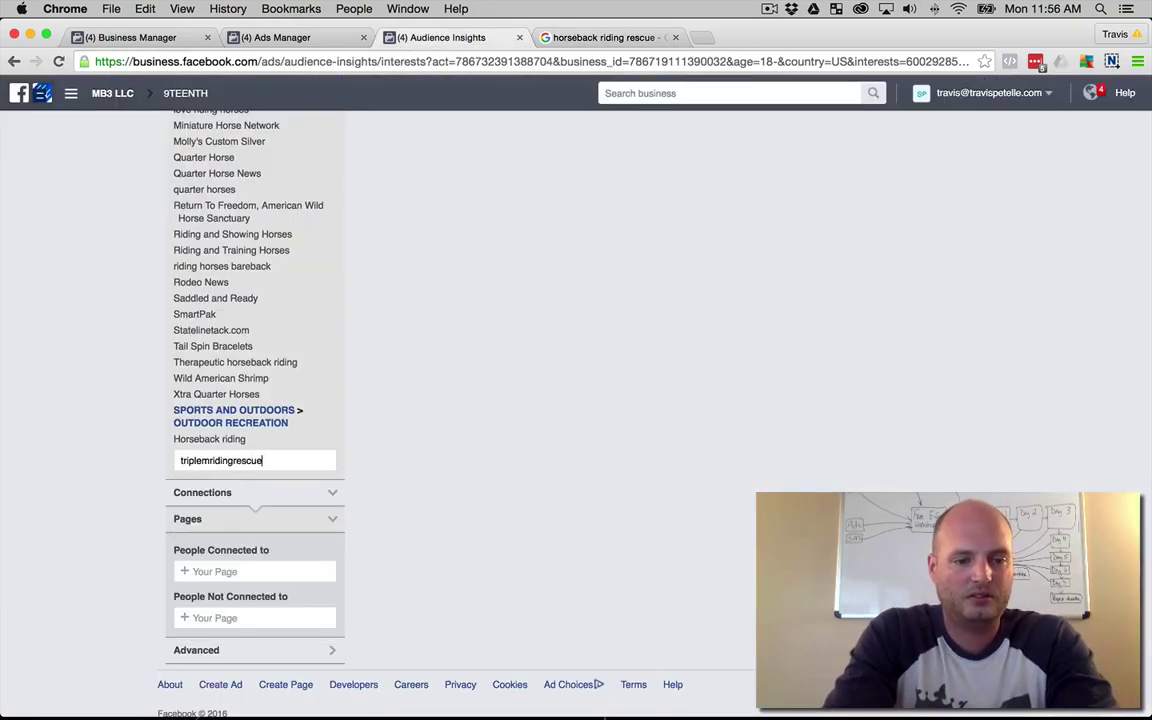
key(super+a)
text(triple m)
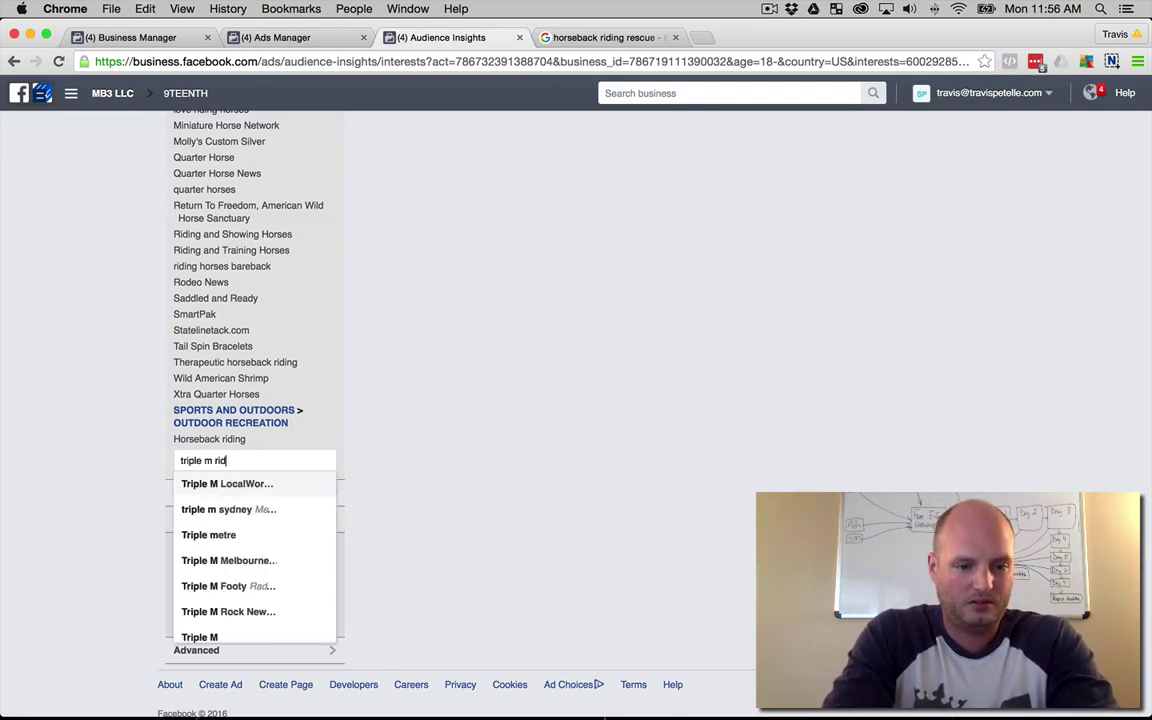
text( riding rescue)
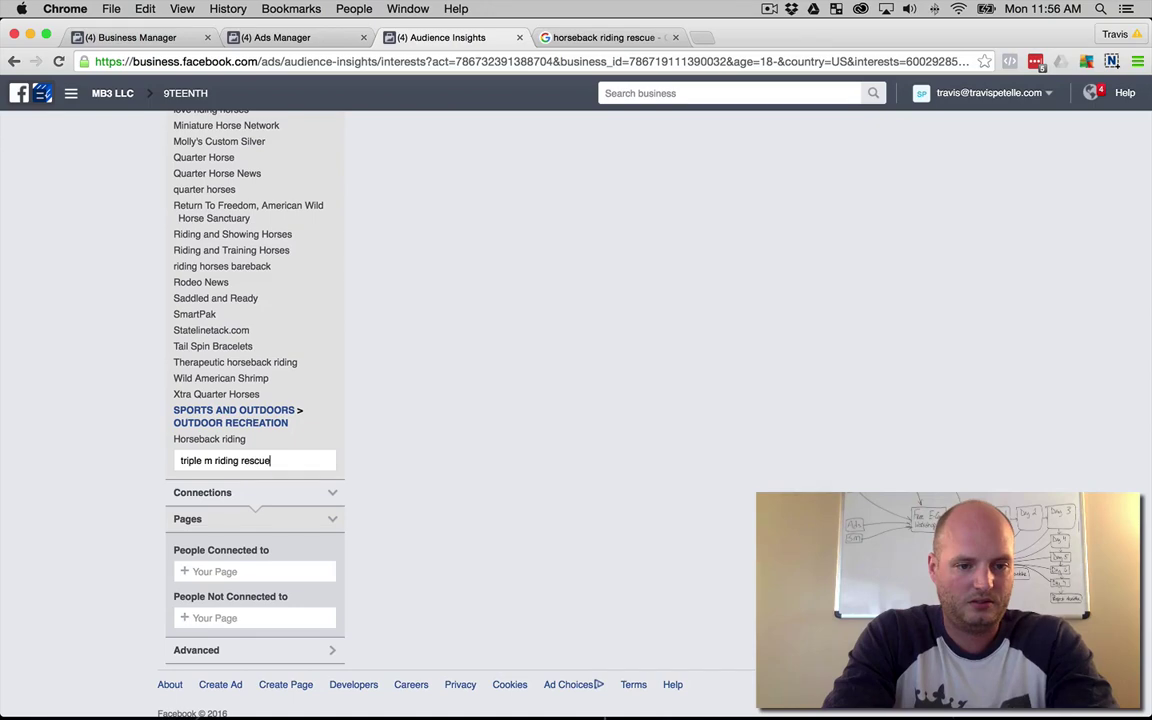
key(super+a)
key(BackSpace)
Step: Try My Saddle Brook Farm in the Interest box and clear it when nothing matches
click(590, 37)
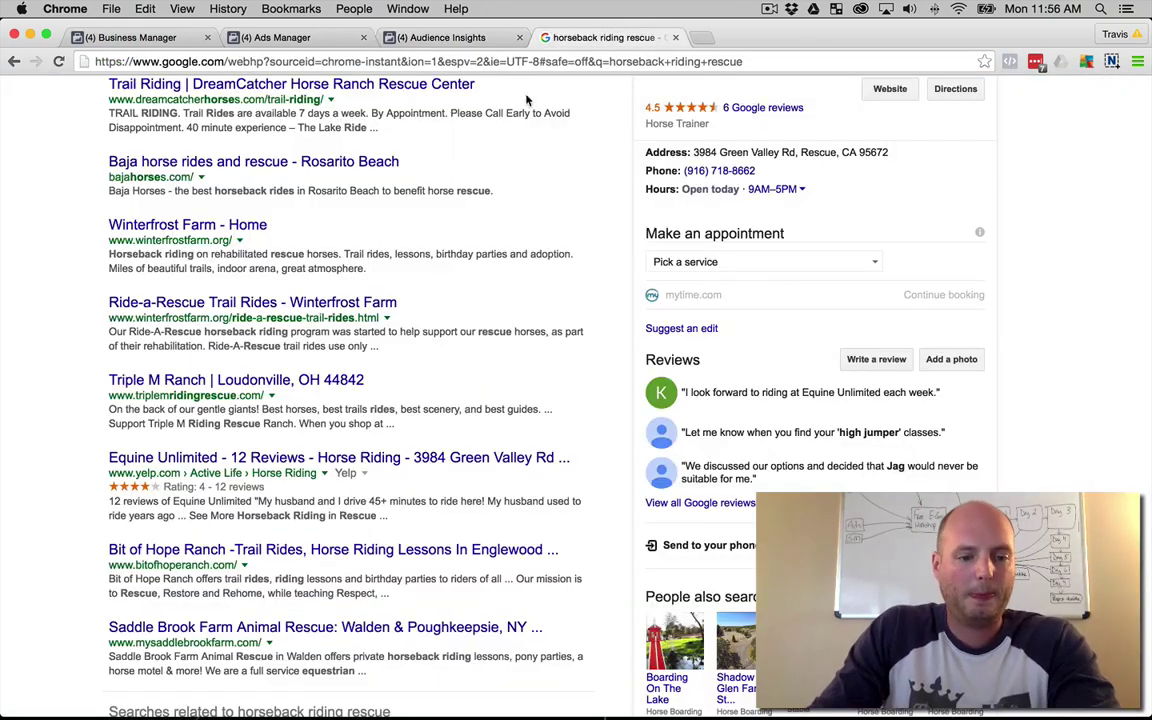
scroll(76, 445, down, 2)
scroll(76, 445, down, 1)
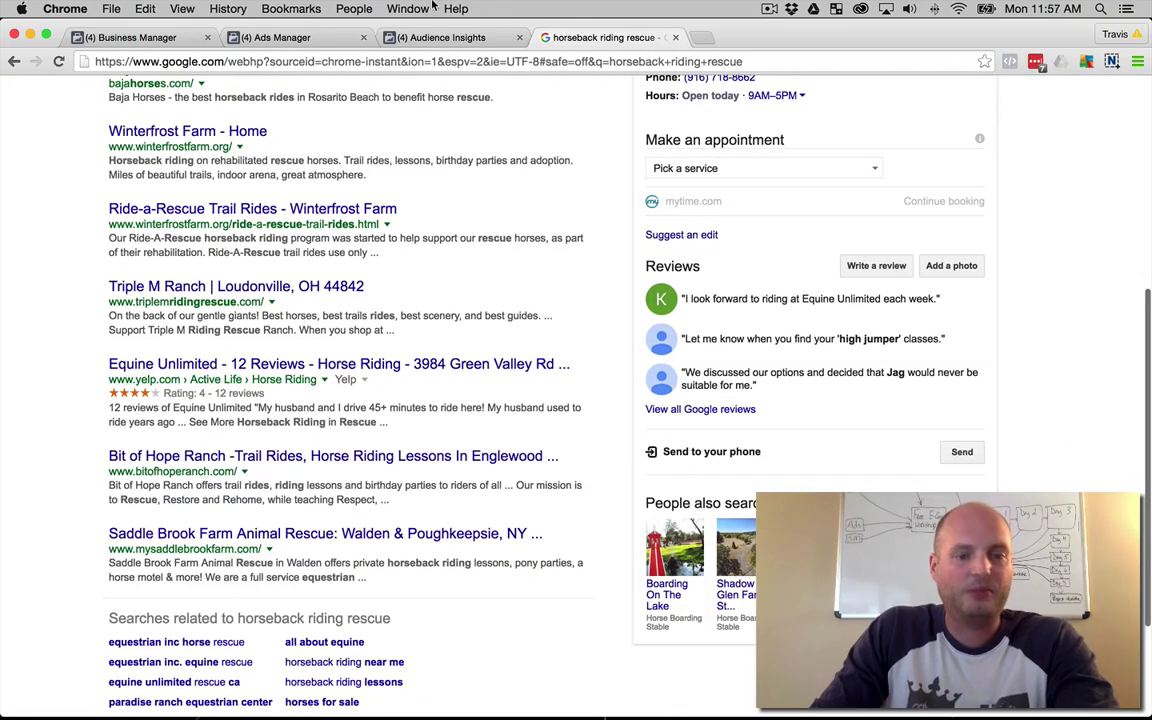
click(467, 37)
text(my s)
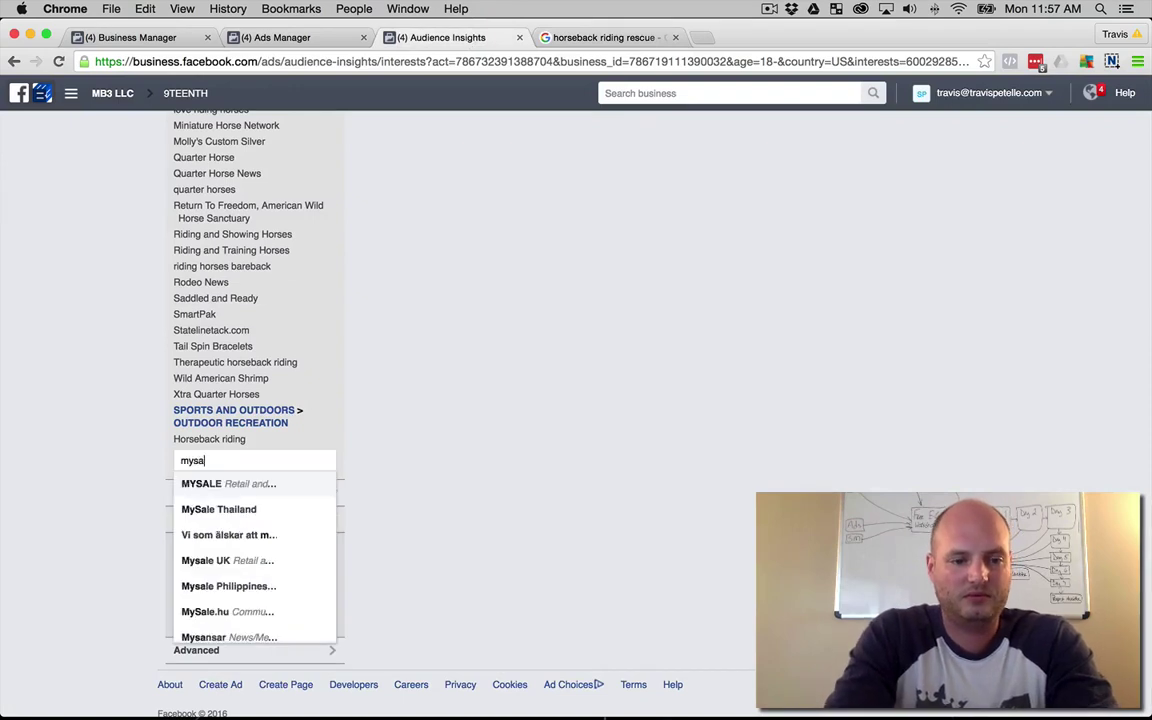
text(addle brook farm)
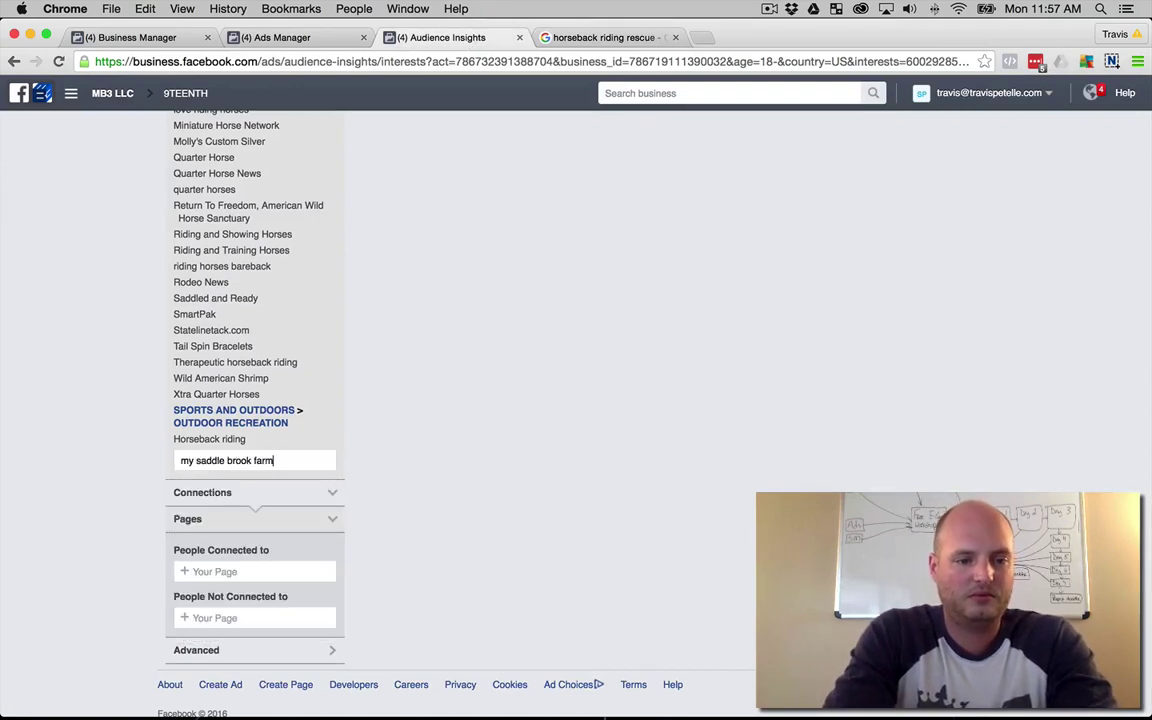
key(super+a)
text(mysaddle)
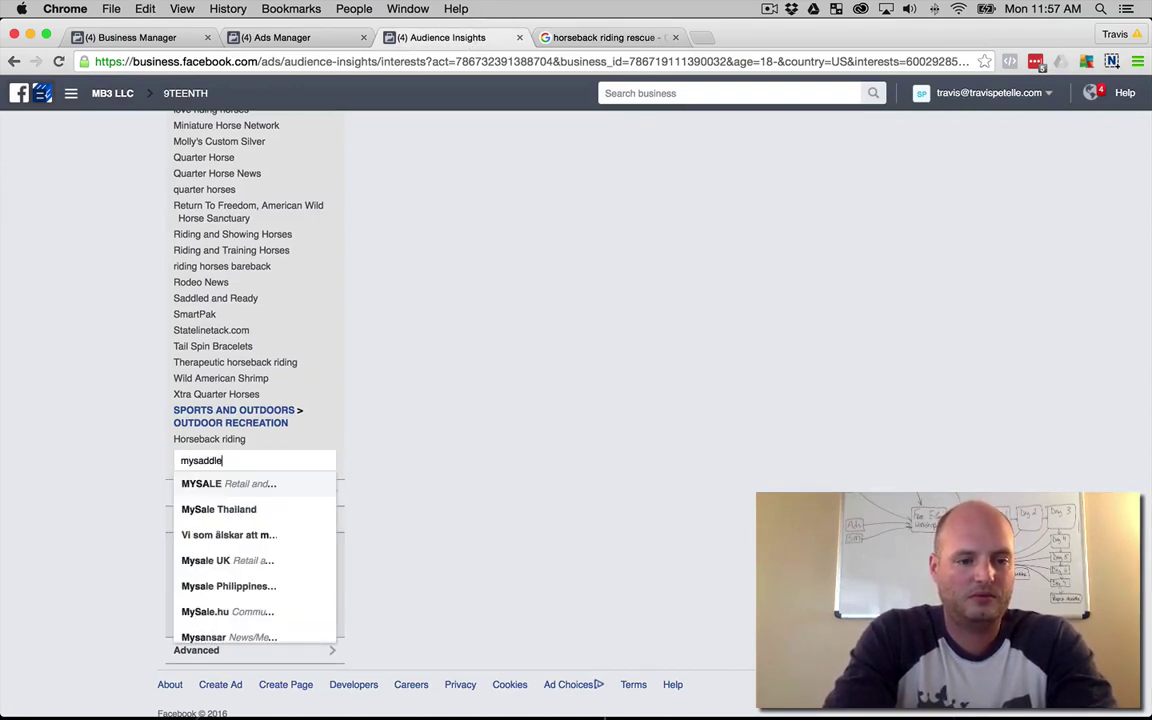
text(frook)
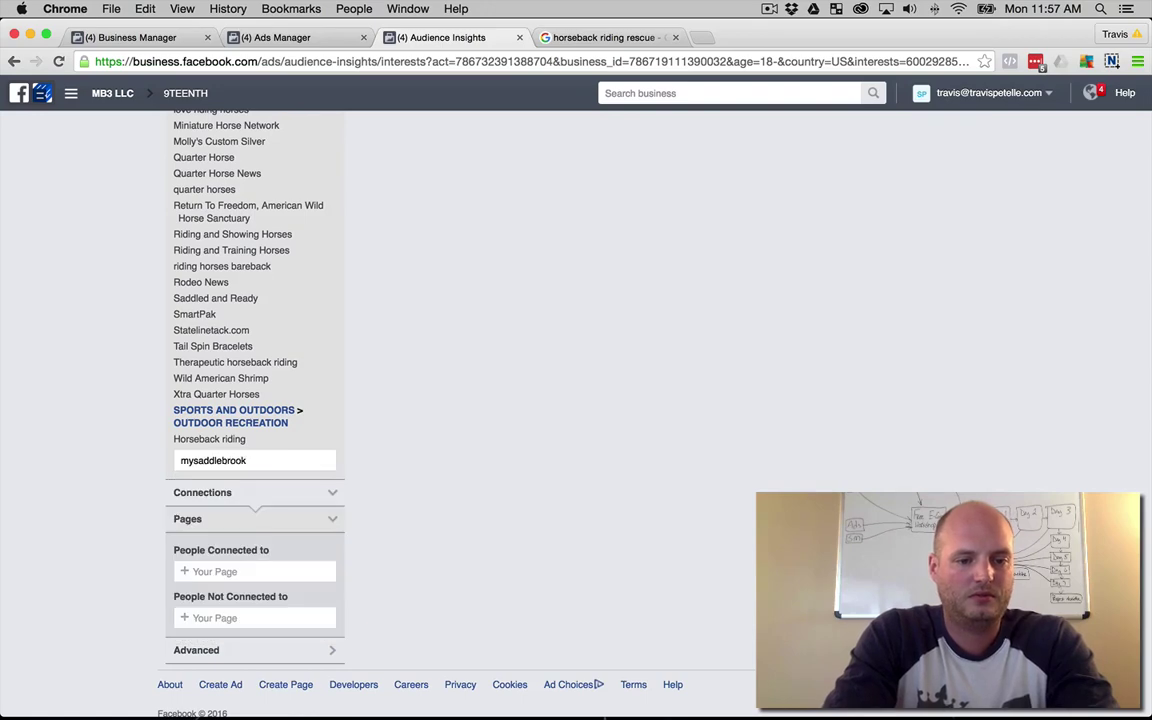
text(farm)
key(super+a)
key(BackSpace)
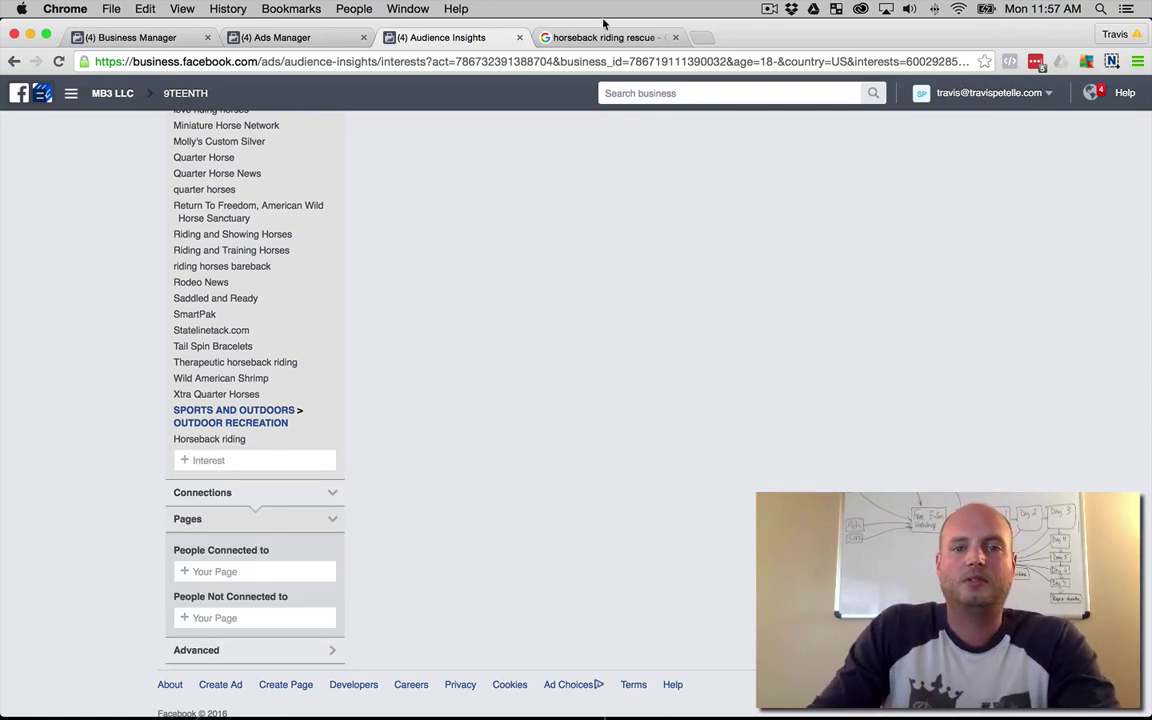
click(545, 37)
scroll(75, 362, down, 1)
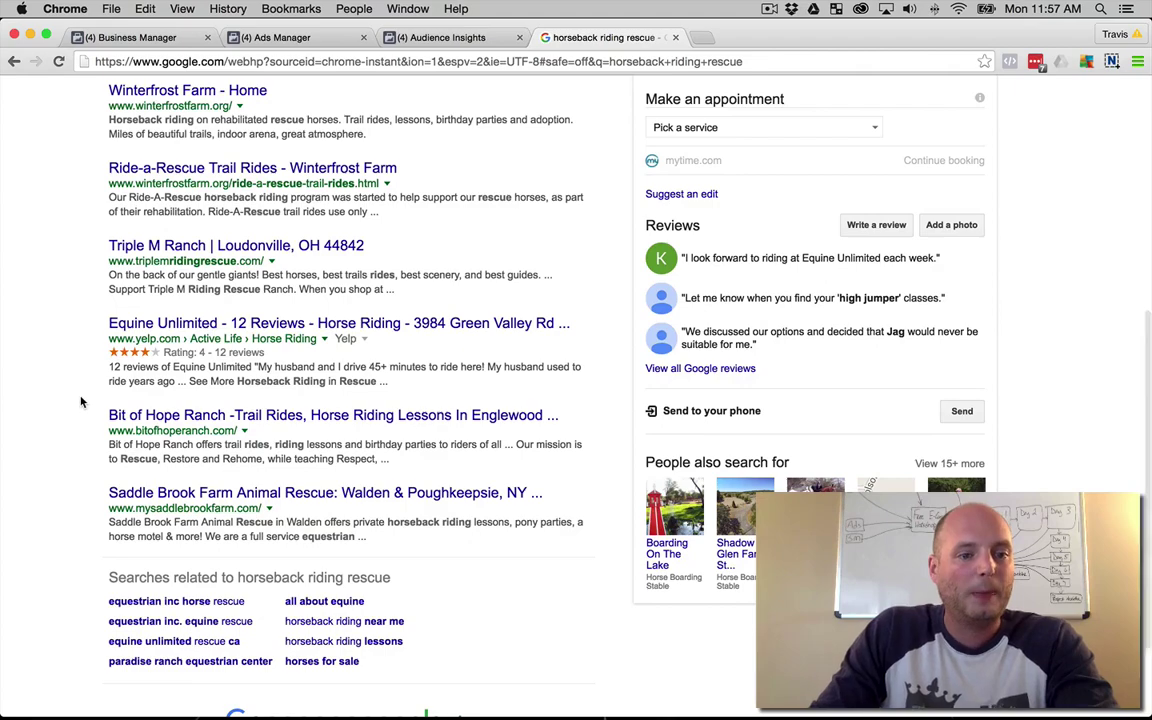
scroll(82, 402, up, 5)
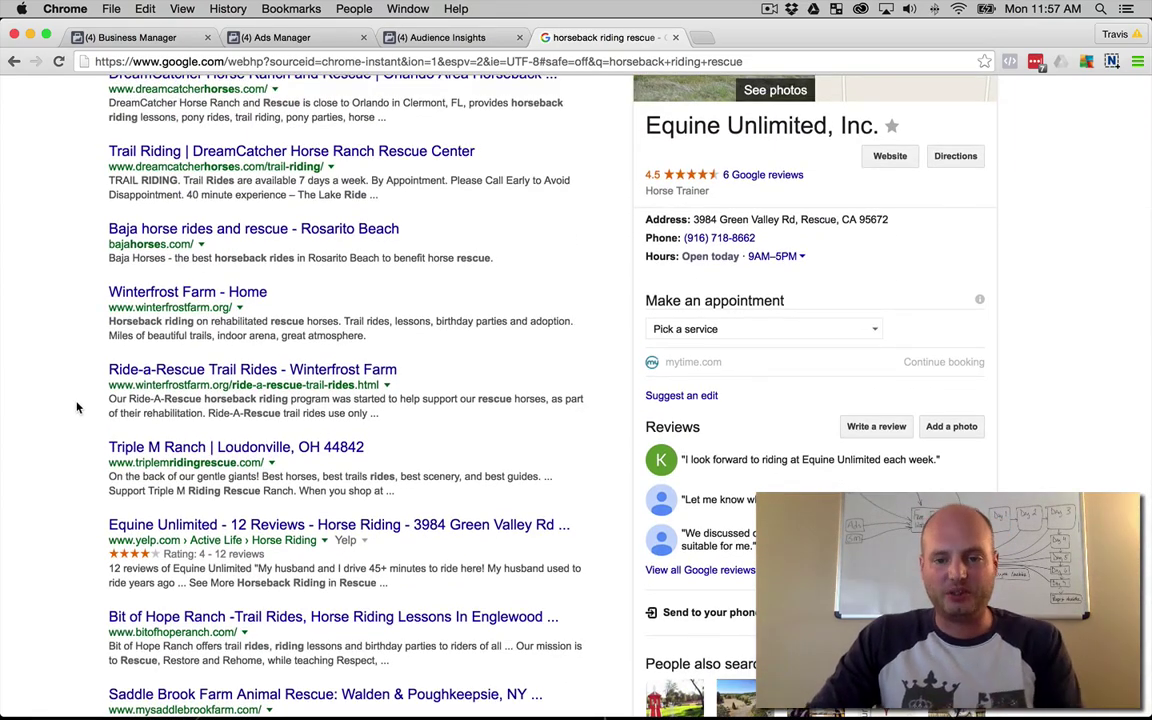
scroll(118, 293, down, 7)
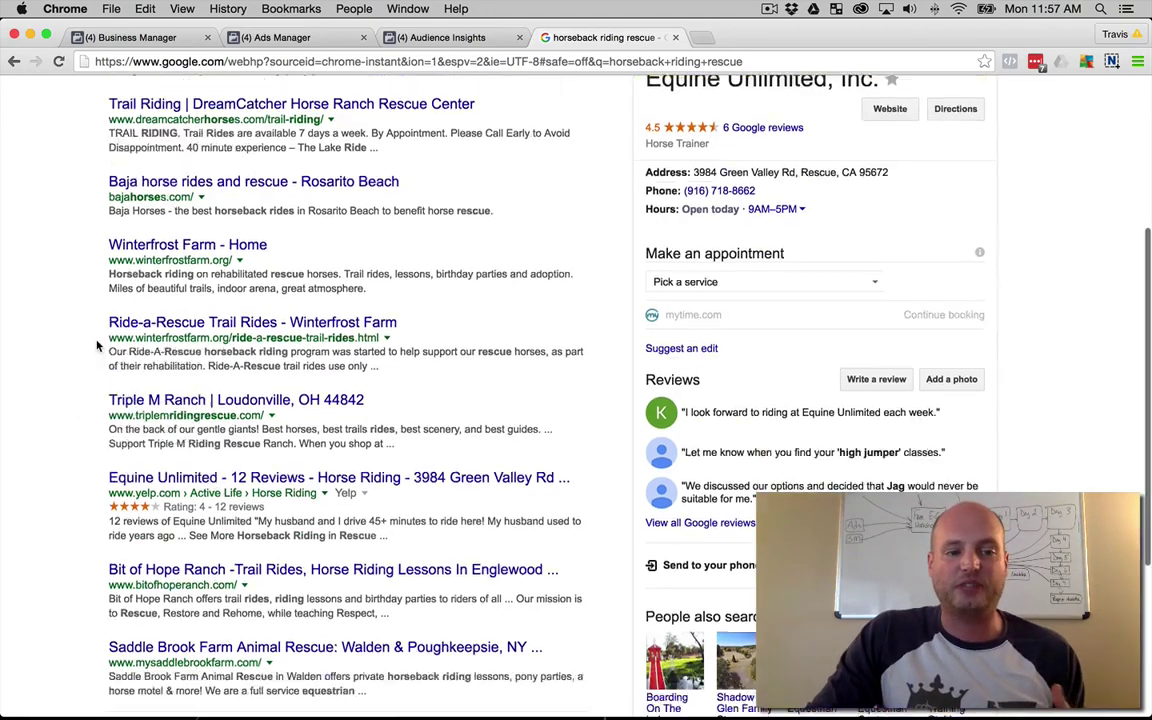
click(459, 38)
scroll(60, 247, up, 5)
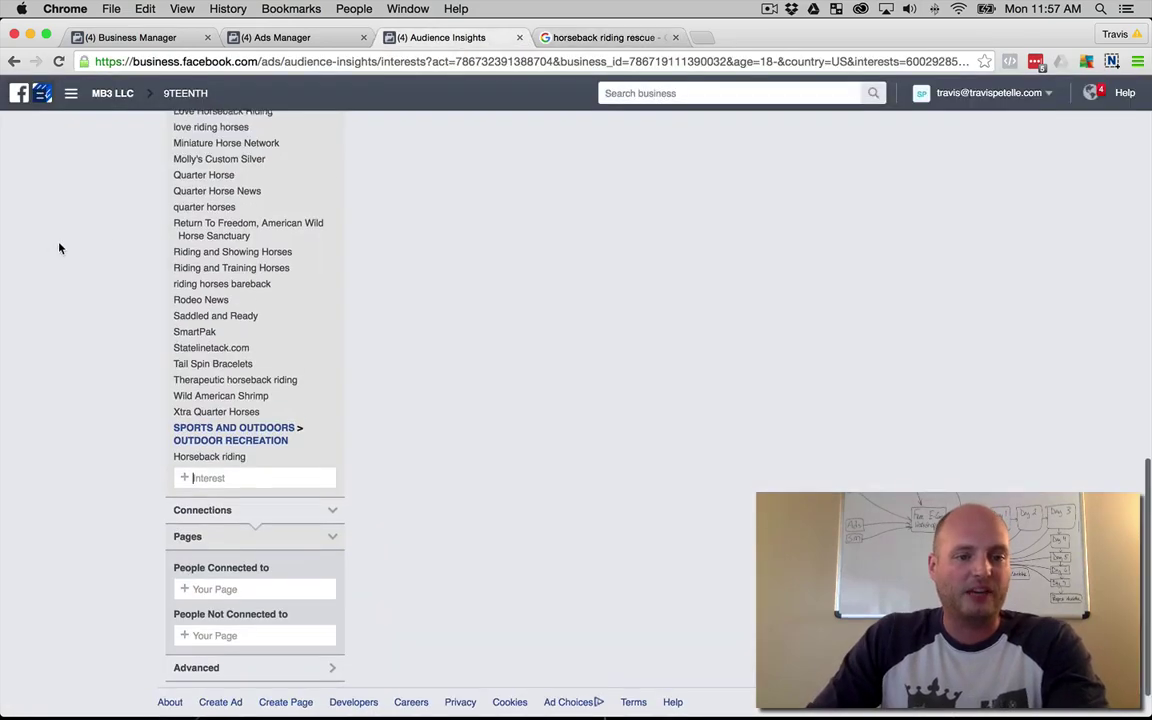
scroll(60, 247, up, 1)
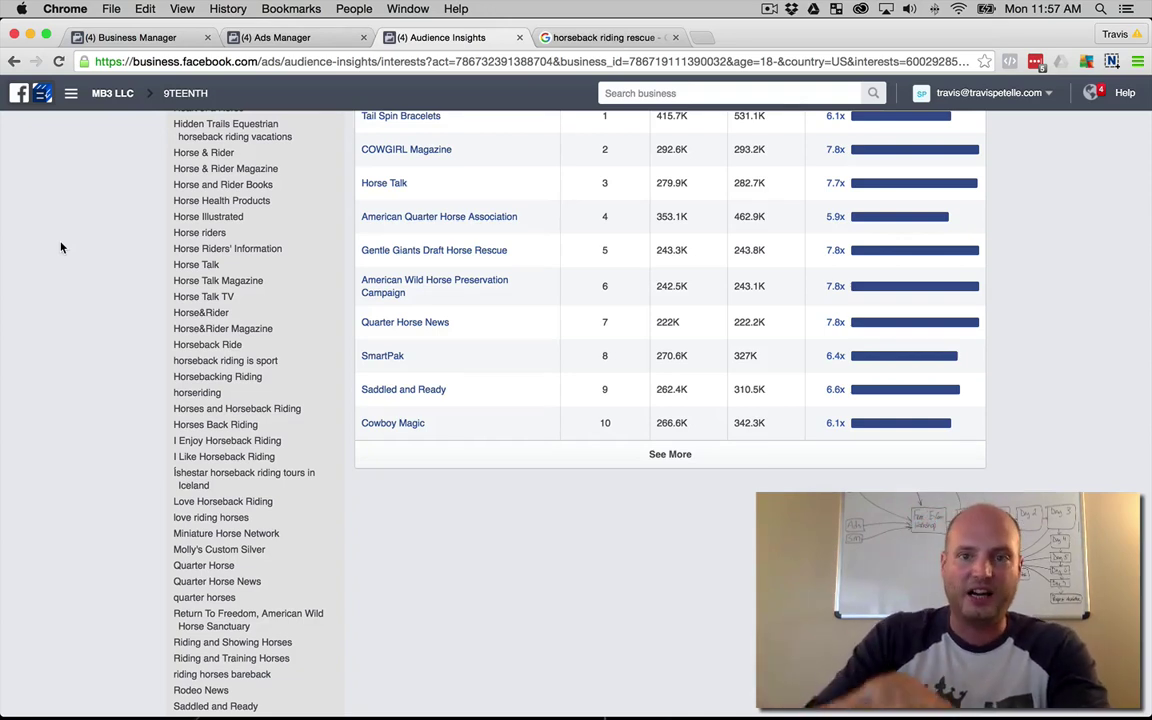
scroll(60, 247, down, 5)
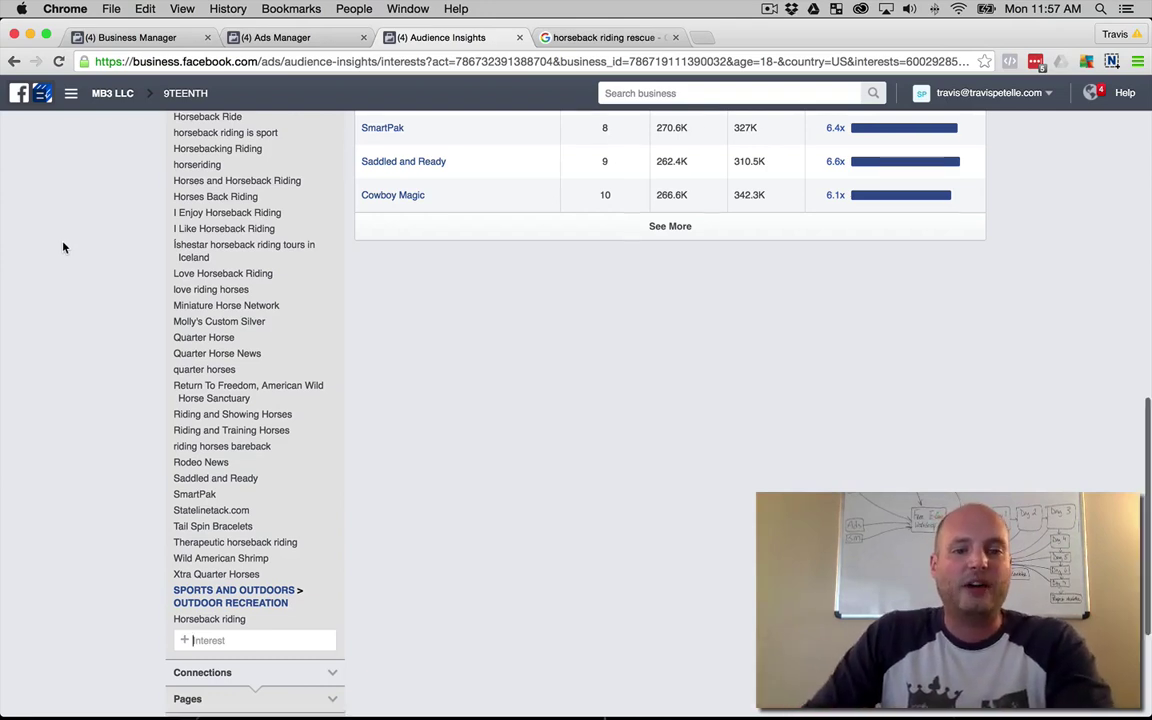
scroll(62, 247, down, 4)
scroll(63, 247, up, 5)
scroll(70, 243, up, 6)
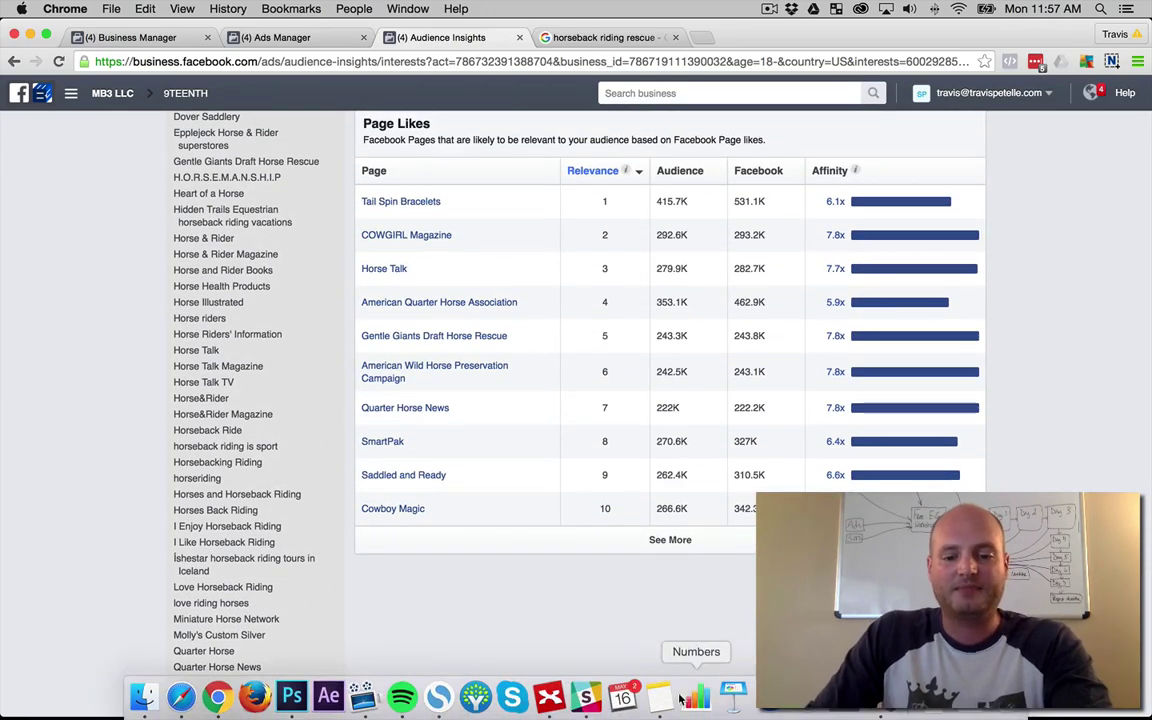
click(660, 697)
click(436, 282)
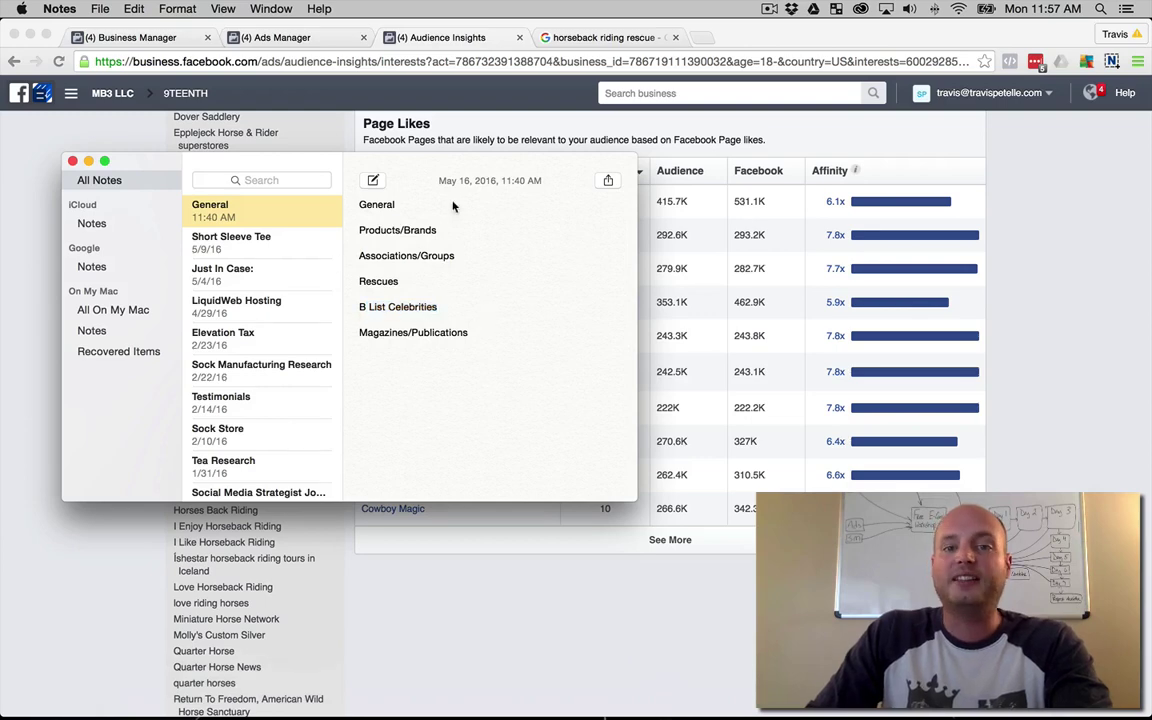
drag(440, 307, 362, 309)
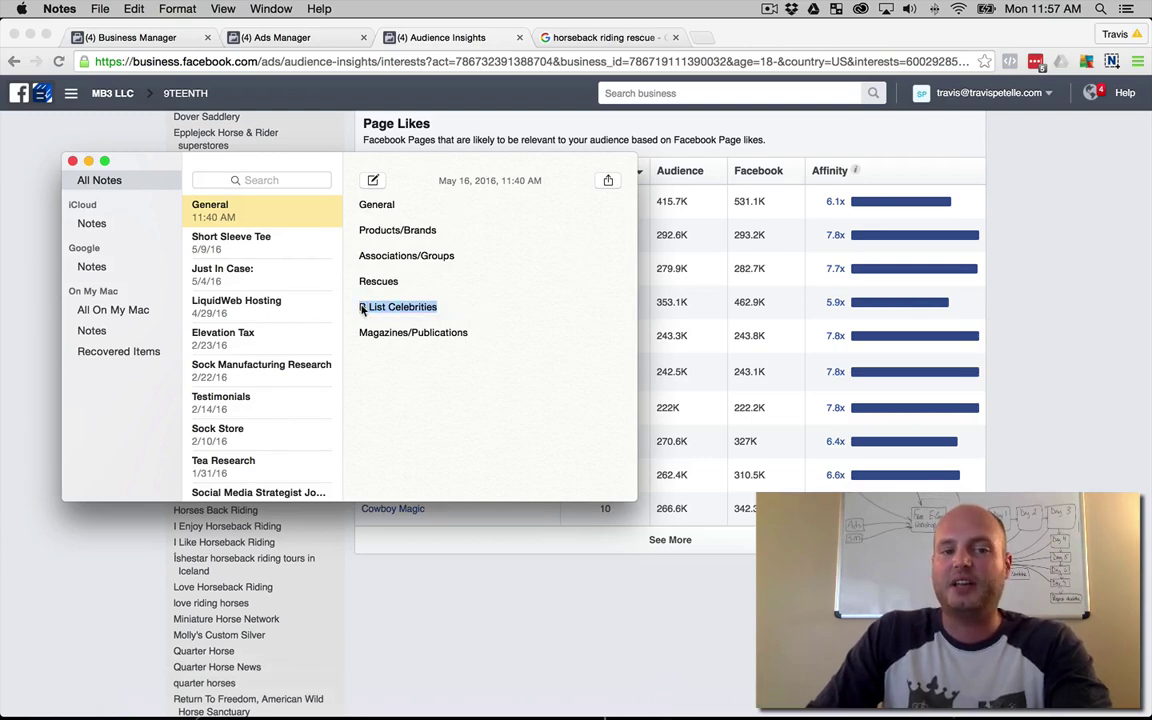
click(102, 142)
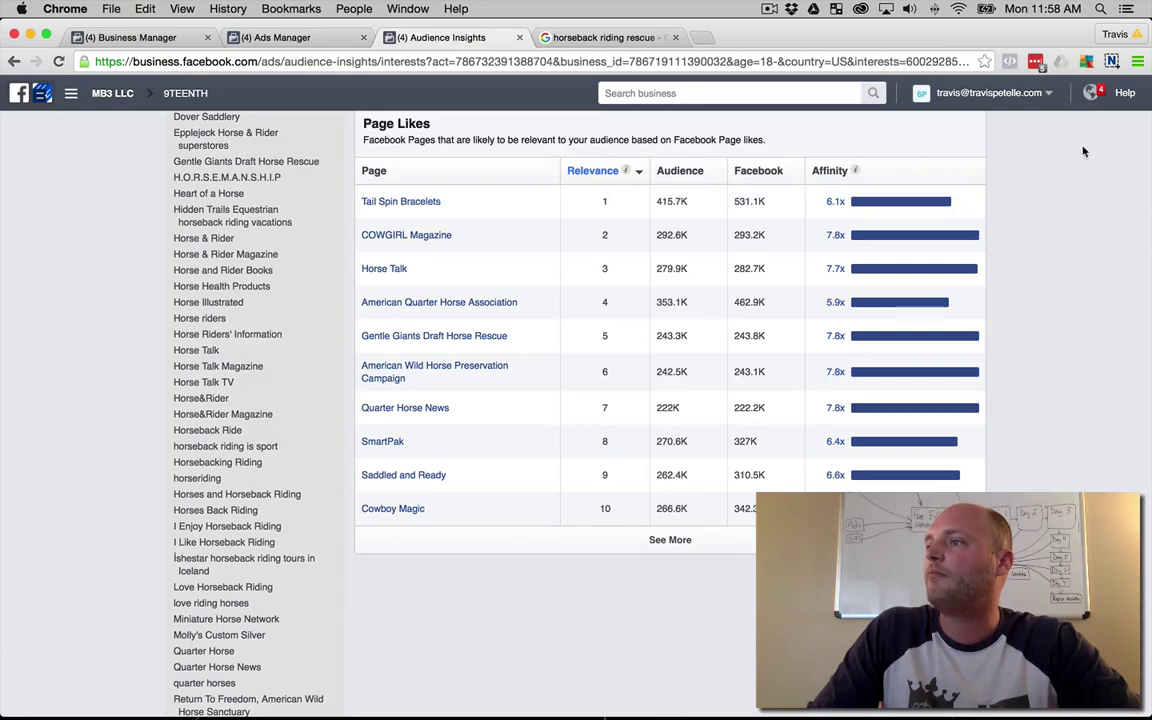
Step: Review the interest list and the rescue results before returning to Audience Insights
scroll(133, 249, down, 5)
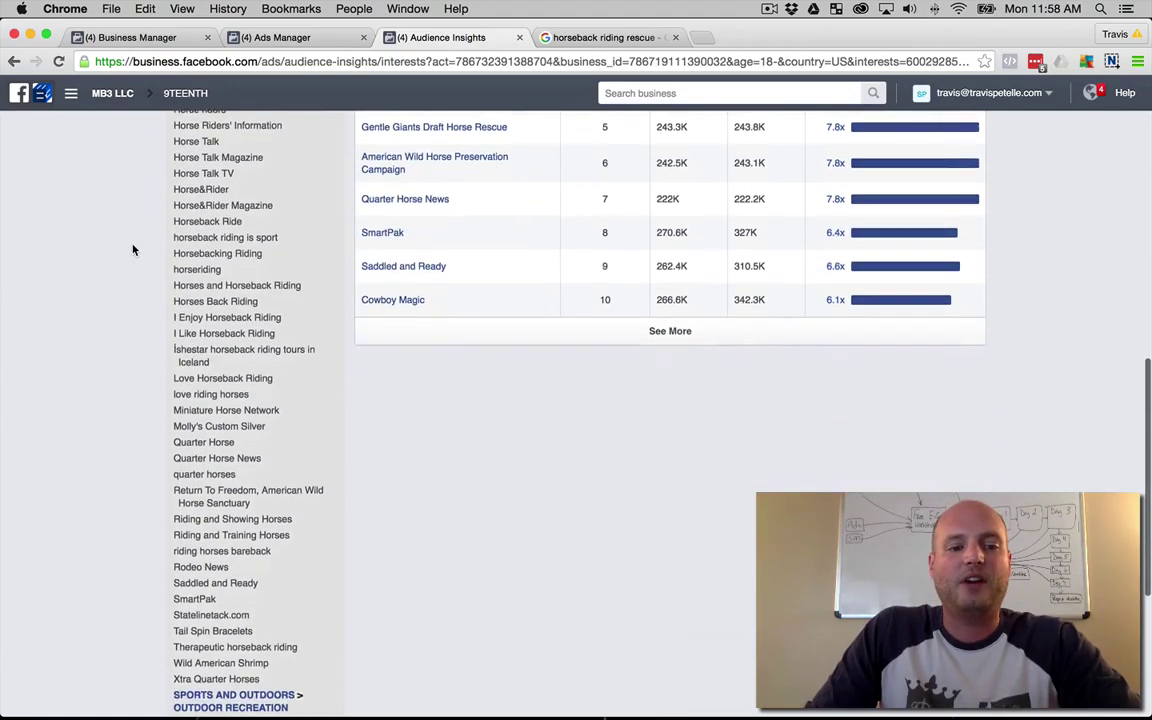
scroll(133, 249, down, 7)
scroll(134, 249, up, 15)
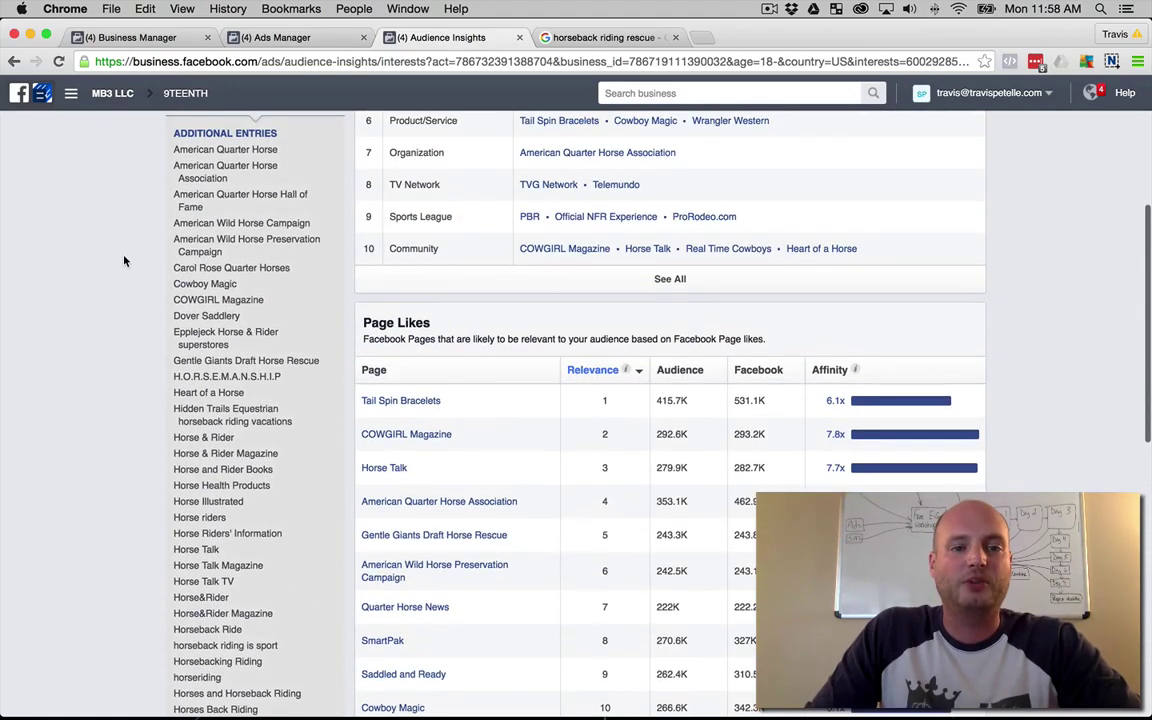
scroll(124, 261, down, 8)
click(605, 37)
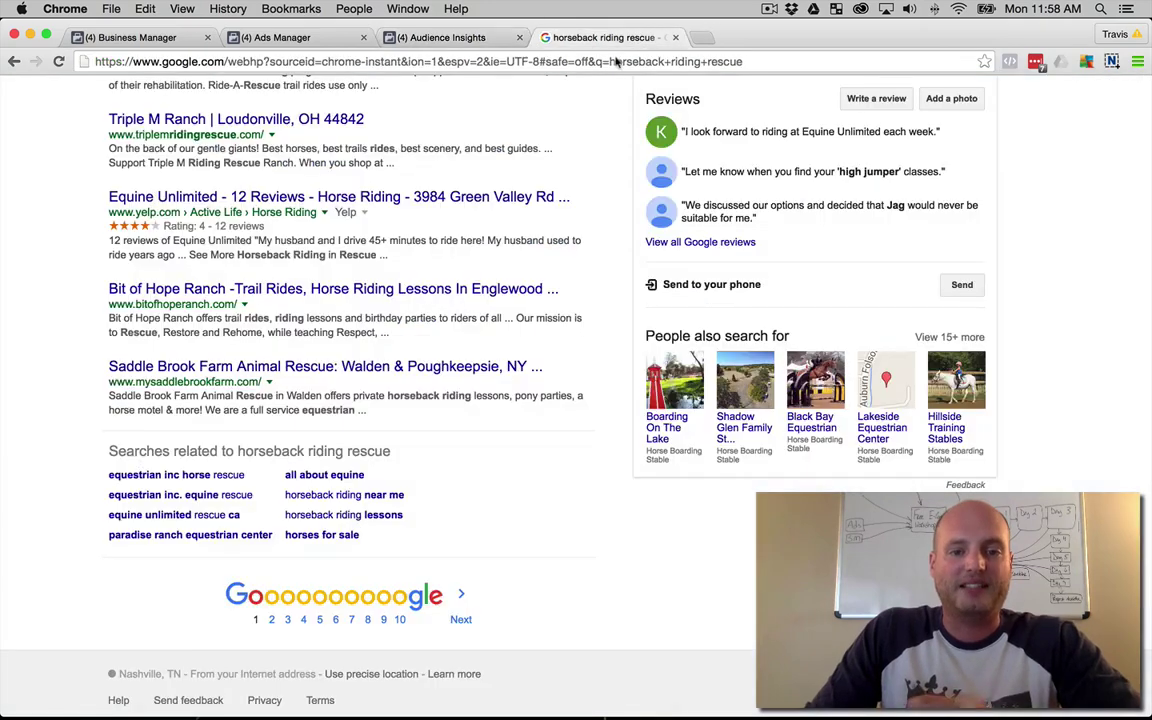
click(433, 40)
scroll(121, 244, down, 8)
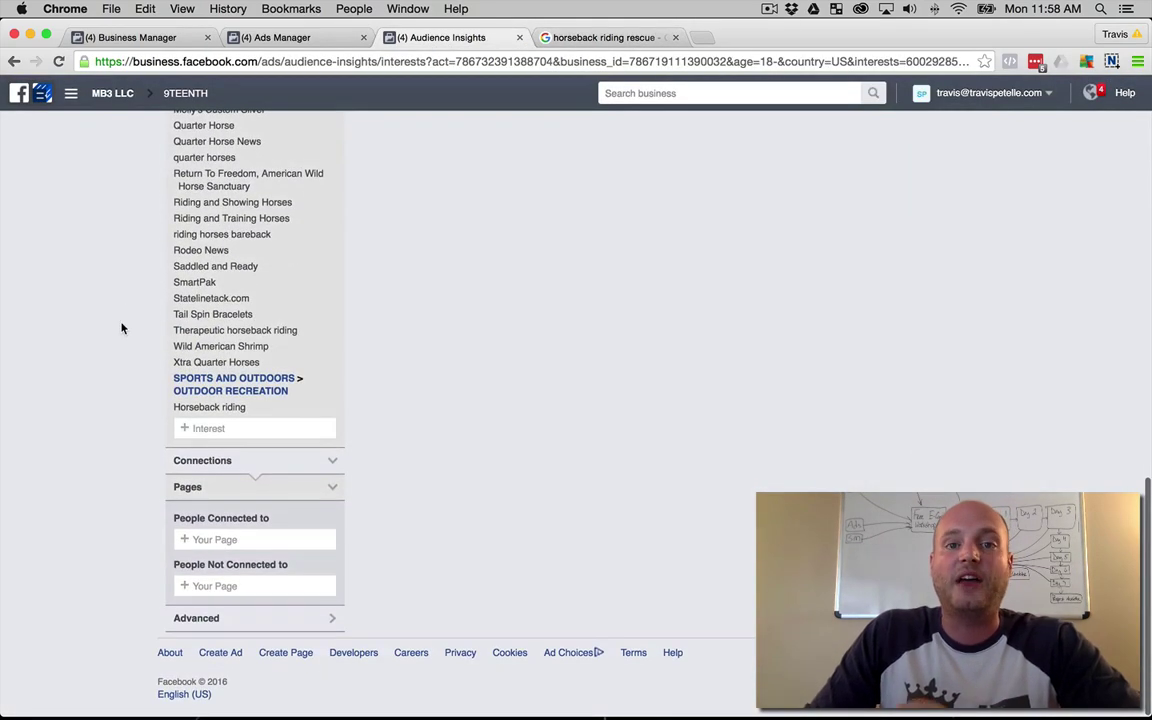
Step: Browse suggestions for 'horseback riding' plus letters a–s and pick Mornings on Horseback
text(horse)
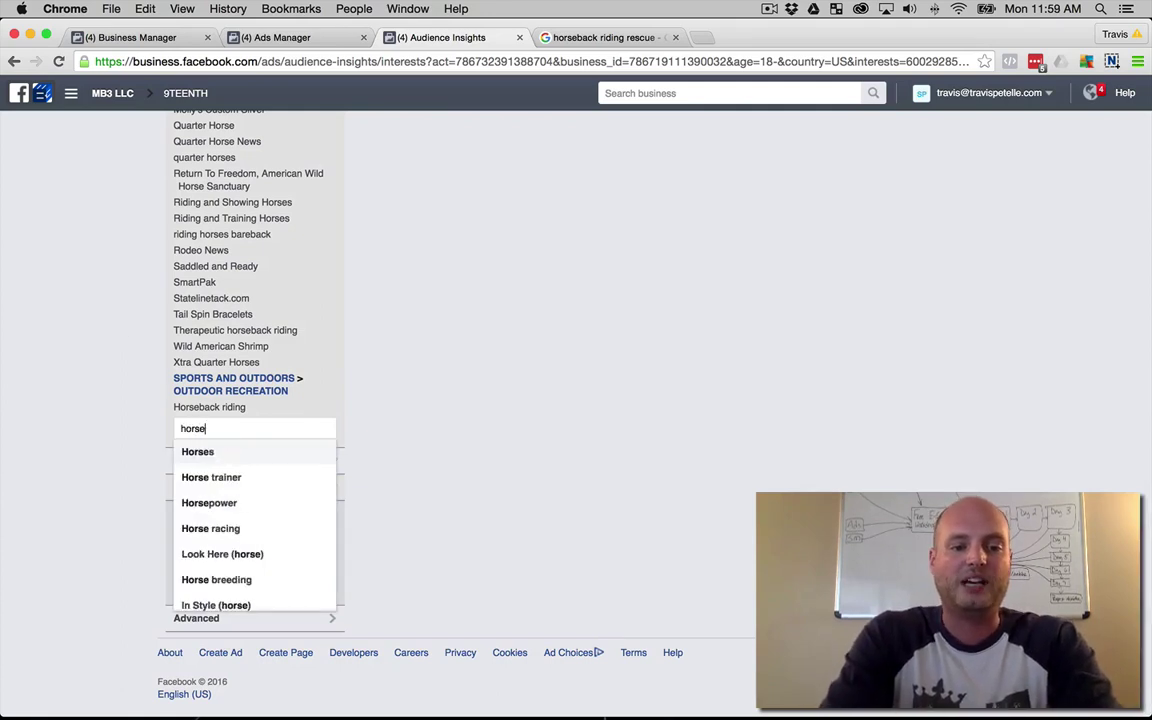
text(bi)
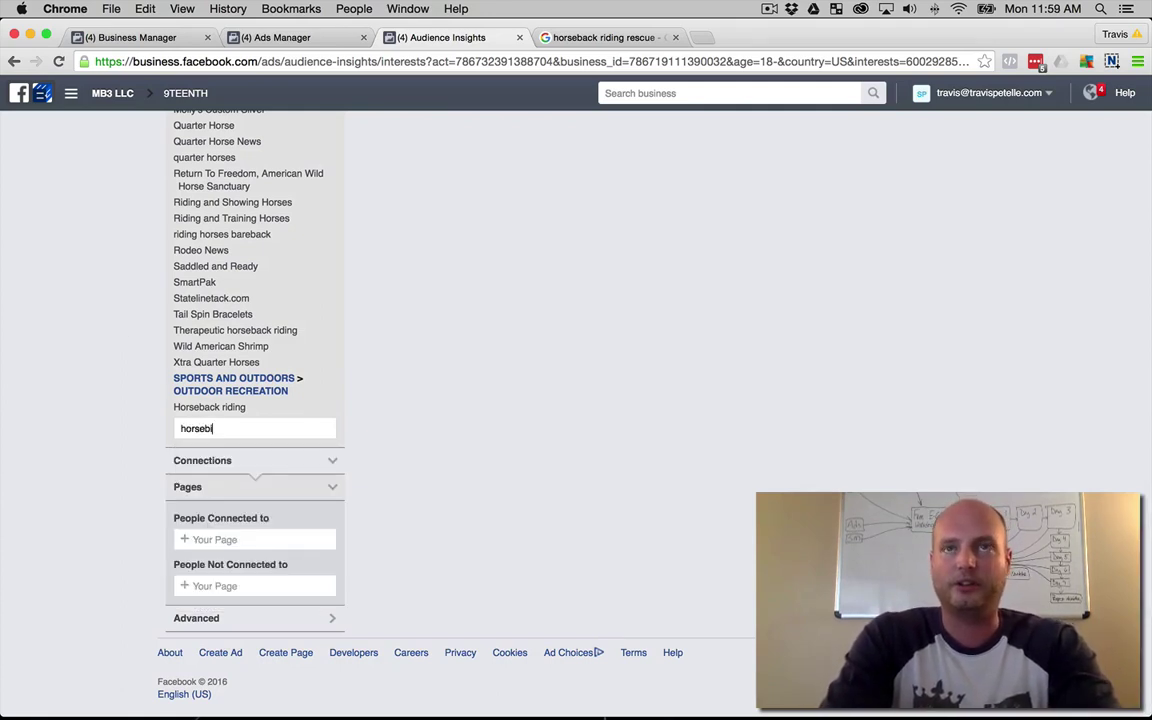
text(ack )
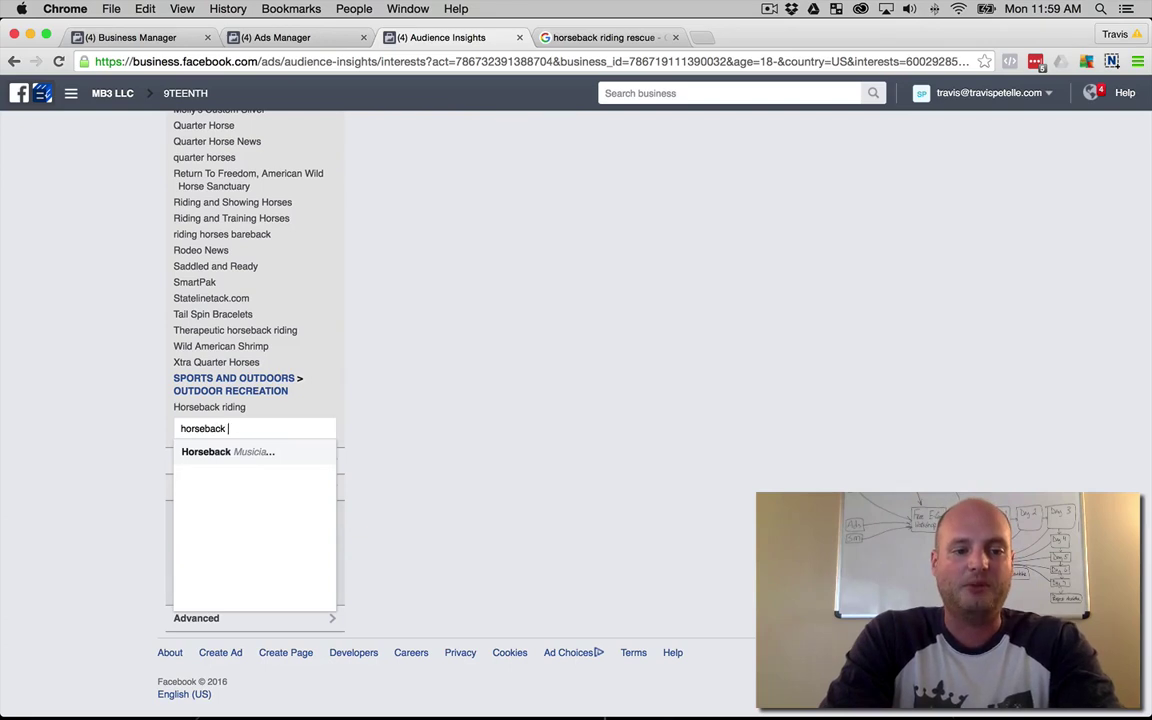
text(riding)
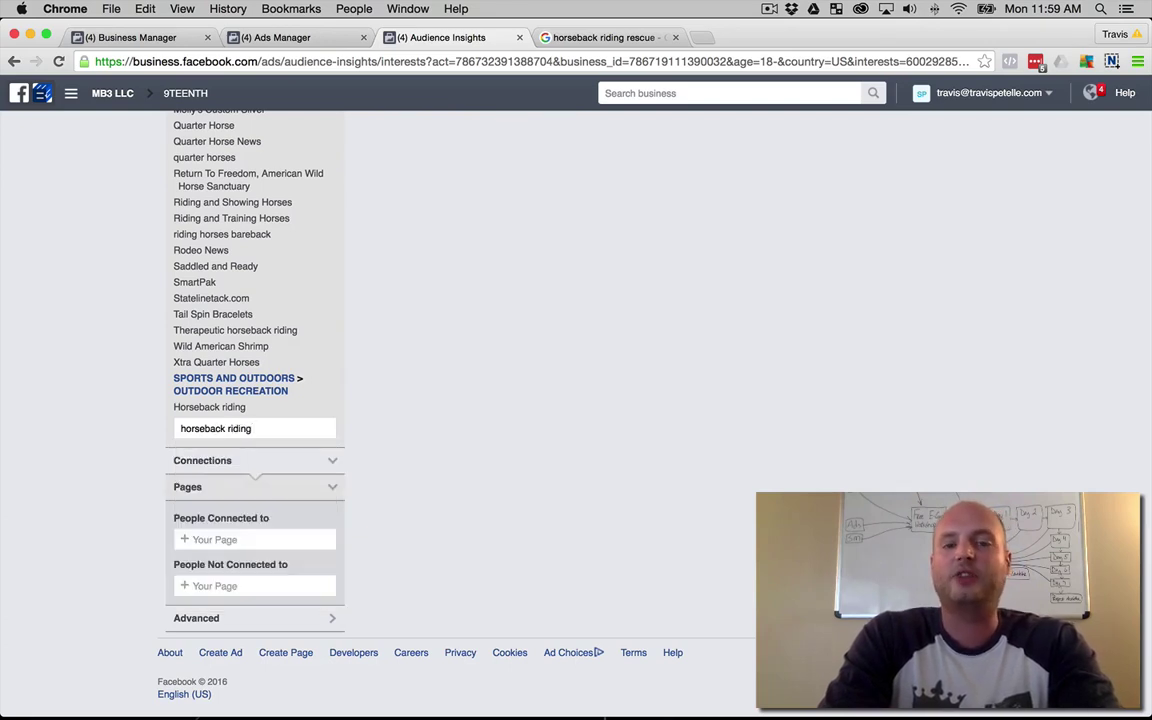
text( a)
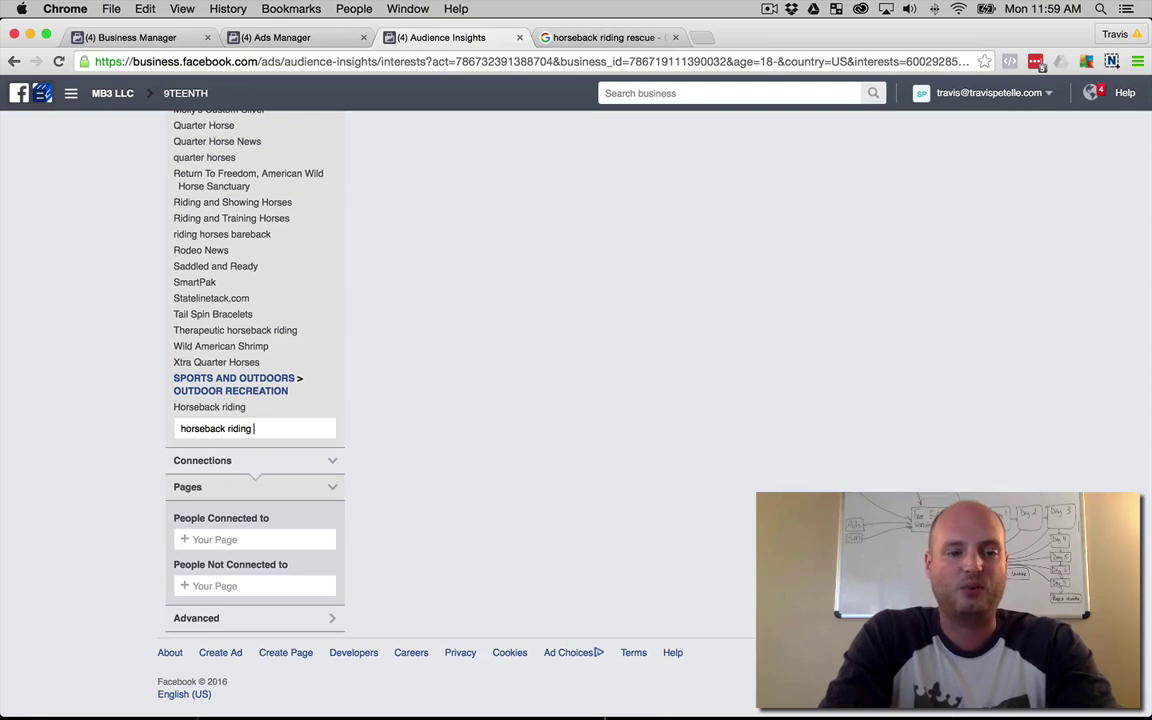
key(BackSpace)
key(BackSpace)
key(BackSpace)
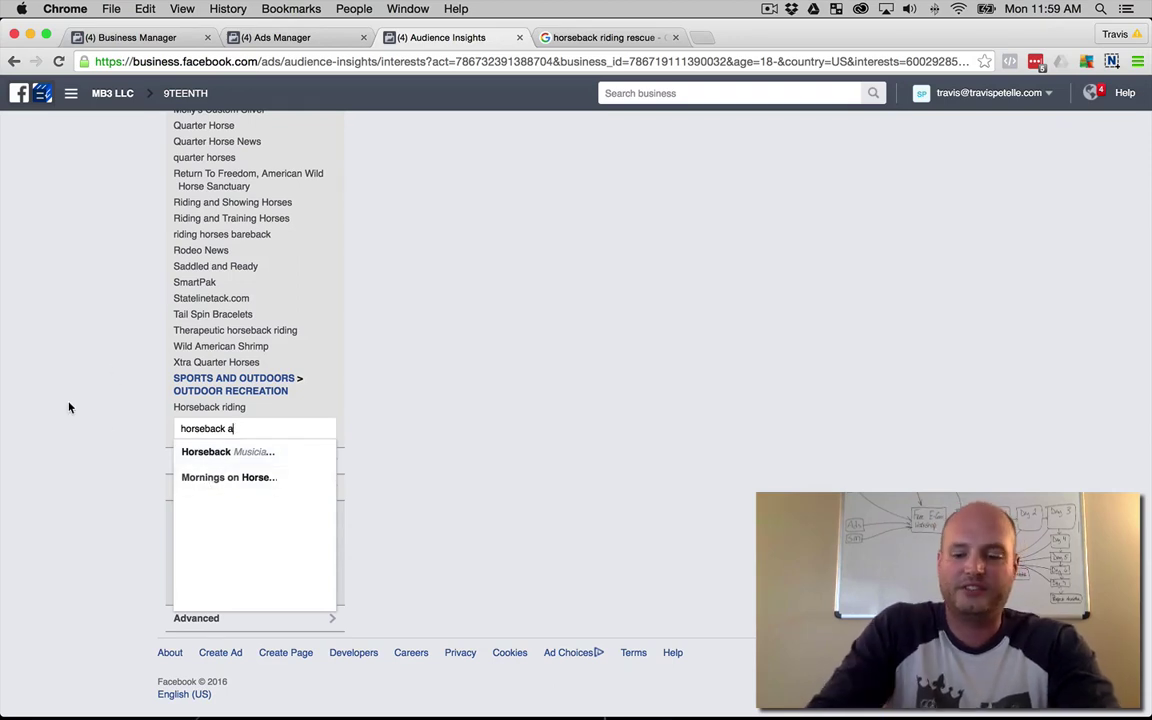
key(BackSpace)
text(b)
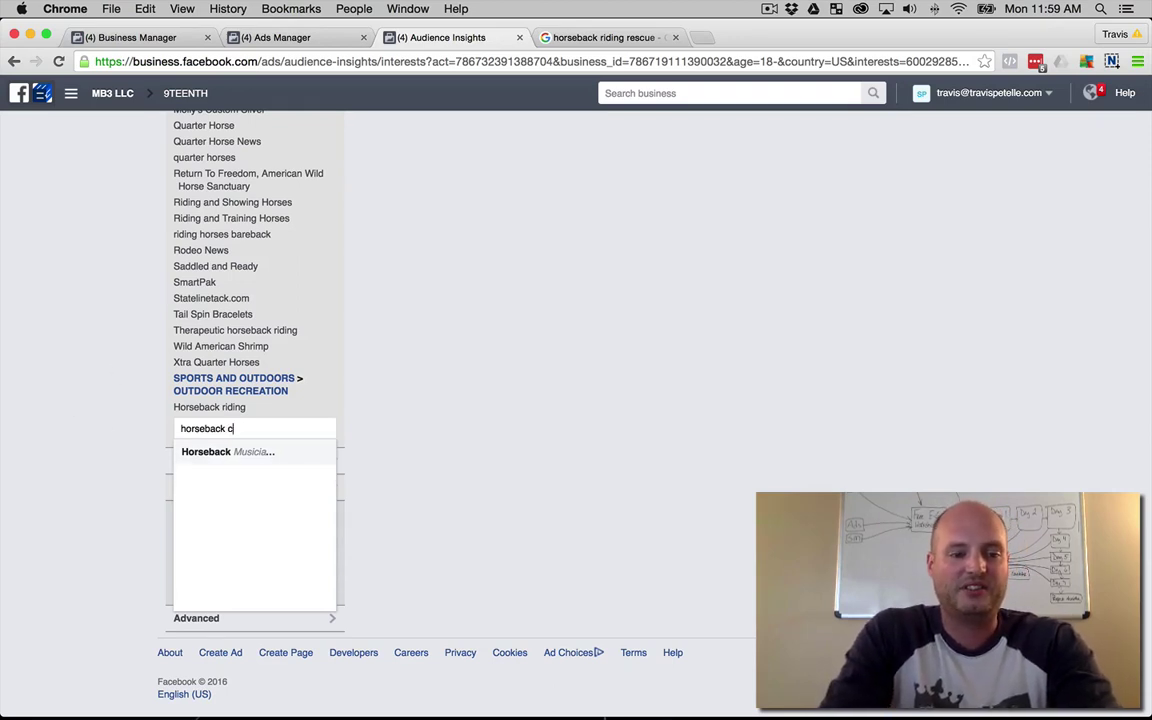
key(BackSpace)
text(f)
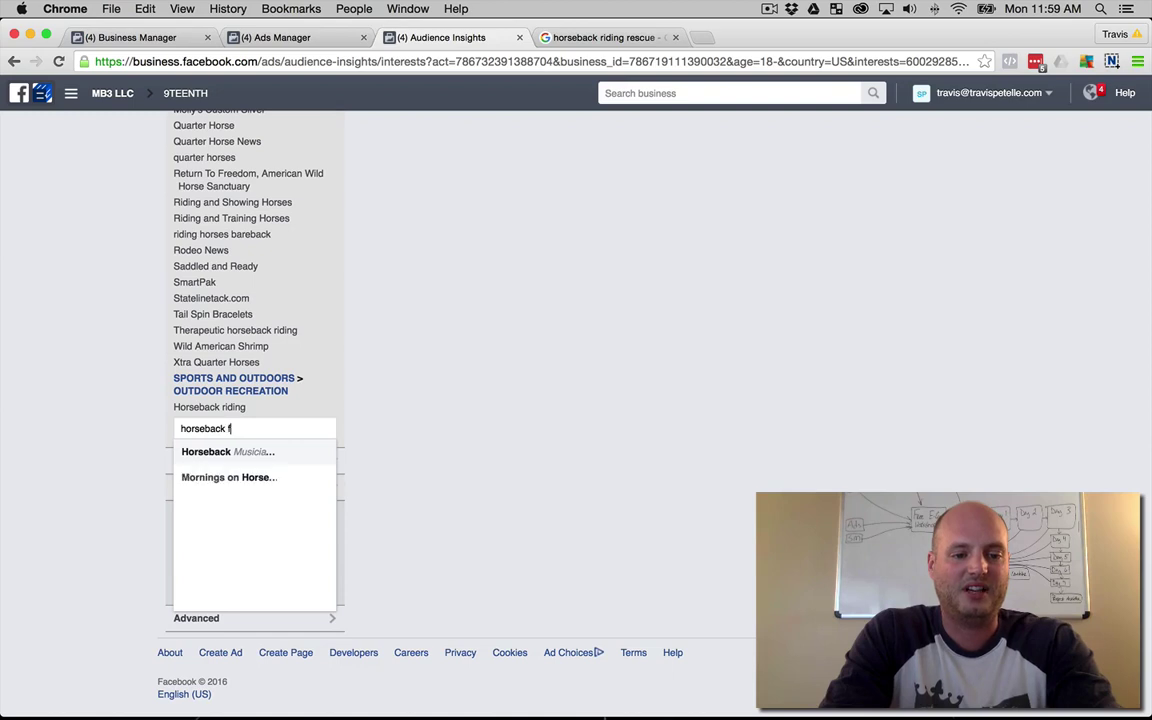
key(BackSpace)
text(h)
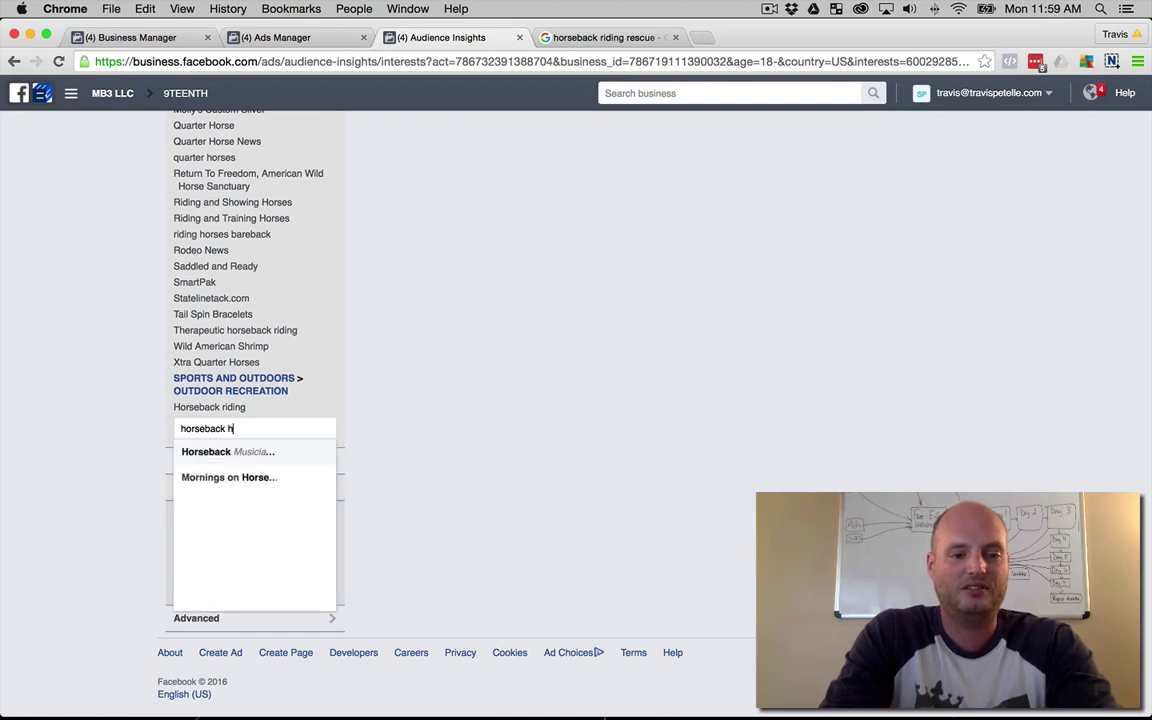
key(BackSpace)
text(i)
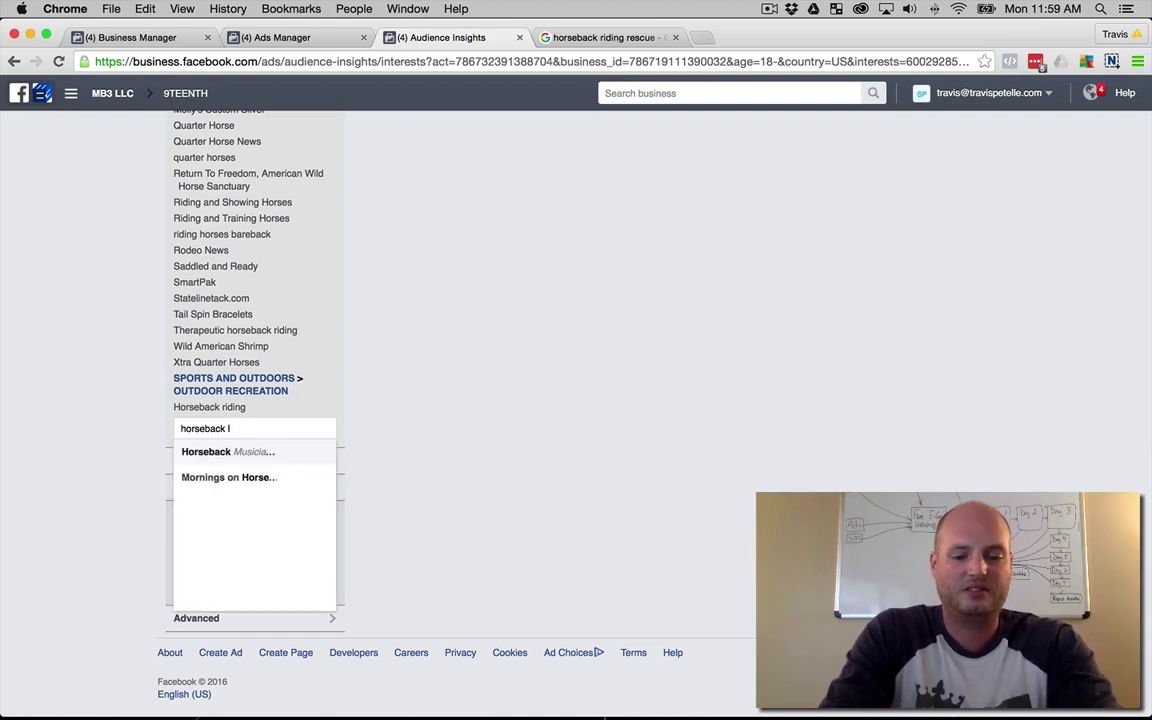
key(BackSpace)
text(m)
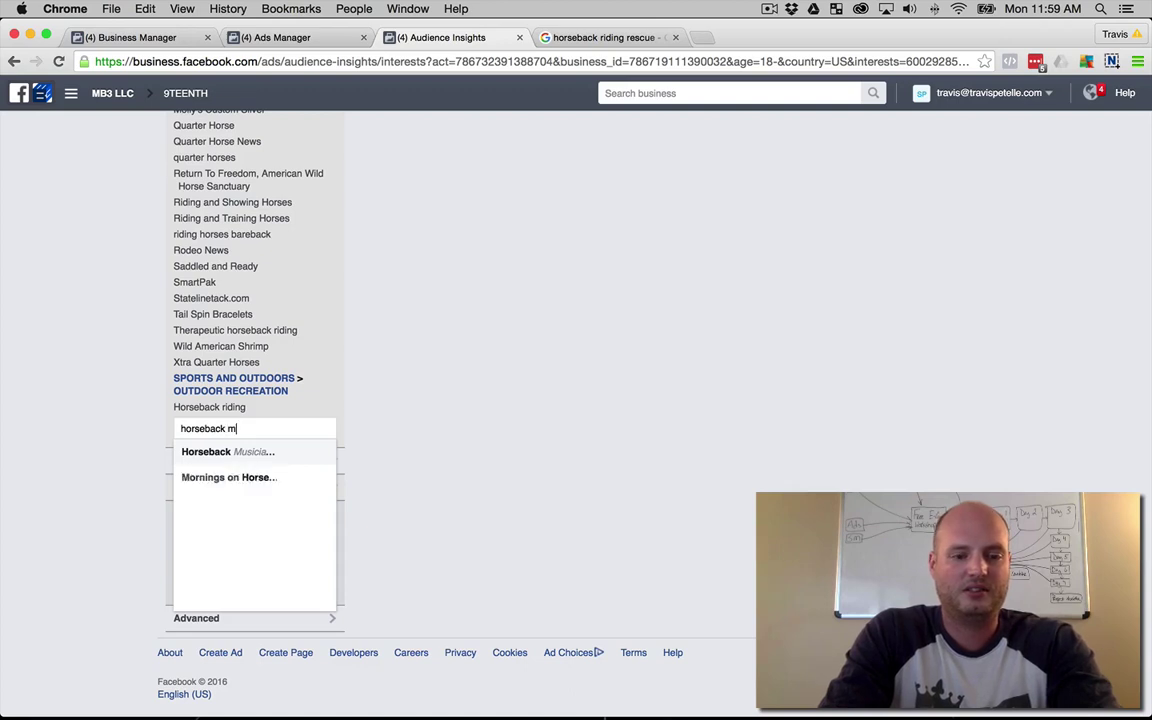
key(BackSpace)
text(p)
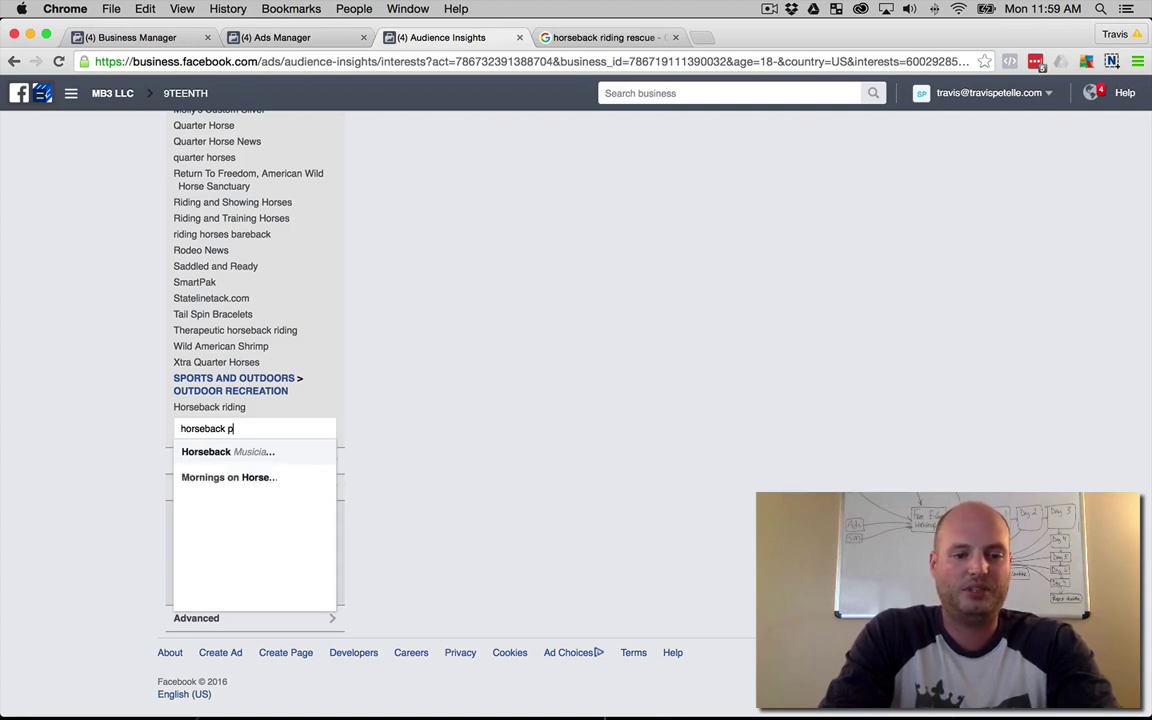
key(BackSpace)
text(s)
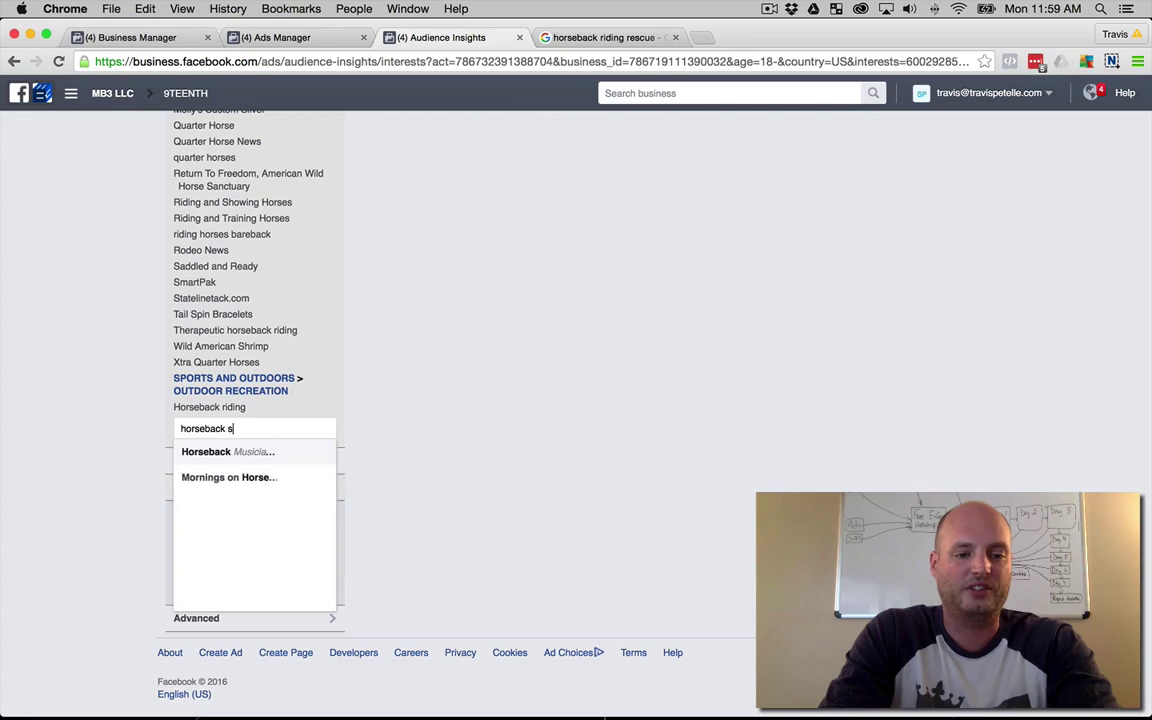
click(185, 477)
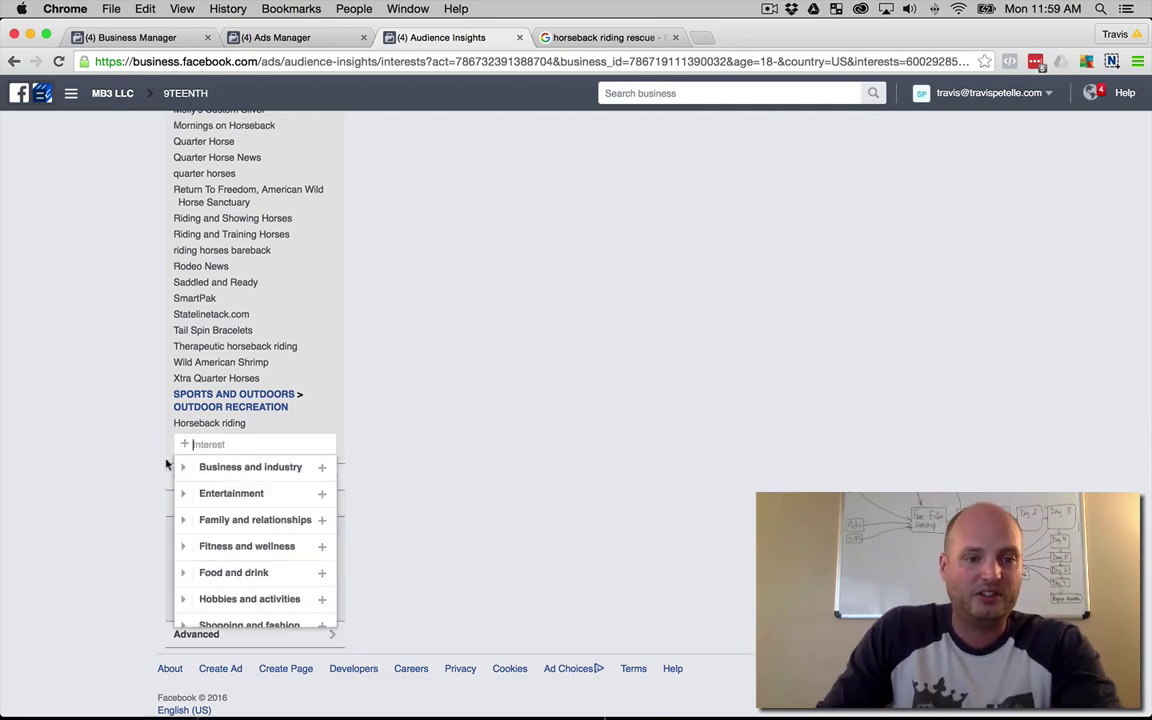
Step: Browse suggestions for 'horse' plus letters a–f, then empty the Interest box
scroll(110, 417, up, 5)
scroll(77, 384, down, 3)
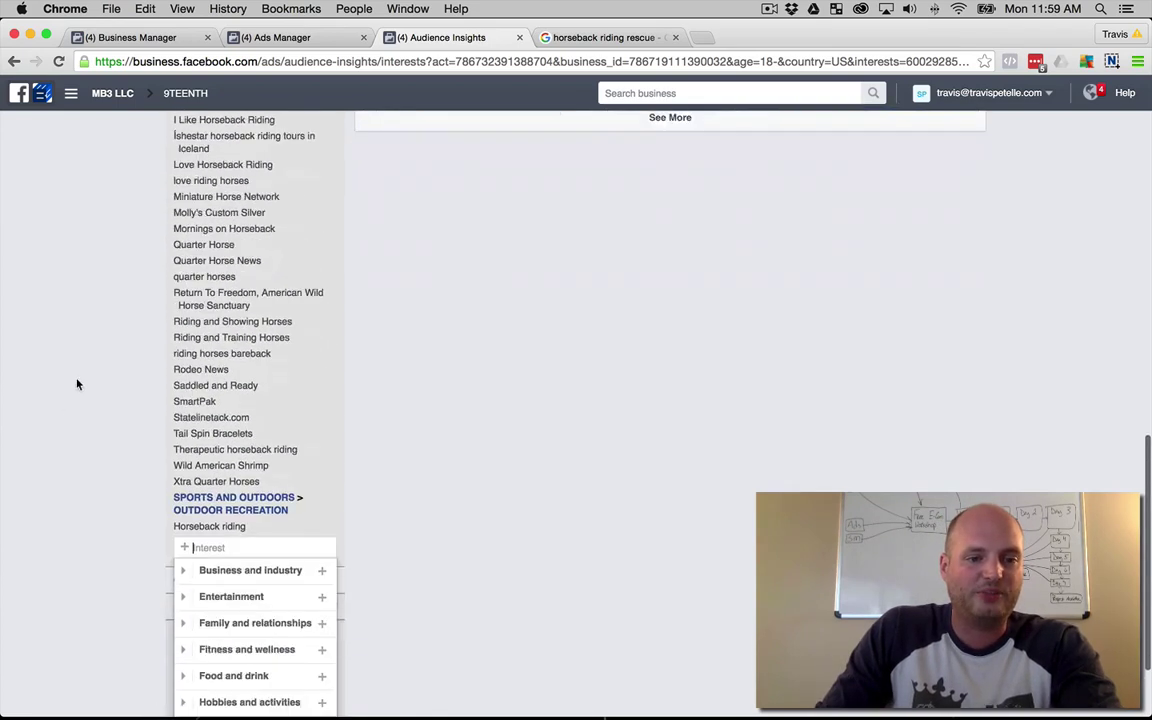
scroll(120, 390, down, 2)
text(horse a)
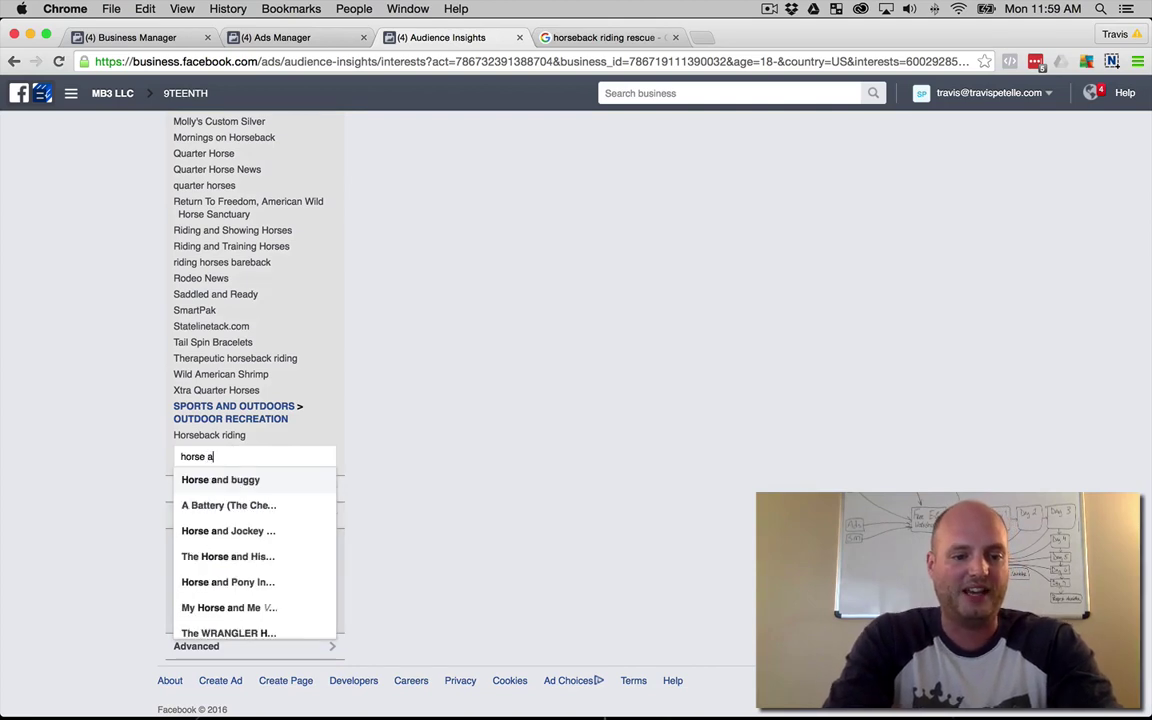
key(BackSpace)
text(b)
key(BackSpace)
text(c)
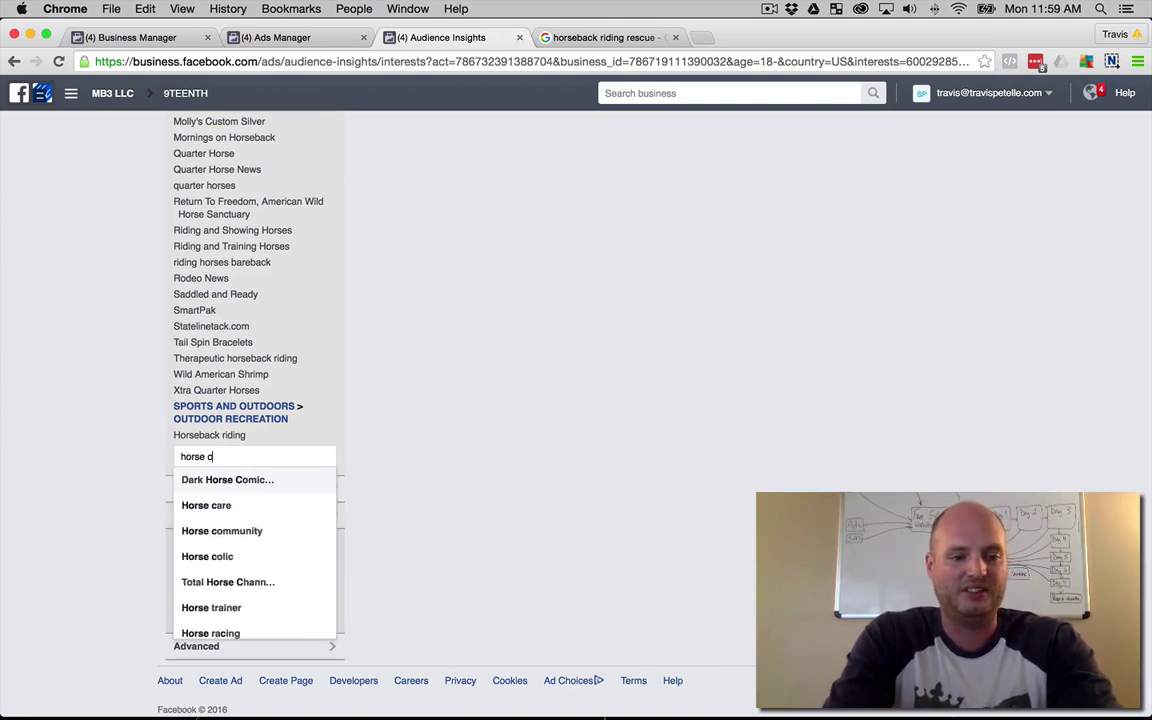
key(BackSpace)
text(d)
key(BackSpace)
text(e)
key(BackSpace)
text(f)
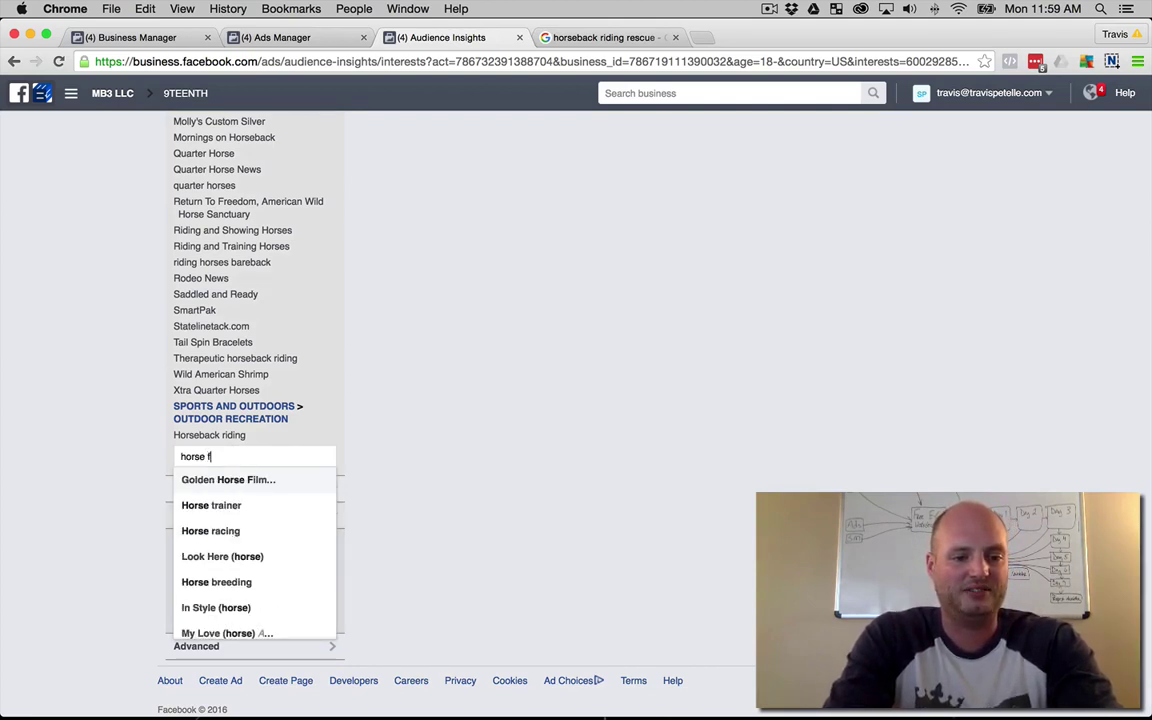
key(BackSpace)
key(super+a)
key(BackSpace)
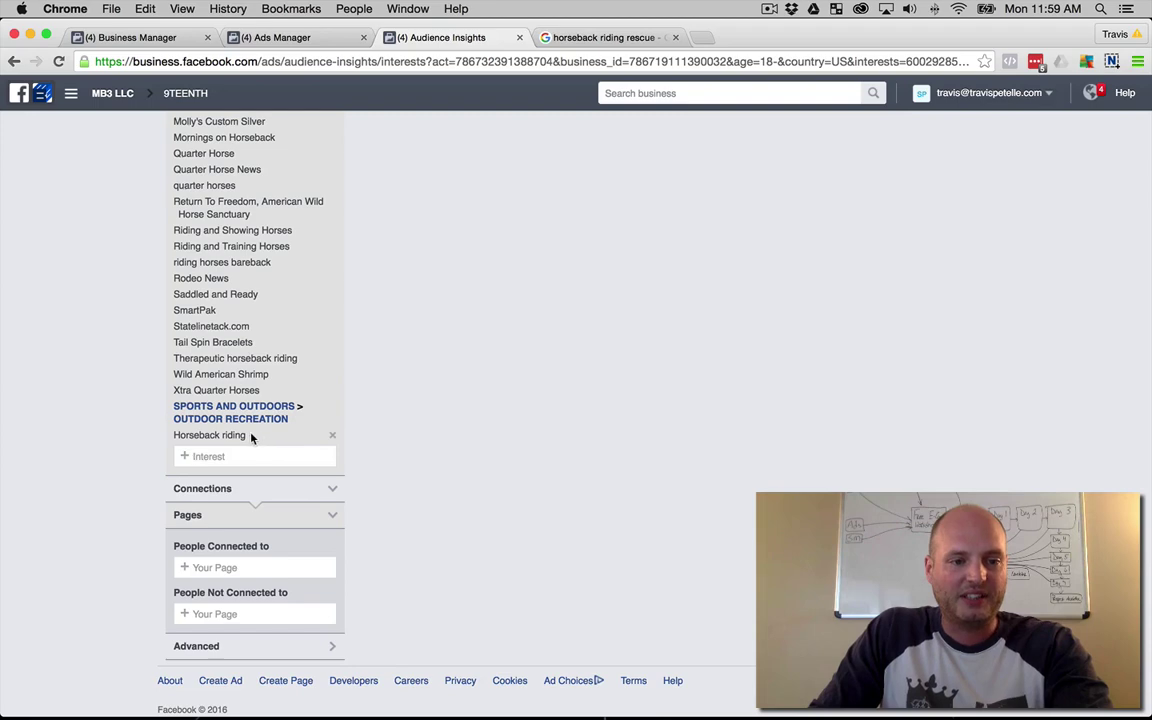
Step: Copy the interests list, from American Quarter Horse down to Horseback riding, in Chrome
scroll(249, 437, up, 15)
key(super+a)
drag(172, 503, 172, 474)
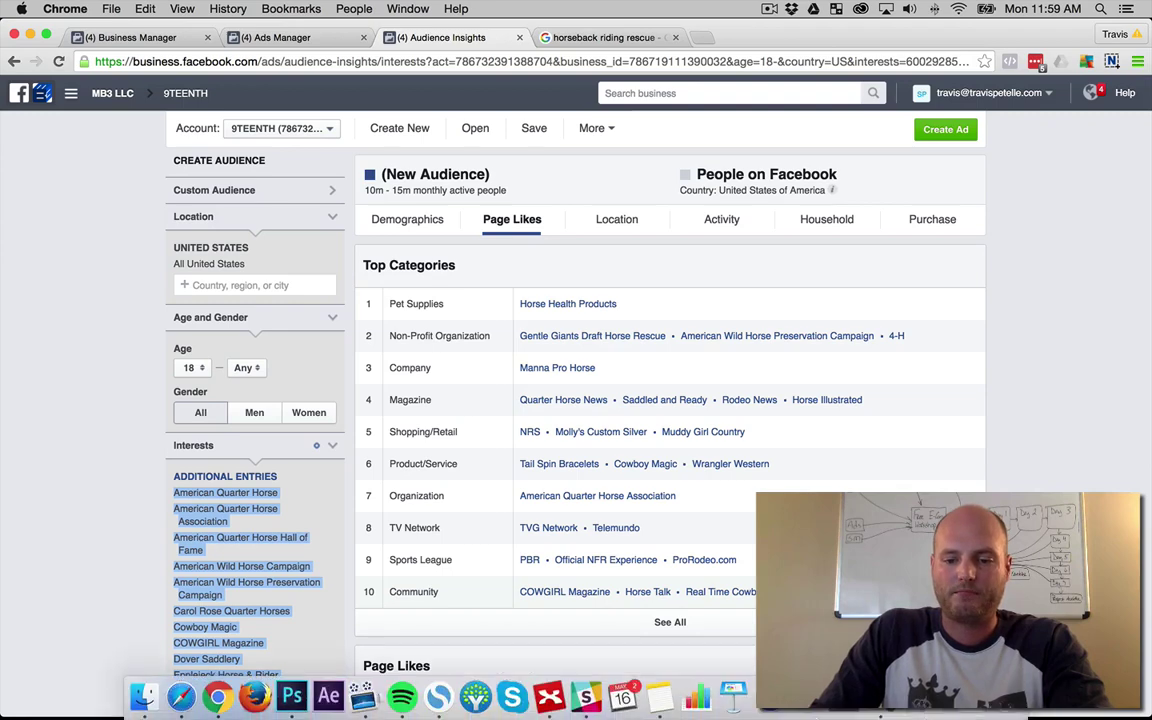
Step: Paste the interests list into the General note on a new line below Magazines/Publications
click(663, 694)
click(467, 334)
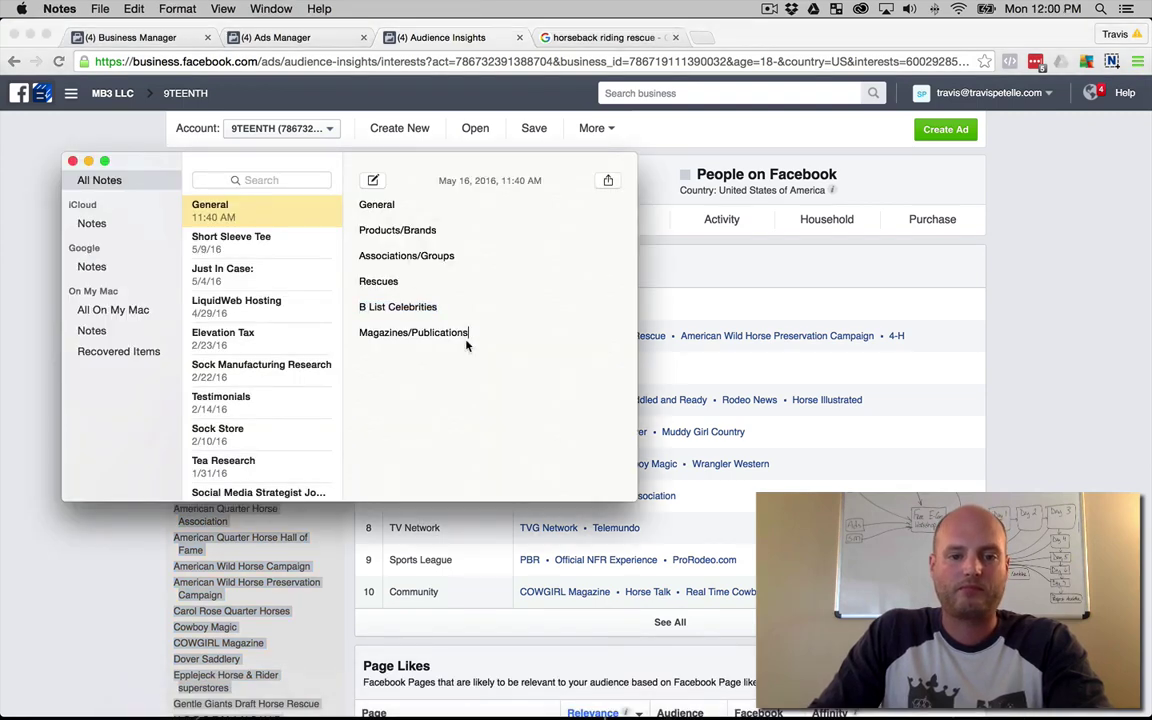
key(Return)
key(super+v)
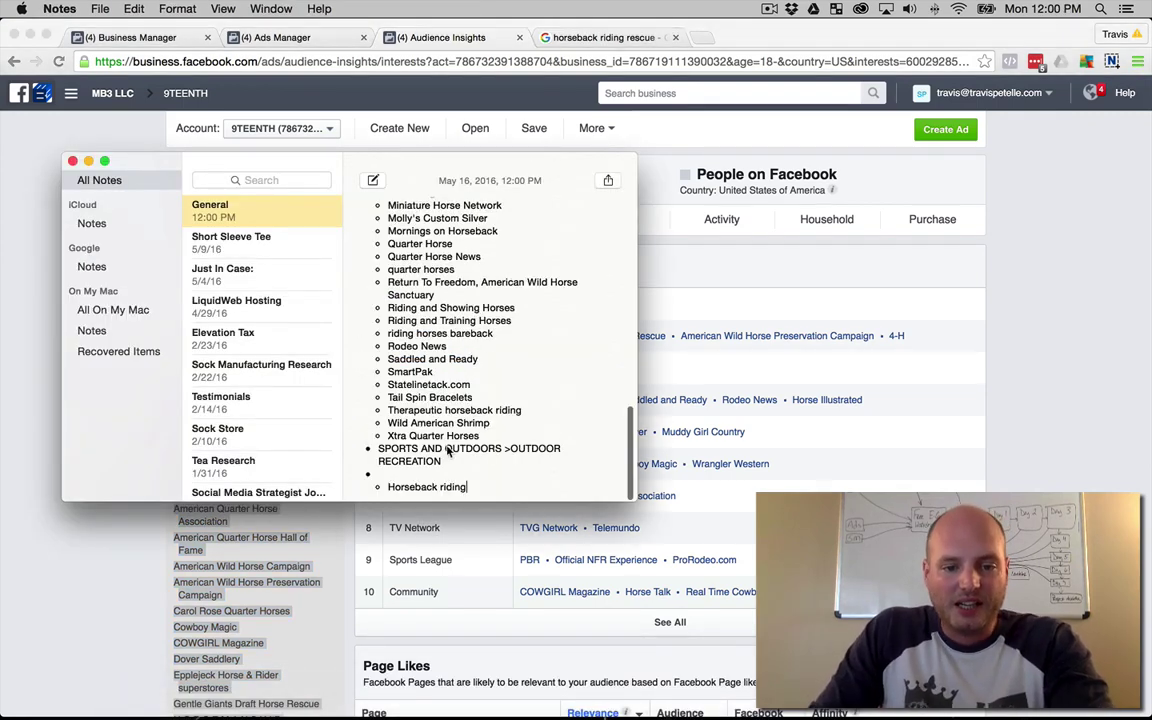
scroll(449, 451, up, 15)
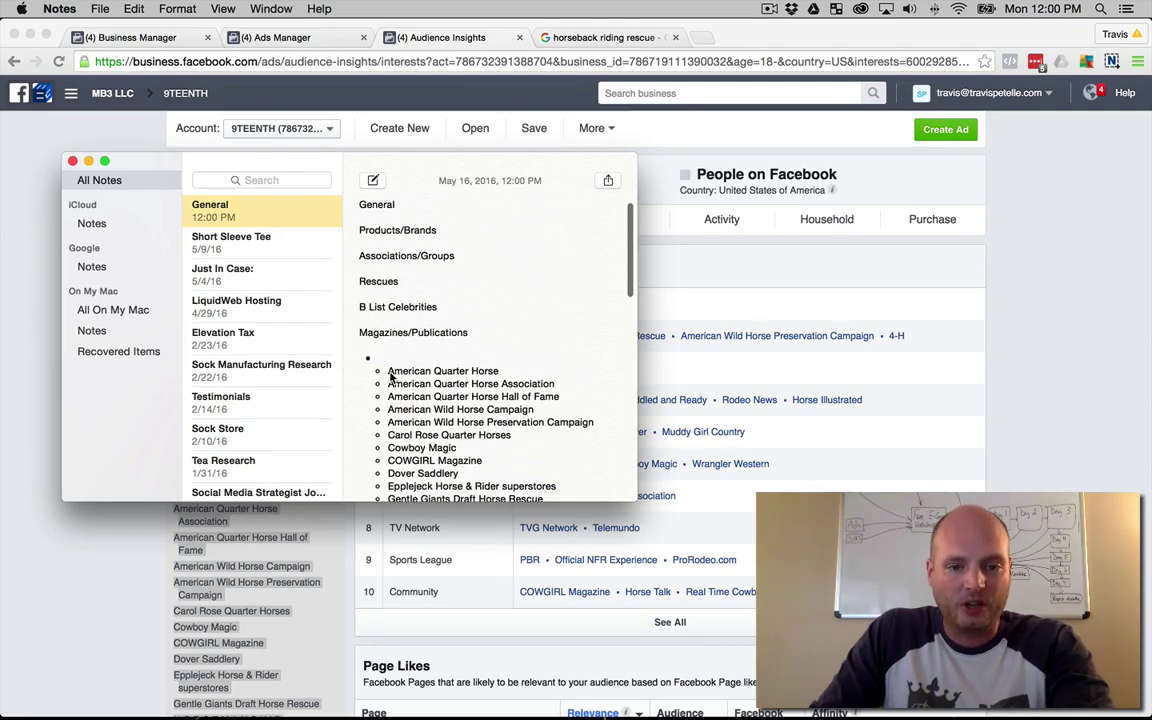
drag(389, 372, 537, 391)
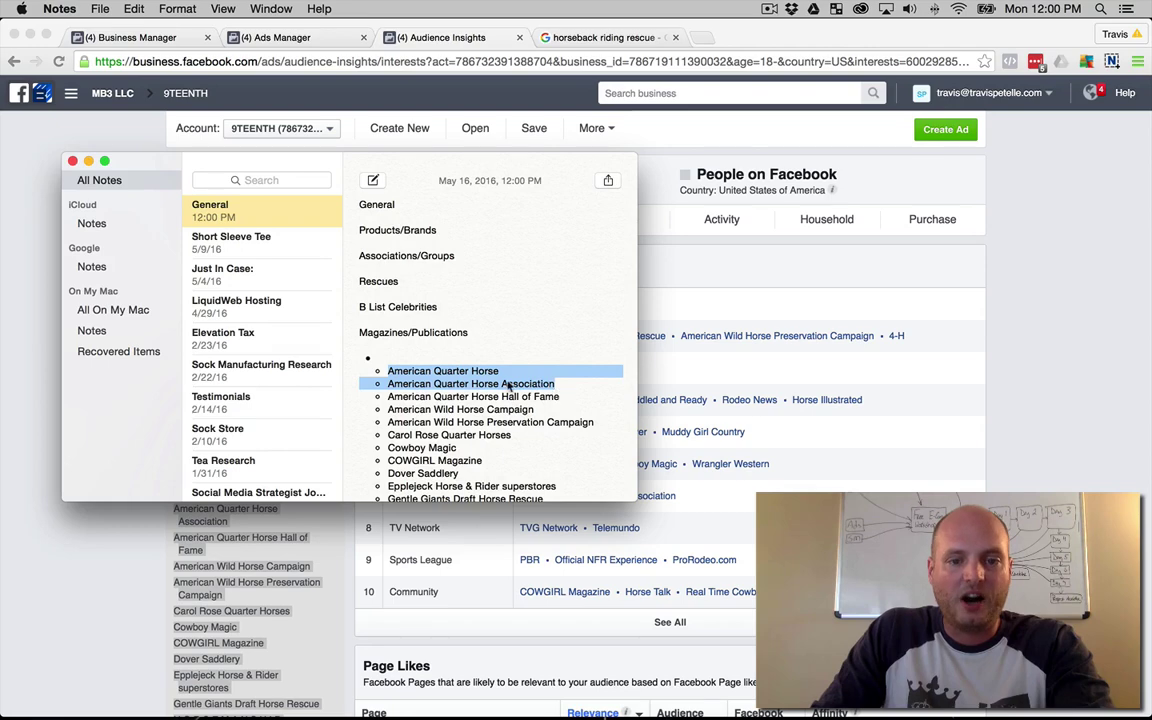
click(490, 376)
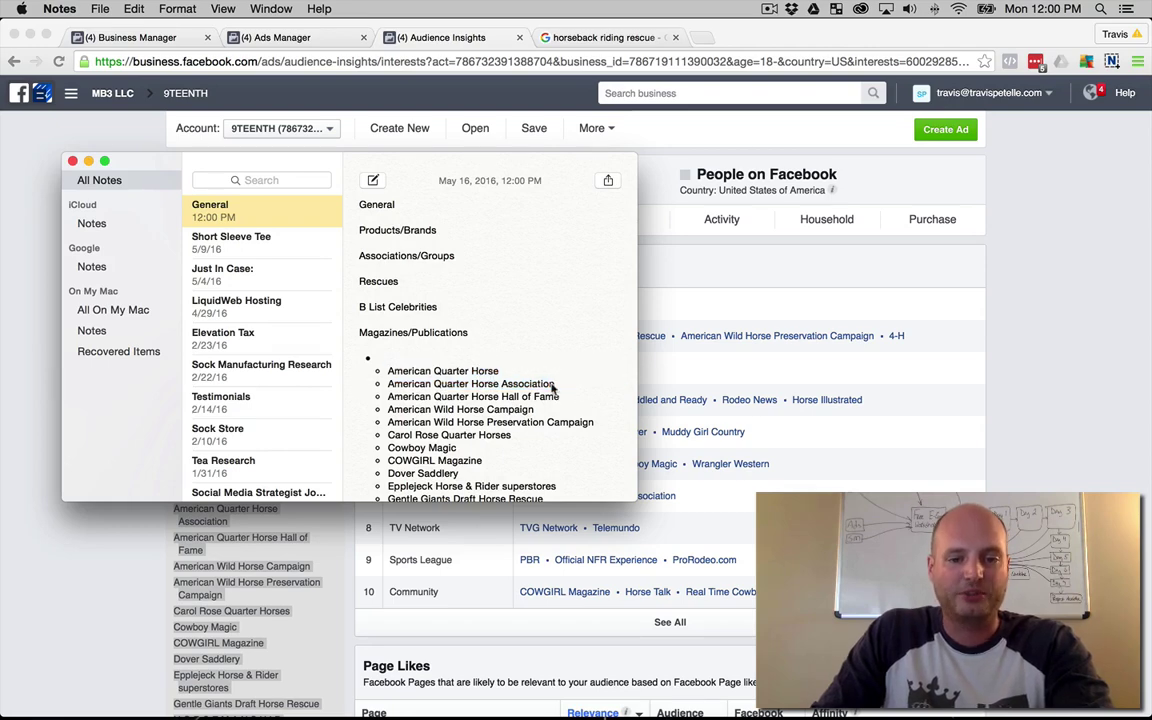
click(52, 377)
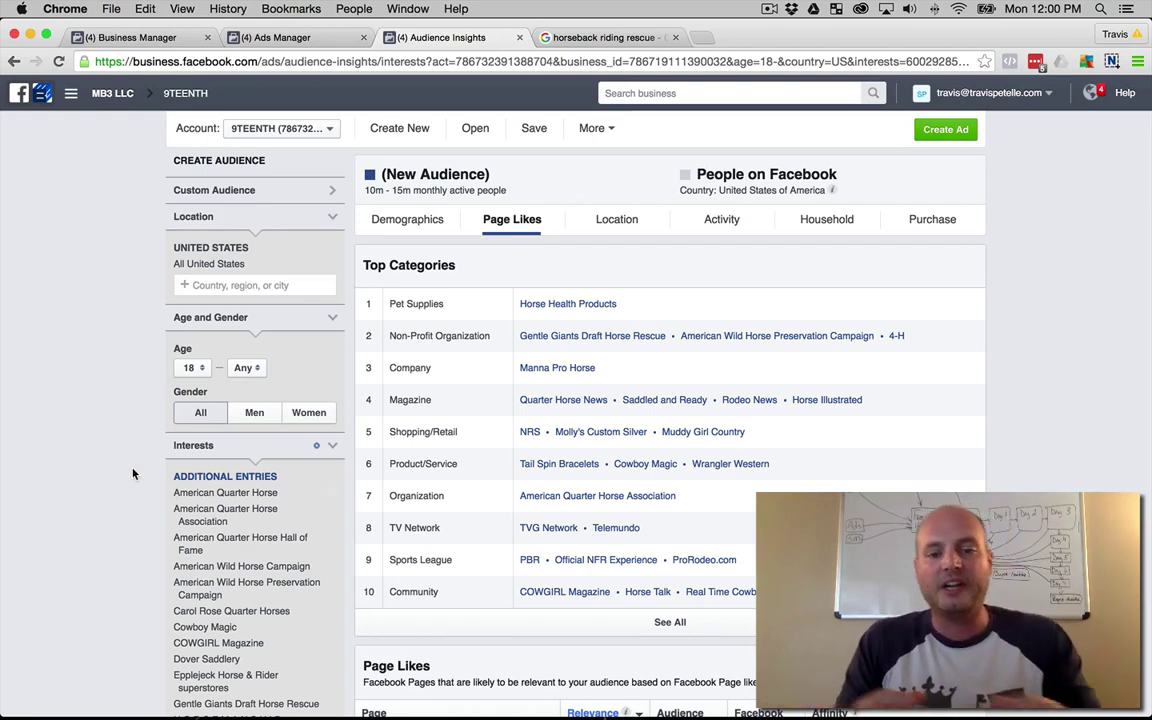
Step: Remove Horseback riding, Wild American Shrimp, Therapeutic horseback riding, Tail Spin Bracelets and Rodeo News interests
scroll(130, 470, down, 5)
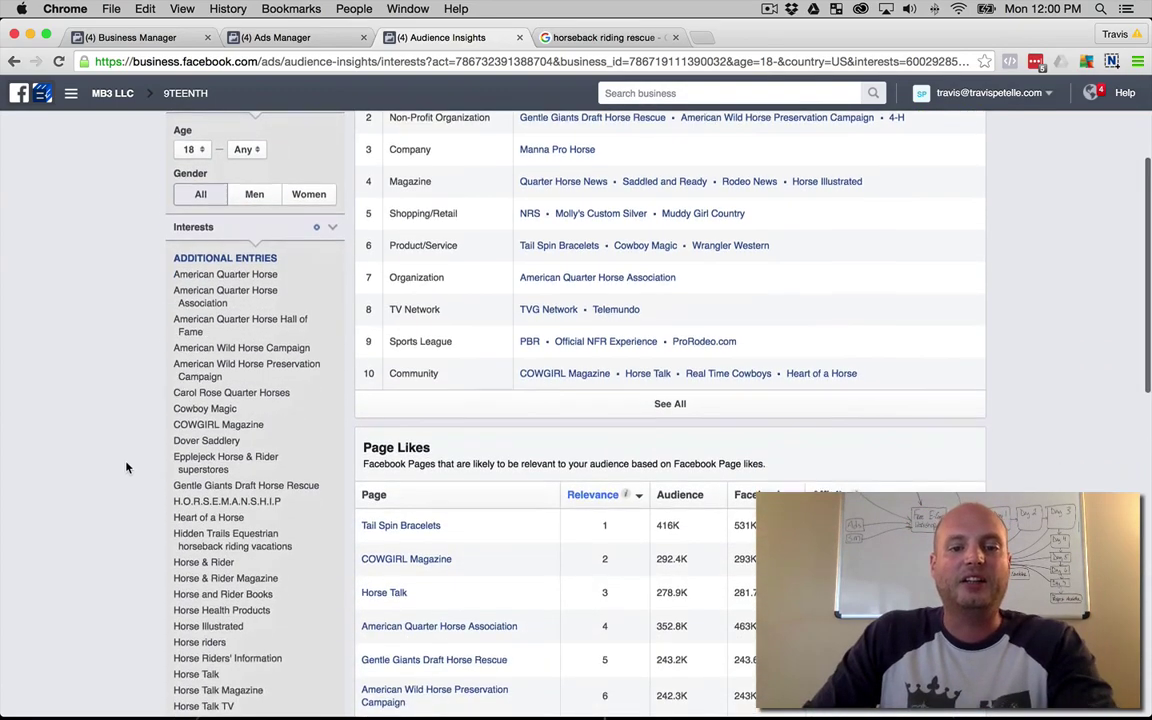
scroll(126, 467, down, 5)
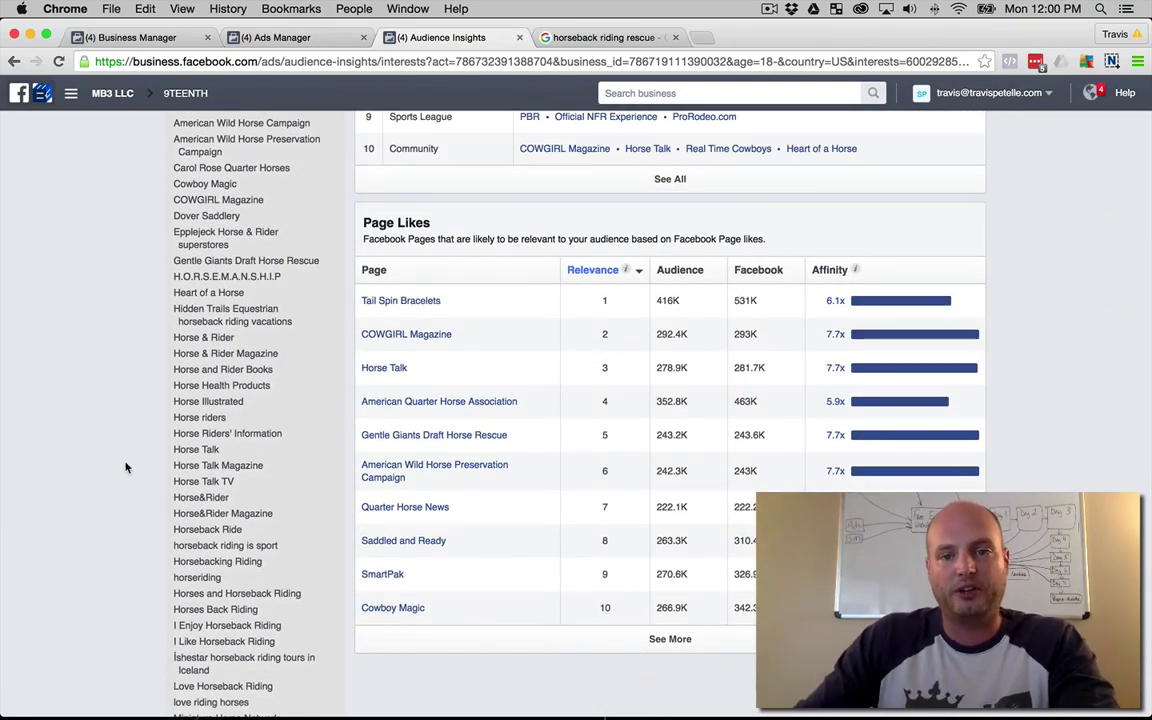
scroll(126, 467, down, 10)
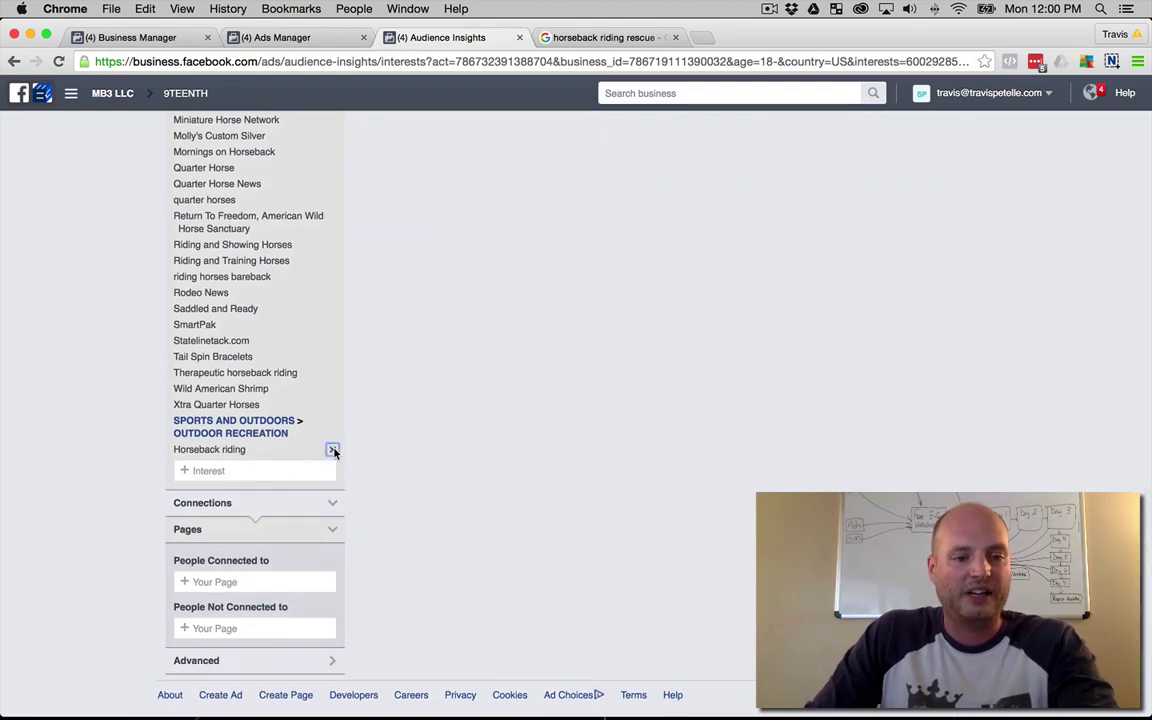
click(333, 451)
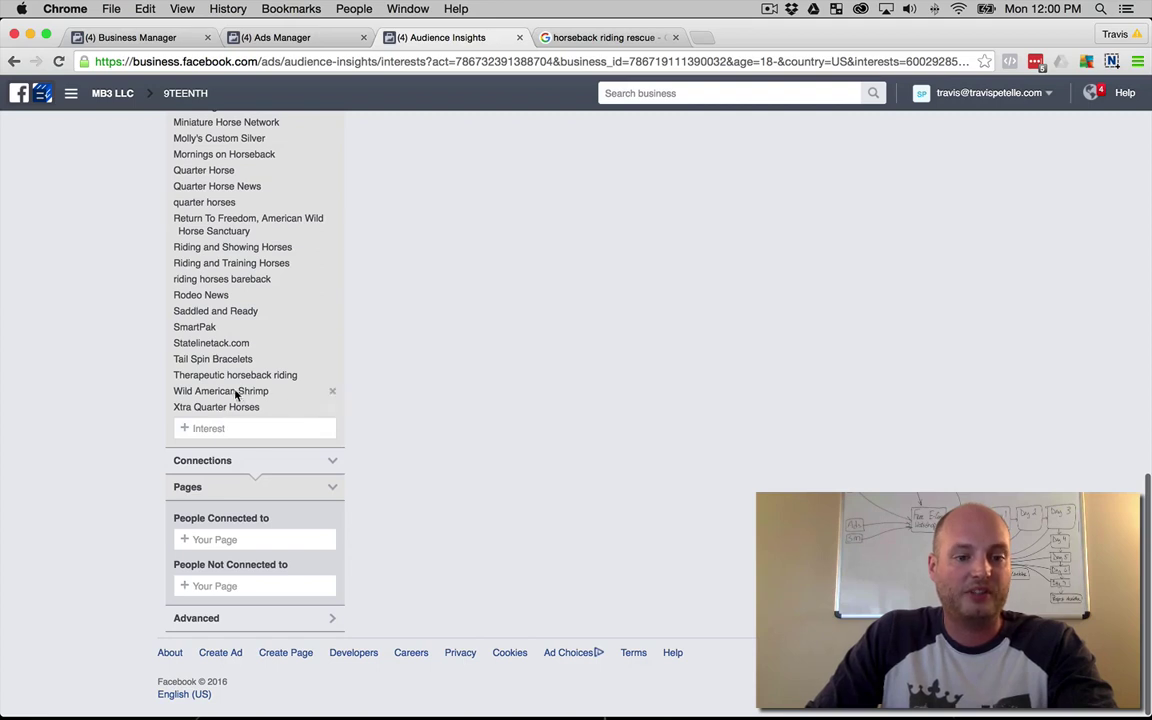
click(333, 392)
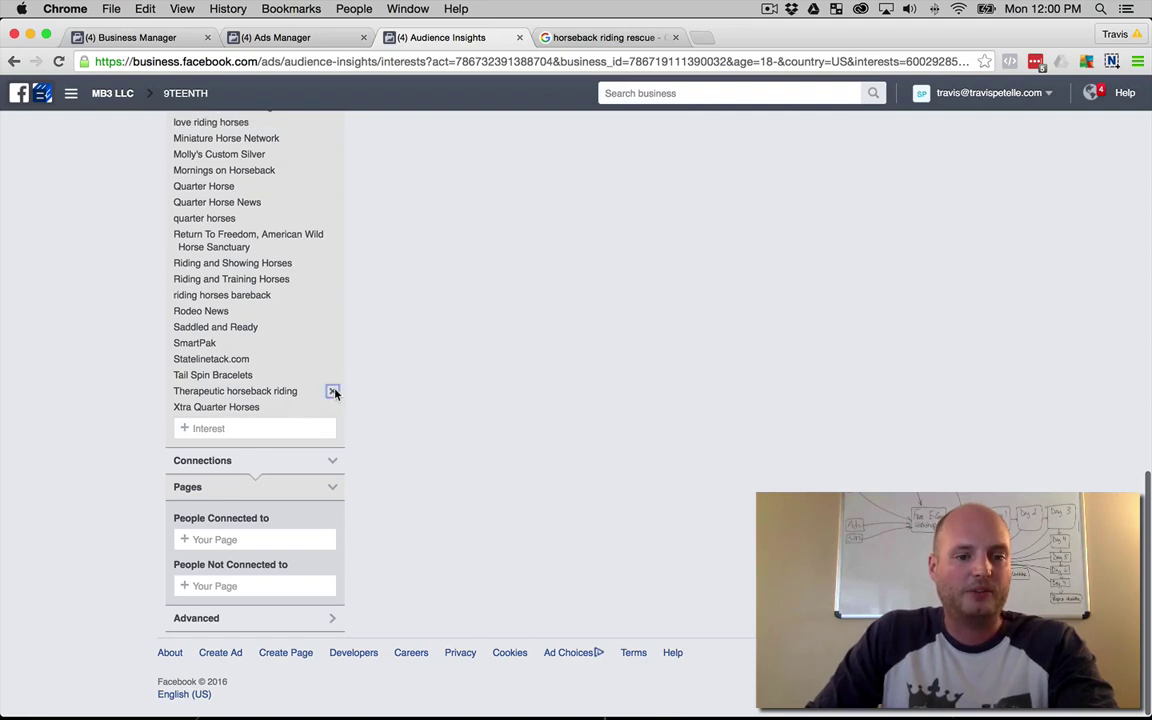
click(332, 390)
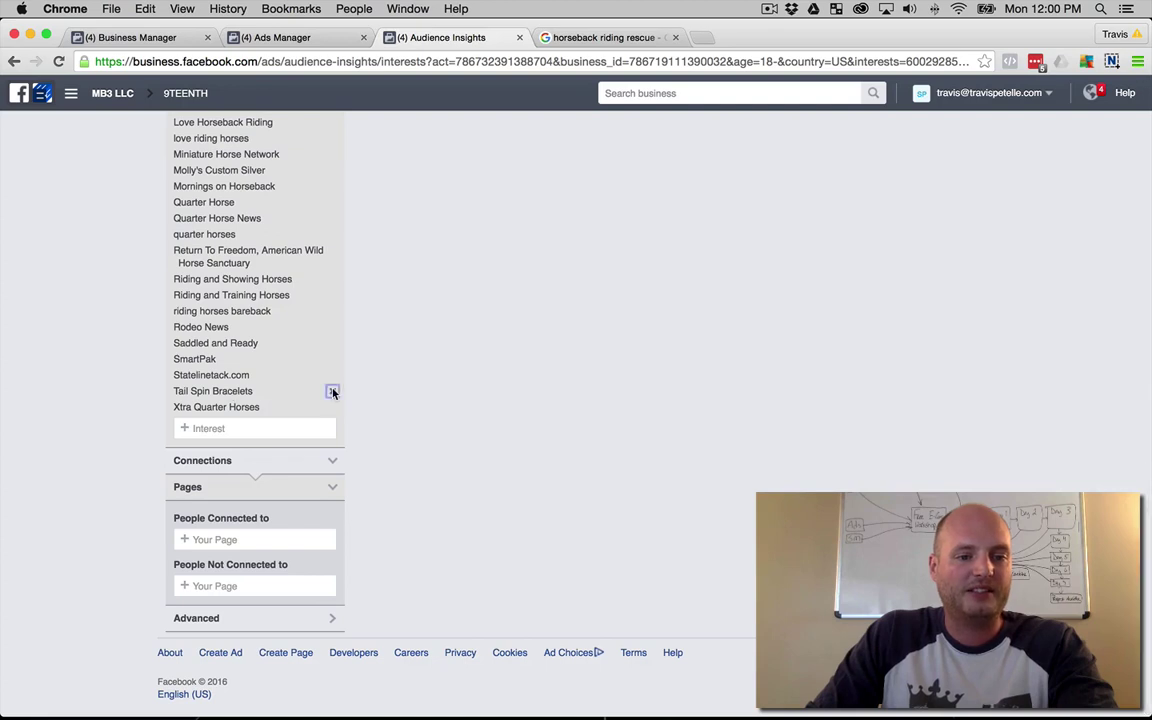
click(332, 391)
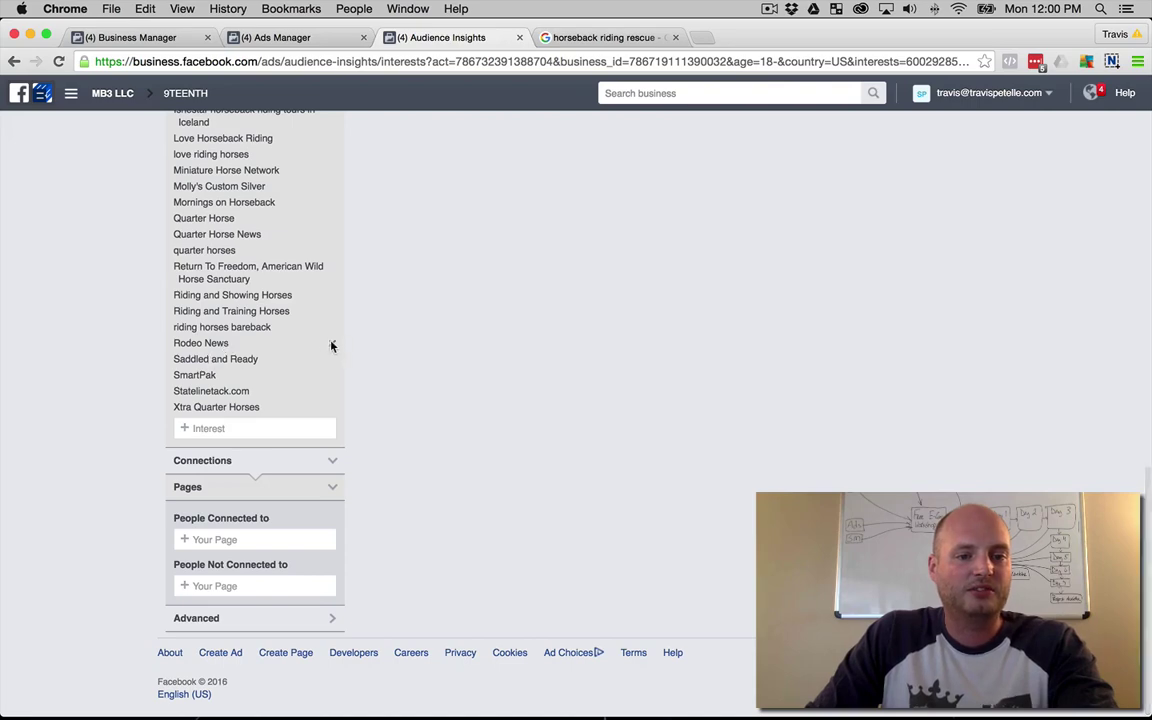
click(332, 346)
Step: Remove the interests from American Quarter Horse through Horse Talk TV, including Dover Saddlery and Horse & Rider
scroll(118, 329, up, 15)
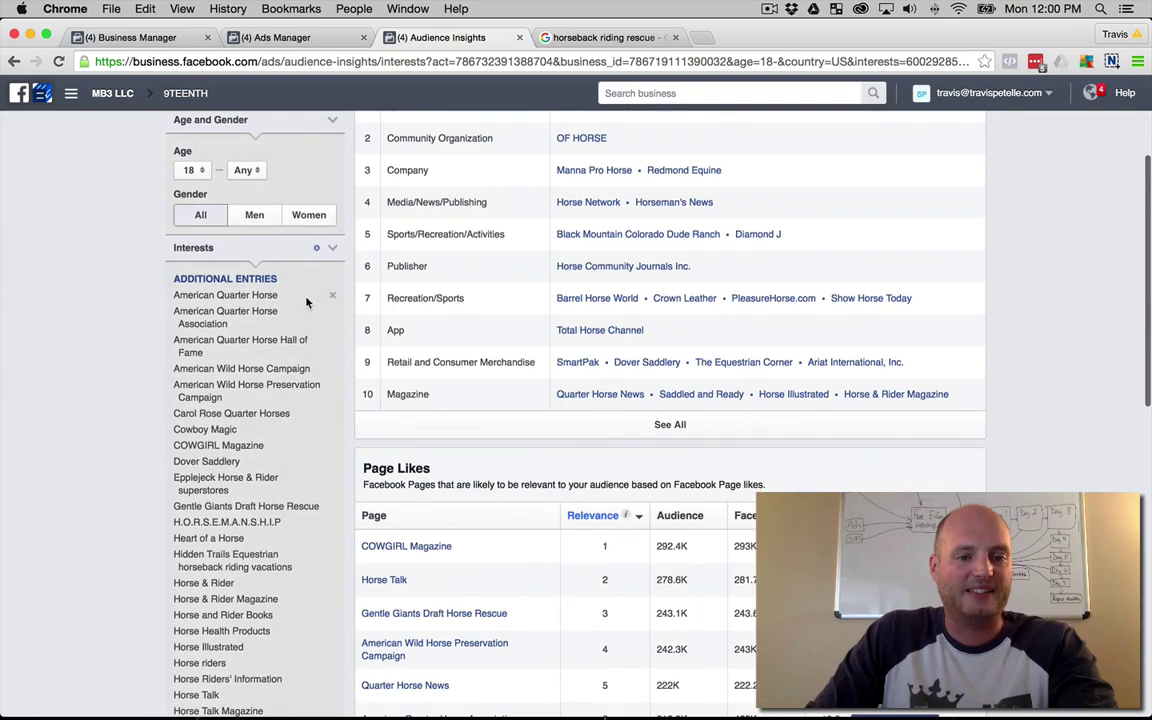
click(332, 298)
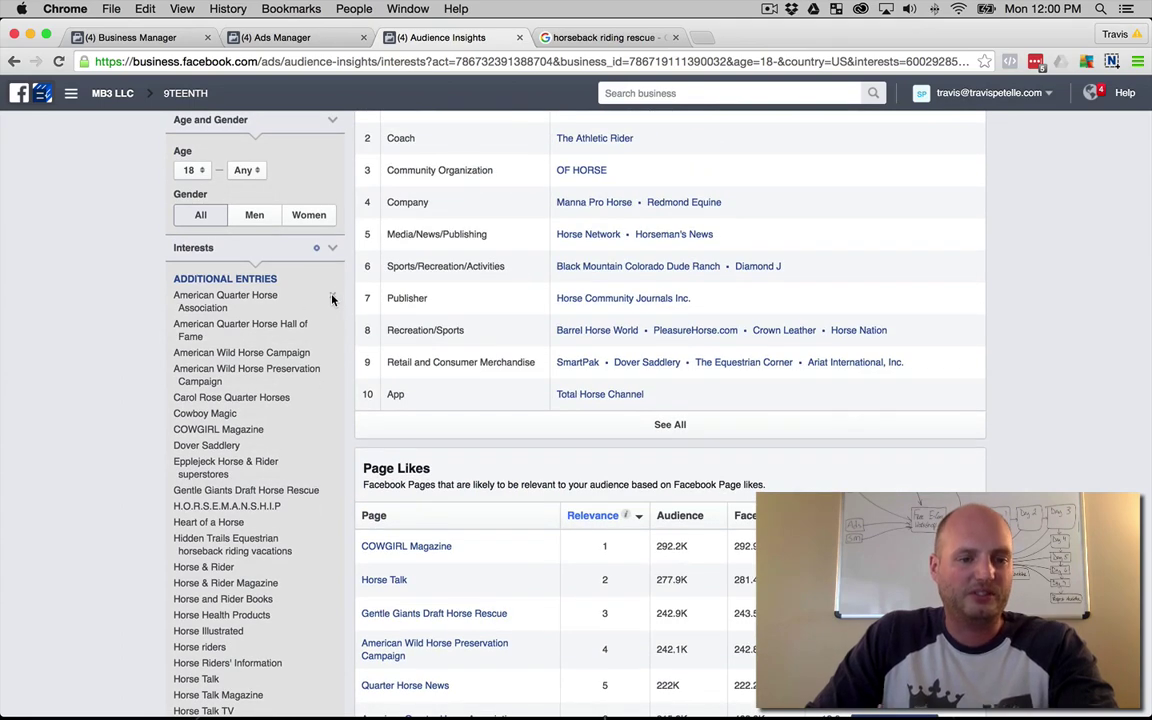
scroll(332, 298, down, 1)
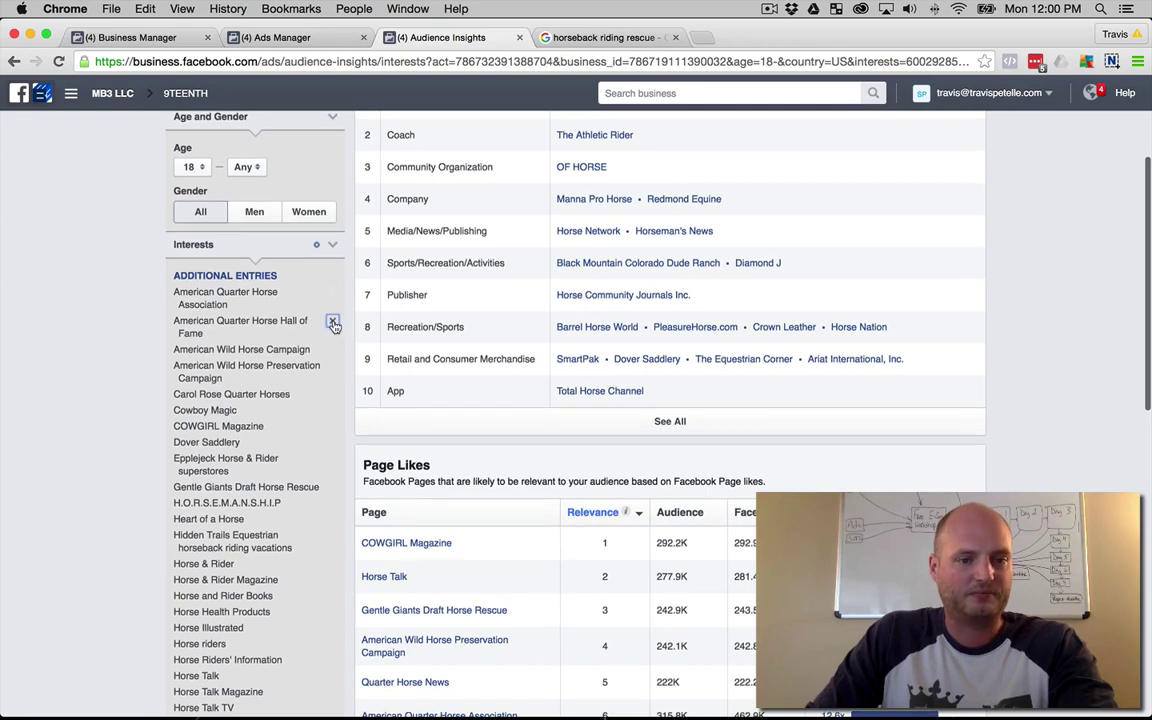
click(333, 325)
click(333, 325)
click(333, 324)
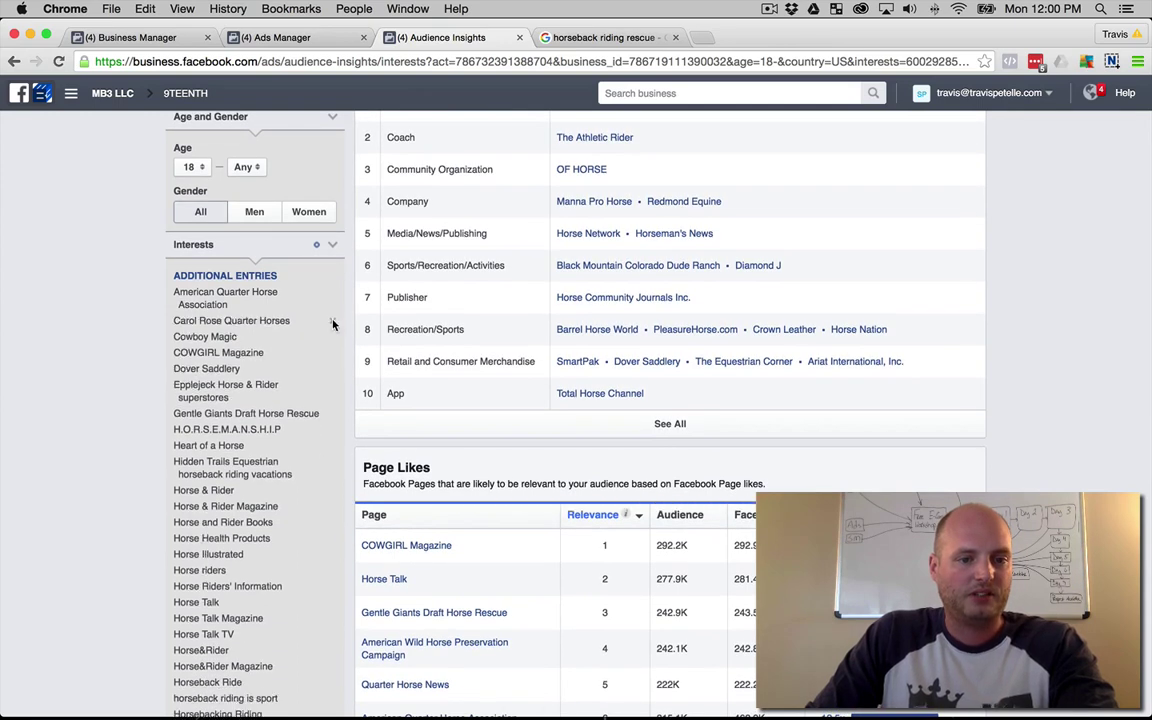
click(333, 324)
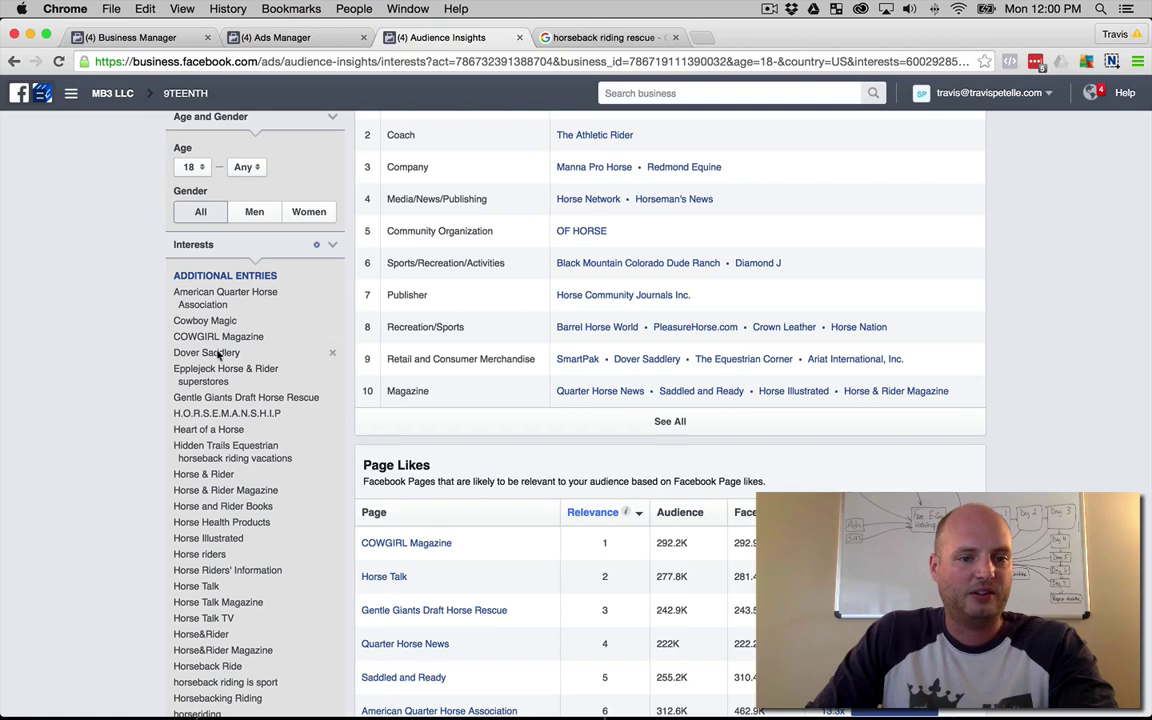
click(332, 356)
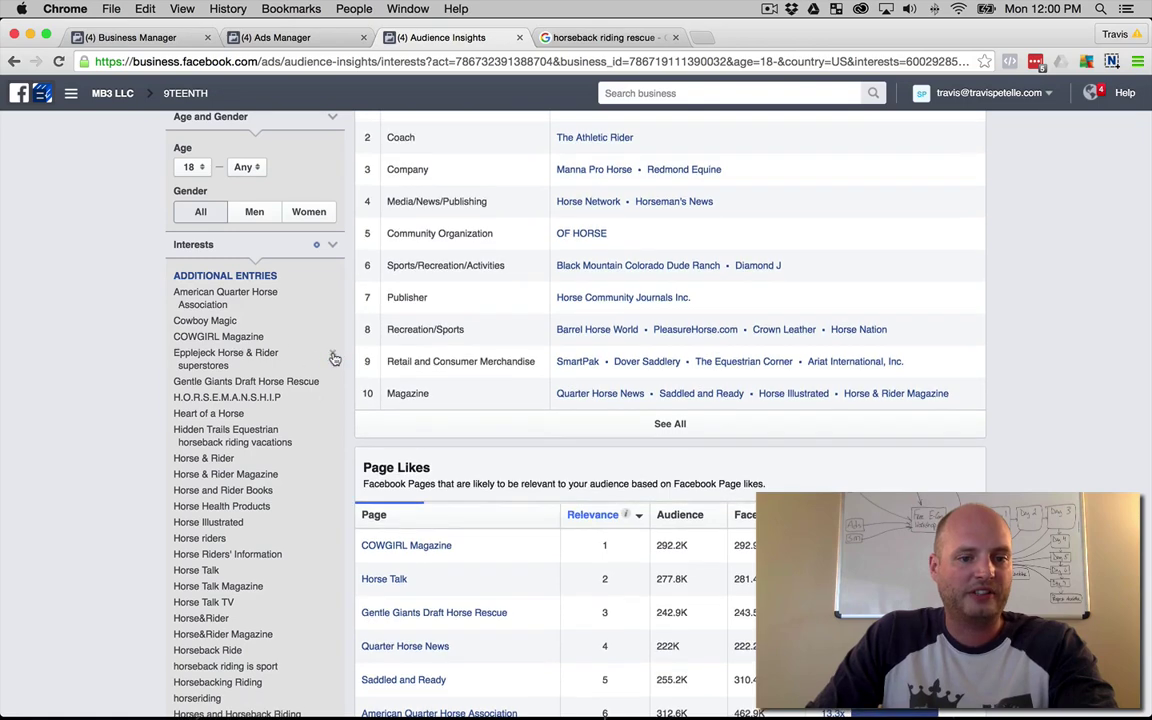
click(333, 354)
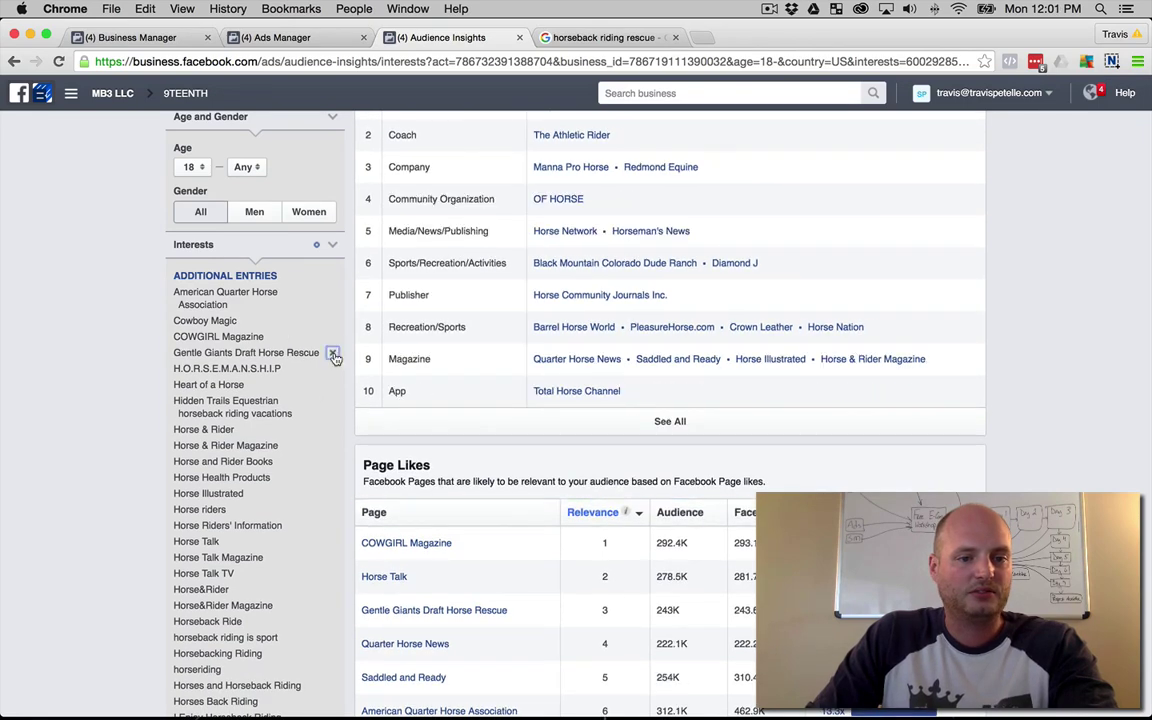
click(333, 354)
click(333, 354)
click(333, 354)
click(333, 355)
click(333, 352)
click(331, 368)
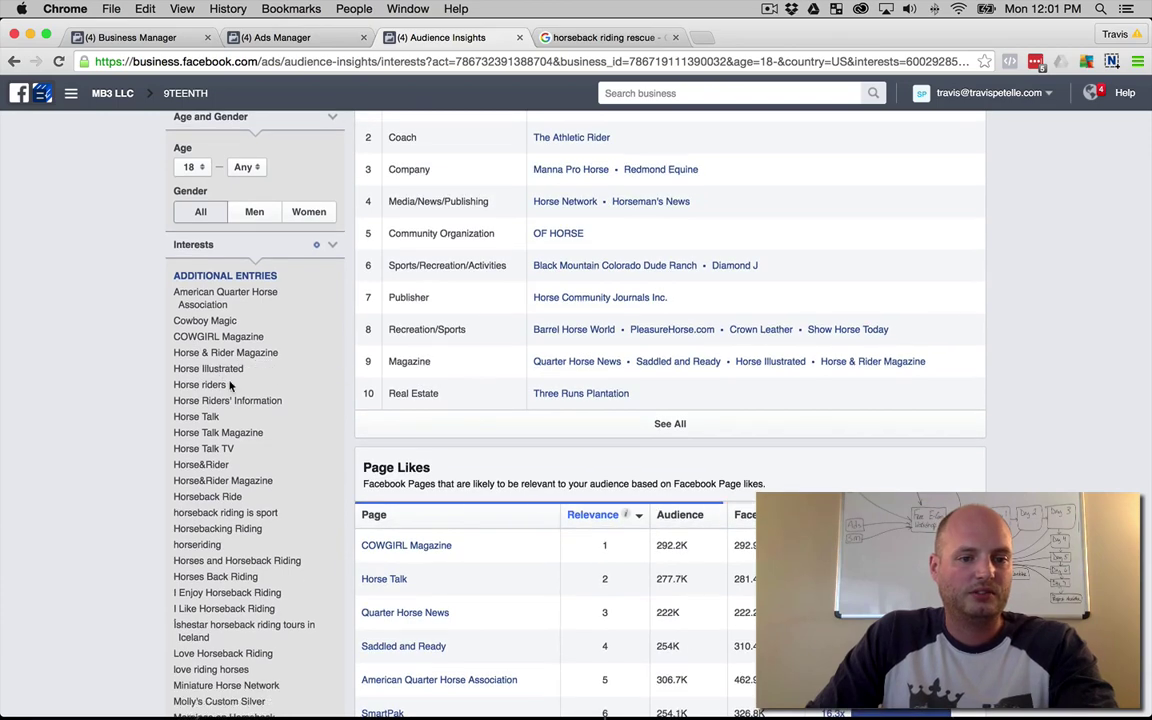
click(331, 368)
click(330, 386)
click(330, 402)
click(332, 418)
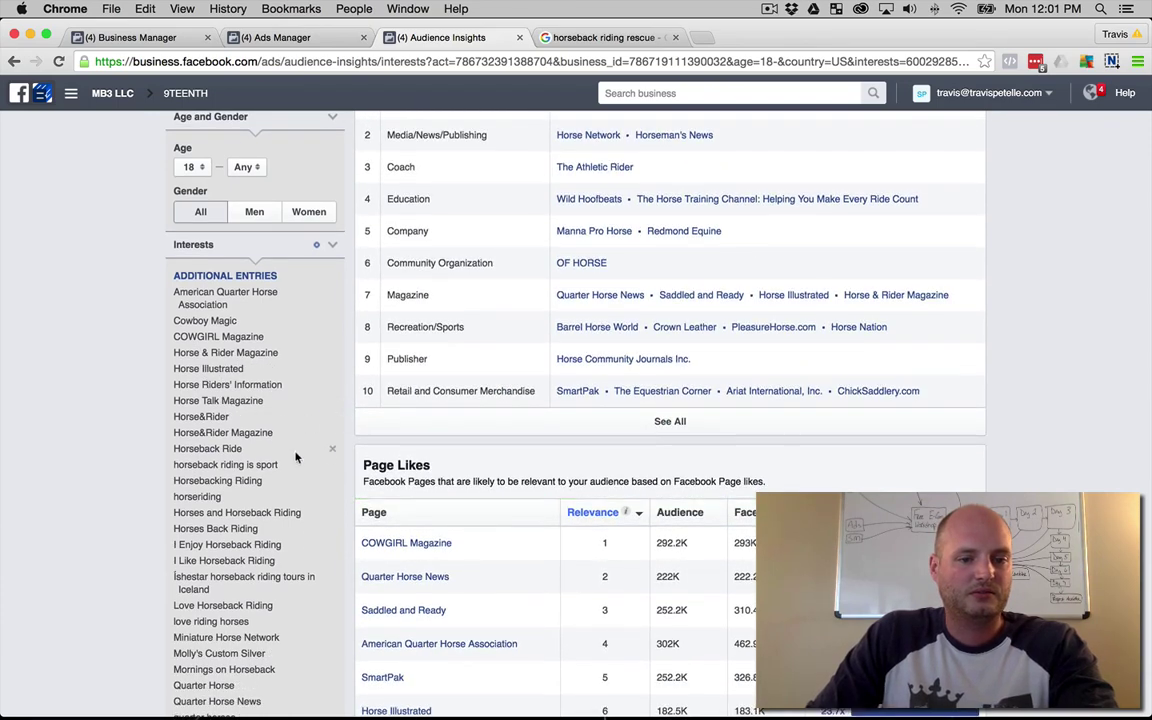
Step: Remove the remaining interests from Horseback Ride through Xtra Quarter Horses, leaving ten horse magazines and associations
click(333, 450)
click(333, 450)
click(333, 450)
click(333, 450)
click(333, 450)
click(333, 450)
click(333, 450)
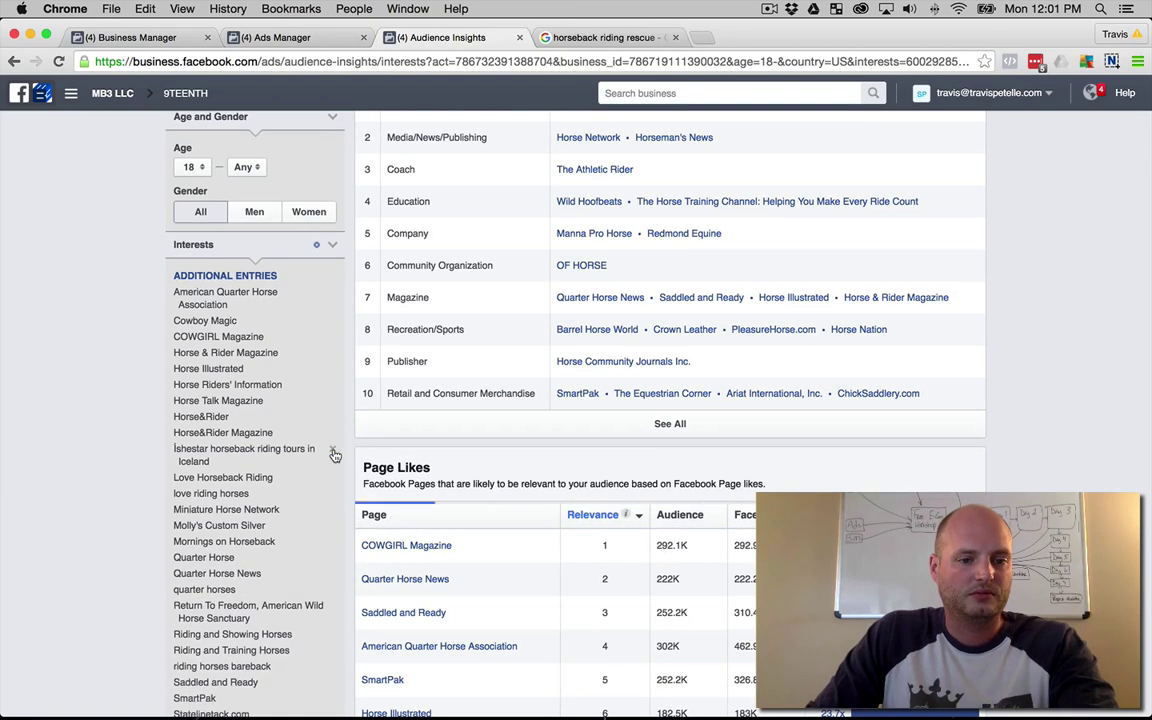
click(333, 450)
click(333, 450)
click(333, 450)
click(333, 450)
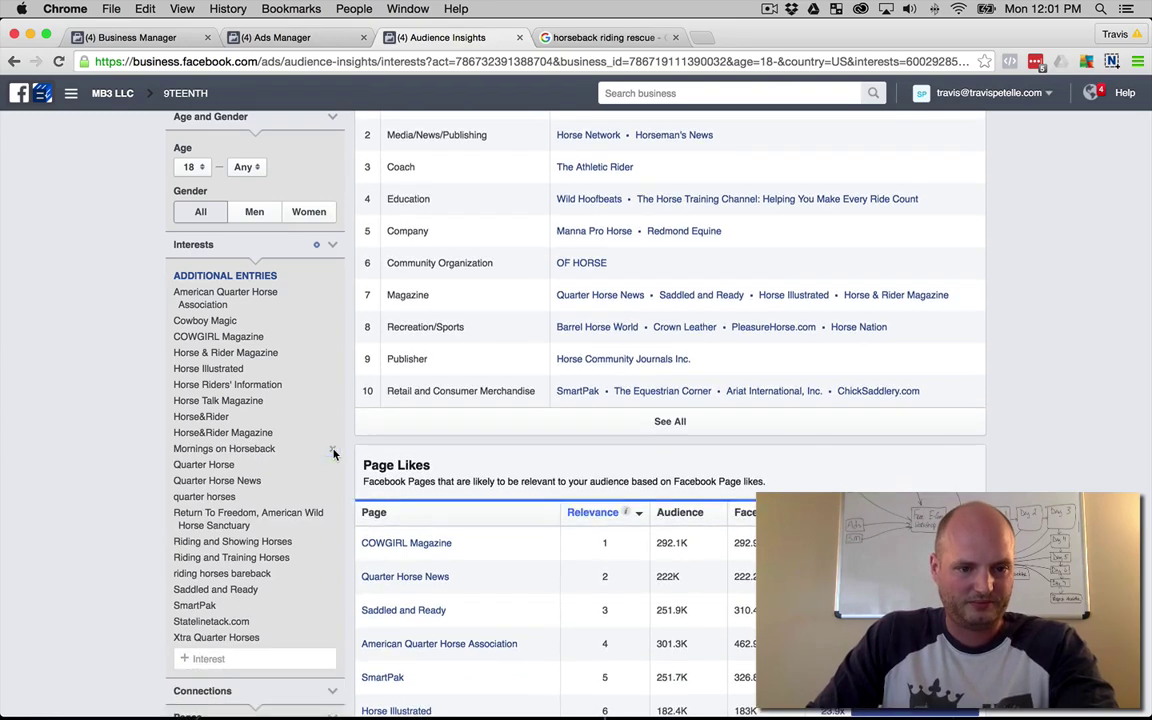
click(333, 450)
click(333, 450)
click(332, 465)
click(332, 465)
click(331, 466)
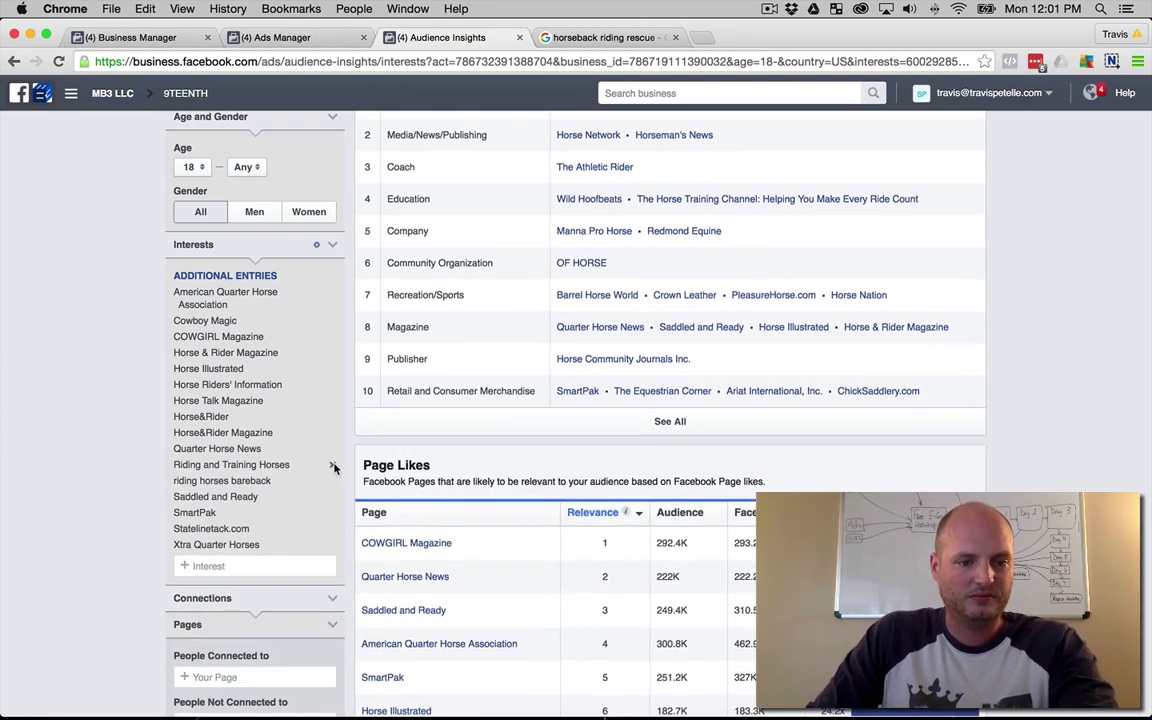
click(330, 466)
click(333, 466)
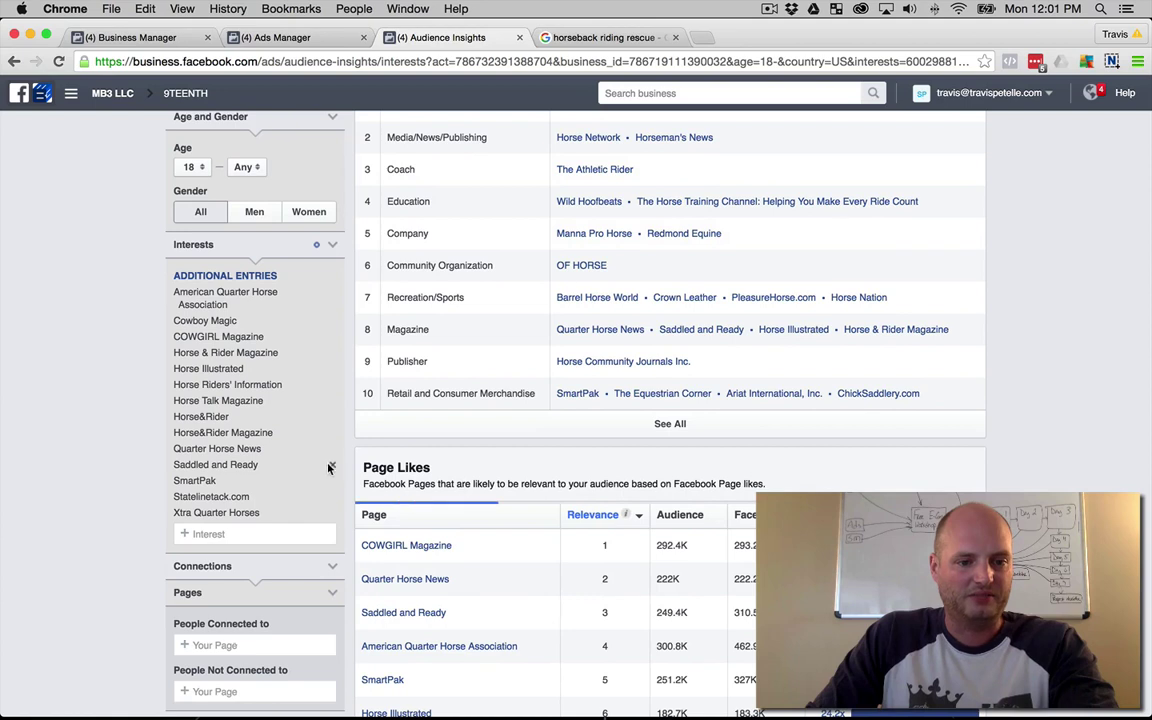
click(331, 466)
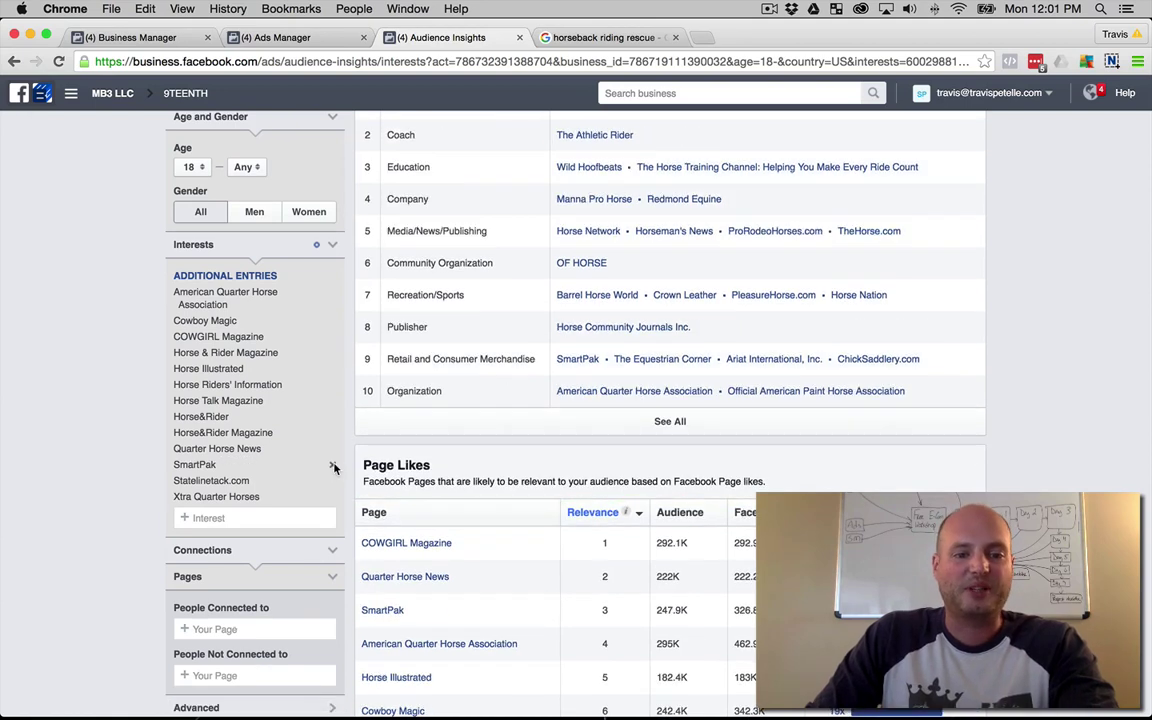
click(333, 466)
click(332, 465)
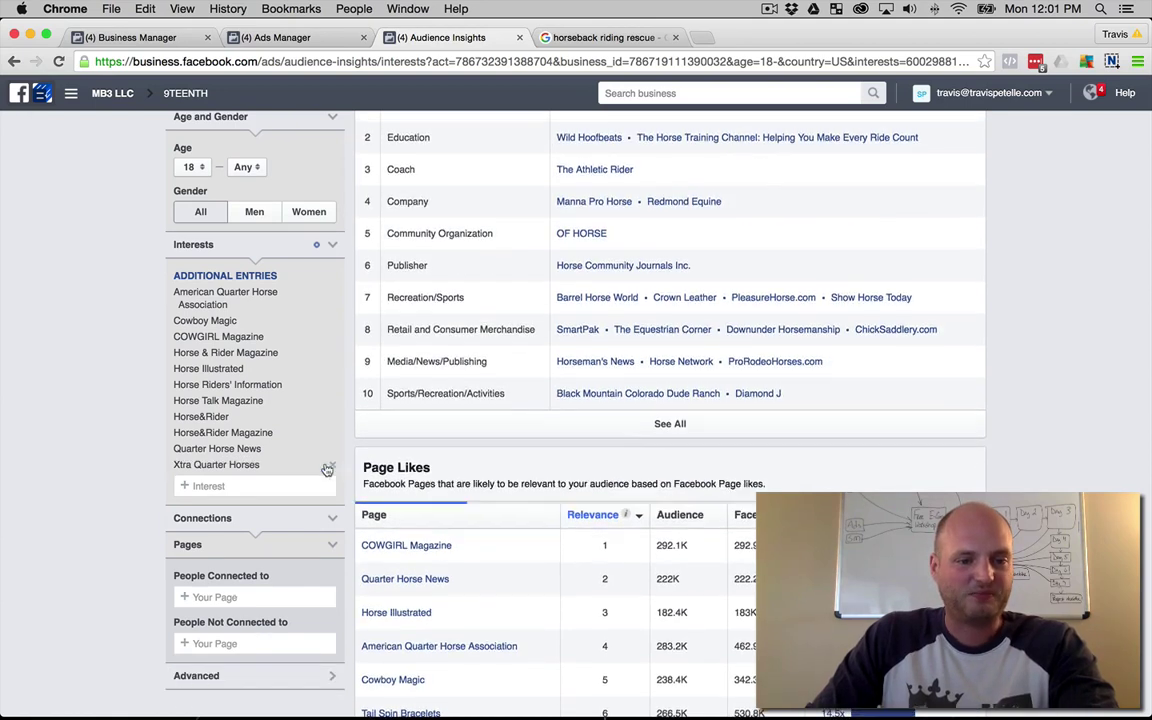
click(332, 465)
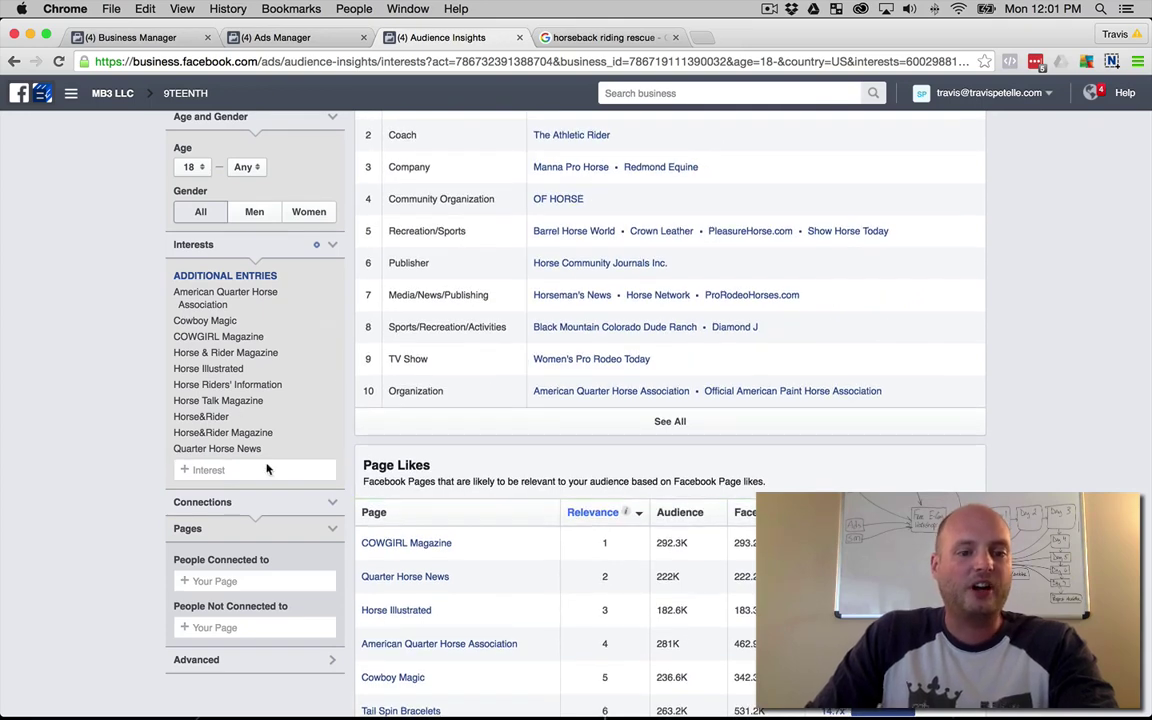
scroll(83, 381, up, 5)
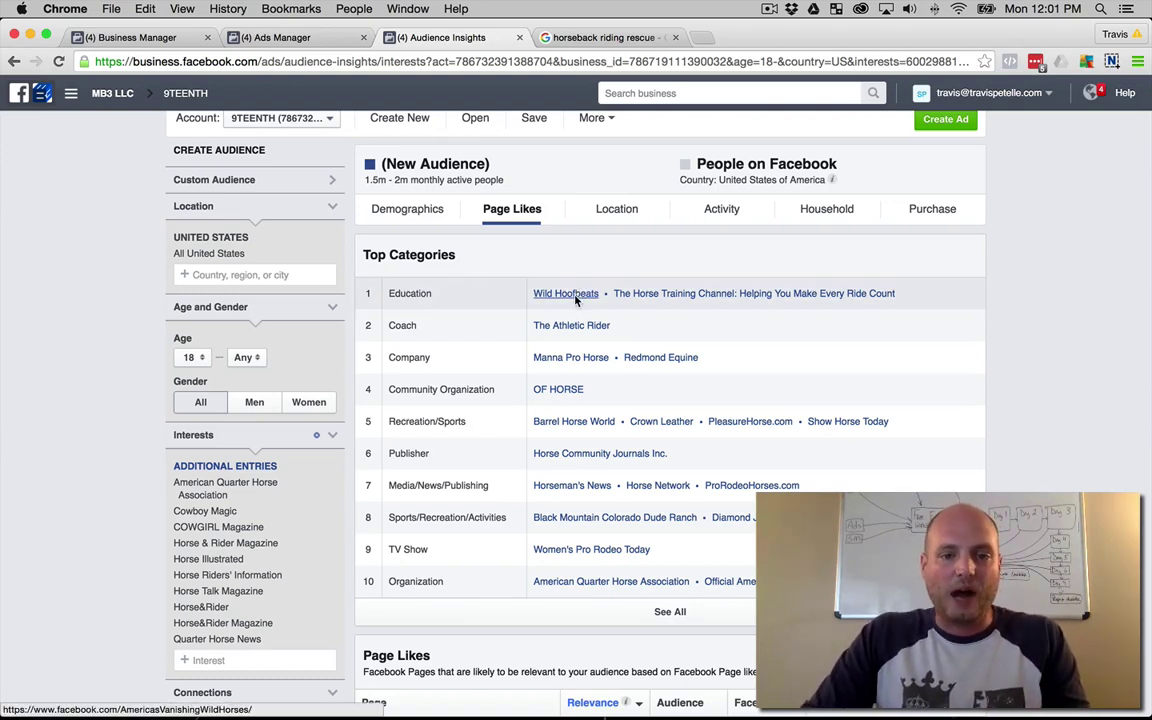
Step: Open Wild Hoofbeats, The Horse Training Channel, The Athletic Rider, Redmond Equine, OF HORSE and Barrel Horse World in new tabs
right_click(576, 298)
click(590, 301)
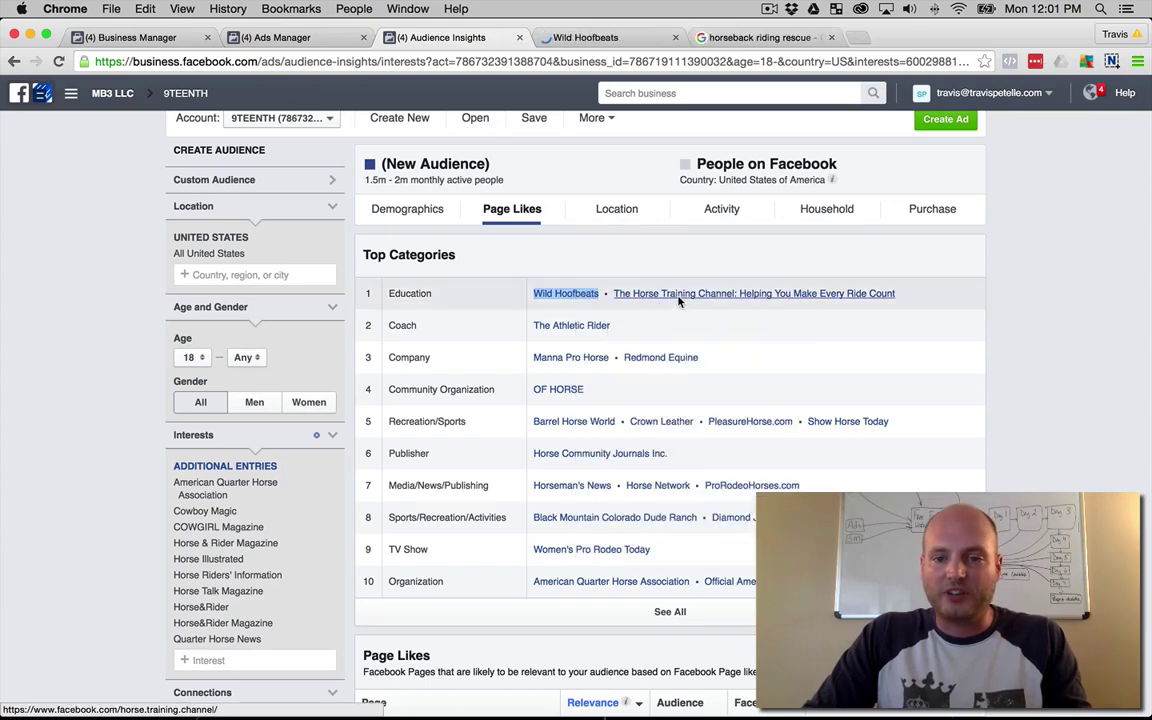
right_click(612, 295)
click(632, 304)
right_click(570, 327)
click(585, 338)
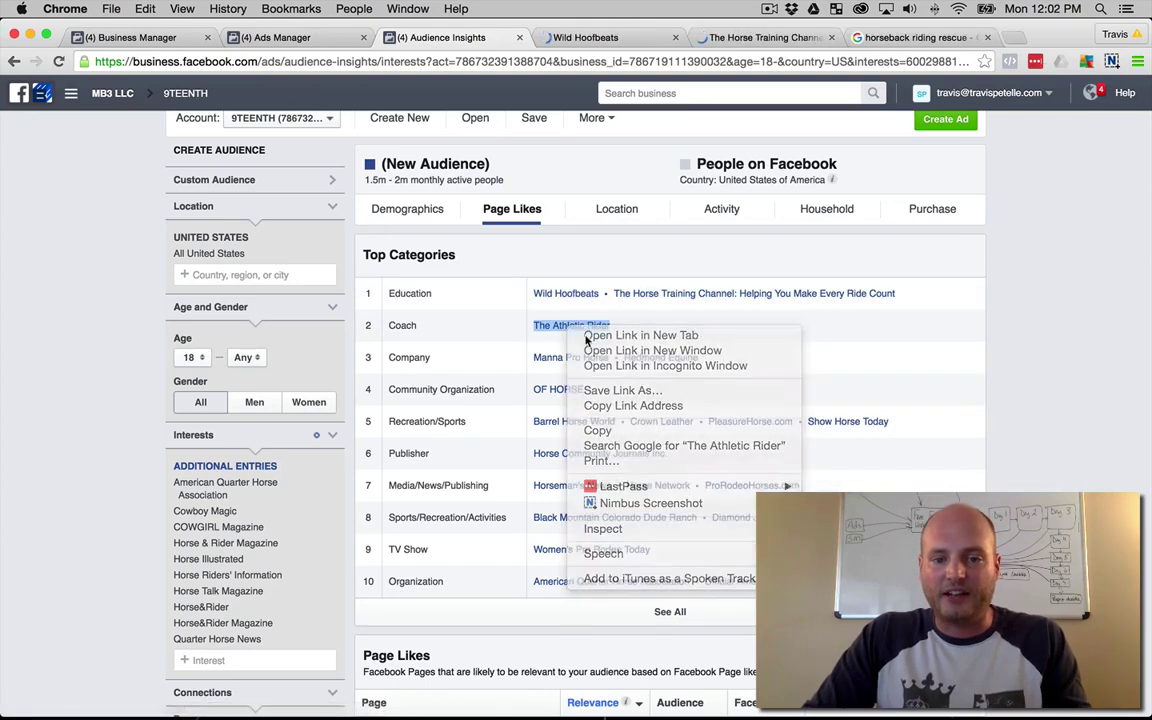
right_click(684, 357)
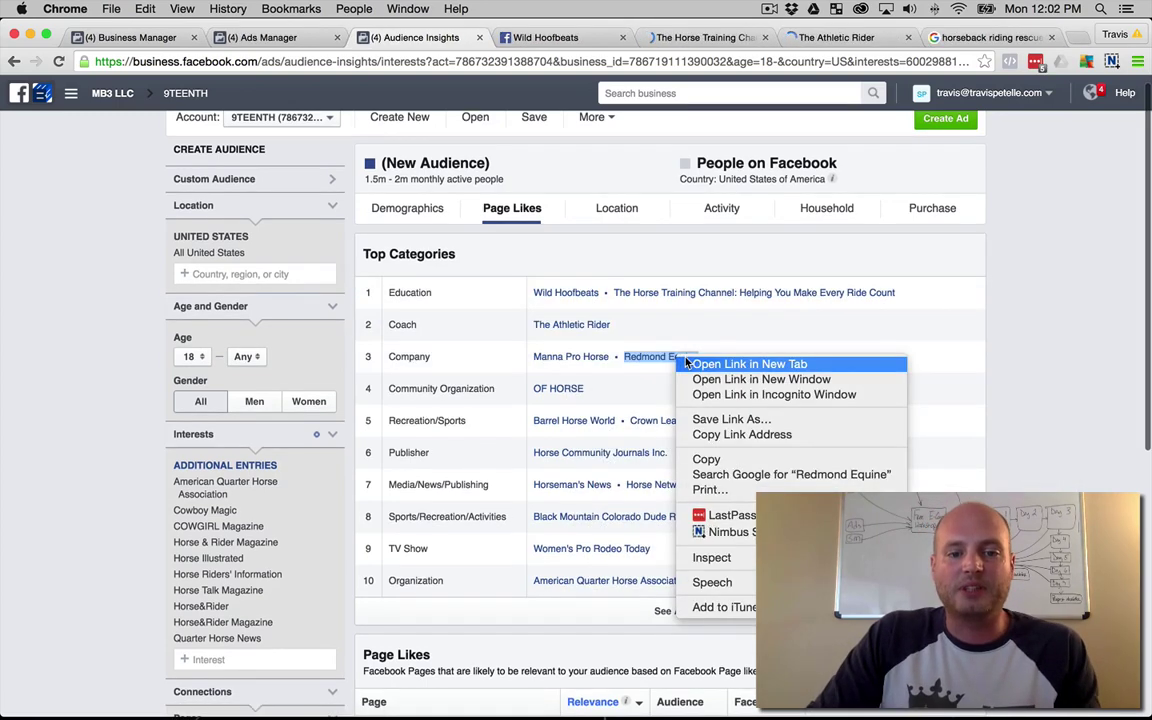
click(700, 364)
right_click(566, 389)
click(592, 394)
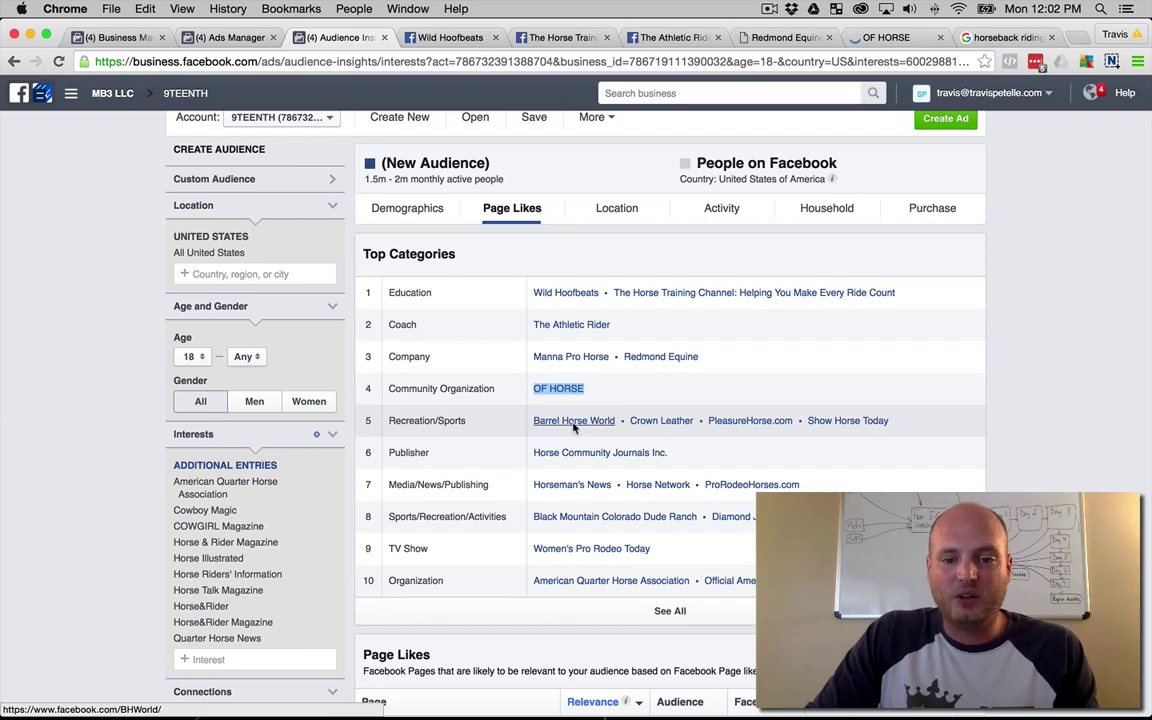
right_click(575, 425)
click(605, 430)
Step: Open Crown Leather, PleasureHorse.com, Show Horse Today, Horse Community Journals, Horseman's News, Black Mountain Colorado Dude Ranch and Official American Paint Horse in new tabs
right_click(660, 422)
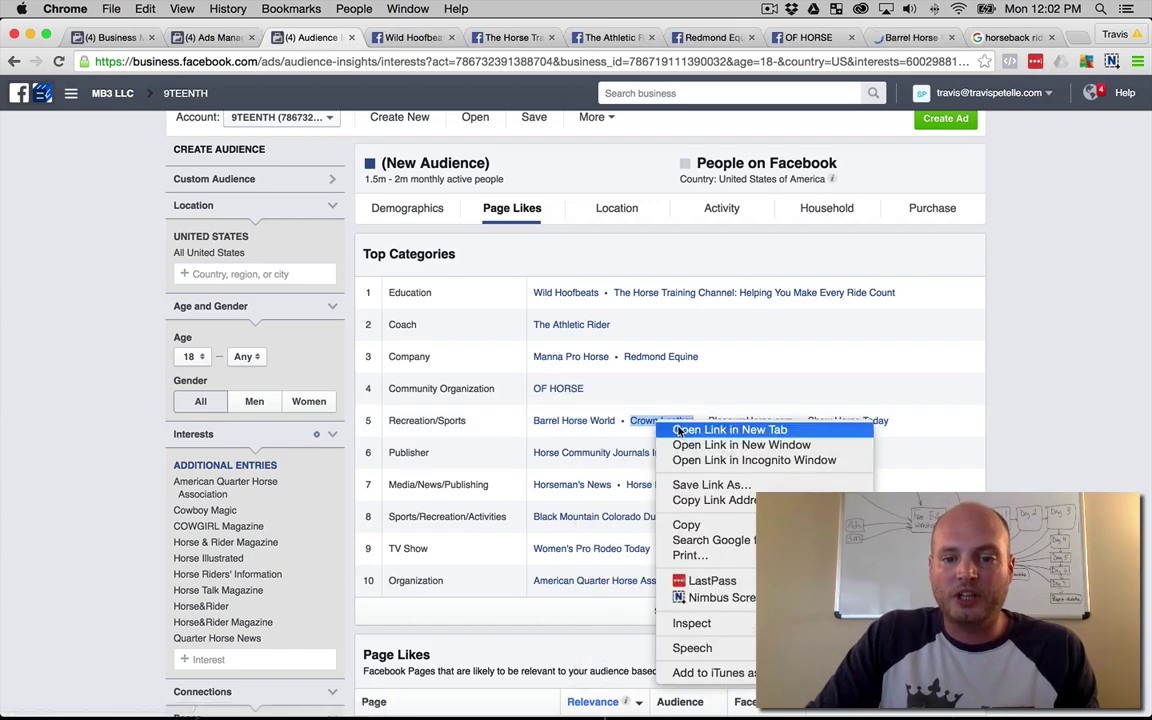
click(678, 430)
right_click(748, 421)
click(762, 431)
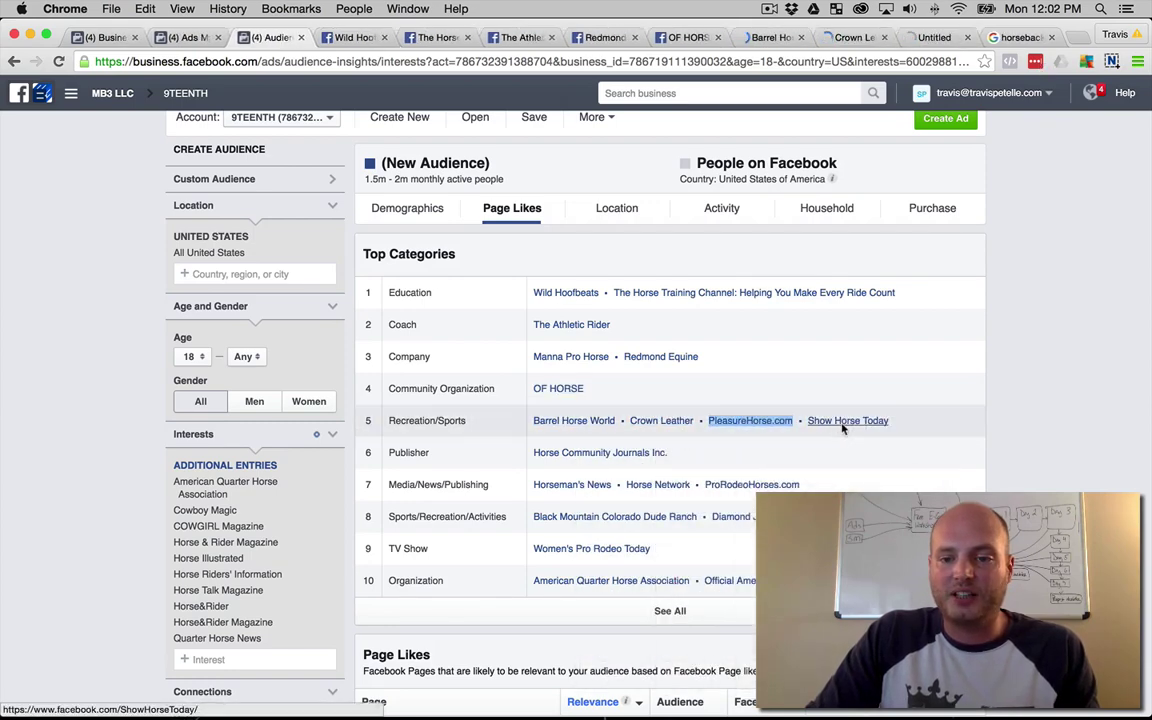
right_click(845, 422)
click(862, 432)
right_click(622, 452)
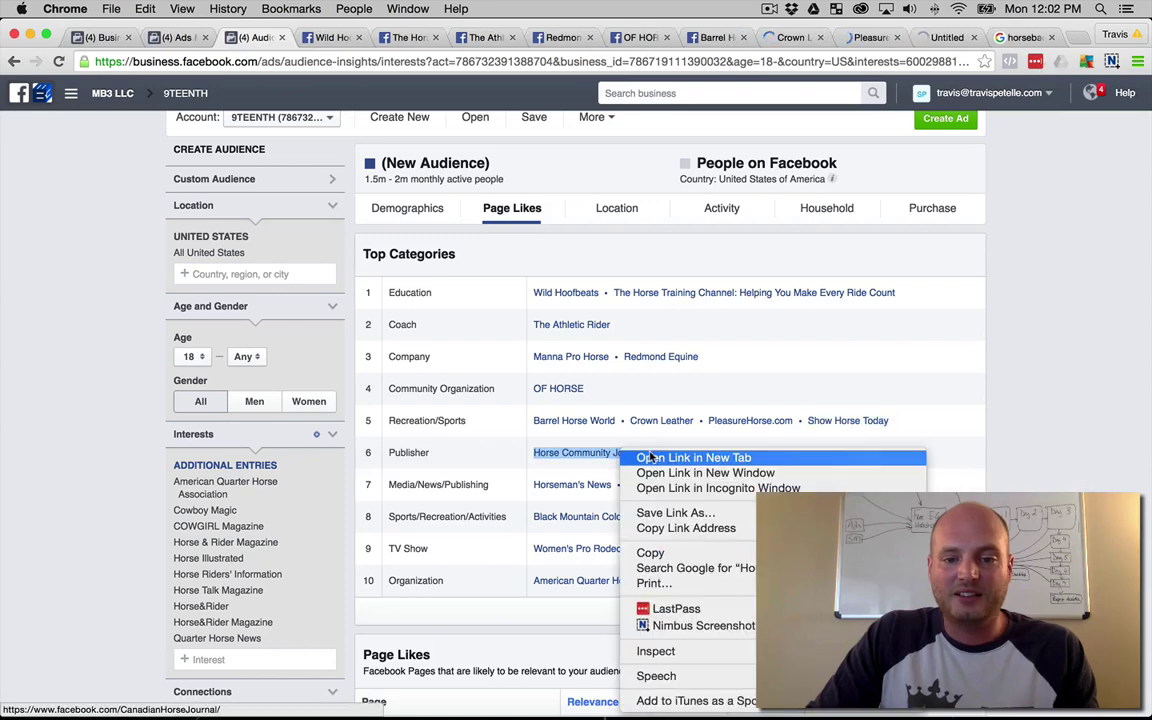
click(650, 457)
right_click(596, 485)
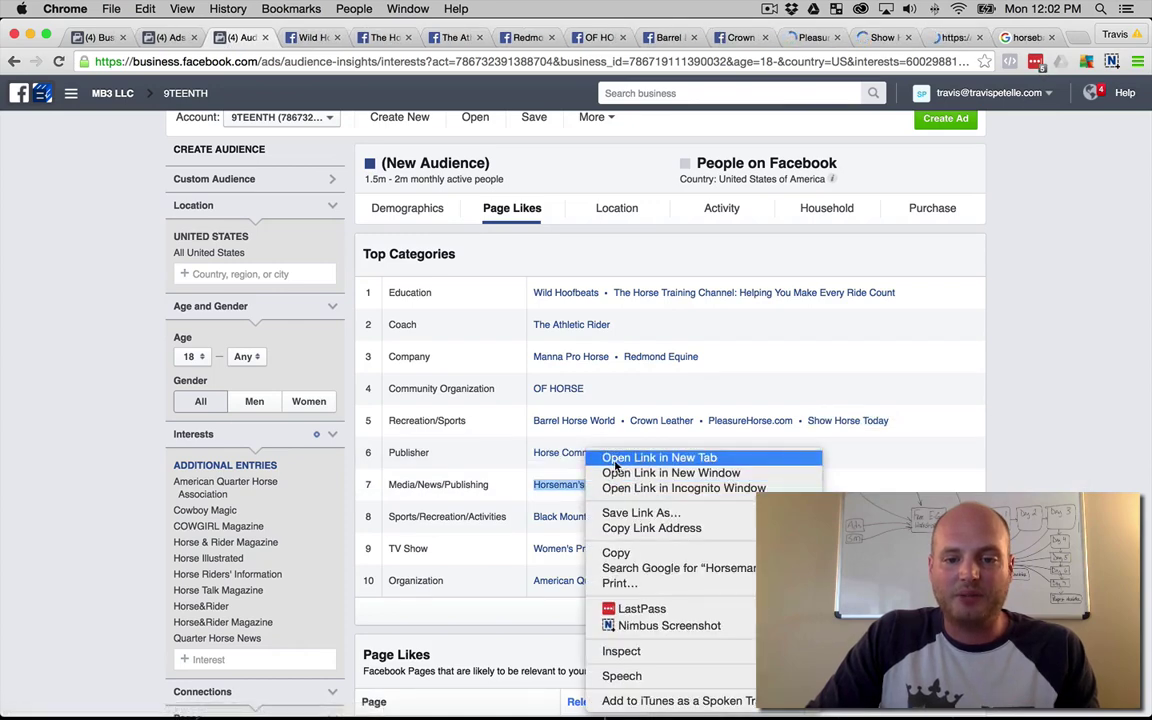
click(617, 462)
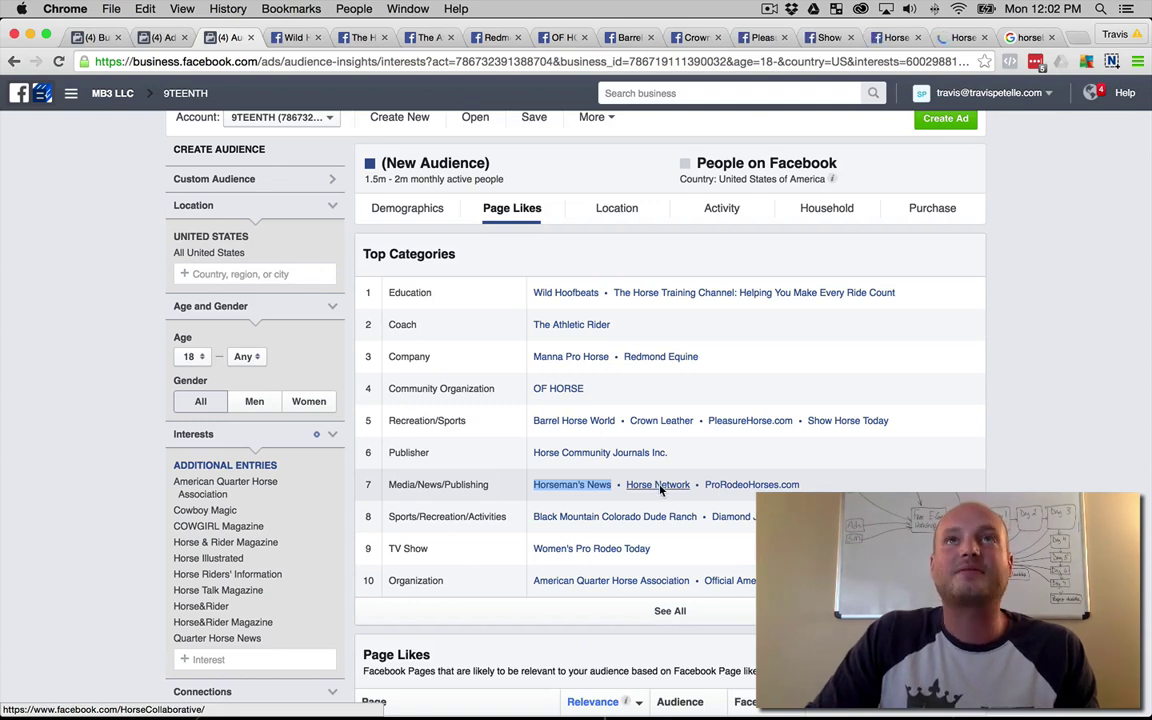
right_click(576, 521)
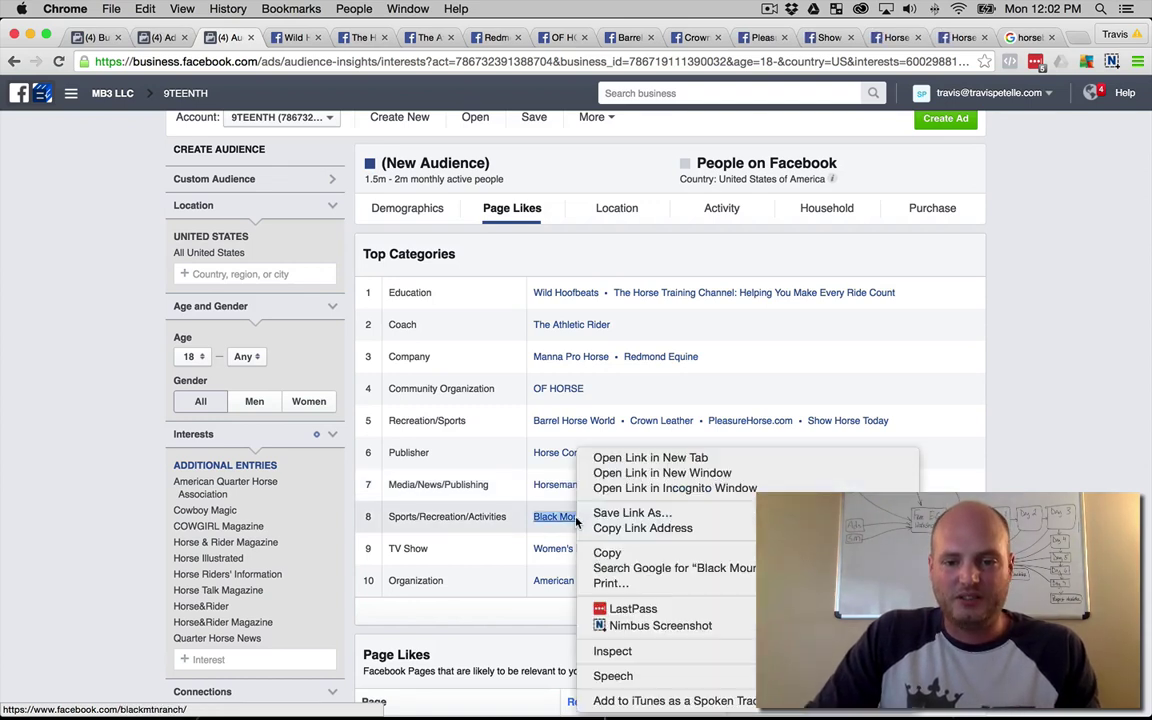
click(650, 456)
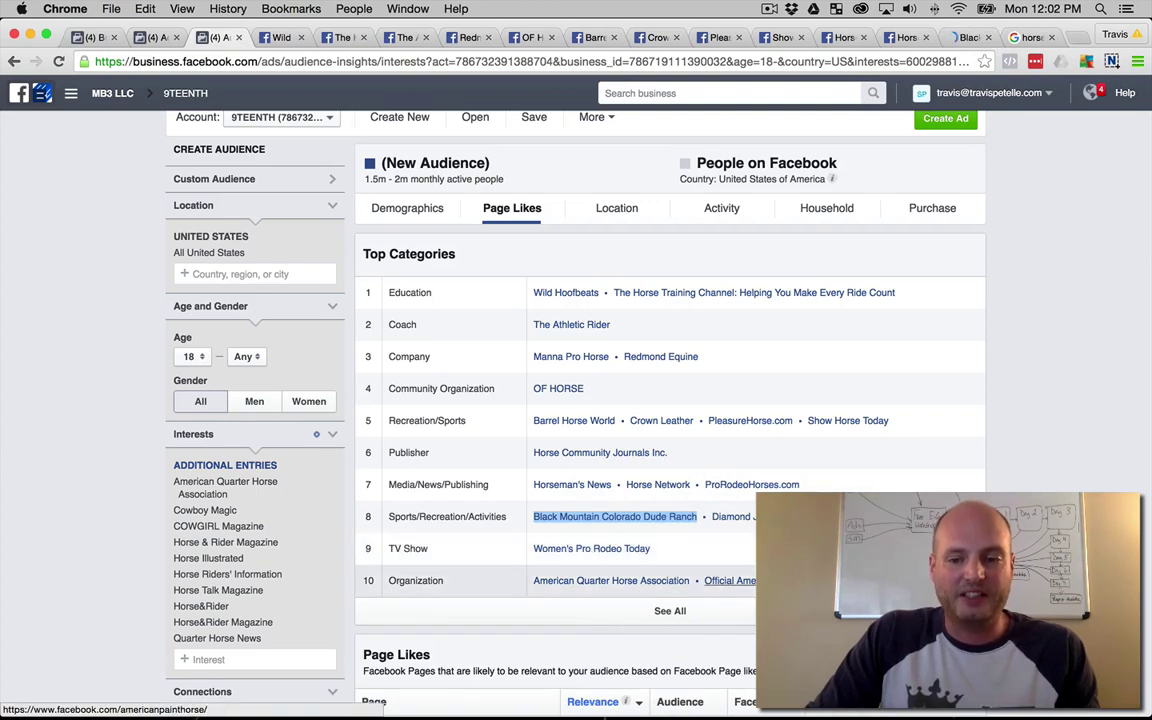
right_click(726, 581)
click(699, 456)
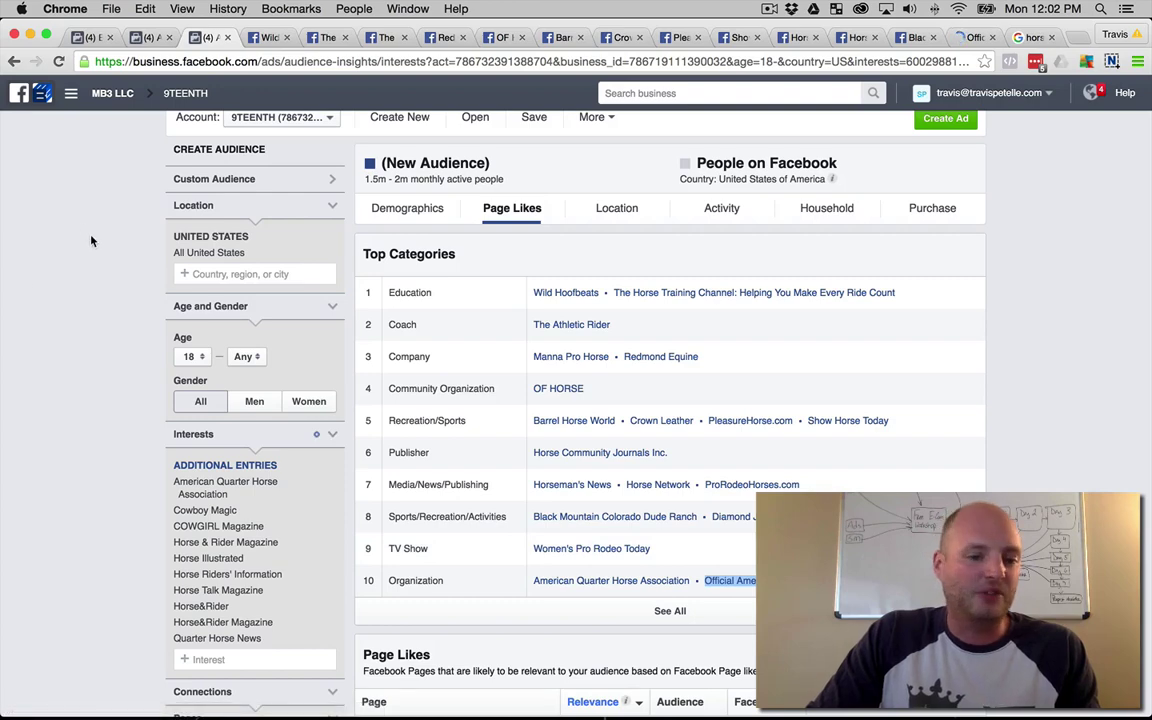
Step: Check the Wild Hoofbeats page, then search the Interests box for 'wild hoofbeats'
click(262, 37)
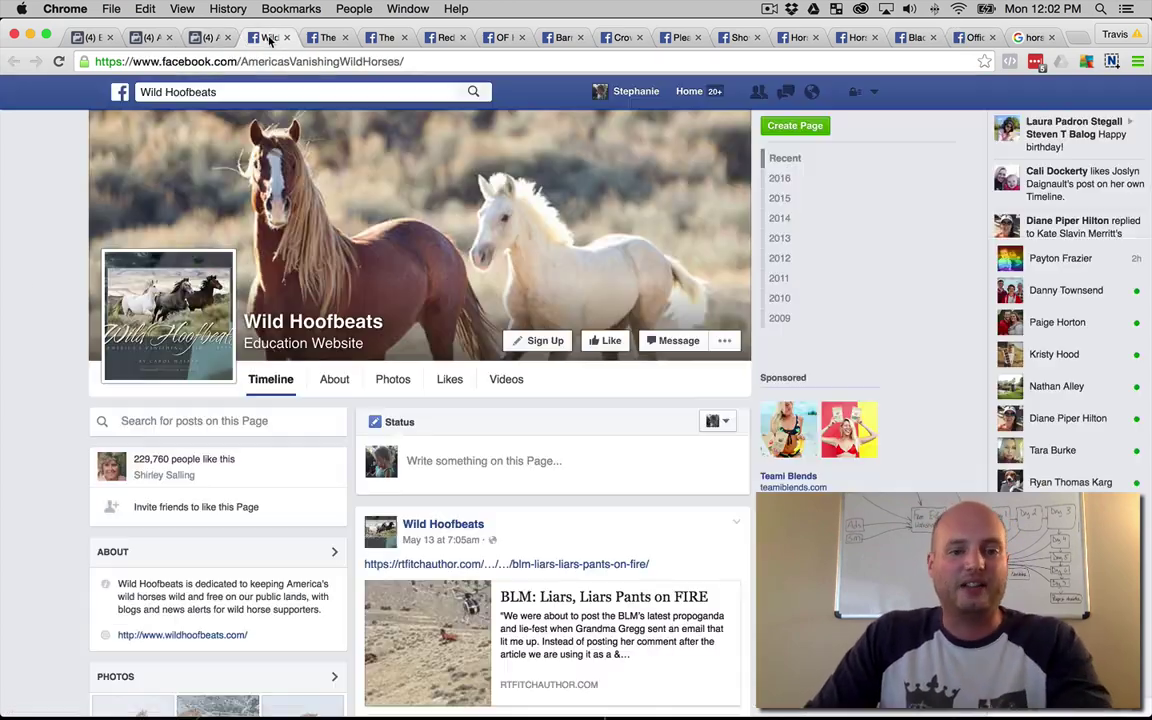
click(207, 37)
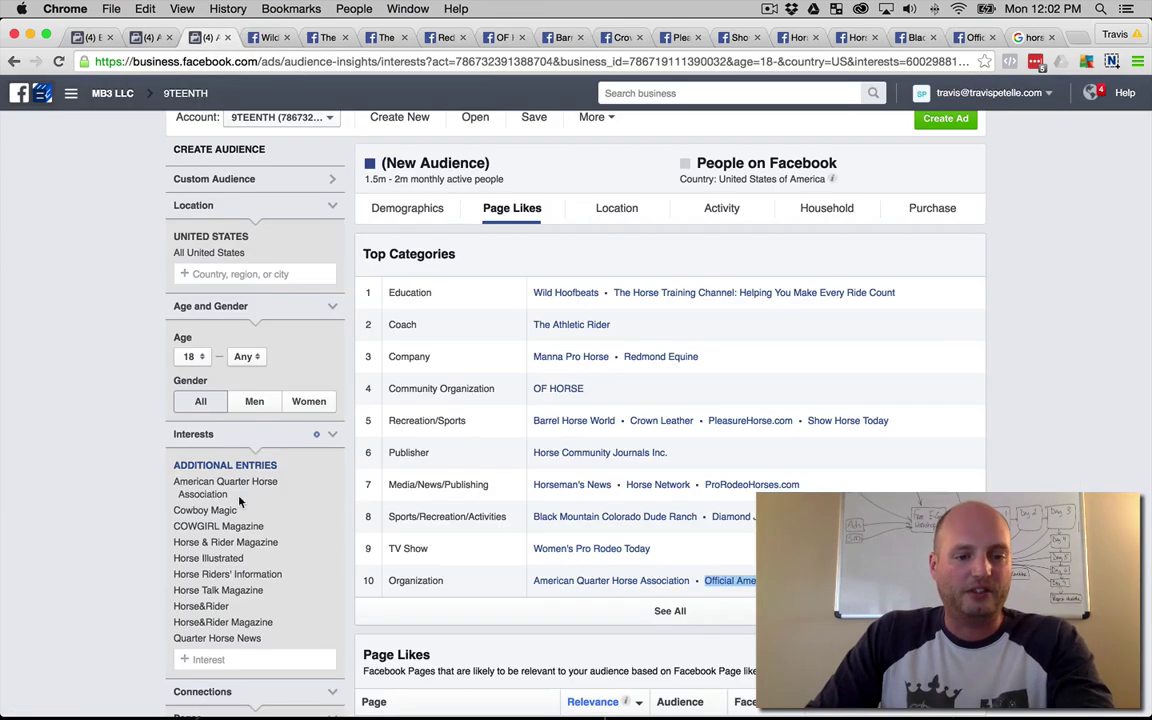
click(256, 665)
text(wild hoof)
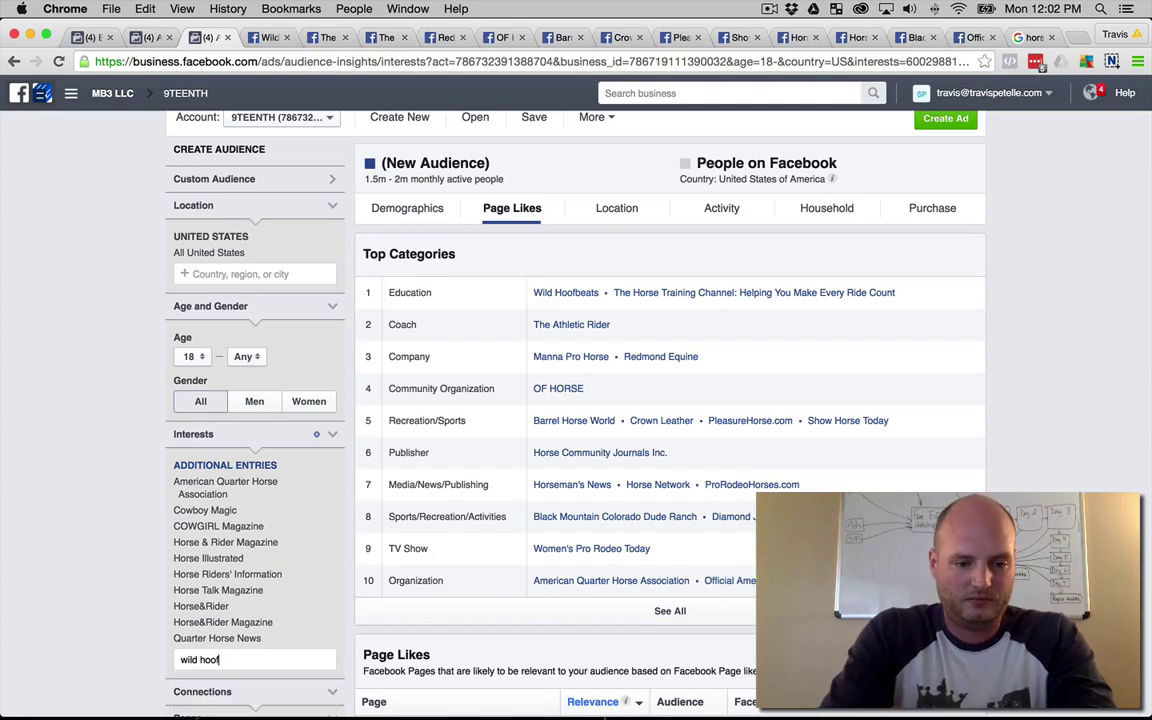
text(beats)
scroll(135, 585, down, 3)
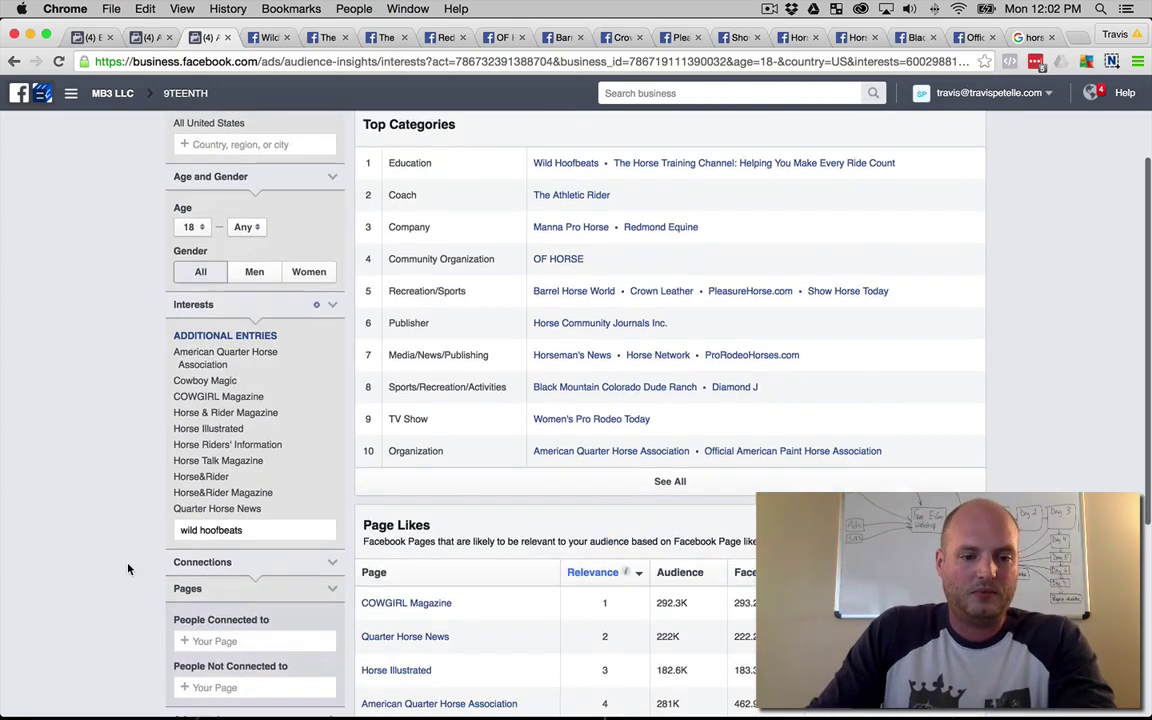
Step: Close the Wild Hoofbeats page and add The Horse Training Channel as an interest
click(268, 37)
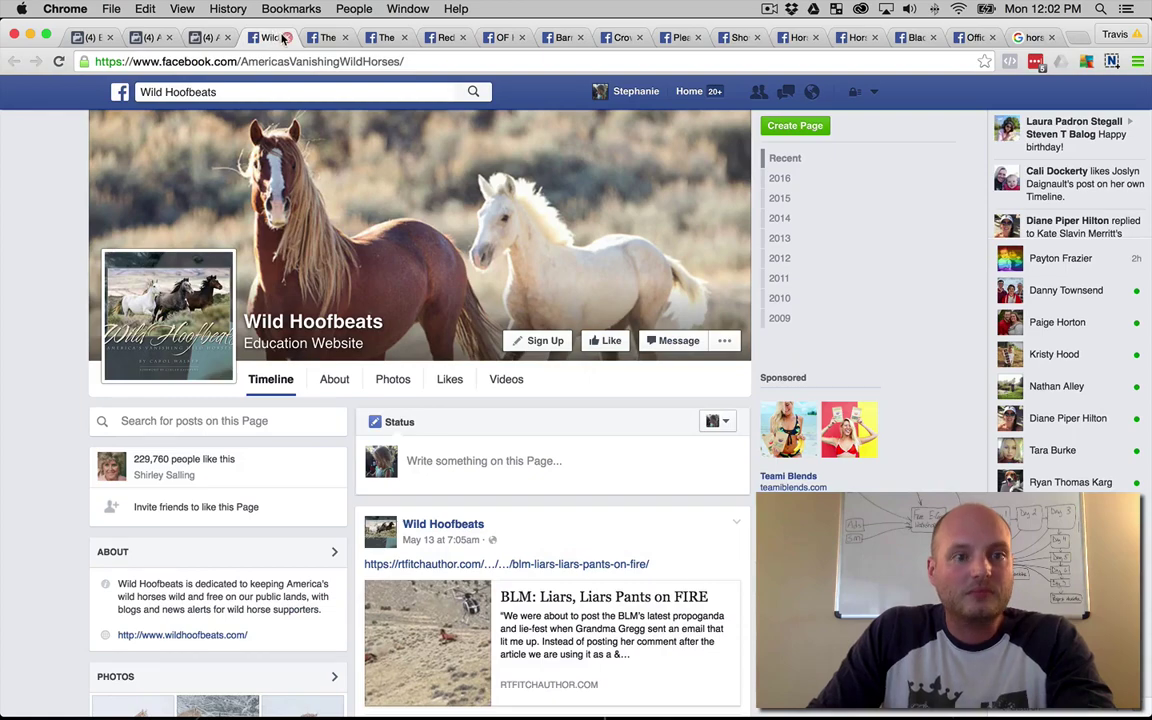
click(285, 37)
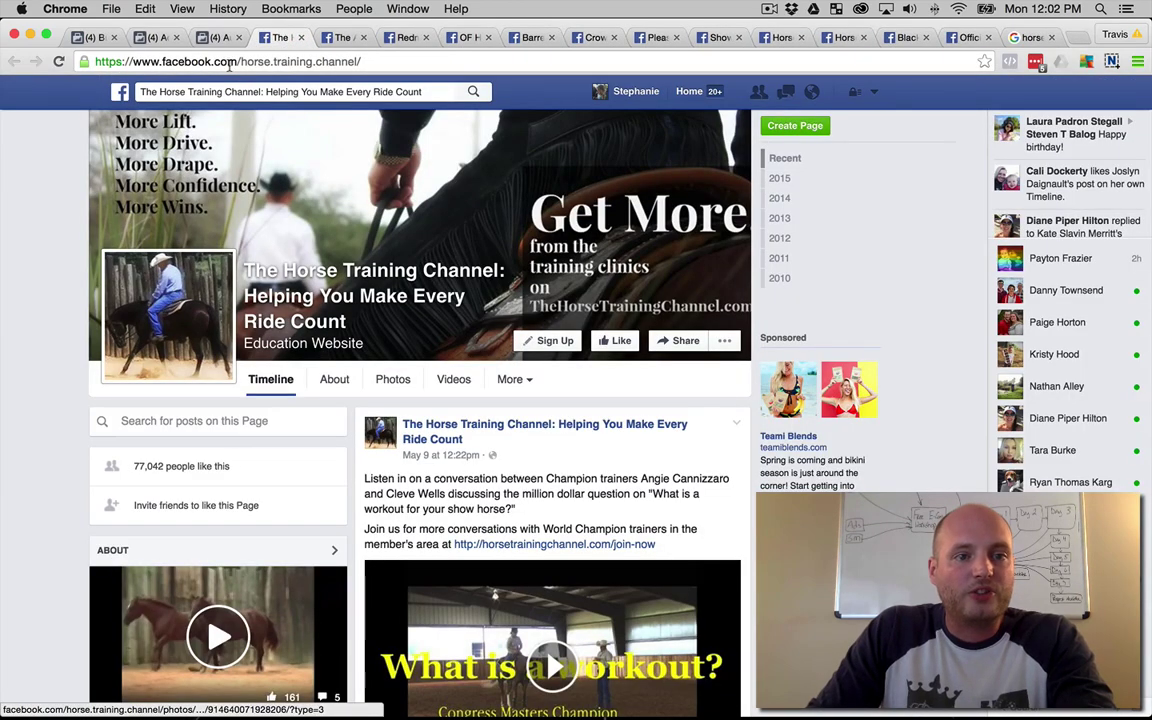
click(208, 40)
key(super+a)
key(BackSpace)
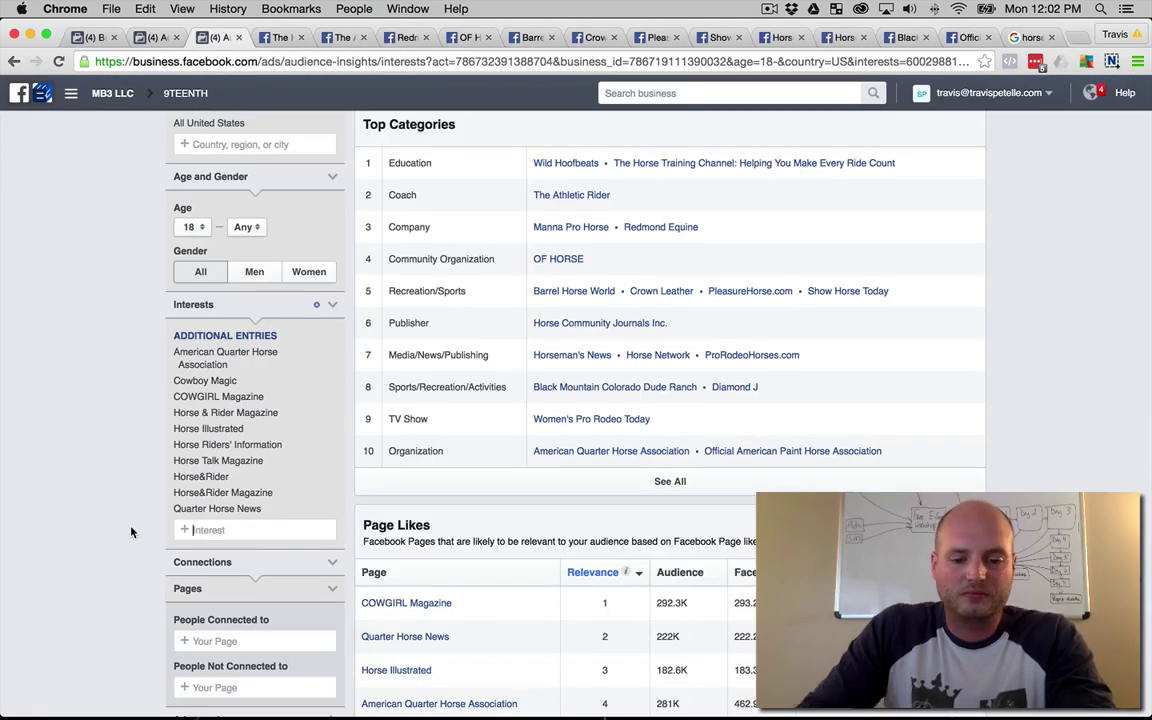
text(horse training channel)
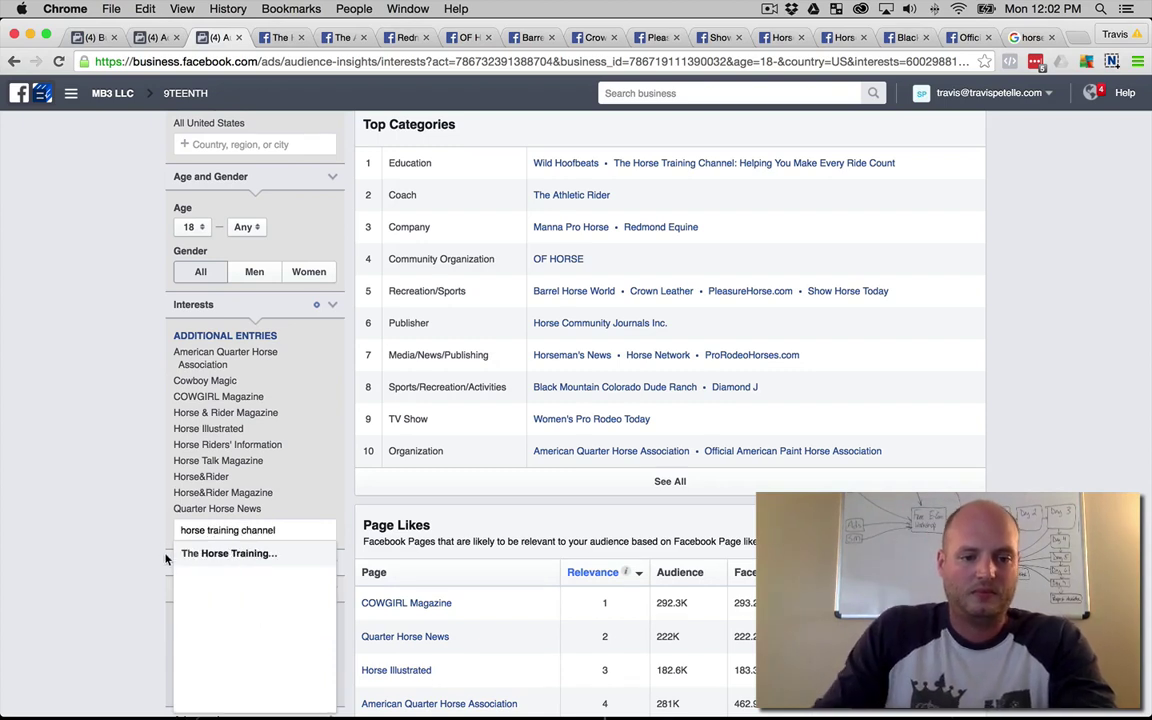
click(182, 554)
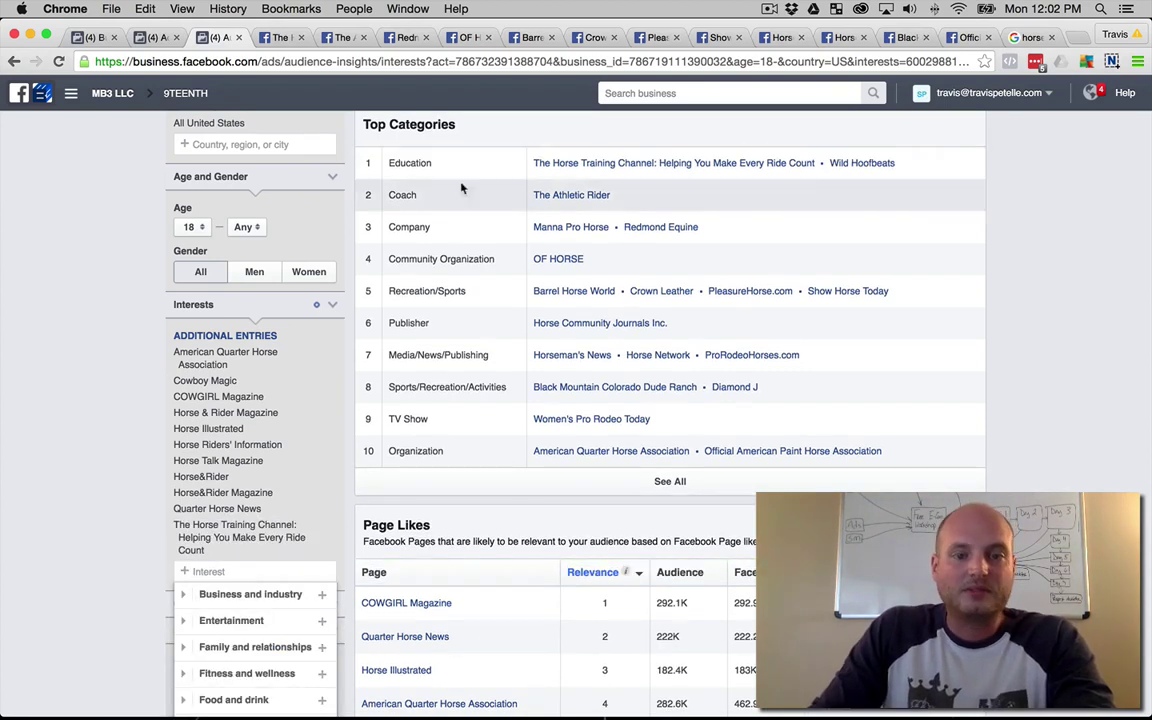
Step: Close The Horse Training Channel page and clear the unmatched 'the' and 'at' interest searches
click(283, 38)
click(301, 37)
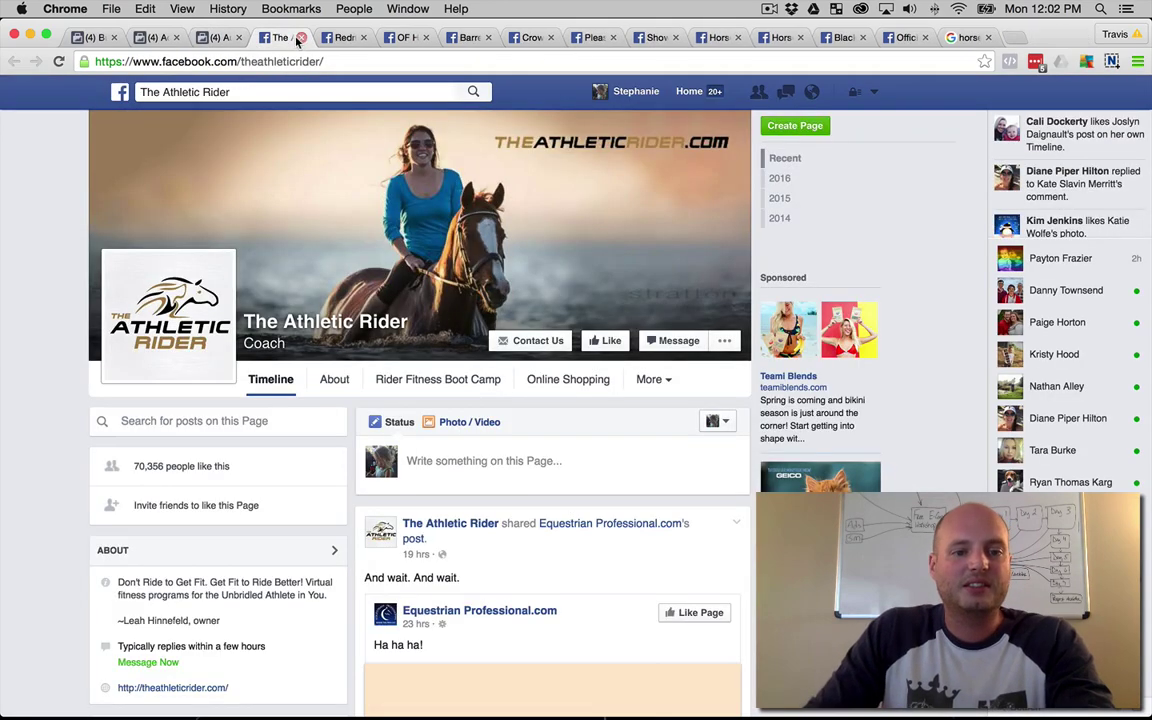
click(220, 37)
click(205, 571)
text(the athletic rider)
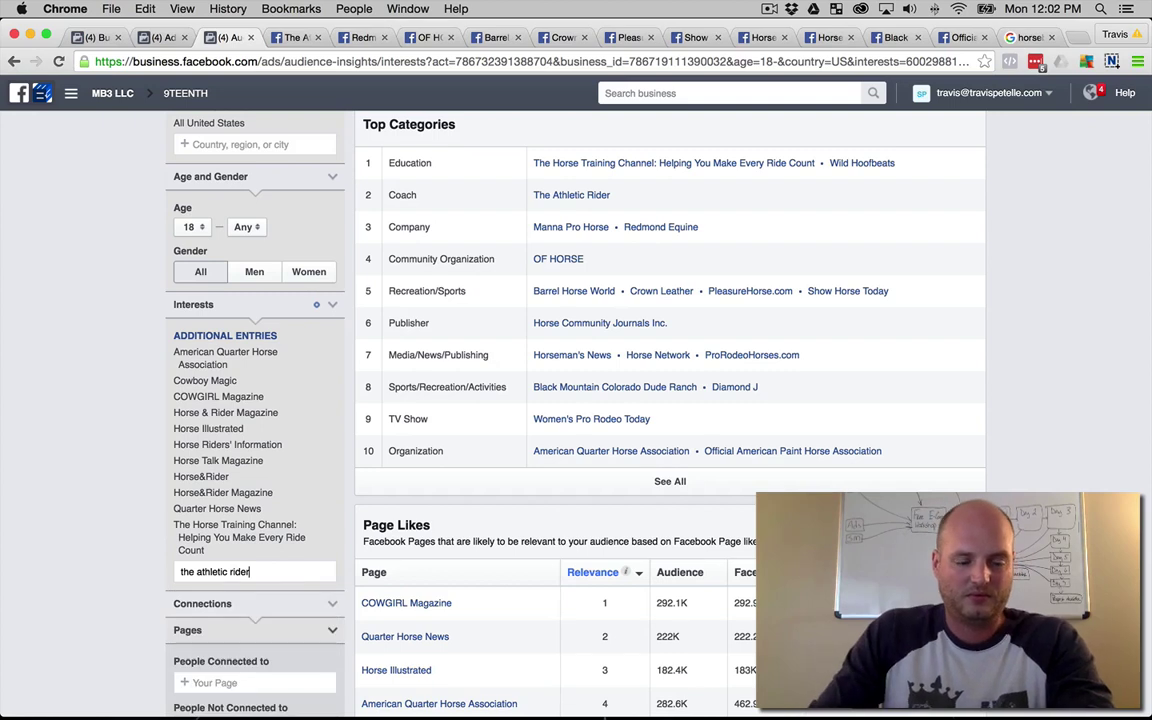
click(169, 579)
click(210, 575)
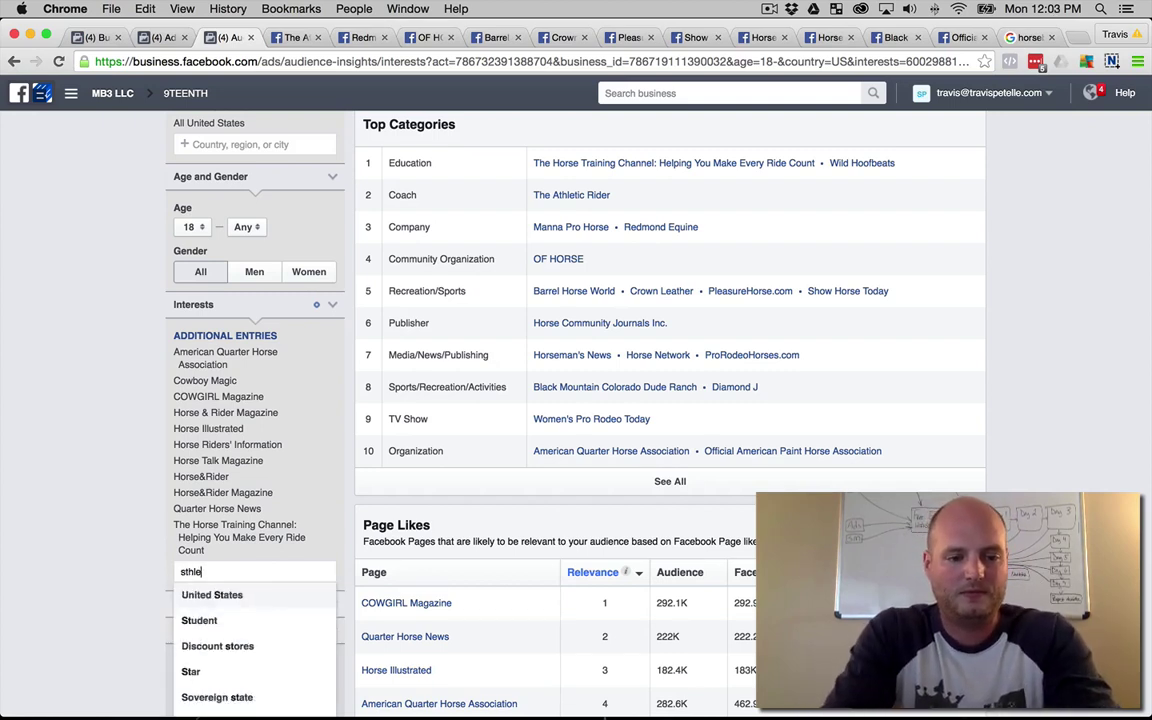
text(atic rider)
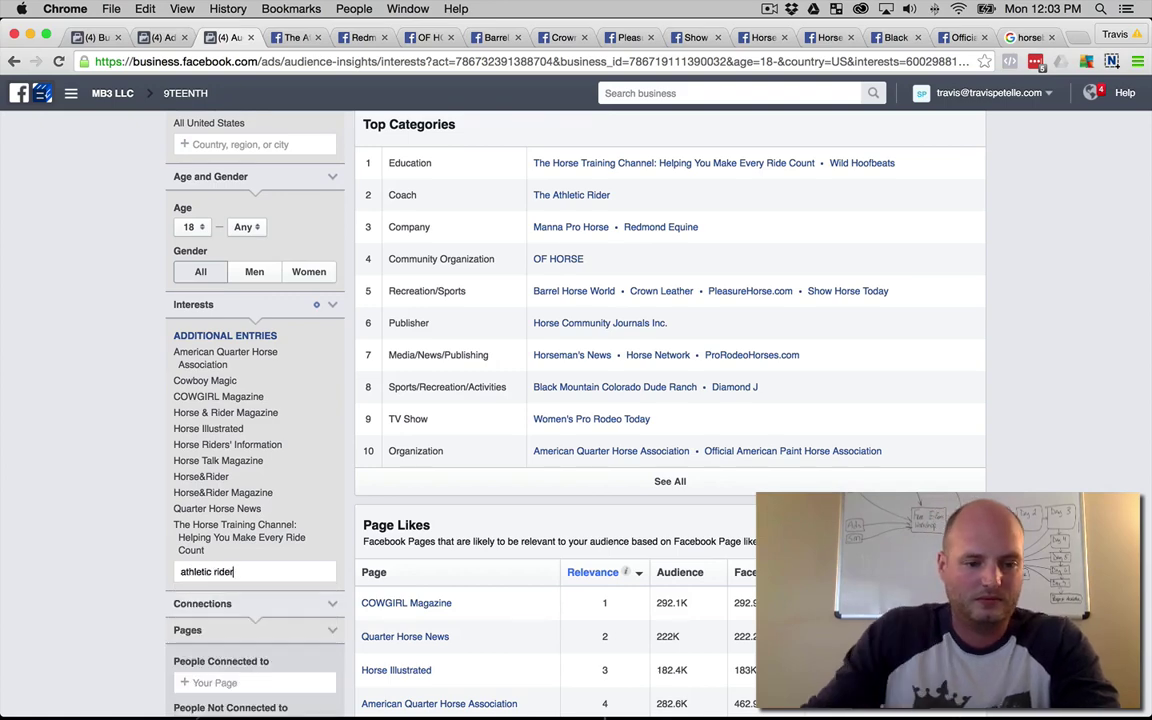
key(ctrl+a)
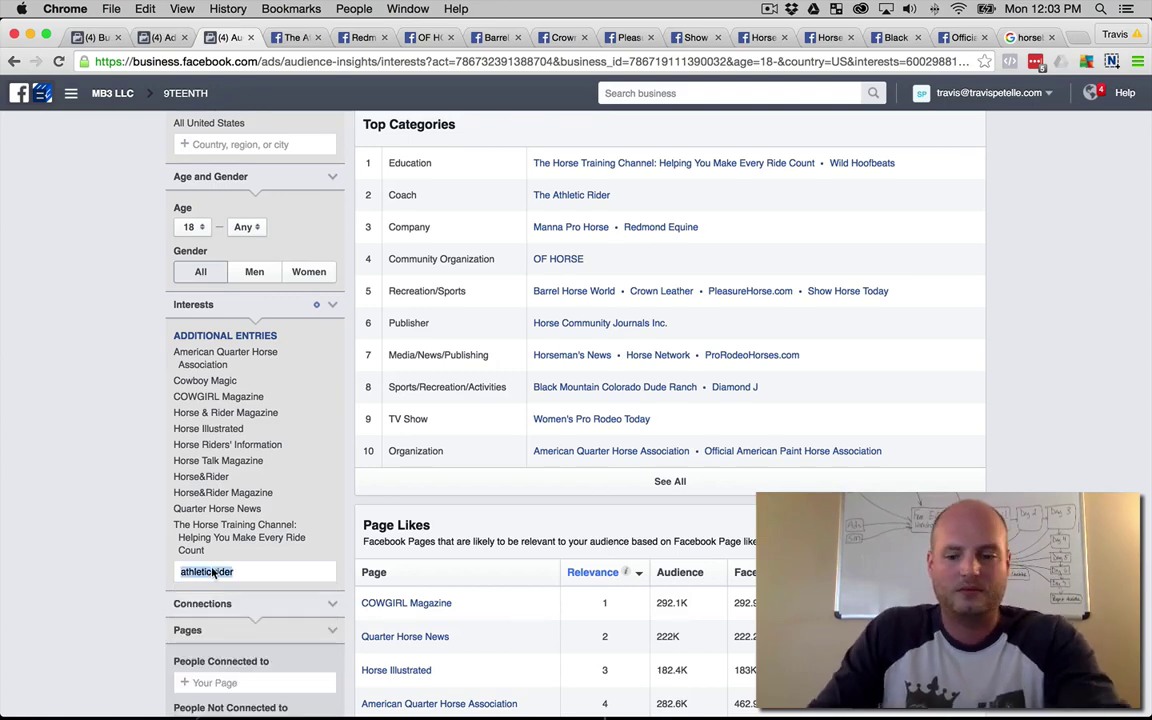
key(BackSpace)
Step: Close The Athletic Rider page, then search 'redmond equine' and clear the unmatched search
click(303, 37)
click(318, 37)
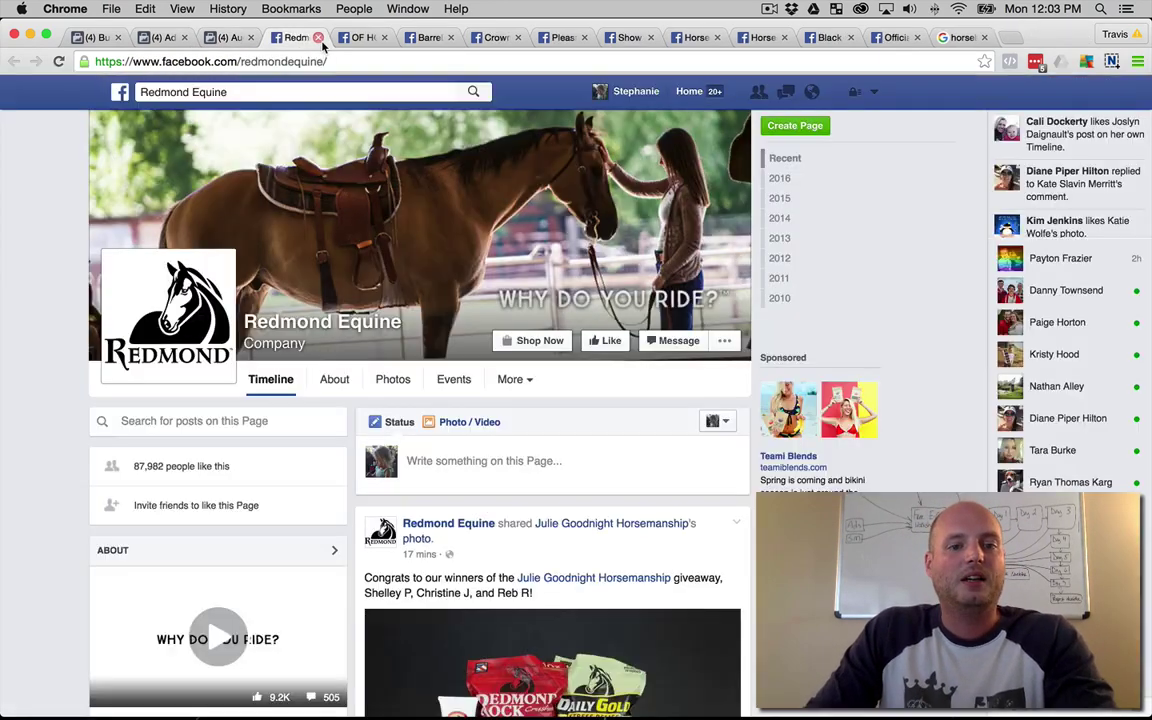
click(229, 38)
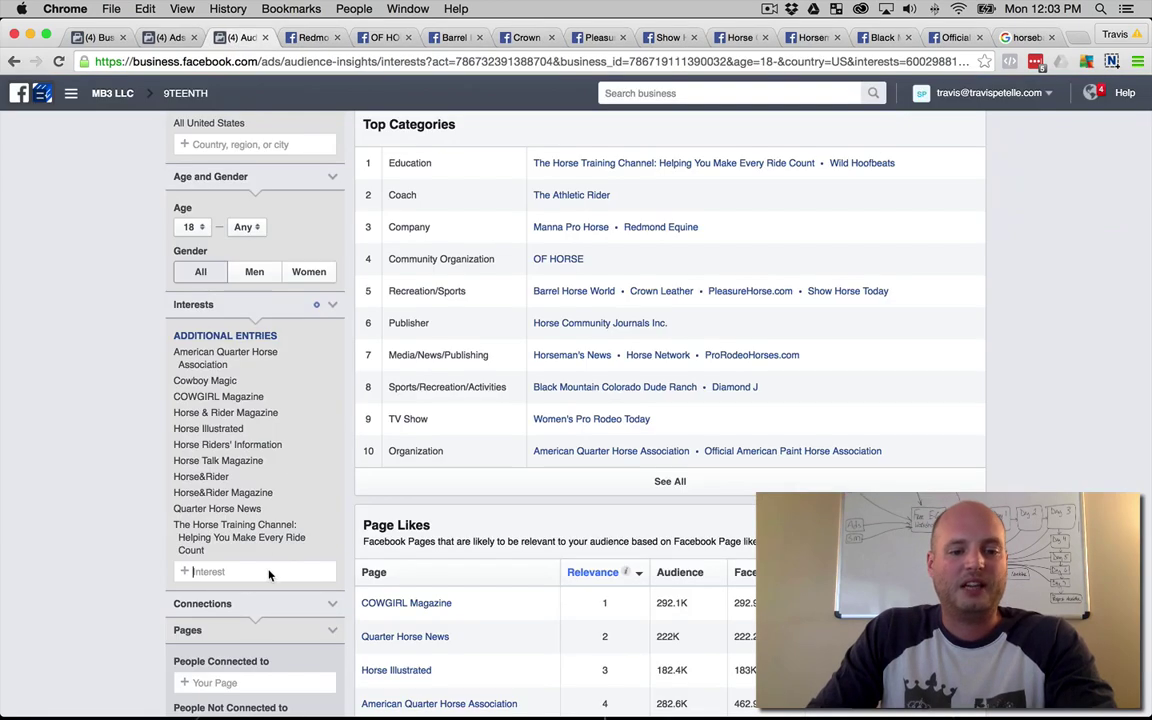
text(redmond e)
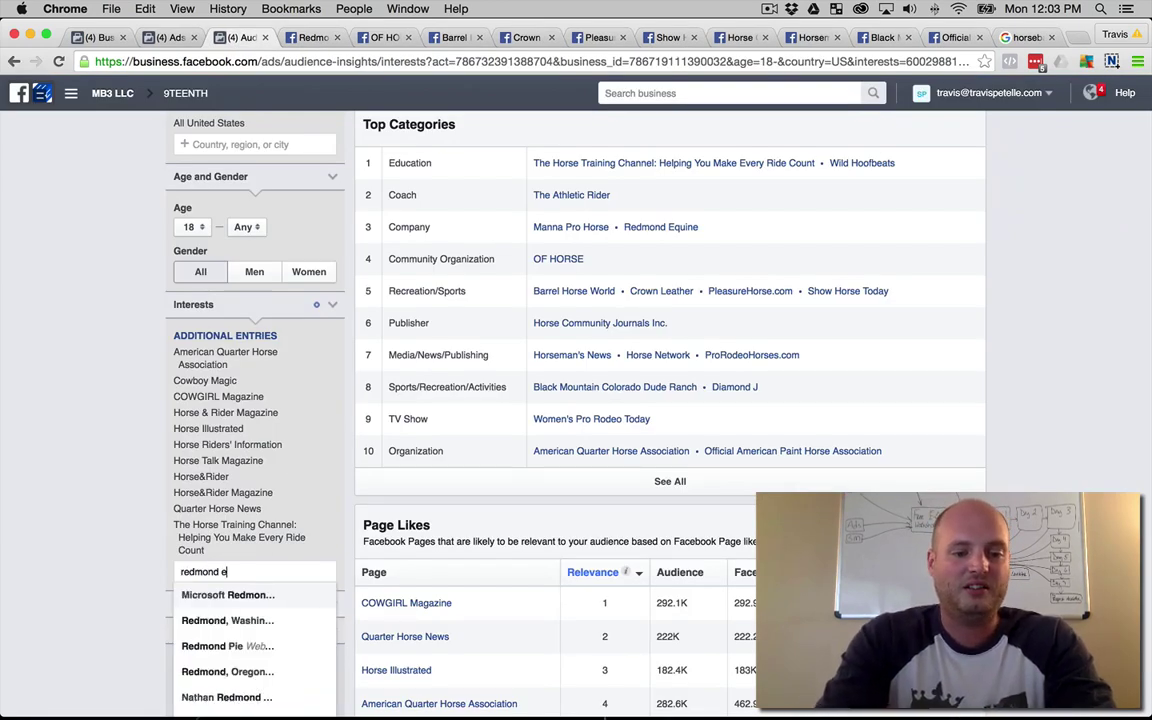
text(qui)
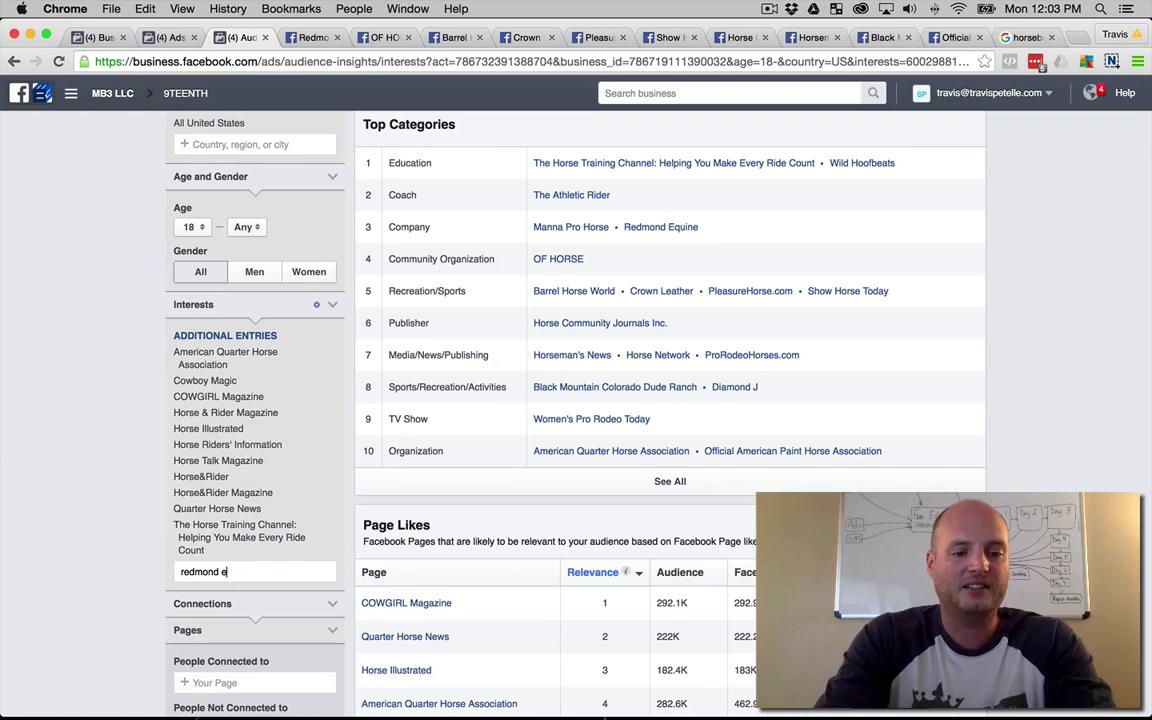
key(BackSpace)
key(BackSpace)
text(equine)
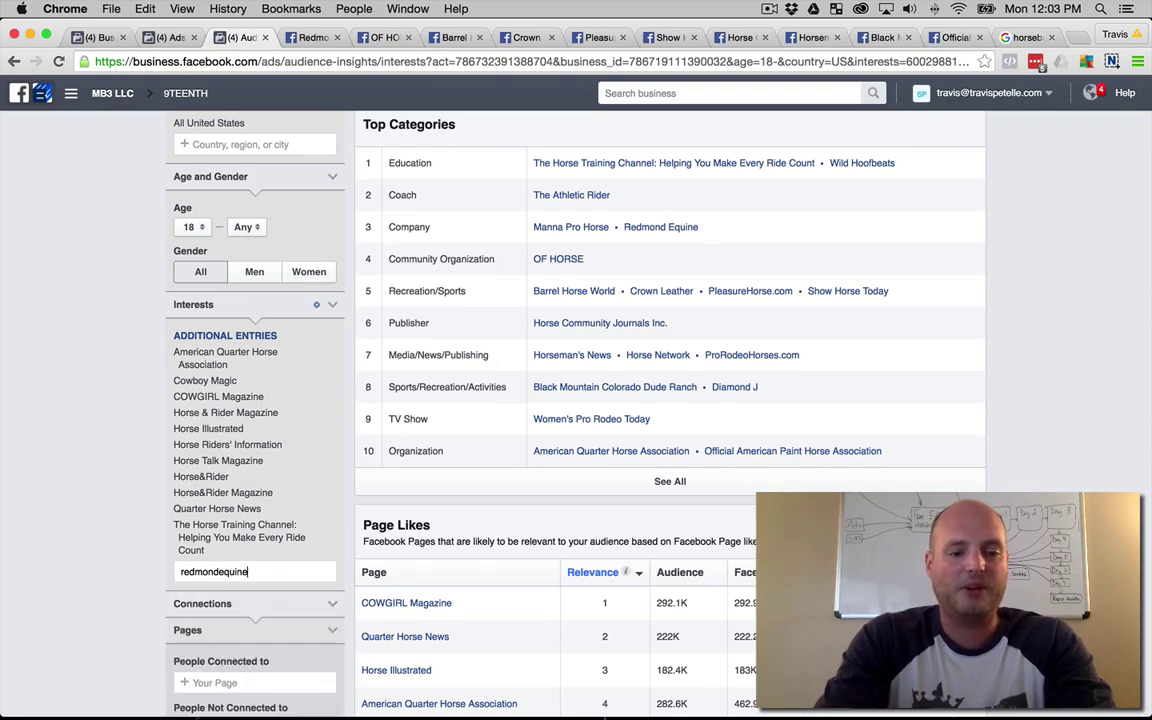
key(super+a)
key(BackSpace)
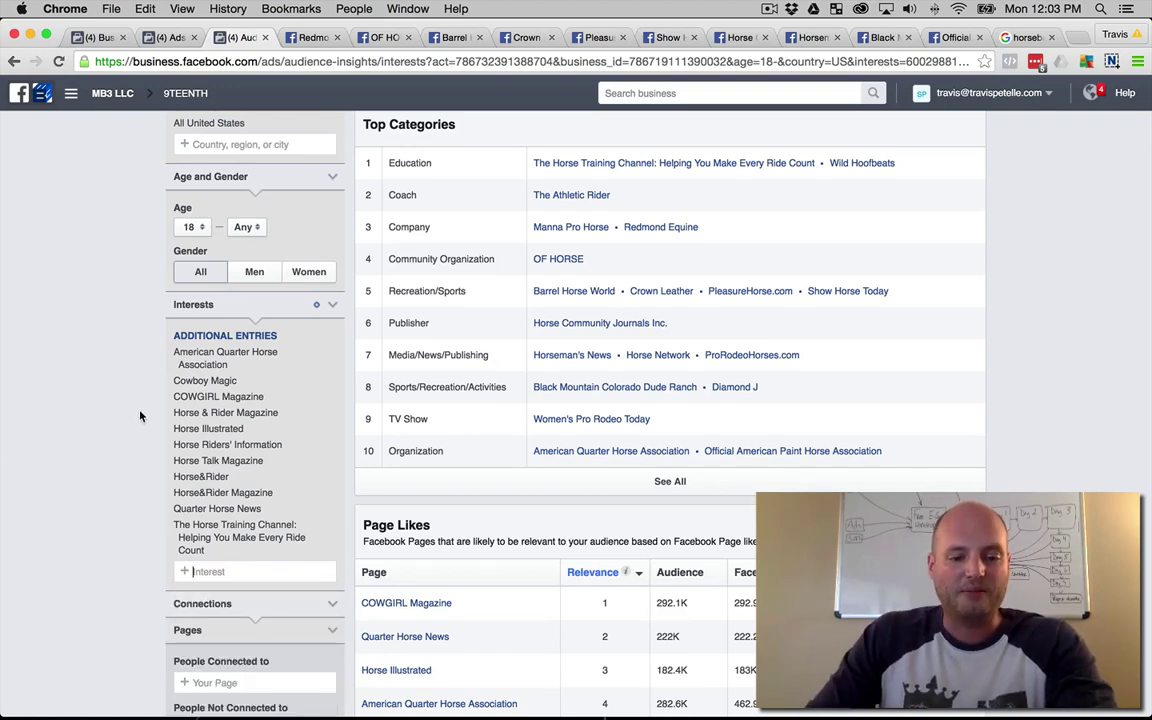
Step: Check and close the Redmond Equine page
scroll(140, 416, down, 5)
scroll(82, 290, up, 1)
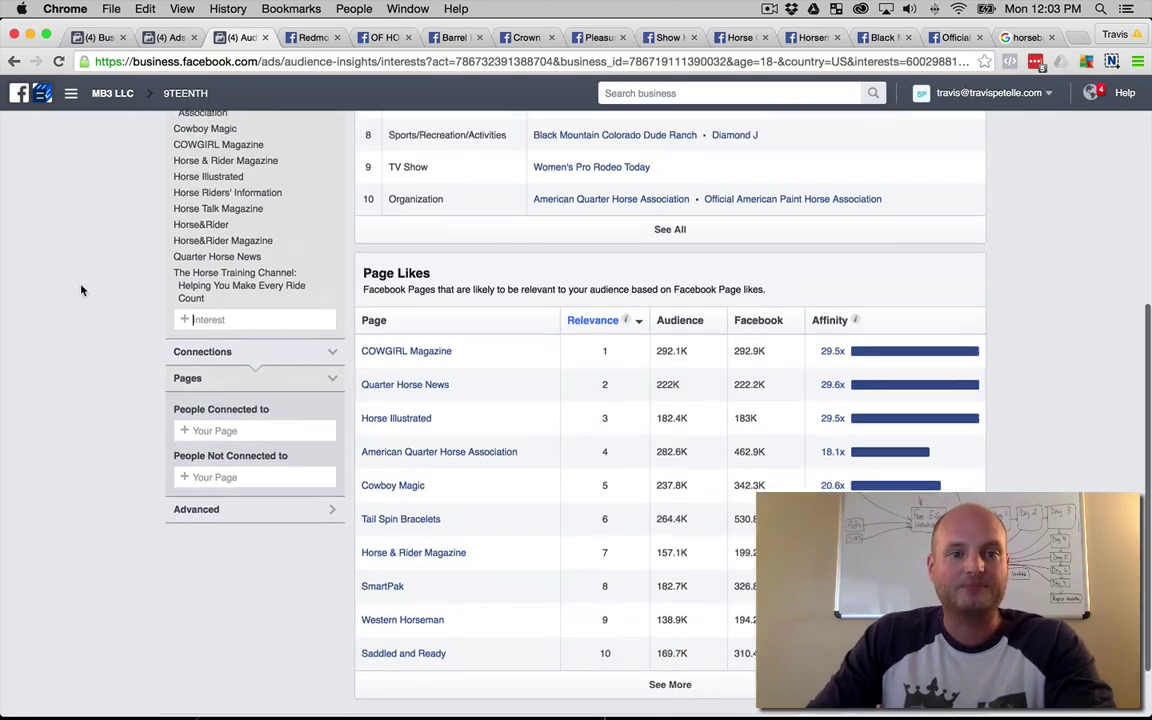
scroll(82, 290, up, 3)
click(305, 37)
key(super+w)
Step: Search interests for 'OF HORSE', then close the OF HORSE and Barrel Horse World pages
click(240, 37)
text(of horse)
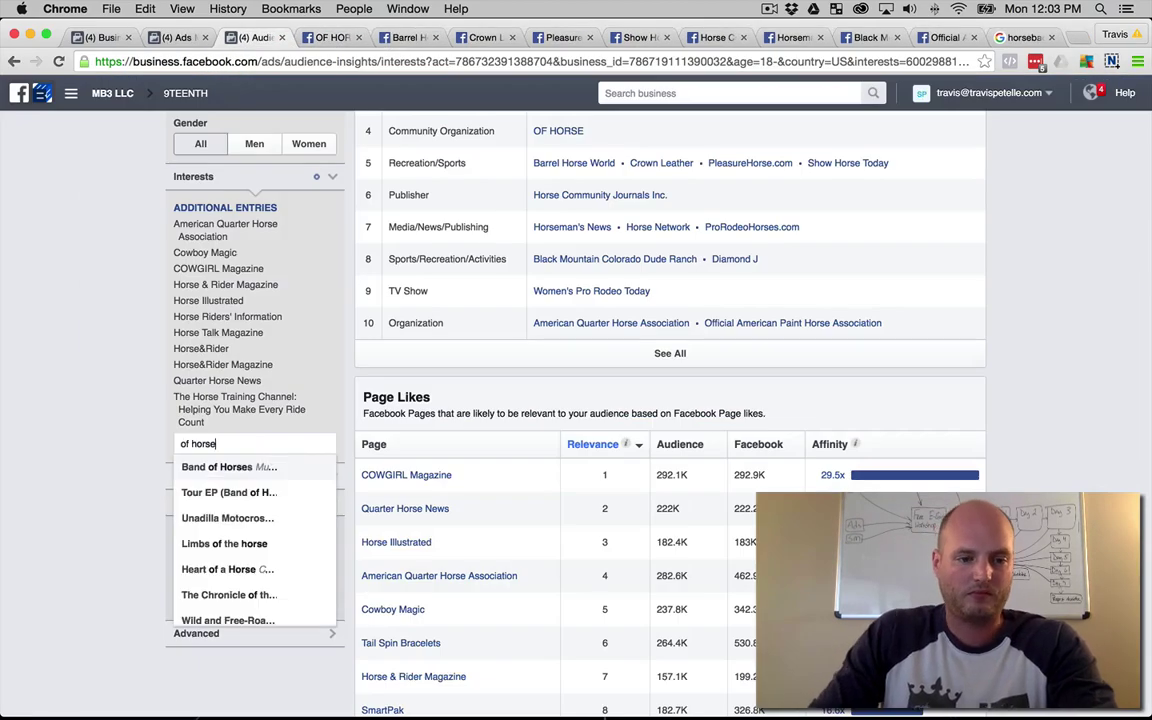
key(super+a)
text(OF HORSE)
scroll(249, 445, down, 3)
click(357, 40)
key(super+w)
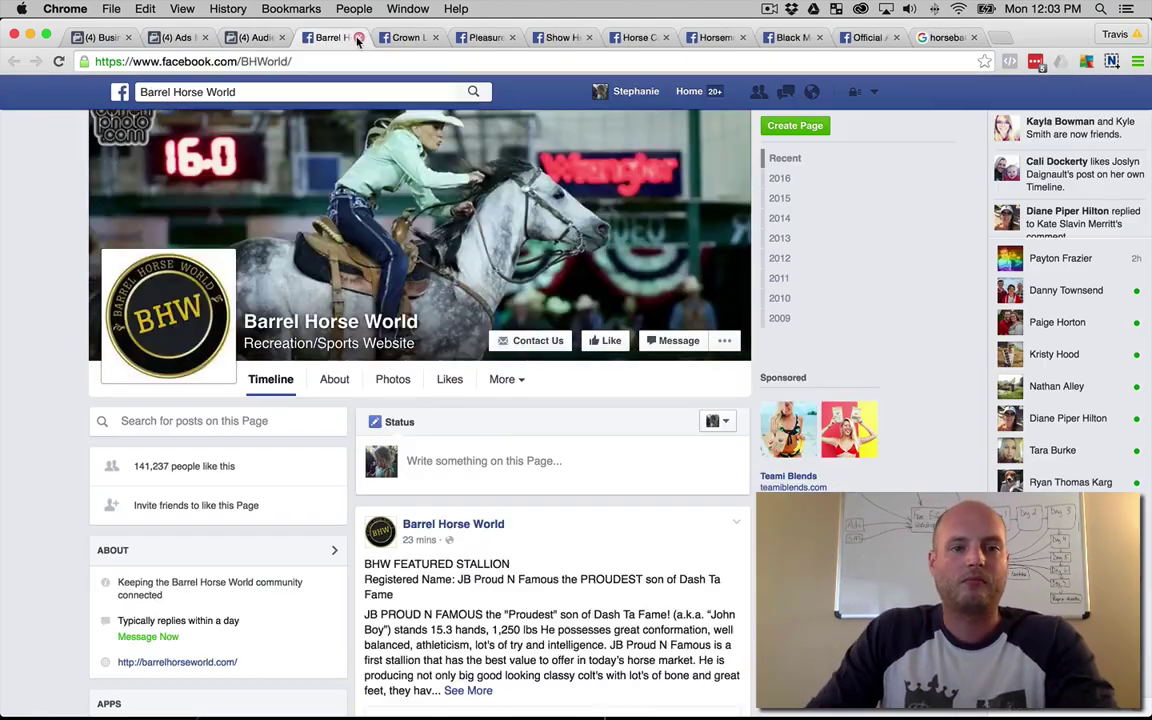
click(357, 37)
click(296, 39)
Step: Add Crown Leather as an interest and close the Crown Leather page
text(crown leather)
click(236, 335)
click(380, 37)
key(super+w)
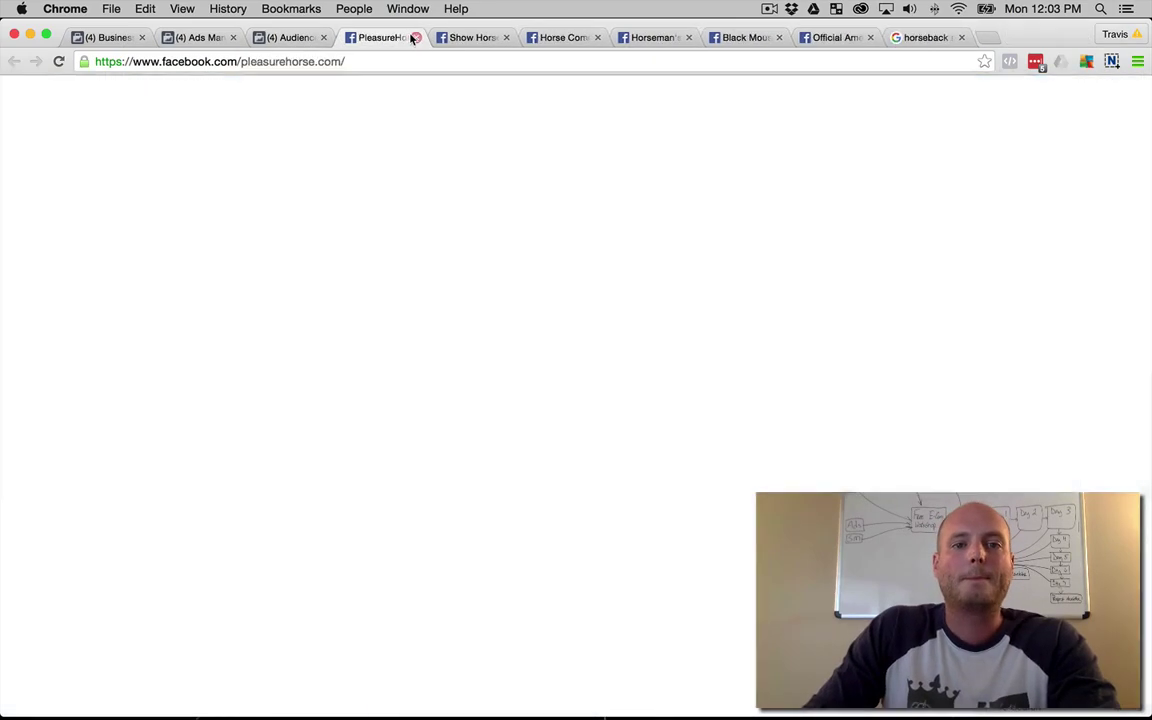
click(290, 37)
scroll(82, 300, down, 2)
Step: Search interests for 'pleasure horse', check the PleasureHorse.com page, and clear the search
click(206, 437)
text(pleasure)
click(385, 37)
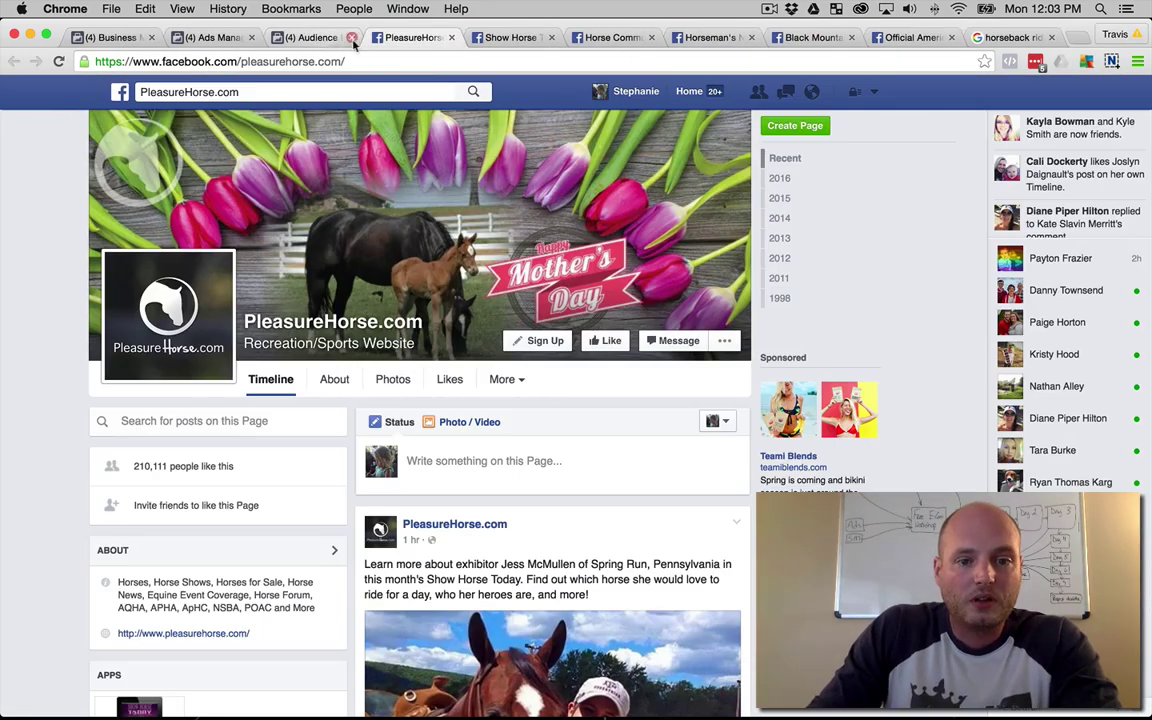
click(340, 40)
key(super+a)
text(pleasure horse)
key(super+a)
key(BackSpace)
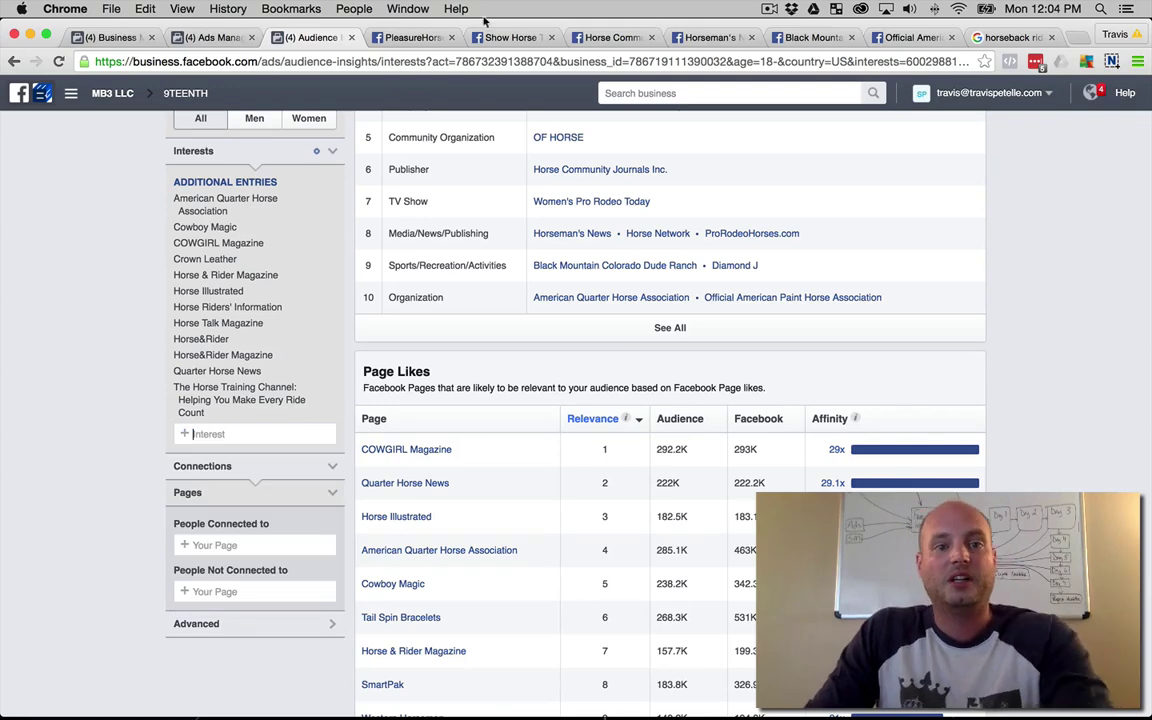
click(382, 37)
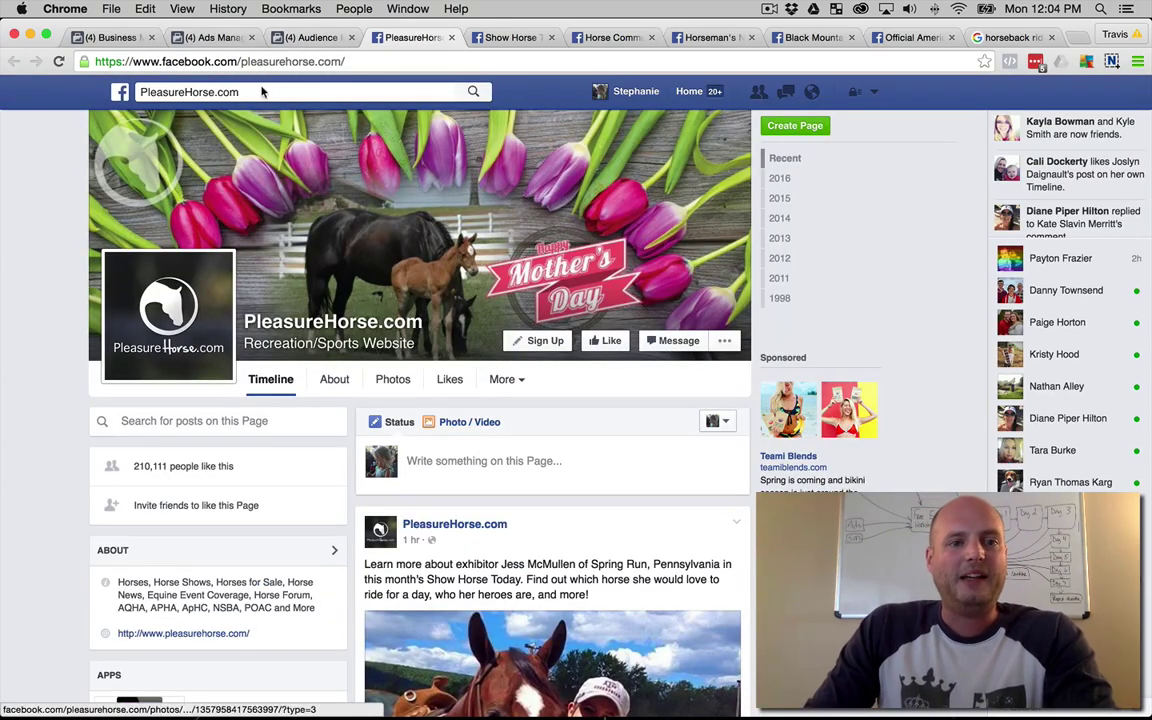
click(308, 37)
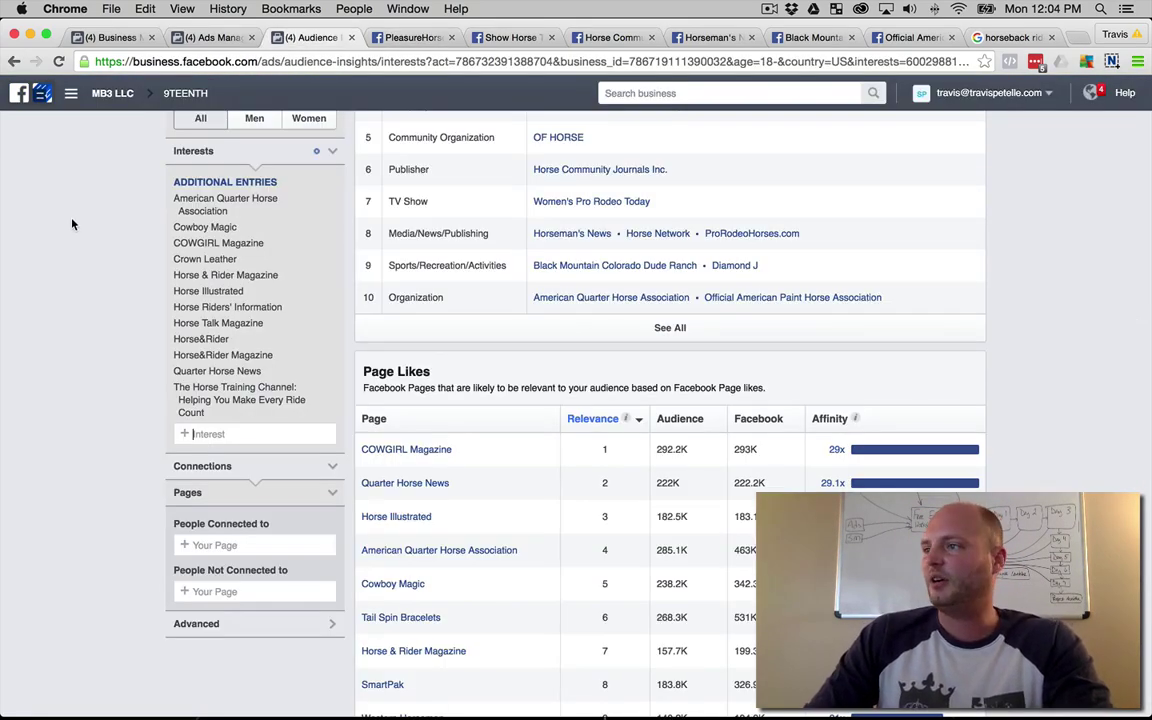
scroll(72, 224, up, 5)
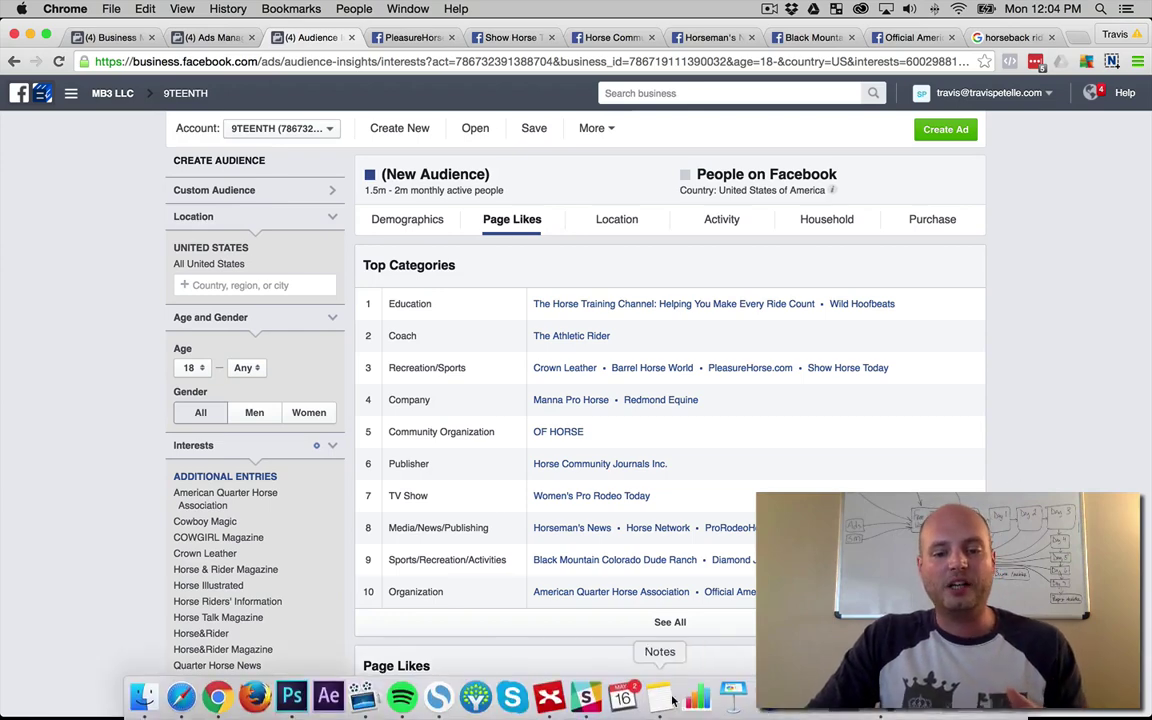
Step: Bring up the research notes and scroll to the end of the General note
click(672, 700)
scroll(415, 268, down, 2)
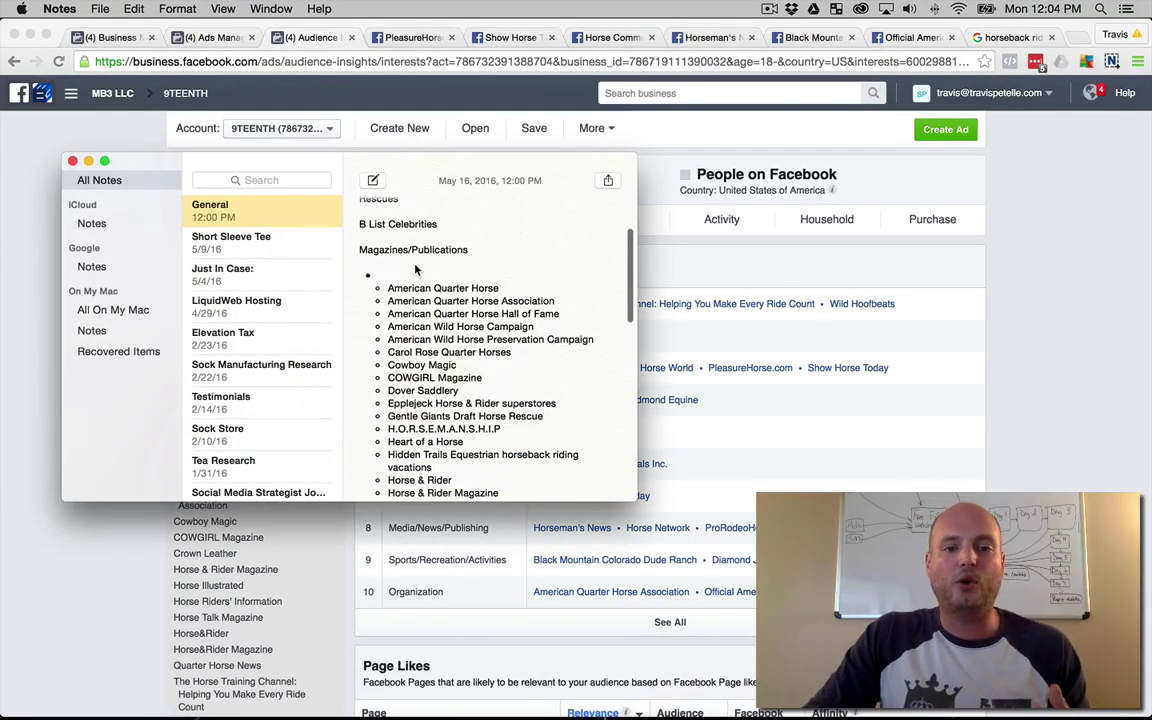
scroll(420, 274, down, 5)
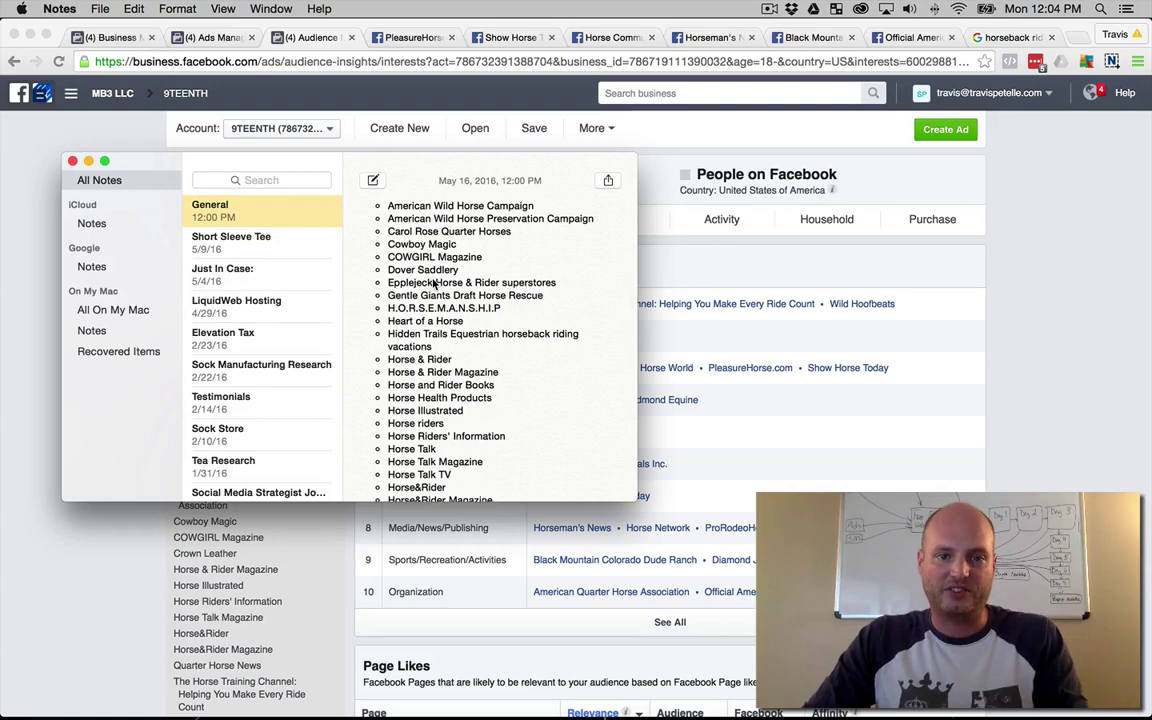
scroll(432, 284, up, 5)
scroll(431, 278, down, 3)
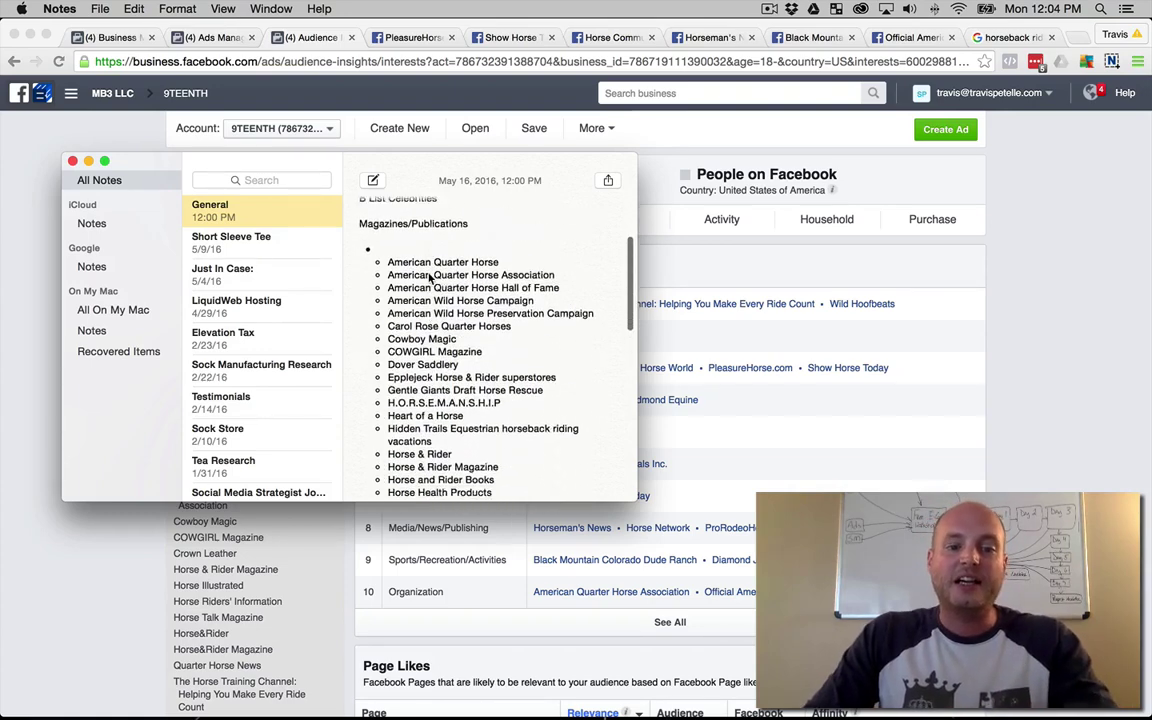
scroll(432, 280, down, 15)
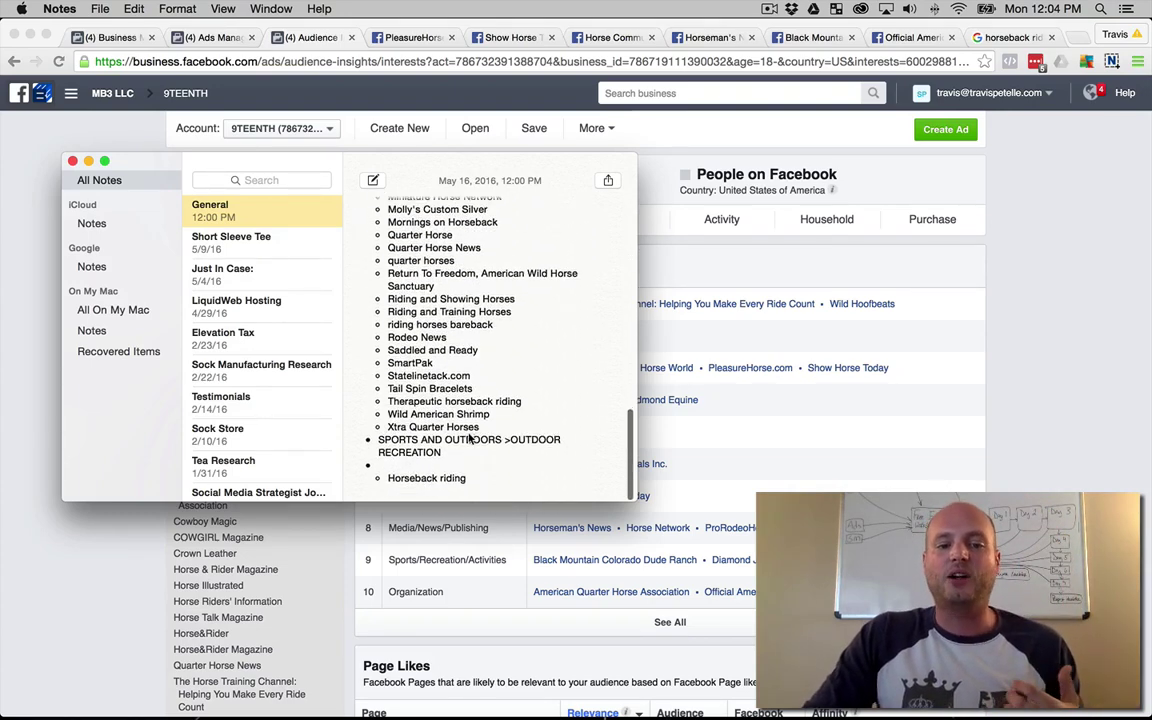
scroll(436, 439, down, 2)
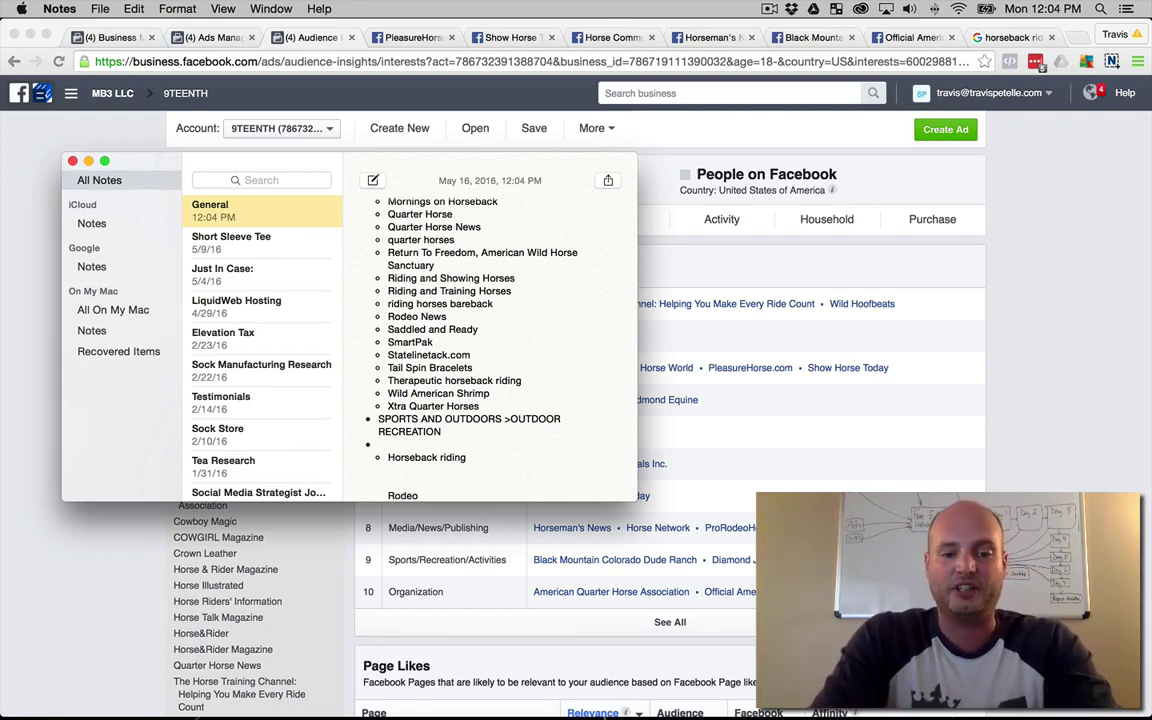
Step: Add Farming and Country Living on new lines below Rodeo, then return to Audience Insights
key(Return)
text(Farming)
key(Return)
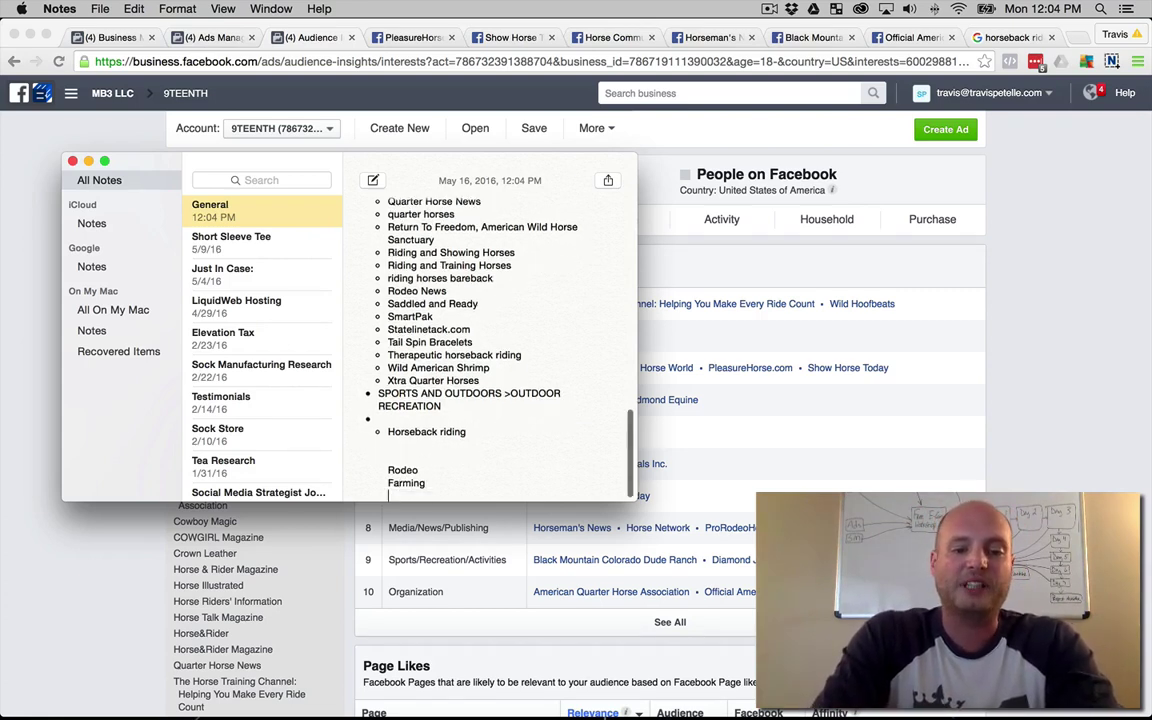
text(Country Liv)
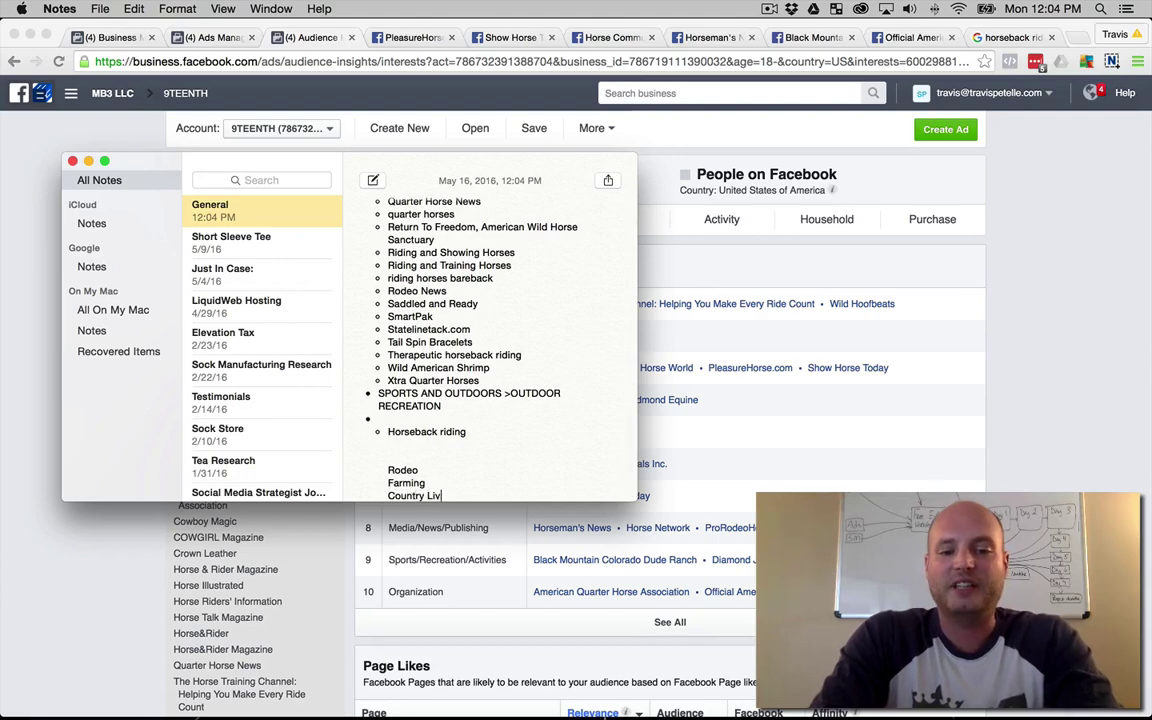
text(ing)
key(Return)
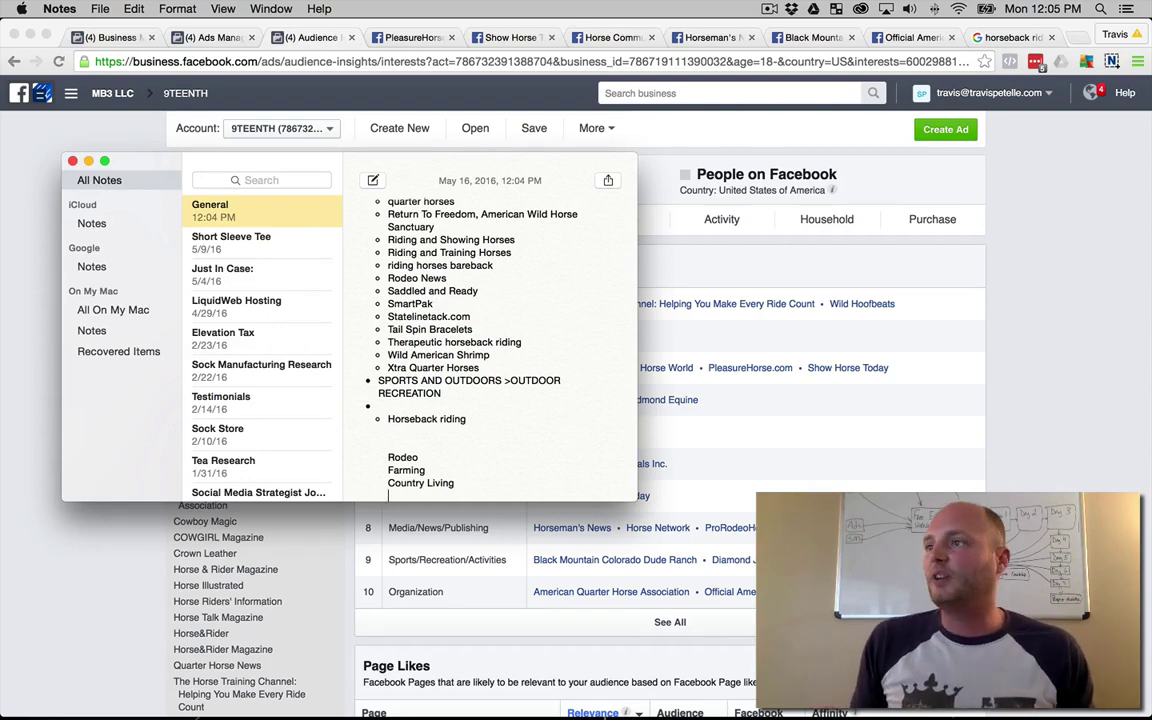
scroll(445, 345, up, 15)
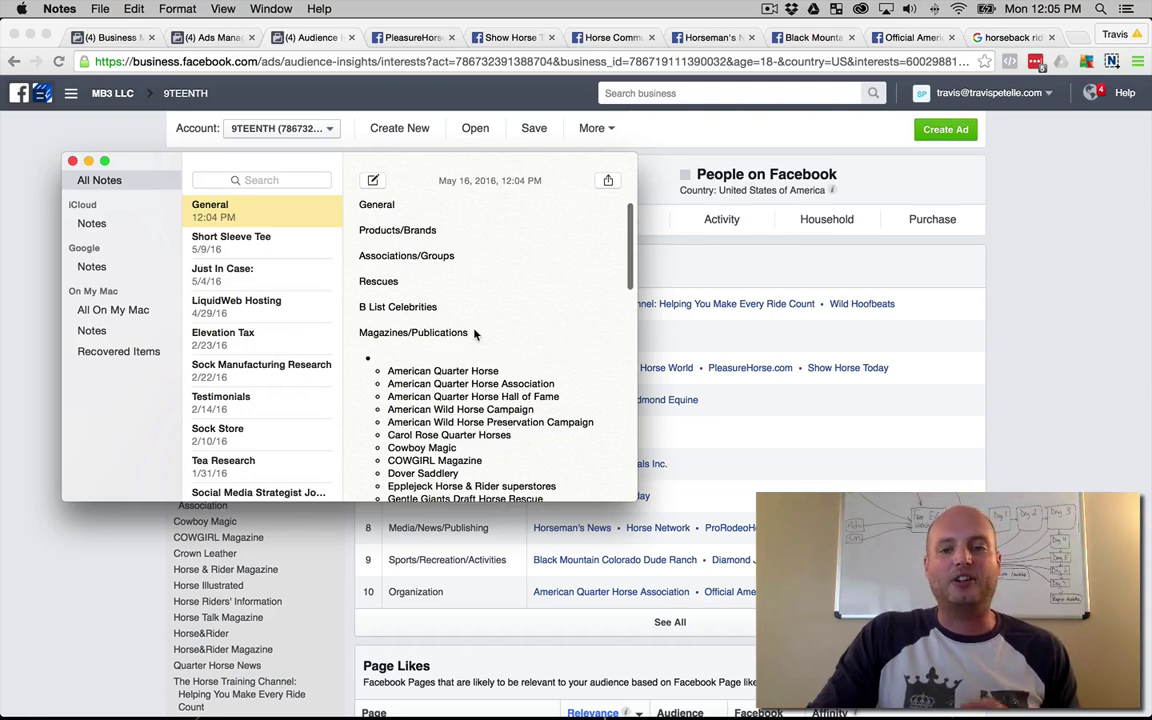
click(1046, 264)
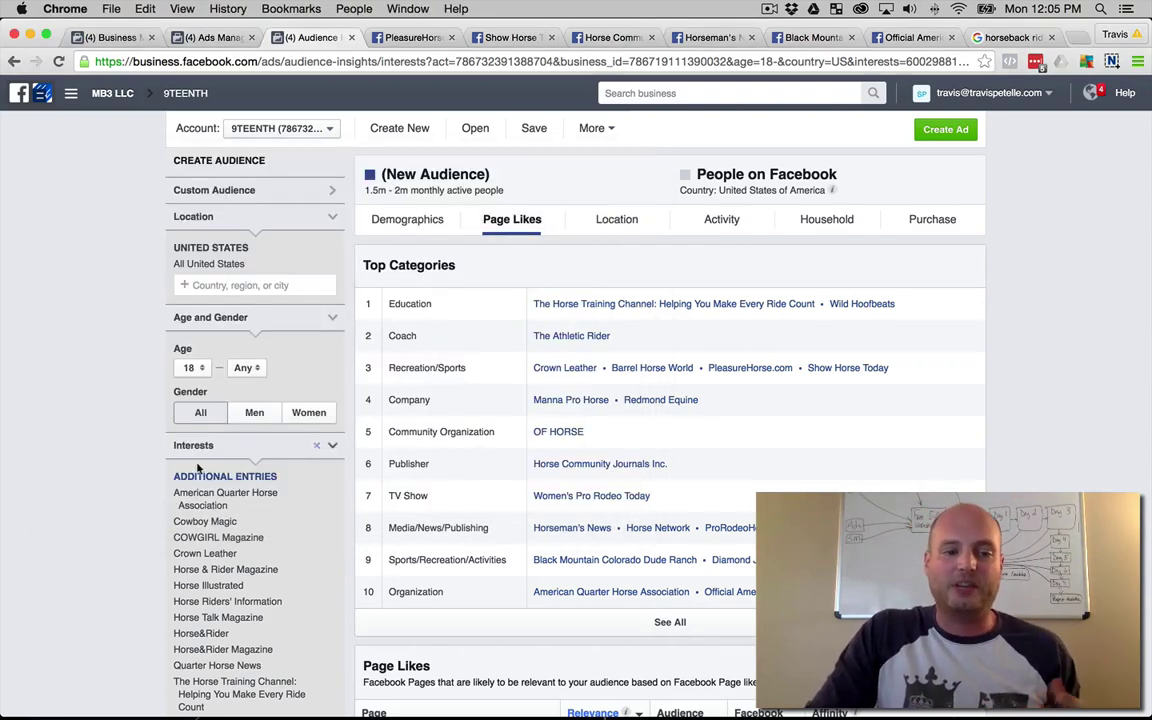
Step: Show the Demographics breakdown: 69% women, 31% men, largest age groups 18–34
scroll(176, 468, down, 2)
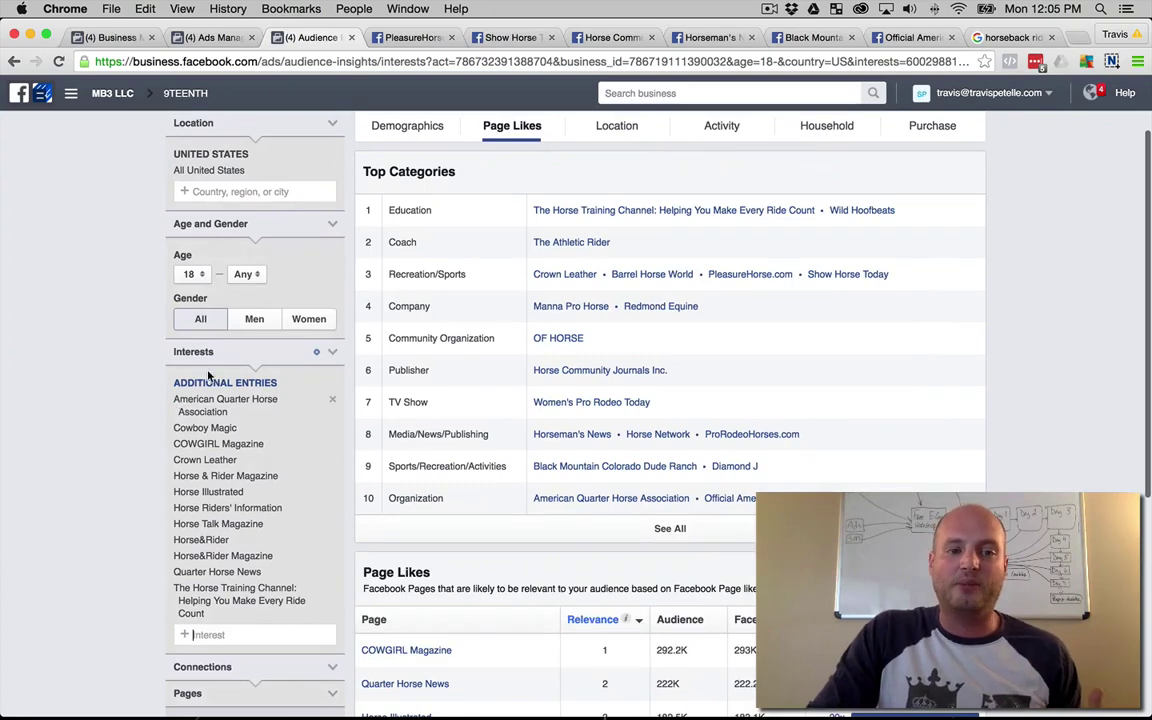
scroll(34, 343, up, 1)
scroll(34, 343, up, 1)
click(409, 219)
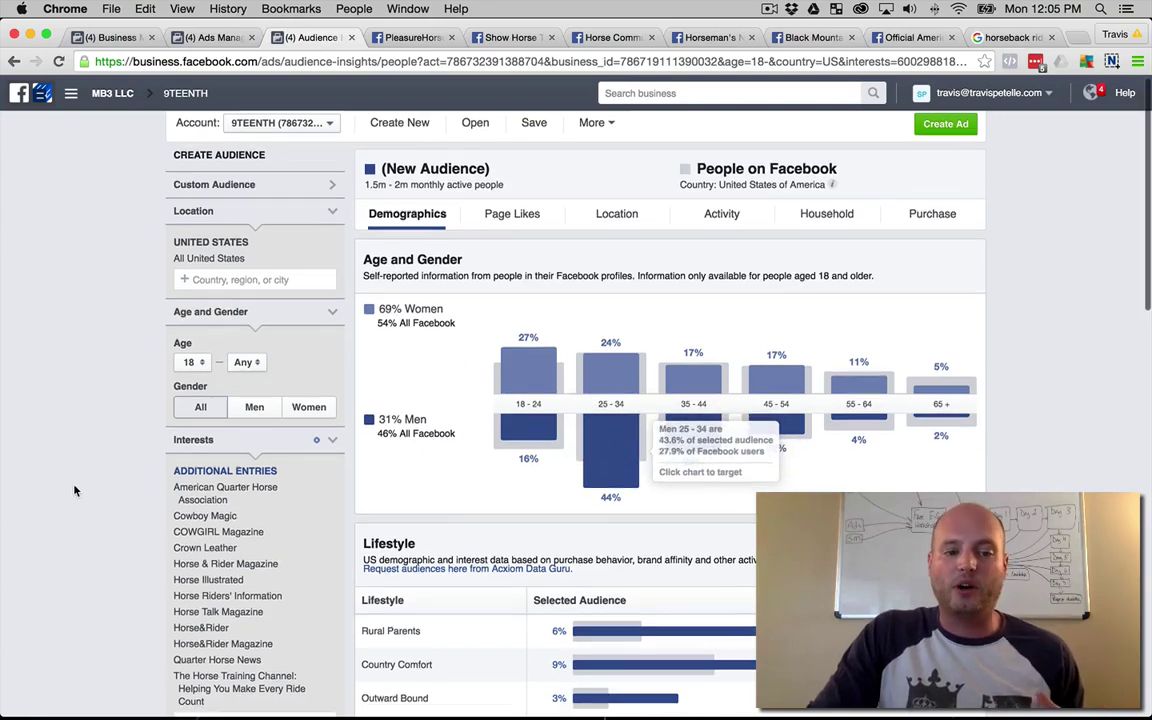
scroll(201, 485, down, 2)
scroll(163, 492, up, 2)
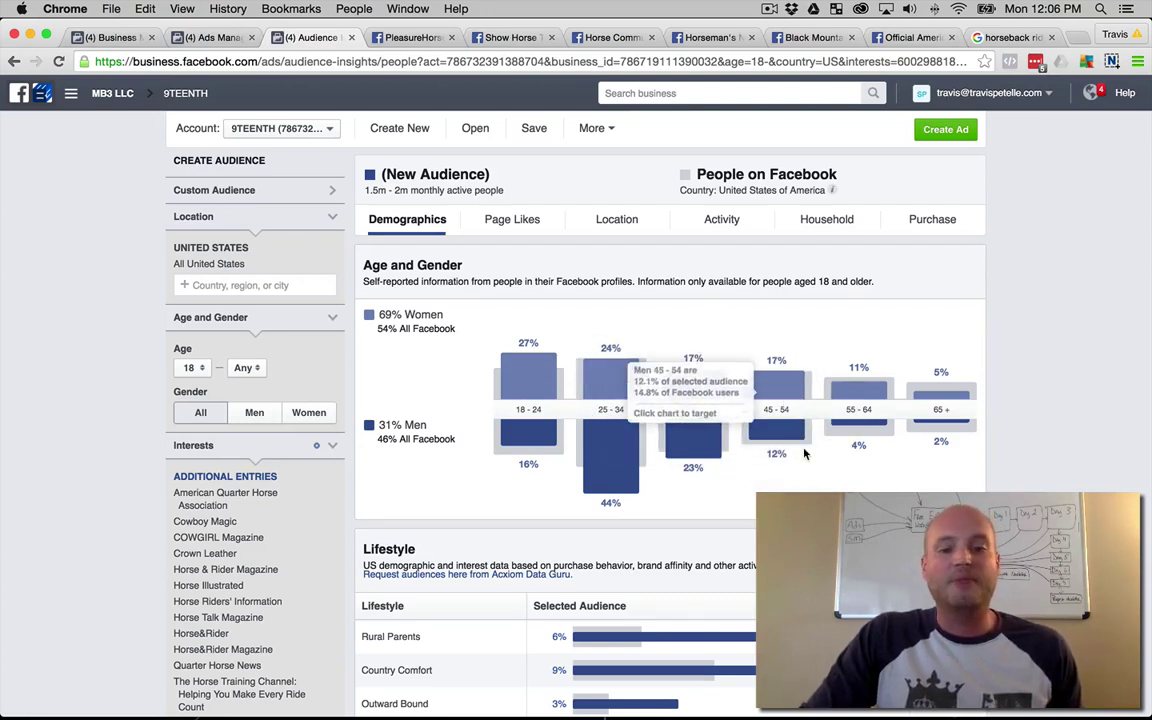
Step: Show Page Likes and narrow the audience's age range to 25–54
click(190, 367)
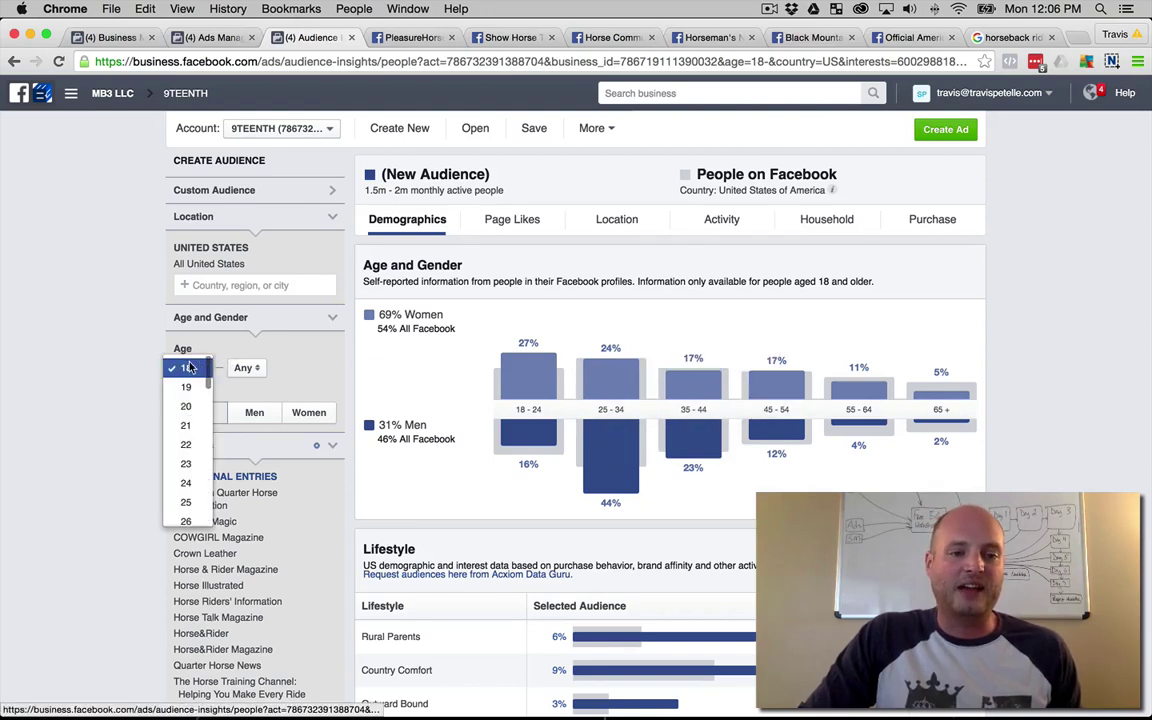
click(190, 368)
click(512, 220)
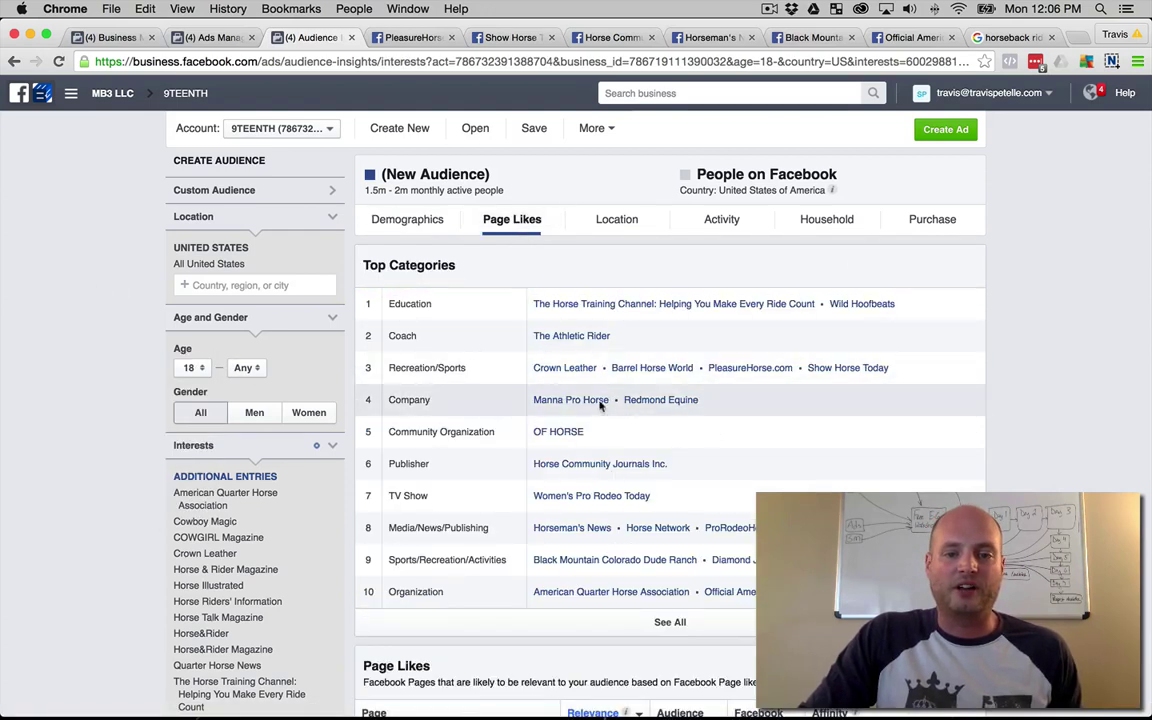
click(197, 371)
scroll(185, 440, down, 2)
click(185, 465)
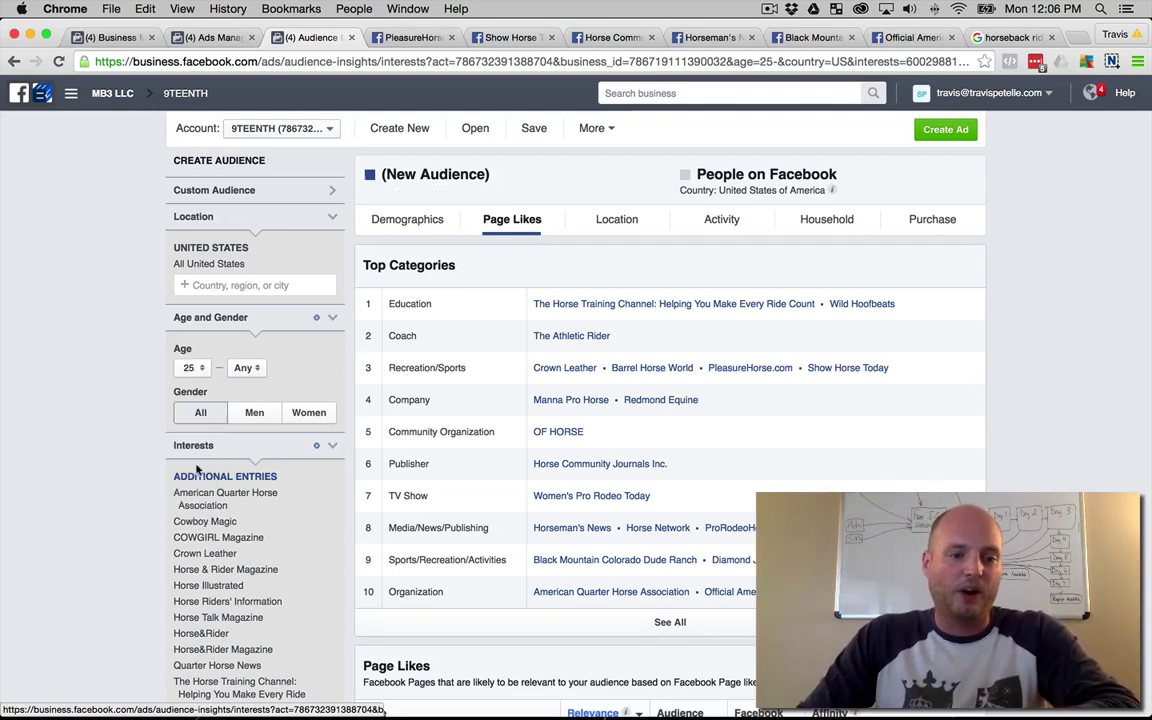
click(247, 368)
scroll(245, 450, down, 5)
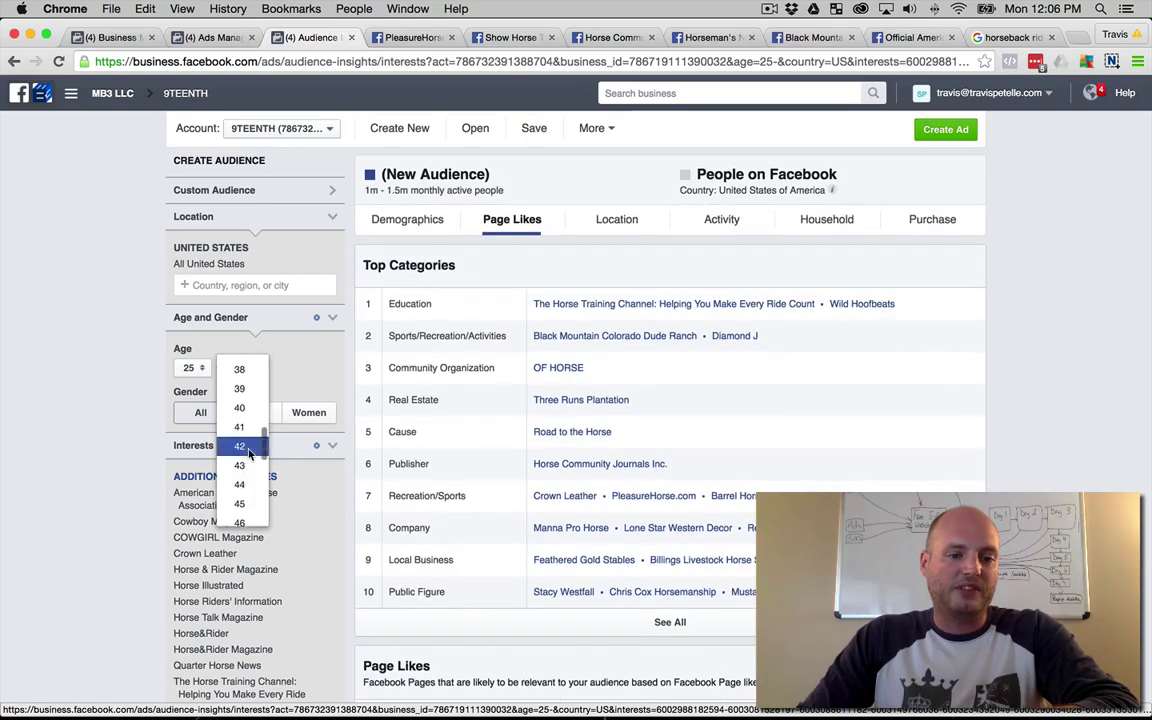
scroll(250, 455, down, 3)
click(244, 476)
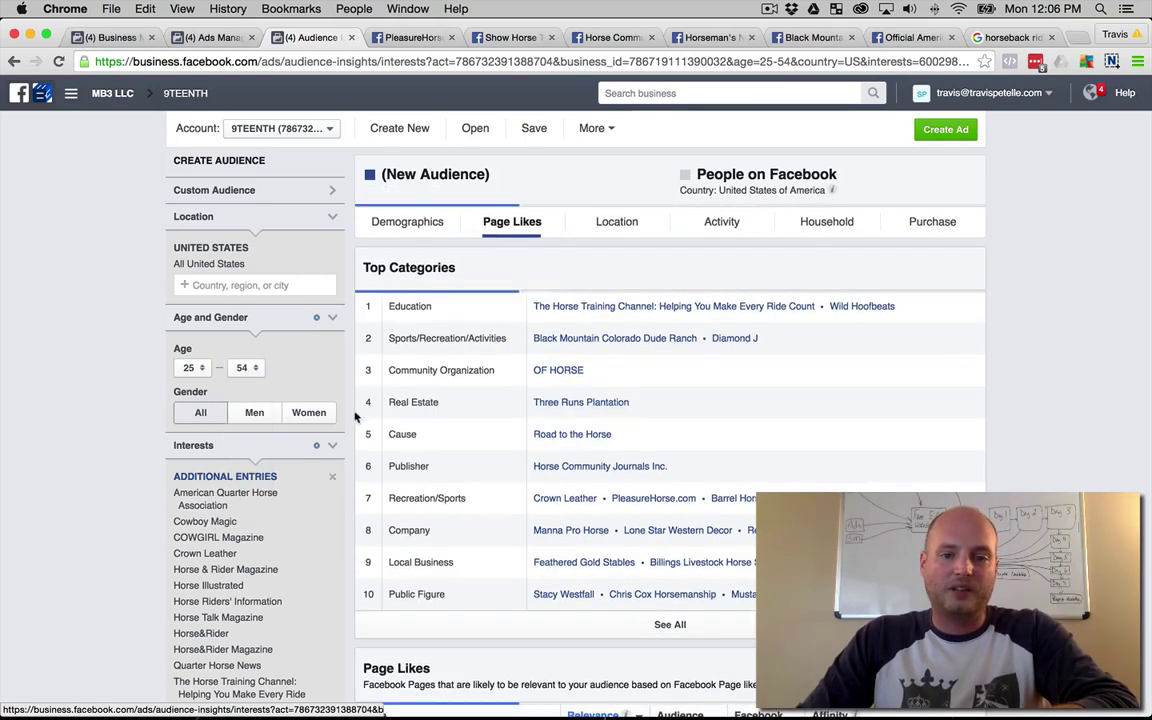